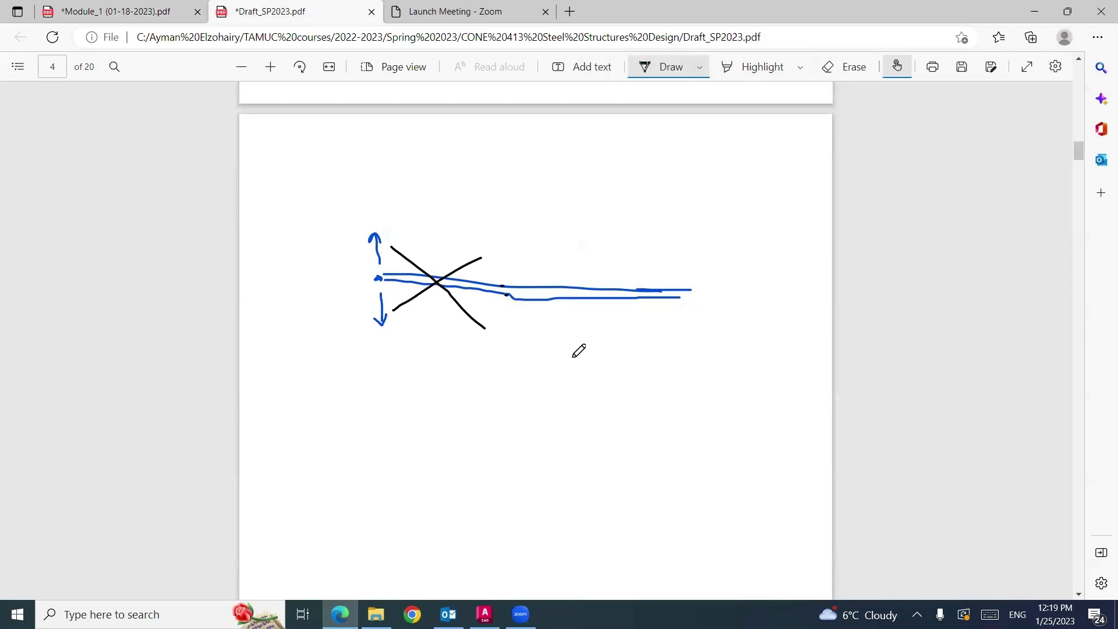
Step: On the Draft_SP2023 plan sketch, draw a black bracing X in the first bay and a dashed line between its upper columns
{"action": "scroll", "coordinate": [579, 350], "scroll_direction": "up", "scroll_amount": 5}
{"action": "scroll", "coordinate": [579, 350], "scroll_direction": "up", "scroll_amount": 6}
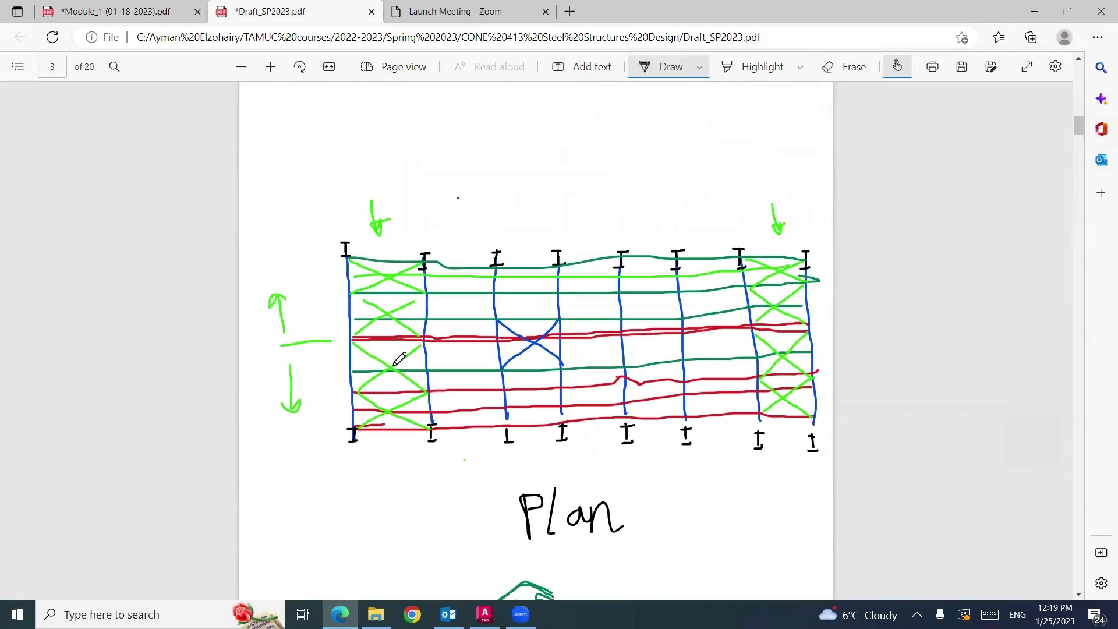
{"action": "mouse_move", "coordinate": [421, 344]}
{"action": "left_mouse_down"}
{"action": "mouse_move", "coordinate": [364, 384]}
{"action": "mouse_move", "coordinate": [425, 390]}
{"action": "left_mouse_up"}
{"action": "mouse_move", "coordinate": [417, 340]}
{"action": "left_mouse_down"}
{"action": "mouse_move", "coordinate": [372, 340]}
{"action": "mouse_move", "coordinate": [379, 333]}
{"action": "left_mouse_up"}
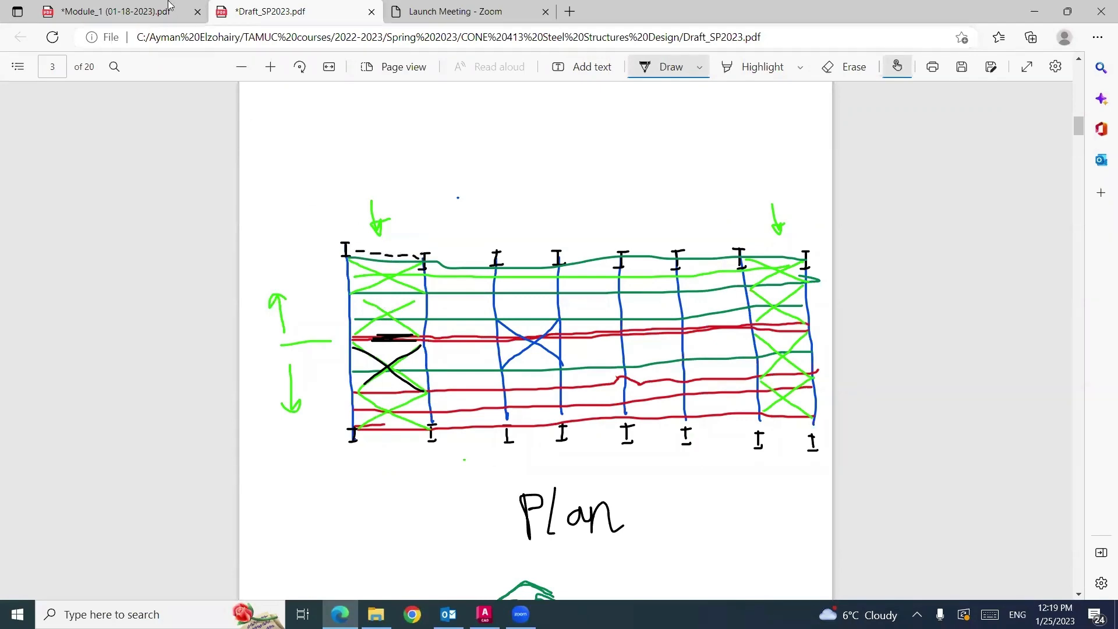
Step: In the Module_1 lecture, trace the vertical X bracing between the front corner columns of the 3D frame in red
{"action": "left_click", "coordinate": [117, 11]}
{"action": "scroll", "coordinate": [587, 346], "scroll_direction": "up", "scroll_amount": 6}
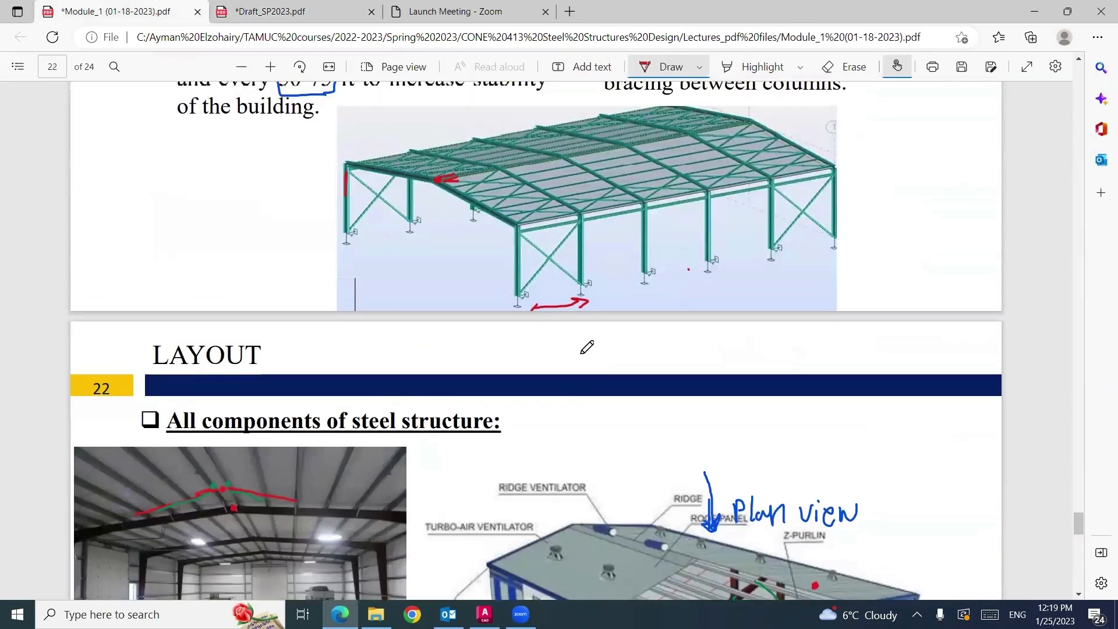
{"action": "left_click_drag", "start_coordinate": [577, 230], "coordinate": [530, 288]}
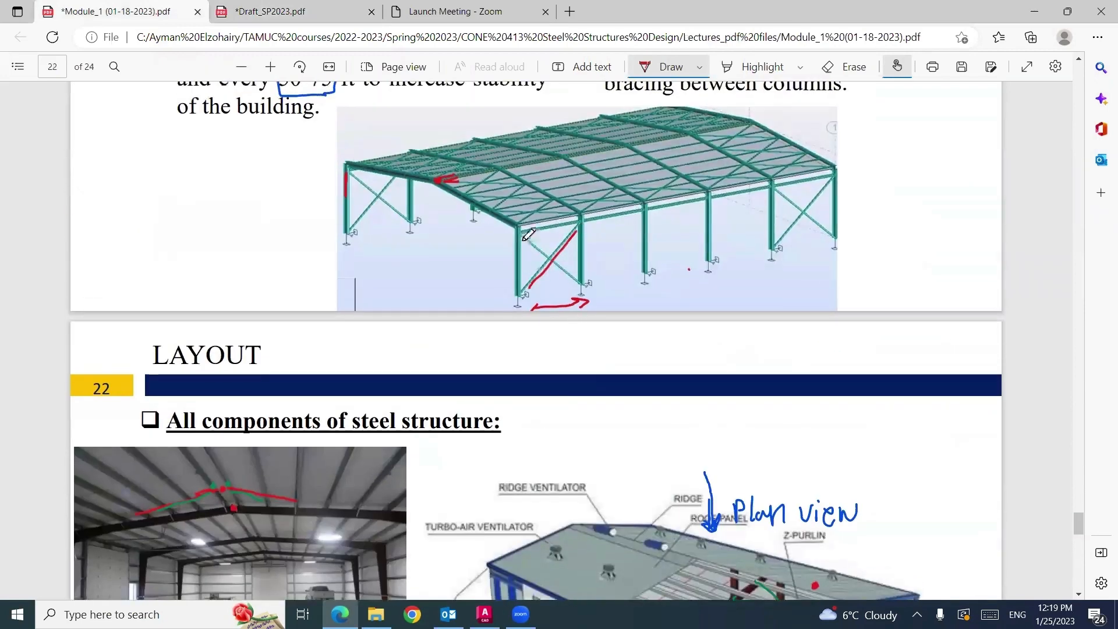
{"action": "left_click_drag", "start_coordinate": [526, 239], "coordinate": [568, 286]}
Step: Back in the draft, dash the first bay's lower edge, tick its four columns, and mark the bay with an arrow and a circled 1
{"action": "left_click", "coordinate": [270, 12]}
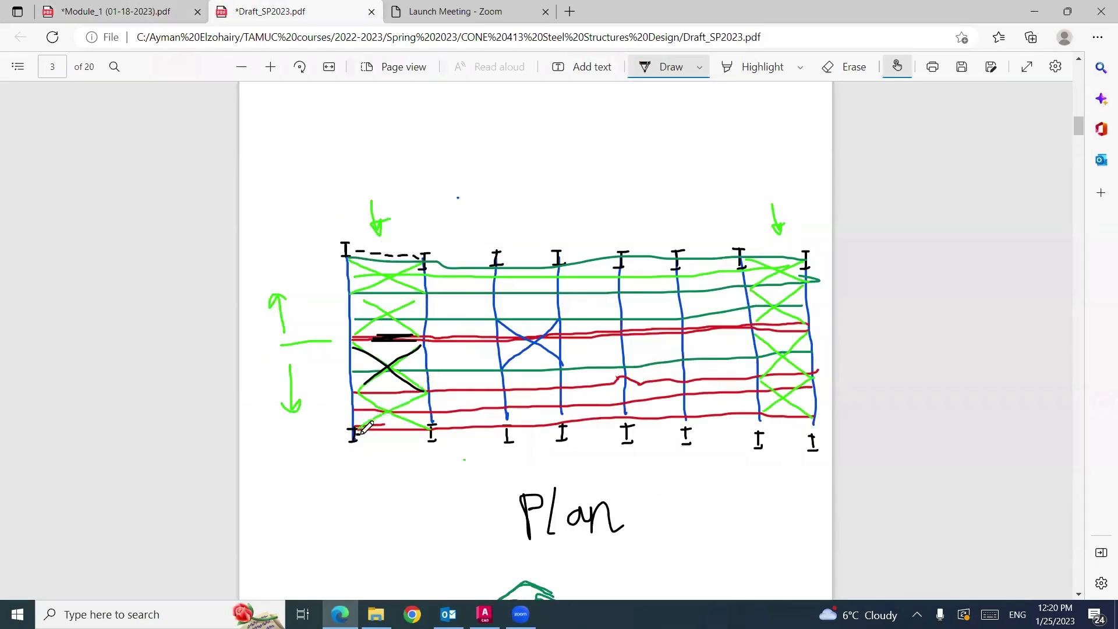
{"action": "left_click_drag", "start_coordinate": [363, 433], "coordinate": [423, 433]}
{"action": "mouse_move", "coordinate": [349, 451]}
{"action": "left_mouse_down"}
{"action": "mouse_move", "coordinate": [353, 463]}
{"action": "mouse_move", "coordinate": [360, 450]}
{"action": "left_mouse_up"}
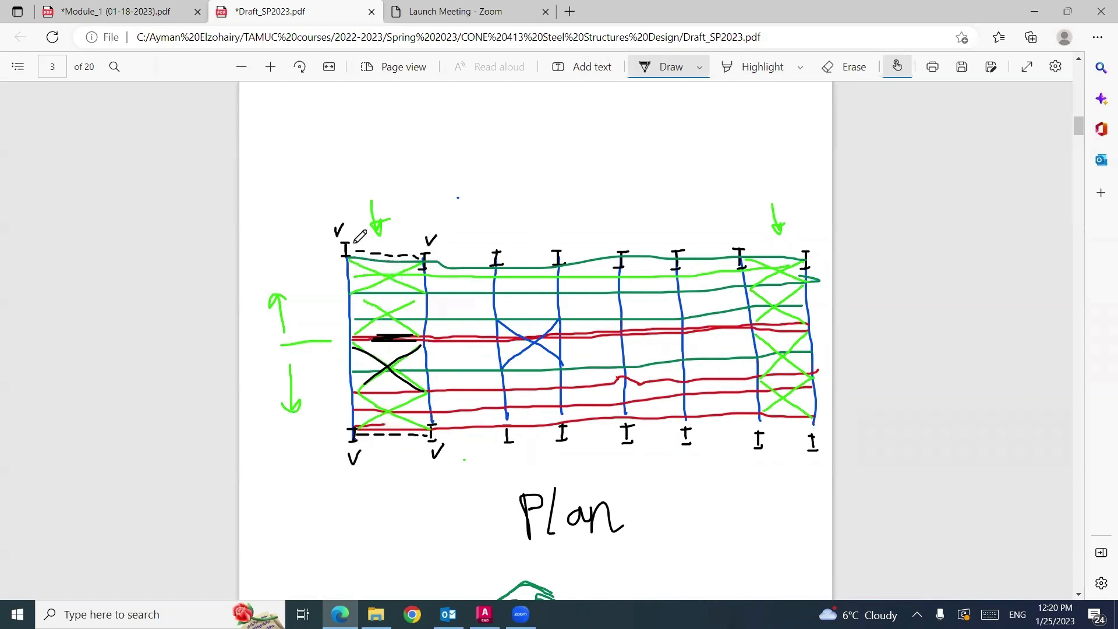
{"action": "mouse_move", "coordinate": [358, 181]}
{"action": "left_mouse_down"}
{"action": "mouse_move", "coordinate": [379, 230]}
{"action": "mouse_move", "coordinate": [384, 219]}
{"action": "left_mouse_up"}
{"action": "mouse_move", "coordinate": [360, 144]}
{"action": "left_mouse_down"}
{"action": "mouse_move", "coordinate": [356, 163]}
{"action": "mouse_move", "coordinate": [365, 135]}
{"action": "left_mouse_up"}
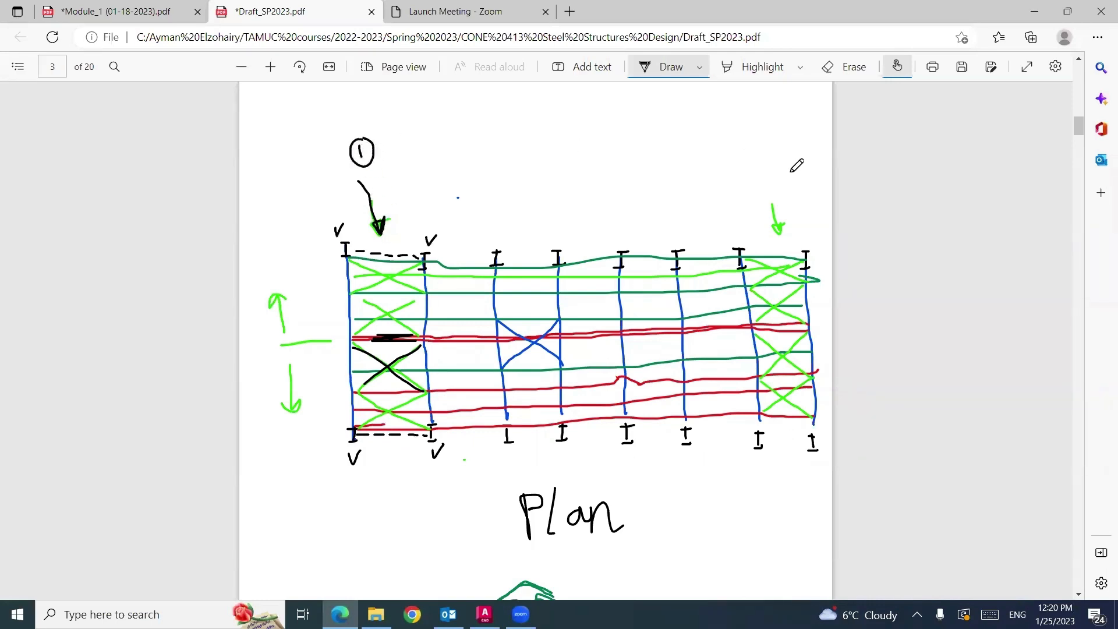
Step: Label the last bay of the plan with a circled 2 and draw dashed lines along its upper and lower edges
{"action": "mouse_move", "coordinate": [767, 173]}
{"action": "left_mouse_down"}
{"action": "mouse_move", "coordinate": [780, 184]}
{"action": "mouse_move", "coordinate": [767, 160]}
{"action": "mouse_move", "coordinate": [784, 164]}
{"action": "mouse_move", "coordinate": [774, 164]}
{"action": "left_mouse_up"}
{"action": "left_click_drag", "start_coordinate": [752, 252], "coordinate": [794, 252]}
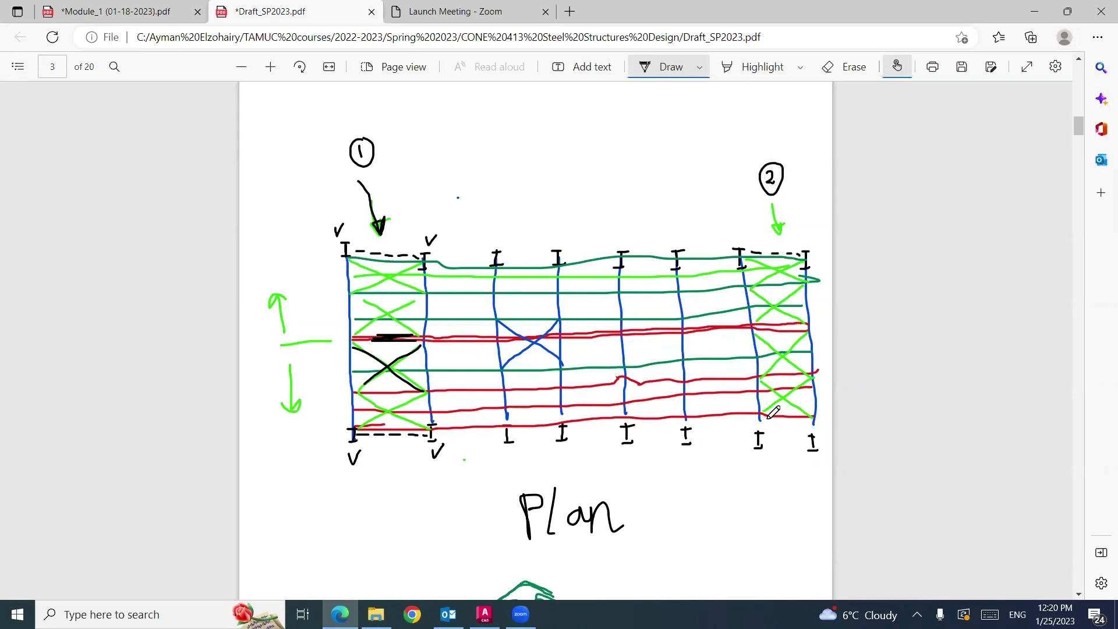
{"action": "left_click_drag", "start_coordinate": [767, 421], "coordinate": [791, 424]}
Step: Erase the blue X bracing from the third bay of the plan sketch
{"action": "left_click", "coordinate": [844, 66]}
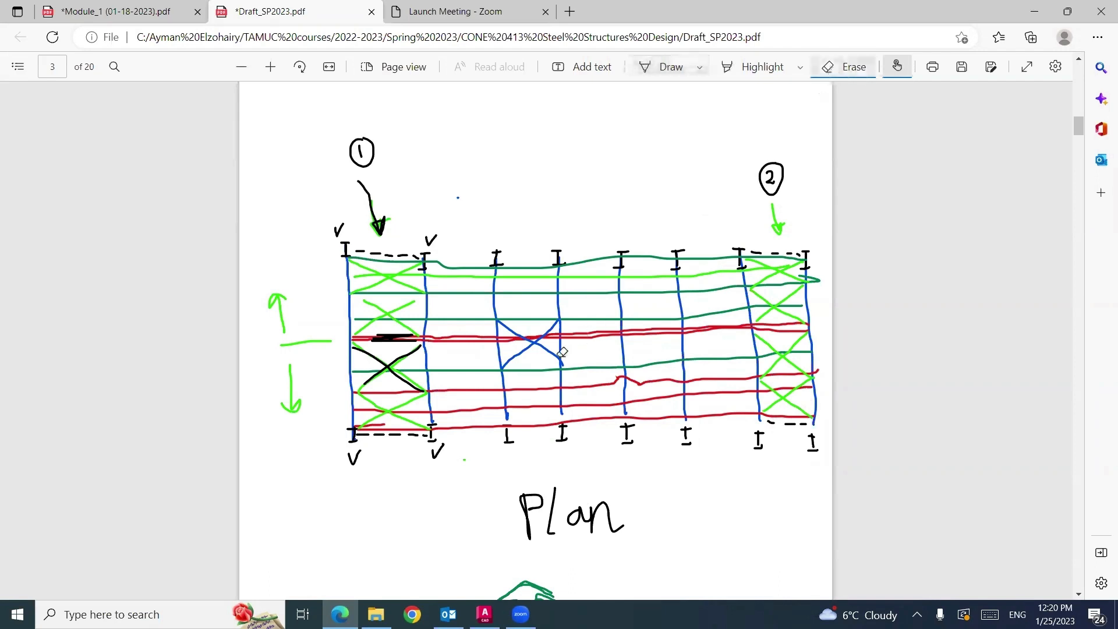
{"action": "left_click", "coordinate": [534, 348]}
{"action": "left_click", "coordinate": [520, 350]}
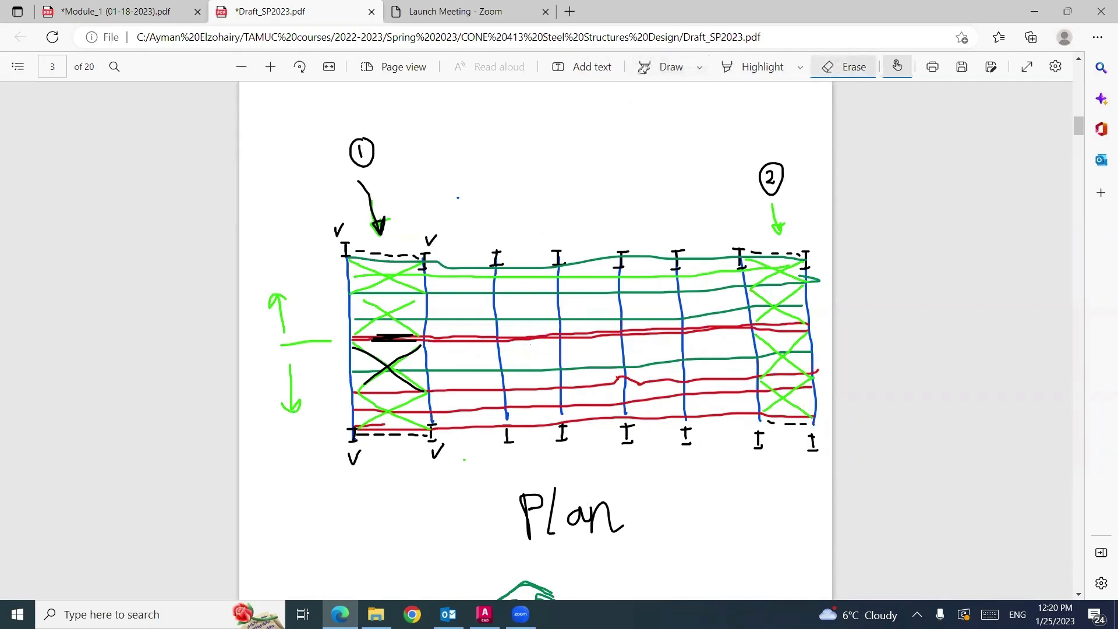
Step: Draw a double-headed dimension arrow below the plan, spanning the building's full length
{"action": "left_click", "coordinate": [647, 67]}
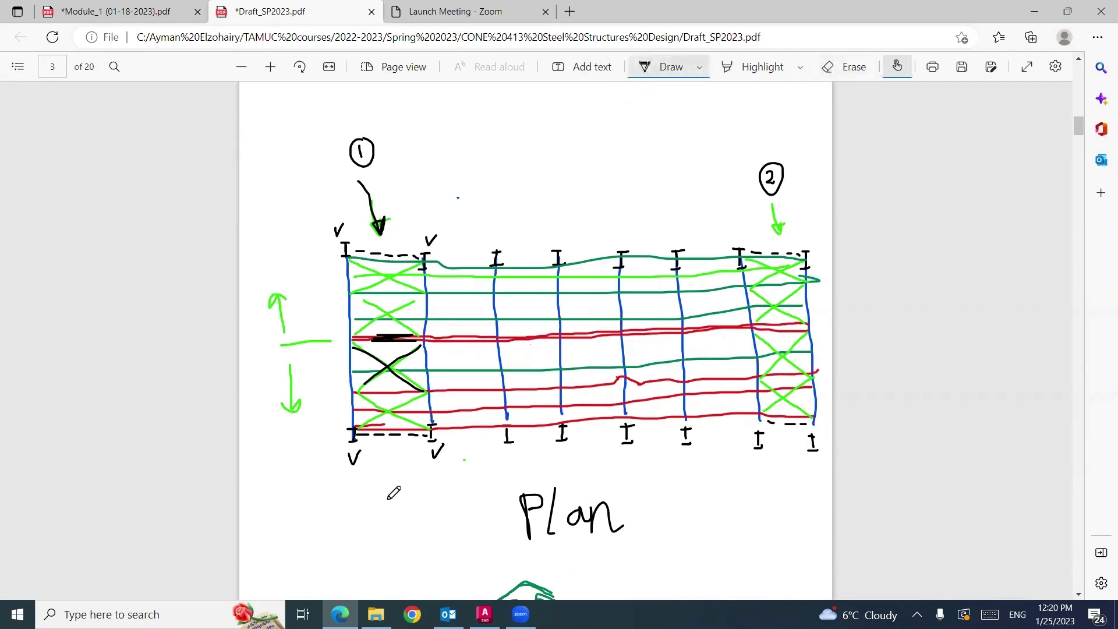
{"action": "mouse_move", "coordinate": [356, 483]}
{"action": "left_mouse_down"}
{"action": "mouse_move", "coordinate": [813, 465]}
{"action": "mouse_move", "coordinate": [812, 480]}
{"action": "left_mouse_up"}
{"action": "left_click_drag", "start_coordinate": [357, 476], "coordinate": [385, 491]}
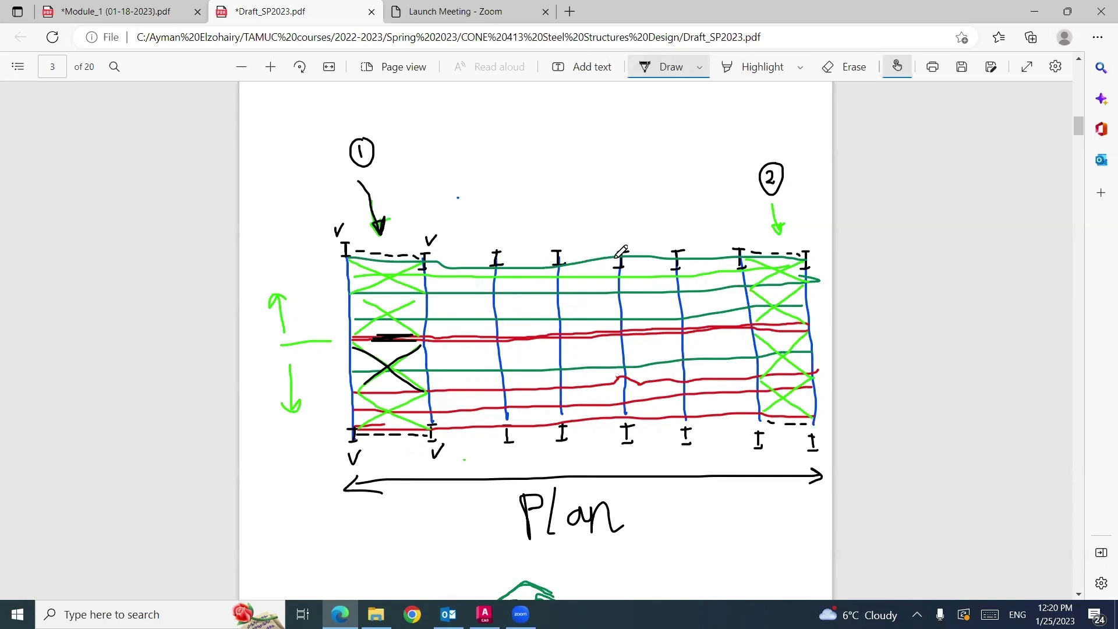
Step: Sketch black X bracing down the fourth bay of the plan, erasing and redrawing the misplaced strokes
{"action": "mouse_move", "coordinate": [615, 260]}
{"action": "left_mouse_down"}
{"action": "mouse_move", "coordinate": [564, 287]}
{"action": "mouse_move", "coordinate": [589, 276]}
{"action": "mouse_move", "coordinate": [615, 287]}
{"action": "mouse_move", "coordinate": [561, 334]}
{"action": "left_mouse_up"}
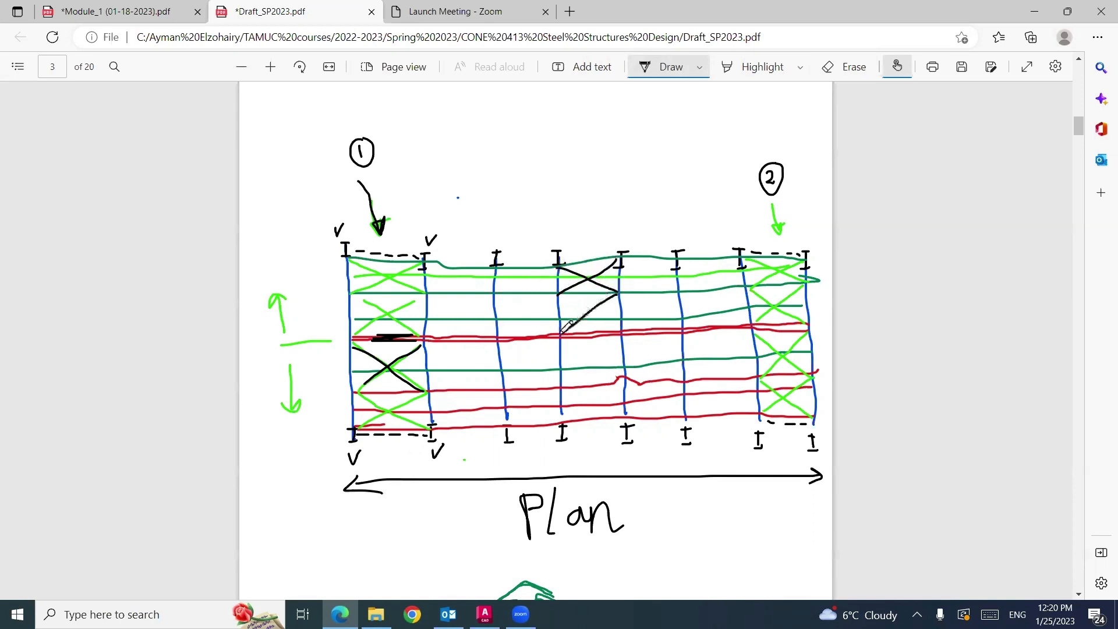
{"action": "mouse_move", "coordinate": [562, 295]}
{"action": "left_mouse_down"}
{"action": "mouse_move", "coordinate": [614, 330]}
{"action": "mouse_move", "coordinate": [568, 364]}
{"action": "mouse_move", "coordinate": [620, 333]}
{"action": "mouse_move", "coordinate": [589, 353]}
{"action": "mouse_move", "coordinate": [626, 374]}
{"action": "mouse_move", "coordinate": [562, 424]}
{"action": "mouse_move", "coordinate": [587, 420]}
{"action": "mouse_move", "coordinate": [607, 436]}
{"action": "left_mouse_up"}
{"action": "left_click", "coordinate": [845, 66]}
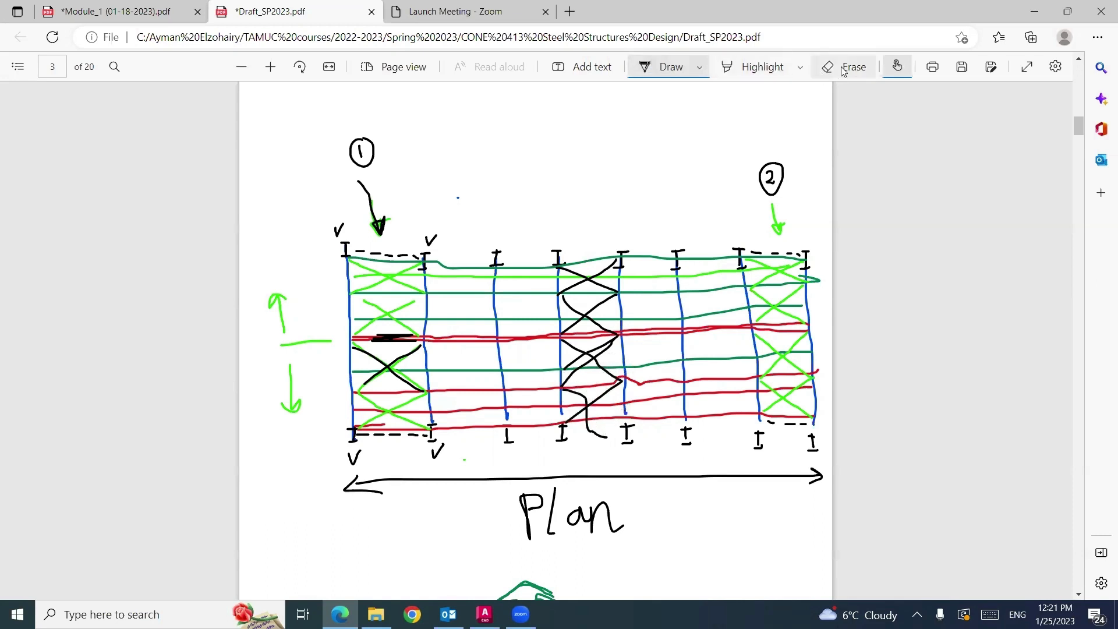
{"action": "left_click", "coordinate": [587, 416]}
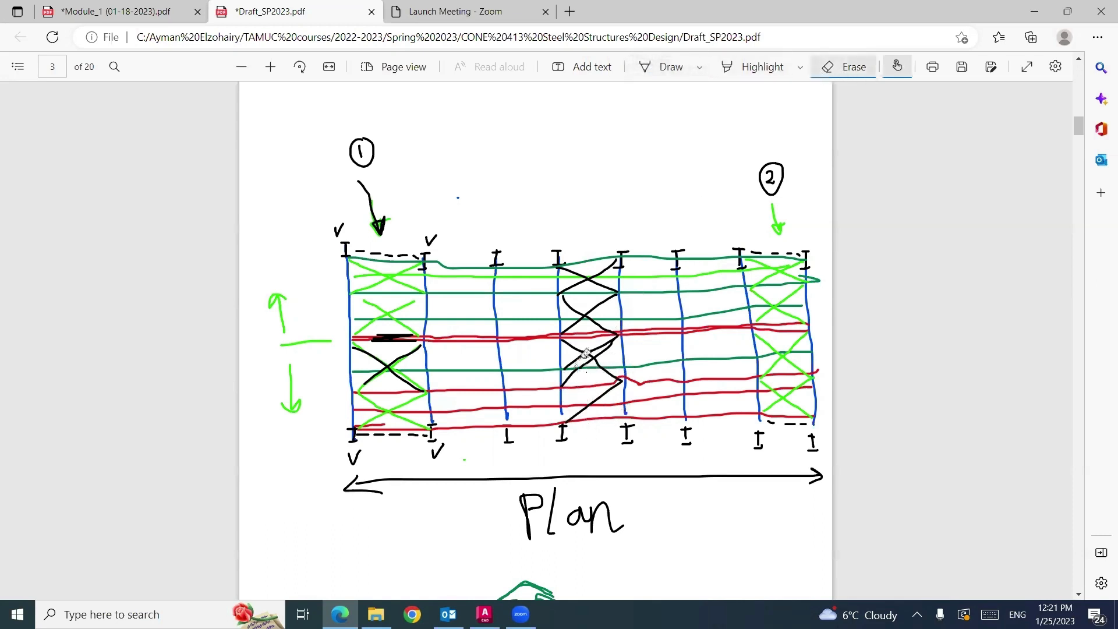
{"action": "left_click", "coordinate": [600, 350]}
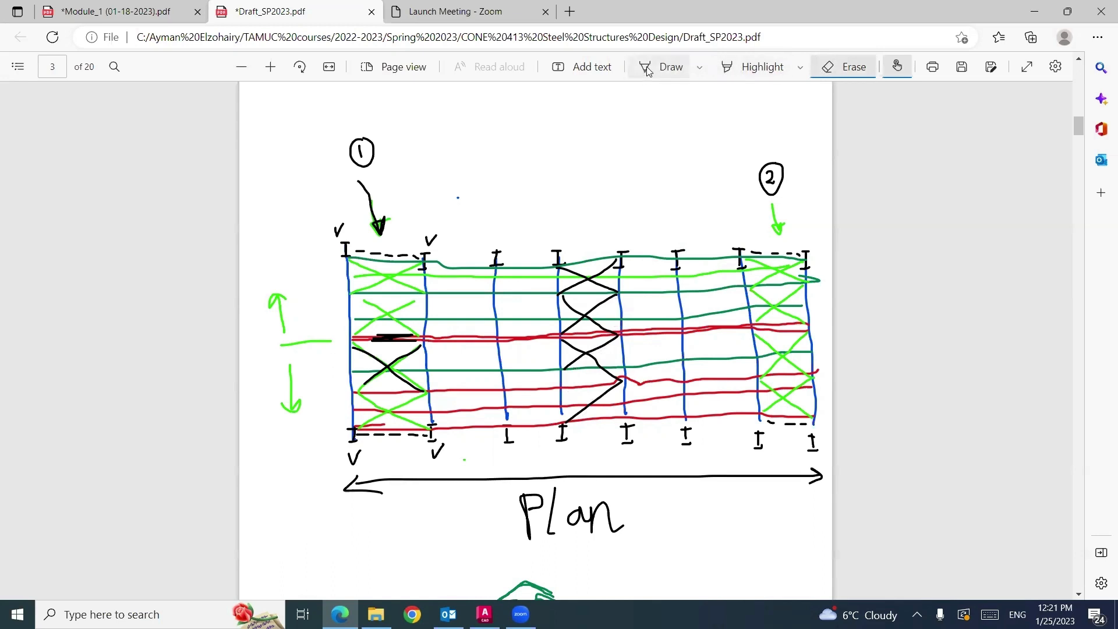
{"action": "left_click", "coordinate": [664, 67]}
{"action": "left_click_drag", "start_coordinate": [568, 383], "coordinate": [623, 415]}
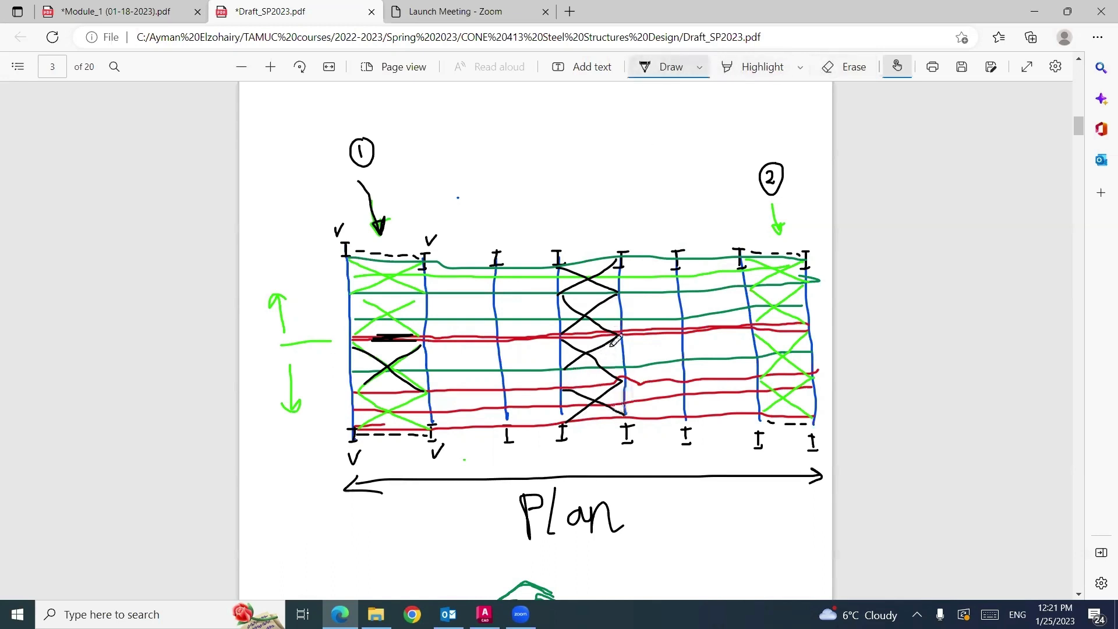
Step: Complete the missing diagonal in the fourth bay and draw dashed lines between its columns at the lower and upper edges
{"action": "mouse_move", "coordinate": [618, 336]}
{"action": "left_mouse_down"}
{"action": "mouse_move", "coordinate": [570, 384]}
{"action": "mouse_move", "coordinate": [572, 421]}
{"action": "mouse_move", "coordinate": [584, 426]}
{"action": "left_mouse_up"}
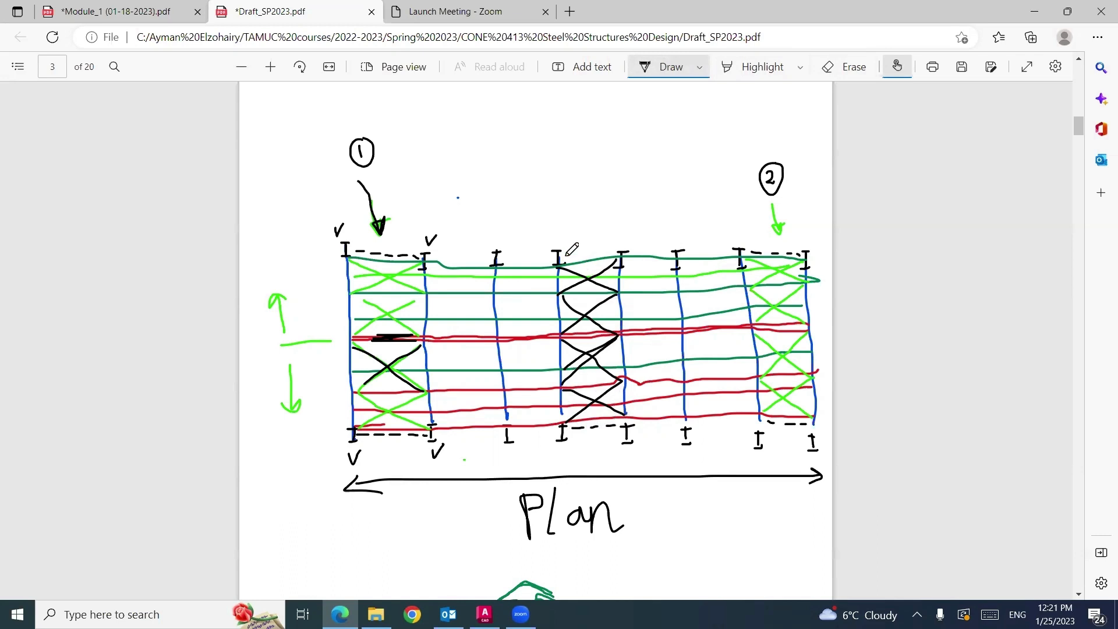
{"action": "left_click_drag", "start_coordinate": [576, 254], "coordinate": [582, 255]}
{"action": "left_click_drag", "start_coordinate": [585, 255], "coordinate": [600, 255]}
{"action": "left_click_drag", "start_coordinate": [603, 254], "coordinate": [615, 253]}
Step: Write "100' or more" beside the length arrow and draw a curved arrow pointing at the newly braced bay
{"action": "mouse_move", "coordinate": [673, 491]}
{"action": "left_mouse_down"}
{"action": "mouse_move", "coordinate": [672, 517]}
{"action": "mouse_move", "coordinate": [711, 495]}
{"action": "mouse_move", "coordinate": [784, 513]}
{"action": "mouse_move", "coordinate": [809, 496]}
{"action": "mouse_move", "coordinate": [818, 511]}
{"action": "left_mouse_up"}
{"action": "left_click_drag", "start_coordinate": [546, 189], "coordinate": [575, 236]}
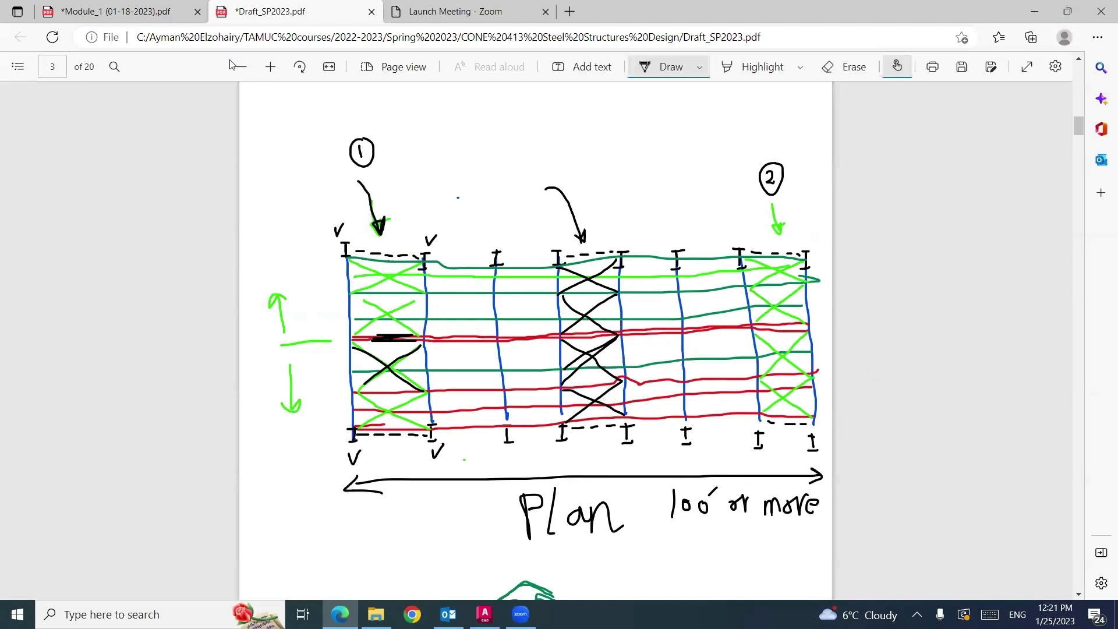
Step: Review the general layout drawings on slide 23 of the Module_1 lecture, especially the plan with horizontal bracing, and return to the draft
{"action": "left_click", "coordinate": [115, 13]}
{"action": "scroll", "coordinate": [326, 250], "scroll_direction": "down", "scroll_amount": 10}
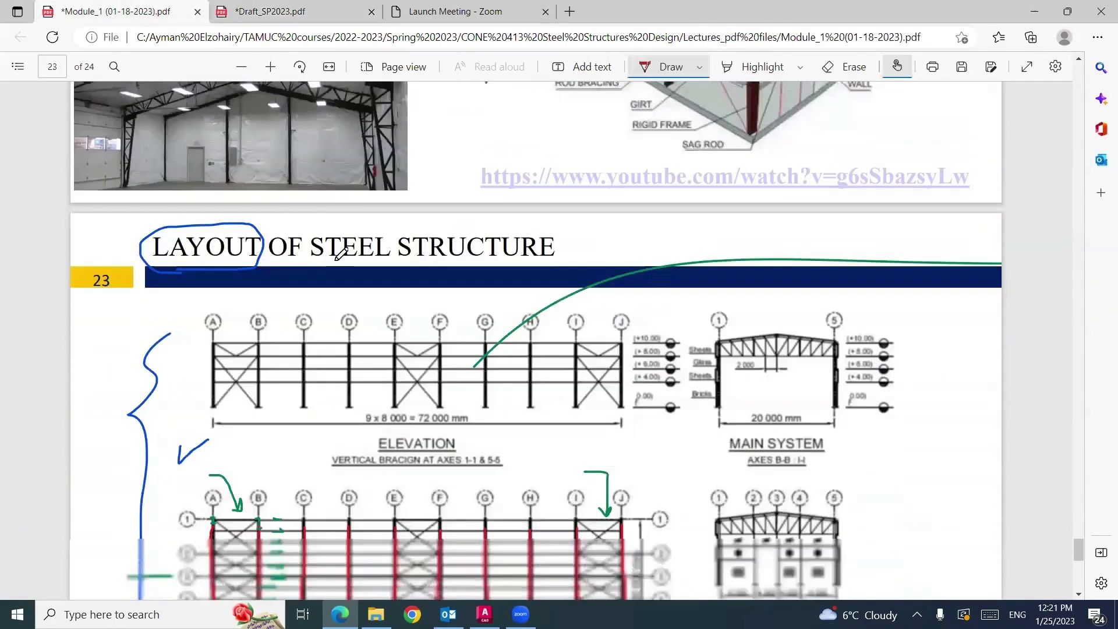
{"action": "scroll", "coordinate": [340, 254], "scroll_direction": "down", "scroll_amount": 5}
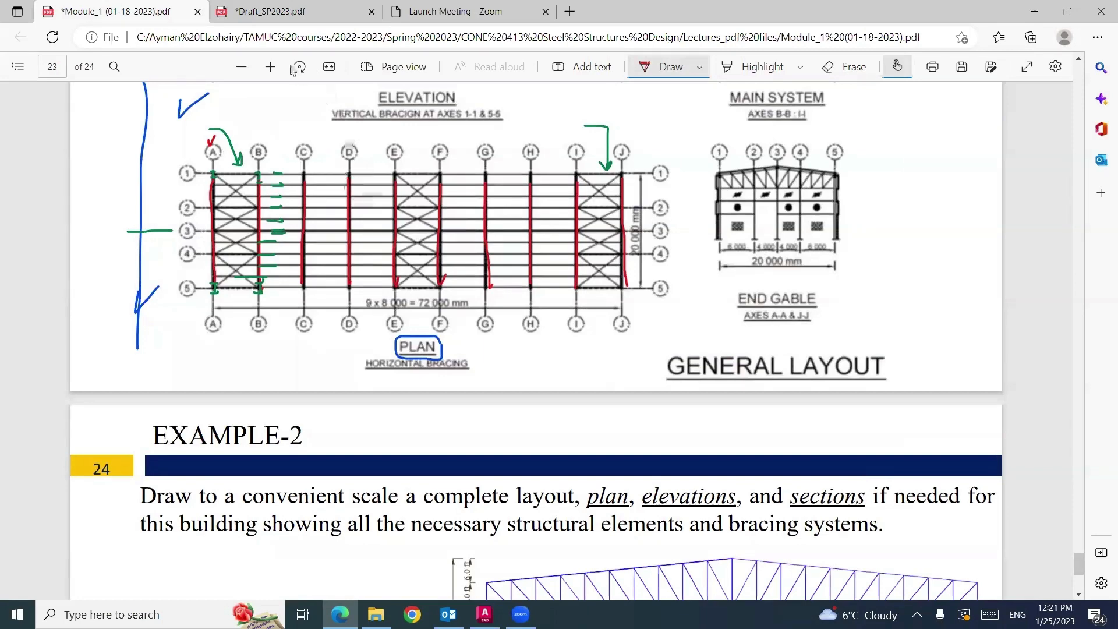
{"action": "left_click", "coordinate": [285, 12]}
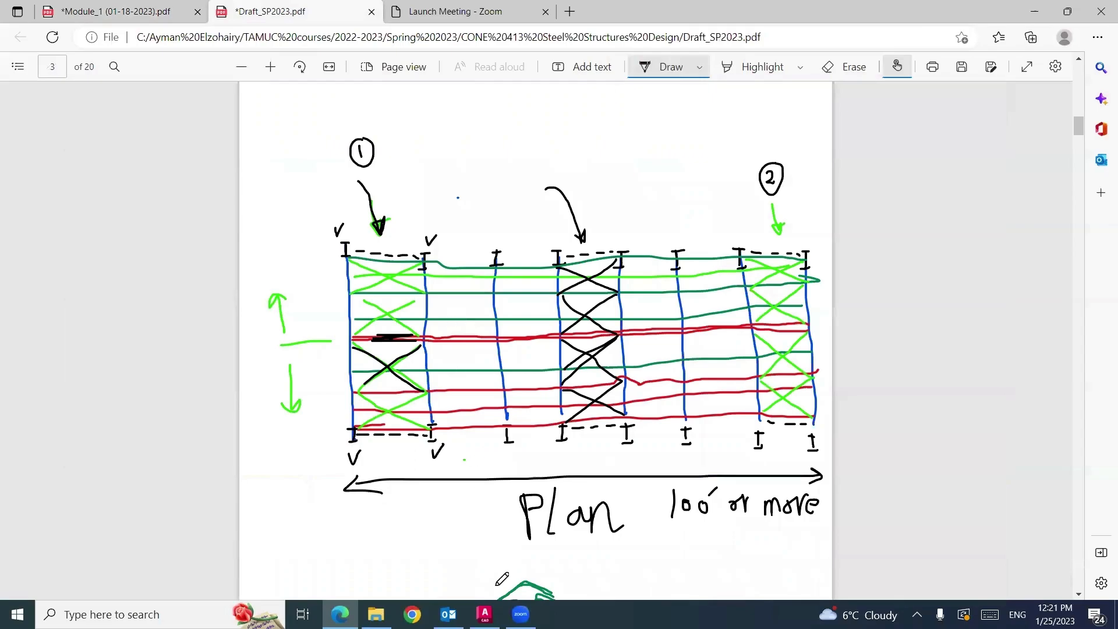
Step: Switch to AutoCAD and draw a vertical line 30 units long in the empty area beside the existing truss drawing
{"action": "left_click", "coordinate": [484, 614]}
{"action": "mouse_move", "coordinate": [568, 322]}
{"action": "middle_mouse_down"}
{"action": "mouse_move", "coordinate": [349, 347]}
{"action": "mouse_move", "coordinate": [266, 342]}
{"action": "middle_mouse_up"}
{"action": "scroll", "coordinate": [442, 315], "scroll_direction": "up", "scroll_amount": 2}
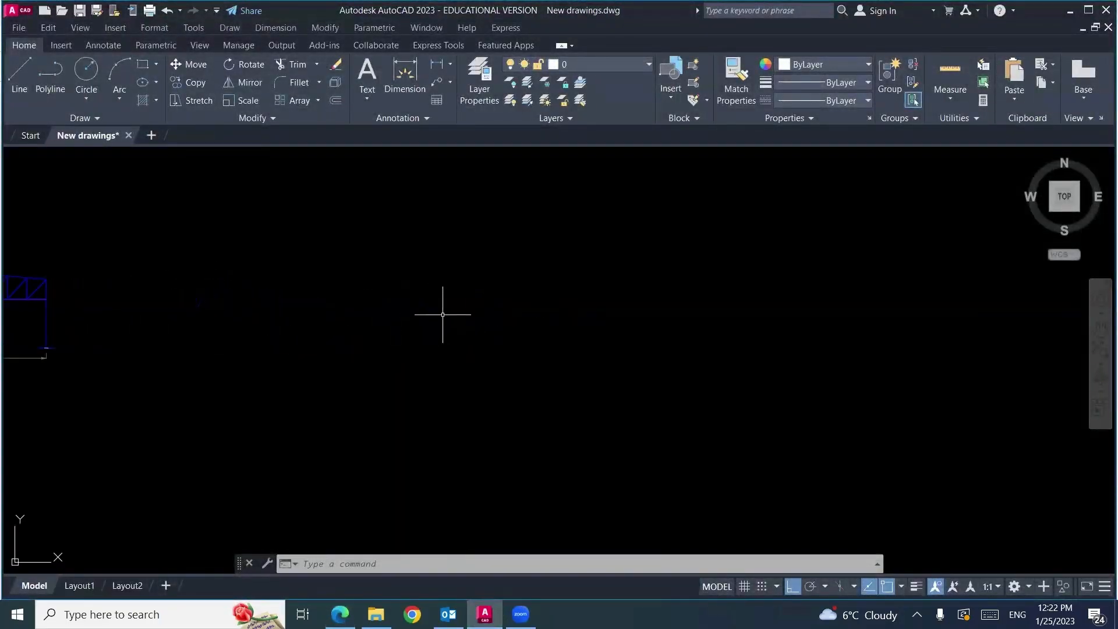
{"action": "type", "text": "l"}
{"action": "key", "text": "Return"}
{"action": "left_click", "coordinate": [309, 239]}
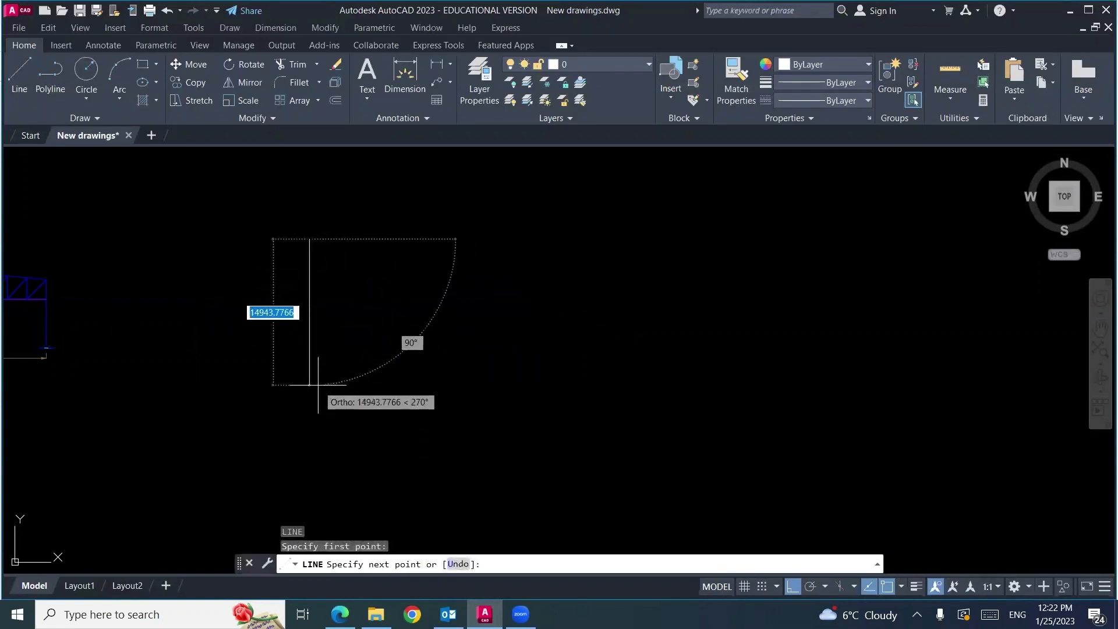
{"action": "type", "text": "30"}
{"action": "key", "text": "Return"}
{"action": "key", "text": "Return"}
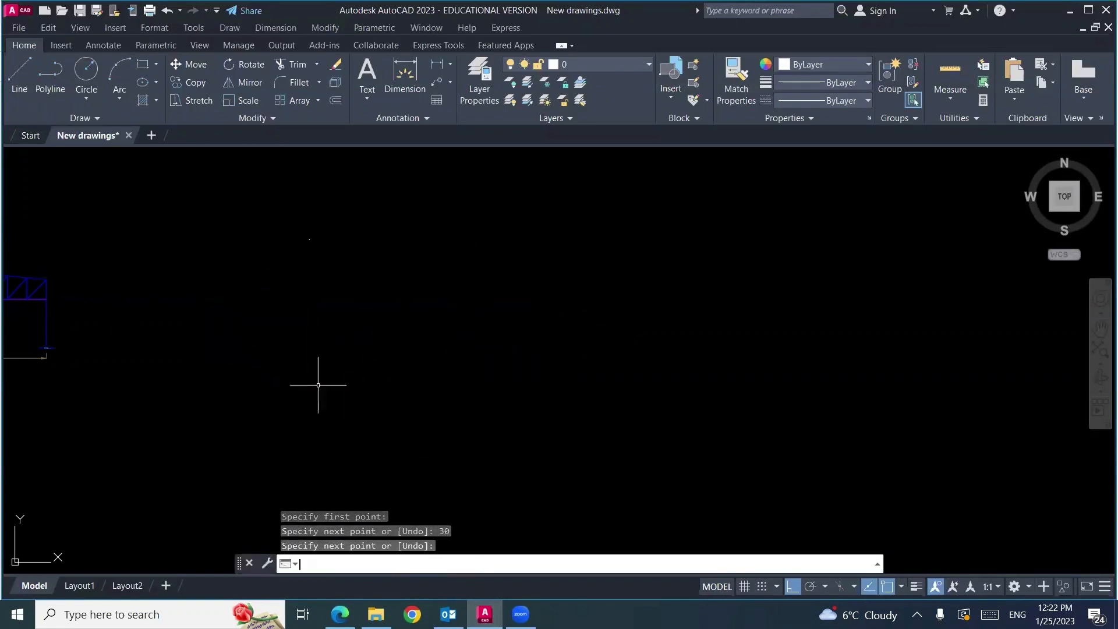
Step: Set the lineweight of the new vertical line to 0.40 mm
{"action": "scroll", "coordinate": [303, 233], "scroll_direction": "up", "scroll_amount": 10}
{"action": "scroll", "coordinate": [398, 292], "scroll_direction": "up", "scroll_amount": 10}
{"action": "scroll", "coordinate": [347, 402], "scroll_direction": "up", "scroll_amount": 9}
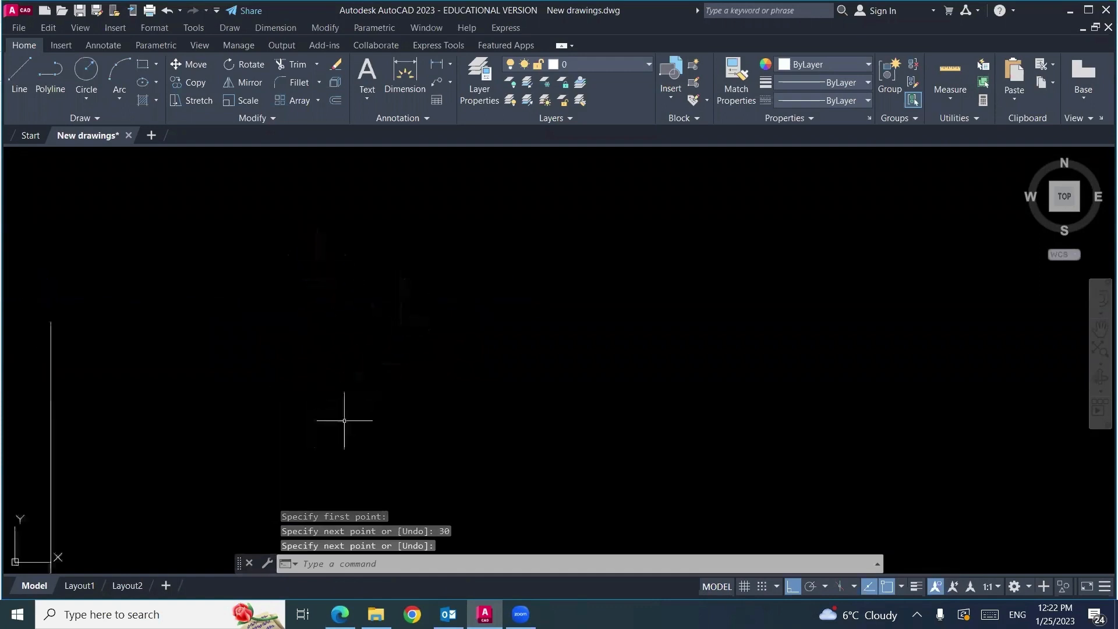
{"action": "middle_click_drag", "start_coordinate": [317, 452], "coordinate": [432, 292]}
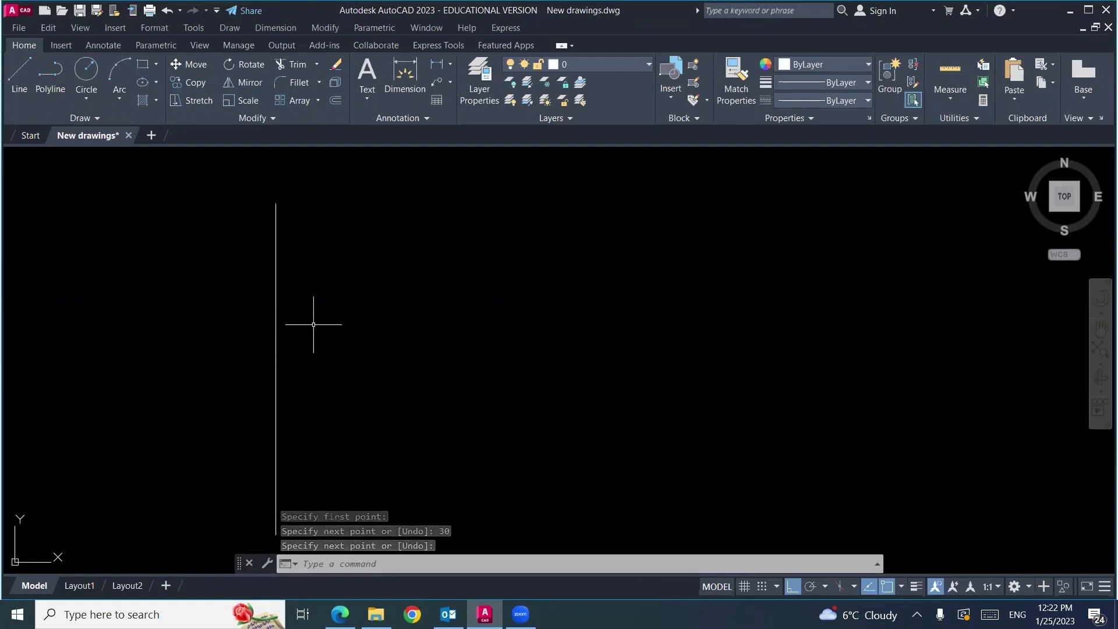
{"action": "middle_click_drag", "start_coordinate": [313, 324], "coordinate": [314, 308]}
{"action": "left_click", "coordinate": [289, 292]}
{"action": "left_click", "coordinate": [208, 360]}
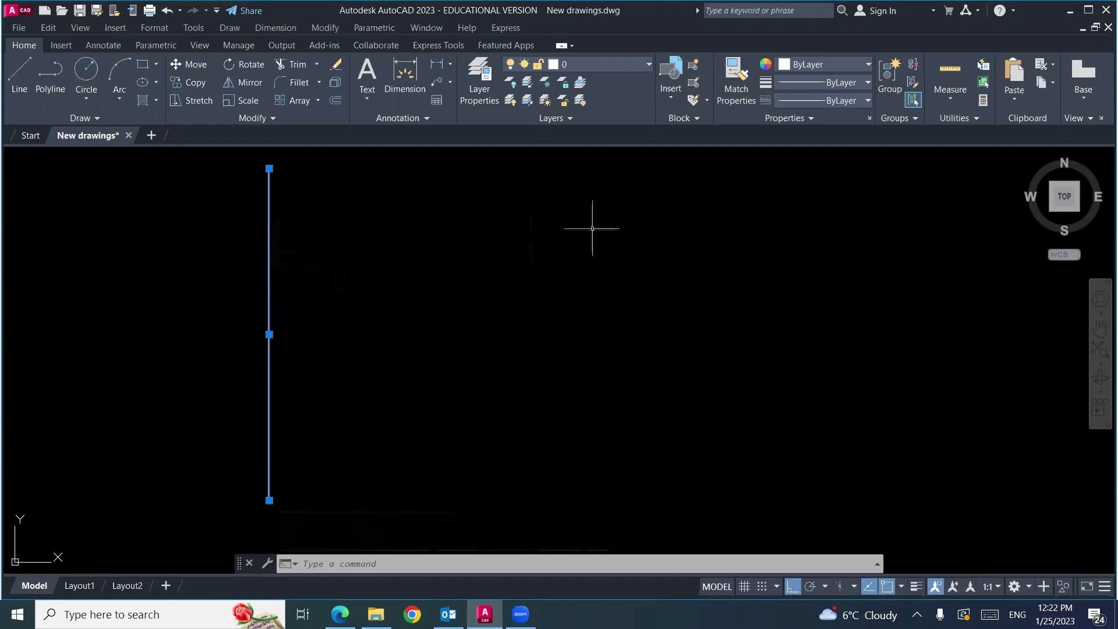
{"action": "left_click", "coordinate": [867, 83]}
{"action": "scroll", "coordinate": [840, 193], "scroll_direction": "down", "scroll_amount": 1}
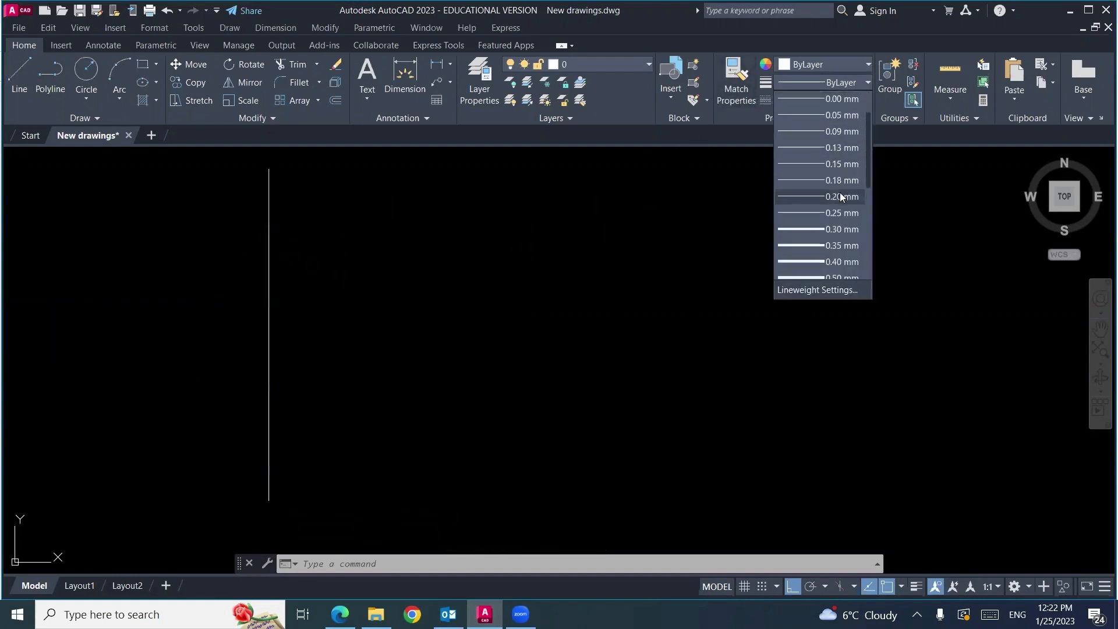
{"action": "left_click", "coordinate": [842, 262]}
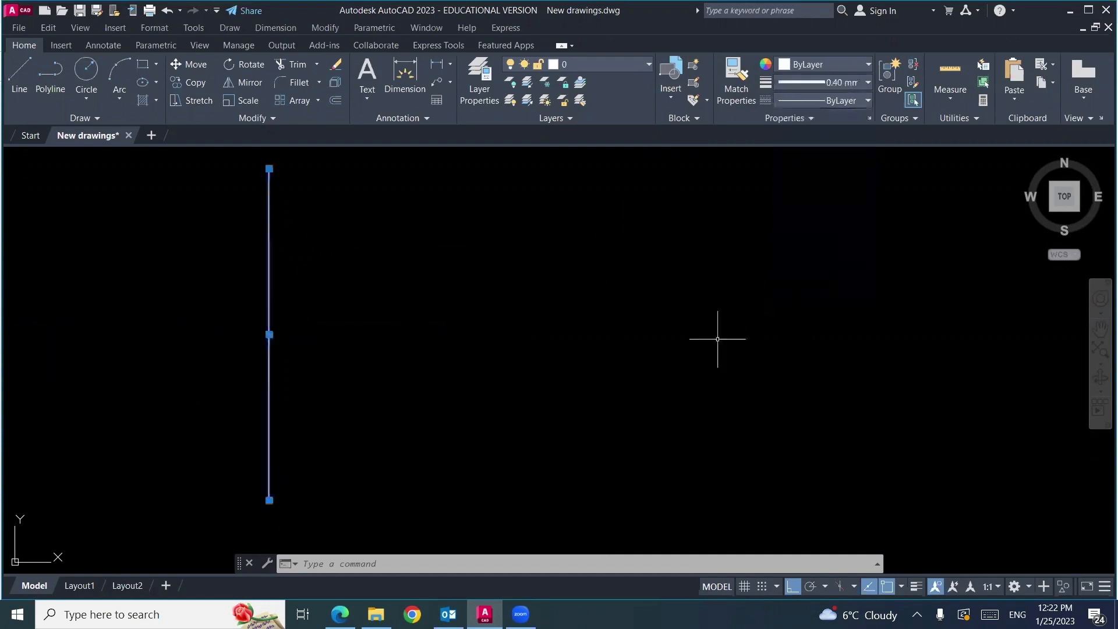
{"action": "key", "text": "Escape"}
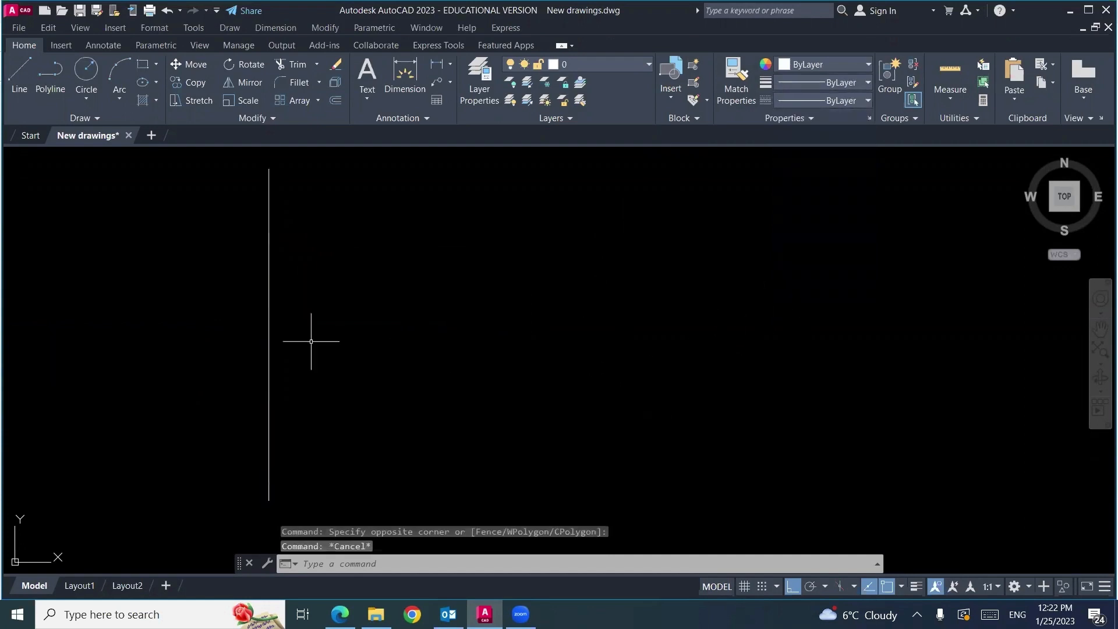
Step: Clear the line selection and turn on lineweight display in the drawing
{"action": "left_click", "coordinate": [270, 332]}
{"action": "key", "text": "Escape"}
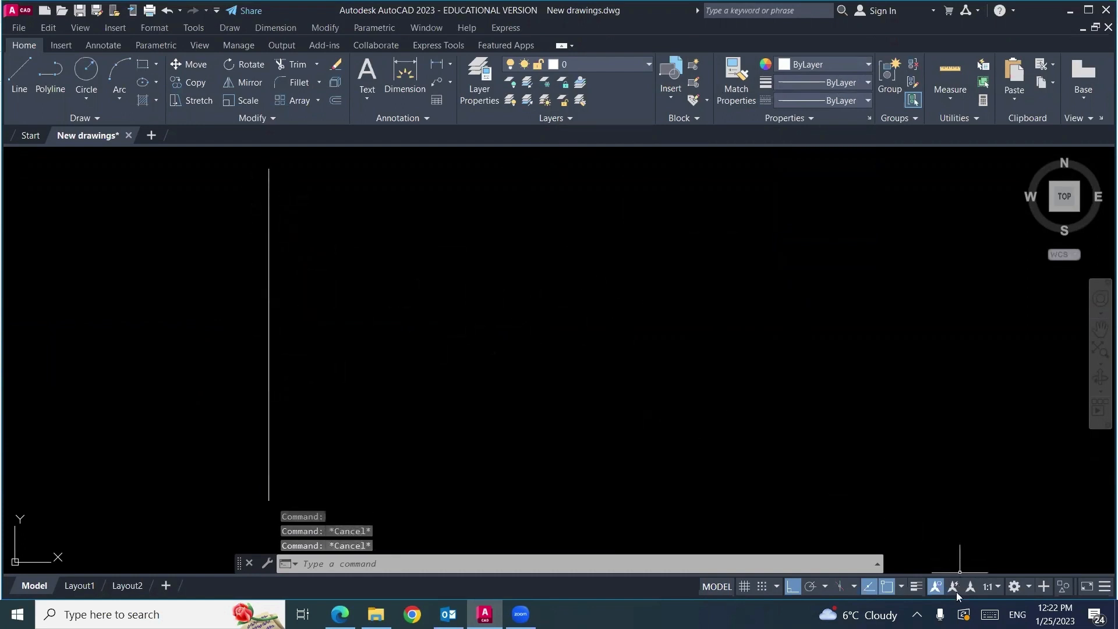
{"action": "left_click", "coordinate": [915, 587]}
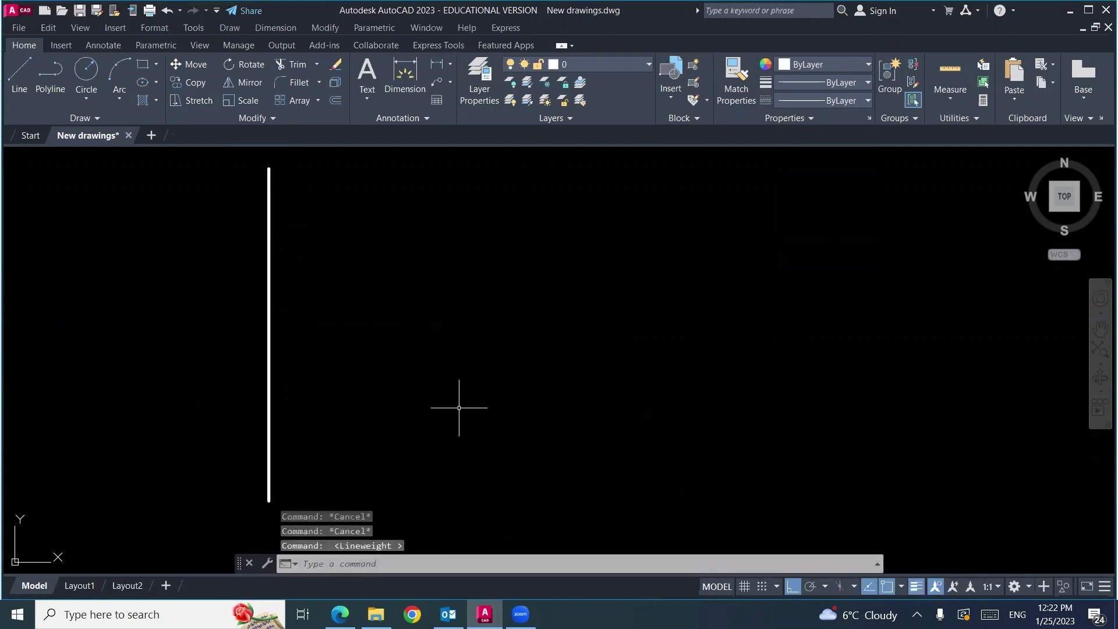
Step: Copy the thick vertical line 20 units horizontally to form the first building bay
{"action": "type", "text": "co"}
{"action": "key", "text": "Return"}
{"action": "left_click", "coordinate": [304, 299]}
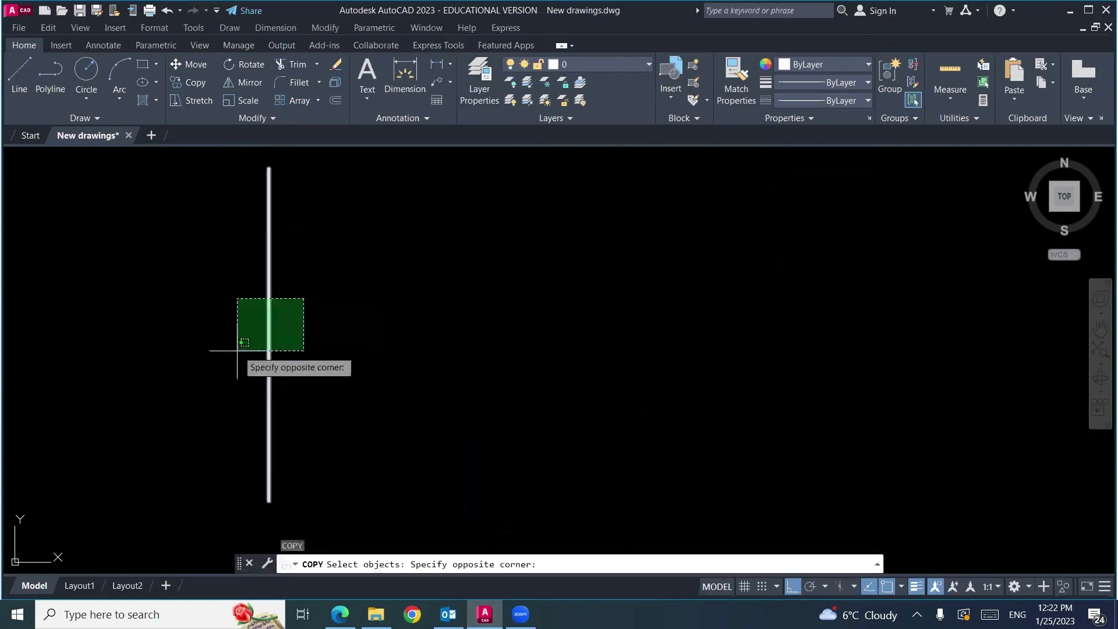
{"action": "left_click", "coordinate": [237, 350]}
{"action": "key", "text": "Return"}
{"action": "left_click", "coordinate": [269, 320]}
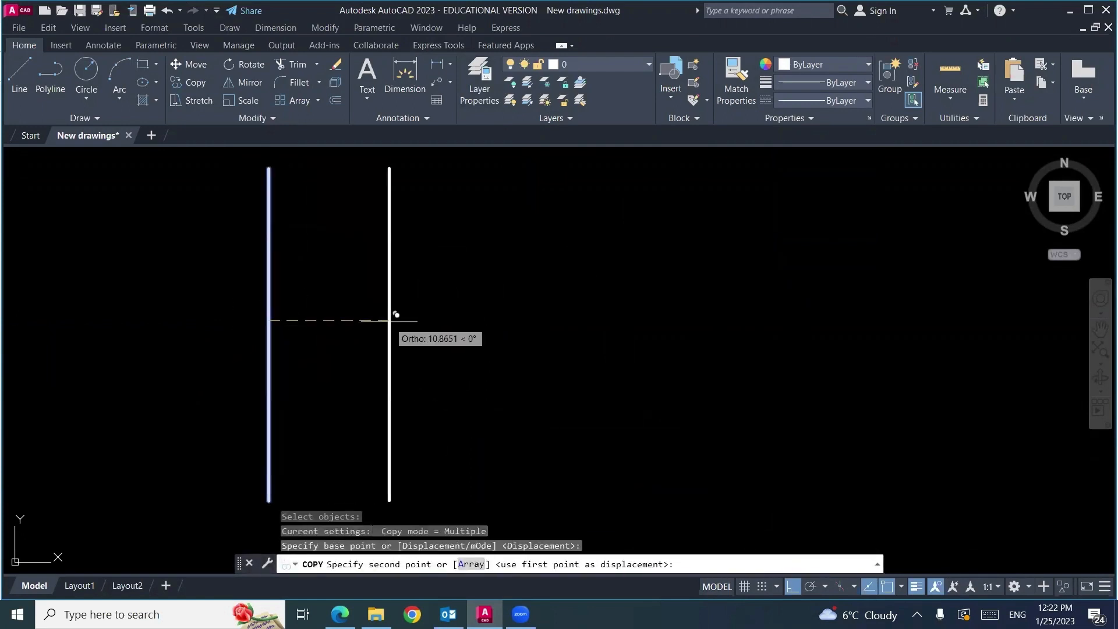
{"action": "type", "text": "20"}
{"action": "key", "text": "Return"}
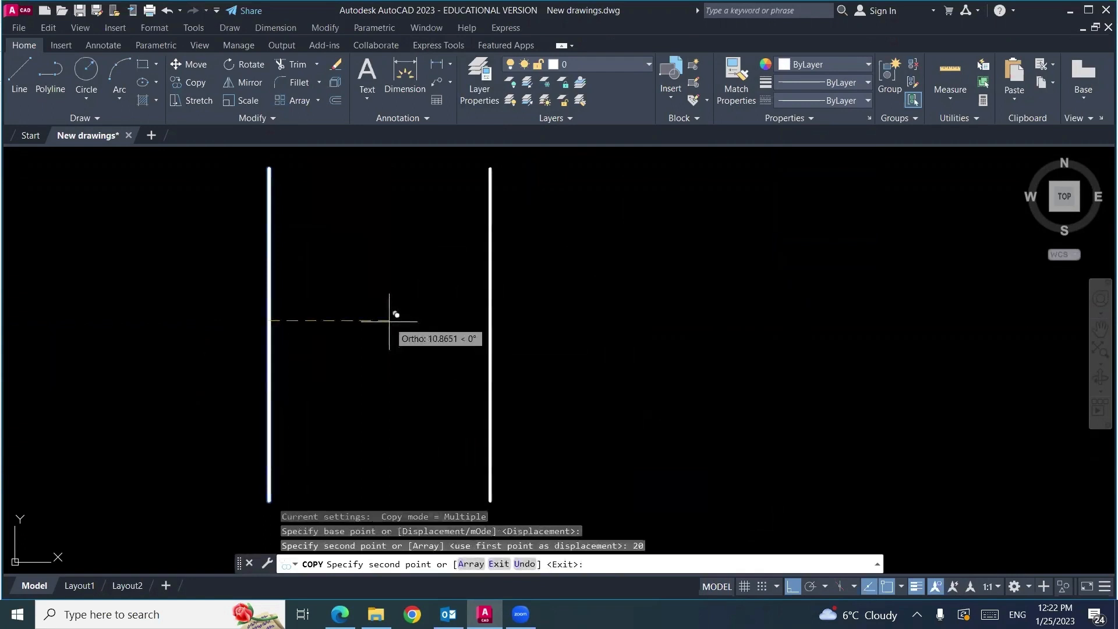
{"action": "key", "text": "Escape"}
{"action": "scroll", "coordinate": [380, 296], "scroll_direction": "down", "scroll_amount": 4}
{"action": "key", "text": "Escape"}
{"action": "key", "text": "Escape"}
{"action": "key", "text": "Escape"}
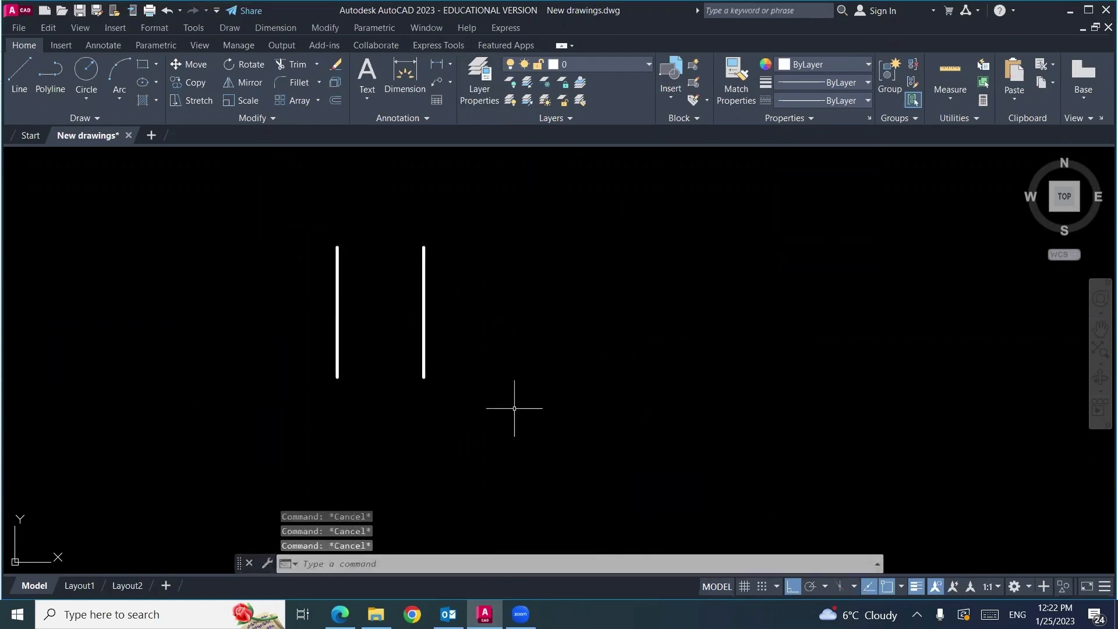
Step: Copy the second vertical line repeatedly at 20-unit spacing to complete a row of eight parallel frame lines
{"action": "type", "text": "co"}
{"action": "key", "text": "Return"}
{"action": "left_click", "coordinate": [424, 325]}
{"action": "left_click", "coordinate": [416, 333]}
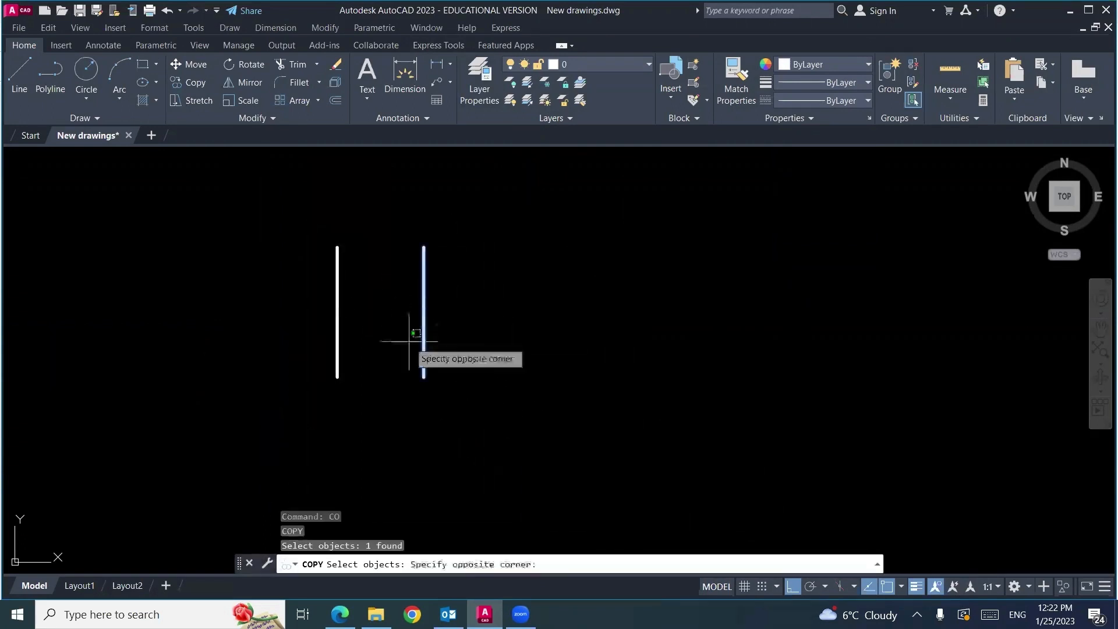
{"action": "left_click", "coordinate": [434, 343]}
{"action": "key", "text": "Return"}
{"action": "left_click", "coordinate": [337, 378]}
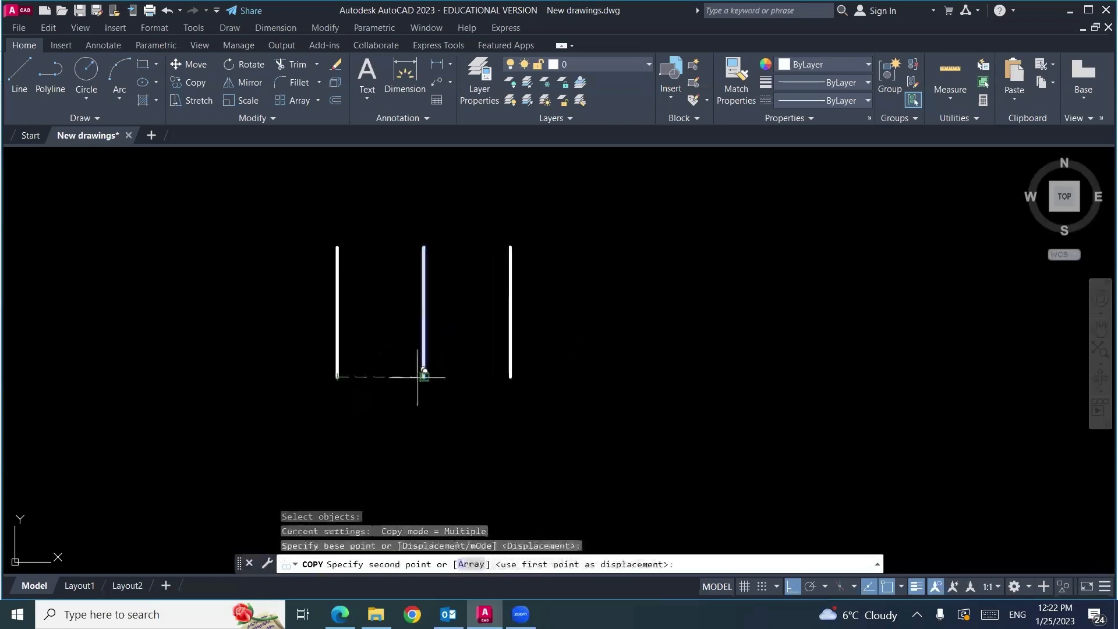
{"action": "left_click", "coordinate": [424, 378]}
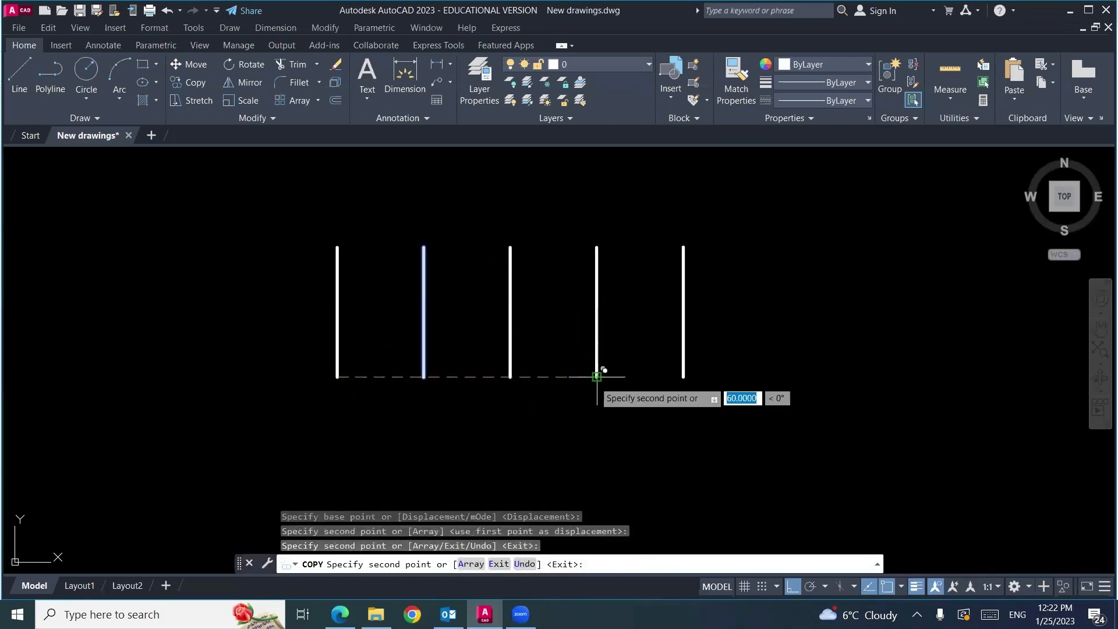
{"action": "left_click", "coordinate": [596, 377]}
{"action": "left_click", "coordinate": [683, 377]}
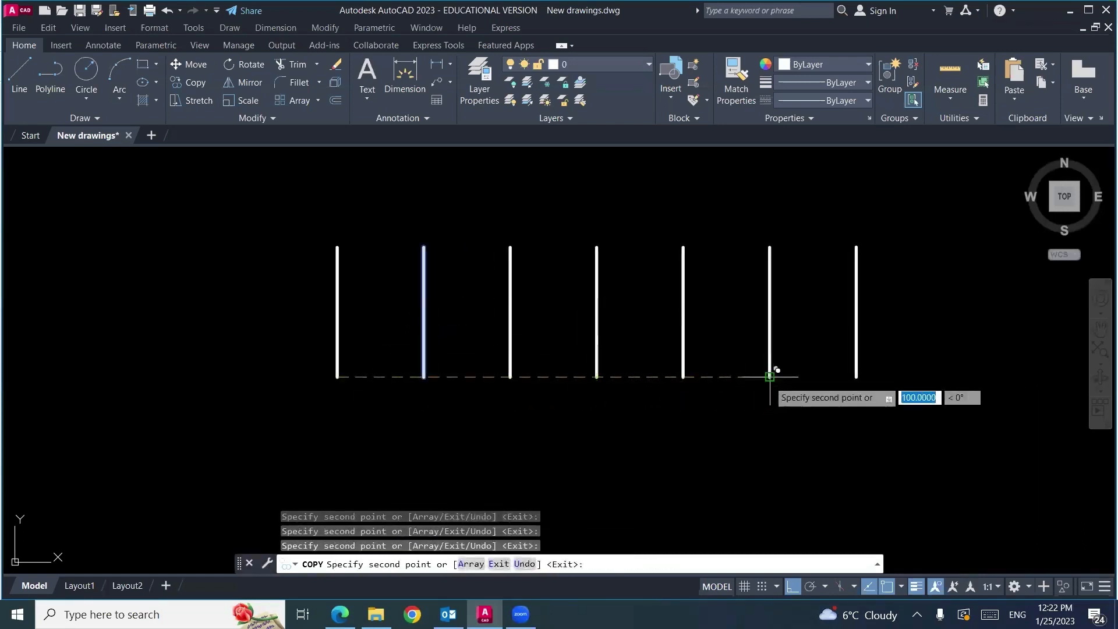
{"action": "left_click", "coordinate": [769, 378]}
{"action": "left_click", "coordinate": [856, 377]}
{"action": "middle_click_drag", "start_coordinate": [812, 419], "coordinate": [627, 439]}
{"action": "key", "text": "Escape"}
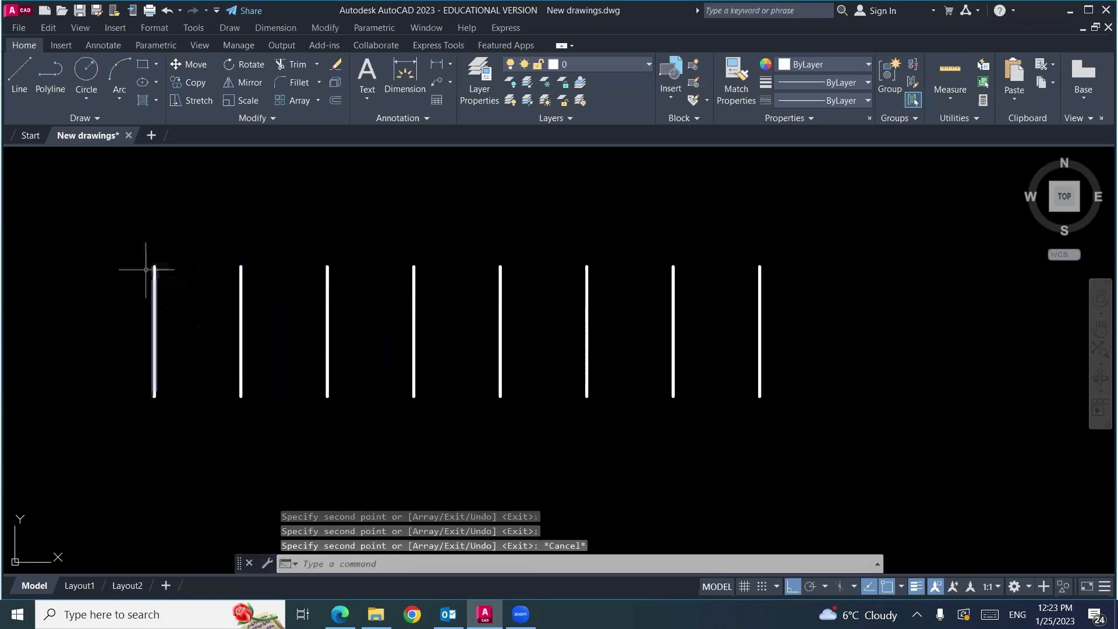
Step: Draw a small square beside the upper end of the first vertical line for a column symbol
{"action": "scroll", "coordinate": [145, 269], "scroll_direction": "up", "scroll_amount": 8}
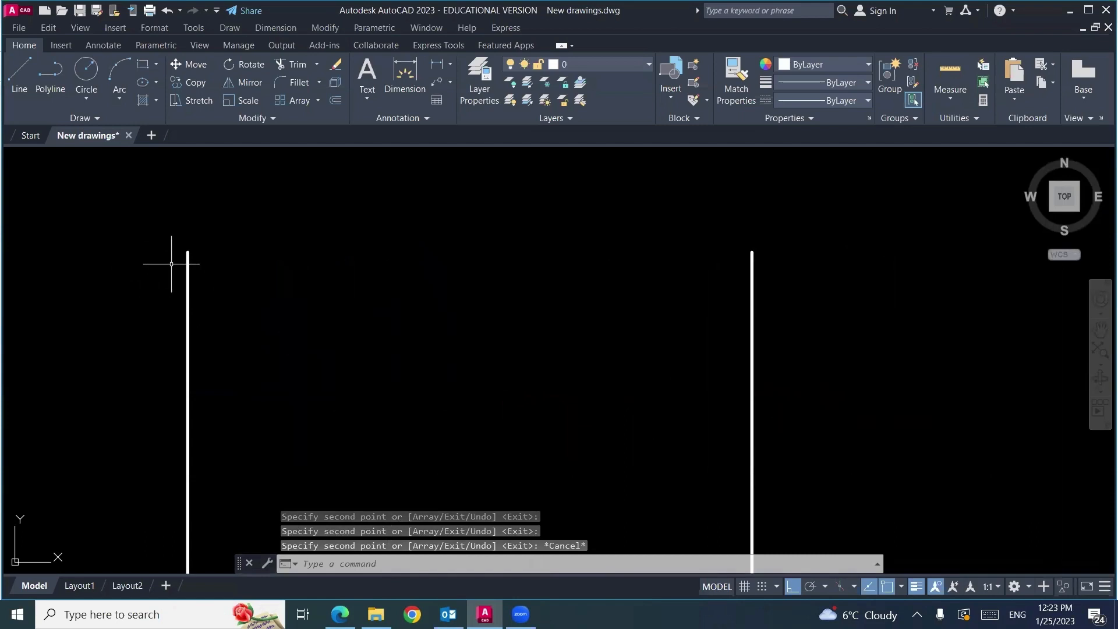
{"action": "type", "text": "rec"}
{"action": "key", "text": "Return"}
{"action": "left_click", "coordinate": [155, 253]}
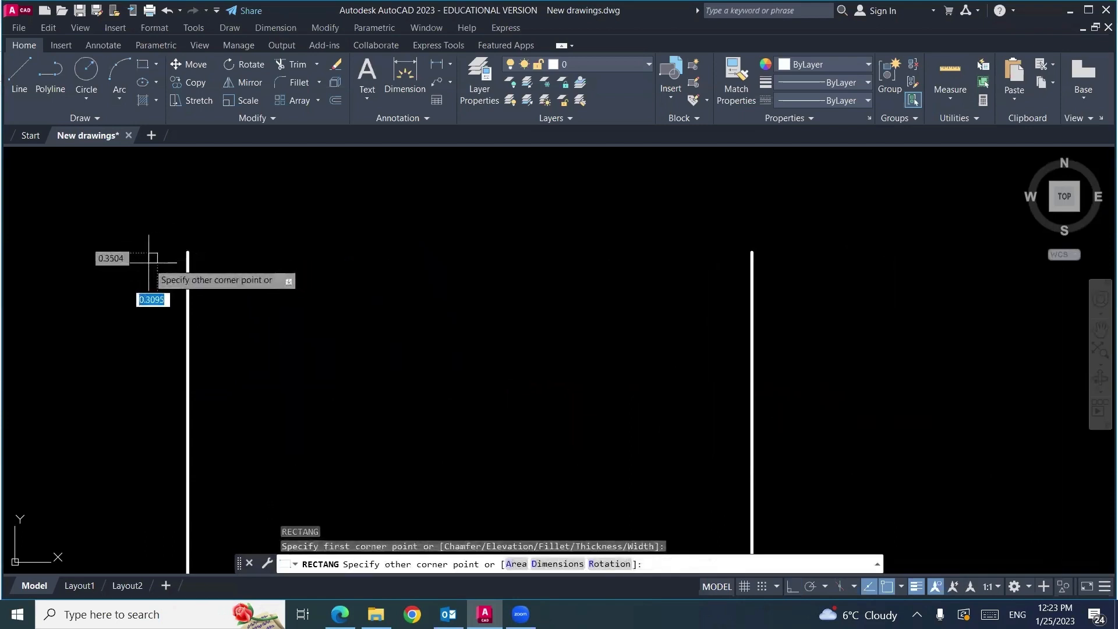
{"action": "left_click", "coordinate": [144, 266]}
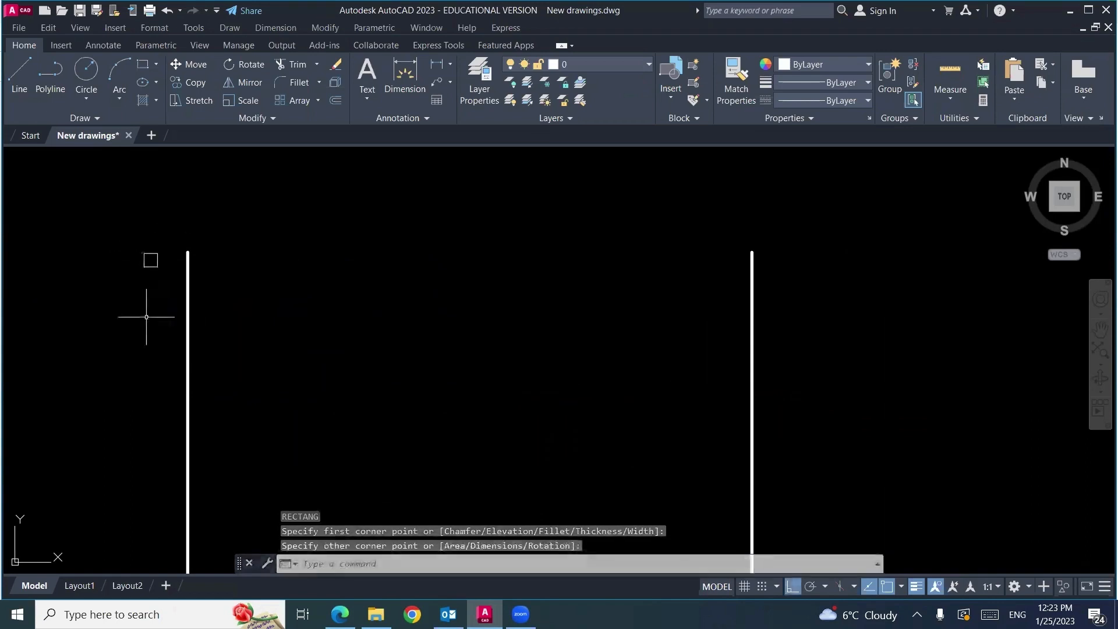
Step: Fill the small column square with a SOLID hatch
{"action": "type", "text": "h"}
{"action": "key", "text": "Return"}
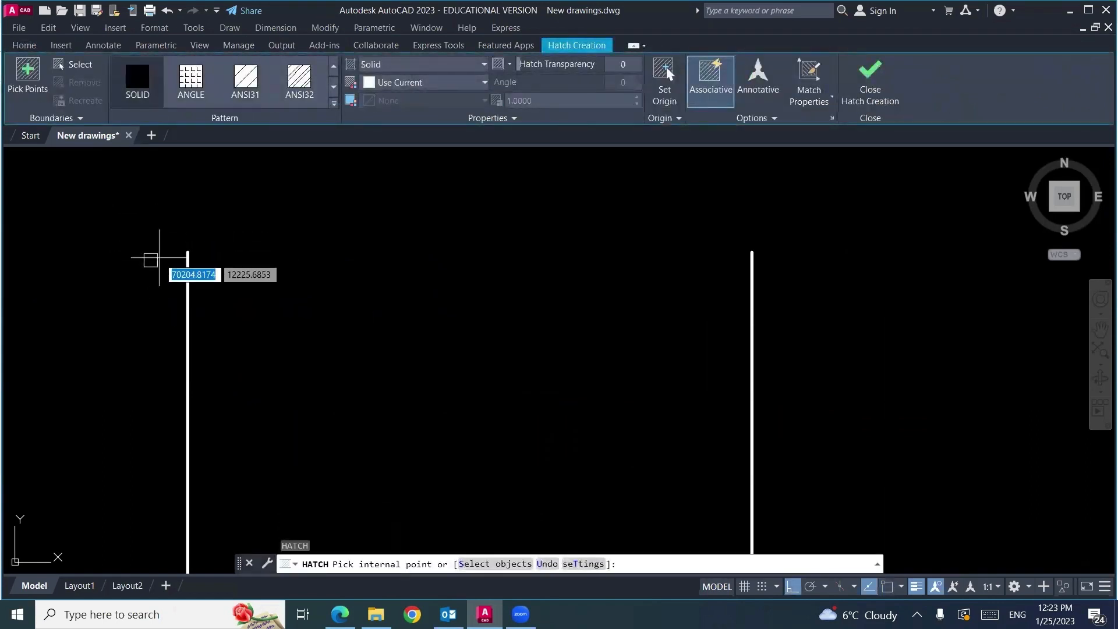
{"action": "left_click", "coordinate": [151, 259]}
{"action": "key", "text": "Return"}
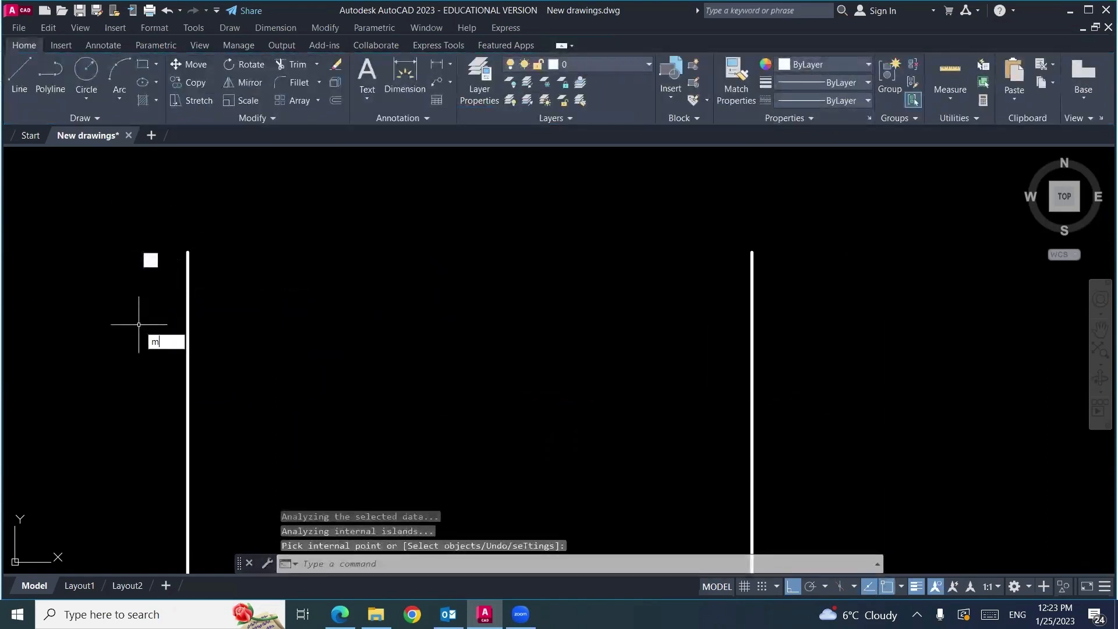
Step: Move the filled column square together with its hatch onto the upper end of the first vertical line
{"action": "type", "text": "m"}
{"action": "key", "text": "Return"}
{"action": "left_click", "coordinate": [169, 237]}
{"action": "left_click", "coordinate": [119, 282]}
{"action": "key", "text": "Return"}
{"action": "left_click", "coordinate": [150, 260]}
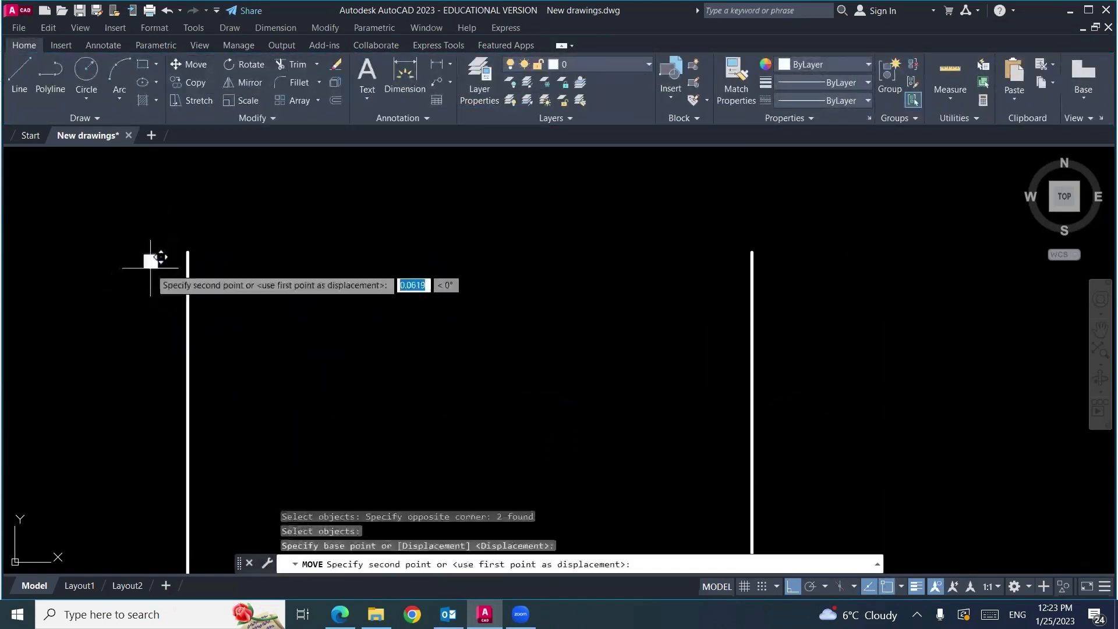
{"action": "left_click", "coordinate": [187, 245]}
{"action": "scroll", "coordinate": [116, 241], "scroll_direction": "down", "scroll_amount": 2}
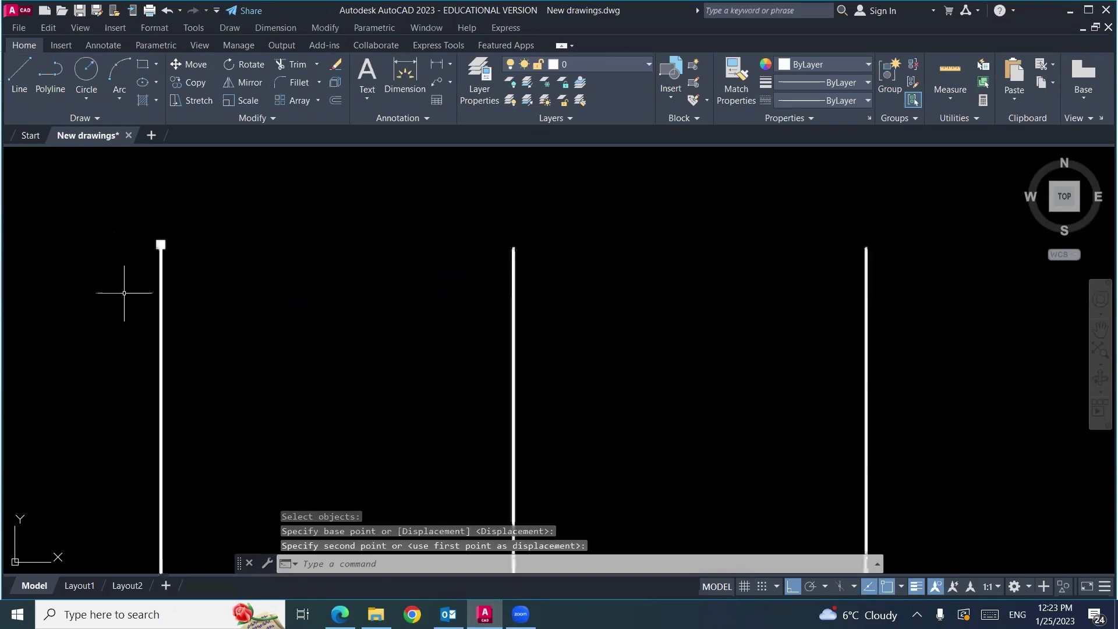
Step: Copy the filled column square from the upper end to the lower end of the first vertical line
{"action": "middle_click_drag", "start_coordinate": [236, 348], "coordinate": [244, 263]}
{"action": "type", "text": "co"}
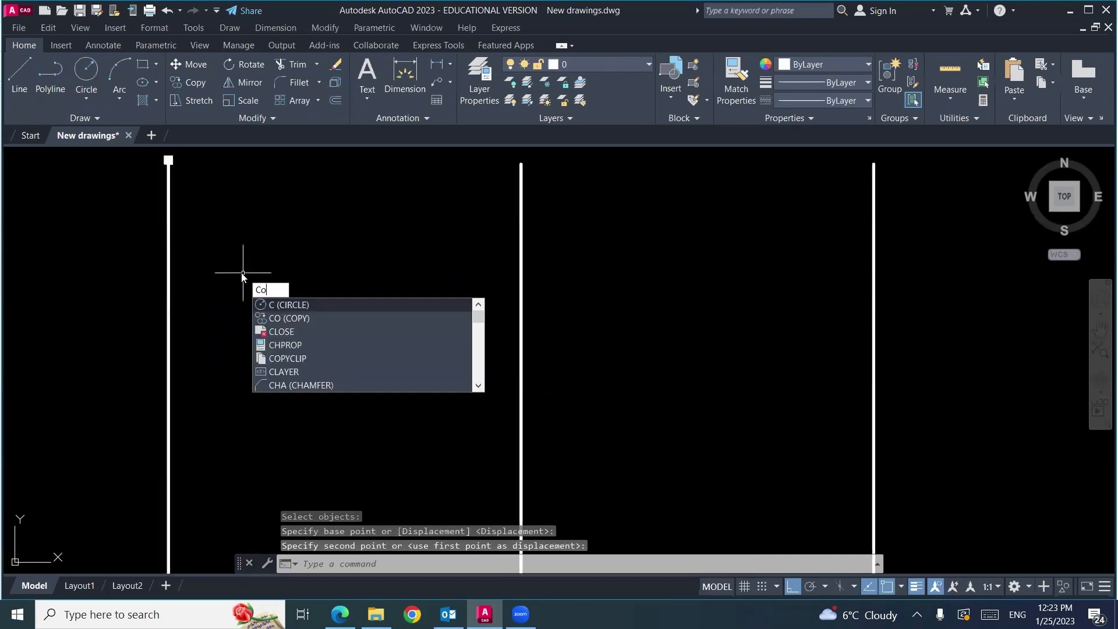
{"action": "key", "text": "Return"}
{"action": "left_click", "coordinate": [151, 178]}
{"action": "left_click", "coordinate": [178, 152]}
{"action": "key", "text": "Return"}
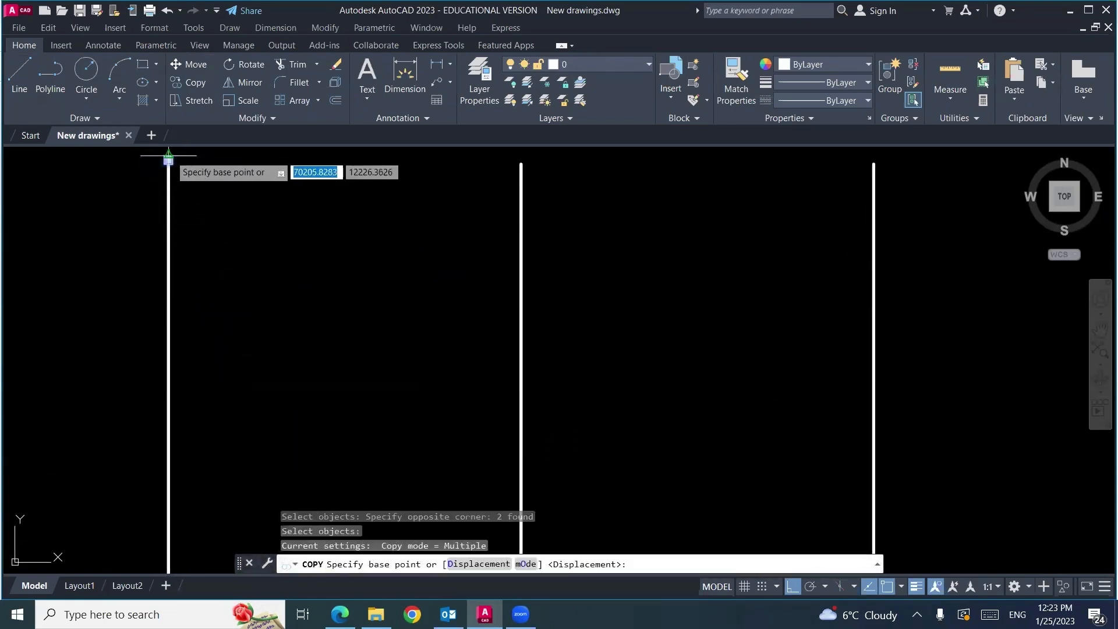
{"action": "left_click", "coordinate": [168, 162]}
{"action": "middle_click_drag", "start_coordinate": [210, 427], "coordinate": [215, 362]}
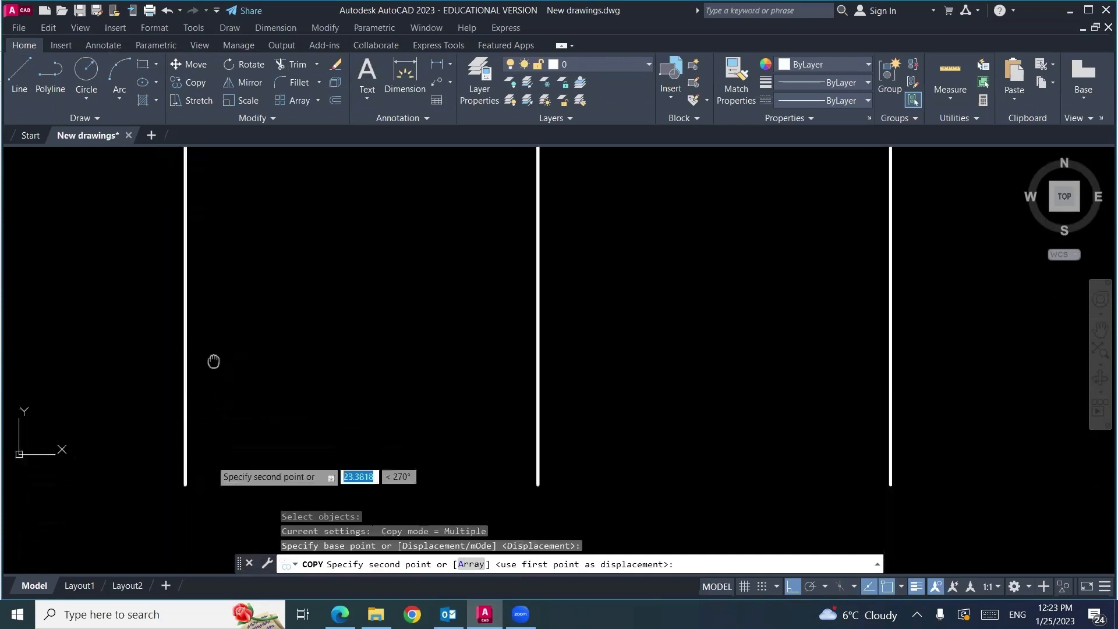
{"action": "left_click", "coordinate": [185, 483]}
{"action": "key", "text": "Escape"}
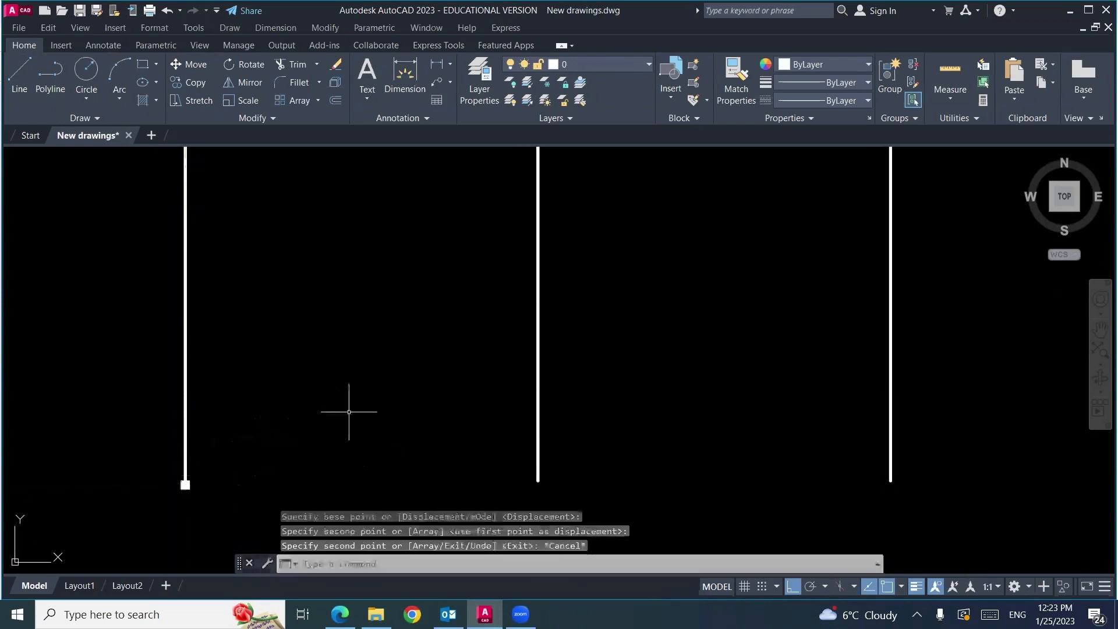
Step: Copy the first line's two column squares onto the ends of the other seven vertical lines, using the line midpoints as reference
{"action": "scroll", "coordinate": [347, 408], "scroll_direction": "down", "scroll_amount": 4}
{"action": "middle_click_drag", "start_coordinate": [327, 381], "coordinate": [271, 387]}
{"action": "type", "text": "c"}
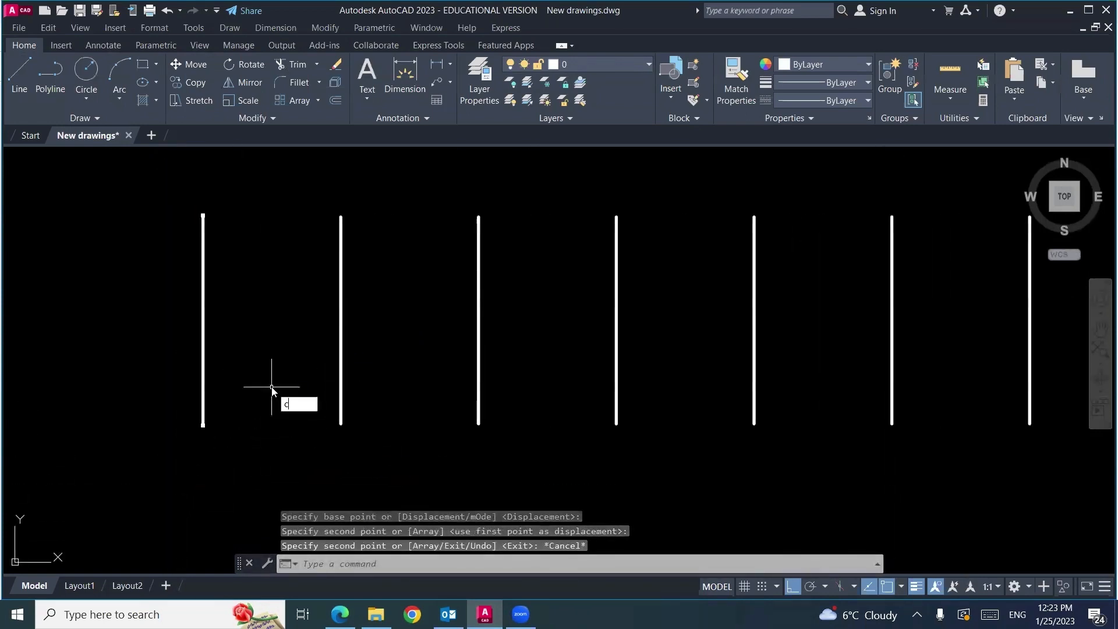
{"action": "type", "text": "o"}
{"action": "key", "text": "Return"}
{"action": "left_click", "coordinate": [182, 449]}
{"action": "left_click", "coordinate": [224, 400]}
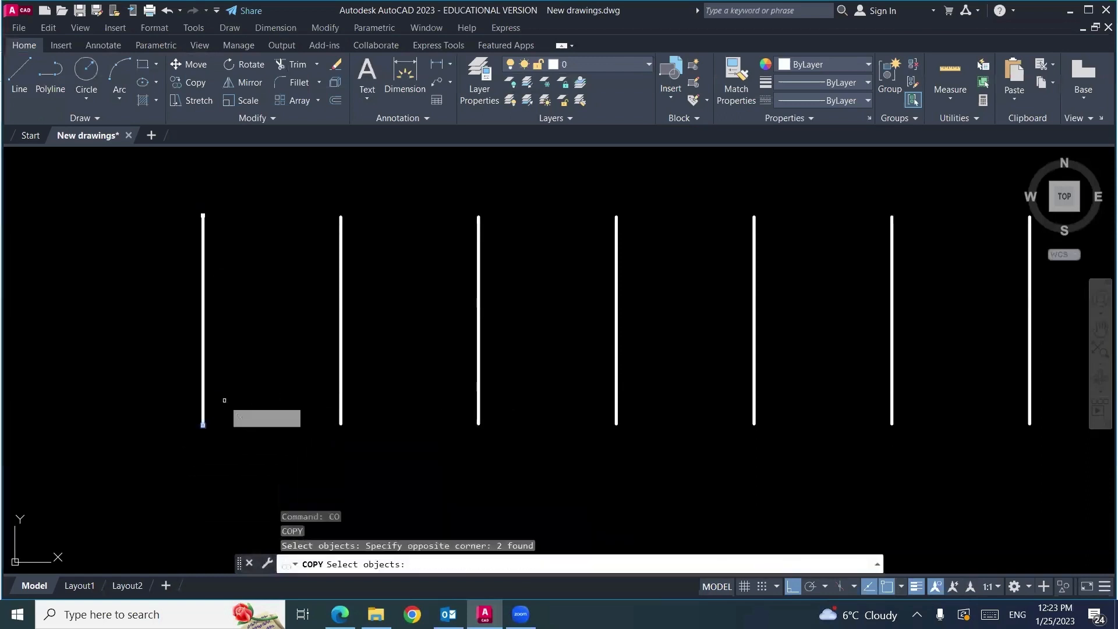
{"action": "left_click", "coordinate": [170, 235]}
{"action": "left_click", "coordinate": [214, 200]}
{"action": "key", "text": "Return"}
{"action": "left_click", "coordinate": [203, 320]}
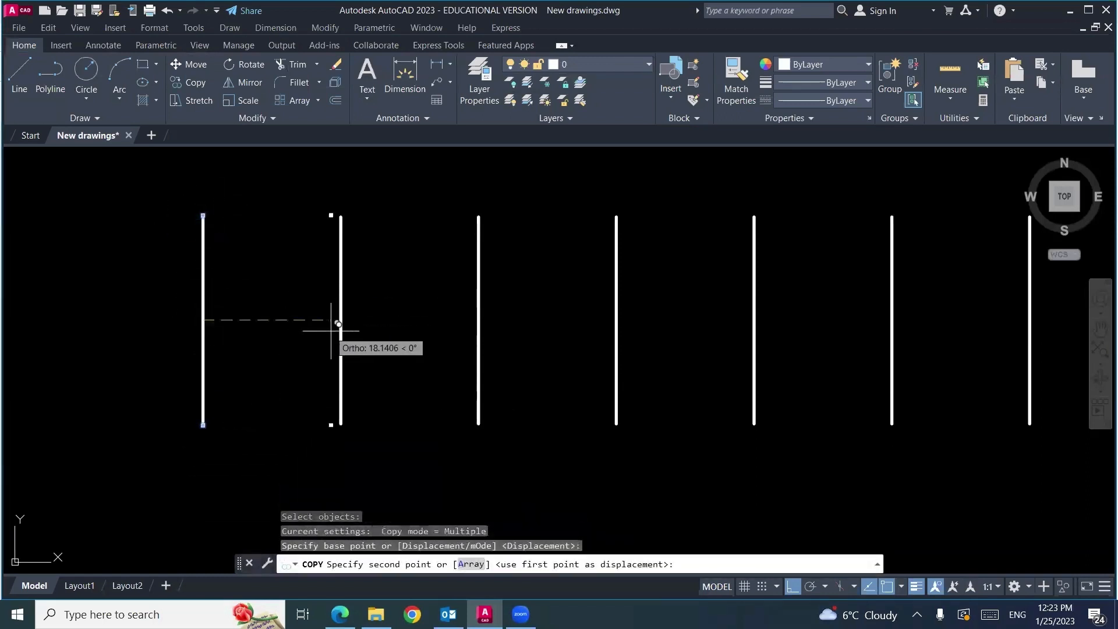
{"action": "left_click", "coordinate": [341, 320]}
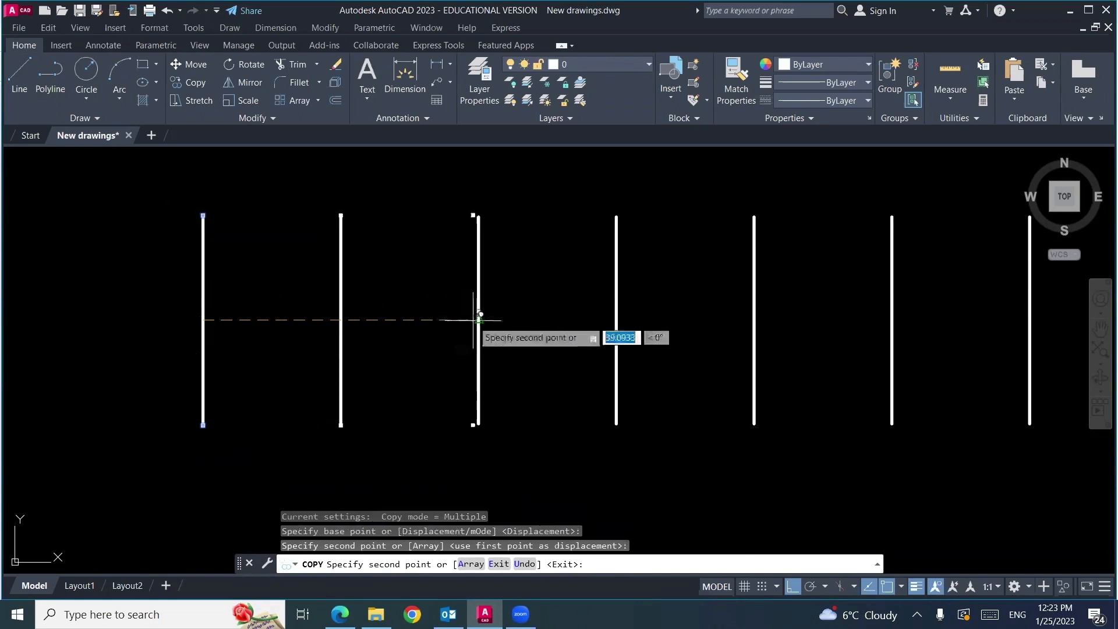
{"action": "left_click", "coordinate": [478, 320]}
{"action": "left_click", "coordinate": [617, 320]}
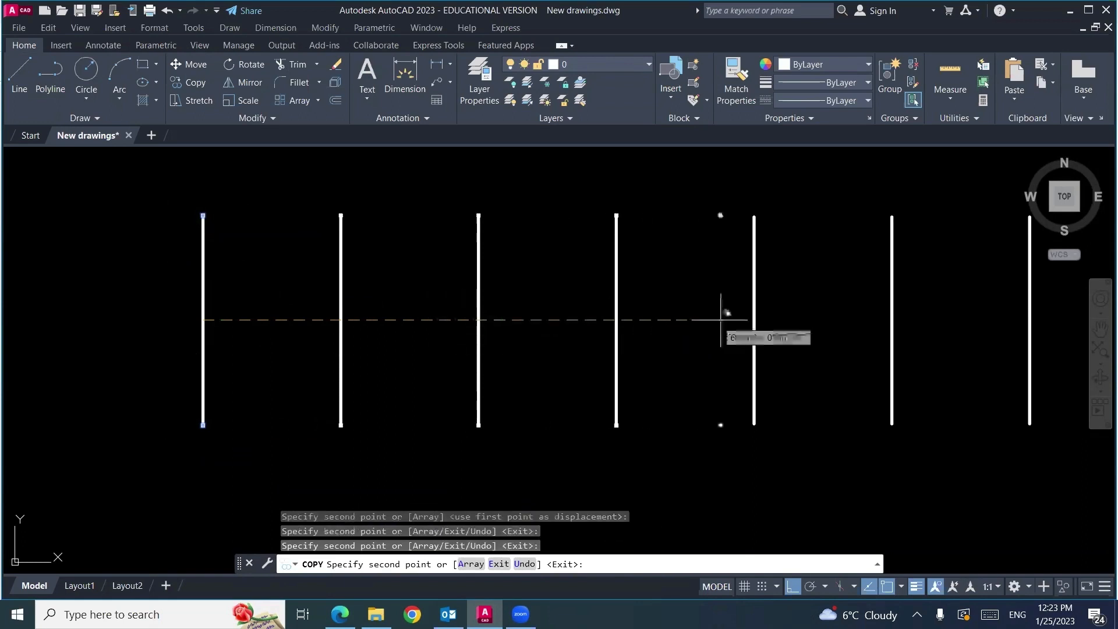
{"action": "left_click", "coordinate": [755, 319]}
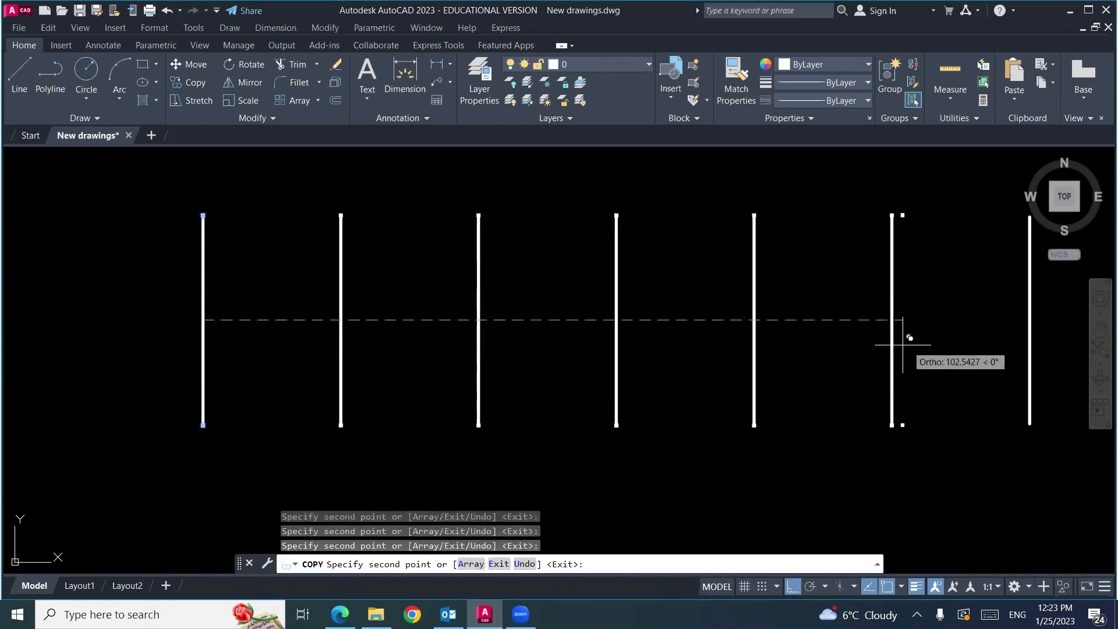
{"action": "middle_click_drag", "start_coordinate": [903, 345], "coordinate": [811, 372]}
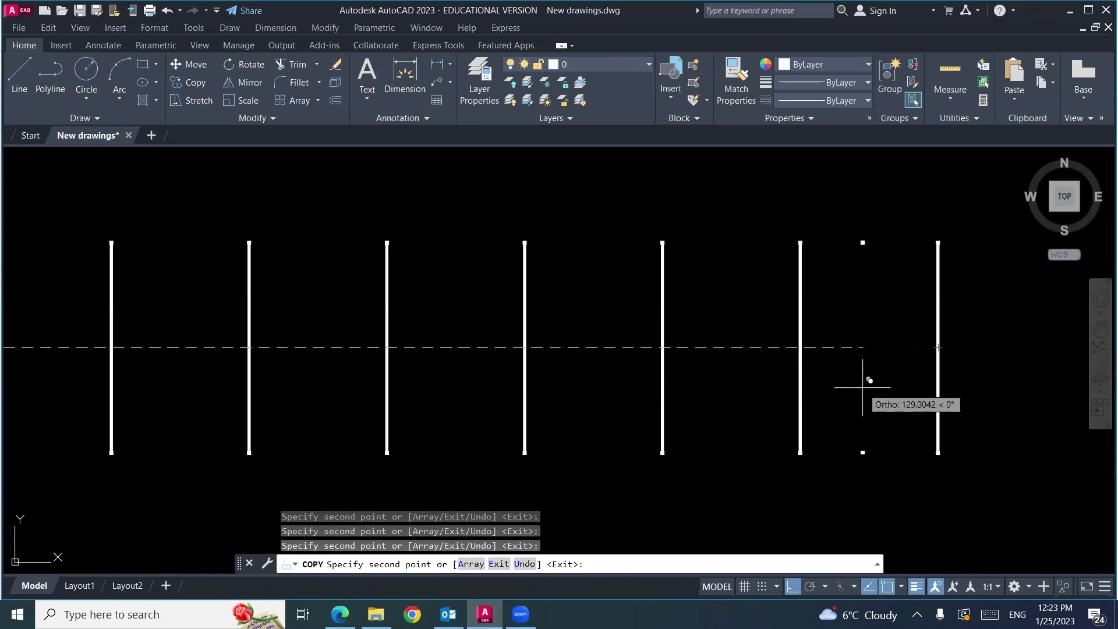
{"action": "key", "text": "Escape"}
{"action": "scroll", "coordinate": [615, 320], "scroll_direction": "down", "scroll_amount": 2}
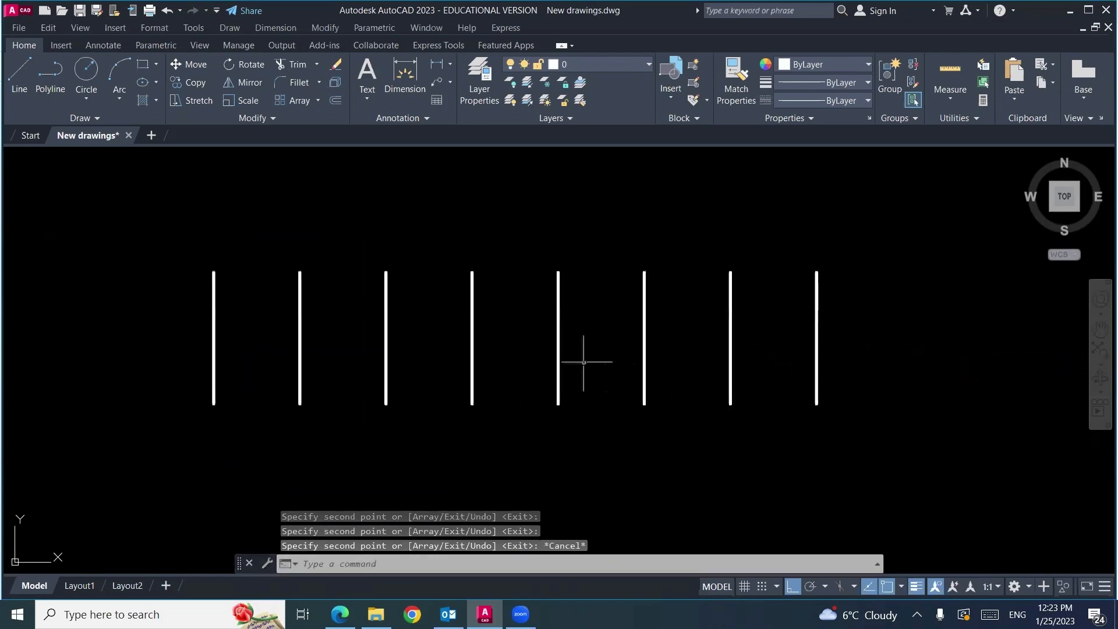
Step: Draw a horizontal line from the midpoint of the first vertical line to the midpoint of the last one
{"action": "scroll", "coordinate": [215, 285], "scroll_direction": "up", "scroll_amount": 8}
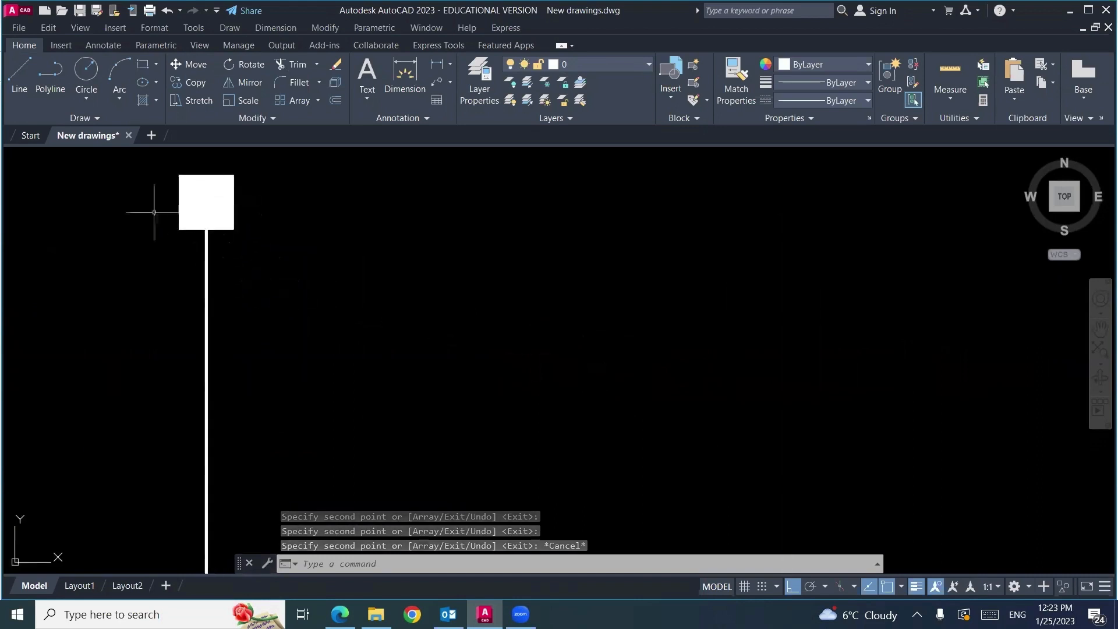
{"action": "scroll", "coordinate": [118, 183], "scroll_direction": "down", "scroll_amount": 8}
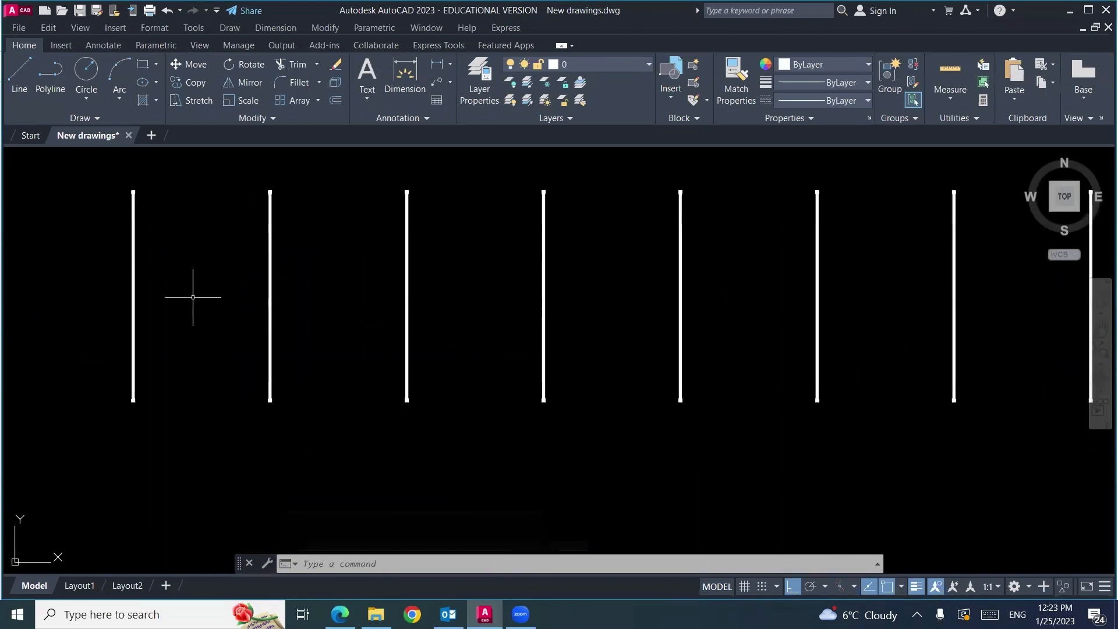
{"action": "key", "text": "Return"}
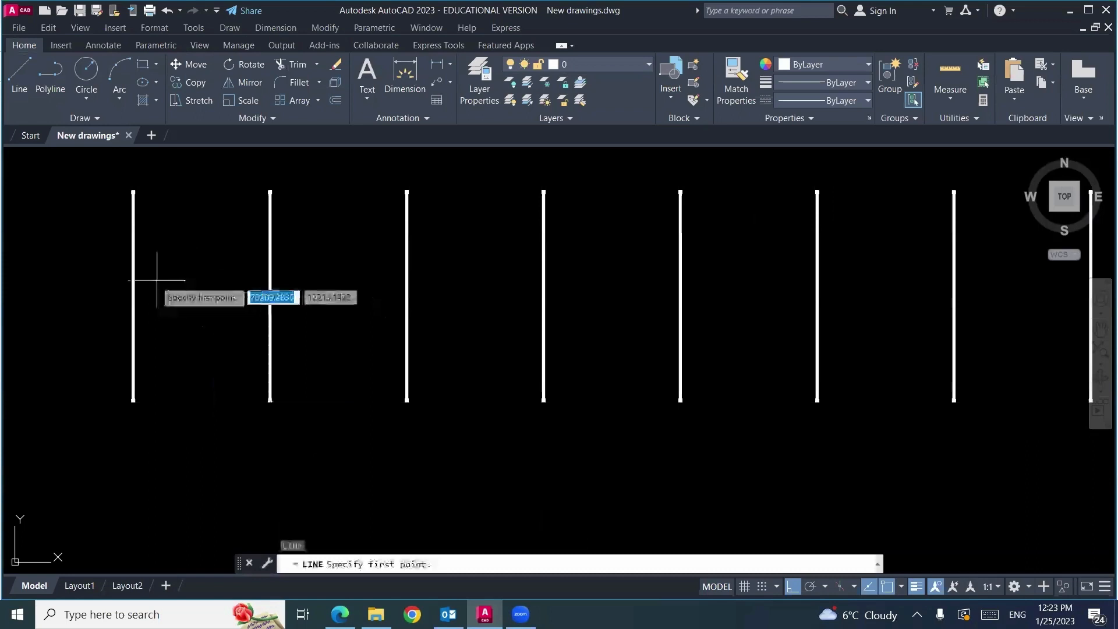
{"action": "left_click", "coordinate": [134, 302]}
{"action": "scroll", "coordinate": [143, 311], "scroll_direction": "down", "scroll_amount": 2}
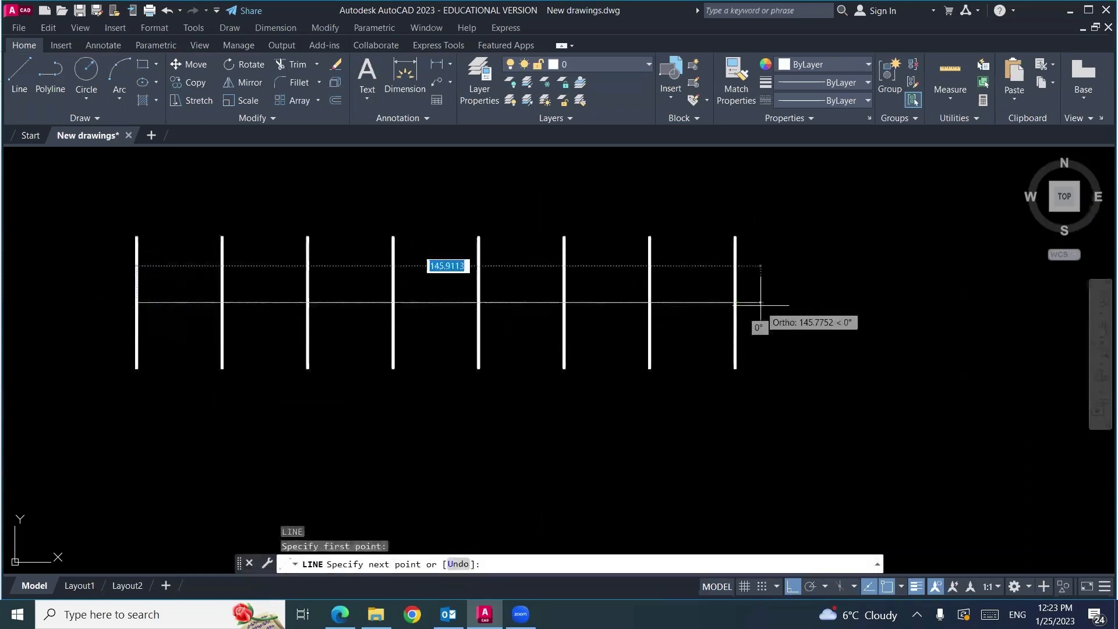
{"action": "left_click", "coordinate": [734, 304]}
{"action": "key", "text": "Return"}
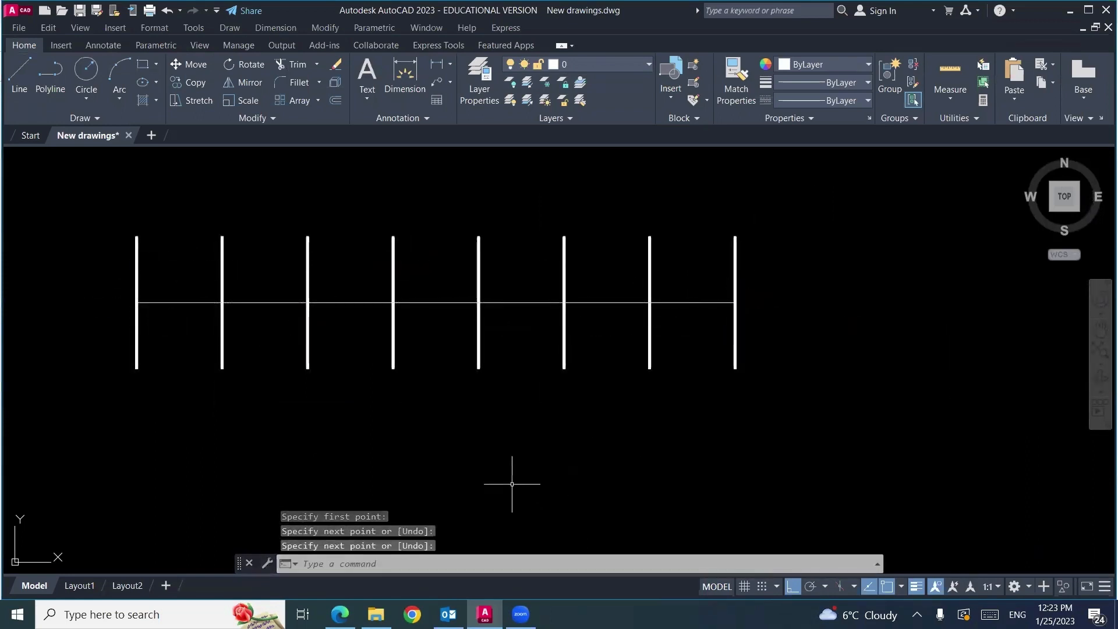
Step: Offset the horizontal middle line by 0.1 to both its upper and lower side
{"action": "type", "text": "o"}
{"action": "key", "text": "Return"}
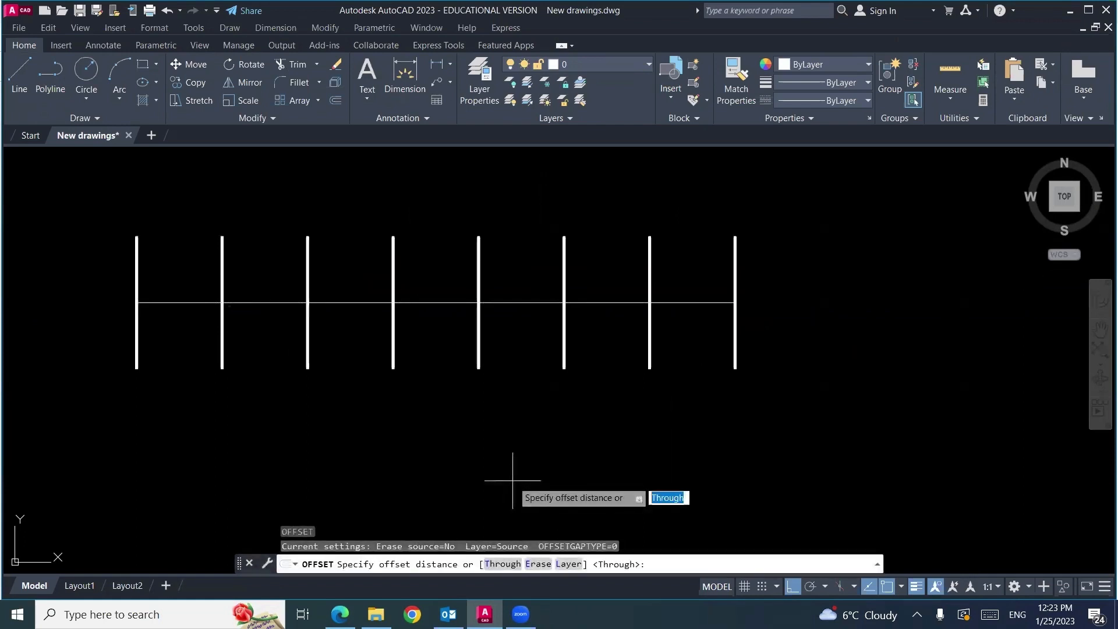
{"action": "type", "text": ".1"}
{"action": "key", "text": "Return"}
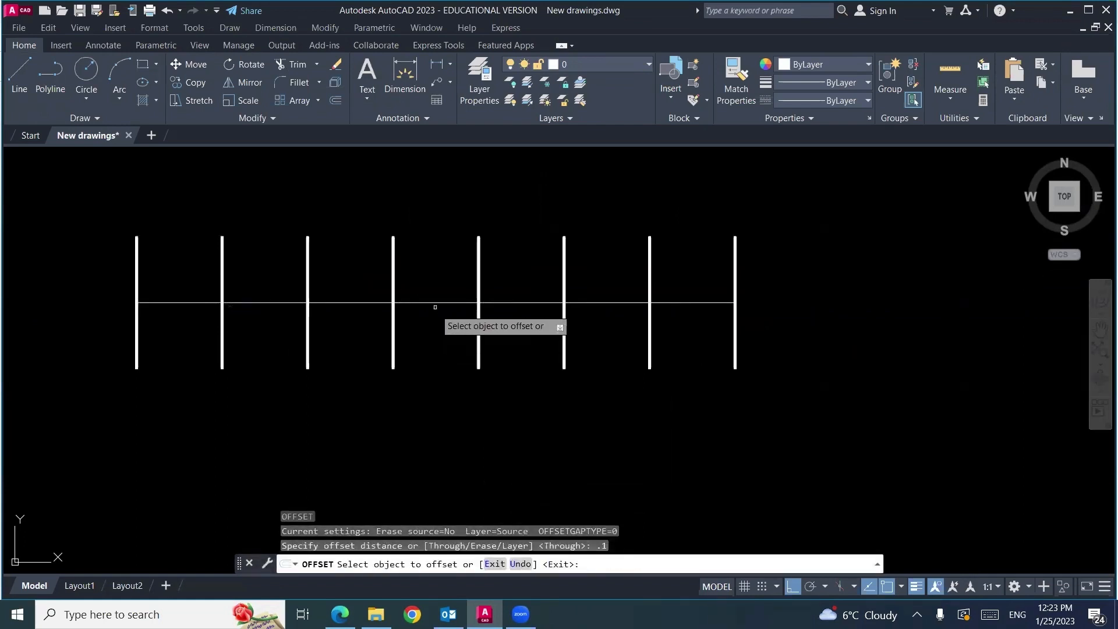
{"action": "left_click", "coordinate": [436, 302]}
{"action": "left_click", "coordinate": [435, 305]}
{"action": "scroll", "coordinate": [431, 301], "scroll_direction": "up", "scroll_amount": 8}
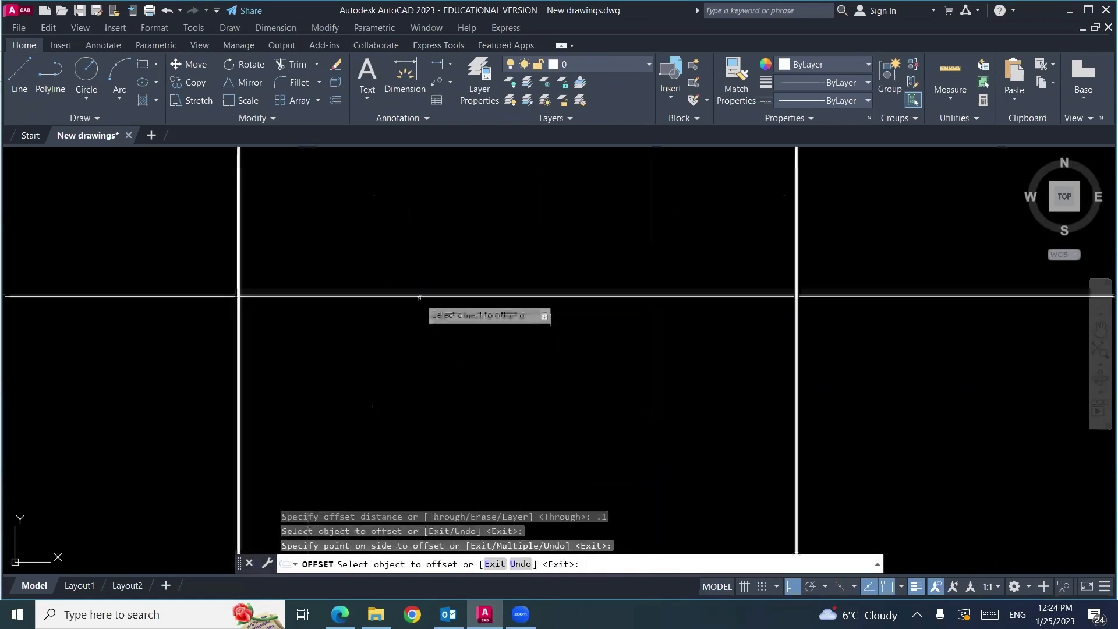
{"action": "left_click", "coordinate": [421, 304]}
{"action": "left_click", "coordinate": [420, 320]}
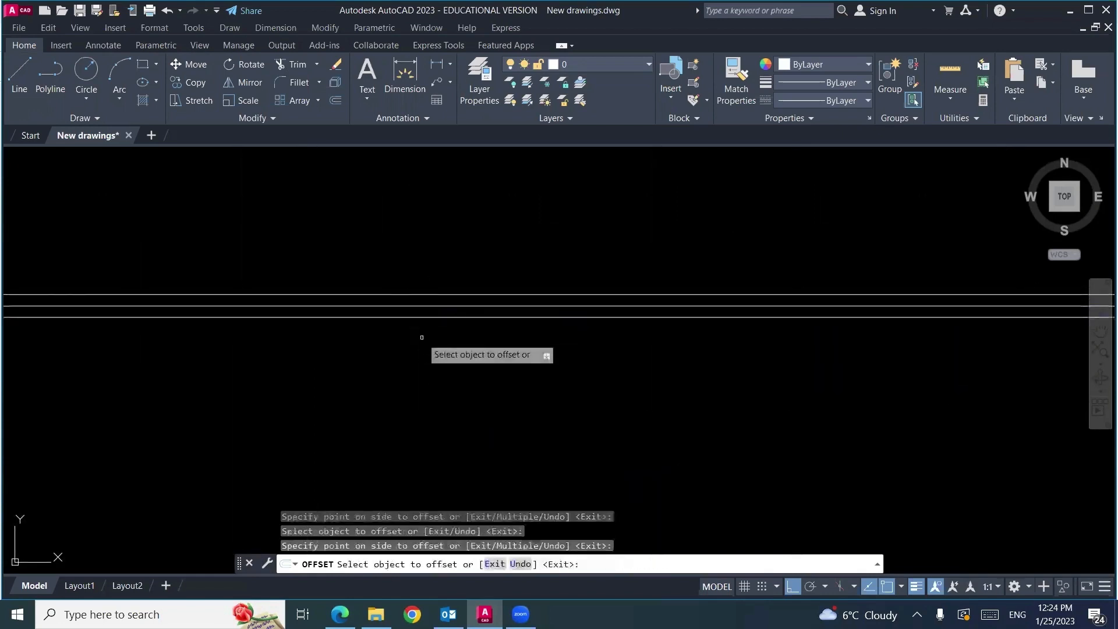
{"action": "key", "text": "Return"}
Step: Delete the original middle line between the two offset copies
{"action": "left_click", "coordinate": [420, 305]}
{"action": "key", "text": "Delete"}
{"action": "scroll", "coordinate": [471, 262], "scroll_direction": "down", "scroll_amount": 6}
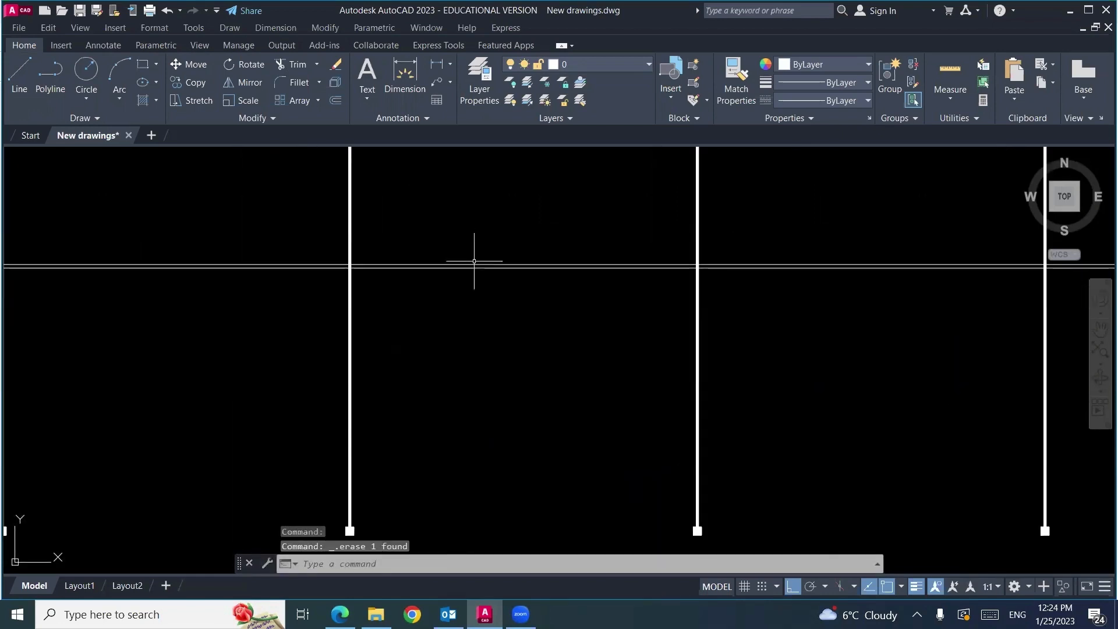
Step: Draw a horizontal line from the first vertical line's lower column square to the facing side midpoint of the last line's lower square
{"action": "scroll", "coordinate": [165, 257], "scroll_direction": "up", "scroll_amount": 8}
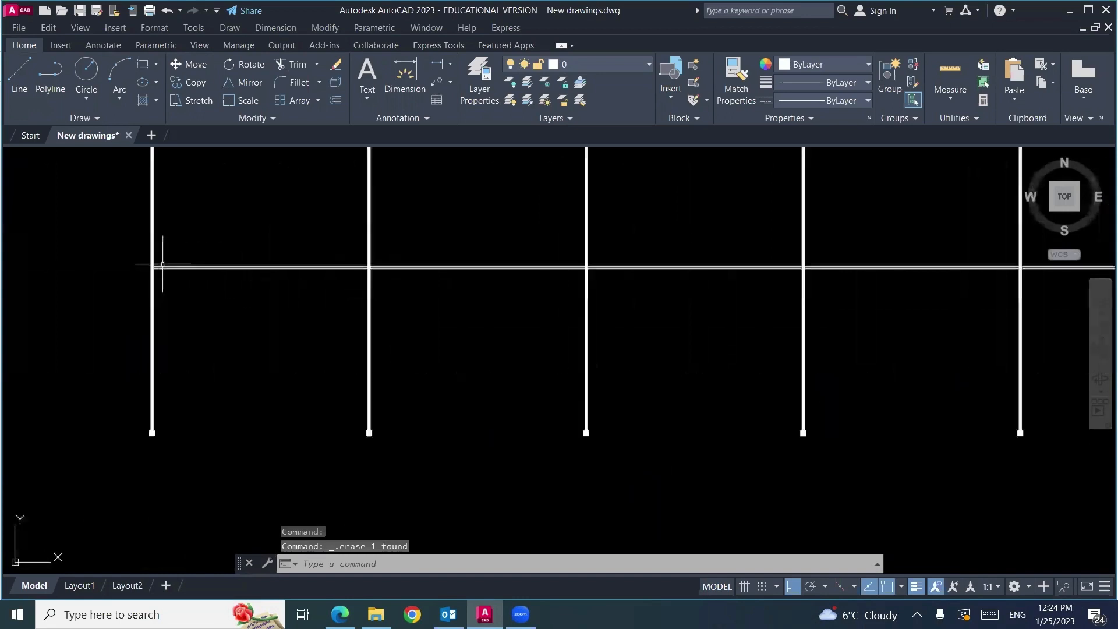
{"action": "scroll", "coordinate": [99, 286], "scroll_direction": "up", "scroll_amount": 4}
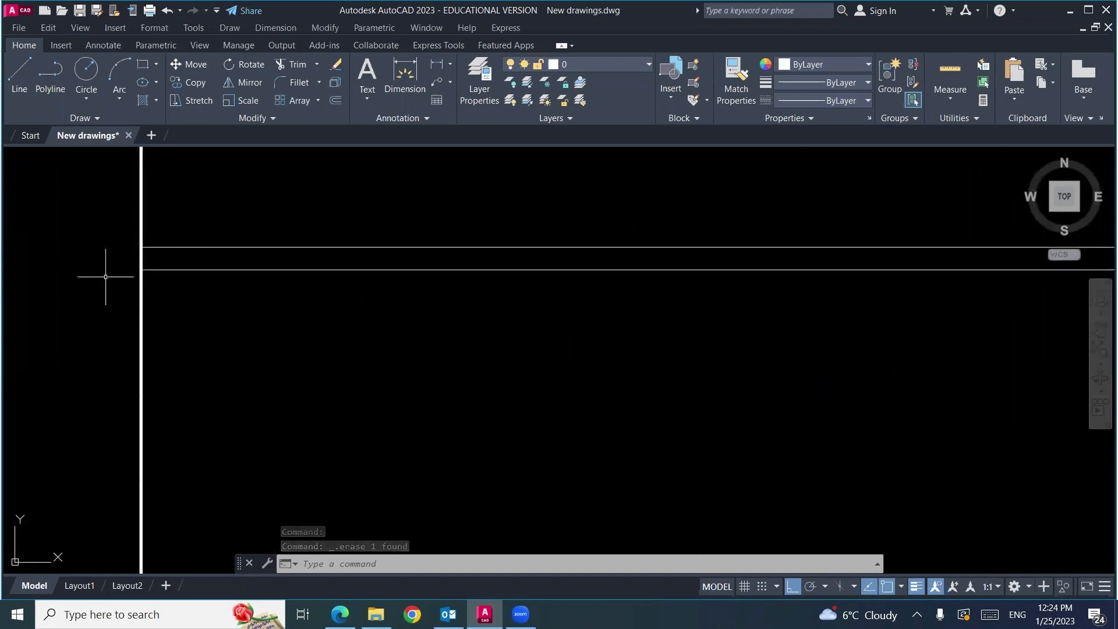
{"action": "scroll", "coordinate": [167, 231], "scroll_direction": "down", "scroll_amount": 5}
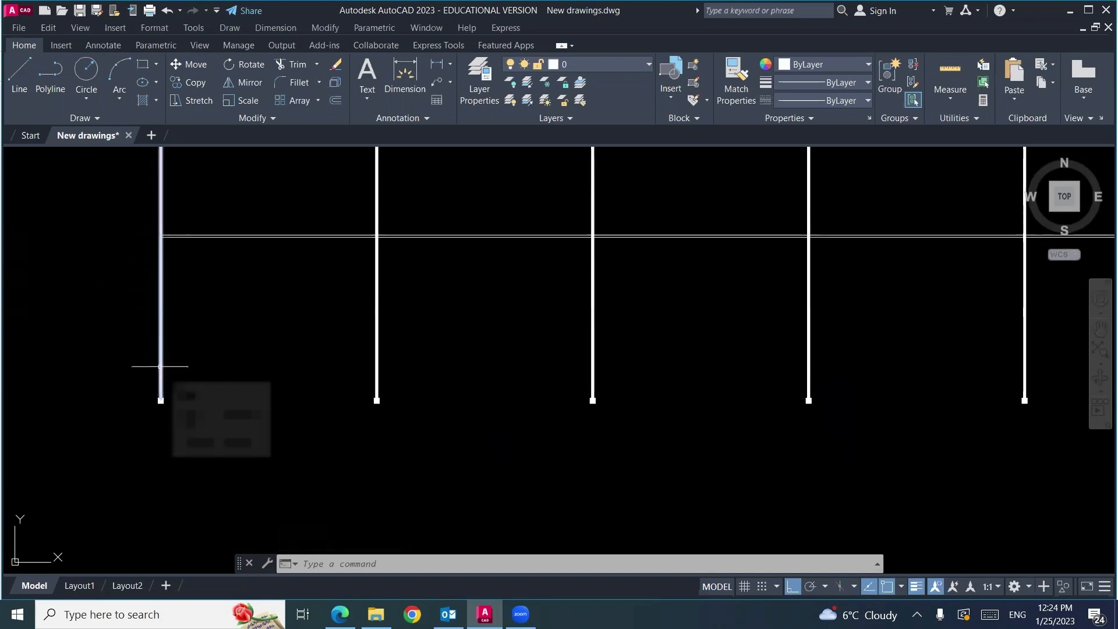
{"action": "type", "text": "l"}
{"action": "key", "text": "Return"}
{"action": "scroll", "coordinate": [175, 413], "scroll_direction": "up", "scroll_amount": 3}
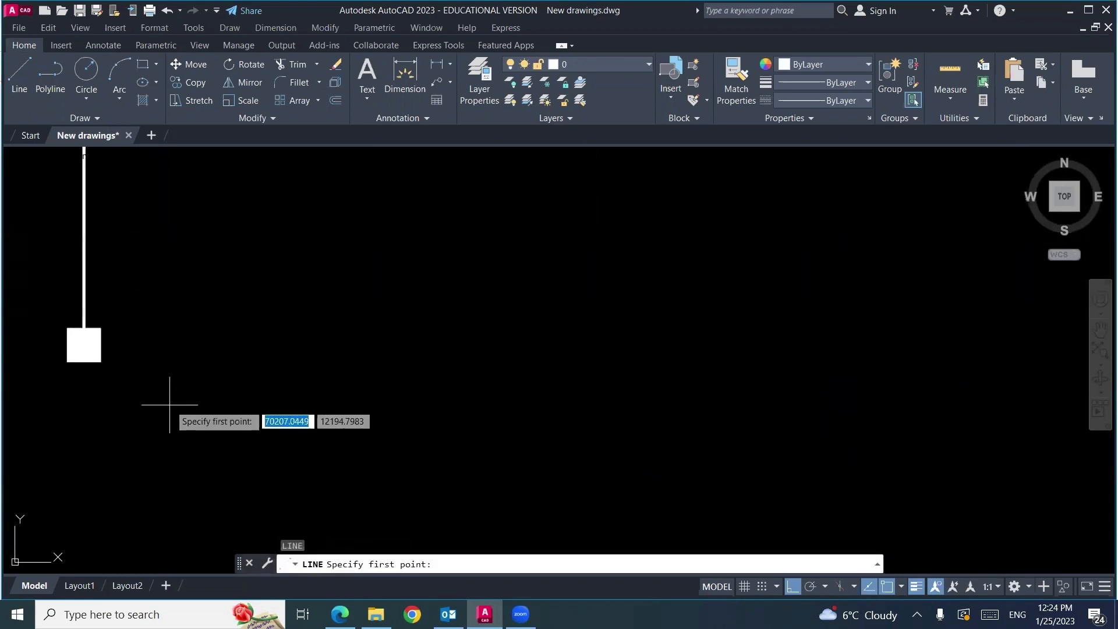
{"action": "left_click", "coordinate": [85, 345]}
{"action": "scroll", "coordinate": [73, 350], "scroll_direction": "down", "scroll_amount": 5}
{"action": "scroll", "coordinate": [70, 351], "scroll_direction": "down", "scroll_amount": 5}
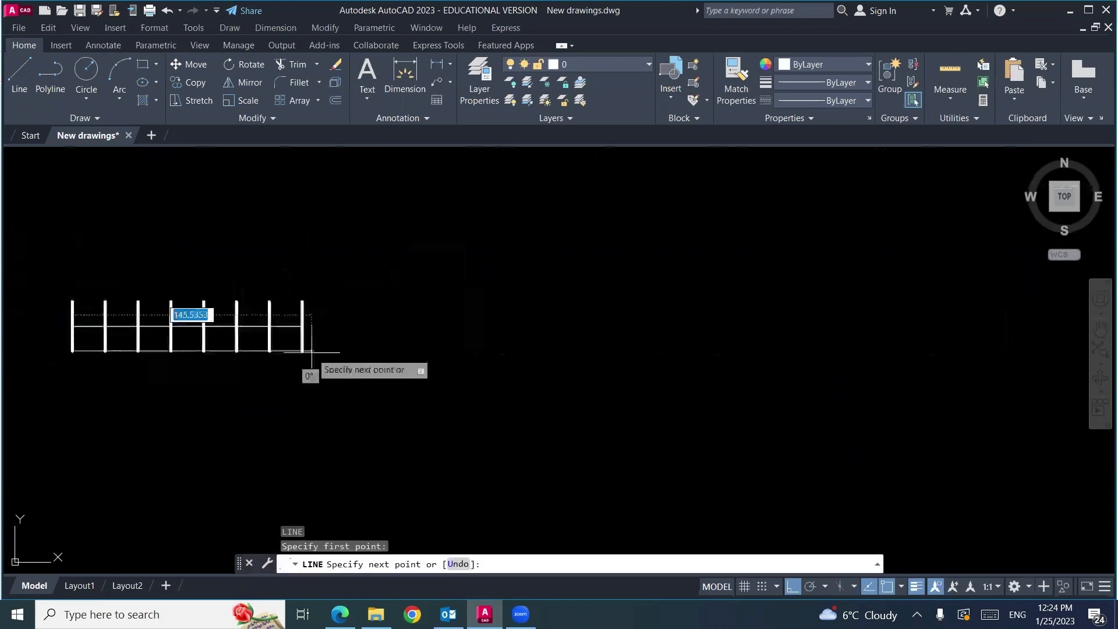
{"action": "scroll", "coordinate": [265, 345], "scroll_direction": "up", "scroll_amount": 6}
{"action": "scroll", "coordinate": [500, 374], "scroll_direction": "up", "scroll_amount": 7}
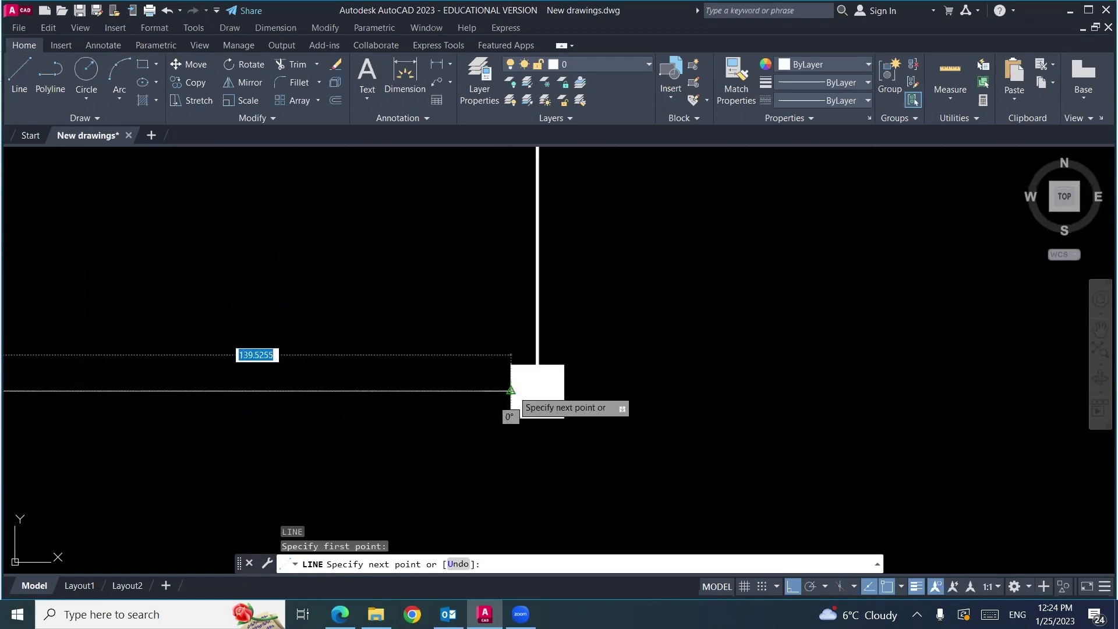
{"action": "left_click", "coordinate": [500, 375]}
{"action": "key", "text": "Return"}
{"action": "scroll", "coordinate": [576, 385], "scroll_direction": "down", "scroll_amount": 5}
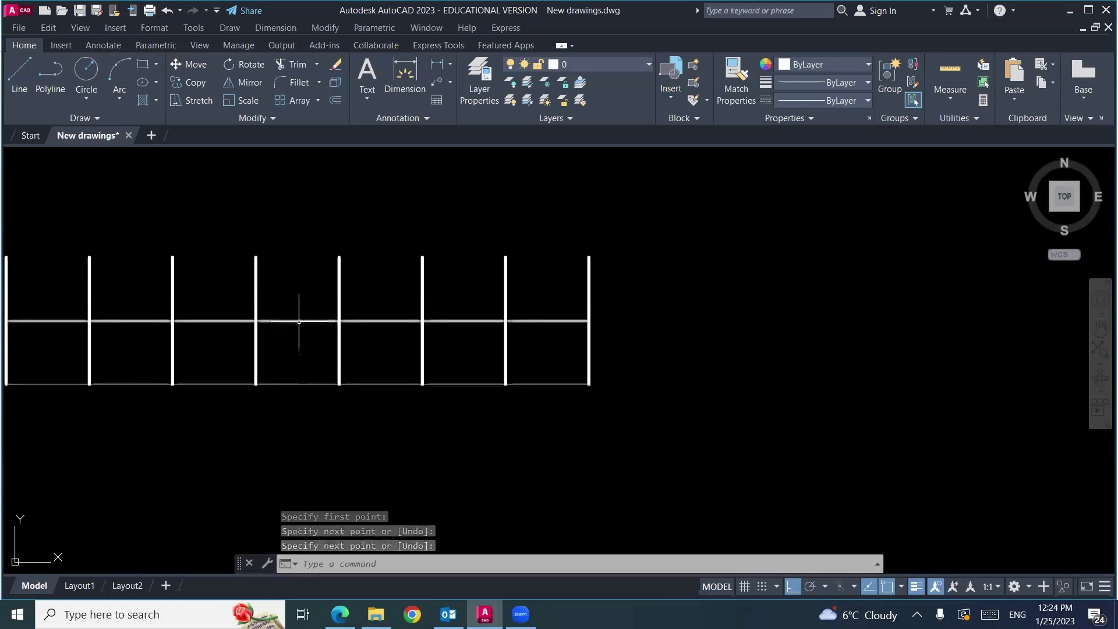
Step: Offset the bottom horizontal line upward four times in succession at a spacing of 3, up to just below the middle pair
{"action": "mouse_move", "coordinate": [294, 325]}
{"action": "middle_mouse_down"}
{"action": "mouse_move", "coordinate": [338, 344]}
{"action": "mouse_move", "coordinate": [404, 342]}
{"action": "middle_mouse_up"}
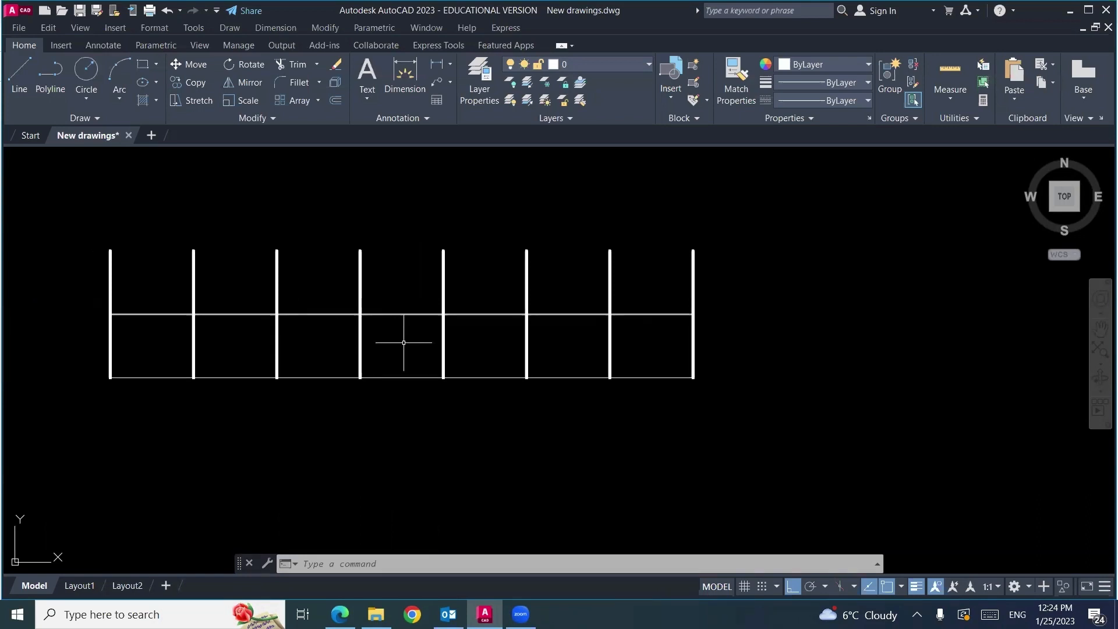
{"action": "type", "text": "o"}
{"action": "key", "text": "Return"}
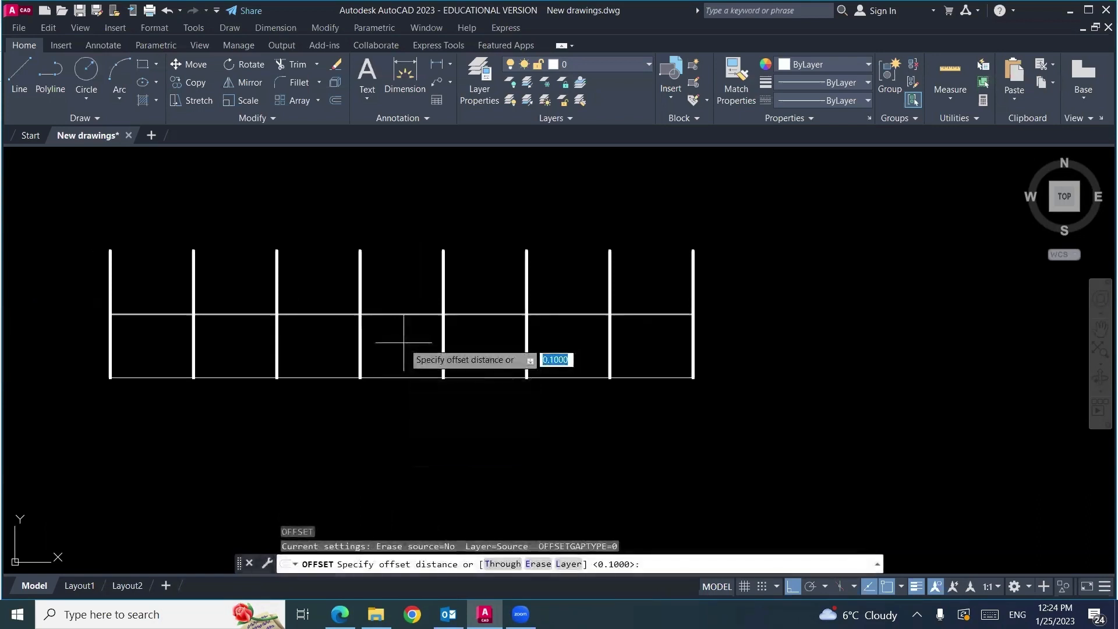
{"action": "type", "text": "3"}
{"action": "key", "text": "Return"}
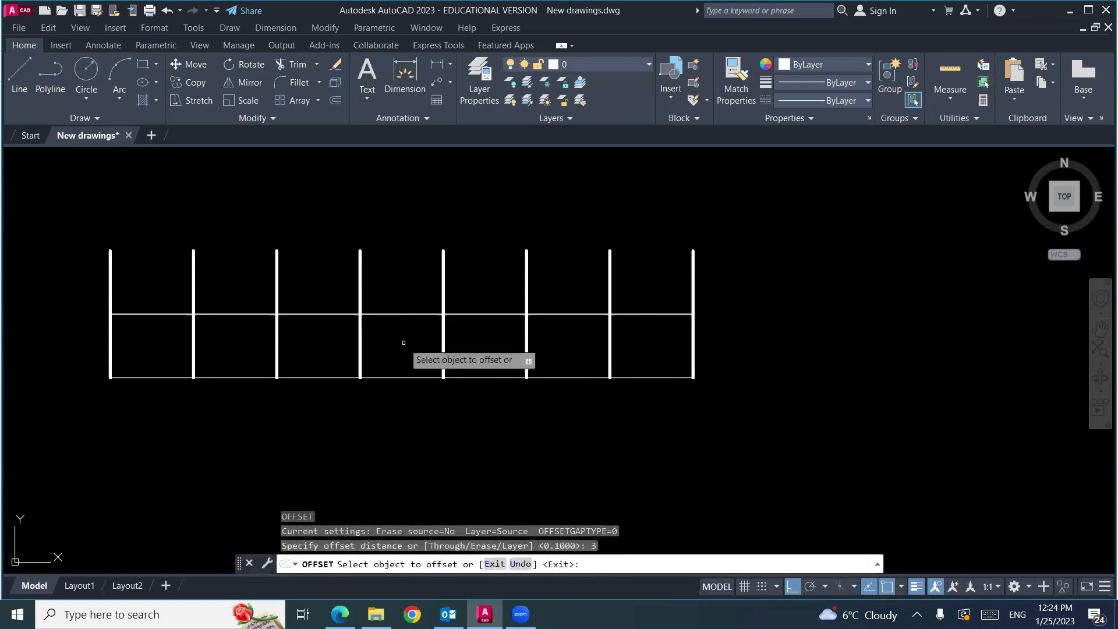
{"action": "left_click", "coordinate": [254, 378]}
{"action": "left_click", "coordinate": [252, 351]}
{"action": "left_click", "coordinate": [255, 365]}
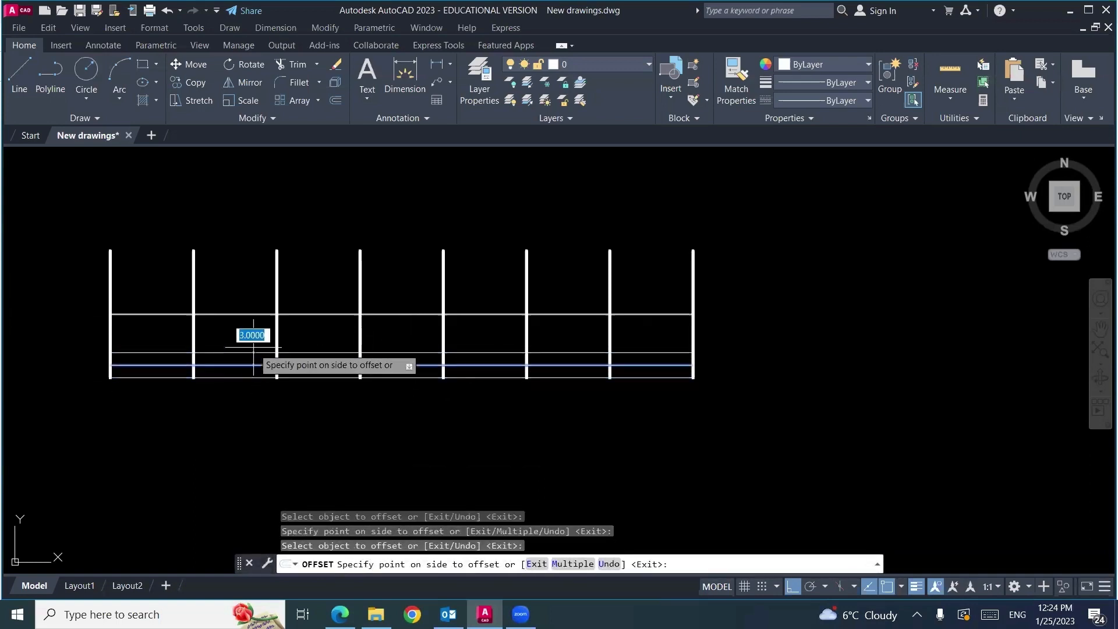
{"action": "left_click", "coordinate": [255, 356]}
{"action": "left_click", "coordinate": [255, 353]}
{"action": "left_click", "coordinate": [256, 345]}
{"action": "left_click", "coordinate": [259, 340]}
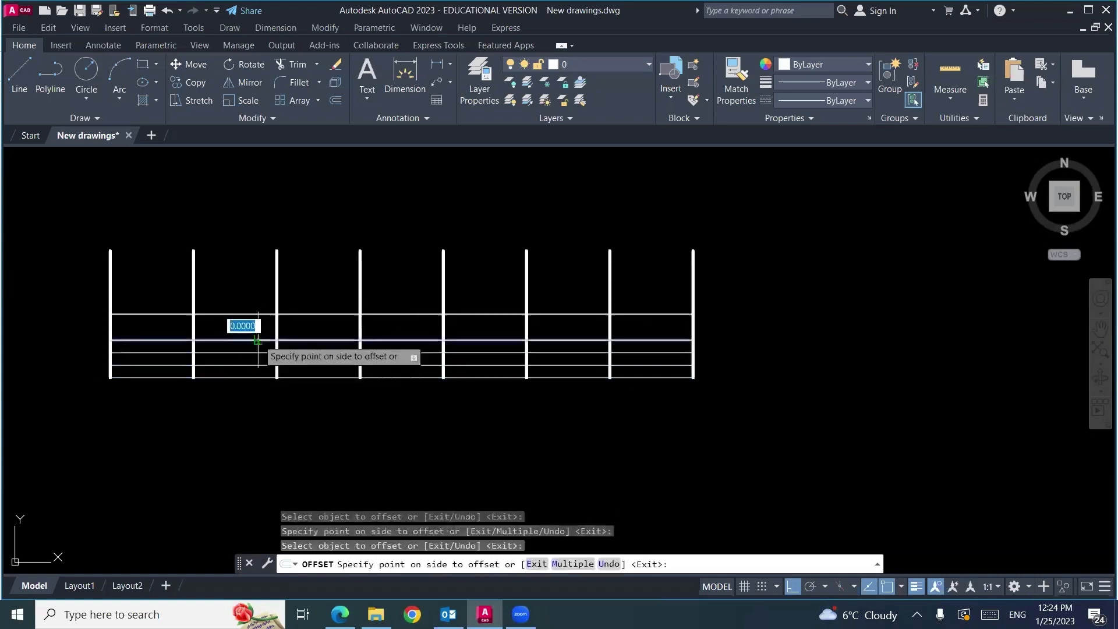
{"action": "left_click", "coordinate": [264, 330]}
{"action": "key", "text": "Escape"}
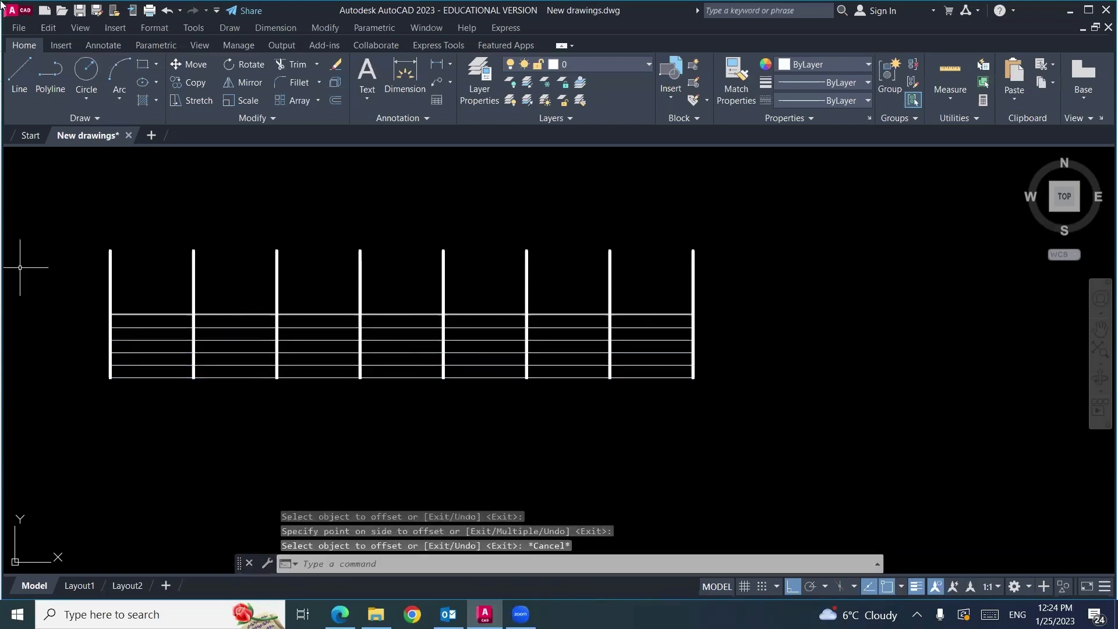
{"action": "type", "text": "mi"}
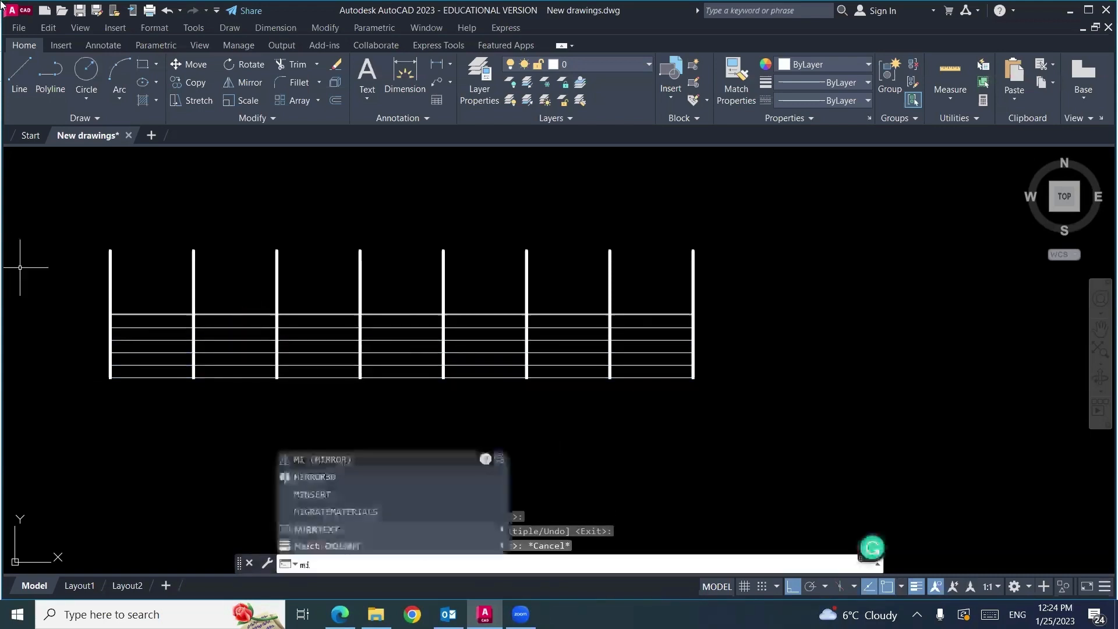
{"action": "key", "text": "Return"}
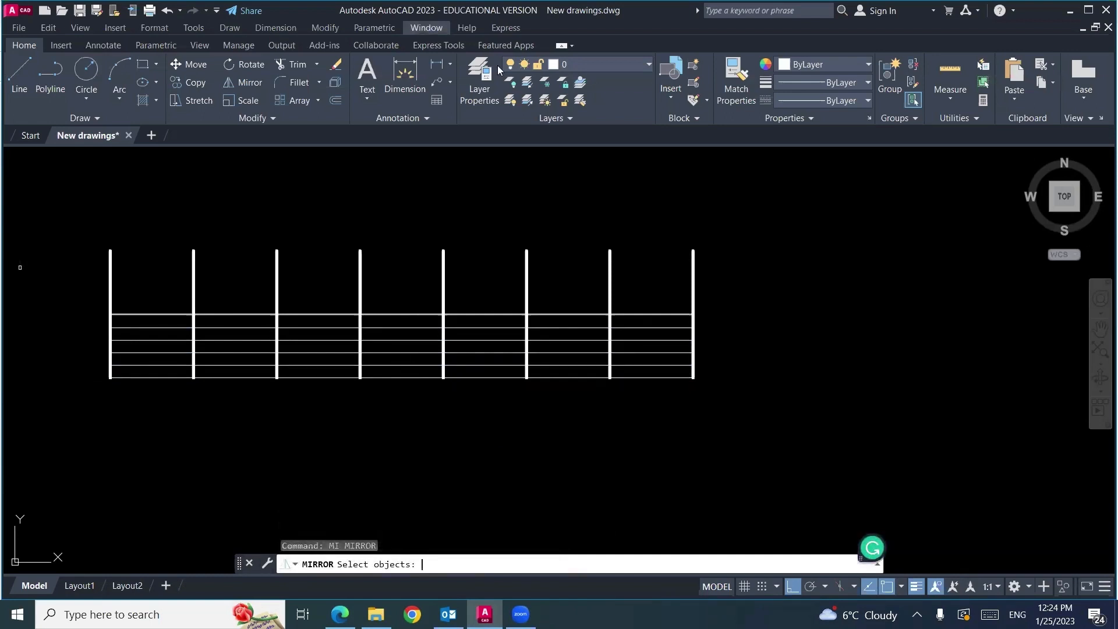
{"action": "left_click", "coordinate": [244, 315]}
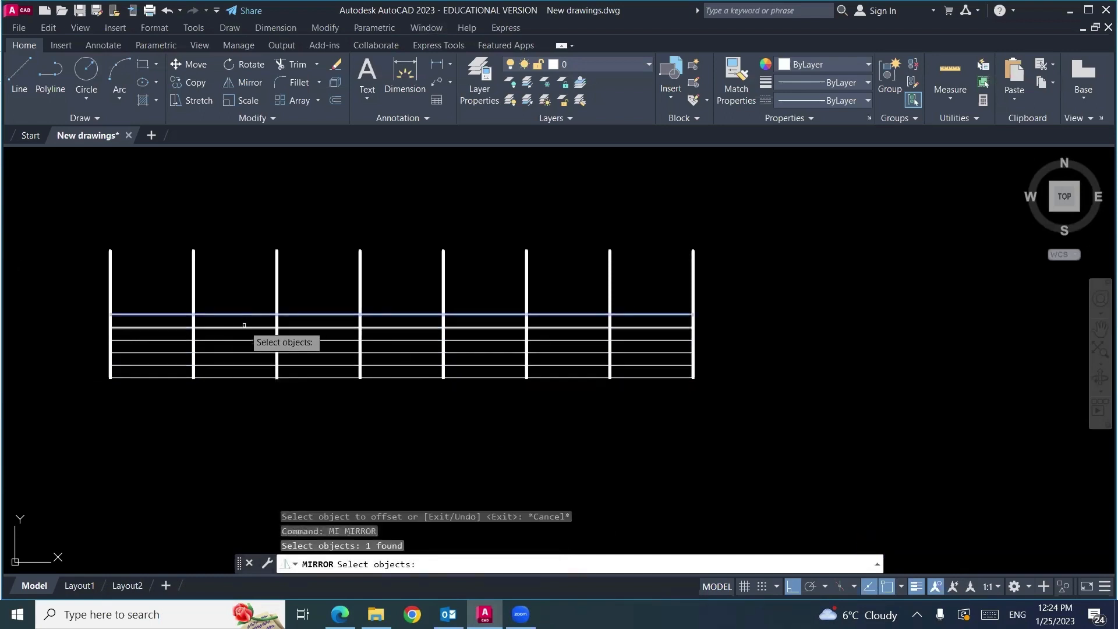
{"action": "key", "text": "Escape"}
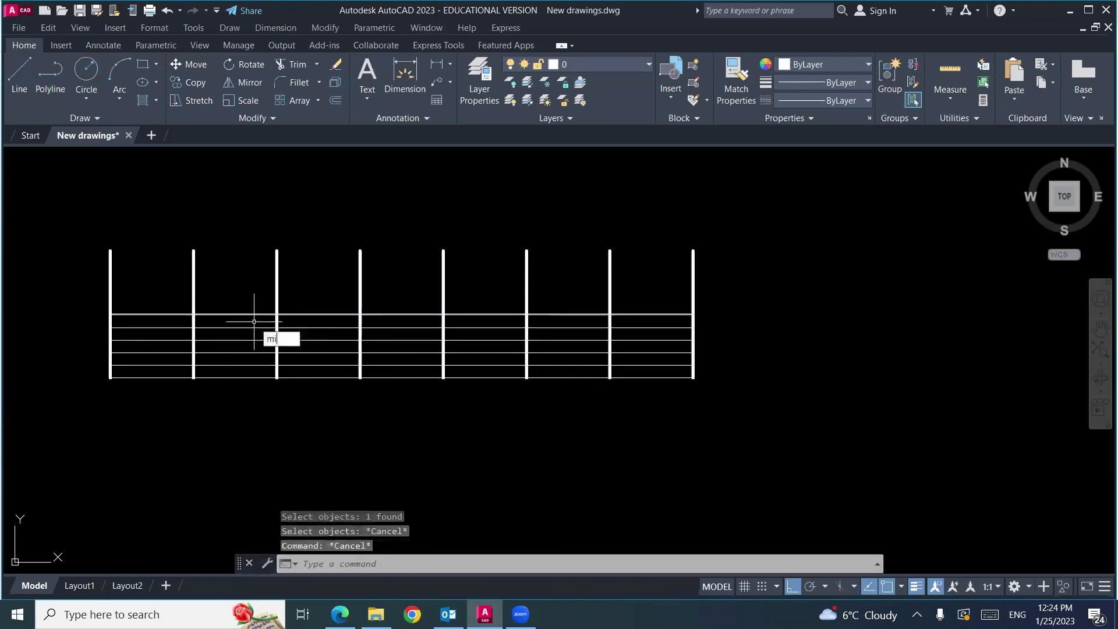
Step: Mirror the five lower horizontal lines upward about the horizontal axis through the first vertical line's midpoint, keeping the originals
{"action": "key", "text": "Return"}
{"action": "left_click", "coordinate": [265, 324]}
{"action": "left_click", "coordinate": [227, 387]}
{"action": "key", "text": "Return"}
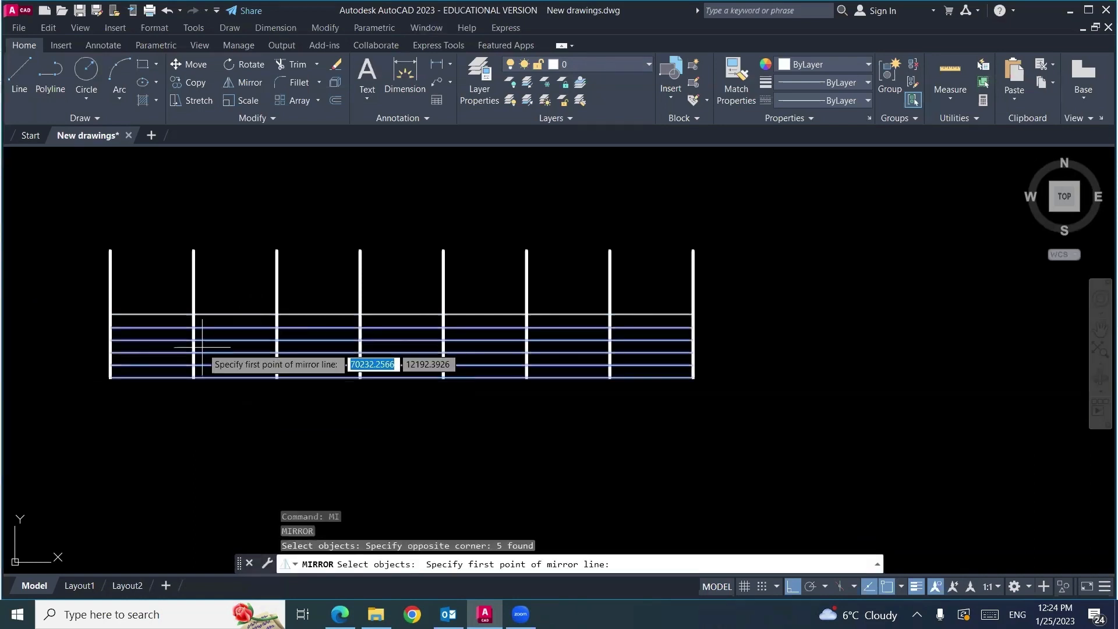
{"action": "scroll", "coordinate": [113, 308], "scroll_direction": "up", "scroll_amount": 6}
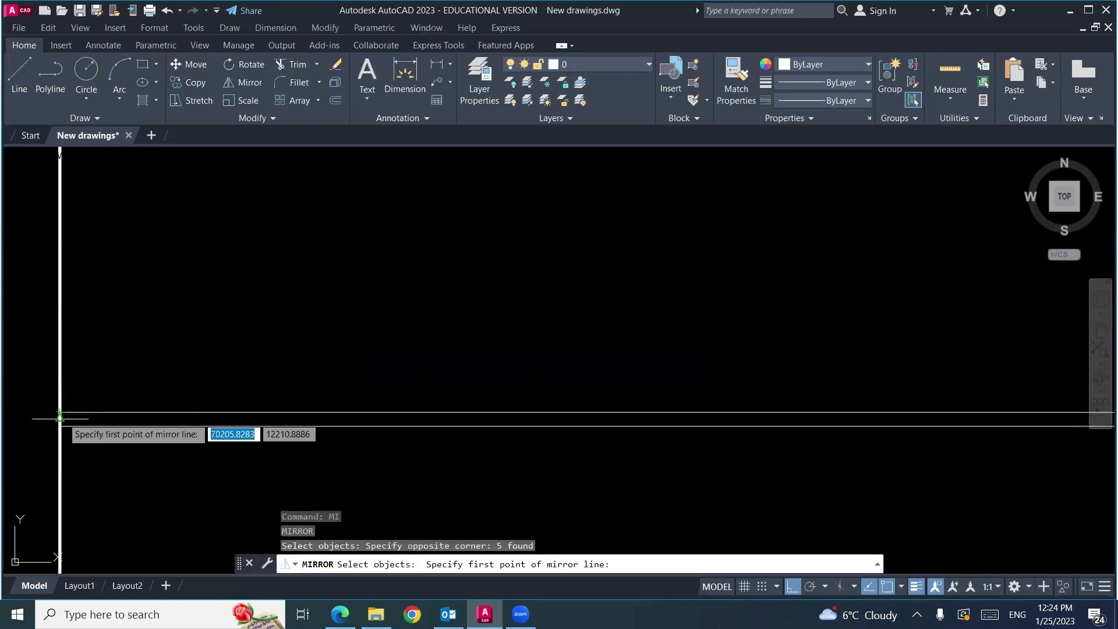
{"action": "left_click", "coordinate": [59, 417]}
{"action": "scroll", "coordinate": [64, 362], "scroll_direction": "down", "scroll_amount": 5}
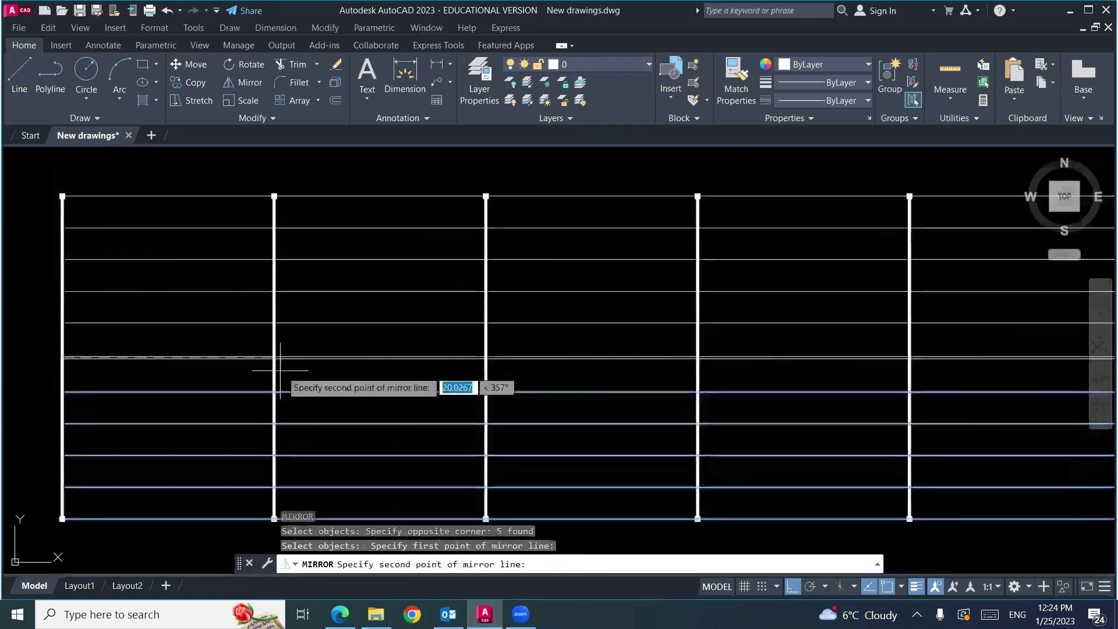
{"action": "left_click", "coordinate": [324, 372]}
{"action": "key", "text": "Return"}
{"action": "scroll", "coordinate": [457, 220], "scroll_direction": "down", "scroll_amount": 4}
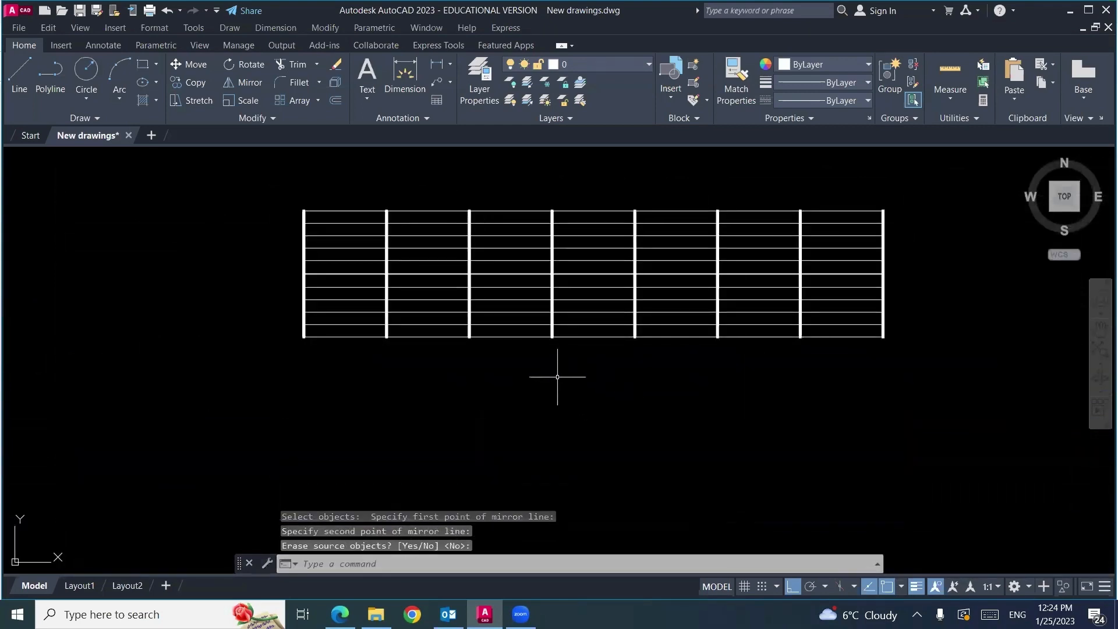
Step: Draw a short horizontal flange line beside the upper-left column square and a vertical web line down from its midpoint
{"action": "mouse_move", "coordinate": [607, 397]}
{"action": "middle_mouse_down"}
{"action": "mouse_move", "coordinate": [379, 432]}
{"action": "mouse_move", "coordinate": [520, 449]}
{"action": "middle_mouse_up"}
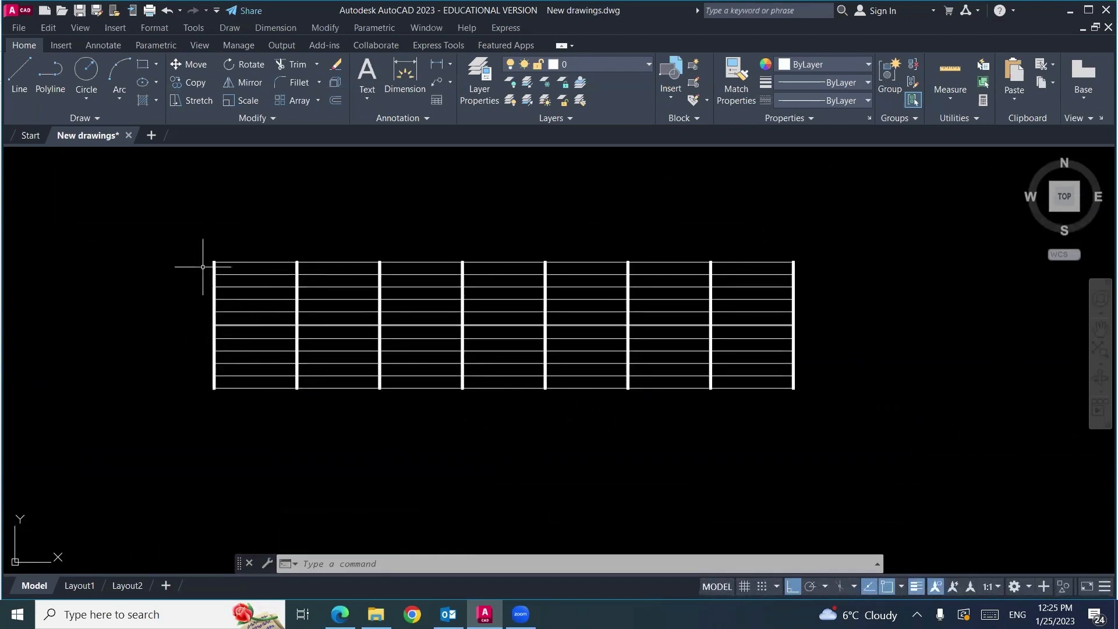
{"action": "scroll", "coordinate": [203, 267], "scroll_direction": "up", "scroll_amount": 10}
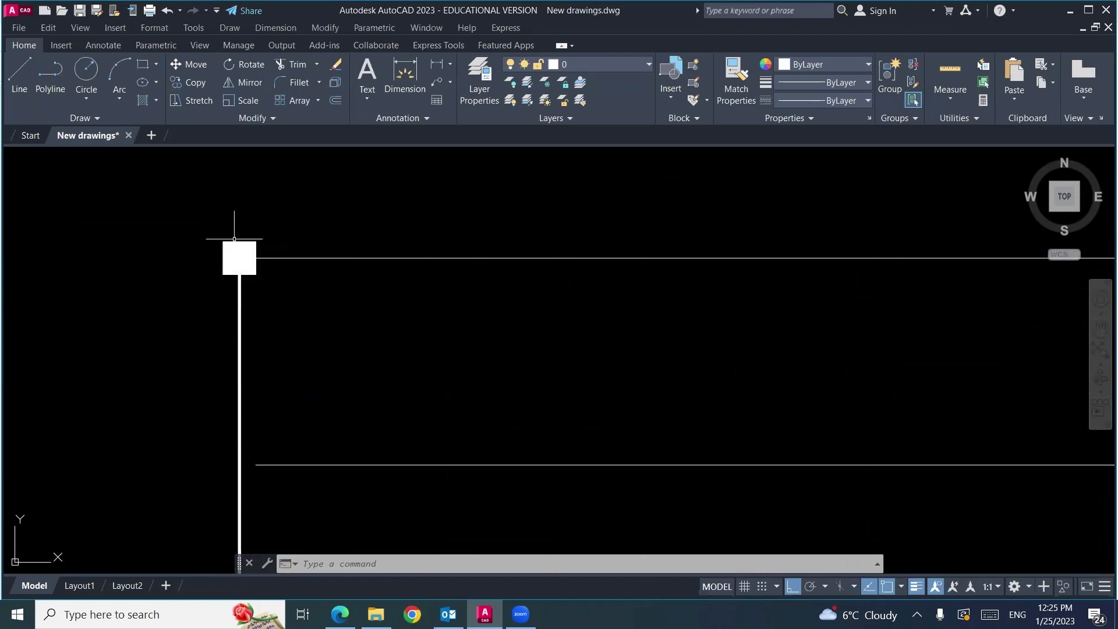
{"action": "scroll", "coordinate": [146, 279], "scroll_direction": "down", "scroll_amount": 8}
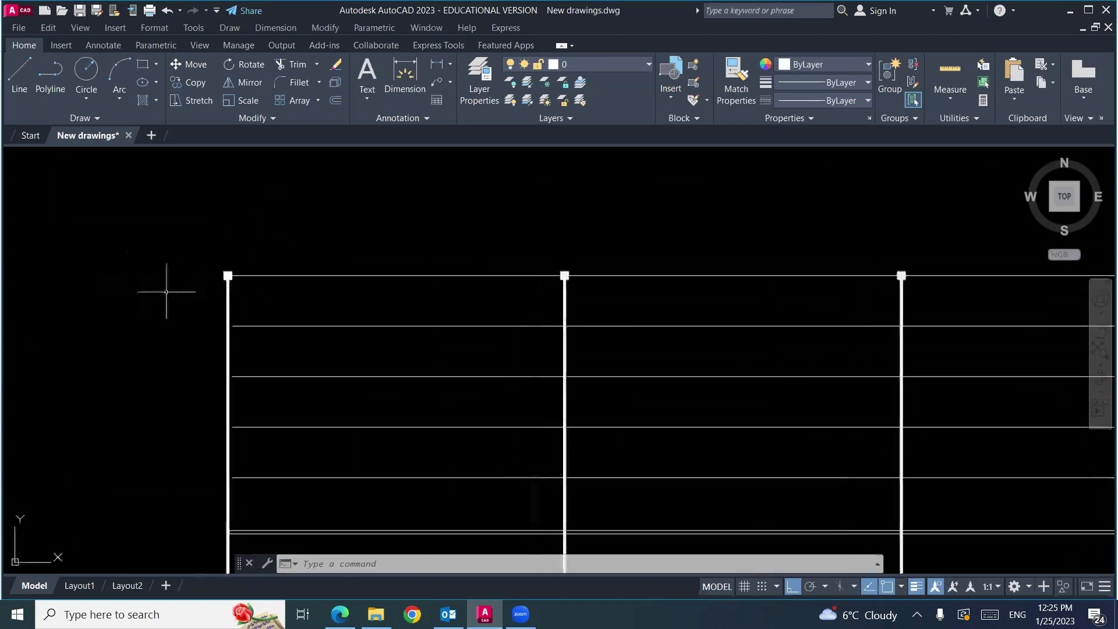
{"action": "key", "text": "Return"}
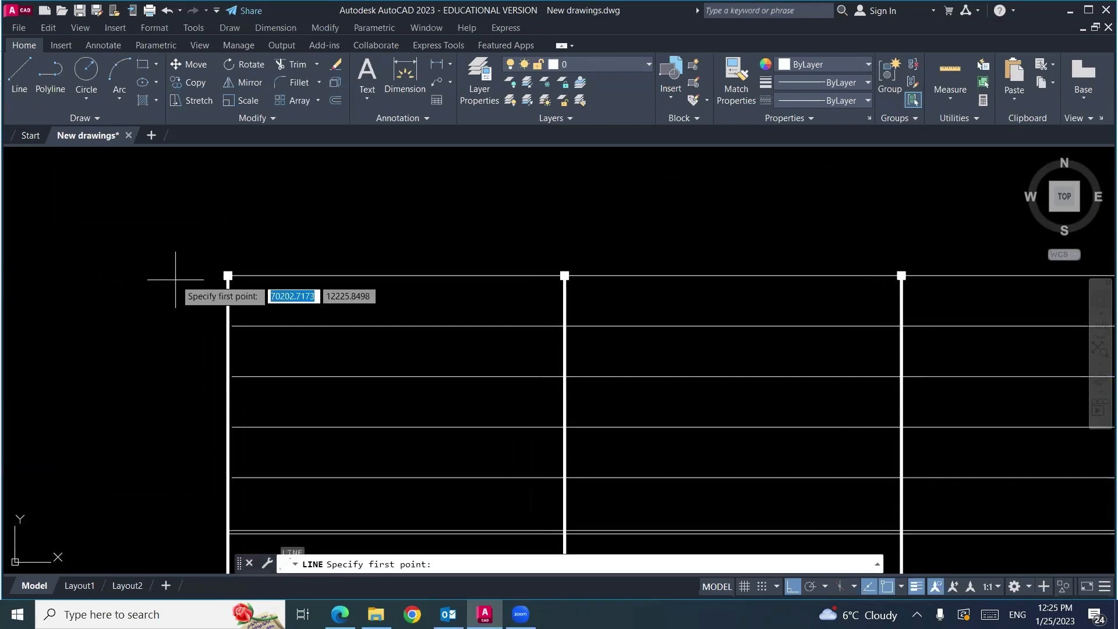
{"action": "left_click", "coordinate": [181, 272]}
{"action": "scroll", "coordinate": [169, 271], "scroll_direction": "up", "scroll_amount": 4}
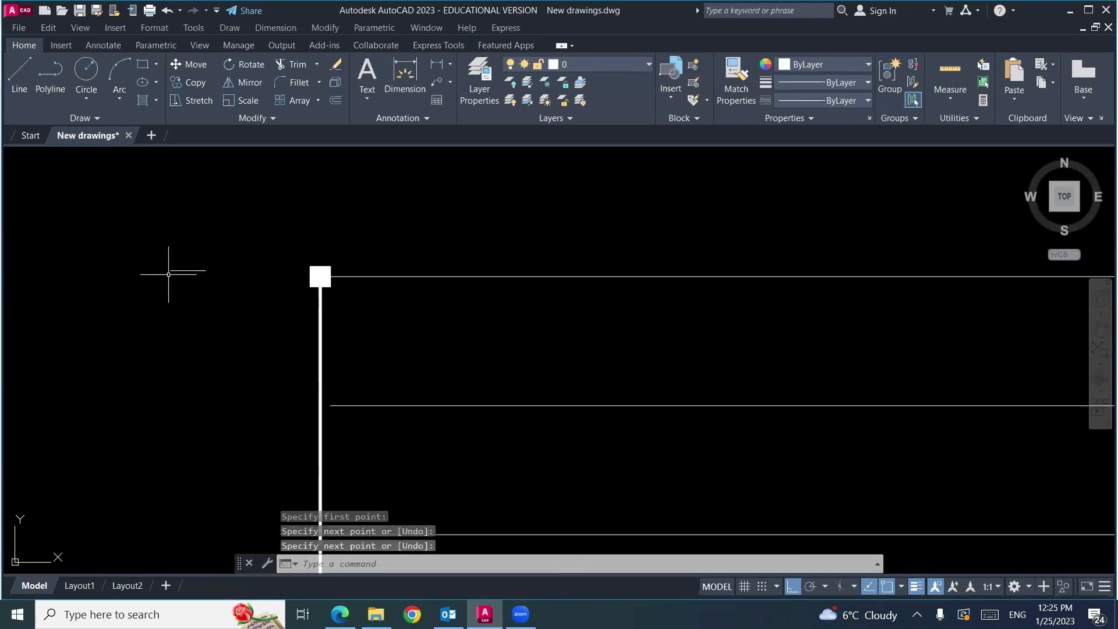
{"action": "left_click", "coordinate": [187, 291]}
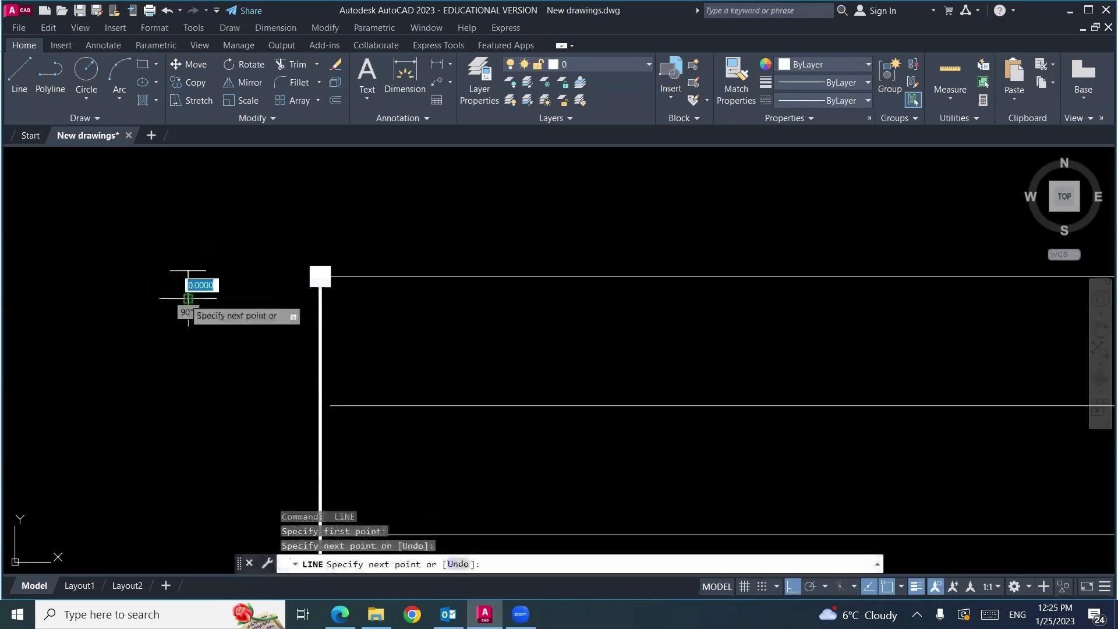
{"action": "key", "text": "Return"}
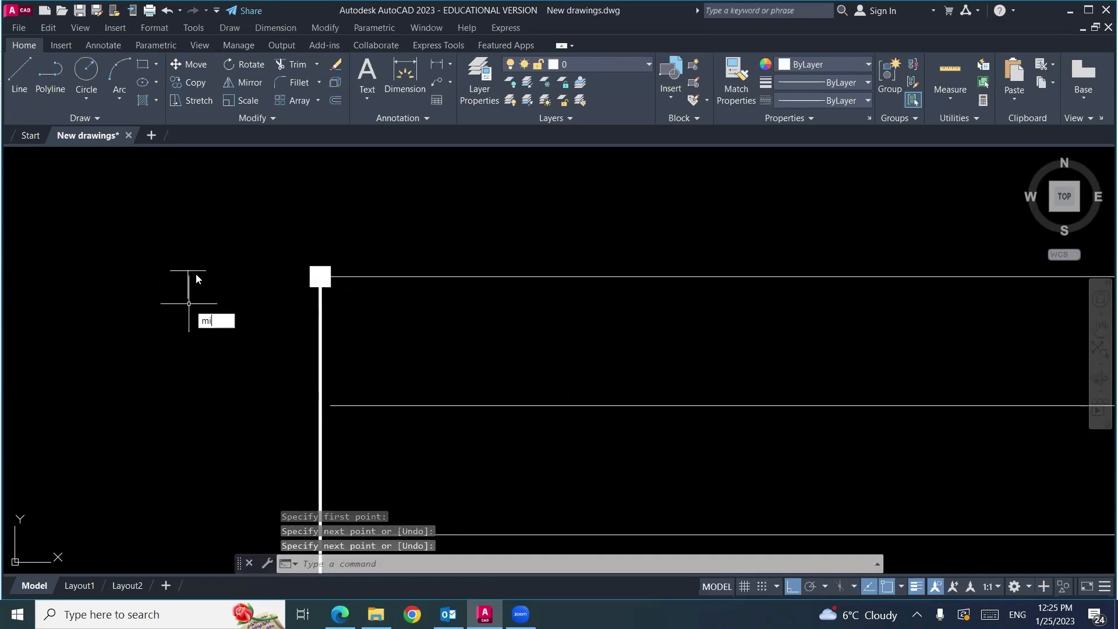
Step: Mirror the short flange line about the web line's midpoint to complete the I-section, keeping the original flange
{"action": "type", "text": "mi"}
{"action": "key", "text": "Return"}
{"action": "left_click", "coordinate": [187, 270]}
{"action": "key", "text": "Return"}
{"action": "left_click", "coordinate": [188, 286]}
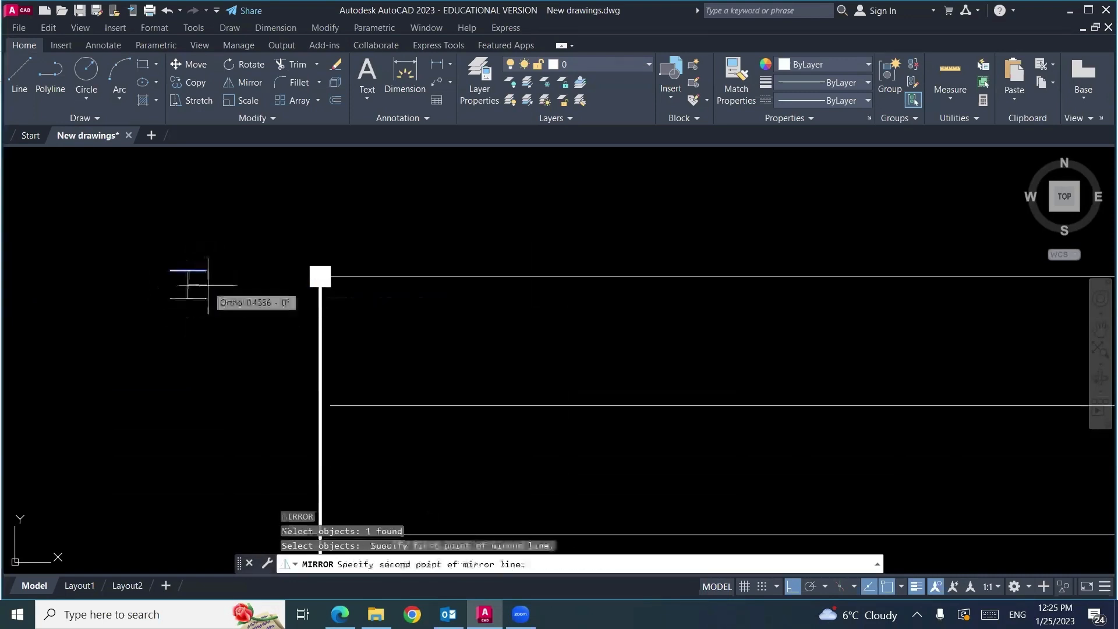
{"action": "key", "text": "Escape"}
{"action": "key", "text": "Escape"}
{"action": "key", "text": "Escape"}
{"action": "key", "text": "Escape"}
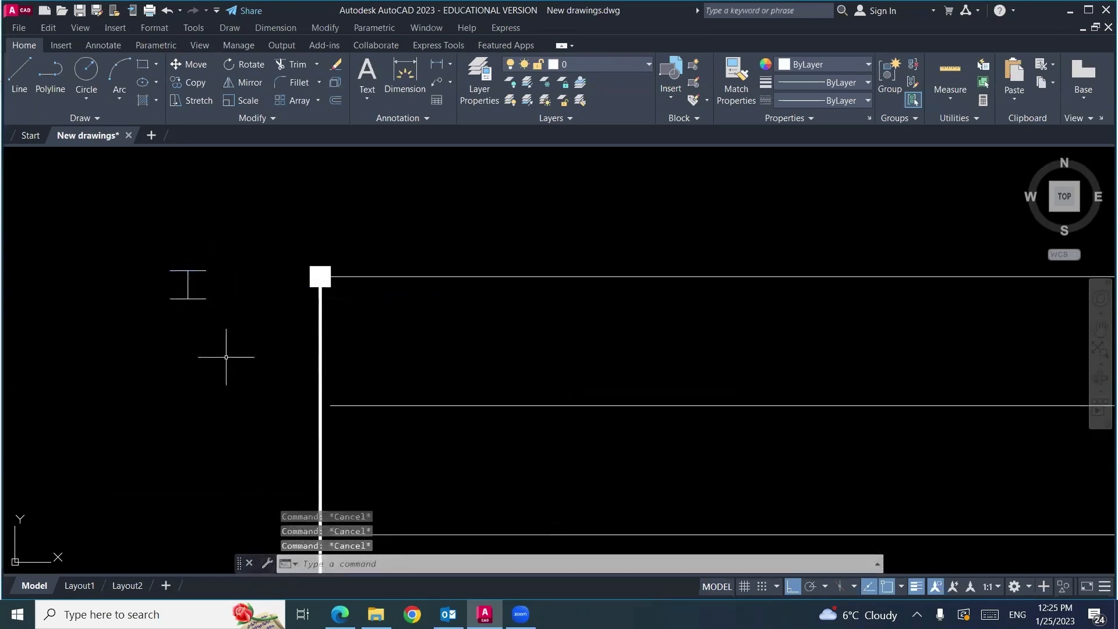
Step: Set the lineweight of the I-section beside the upper-left column square to 0.40 mm
{"action": "left_click", "coordinate": [217, 267]}
{"action": "left_click", "coordinate": [188, 298]}
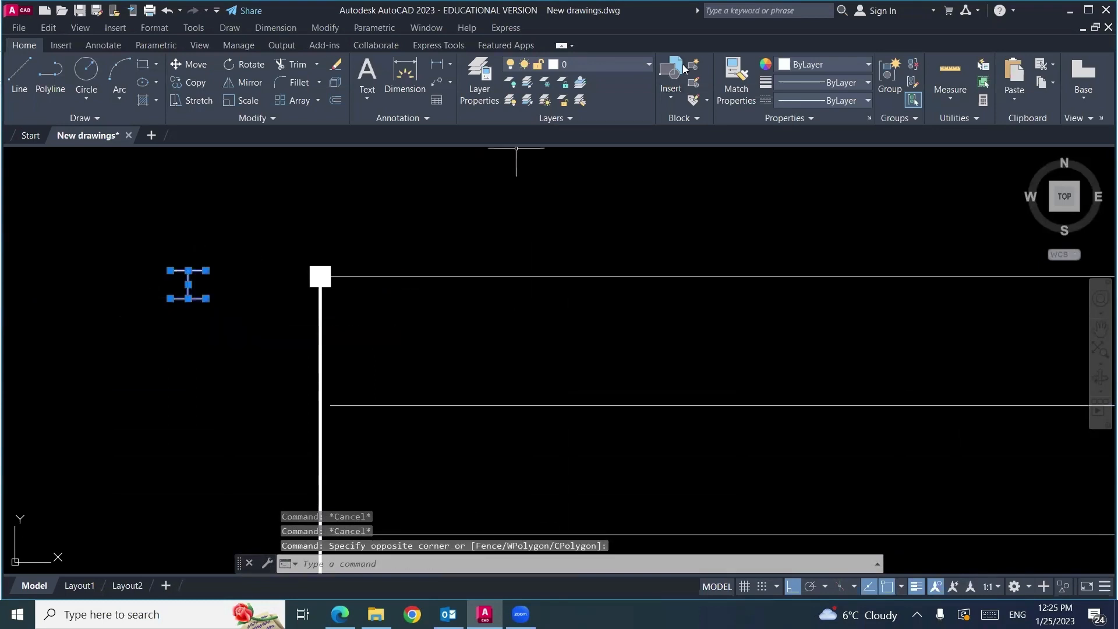
{"action": "left_click", "coordinate": [866, 83]}
{"action": "scroll", "coordinate": [826, 230], "scroll_direction": "down", "scroll_amount": 1}
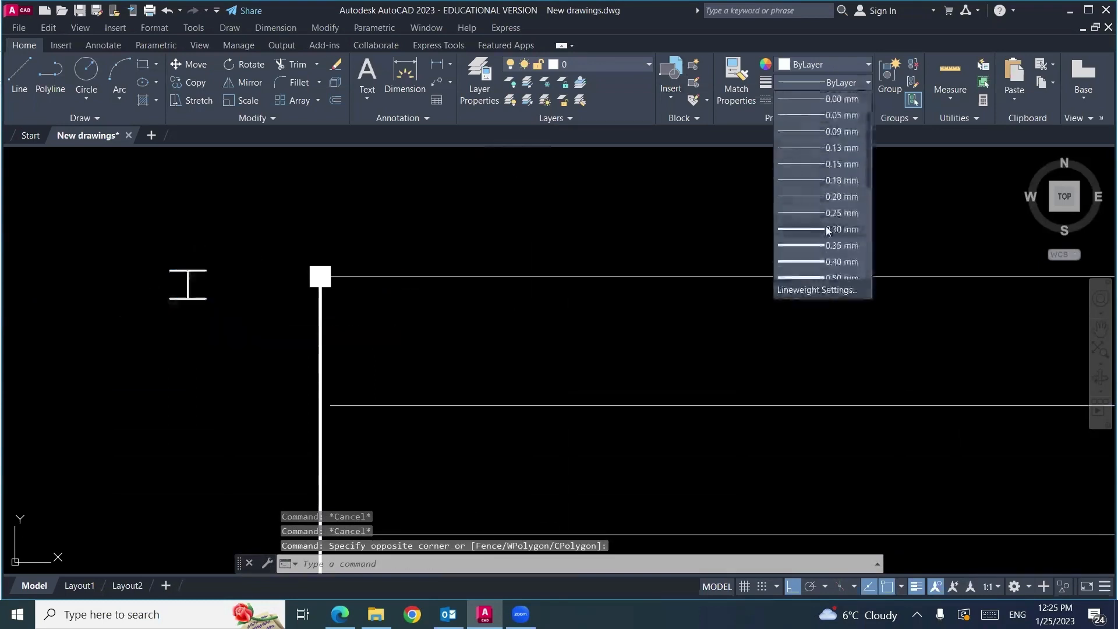
{"action": "left_click", "coordinate": [830, 262]}
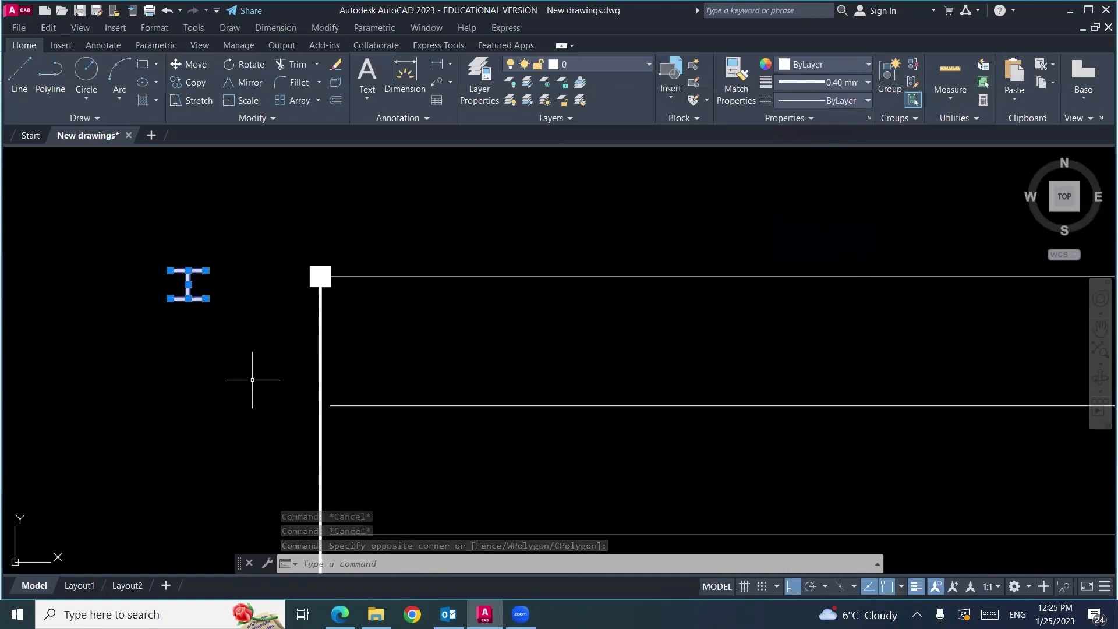
{"action": "key", "text": "Escape"}
Step: Try to move the I-section by its web midpoint onto the upper-left column square
{"action": "type", "text": "m"}
{"action": "key", "text": "Return"}
{"action": "left_click", "coordinate": [256, 243]}
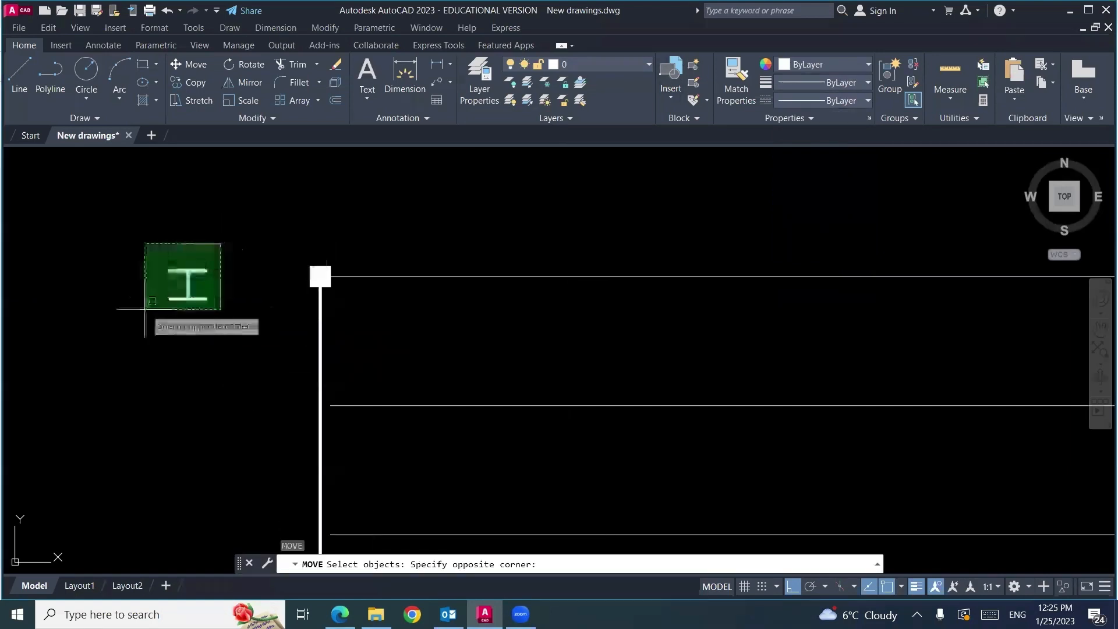
{"action": "left_click", "coordinate": [146, 324]}
{"action": "key", "text": "Return"}
{"action": "left_click", "coordinate": [188, 284]}
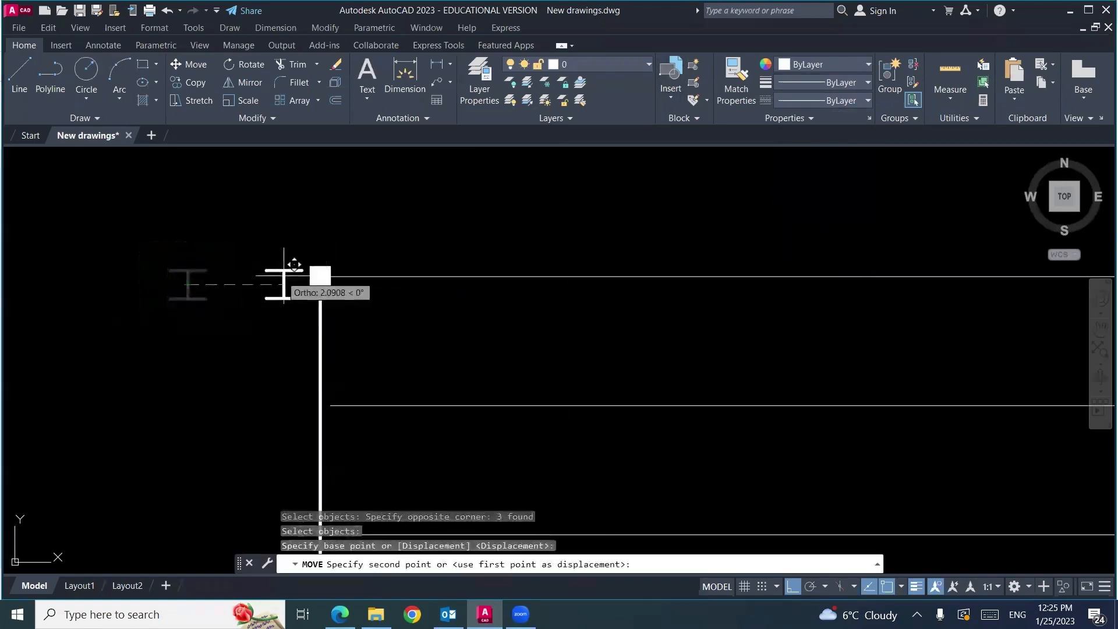
{"action": "left_click", "coordinate": [321, 278]}
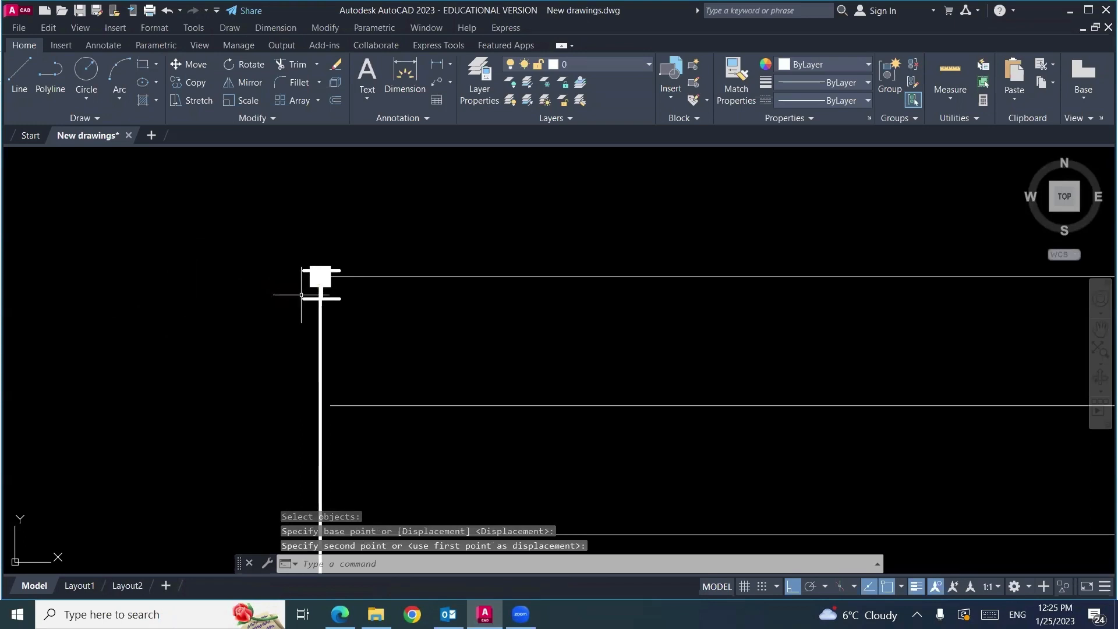
{"action": "key", "text": "Escape"}
Step: Erase the column square at the top of the first vertical line
{"action": "left_click", "coordinate": [310, 313]}
{"action": "left_click", "coordinate": [338, 243]}
{"action": "key", "text": "Delete"}
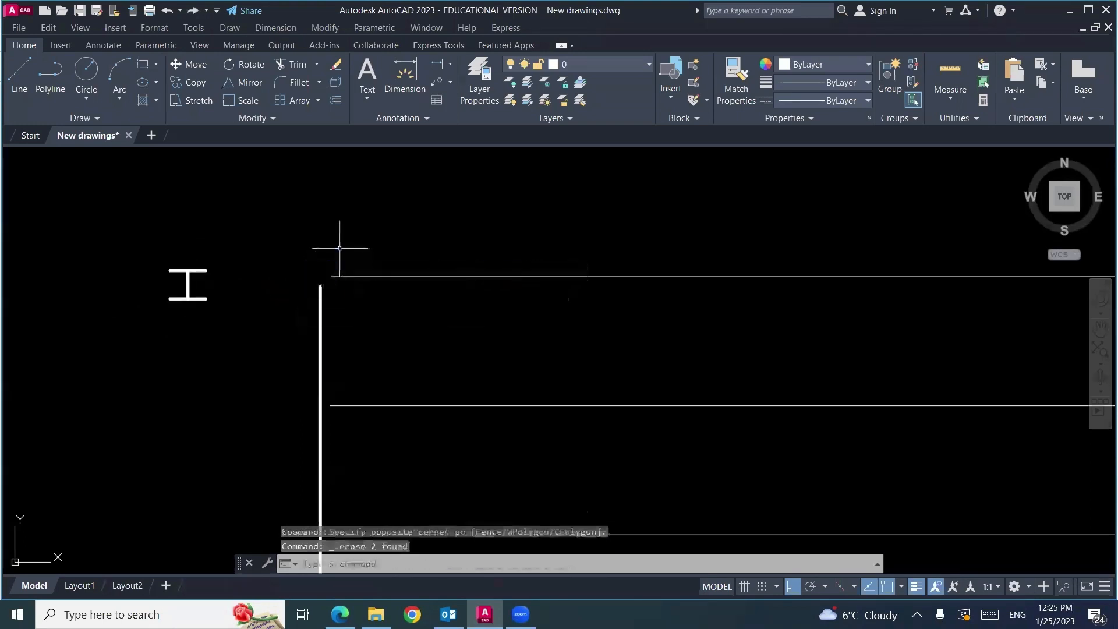
Step: Move the I-section by its web midpoint onto the top endpoint of the first vertical line
{"action": "type", "text": "m"}
{"action": "key", "text": "Return"}
{"action": "left_click", "coordinate": [155, 312]}
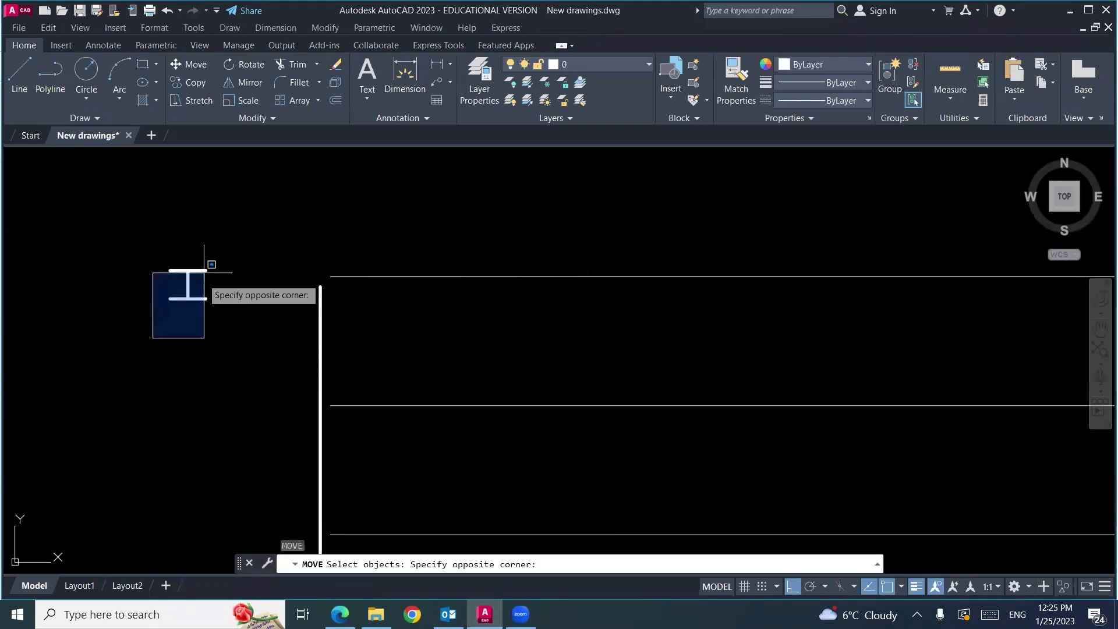
{"action": "left_click", "coordinate": [230, 246]}
{"action": "key", "text": "Return"}
{"action": "left_click", "coordinate": [187, 284]}
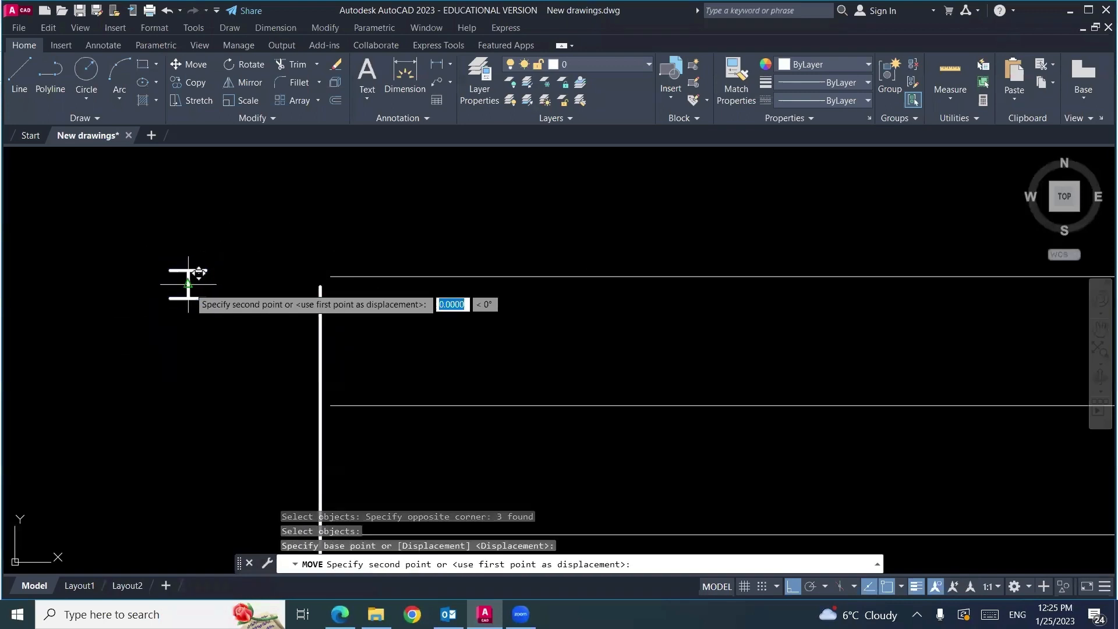
{"action": "left_click", "coordinate": [320, 286]}
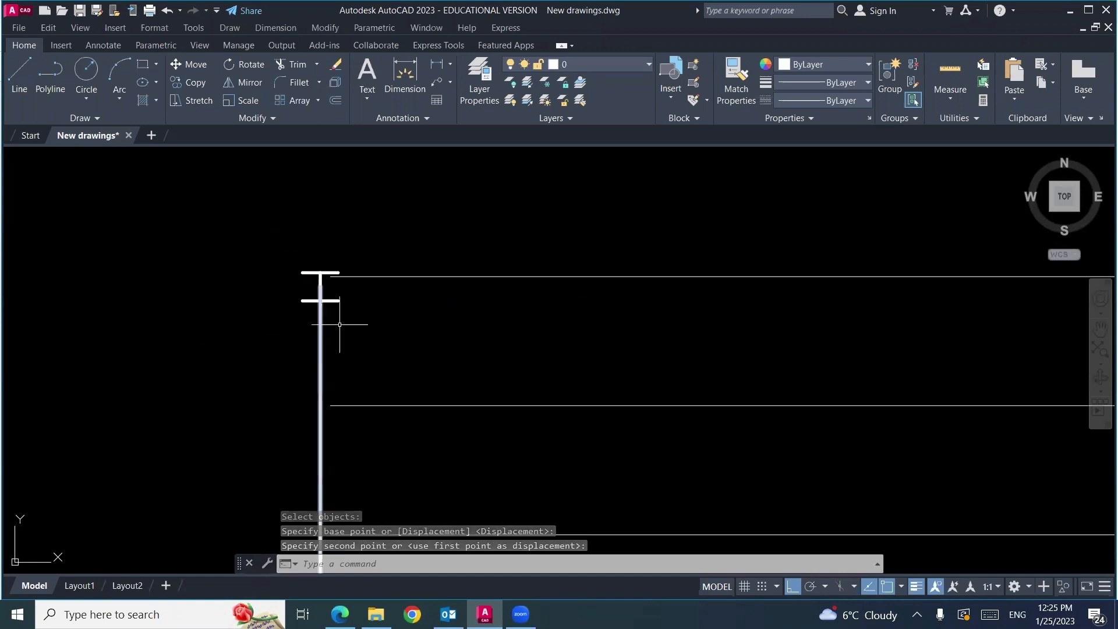
Step: Erase the column squares at the top ends of the second through sixth vertical lines
{"action": "scroll", "coordinate": [221, 251], "scroll_direction": "down", "scroll_amount": 2}
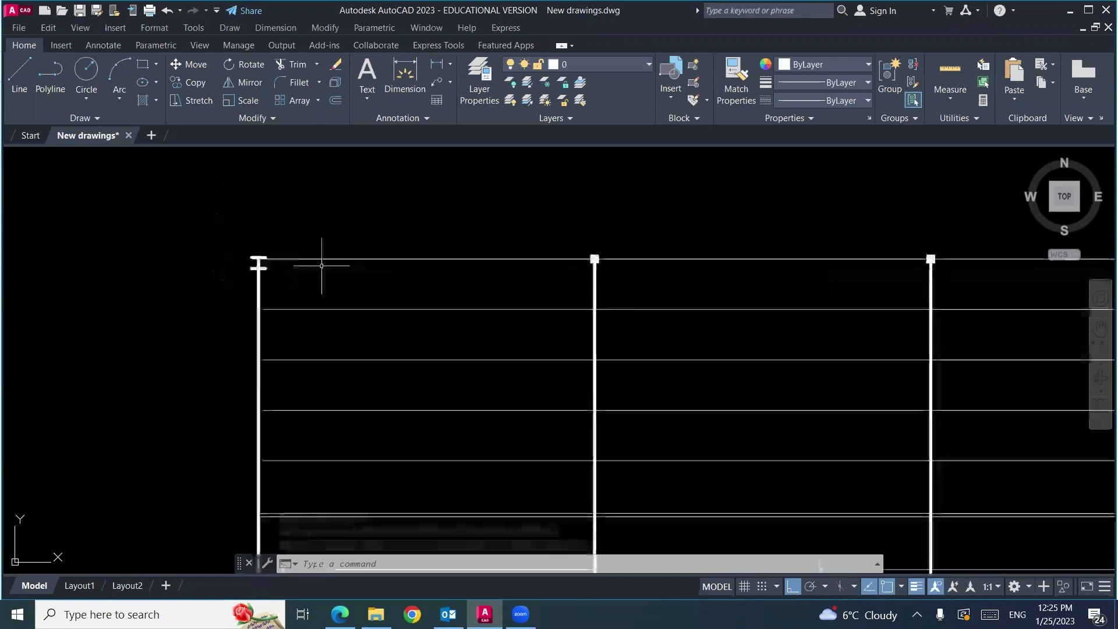
{"action": "scroll", "coordinate": [620, 256], "scroll_direction": "up", "scroll_amount": 5}
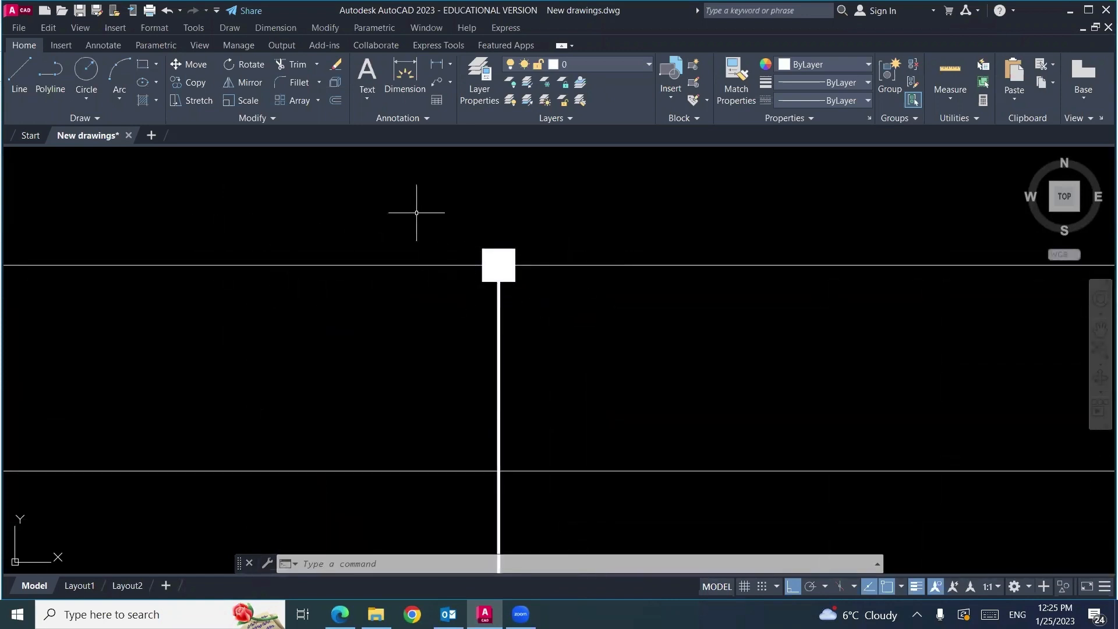
{"action": "scroll", "coordinate": [475, 242], "scroll_direction": "down", "scroll_amount": 5}
{"action": "middle_click_drag", "start_coordinate": [375, 296], "coordinate": [358, 277]}
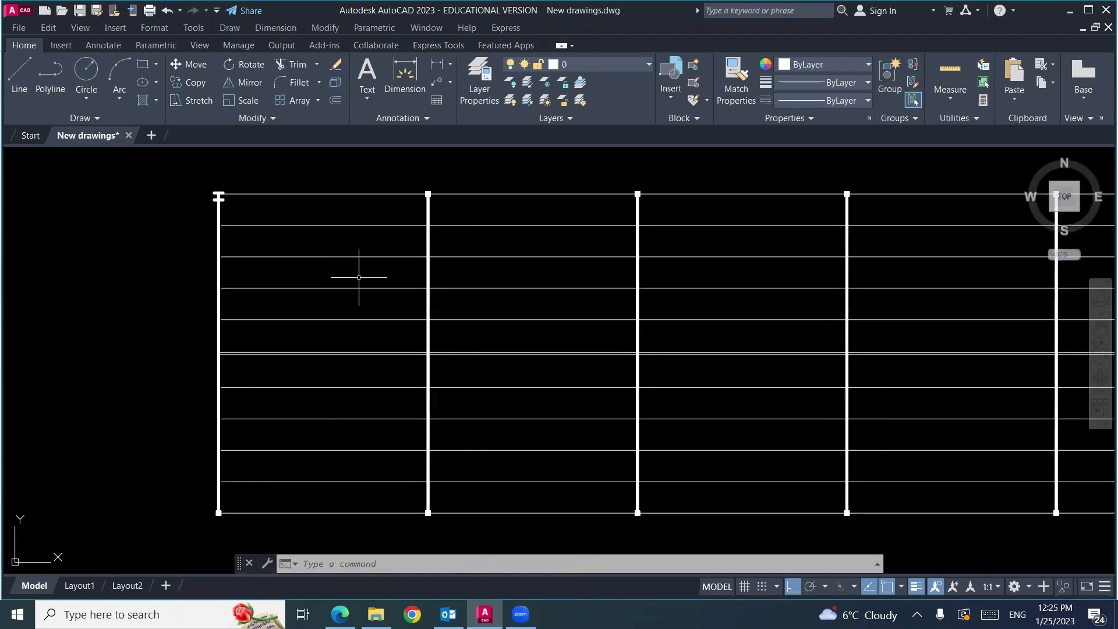
{"action": "left_click", "coordinate": [407, 215]}
{"action": "left_click", "coordinate": [445, 163]}
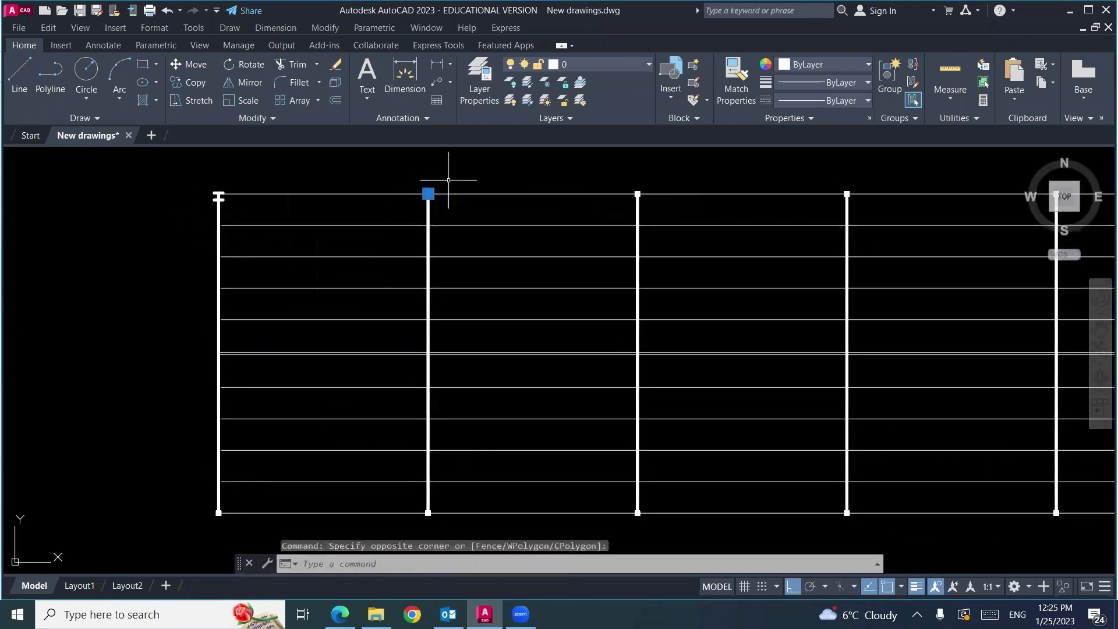
{"action": "key", "text": "Delete"}
{"action": "mouse_move", "coordinate": [726, 229]}
{"action": "middle_mouse_down"}
{"action": "mouse_move", "coordinate": [549, 250]}
{"action": "mouse_move", "coordinate": [564, 269]}
{"action": "middle_mouse_up"}
{"action": "left_click", "coordinate": [633, 236]}
{"action": "left_click", "coordinate": [732, 201]}
{"action": "key", "text": "Delete"}
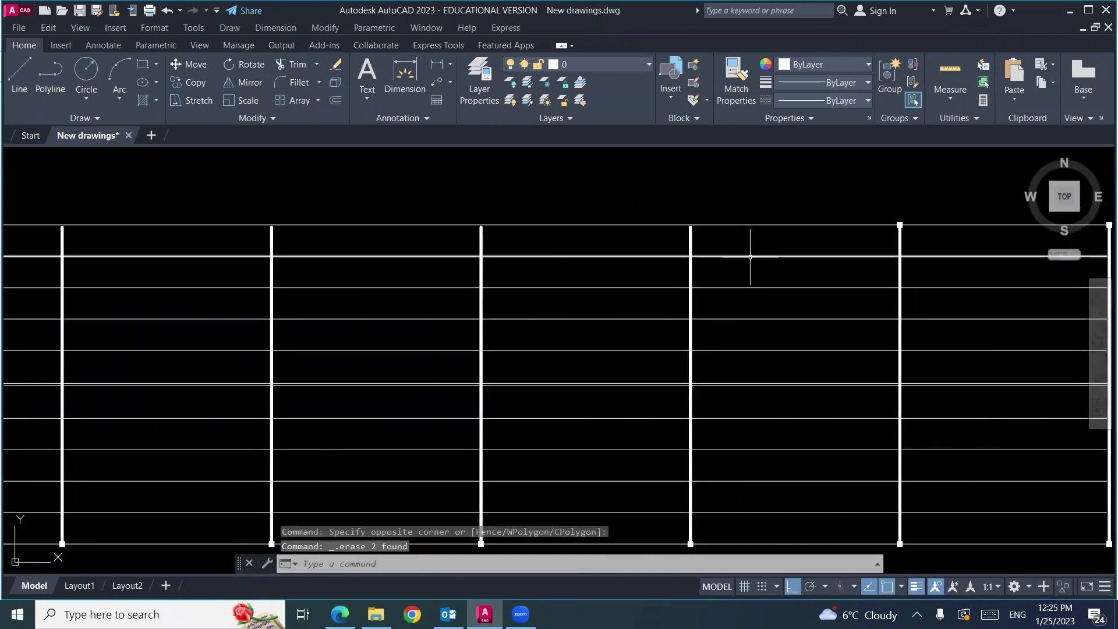
{"action": "mouse_move", "coordinate": [747, 261]}
{"action": "middle_mouse_down"}
{"action": "mouse_move", "coordinate": [557, 150]}
{"action": "mouse_move", "coordinate": [466, 332]}
{"action": "middle_mouse_up"}
{"action": "left_click", "coordinate": [1071, 11]}
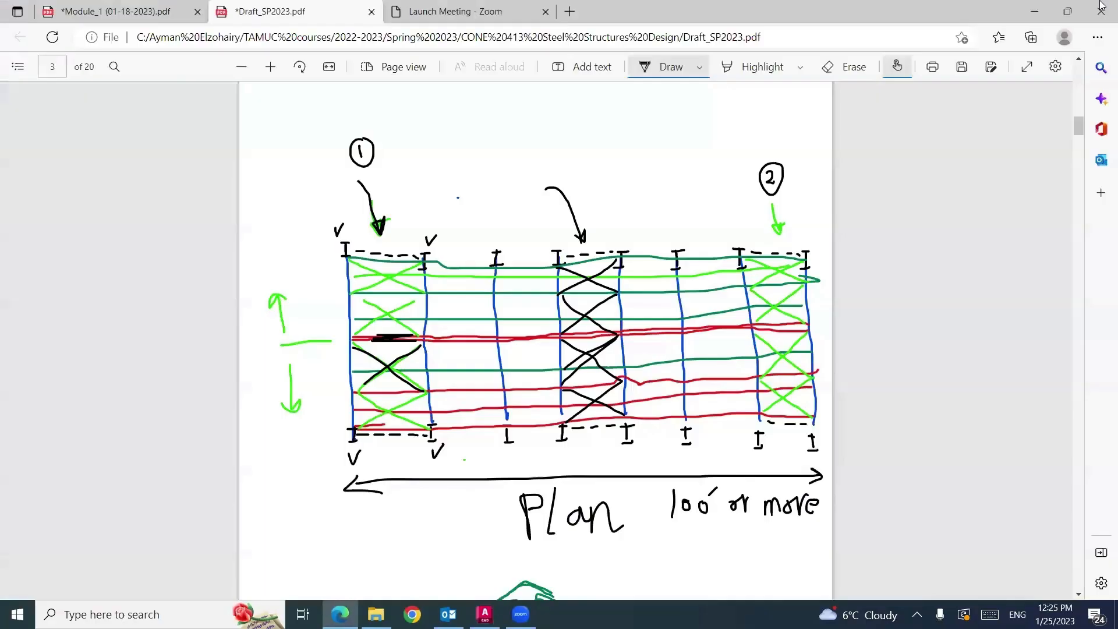
{"action": "left_click", "coordinate": [1100, 4]}
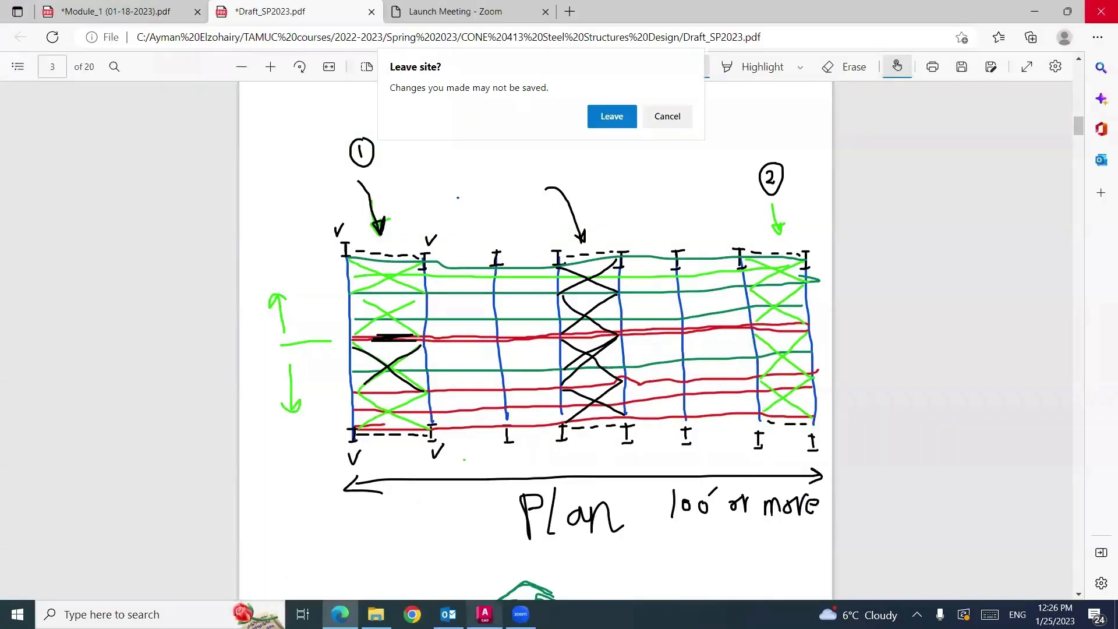
{"action": "left_click", "coordinate": [484, 614]}
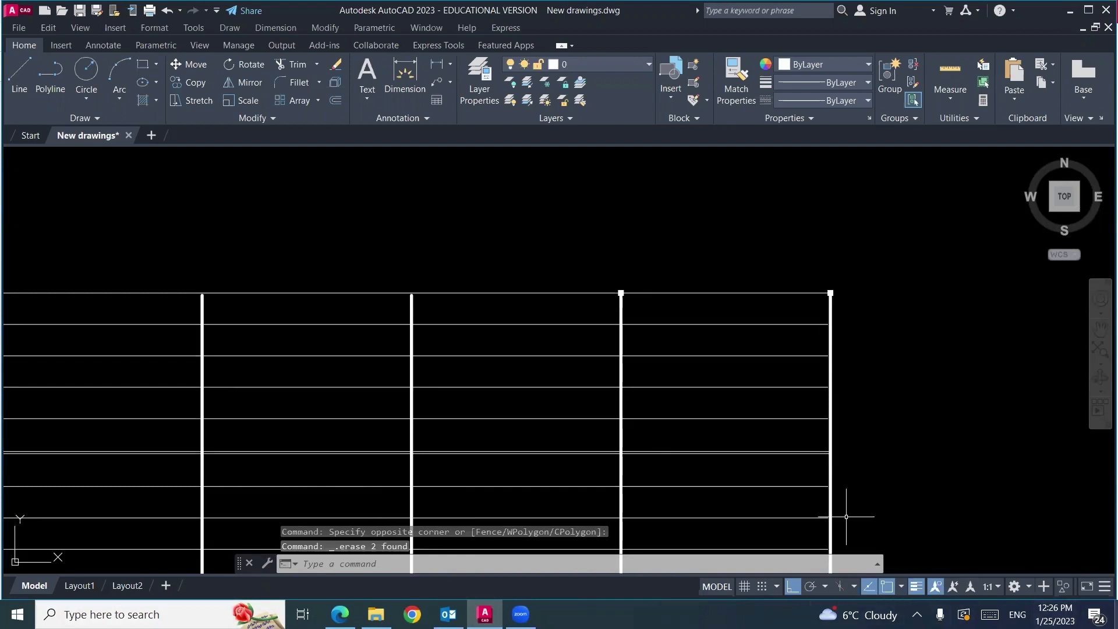
Step: Erase the column squares at the top ends of the last two vertical lines
{"action": "left_click", "coordinate": [580, 311]}
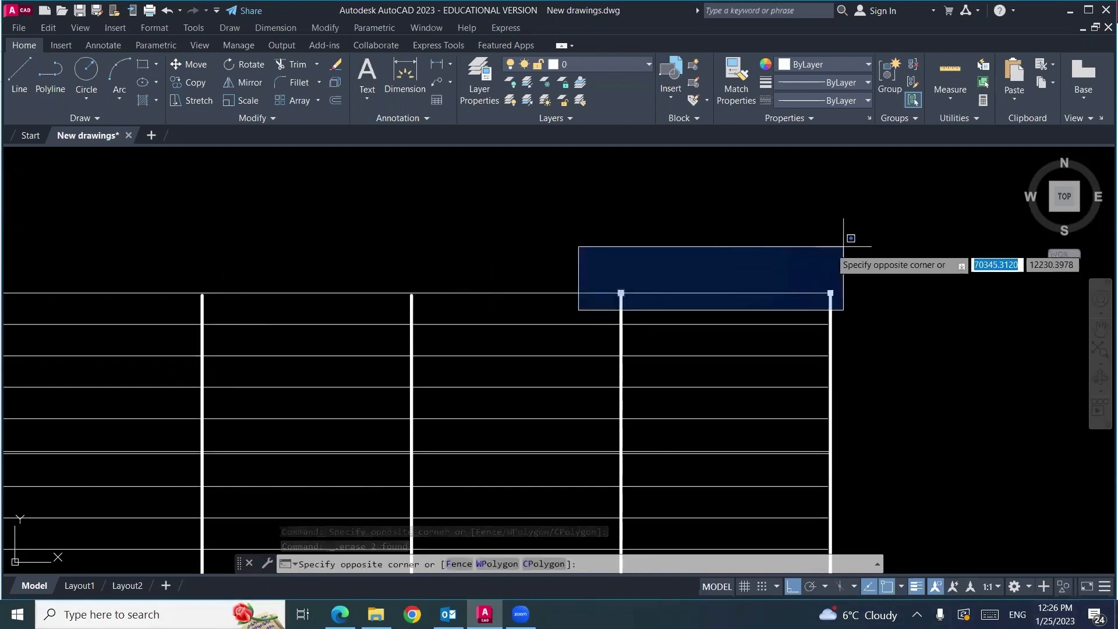
{"action": "left_click", "coordinate": [841, 224]}
{"action": "key", "text": "Delete"}
Step: Erase all the column squares along the bottom ends of the vertical lines
{"action": "scroll", "coordinate": [807, 201], "scroll_direction": "down", "scroll_amount": 7}
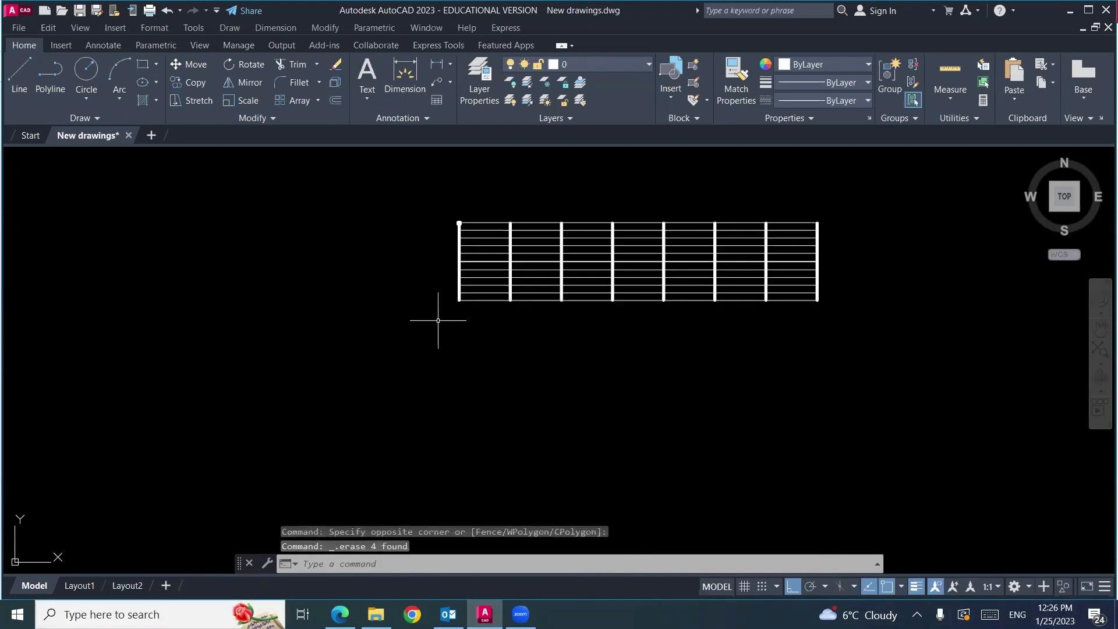
{"action": "left_click", "coordinate": [438, 321]}
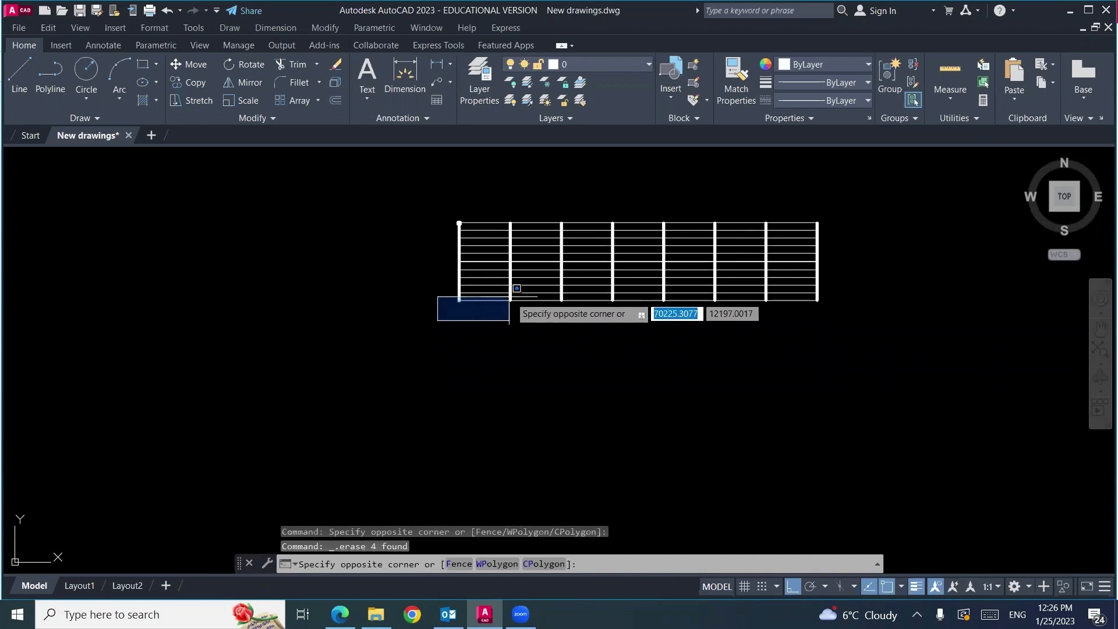
{"action": "left_click", "coordinate": [777, 297]}
{"action": "key", "text": "Delete"}
{"action": "left_click", "coordinate": [795, 315]}
{"action": "key", "text": "Escape"}
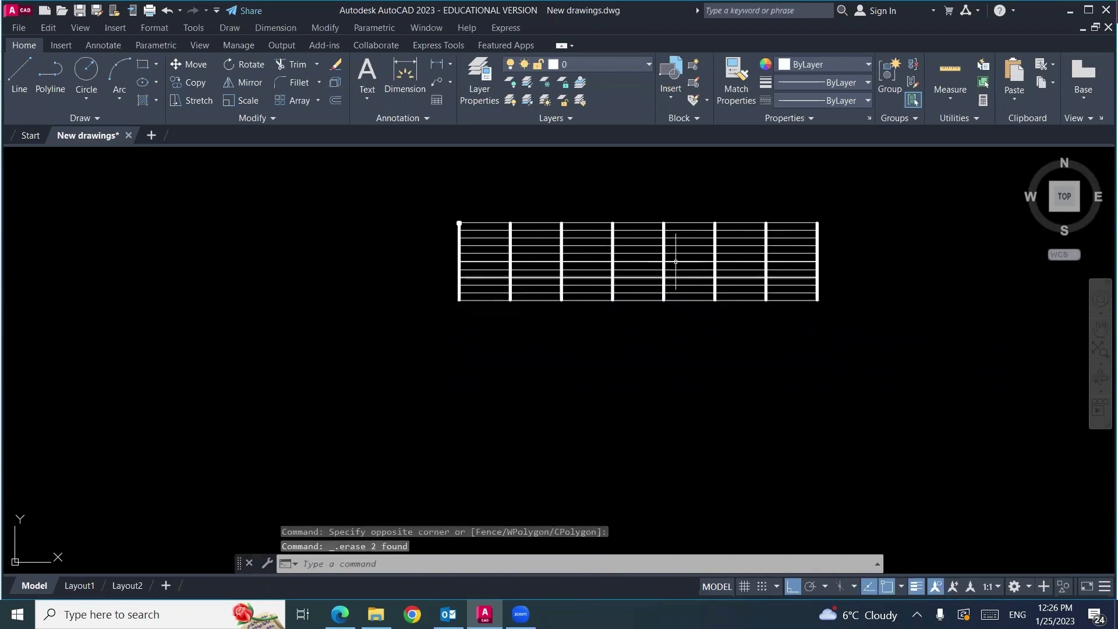
Step: Copy the I-section from the first vertical line 20 units to the right, onto the top of the second vertical line
{"action": "scroll", "coordinate": [462, 230], "scroll_direction": "up", "scroll_amount": 10}
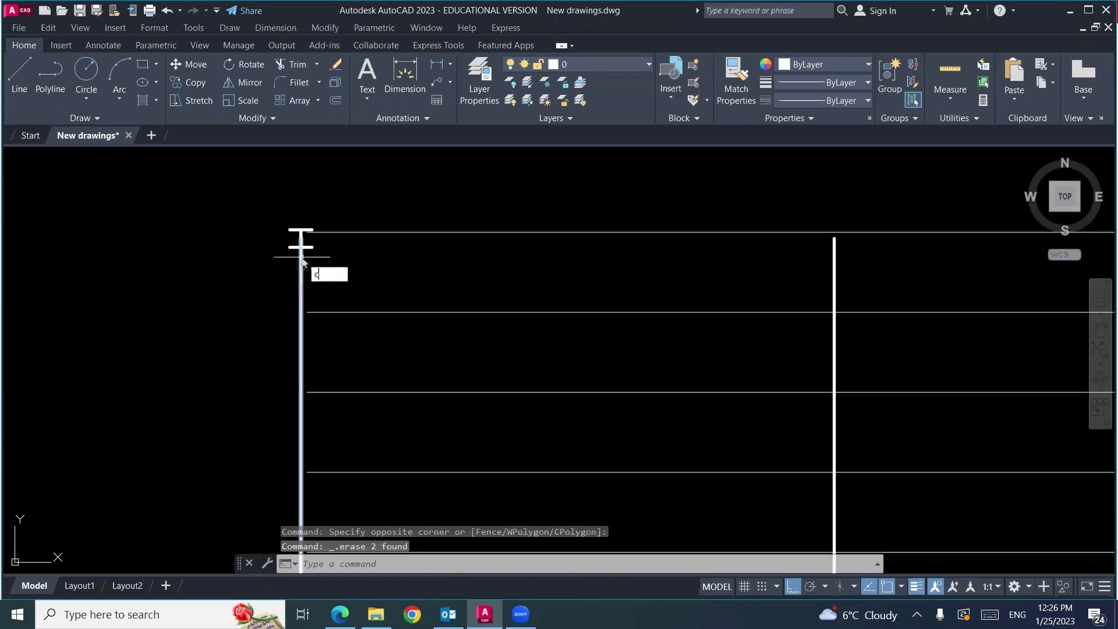
{"action": "type", "text": "o"}
{"action": "key", "text": "Return"}
{"action": "left_click", "coordinate": [295, 249]}
{"action": "left_click", "coordinate": [324, 220]}
{"action": "key", "text": "Return"}
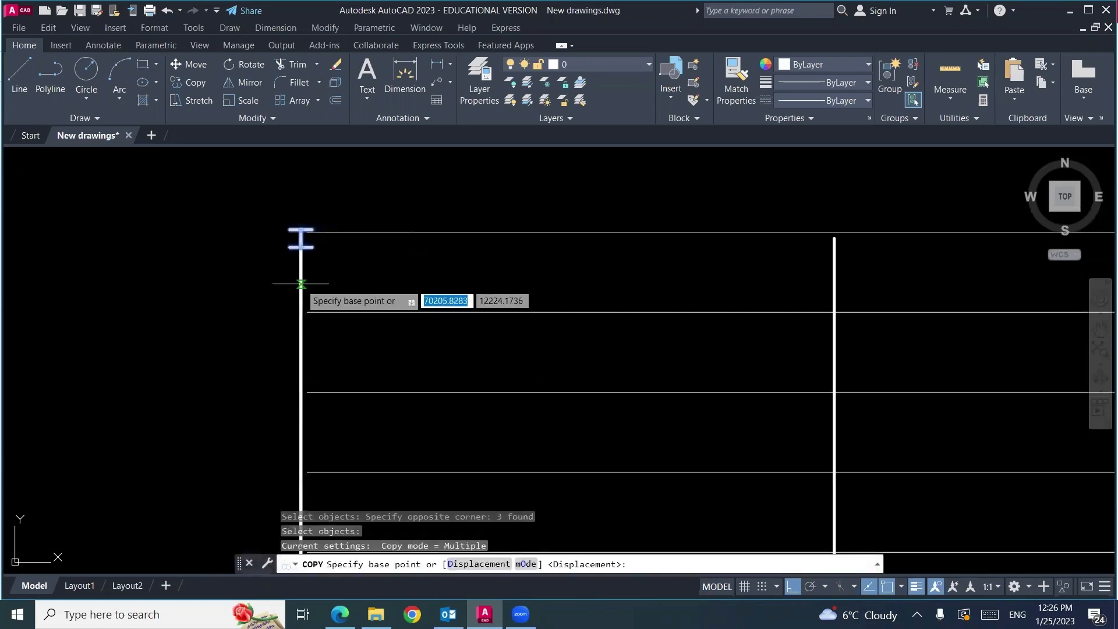
{"action": "left_click", "coordinate": [301, 285]}
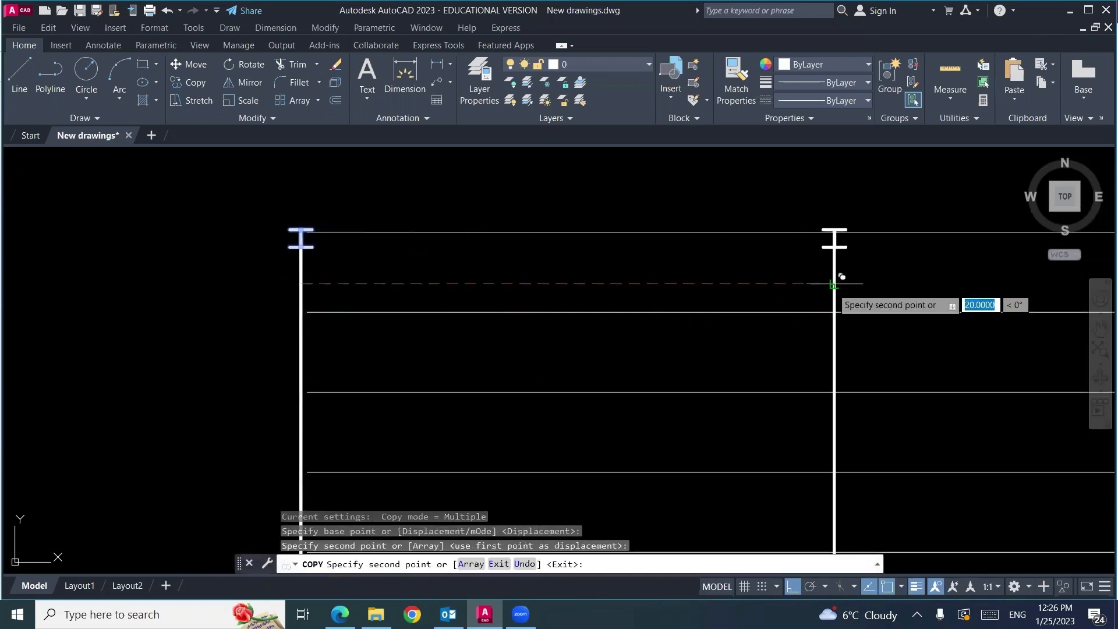
Step: Place further copies of the I-section on the top ends of the third through eighth vertical lines
{"action": "mouse_move", "coordinate": [841, 277]}
{"action": "middle_mouse_down"}
{"action": "mouse_move", "coordinate": [554, 352]}
{"action": "mouse_move", "coordinate": [250, 356]}
{"action": "middle_mouse_up"}
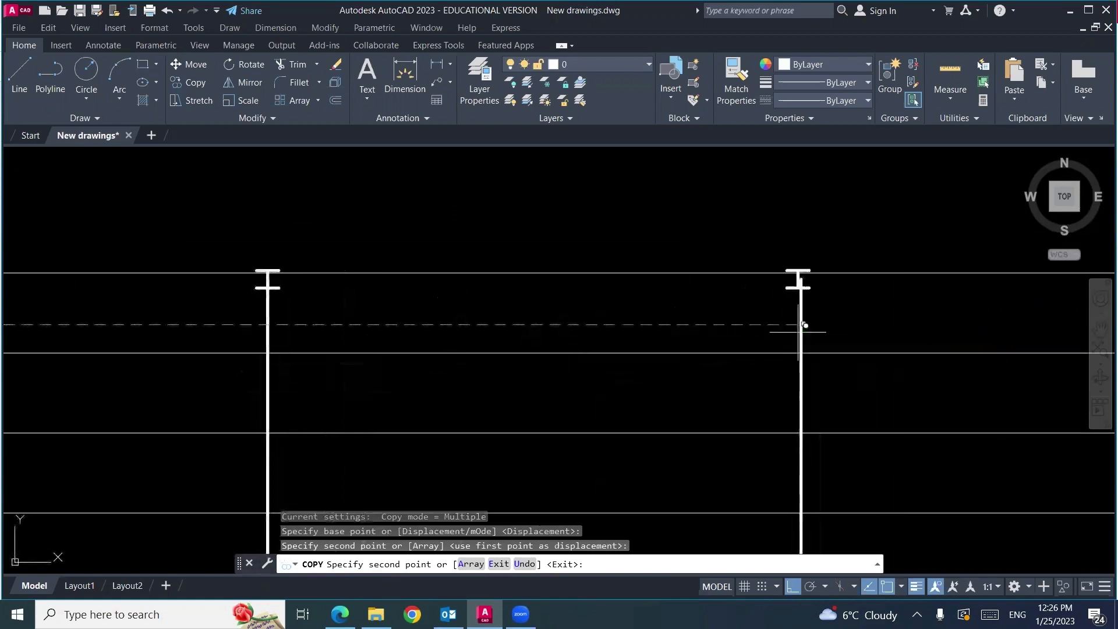
{"action": "left_click", "coordinate": [802, 322]}
{"action": "mouse_move", "coordinate": [317, 374]}
{"action": "middle_mouse_down"}
{"action": "mouse_move", "coordinate": [382, 407]}
{"action": "mouse_move", "coordinate": [177, 407]}
{"action": "middle_mouse_up"}
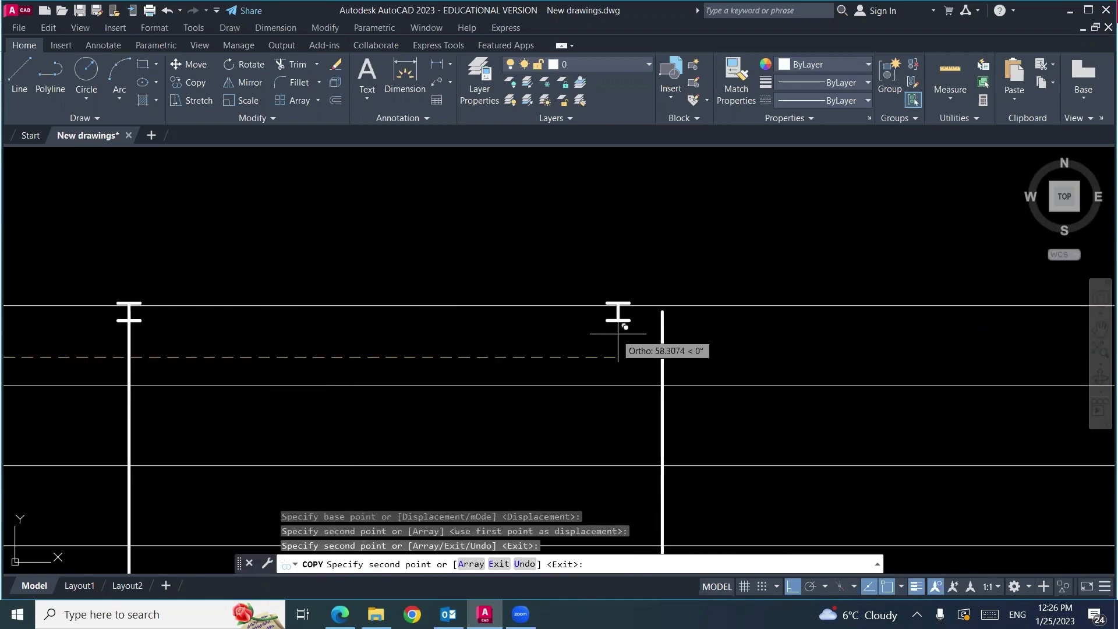
{"action": "left_click", "coordinate": [662, 334]}
{"action": "middle_click_drag", "start_coordinate": [262, 395], "coordinate": [163, 382]}
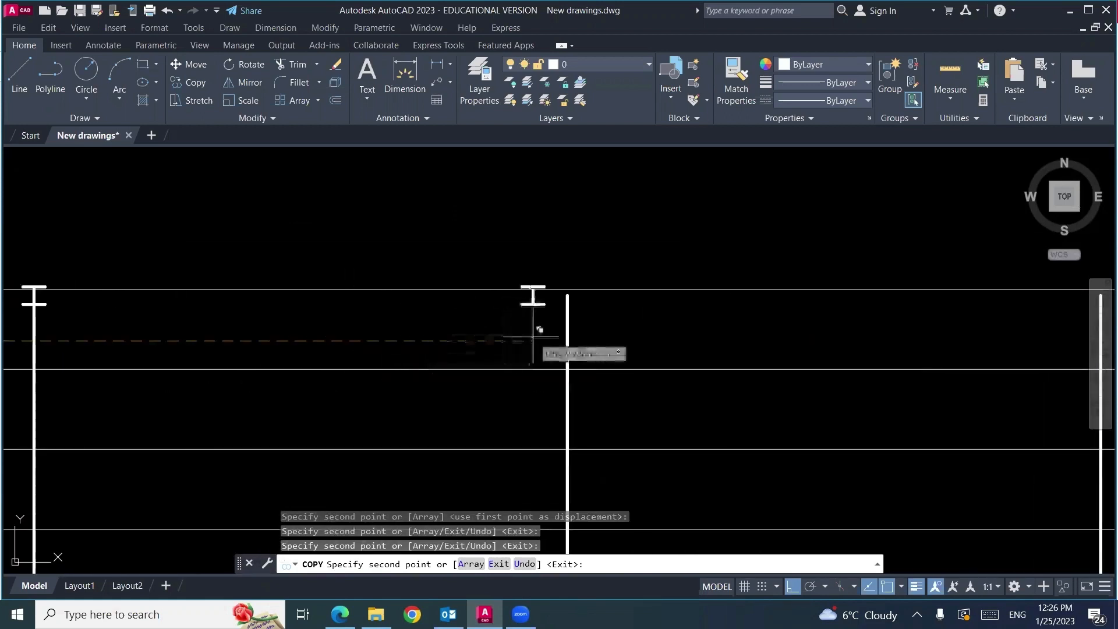
{"action": "left_click", "coordinate": [569, 332]}
{"action": "scroll", "coordinate": [408, 328], "scroll_direction": "down", "scroll_amount": 3}
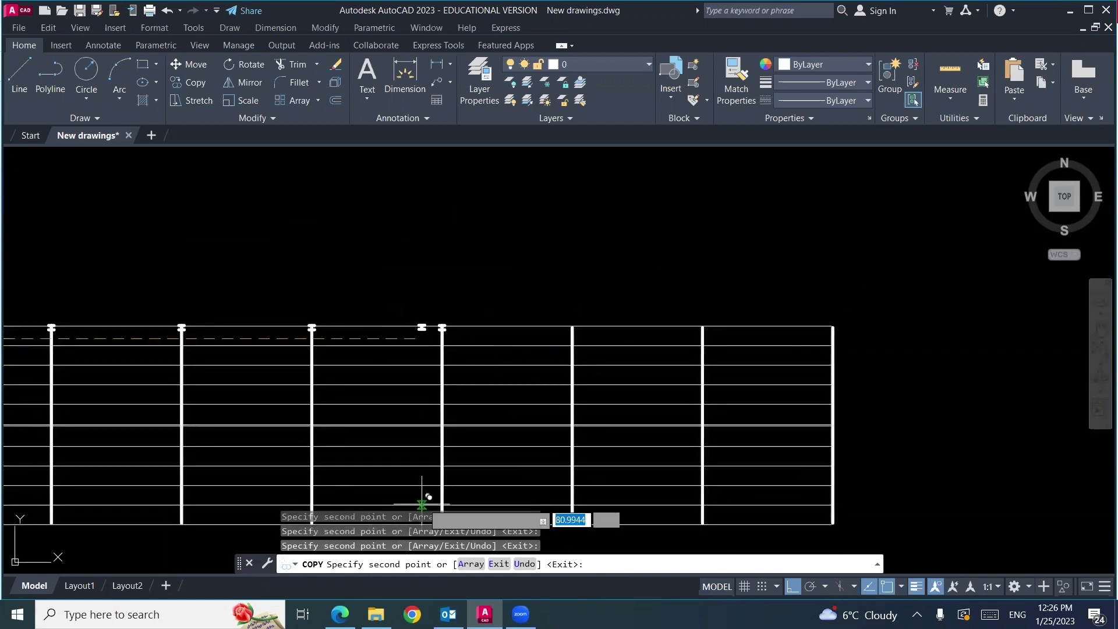
{"action": "scroll", "coordinate": [573, 341], "scroll_direction": "up", "scroll_amount": 5}
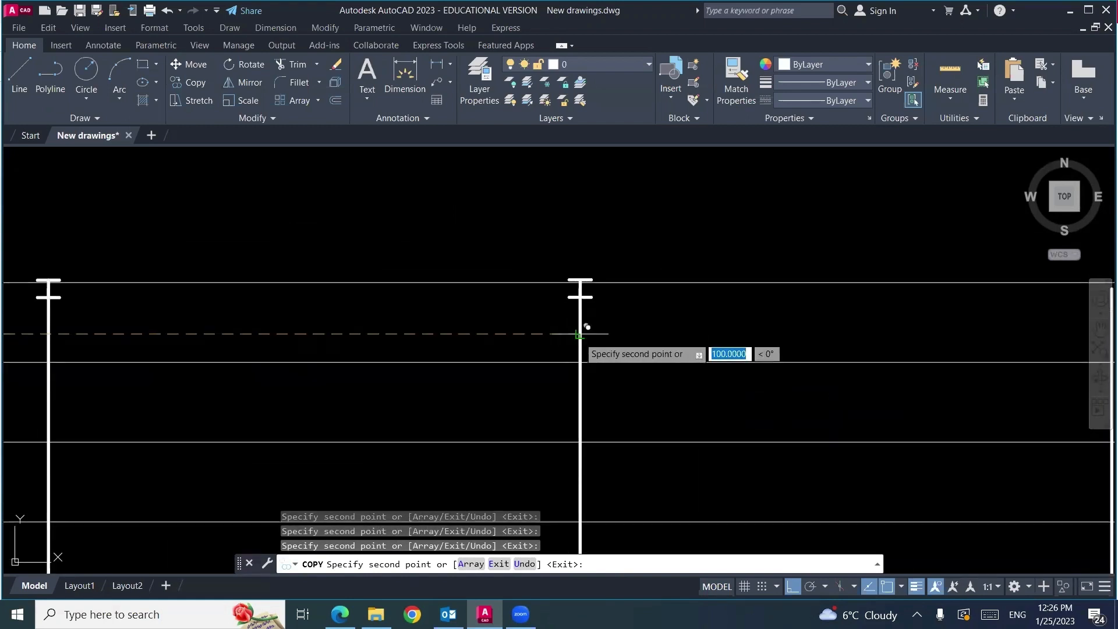
{"action": "scroll", "coordinate": [586, 326], "scroll_direction": "down", "scroll_amount": 3}
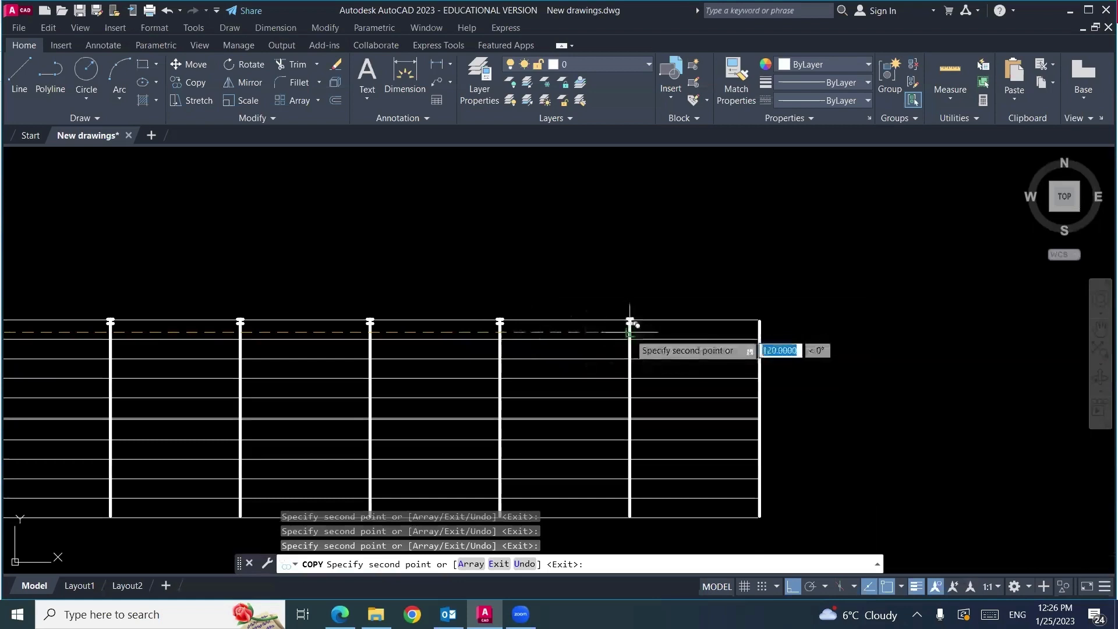
{"action": "key", "text": "Escape"}
Step: Mirror all the top I-sections onto the bottom ends of the vertical lines about a horizontal axis through the frame midpoint, keeping the originals
{"action": "scroll", "coordinate": [831, 316], "scroll_direction": "down", "scroll_amount": 2}
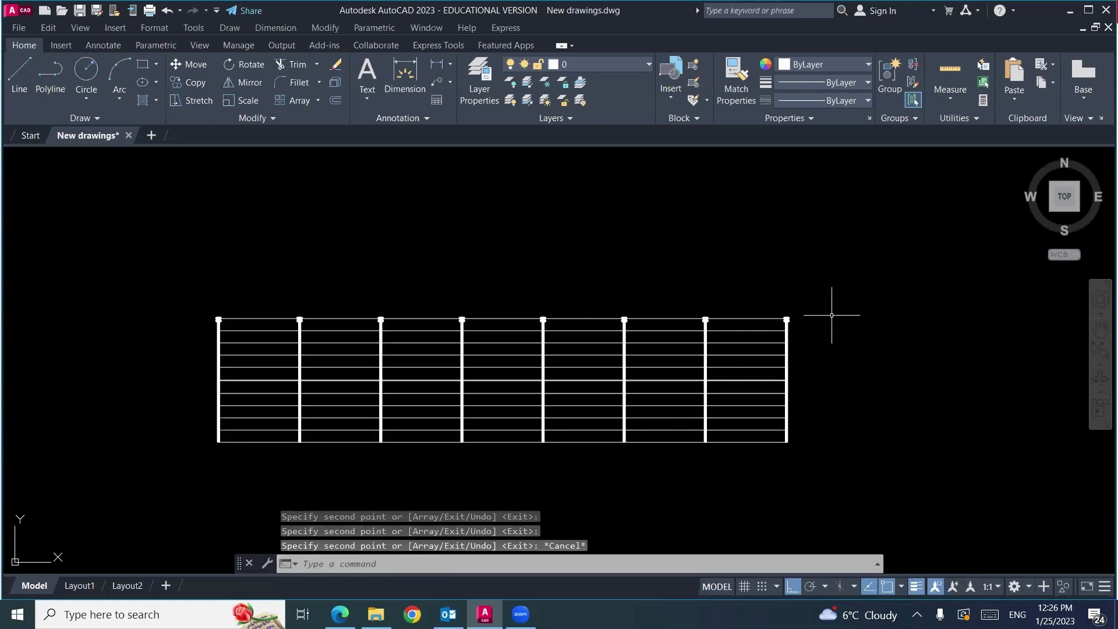
{"action": "type", "text": "i"}
{"action": "key", "text": "Return"}
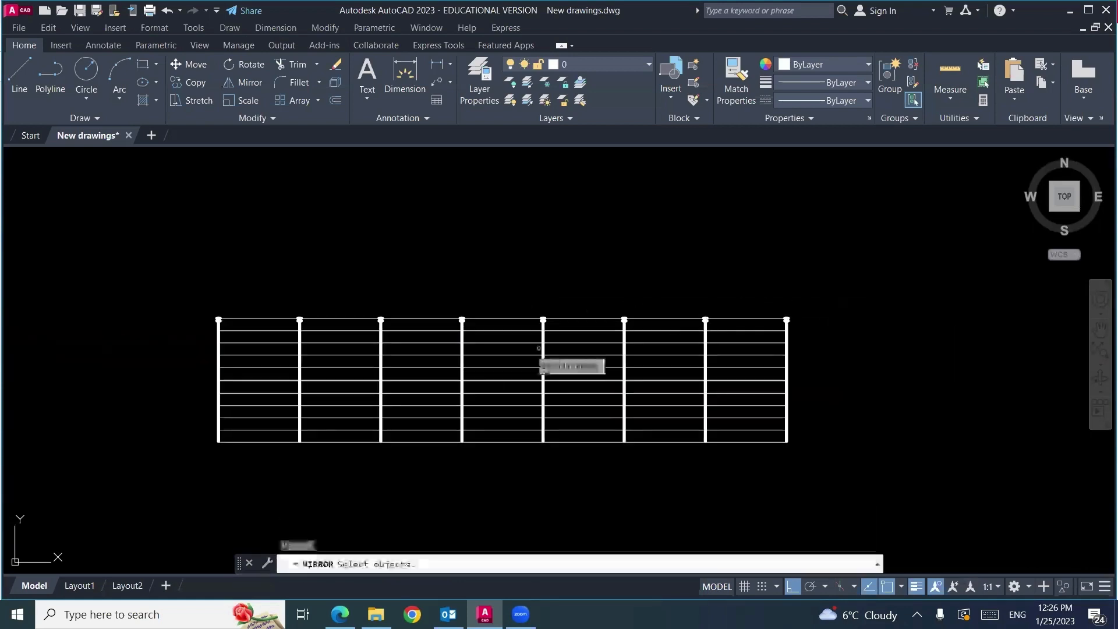
{"action": "left_click", "coordinate": [207, 328]}
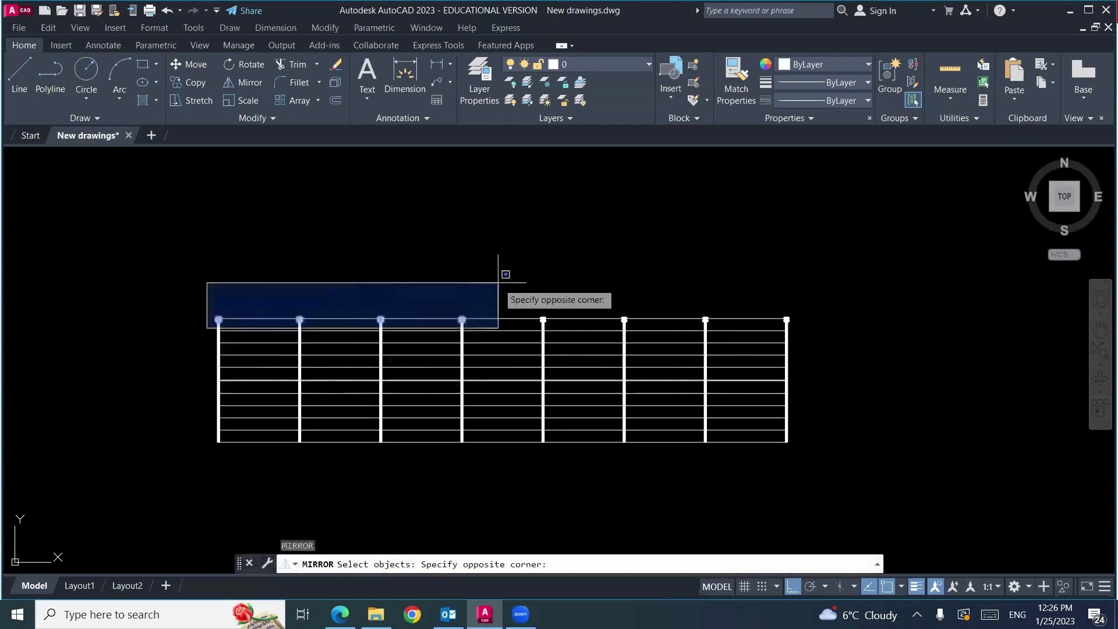
{"action": "left_click", "coordinate": [801, 276]}
{"action": "scroll", "coordinate": [735, 375], "scroll_direction": "up", "scroll_amount": 5}
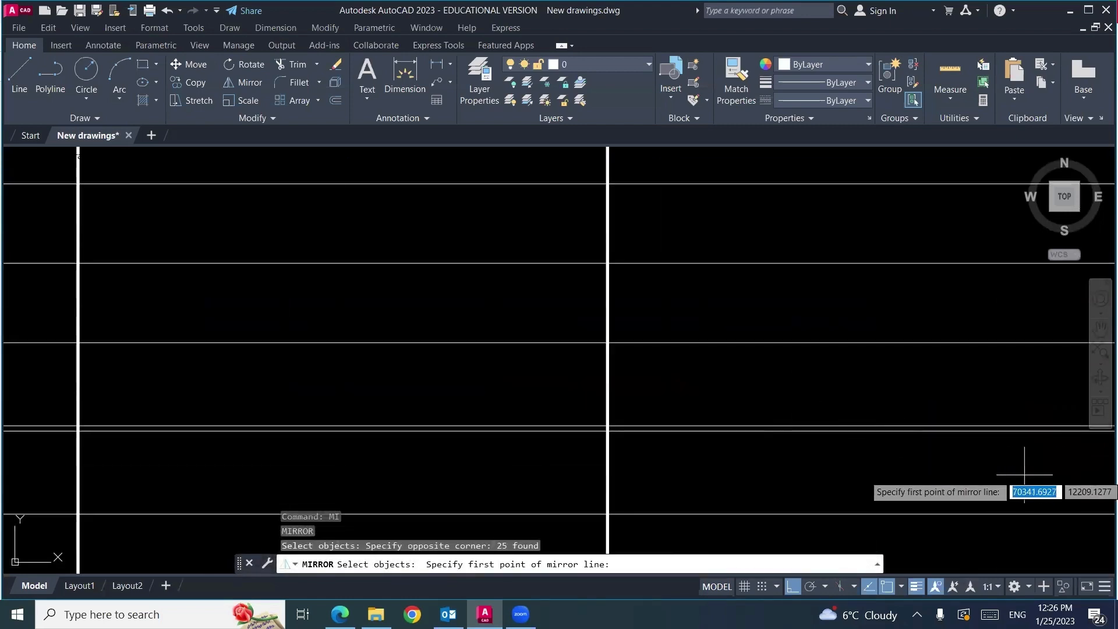
{"action": "scroll", "coordinate": [579, 456], "scroll_direction": "up", "scroll_amount": 4}
{"action": "left_click", "coordinate": [654, 396]}
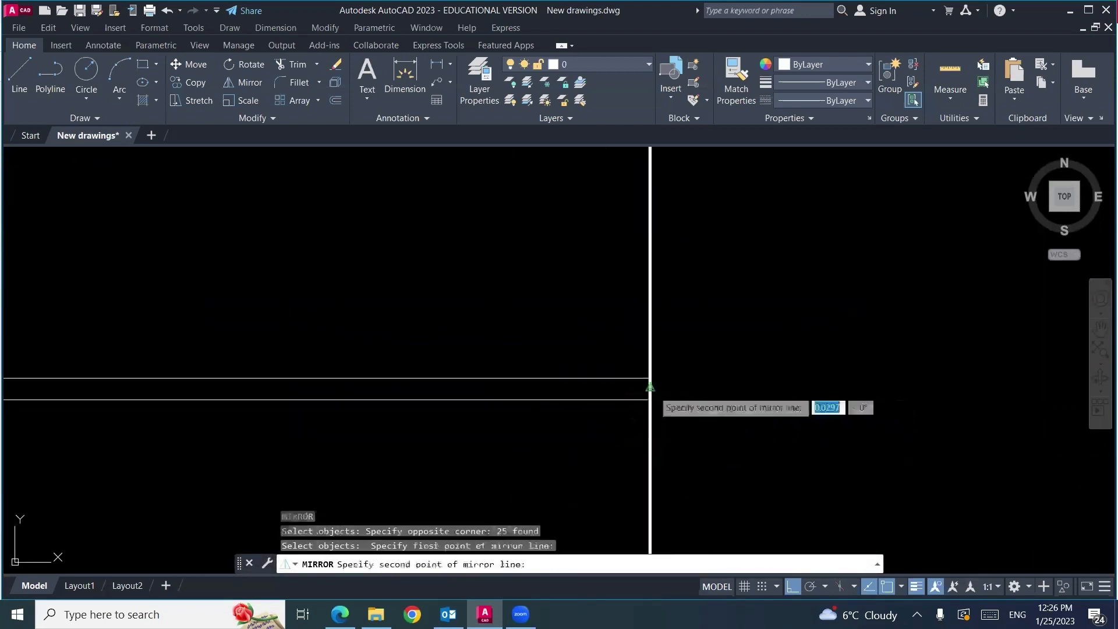
{"action": "left_click", "coordinate": [757, 392]}
{"action": "key", "text": "Return"}
{"action": "scroll", "coordinate": [732, 357], "scroll_direction": "down", "scroll_amount": 8}
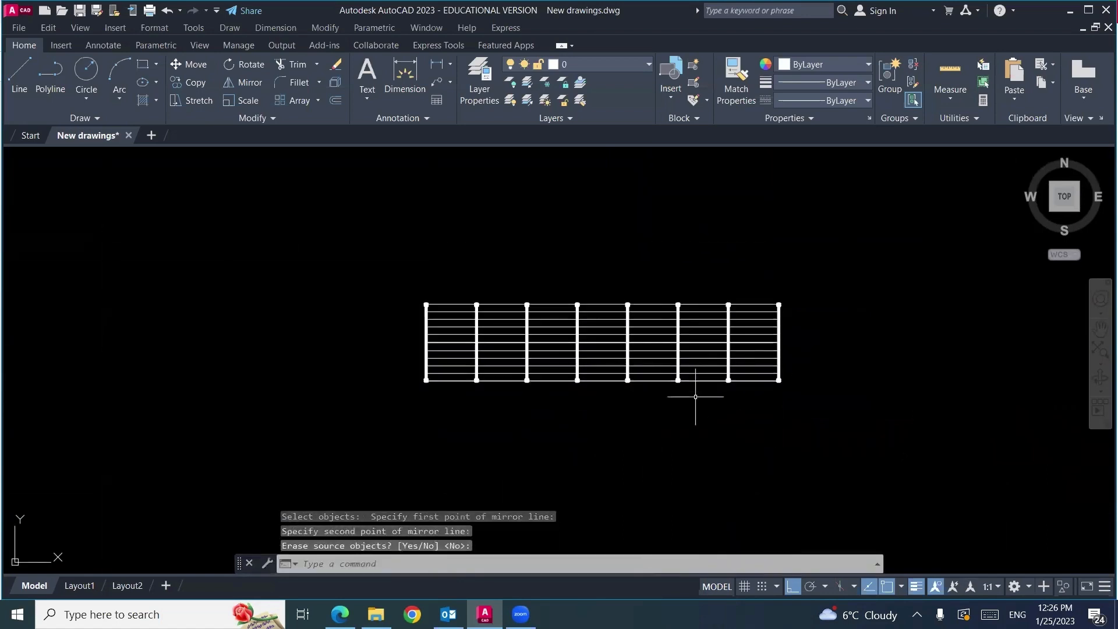
{"action": "scroll", "coordinate": [696, 397], "scroll_direction": "up", "scroll_amount": 8}
{"action": "scroll", "coordinate": [694, 395], "scroll_direction": "down", "scroll_amount": 8}
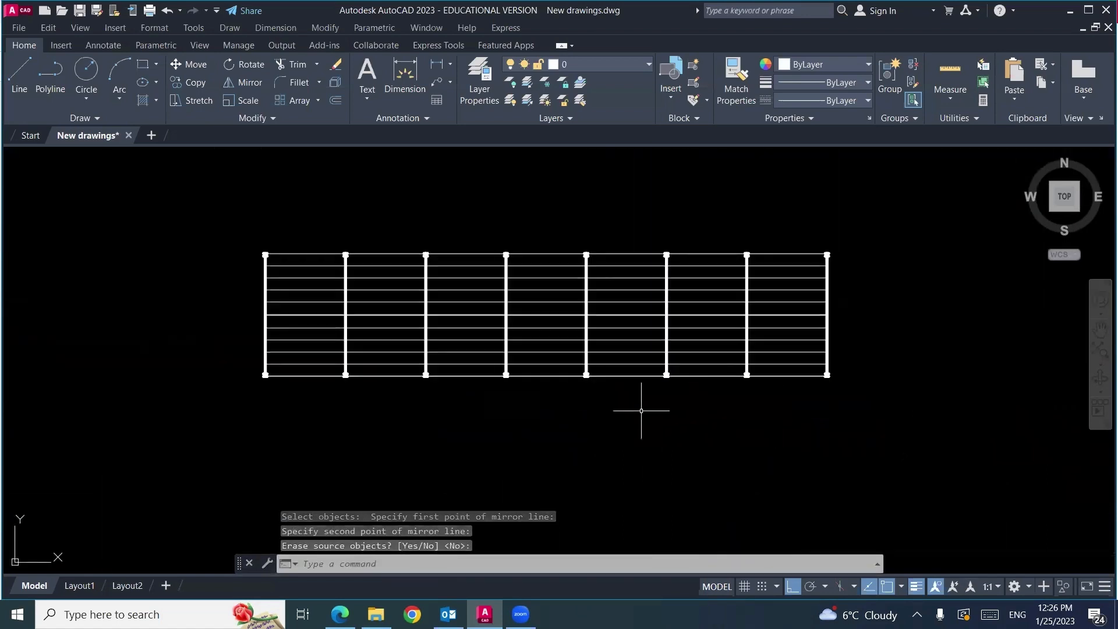
{"action": "scroll", "coordinate": [286, 372], "scroll_direction": "up", "scroll_amount": 3}
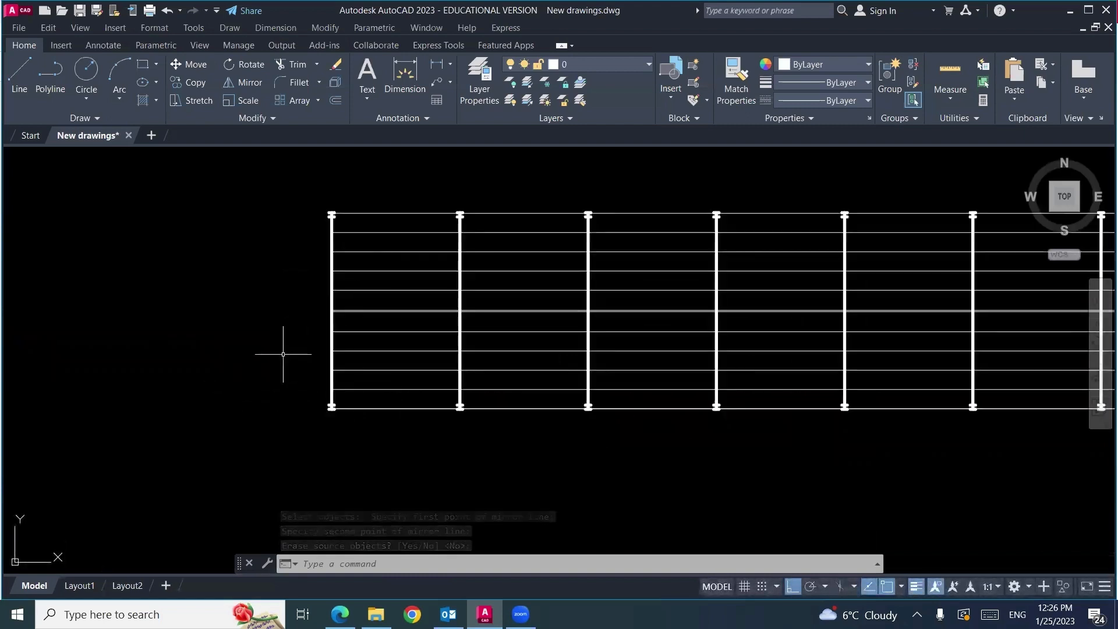
{"action": "type", "text": "l"}
{"action": "key", "text": "Return"}
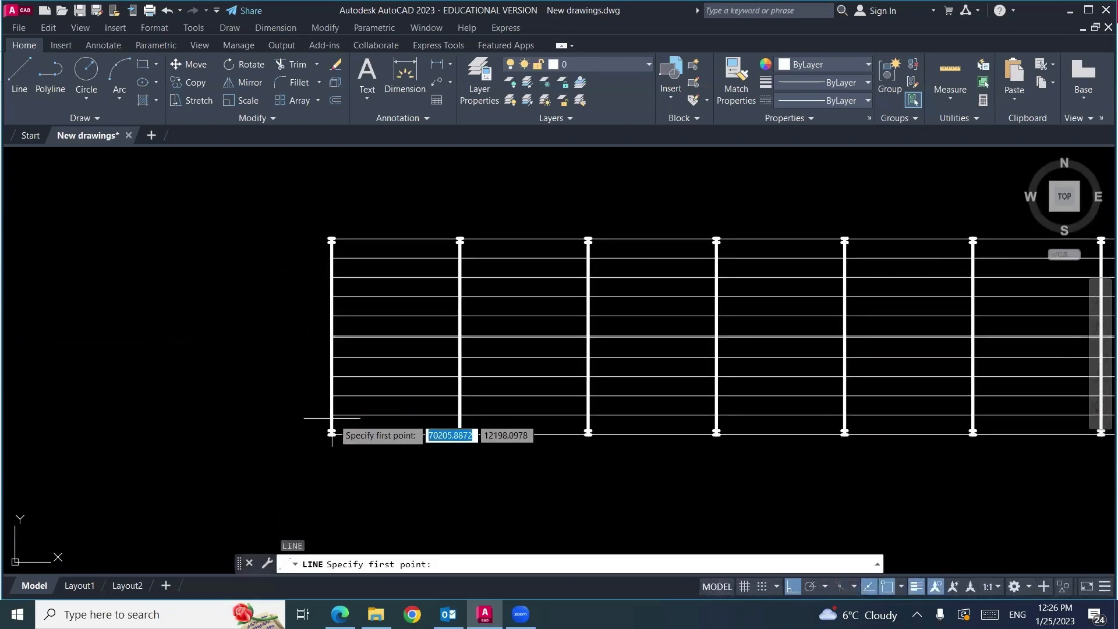
{"action": "key", "text": "Escape"}
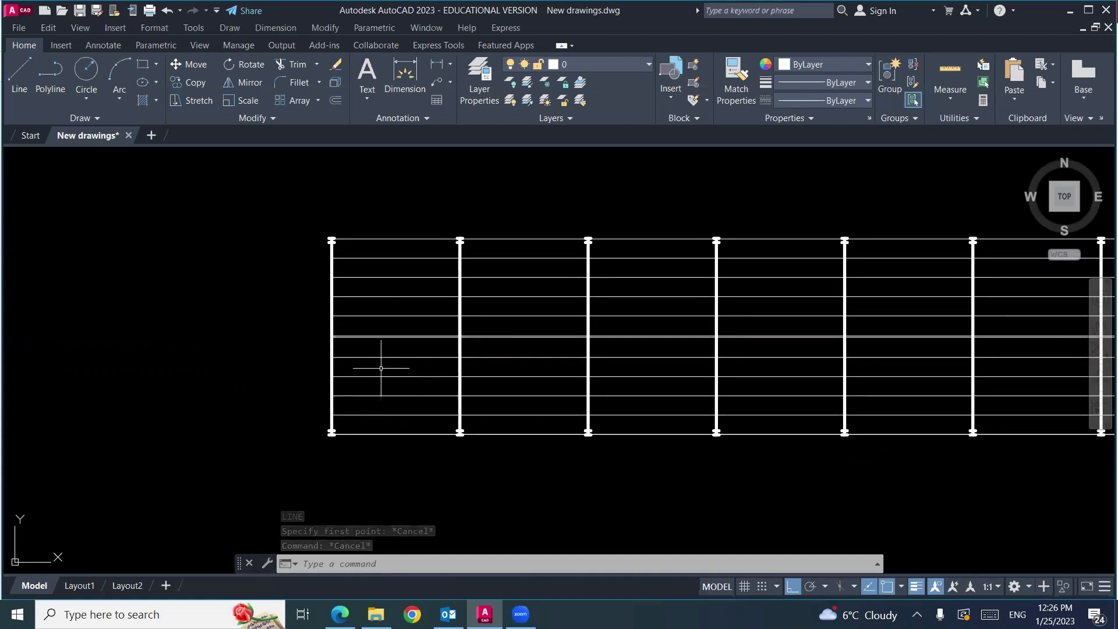
Step: Draw a diagonal across the first bay from the second vertical line, two horizontal lines above the bottom edge, to the first line's bottom end
{"action": "key", "text": "Return"}
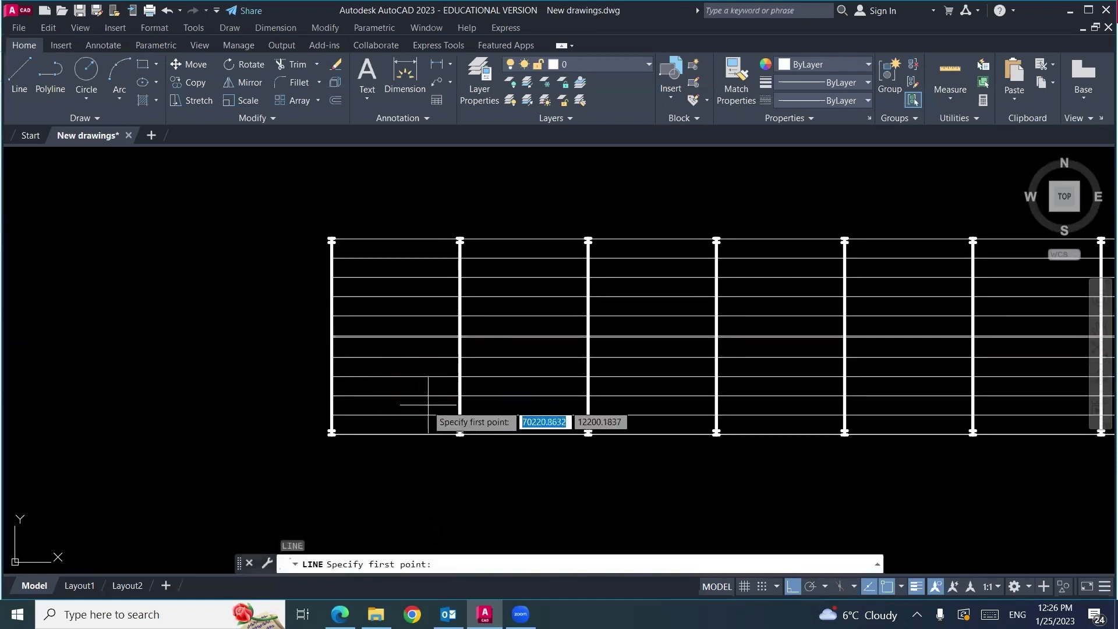
{"action": "left_click", "coordinate": [460, 402]}
{"action": "scroll", "coordinate": [333, 432], "scroll_direction": "up", "scroll_amount": 10}
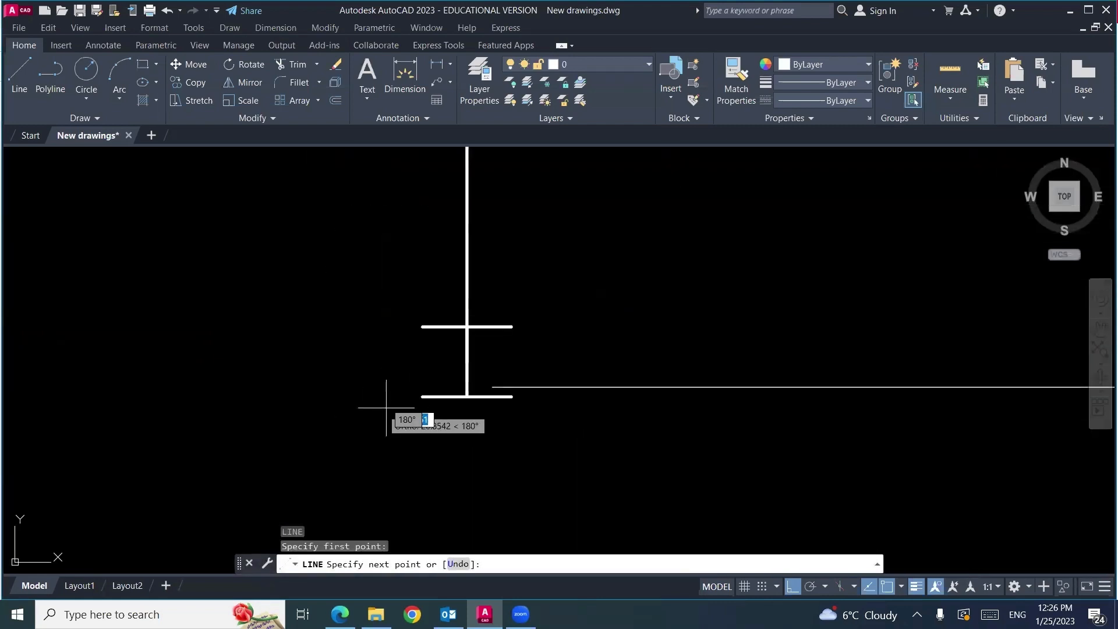
{"action": "left_click", "coordinate": [491, 387]}
{"action": "scroll", "coordinate": [336, 388], "scroll_direction": "down", "scroll_amount": 6}
{"action": "key", "text": "Return"}
{"action": "scroll", "coordinate": [459, 414], "scroll_direction": "down", "scroll_amount": 2}
Step: Draw the crossing diagonal from the second vertical line's bottom end to the first vertical line, two horizontal lines above the bottom edge
{"action": "key", "text": "Return"}
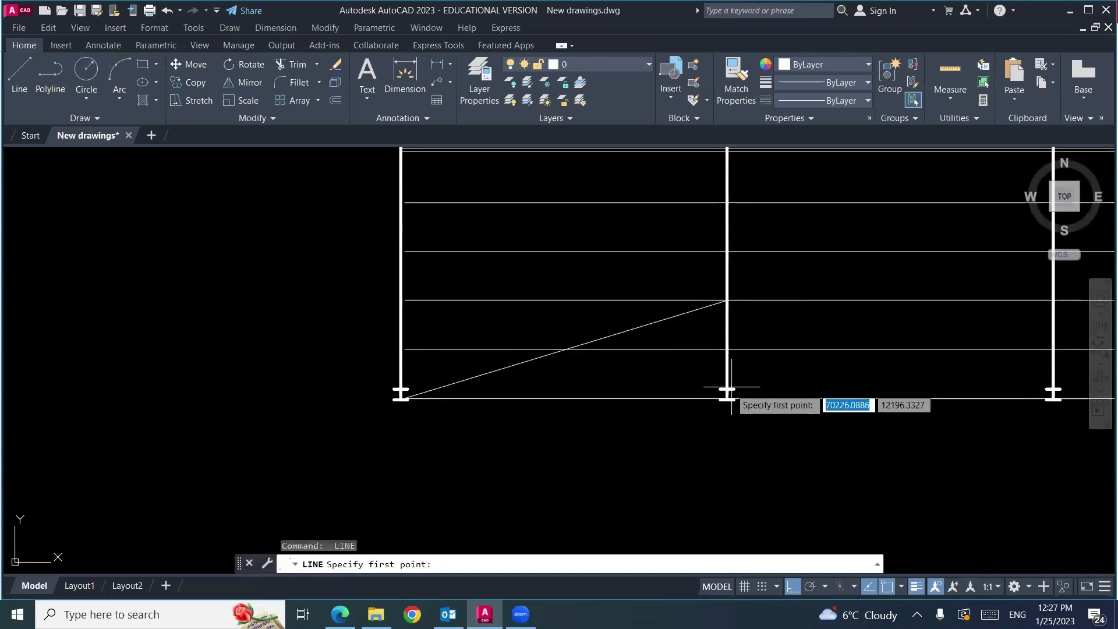
{"action": "scroll", "coordinate": [724, 390], "scroll_direction": "up", "scroll_amount": 5}
{"action": "left_click", "coordinate": [722, 433]}
{"action": "scroll", "coordinate": [722, 432], "scroll_direction": "down", "scroll_amount": 5}
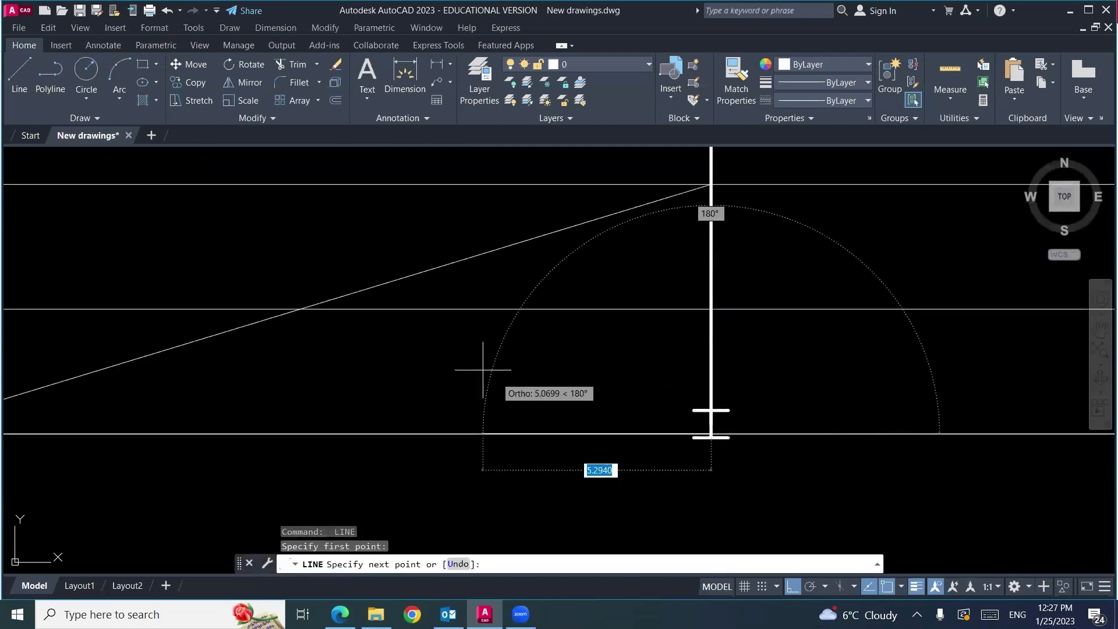
{"action": "left_click", "coordinate": [249, 296]}
{"action": "key", "text": "Return"}
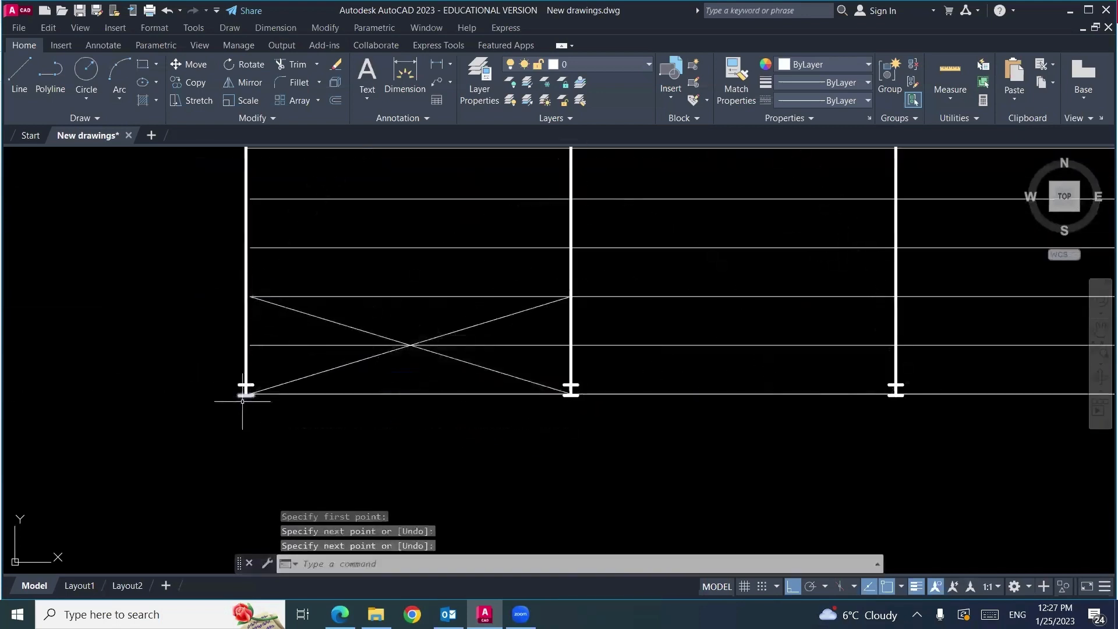
Step: Draw a diagonal in the first bay from the existing cross's upper end on the first vertical line to the central line at the second vertical line
{"action": "scroll", "coordinate": [253, 387], "scroll_direction": "down", "scroll_amount": 4}
{"action": "scroll", "coordinate": [273, 316], "scroll_direction": "up", "scroll_amount": 2}
{"action": "key", "text": "Return"}
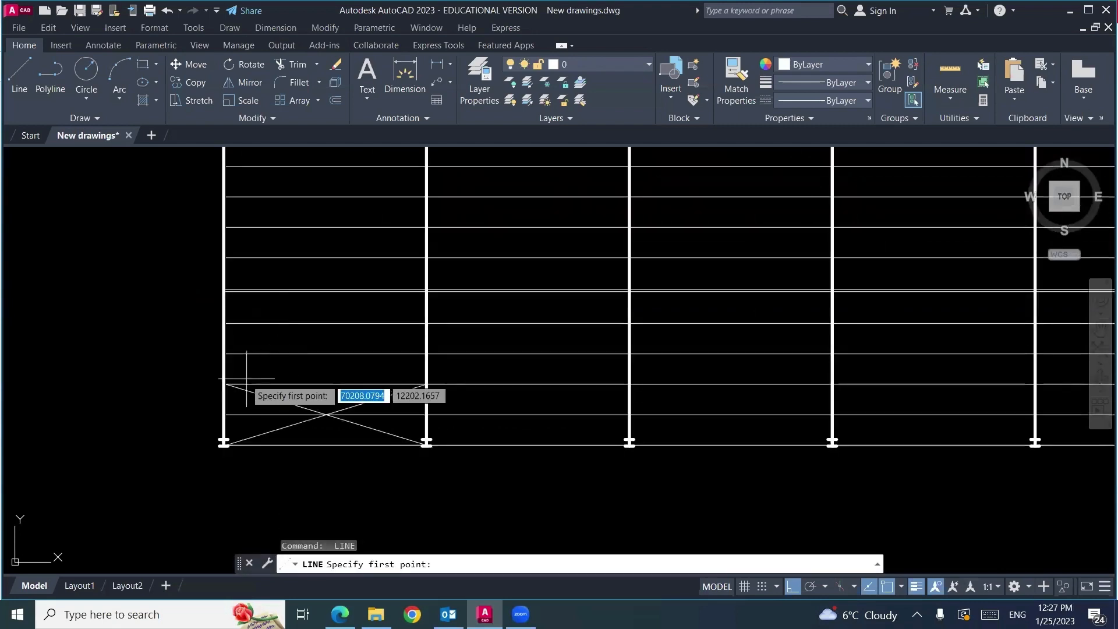
{"action": "left_click", "coordinate": [226, 383]}
{"action": "scroll", "coordinate": [426, 300], "scroll_direction": "up", "scroll_amount": 4}
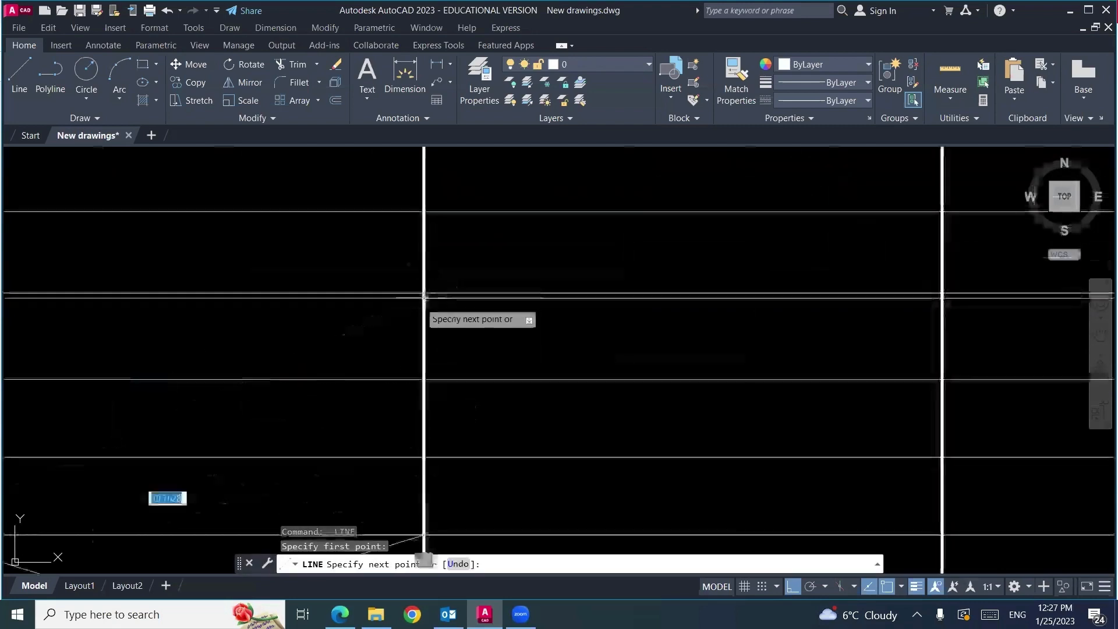
{"action": "left_click", "coordinate": [430, 312]}
{"action": "key", "text": "Return"}
{"action": "scroll", "coordinate": [431, 314], "scroll_direction": "down", "scroll_amount": 4}
Step: Draw the opposite diagonal from the lower cross's upper end on the second vertical line to the central line at the first vertical line
{"action": "key", "text": "Return"}
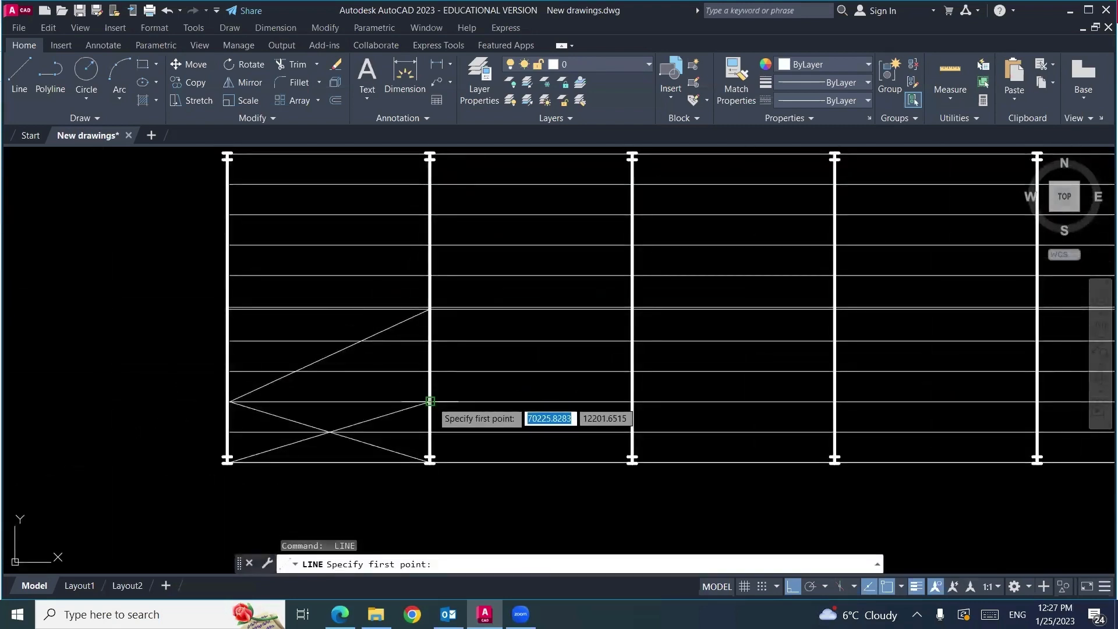
{"action": "left_click", "coordinate": [430, 402]}
{"action": "left_click", "coordinate": [228, 309]}
{"action": "key", "text": "Return"}
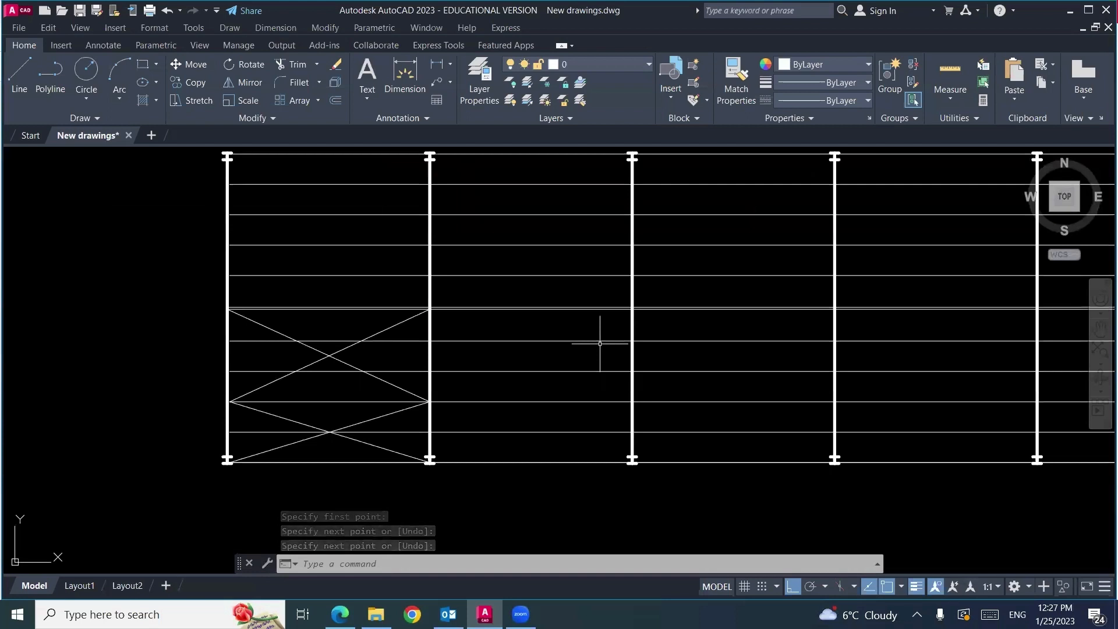
Step: Stretch the upper ends of the second cross's two diagonals down to the horizontal line just below the central pair
{"action": "scroll", "coordinate": [309, 367], "scroll_direction": "down", "scroll_amount": 4}
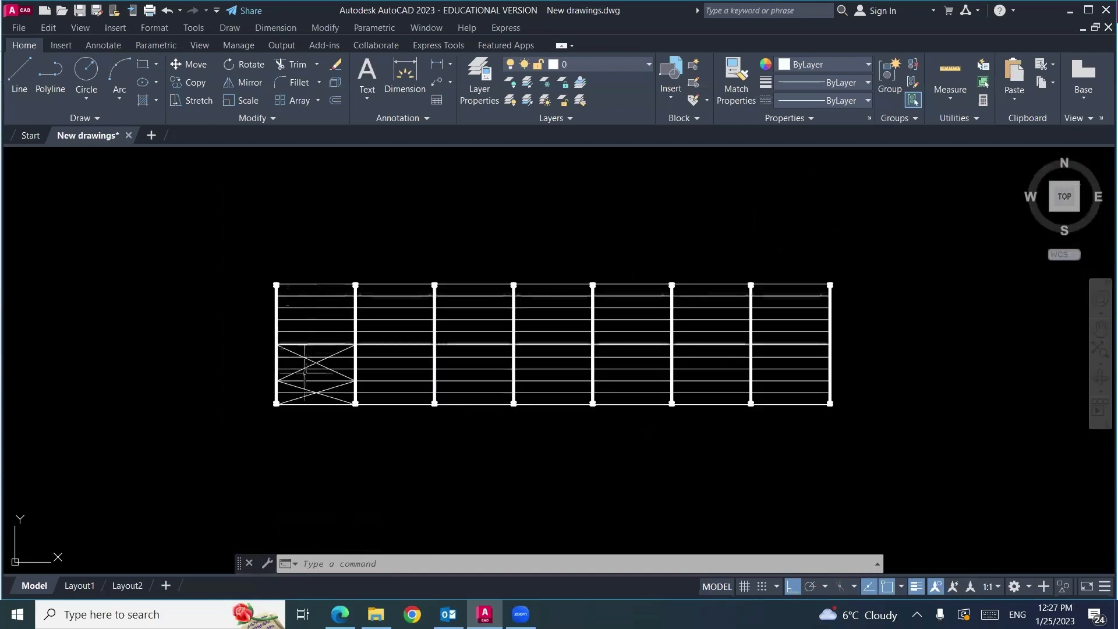
{"action": "scroll", "coordinate": [308, 362], "scroll_direction": "up", "scroll_amount": 4}
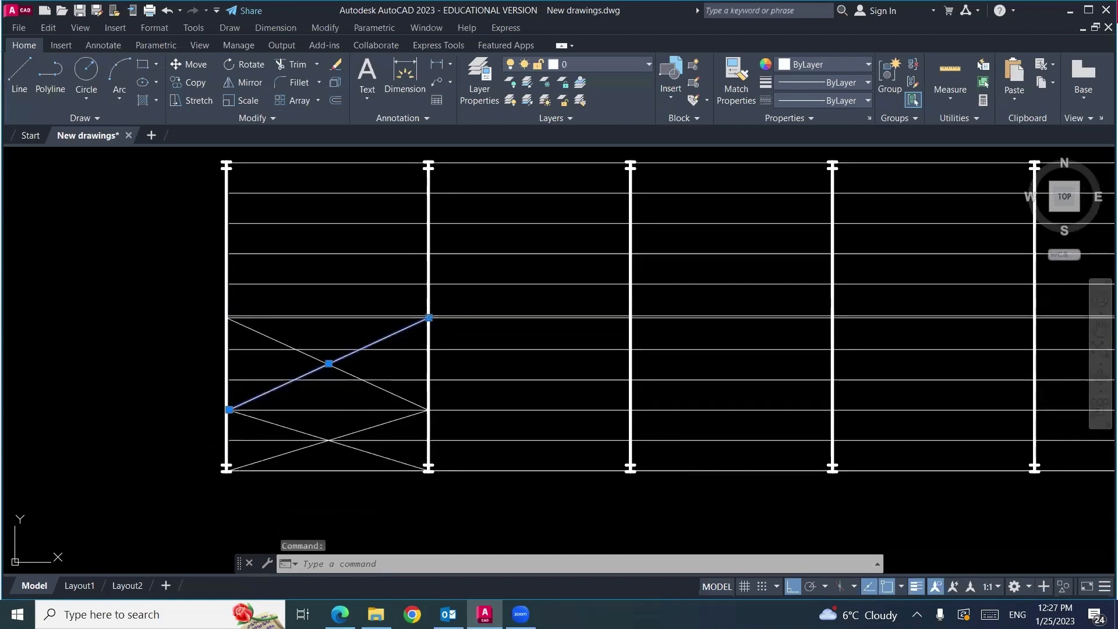
{"action": "left_click", "coordinate": [429, 318]}
{"action": "left_click", "coordinate": [429, 350]}
{"action": "left_click", "coordinate": [232, 320]}
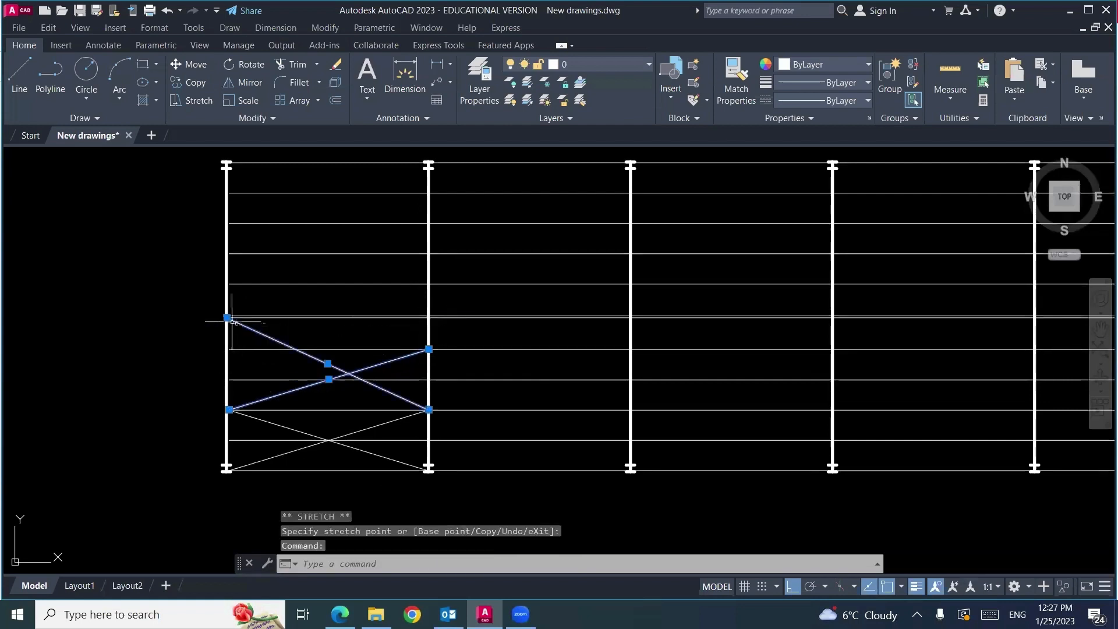
{"action": "left_click", "coordinate": [227, 317]}
{"action": "left_click", "coordinate": [230, 349]}
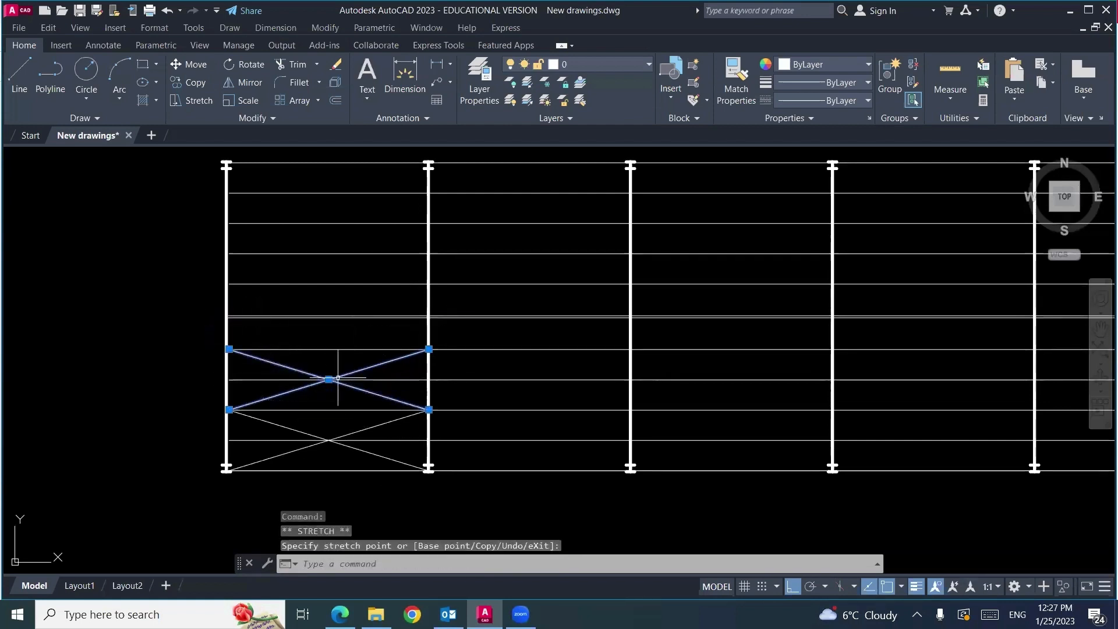
{"action": "key", "text": "Escape"}
Step: Draw two crossing diagonals in the first bay between the lower central line and the horizontal line just below it
{"action": "type", "text": "l"}
{"action": "key", "text": "Return"}
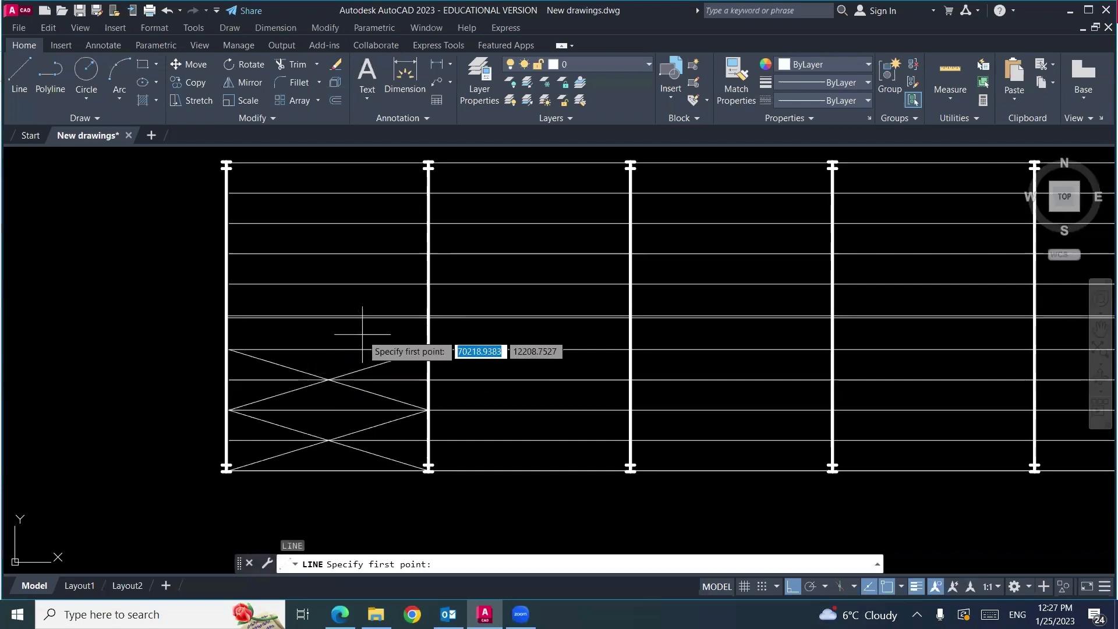
{"action": "left_click", "coordinate": [427, 317]}
{"action": "left_click", "coordinate": [231, 349]}
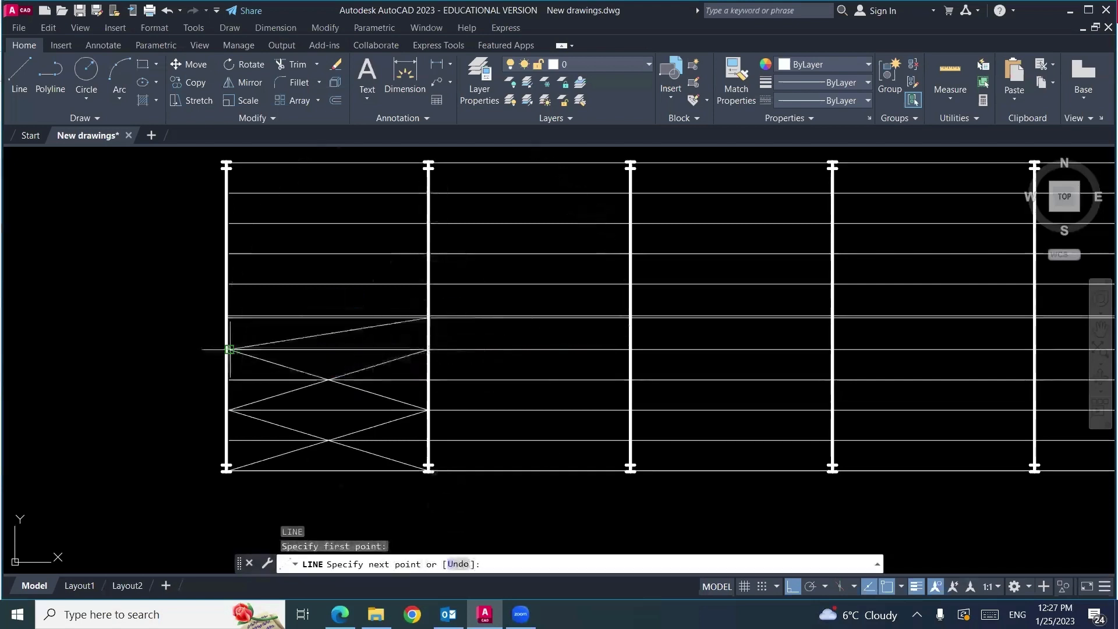
{"action": "key", "text": "Return"}
{"action": "key", "text": "Return"}
{"action": "left_click", "coordinate": [227, 318]}
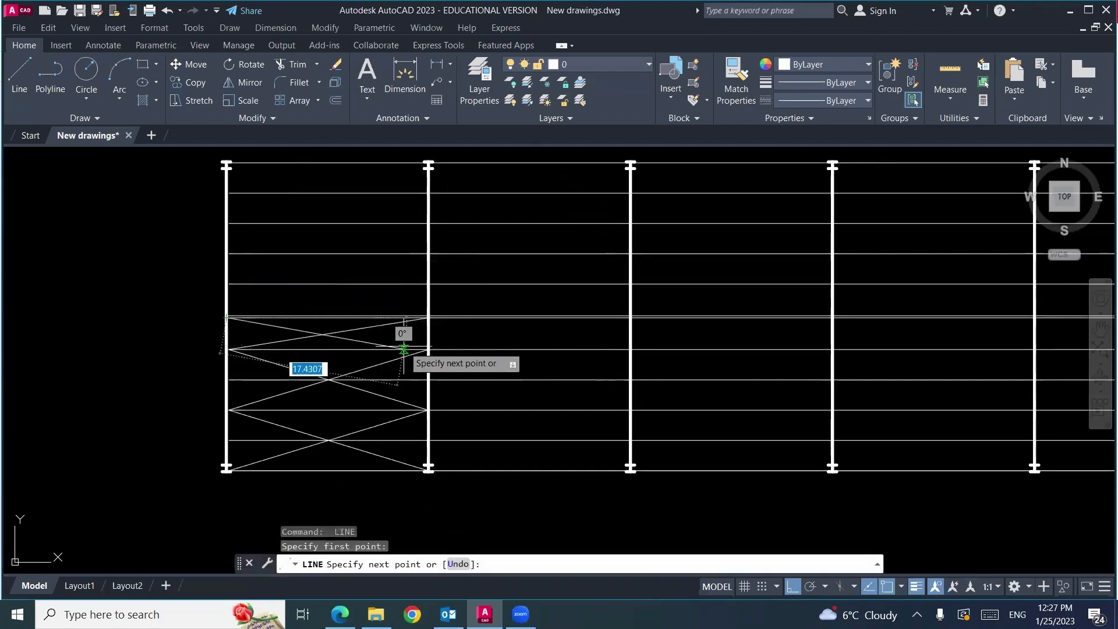
{"action": "left_click", "coordinate": [428, 349]}
{"action": "key", "text": "Return"}
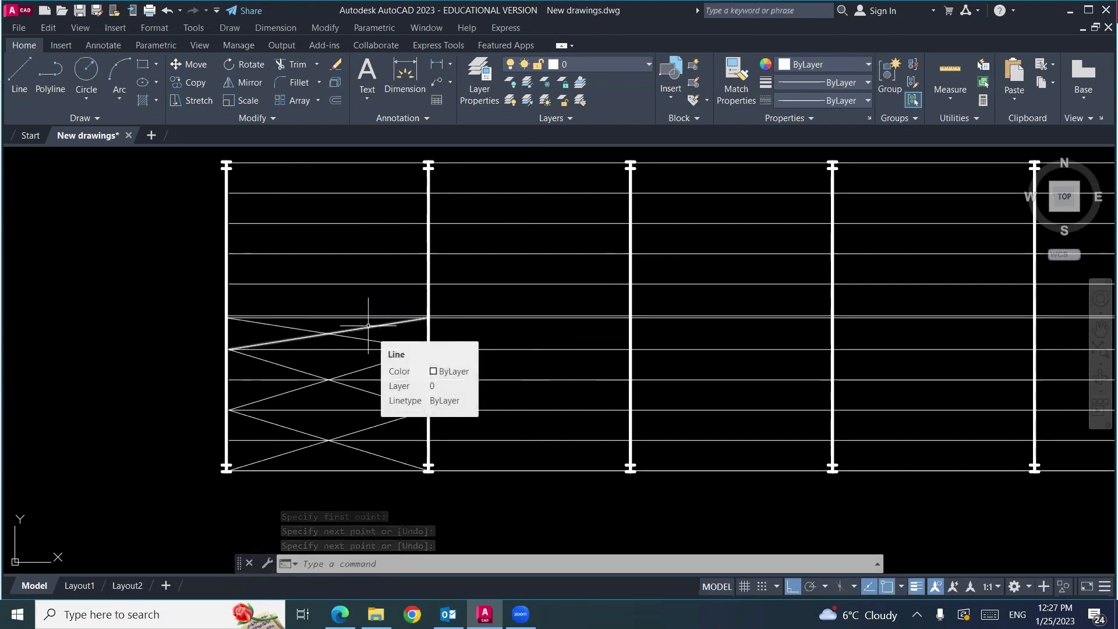
Step: Mirror the first bay's six bracing diagonals into its upper half about the horizontal axis midway between the central lines, keeping the originals
{"action": "middle_click_drag", "start_coordinate": [347, 334], "coordinate": [356, 348]}
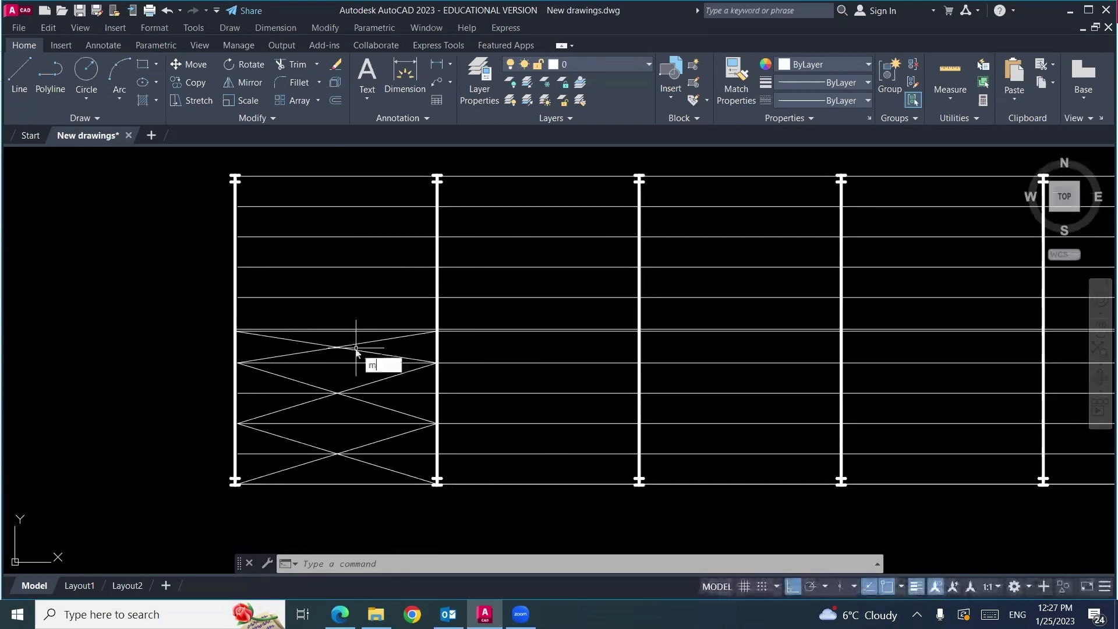
{"action": "key", "text": "Return"}
{"action": "left_click", "coordinate": [347, 337]}
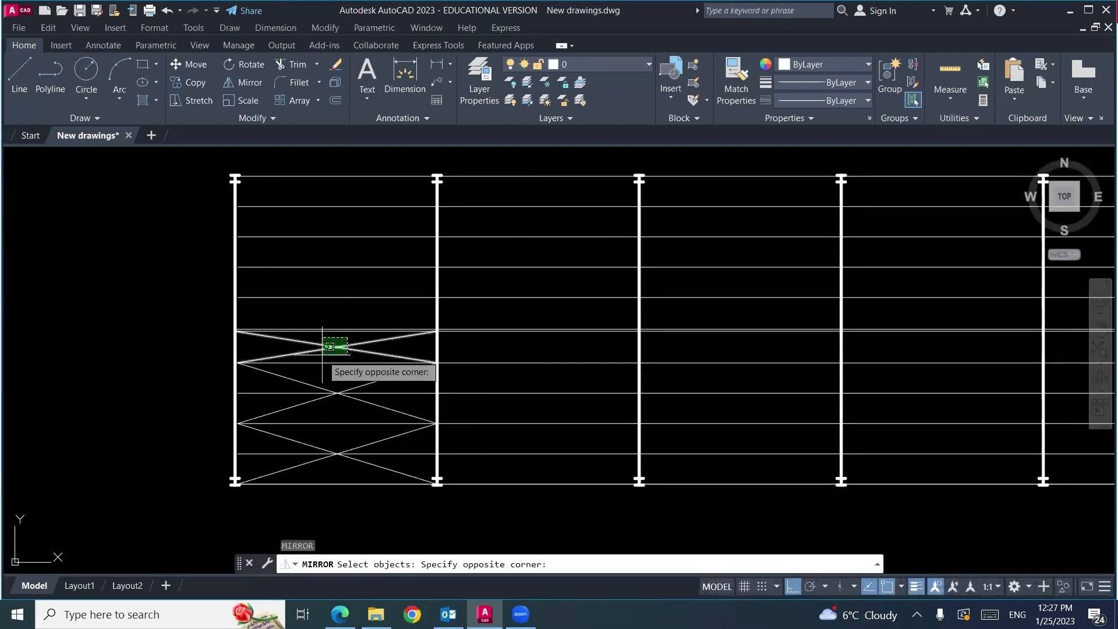
{"action": "left_click", "coordinate": [325, 351]}
{"action": "left_click", "coordinate": [350, 378]}
{"action": "left_click", "coordinate": [322, 377]}
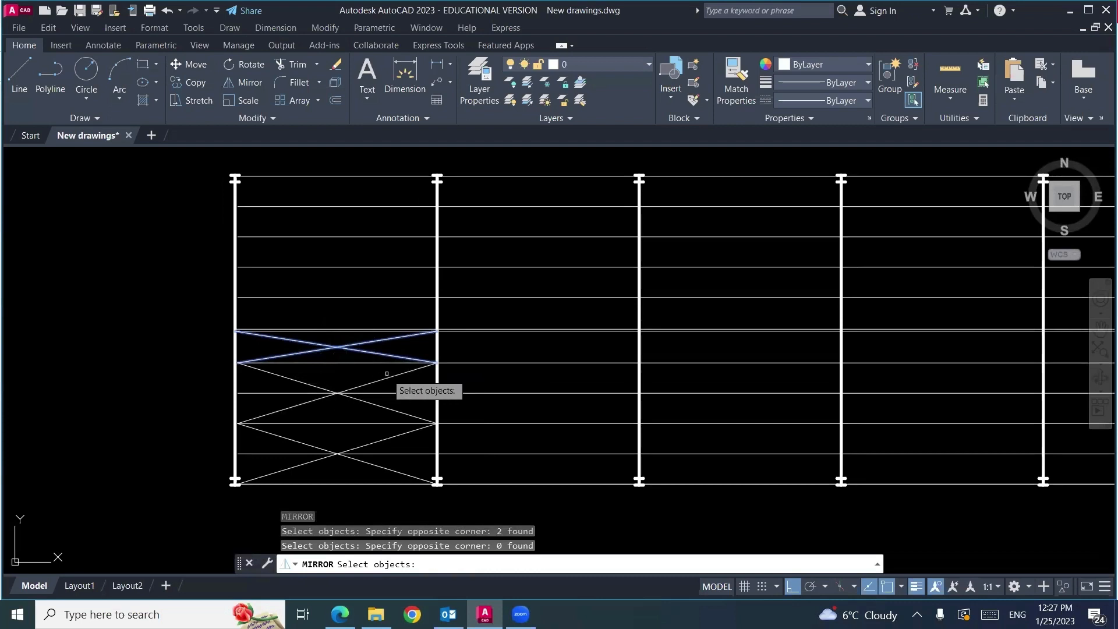
{"action": "left_click", "coordinate": [390, 376]}
{"action": "left_click", "coordinate": [389, 409]}
{"action": "left_click", "coordinate": [389, 438]}
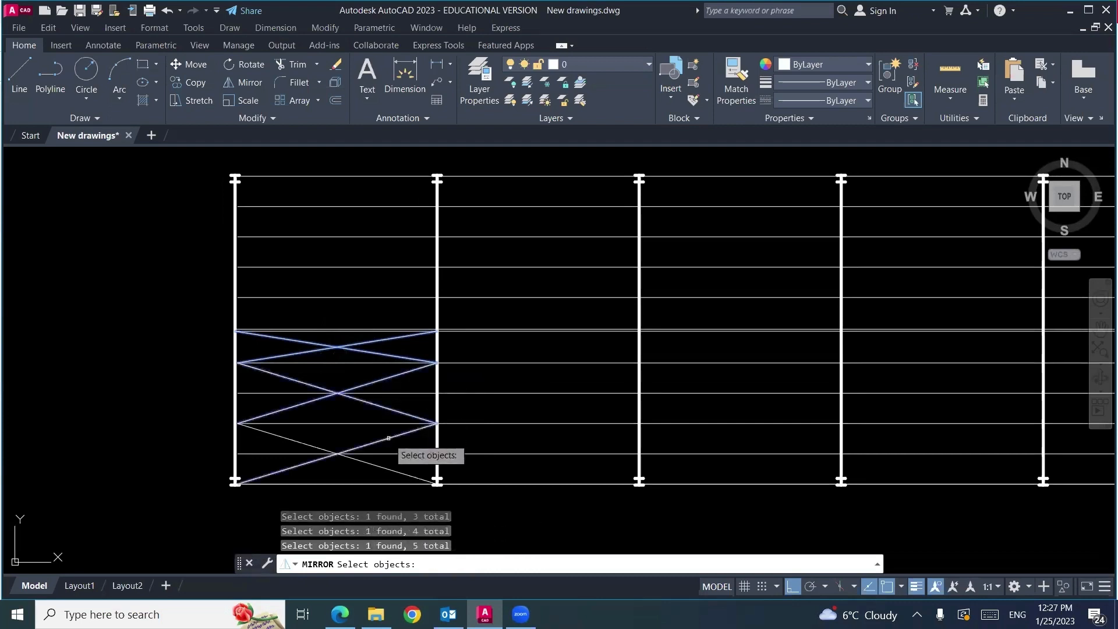
{"action": "key", "text": "Return"}
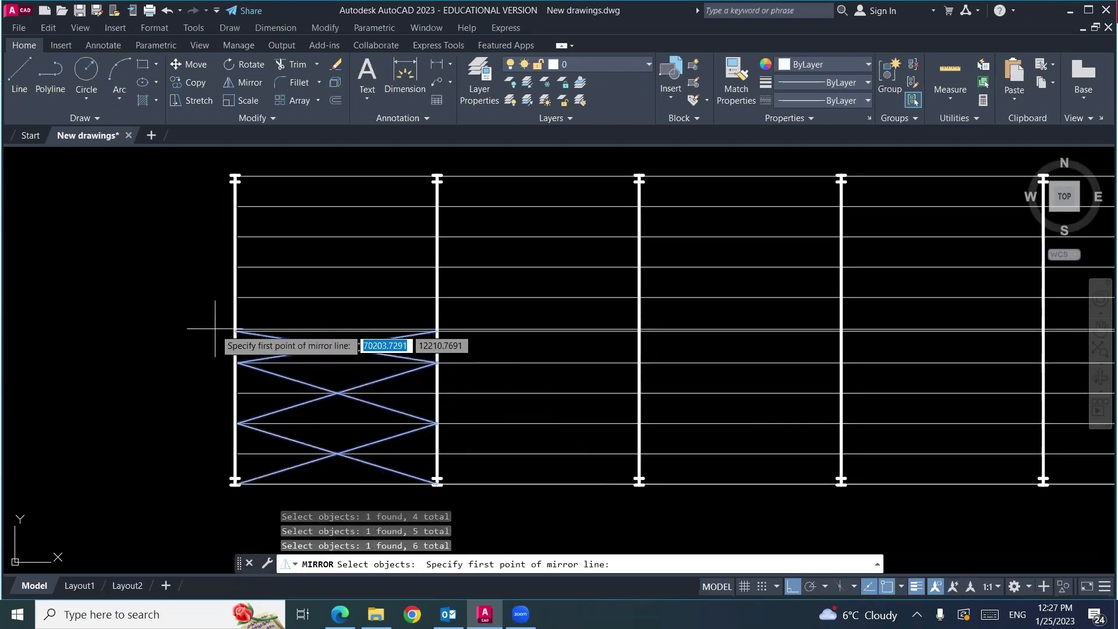
{"action": "scroll", "coordinate": [225, 332], "scroll_direction": "up", "scroll_amount": 5}
{"action": "left_click", "coordinate": [359, 448]}
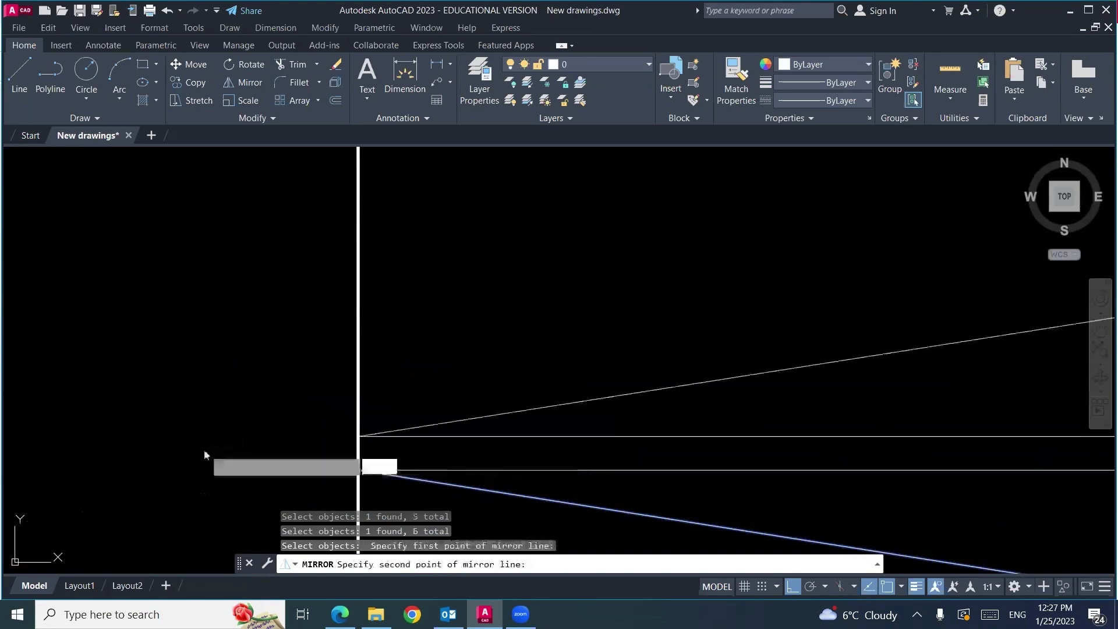
{"action": "left_click", "coordinate": [207, 452]}
{"action": "scroll", "coordinate": [163, 369], "scroll_direction": "down", "scroll_amount": 5}
{"action": "key", "text": "Return"}
{"action": "scroll", "coordinate": [165, 370], "scroll_direction": "down", "scroll_amount": 1}
{"action": "scroll", "coordinate": [179, 379], "scroll_direction": "up", "scroll_amount": 1}
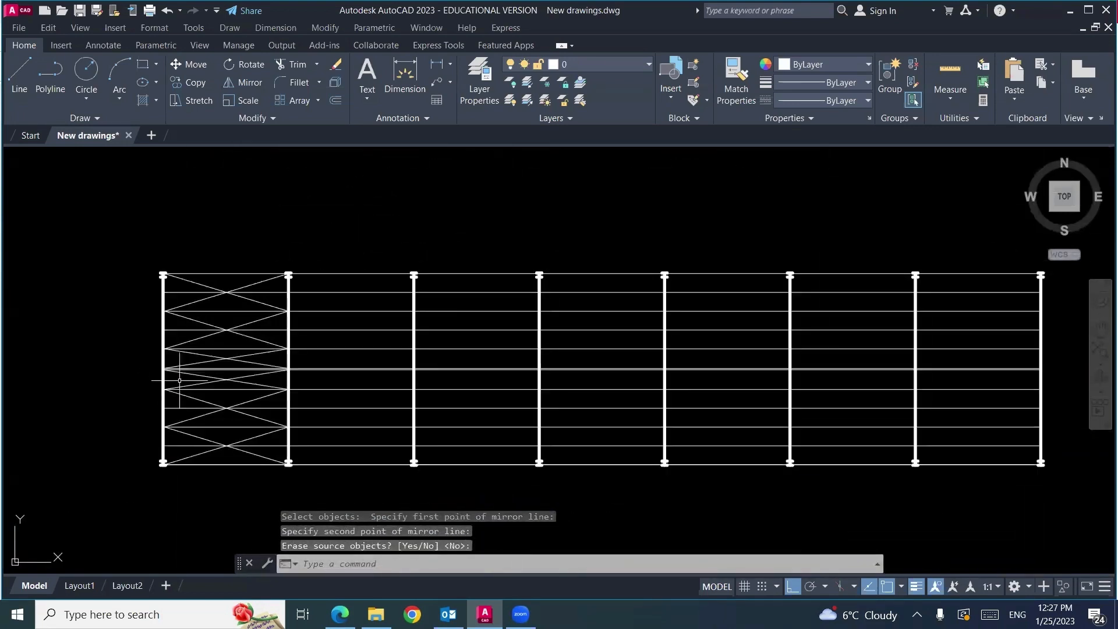
{"action": "key", "text": "Escape"}
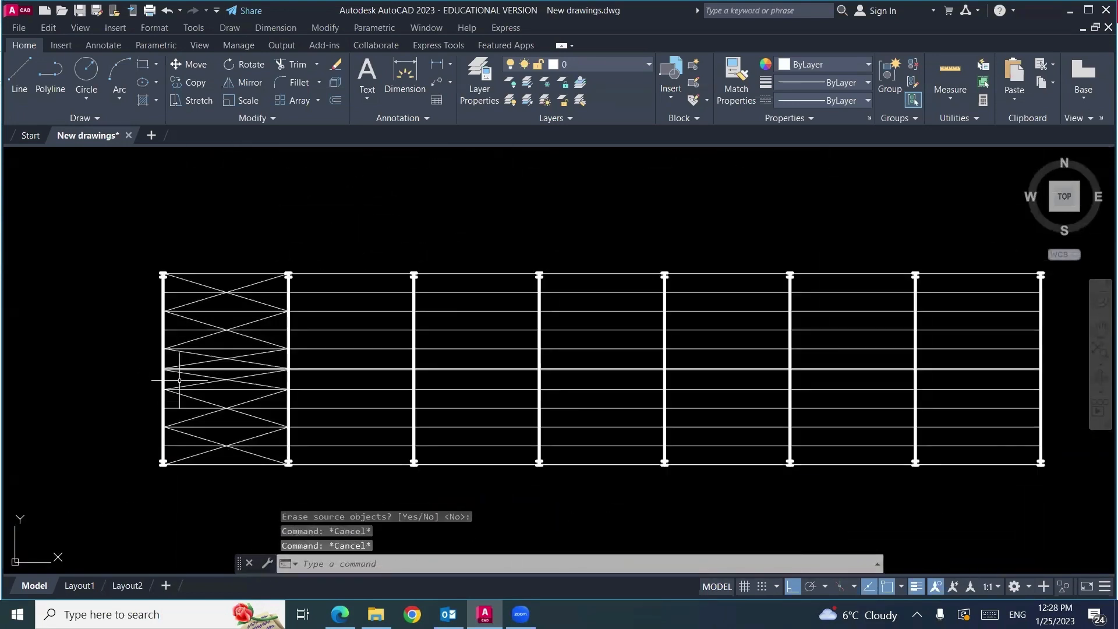
{"action": "key", "text": "Return"}
{"action": "left_click", "coordinate": [251, 300]}
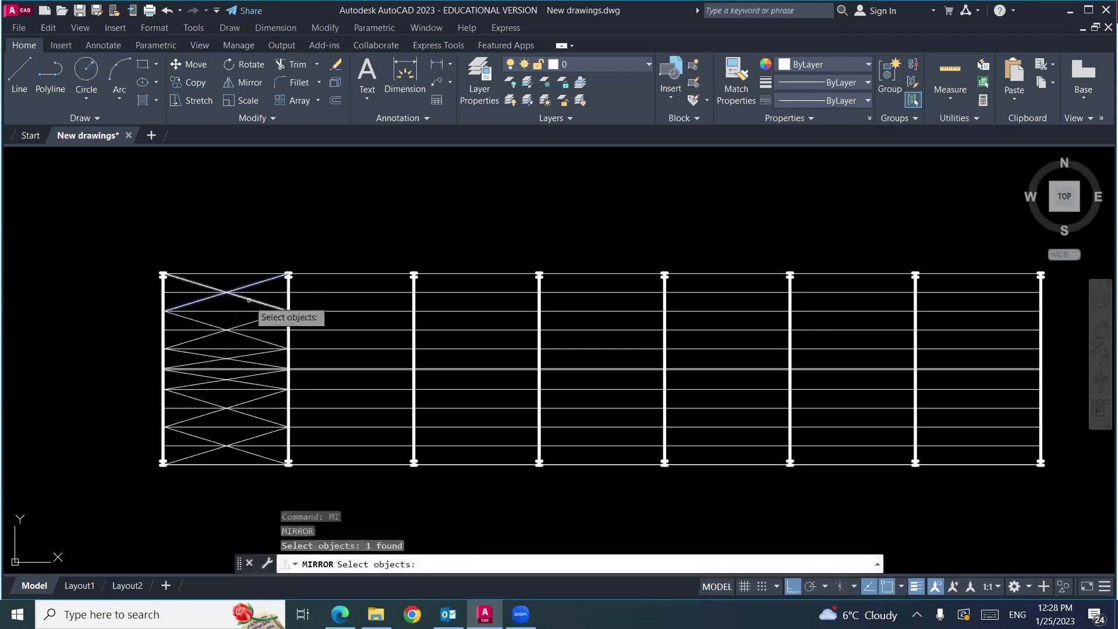
{"action": "left_click", "coordinate": [258, 310]}
{"action": "left_click", "coordinate": [261, 318]}
{"action": "left_click", "coordinate": [261, 341]}
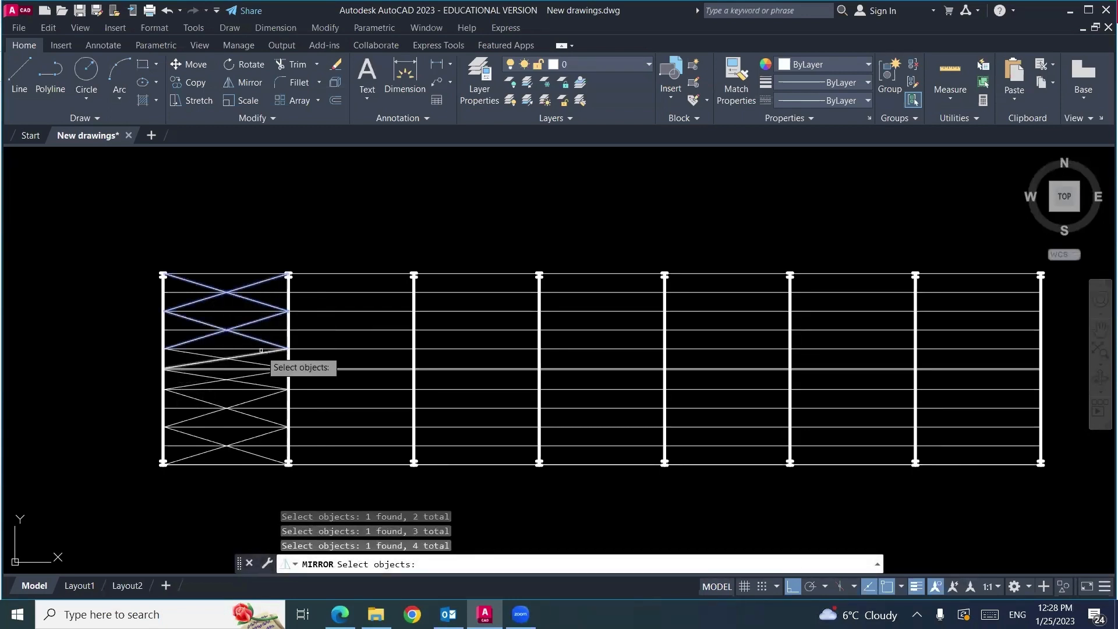
{"action": "left_click", "coordinate": [258, 374]}
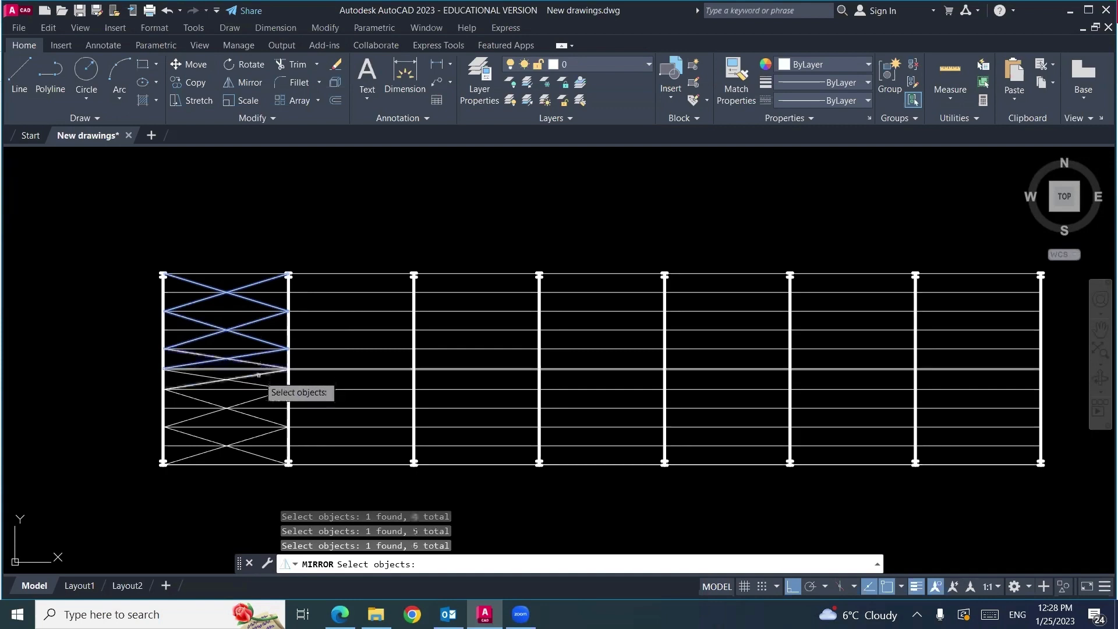
{"action": "left_click", "coordinate": [259, 398]}
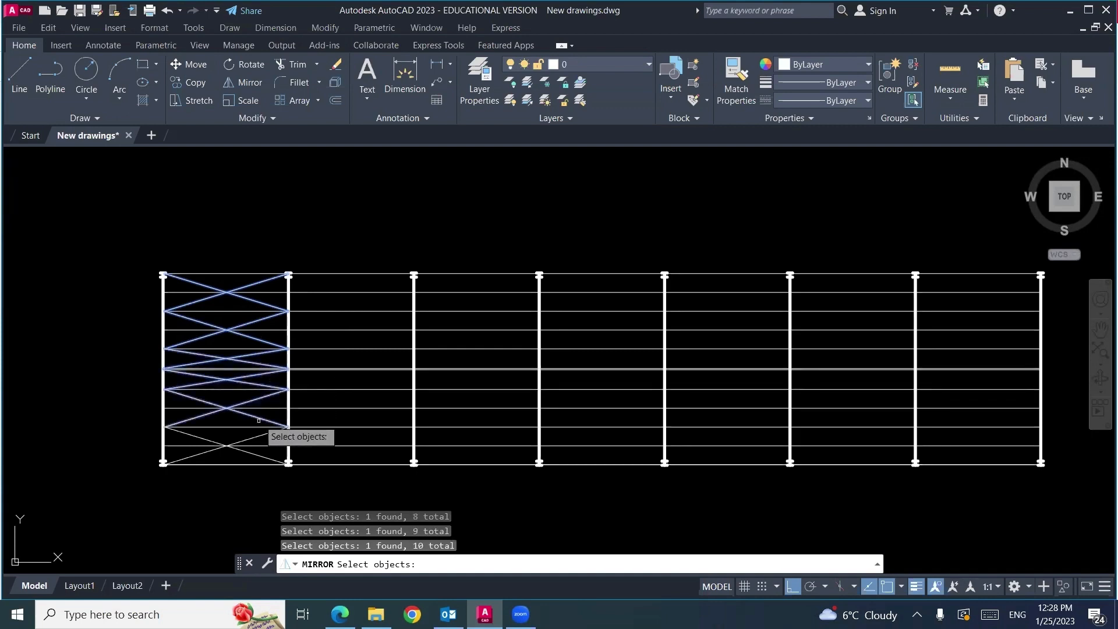
{"action": "left_click", "coordinate": [258, 436]}
{"action": "key", "text": "Return"}
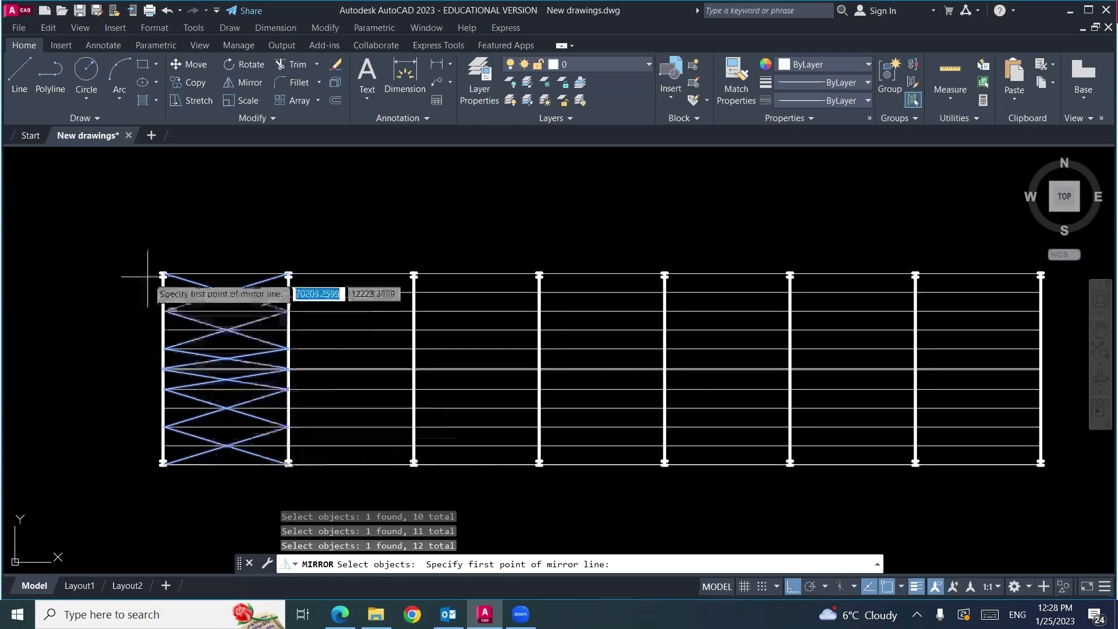
{"action": "scroll", "coordinate": [175, 287], "scroll_direction": "up", "scroll_amount": 12}
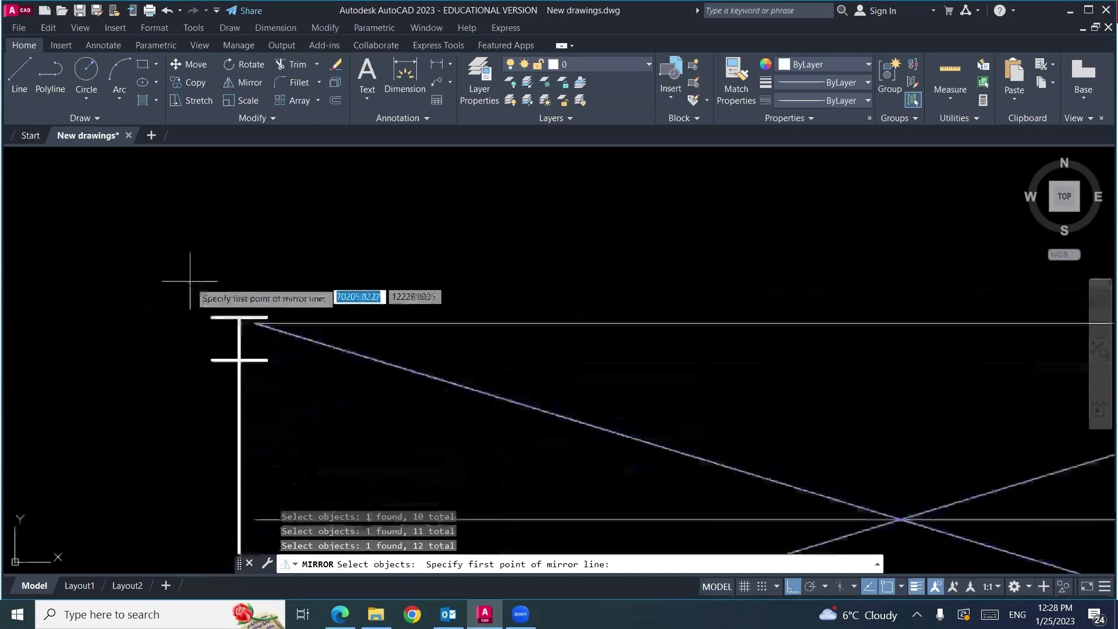
{"action": "left_click", "coordinate": [248, 315]}
{"action": "scroll", "coordinate": [112, 332], "scroll_direction": "down", "scroll_amount": 10}
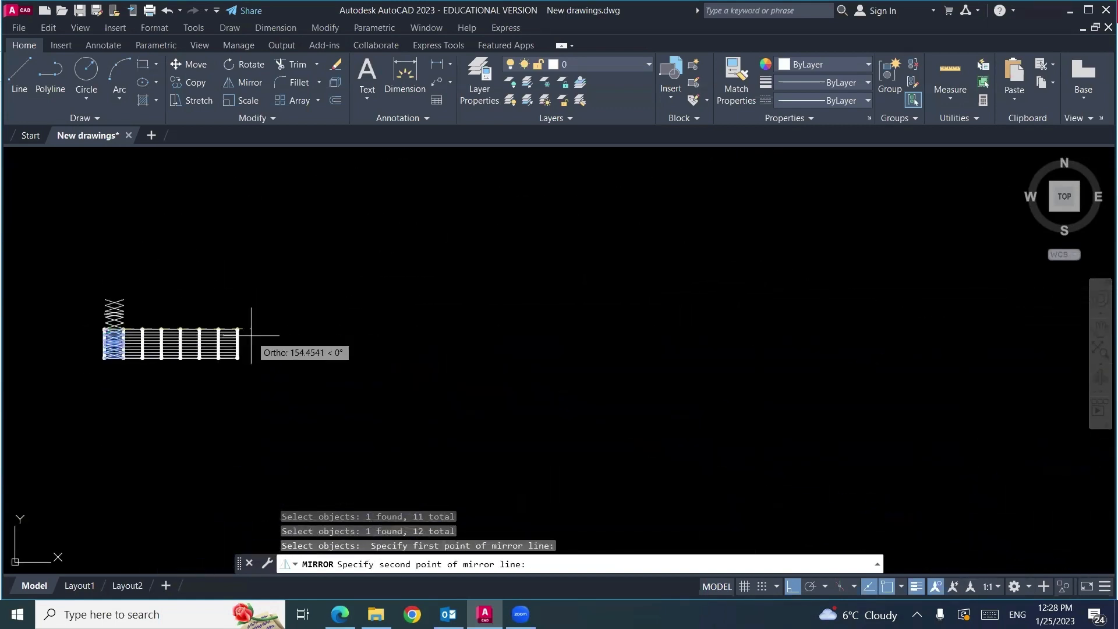
{"action": "scroll", "coordinate": [226, 332], "scroll_direction": "up", "scroll_amount": 4}
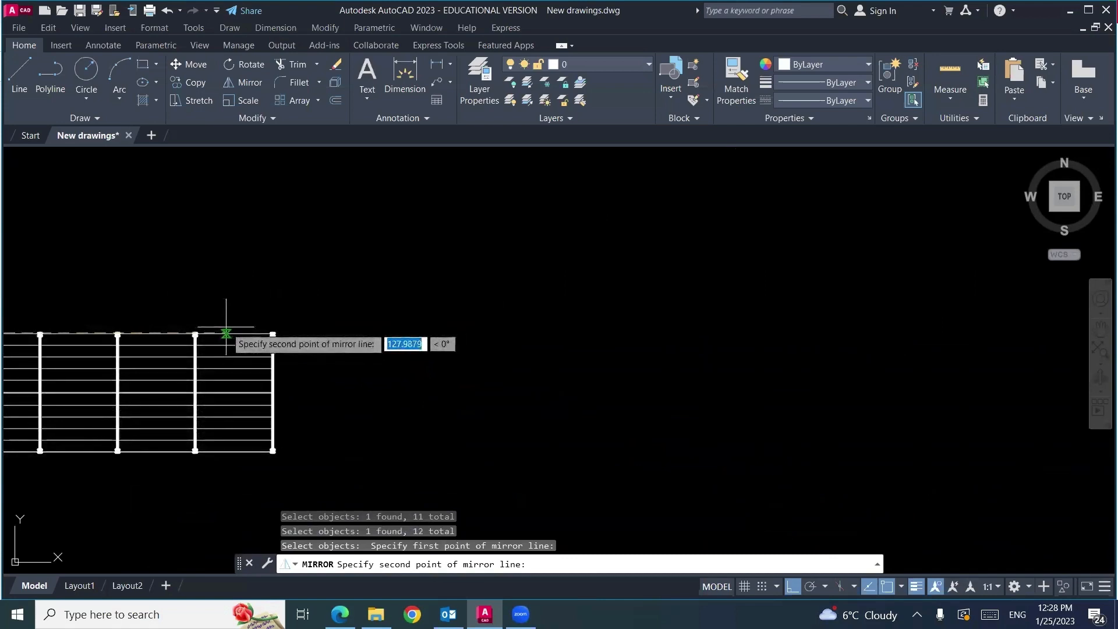
{"action": "scroll", "coordinate": [226, 334], "scroll_direction": "up", "scroll_amount": 8}
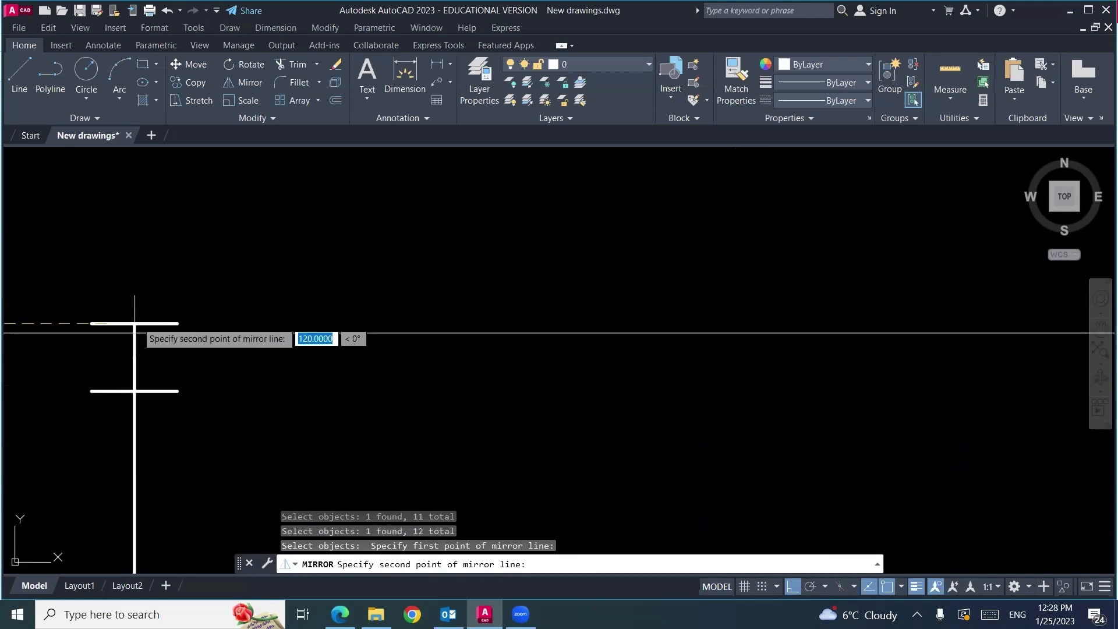
{"action": "left_click", "coordinate": [134, 332]}
{"action": "key", "text": "Escape"}
{"action": "key", "text": "Escape"}
{"action": "key", "text": "Escape"}
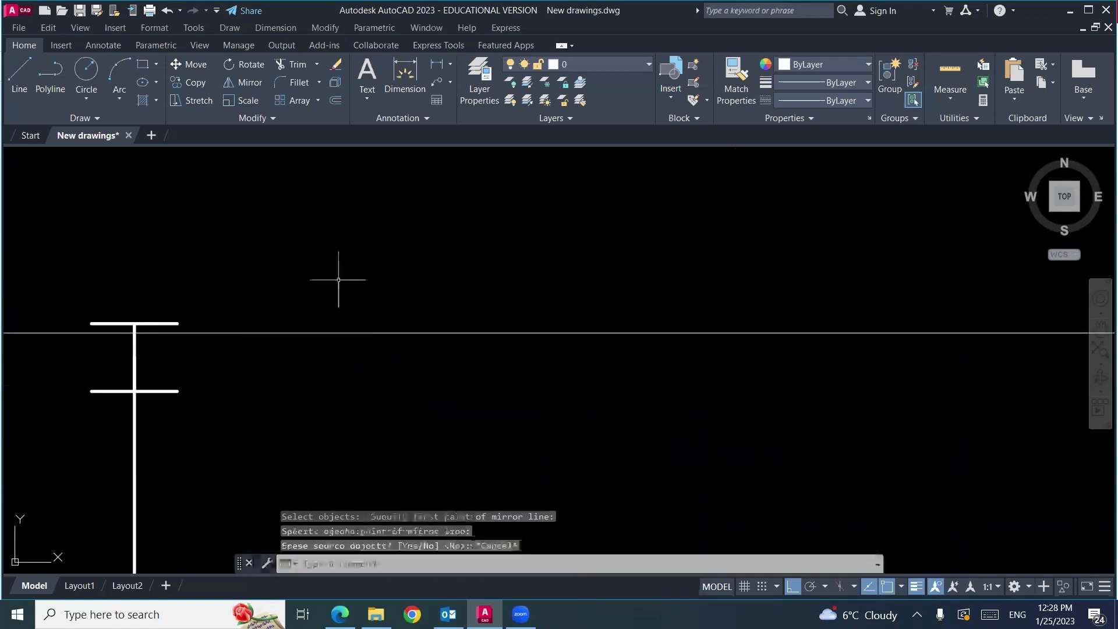
Step: Copy the first bay's twelve bracing diagonals into the last bay, using the column's outer flange midpoint as base point
{"action": "scroll", "coordinate": [499, 299], "scroll_direction": "down", "scroll_amount": 8}
{"action": "middle_click_drag", "start_coordinate": [222, 359], "coordinate": [343, 334]}
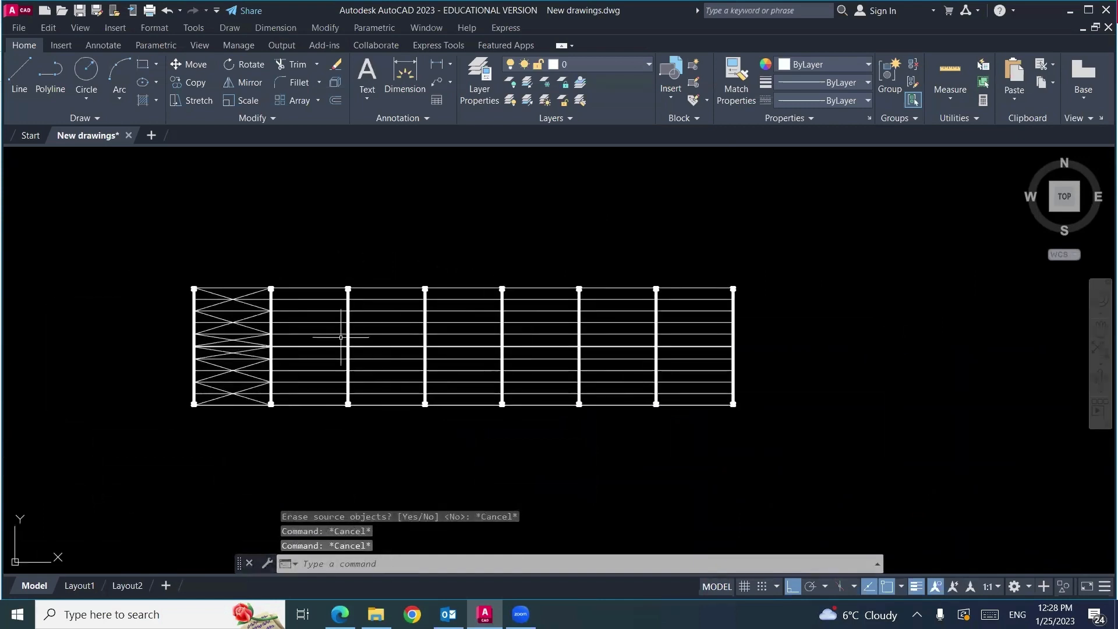
{"action": "scroll", "coordinate": [241, 307], "scroll_direction": "up", "scroll_amount": 2}
{"action": "type", "text": "ct "}
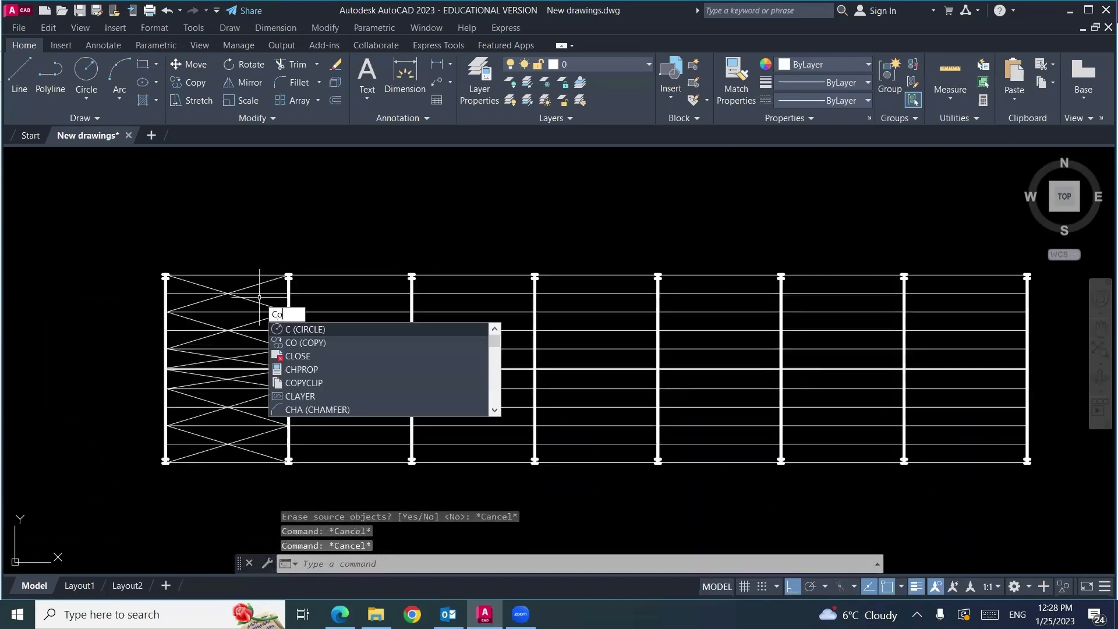
{"action": "type", "text": "o"}
{"action": "key", "text": "Return"}
{"action": "left_click", "coordinate": [261, 284]}
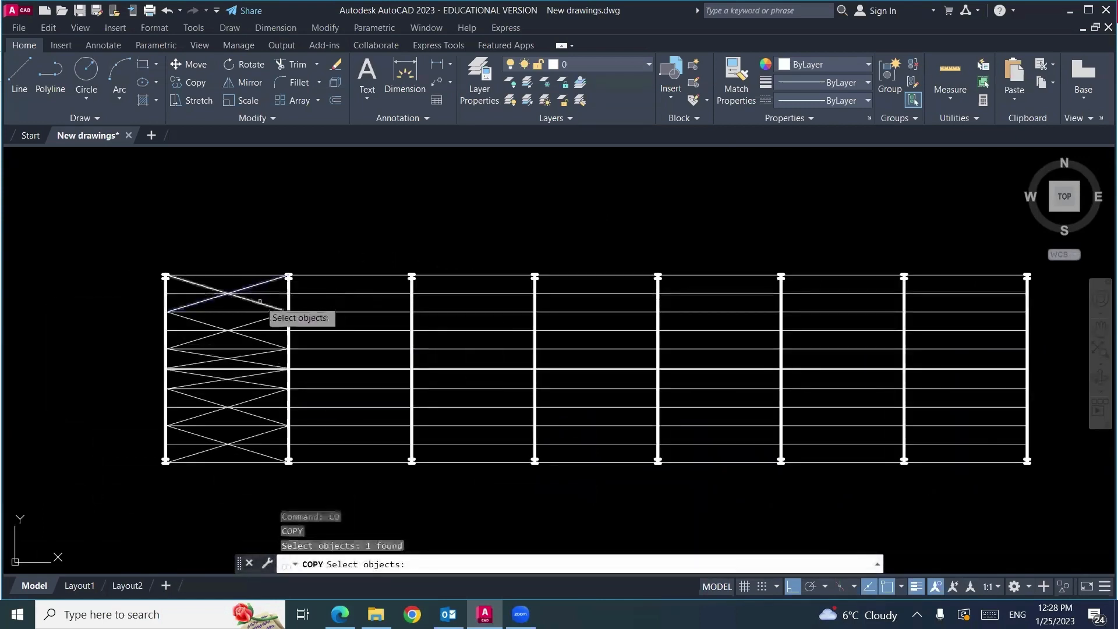
{"action": "left_click", "coordinate": [261, 303]}
{"action": "left_click", "coordinate": [261, 321]}
{"action": "left_click", "coordinate": [258, 341]}
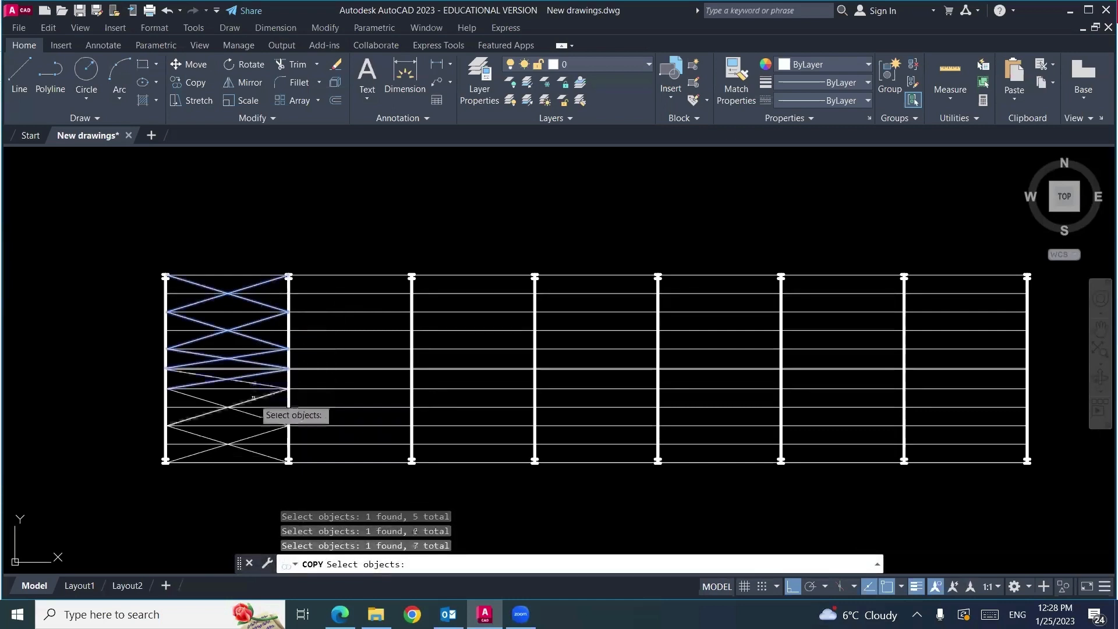
{"action": "left_click", "coordinate": [254, 413]}
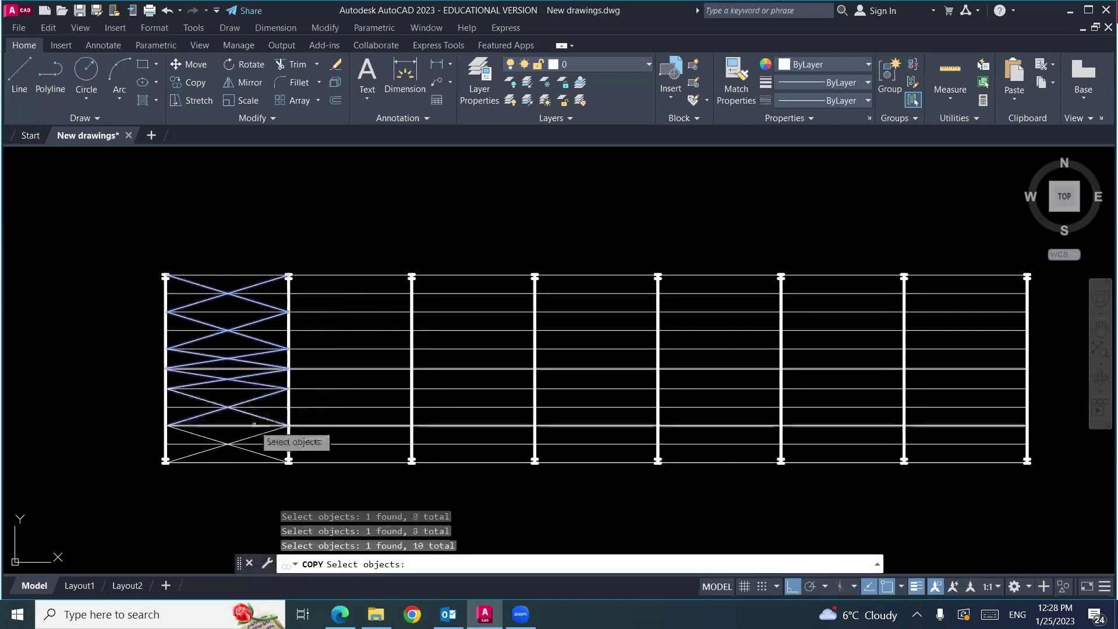
{"action": "left_click", "coordinate": [254, 453]}
{"action": "key", "text": "Return"}
{"action": "scroll", "coordinate": [262, 443], "scroll_direction": "up", "scroll_amount": 6}
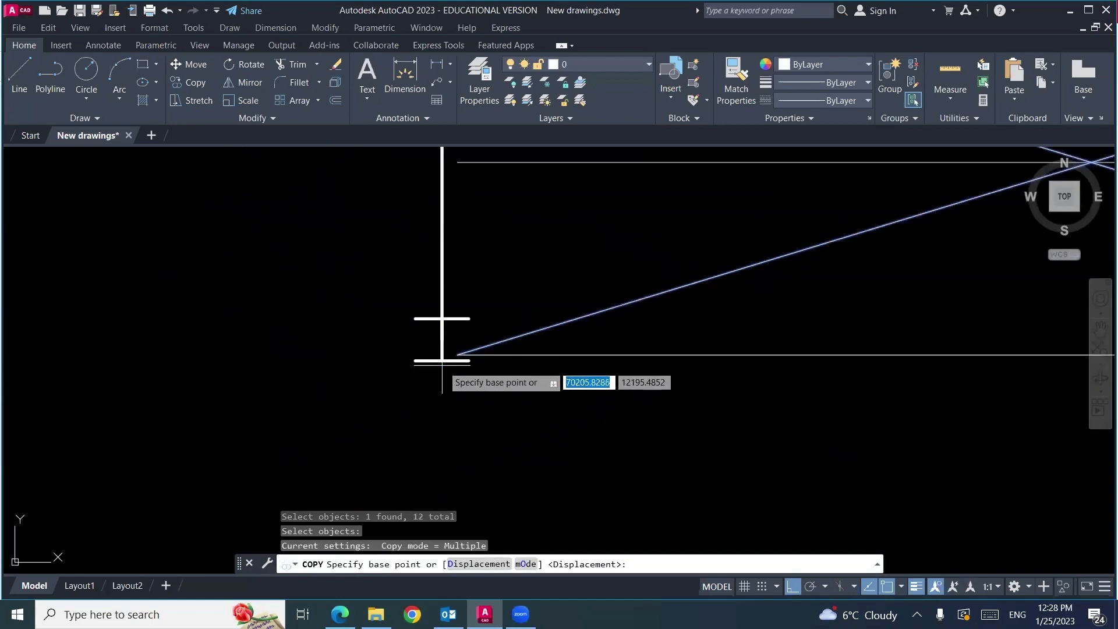
{"action": "left_click", "coordinate": [442, 362]}
{"action": "scroll", "coordinate": [180, 363], "scroll_direction": "down", "scroll_amount": 6}
{"action": "scroll", "coordinate": [600, 400], "scroll_direction": "down", "scroll_amount": 2}
{"action": "scroll", "coordinate": [477, 384], "scroll_direction": "up", "scroll_amount": 7}
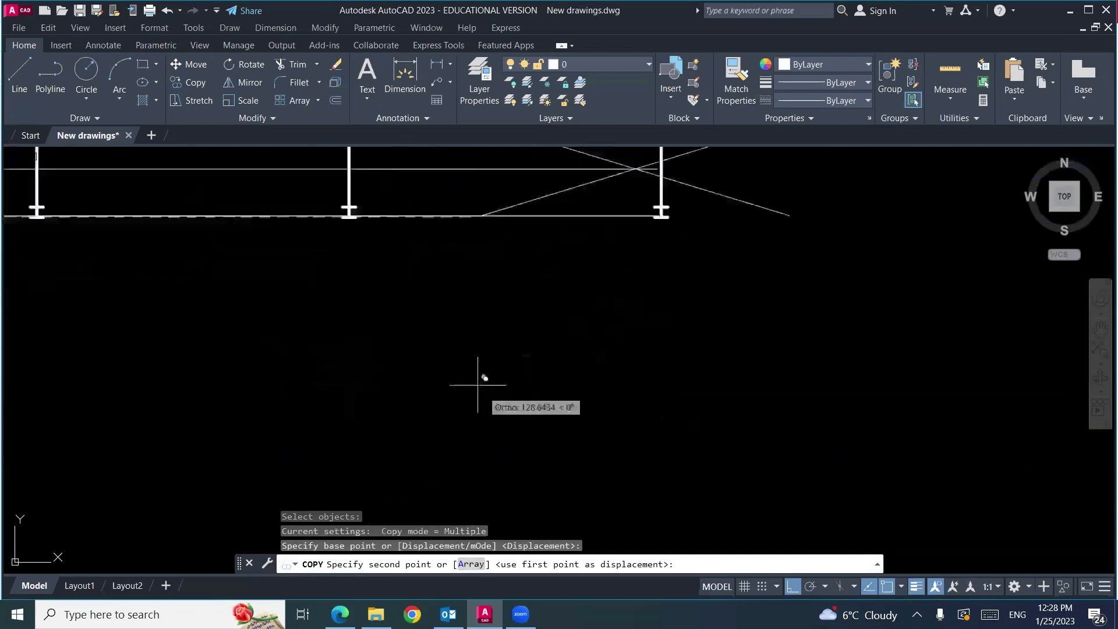
{"action": "scroll", "coordinate": [478, 385], "scroll_direction": "up", "scroll_amount": 2}
{"action": "middle_click_drag", "start_coordinate": [386, 233], "coordinate": [419, 404]}
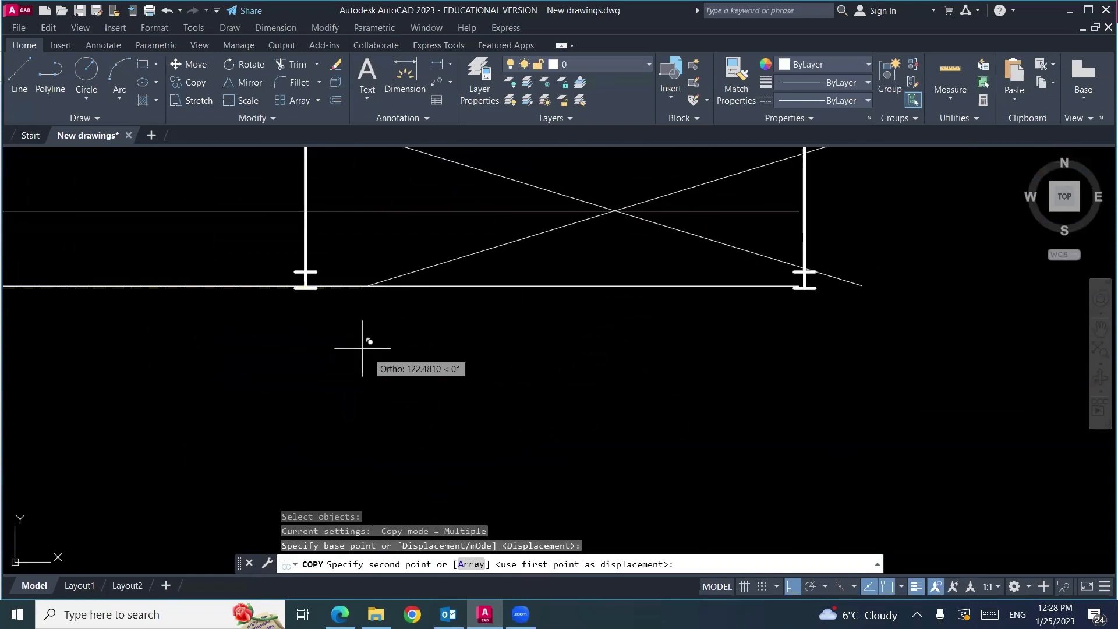
{"action": "left_click", "coordinate": [307, 288]}
{"action": "key", "text": "Escape"}
Step: Assign the DASHED linetype to the four diagonals of the two uppermost crosses in the first bay
{"action": "scroll", "coordinate": [450, 407], "scroll_direction": "down", "scroll_amount": 5}
{"action": "middle_click_drag", "start_coordinate": [375, 414], "coordinate": [568, 396]}
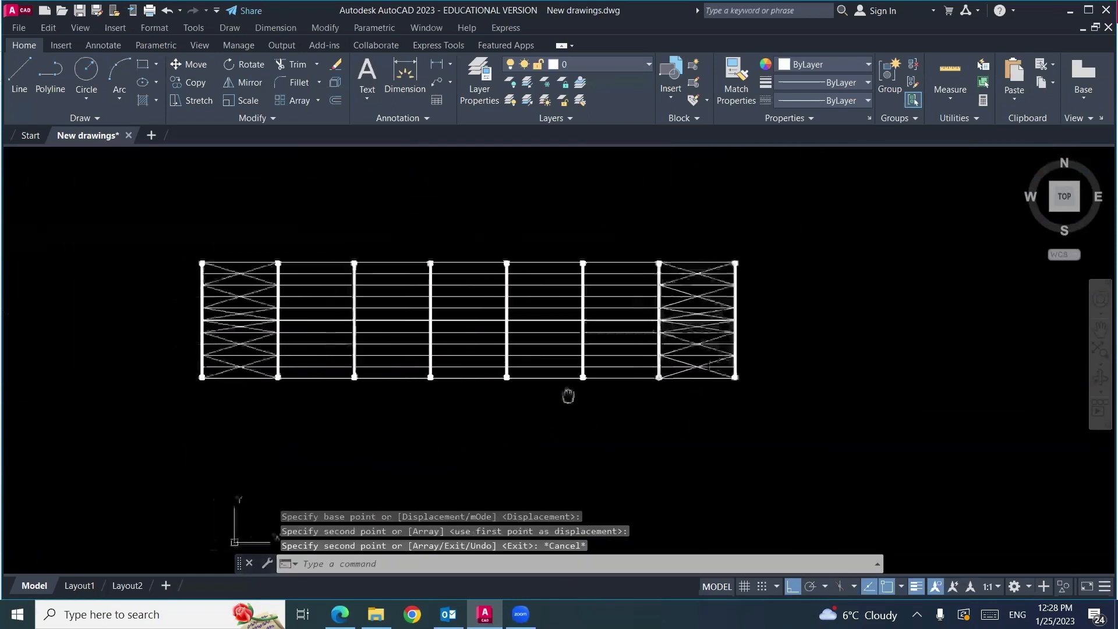
{"action": "scroll", "coordinate": [206, 272], "scroll_direction": "up", "scroll_amount": 6}
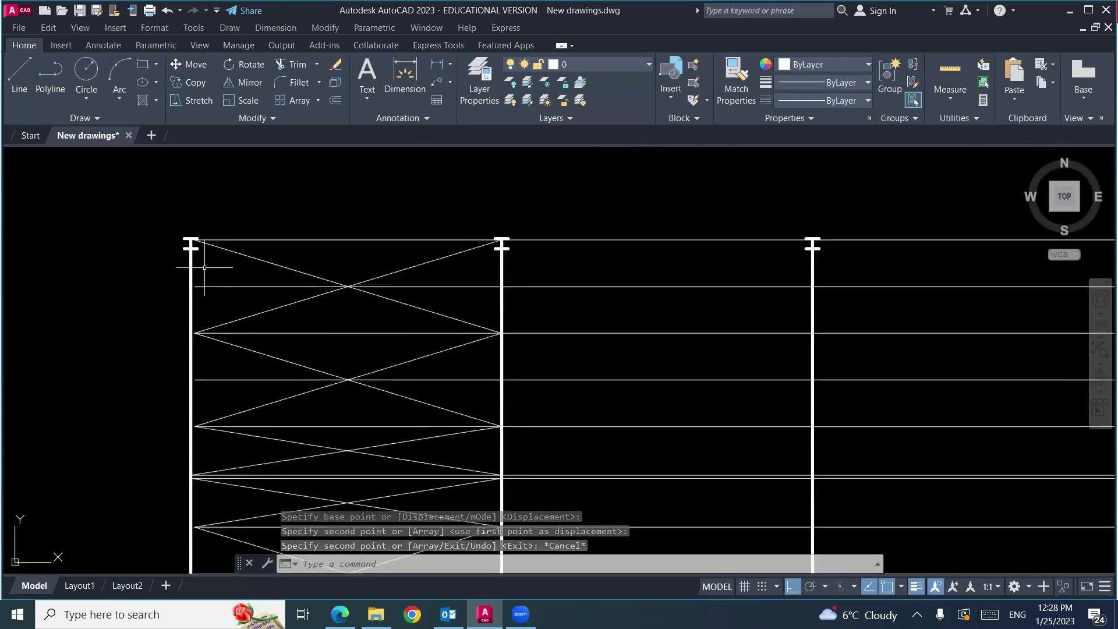
{"action": "left_click", "coordinate": [254, 257]}
{"action": "left_click", "coordinate": [286, 305]}
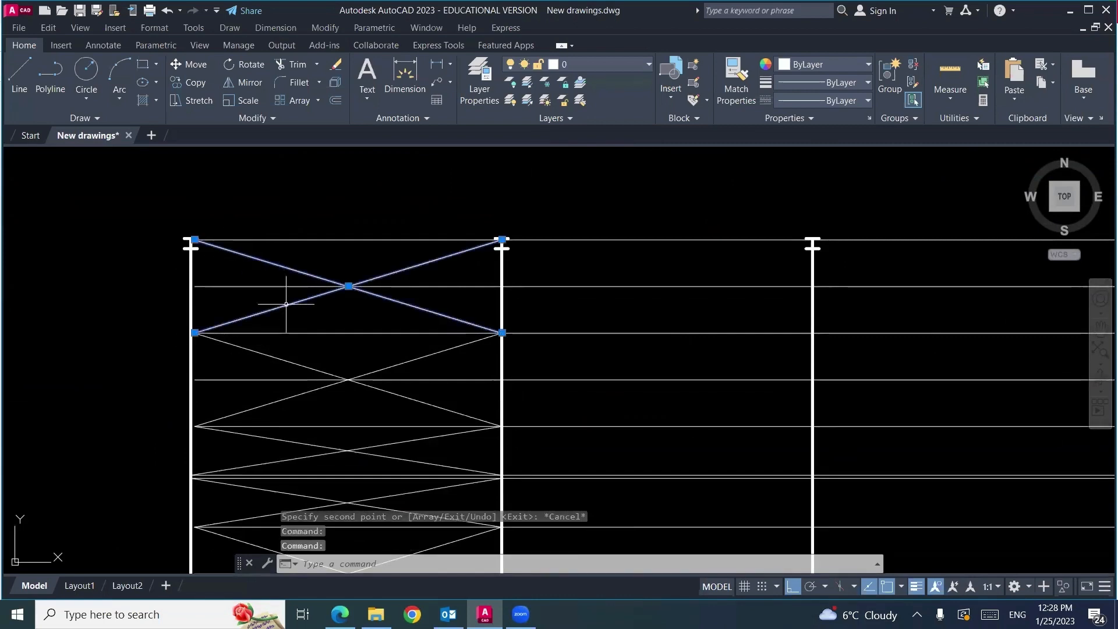
{"action": "left_click", "coordinate": [292, 361]}
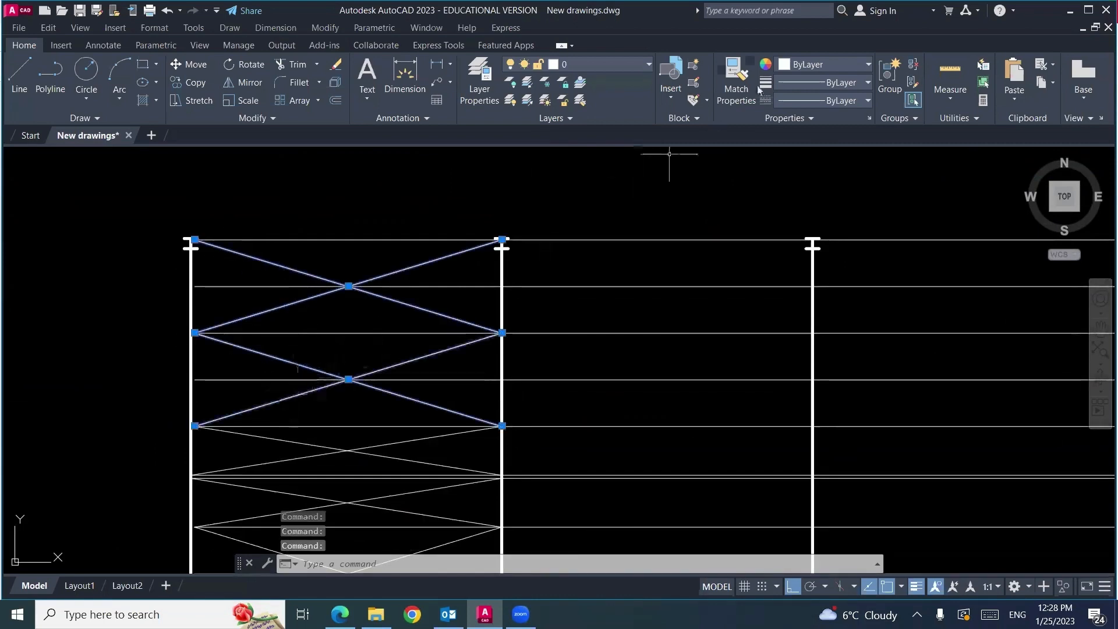
{"action": "left_click", "coordinate": [841, 98]}
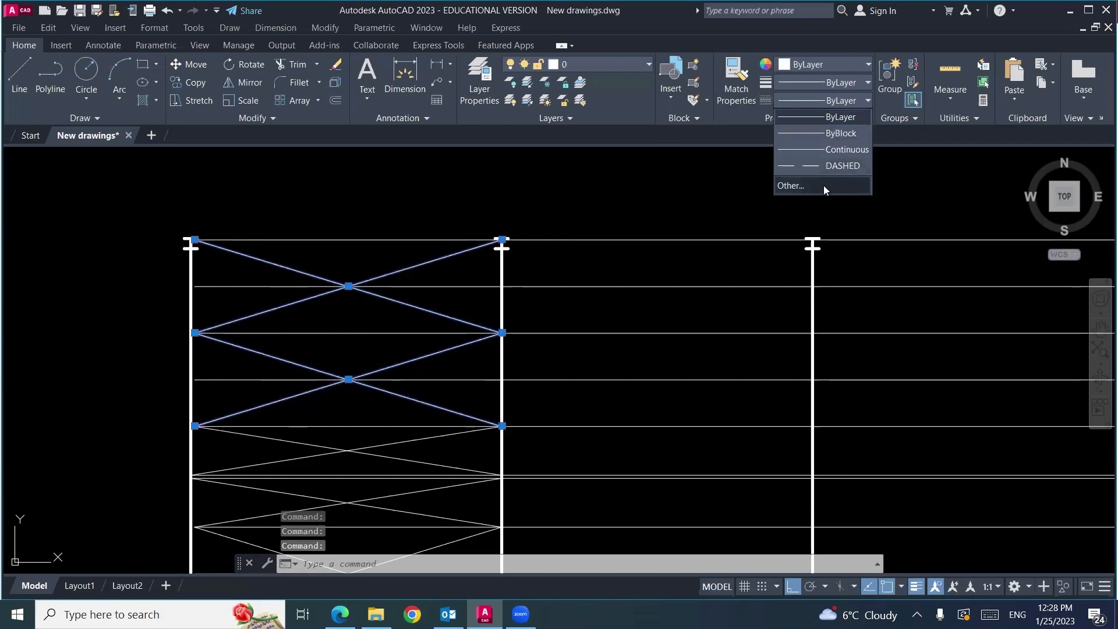
{"action": "left_click", "coordinate": [832, 169]}
{"action": "key", "text": "Escape"}
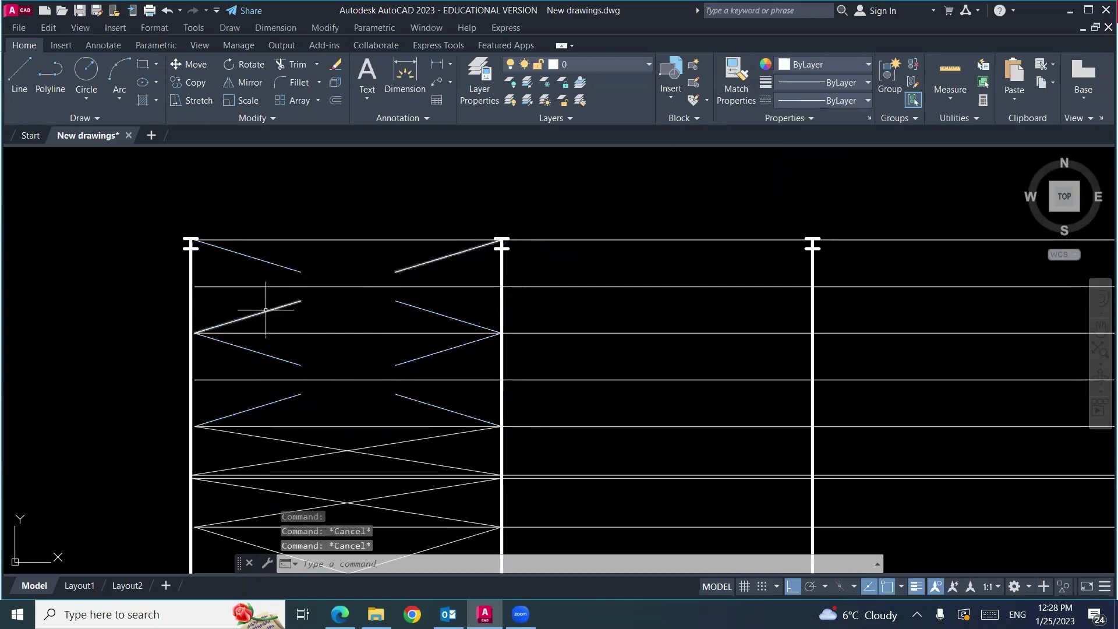
Step: Set the linetype scale of the rising diagonal in the first bay's uppermost cross to 0.2
{"action": "left_click", "coordinate": [451, 257]}
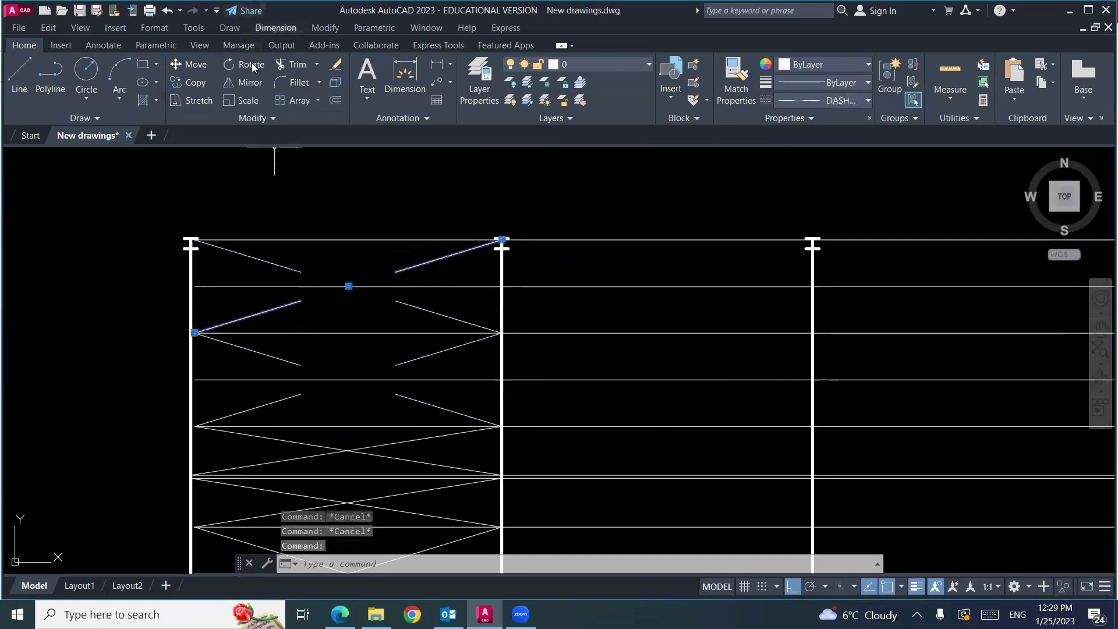
{"action": "left_click", "coordinate": [325, 27]}
{"action": "left_click", "coordinate": [336, 45]}
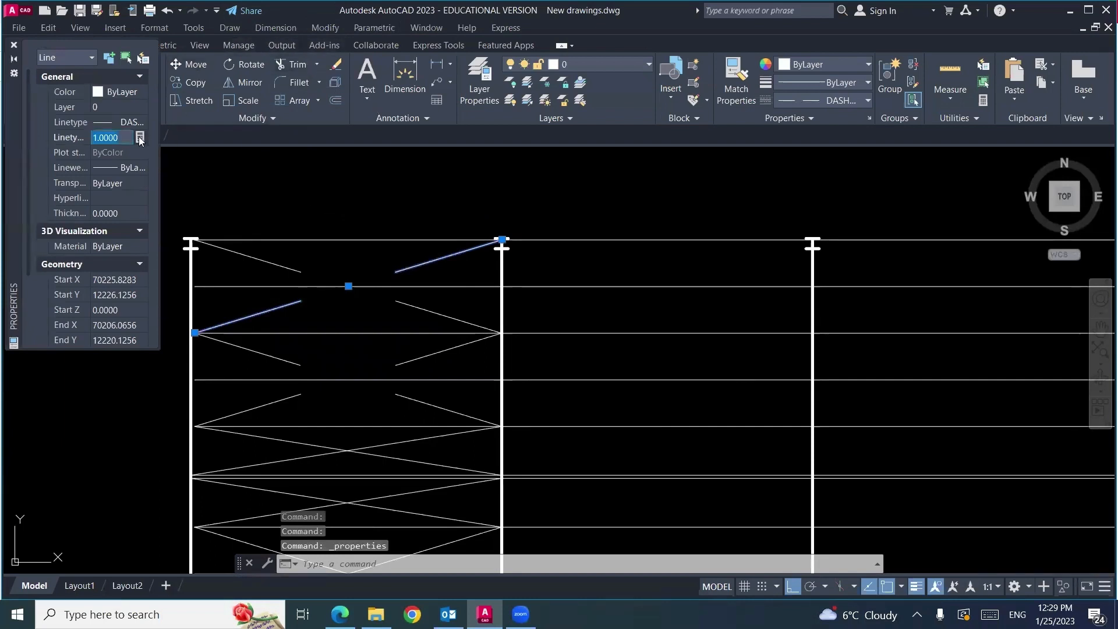
{"action": "key", "text": "Return"}
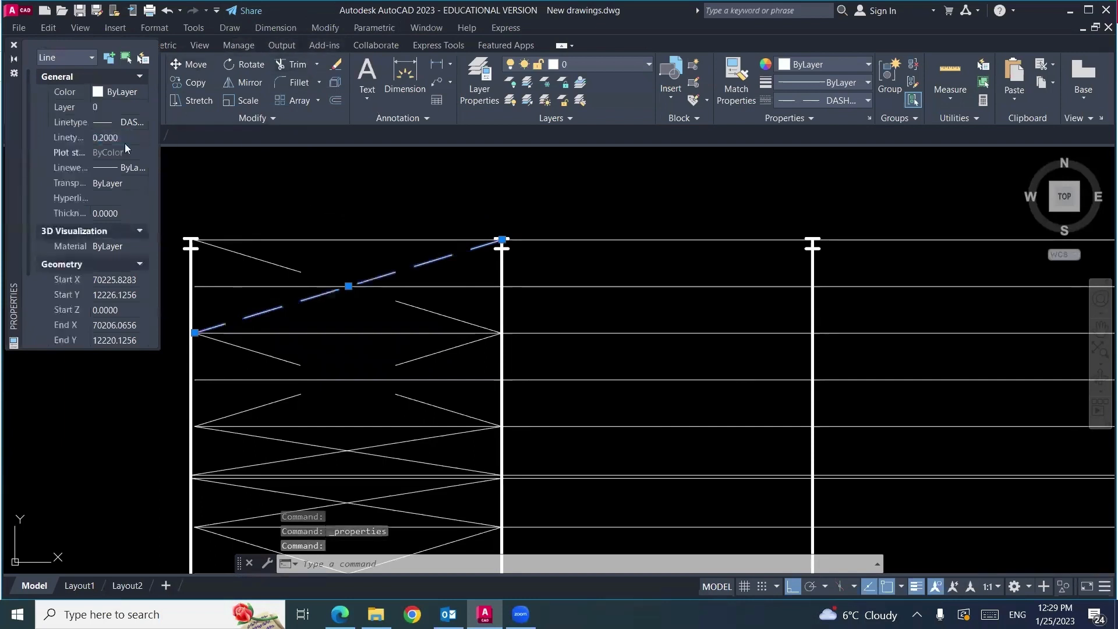
{"action": "left_click", "coordinate": [14, 46]}
{"action": "key", "text": "Escape"}
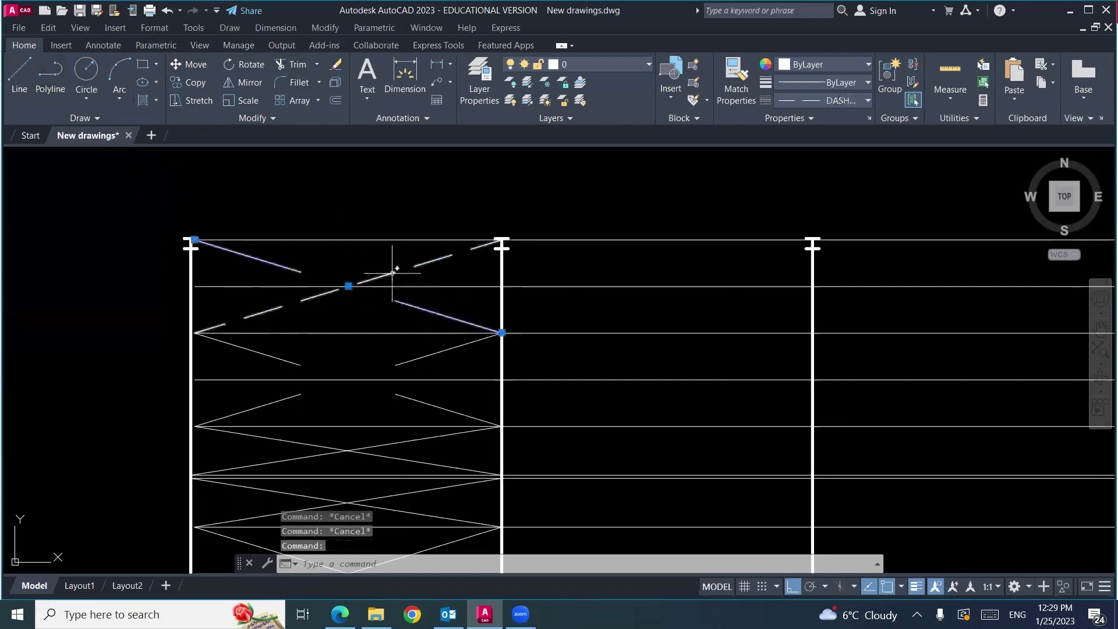
Step: Match the properties of the finely dashed diagonal onto the other diagonal of the first bay's uppermost cross
{"action": "key", "text": "Escape"}
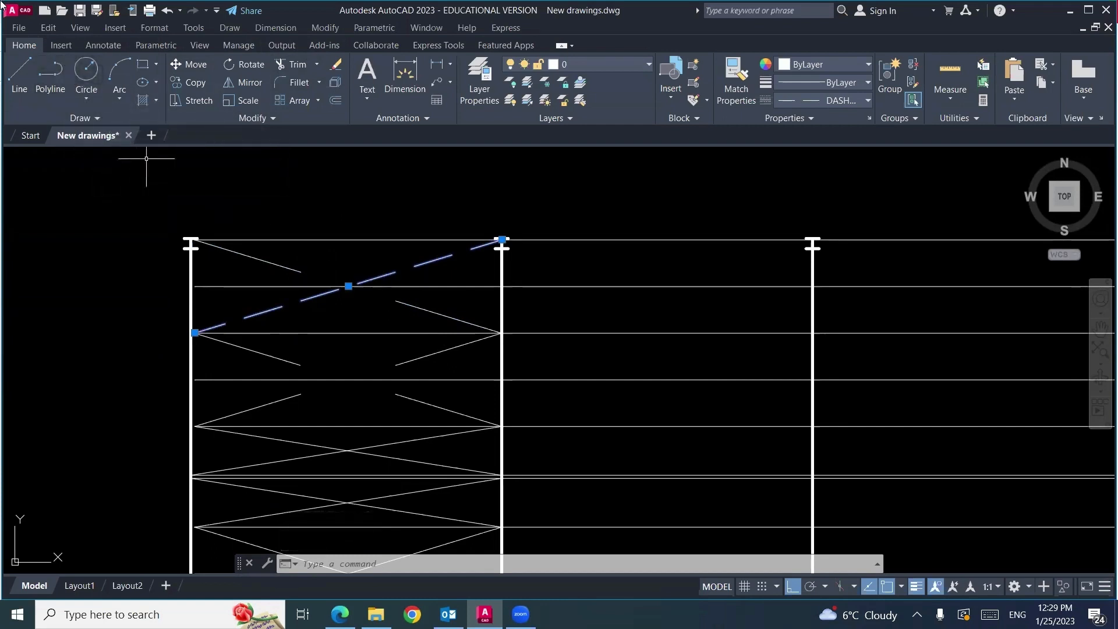
{"action": "left_click", "coordinate": [335, 66]}
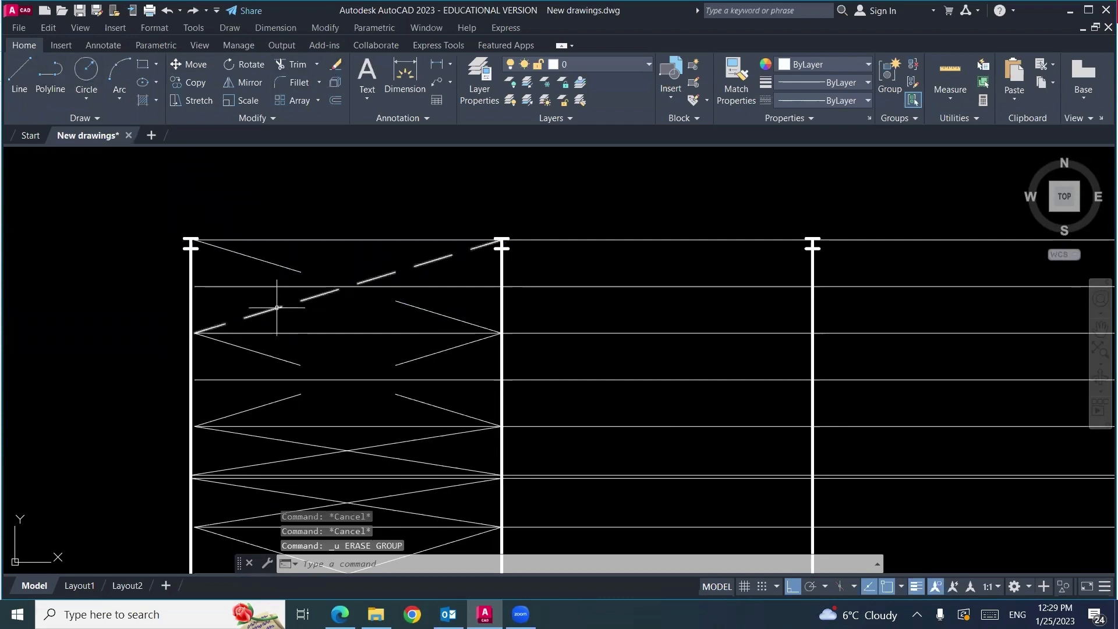
{"action": "left_click", "coordinate": [276, 307]}
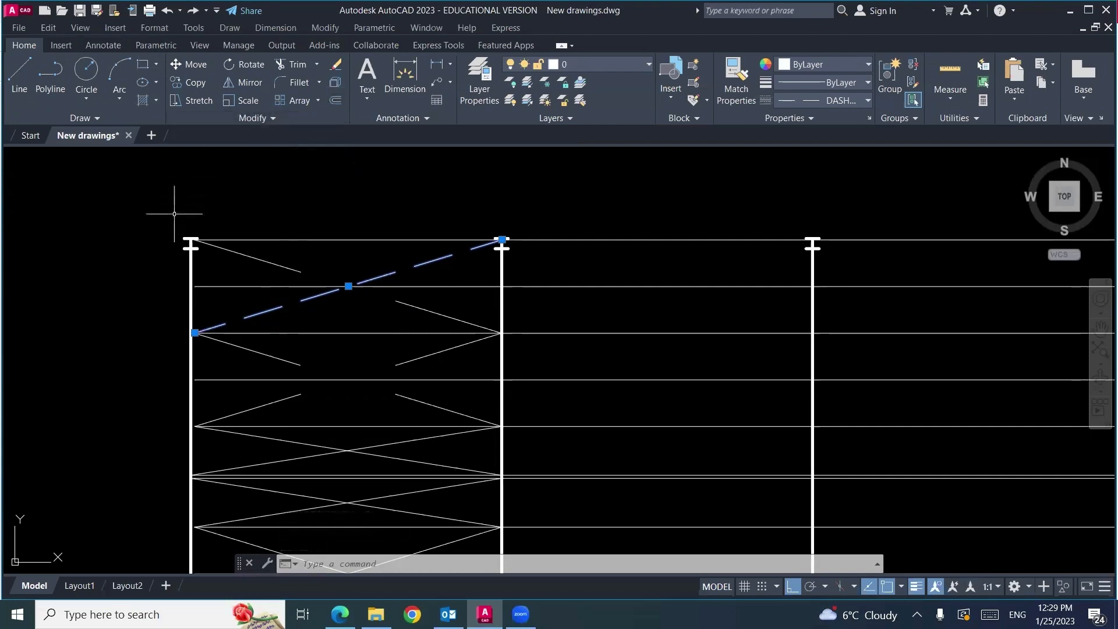
{"action": "key", "text": "Return"}
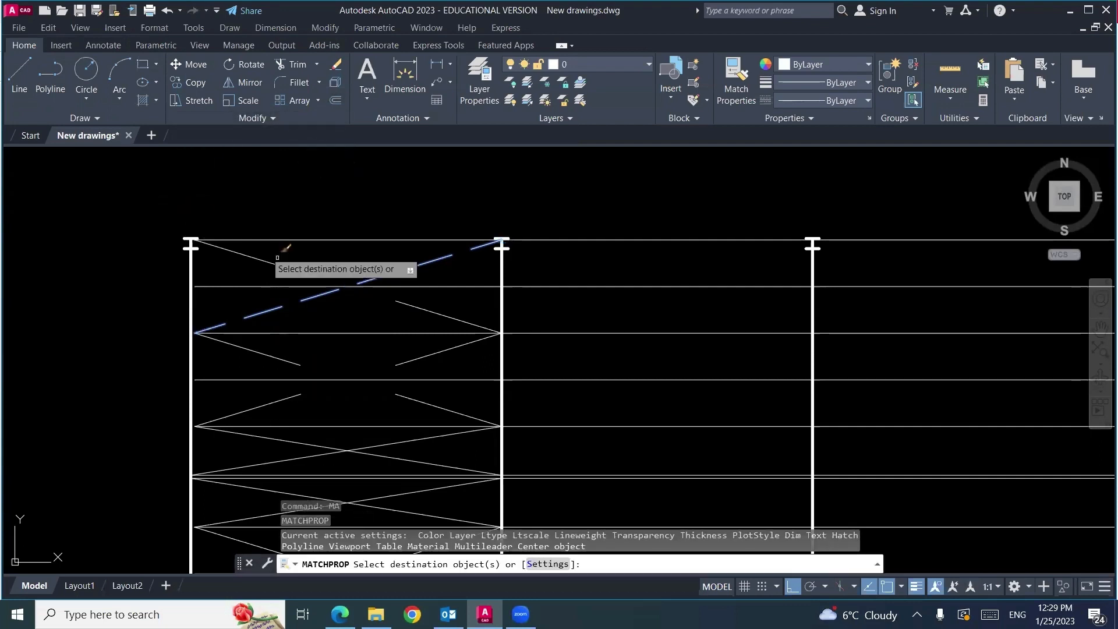
{"action": "left_click", "coordinate": [299, 272]}
{"action": "key", "text": "Escape"}
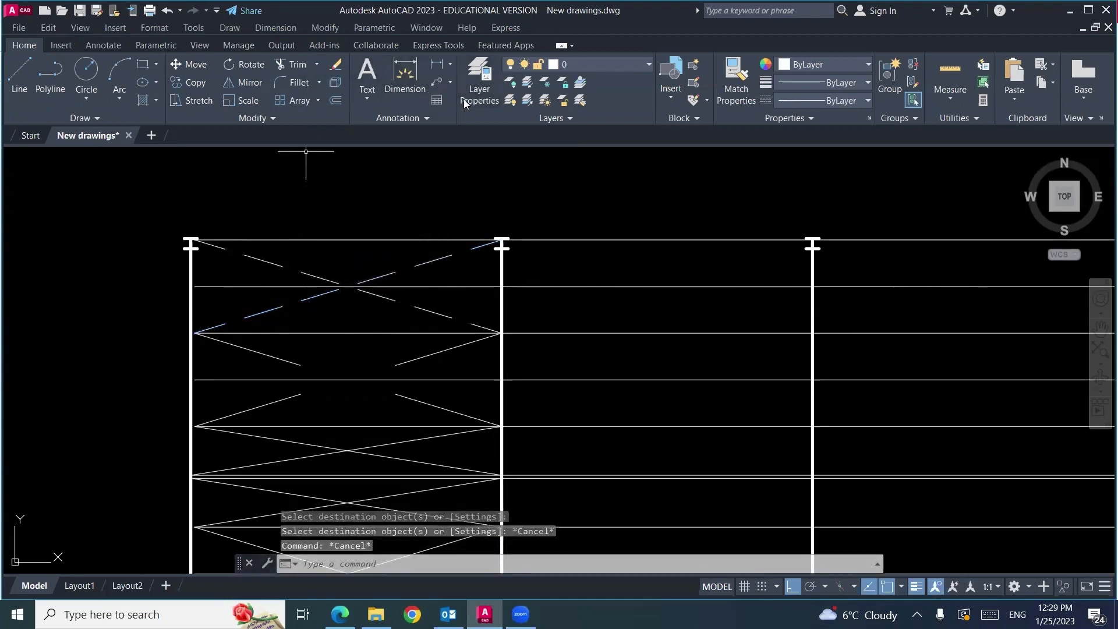
{"action": "key", "text": "Escape"}
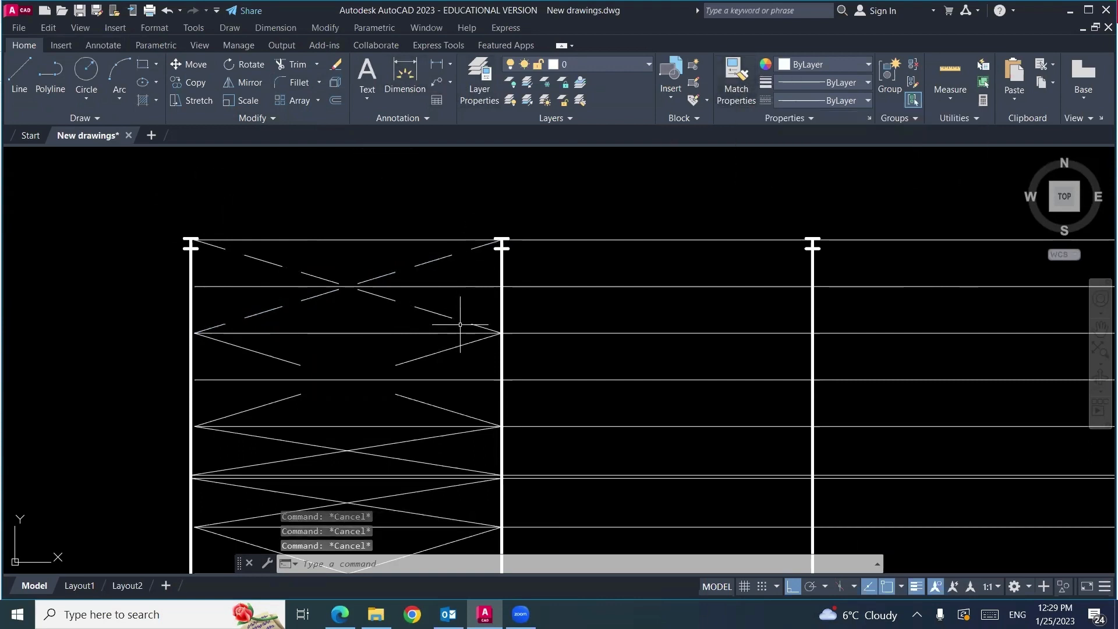
{"action": "middle_click_drag", "start_coordinate": [460, 324], "coordinate": [462, 280]}
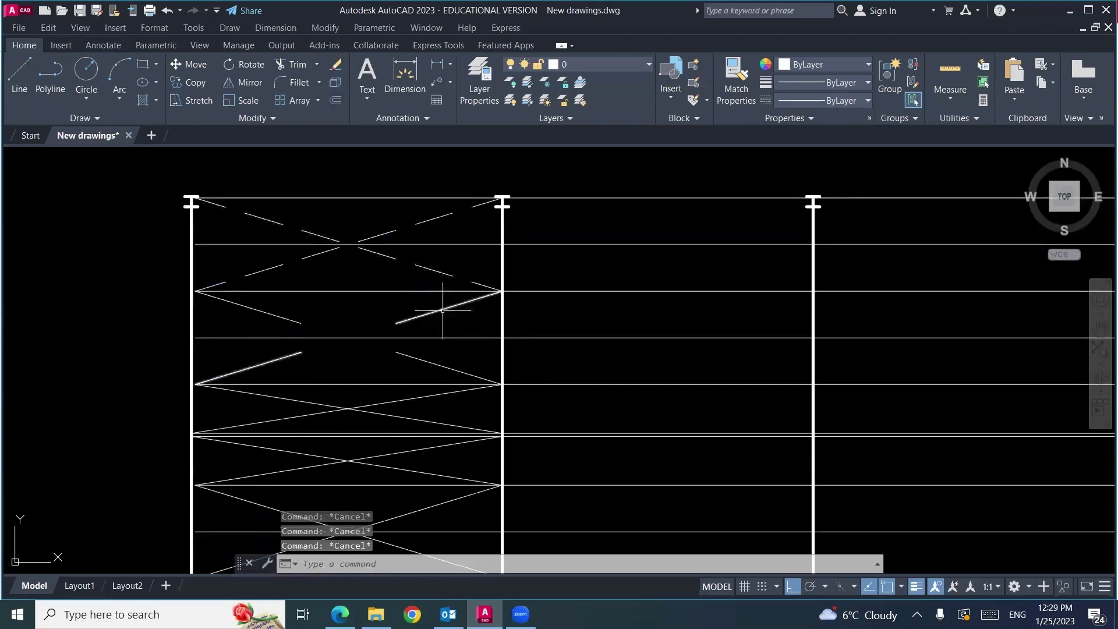
Step: Match the properties of the falling diagonal in the first bay's uppermost cross onto the diagonals of the second and third crosses
{"action": "left_click", "coordinate": [433, 271]}
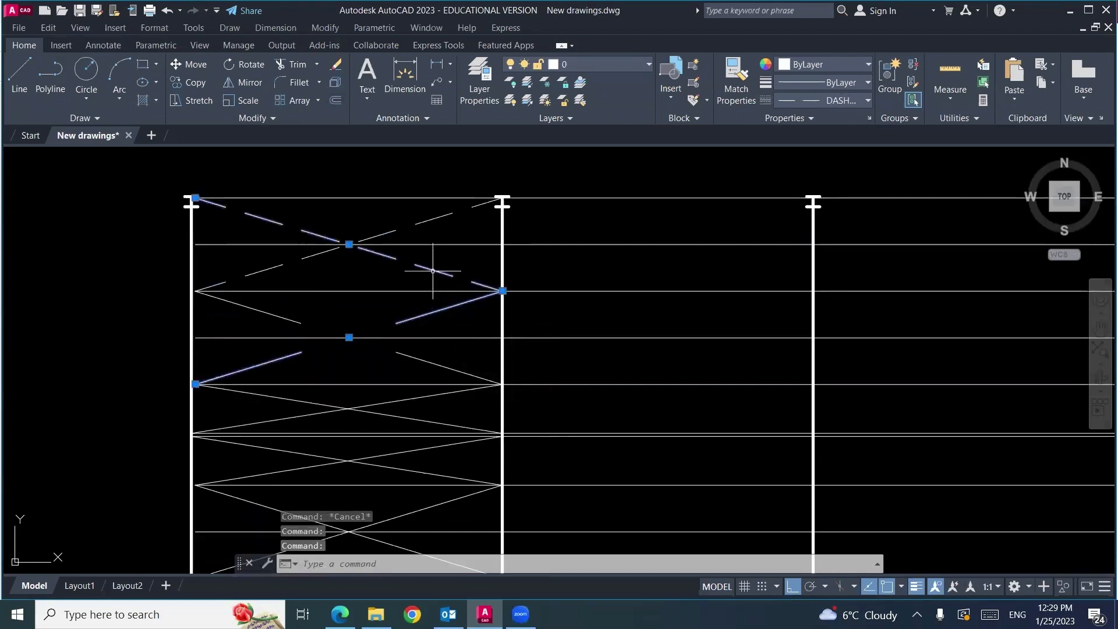
{"action": "key", "text": "Escape"}
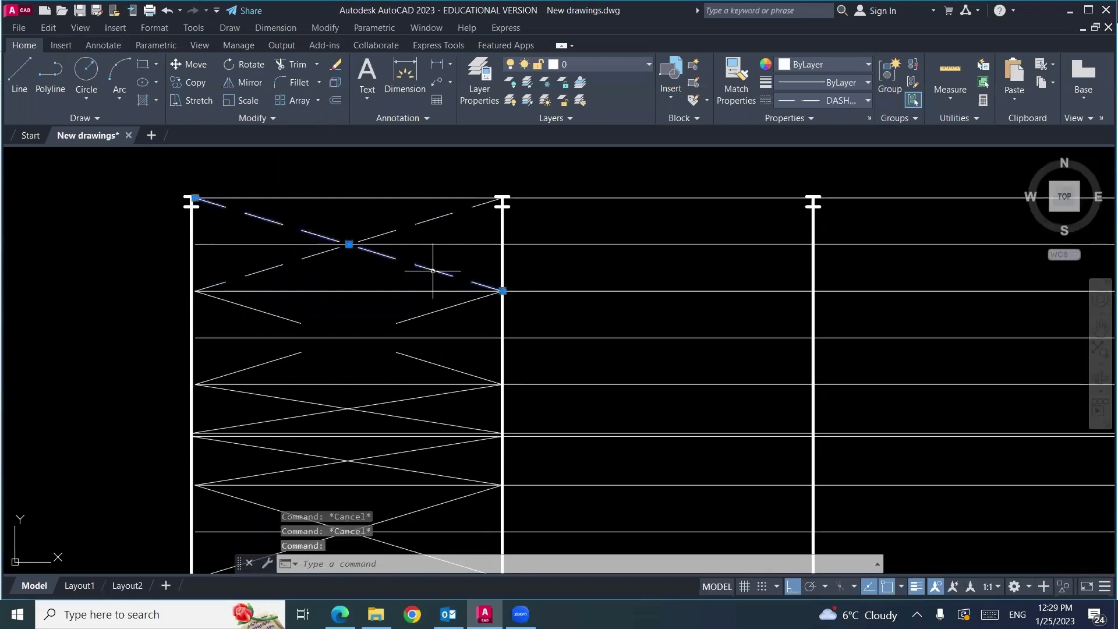
{"action": "left_click", "coordinate": [736, 88]}
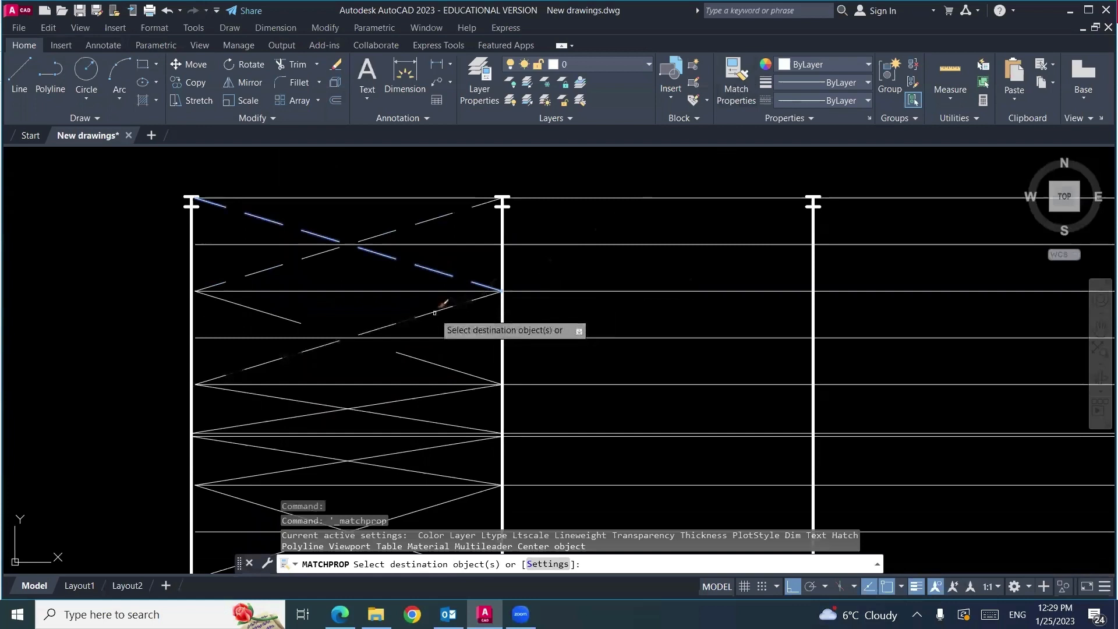
{"action": "left_click", "coordinate": [286, 318]}
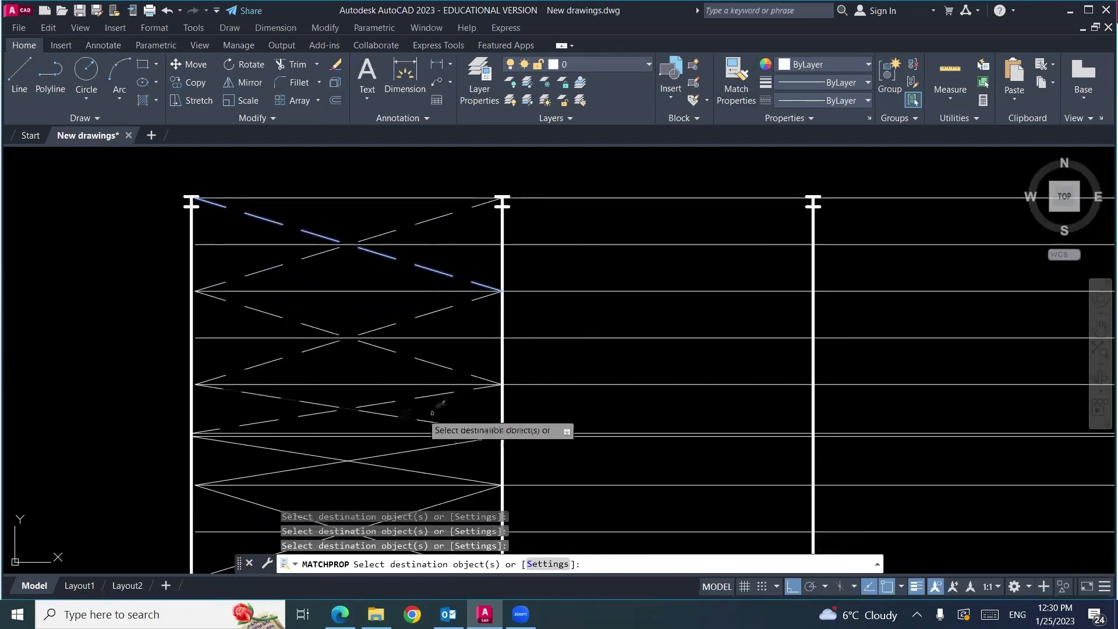
{"action": "left_click", "coordinate": [463, 427]}
Step: Match the same dashed properties onto the six diagonals of the three lower crosses in the first bay
{"action": "middle_click_drag", "start_coordinate": [463, 427], "coordinate": [451, 328]}
{"action": "left_click", "coordinate": [449, 338]}
{"action": "left_click", "coordinate": [441, 369]}
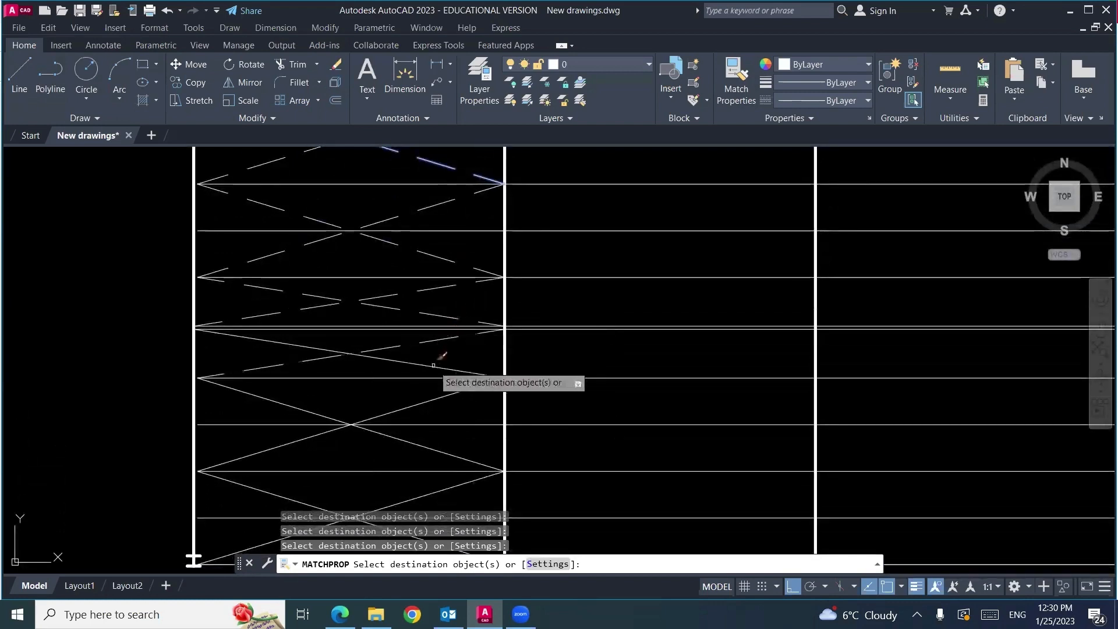
{"action": "left_click", "coordinate": [430, 402]}
{"action": "left_click", "coordinate": [443, 451]}
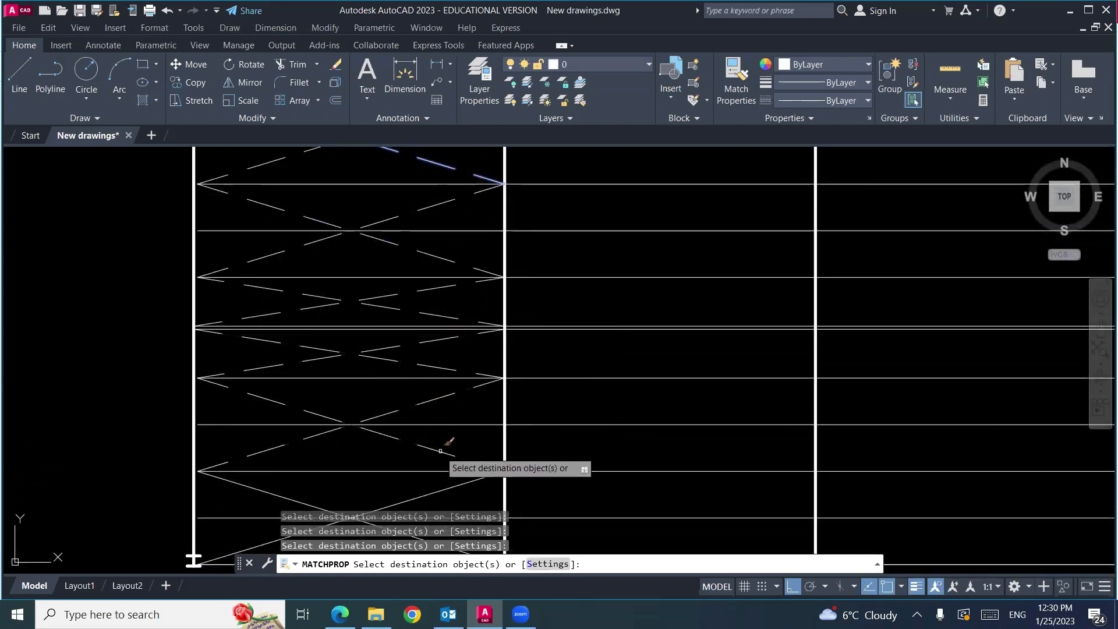
{"action": "middle_click_drag", "start_coordinate": [442, 451], "coordinate": [472, 287]}
{"action": "left_click", "coordinate": [475, 315]}
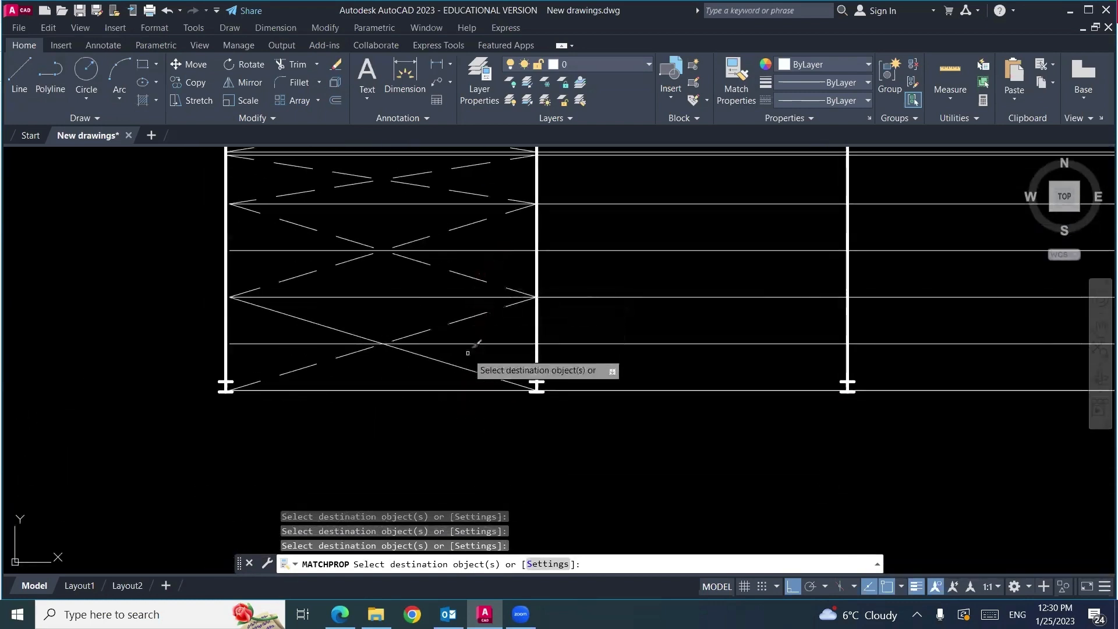
{"action": "left_click", "coordinate": [475, 369]}
{"action": "key", "text": "Escape"}
Step: Match the properties of the first bay's uppermost rising diagonal onto the six diagonals of the last bay's three upper crosses
{"action": "scroll", "coordinate": [438, 426], "scroll_direction": "down", "scroll_amount": 5}
{"action": "scroll", "coordinate": [474, 400], "scroll_direction": "up", "scroll_amount": 4}
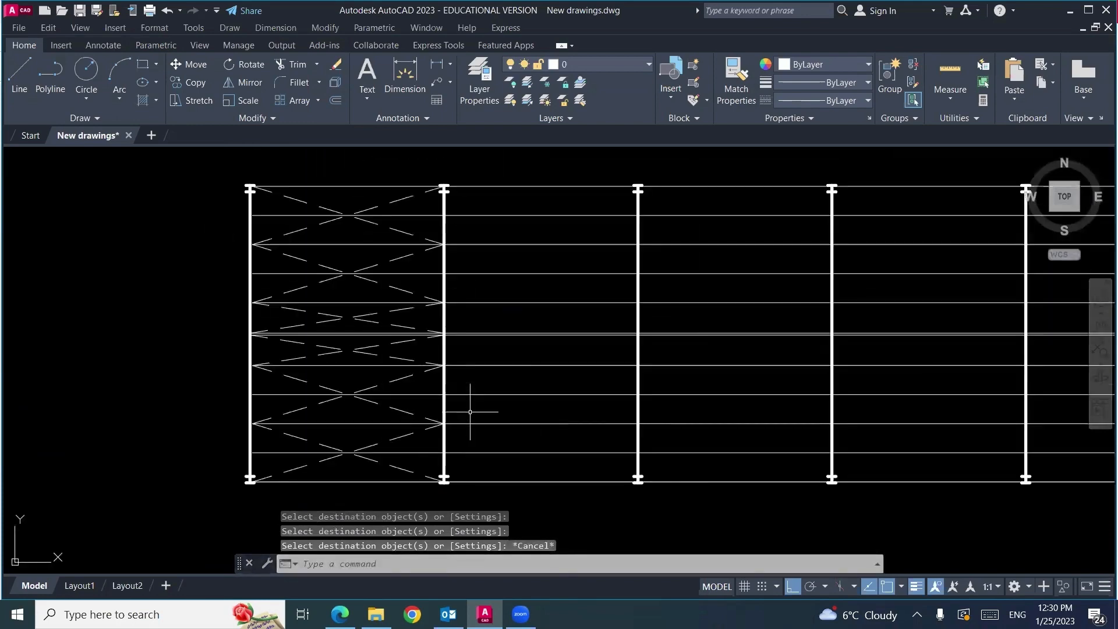
{"action": "middle_click_drag", "start_coordinate": [474, 400], "coordinate": [357, 385]}
{"action": "middle_click_drag", "start_coordinate": [870, 371], "coordinate": [416, 428]}
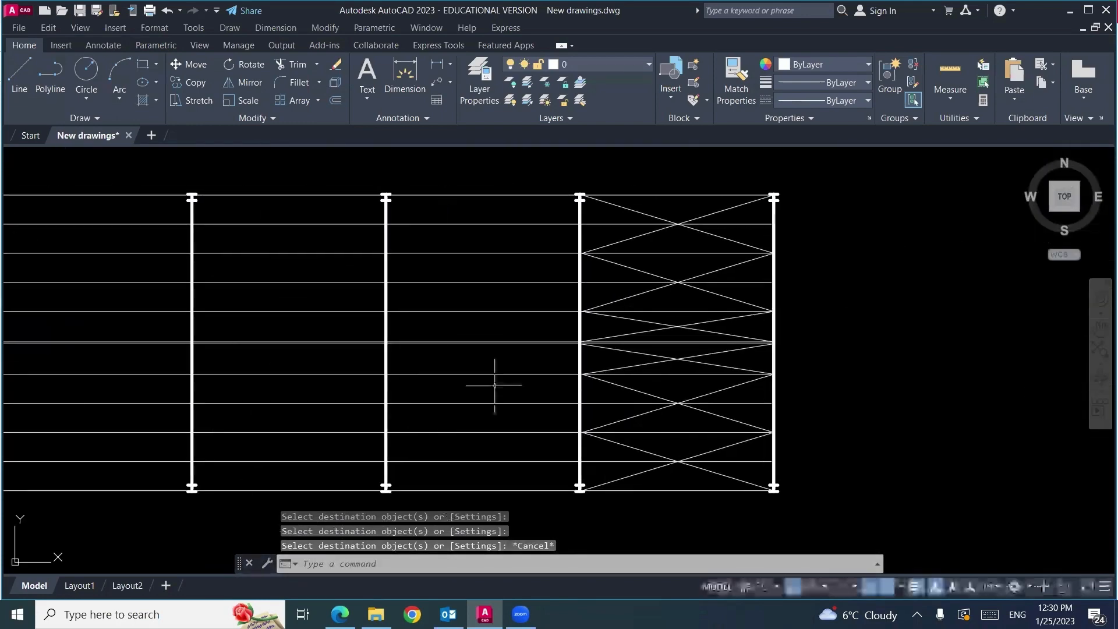
{"action": "scroll", "coordinate": [462, 209], "scroll_direction": "down", "scroll_amount": 4}
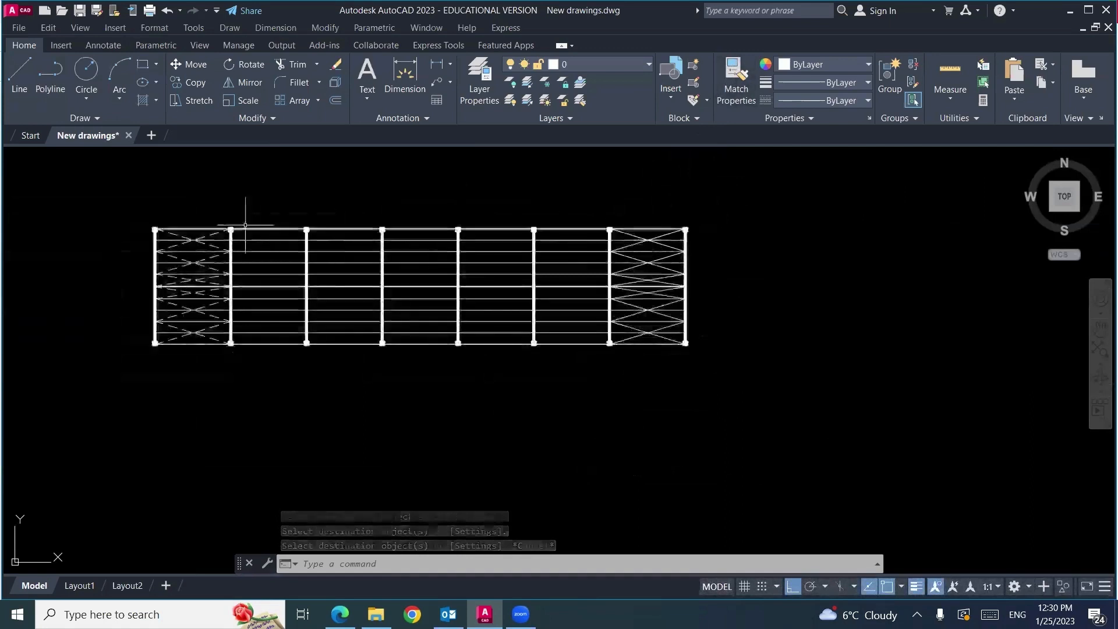
{"action": "scroll", "coordinate": [227, 233], "scroll_direction": "up", "scroll_amount": 4}
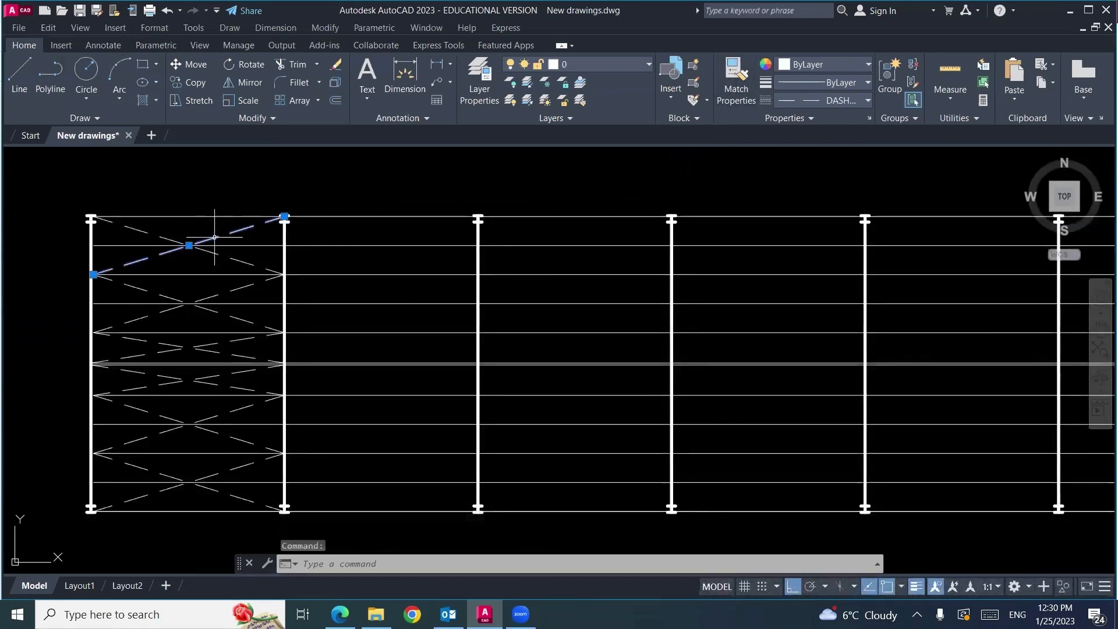
{"action": "key", "text": "Return"}
{"action": "scroll", "coordinate": [215, 237], "scroll_direction": "down", "scroll_amount": 4}
{"action": "scroll", "coordinate": [387, 250], "scroll_direction": "up", "scroll_amount": 4}
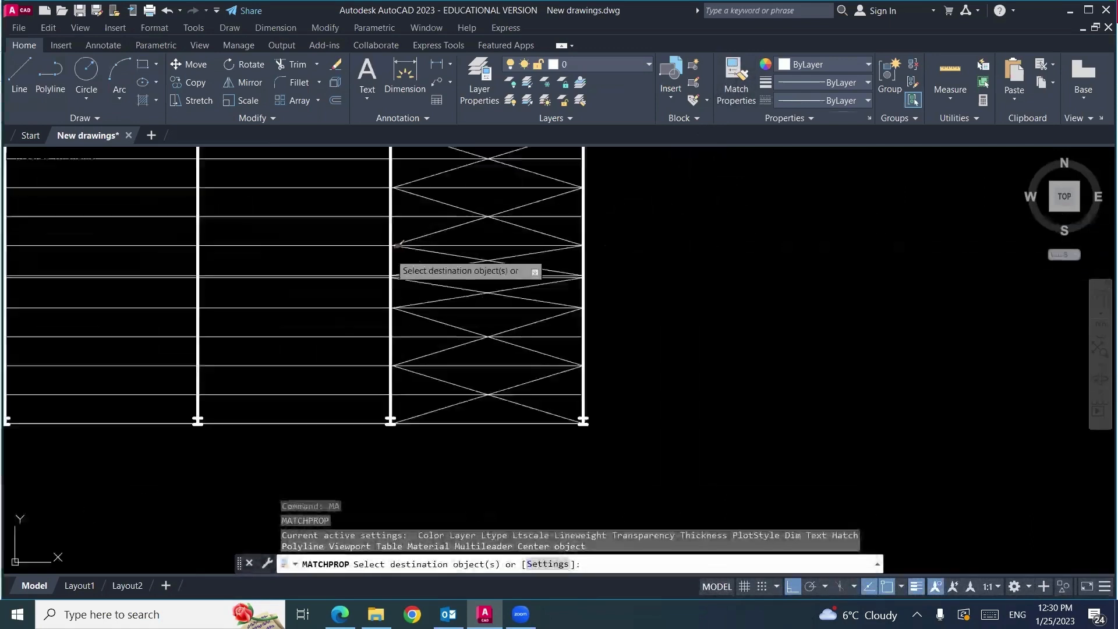
{"action": "left_click", "coordinate": [449, 173]}
{"action": "middle_click_drag", "start_coordinate": [452, 169], "coordinate": [433, 206]}
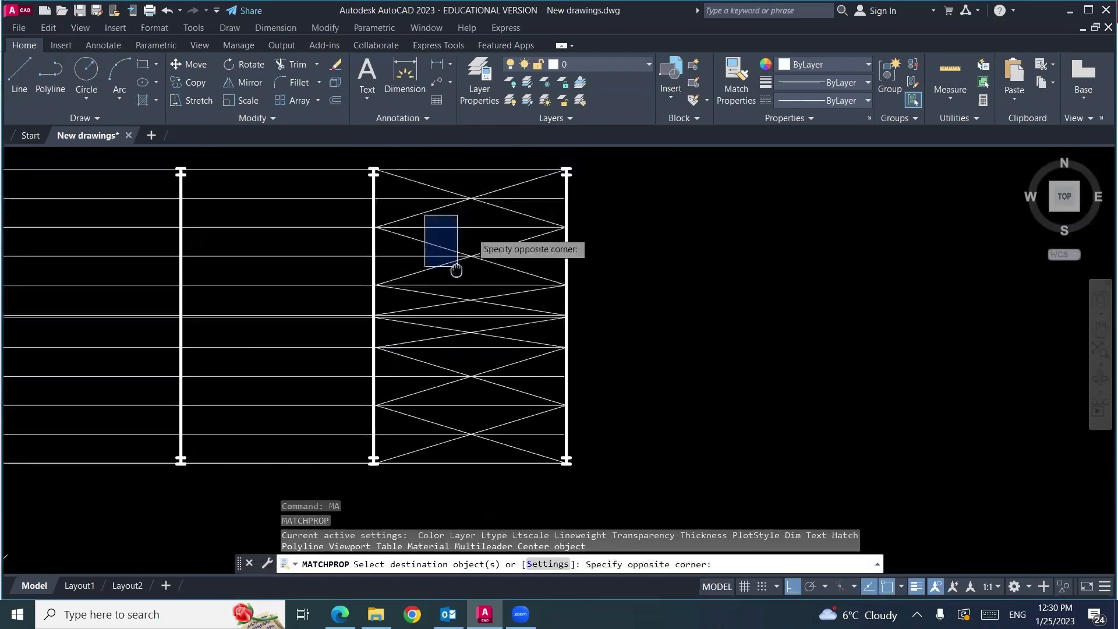
{"action": "left_click", "coordinate": [426, 205]}
{"action": "left_click", "coordinate": [413, 237]}
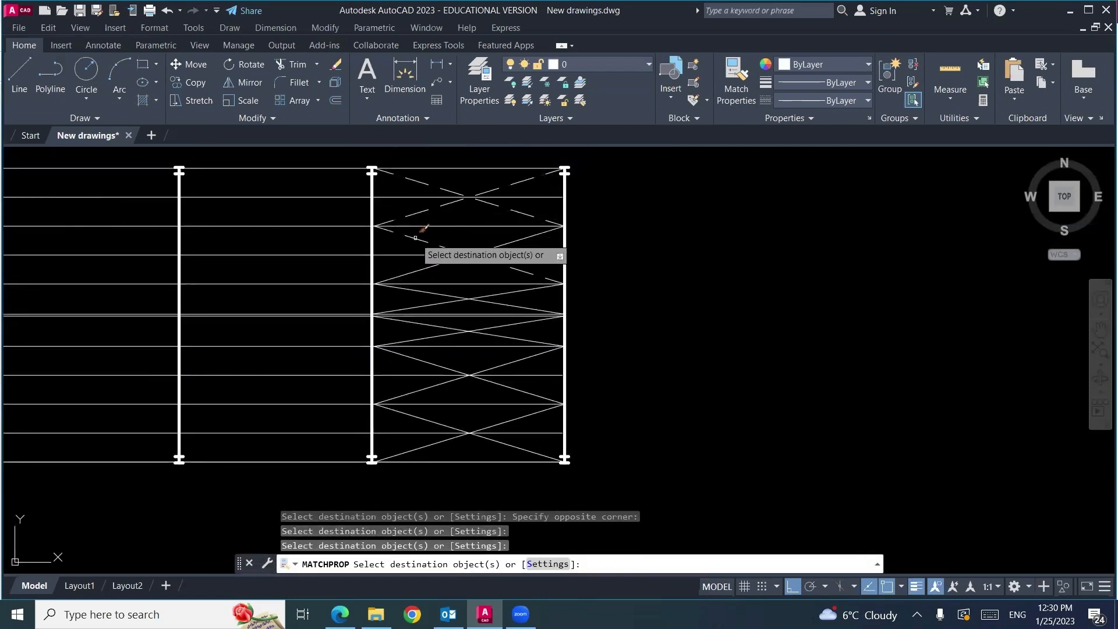
{"action": "left_click", "coordinate": [424, 269]}
{"action": "left_click", "coordinate": [425, 292]}
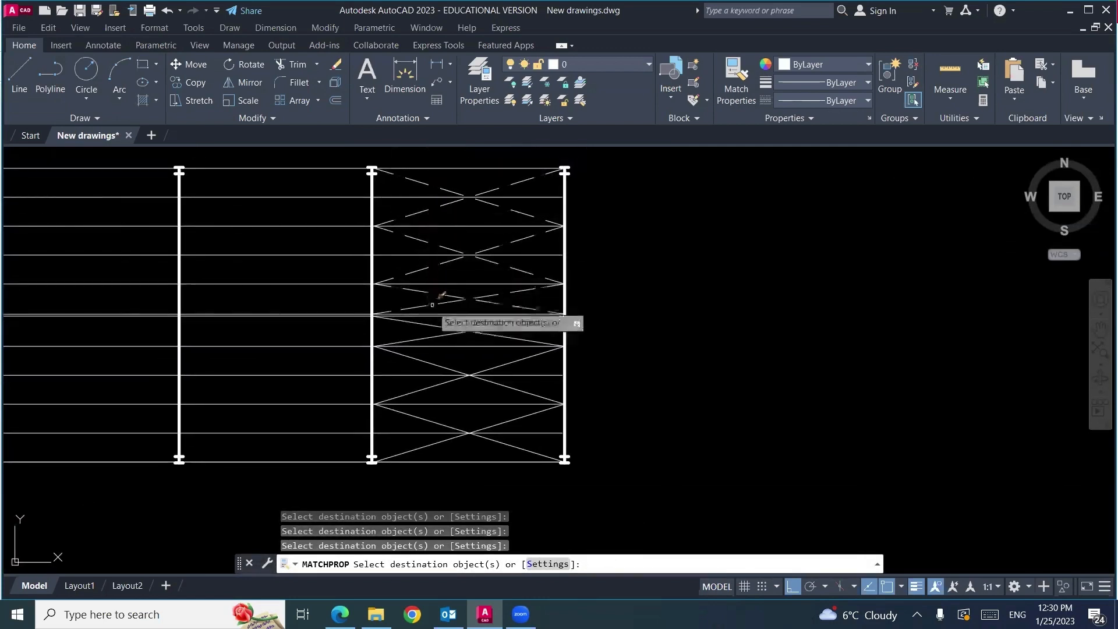
{"action": "left_click", "coordinate": [432, 305]}
Step: Match the dashed properties onto the six diagonals of the last bay's three lower crosses and end the command
{"action": "left_click", "coordinate": [438, 326]}
{"action": "left_click", "coordinate": [440, 335]}
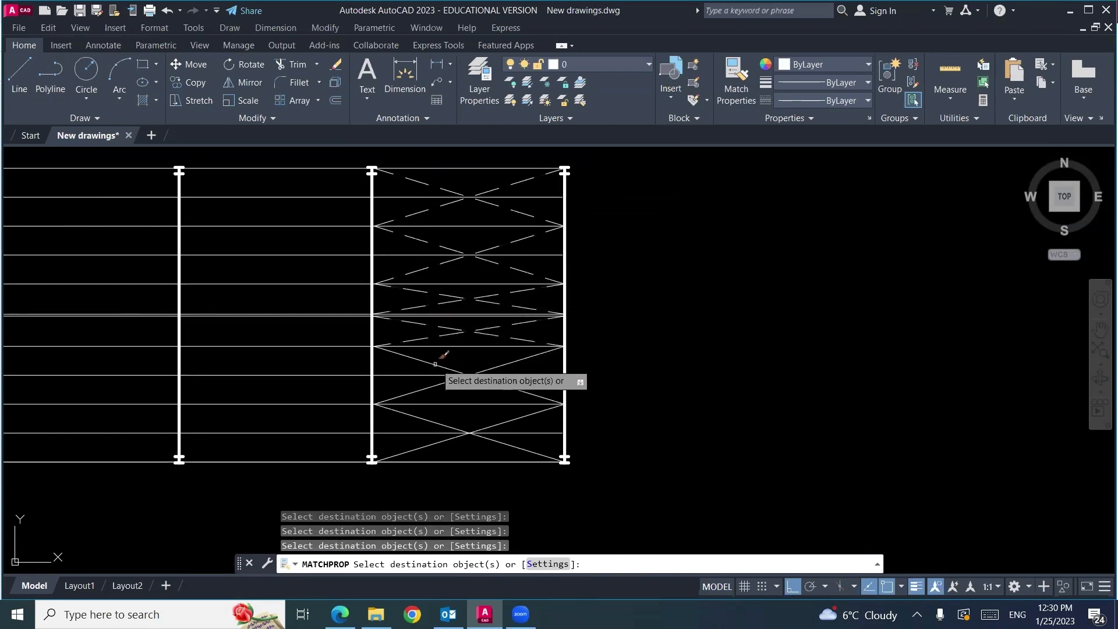
{"action": "left_click", "coordinate": [437, 386]}
{"action": "left_click", "coordinate": [434, 423]}
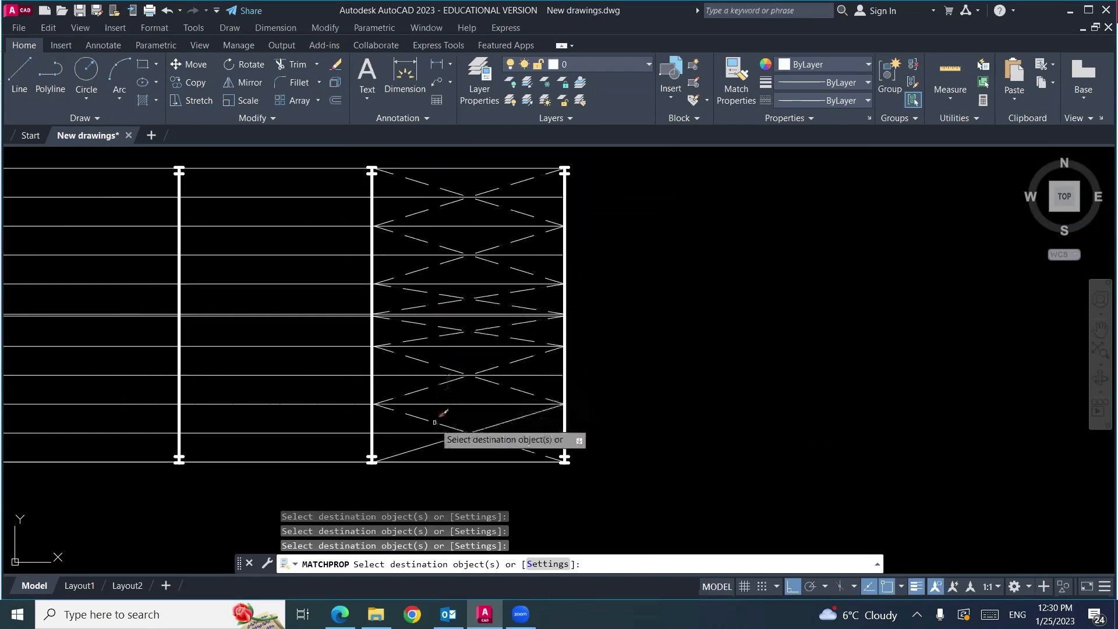
{"action": "left_click", "coordinate": [432, 443]}
{"action": "key", "text": "Escape"}
Step: Switch to the PDF in Edge, dismiss its leave-site prompt, examine the hand-drawn plan's bracing, and return to AutoCAD
{"action": "scroll", "coordinate": [780, 322], "scroll_direction": "down", "scroll_amount": 2}
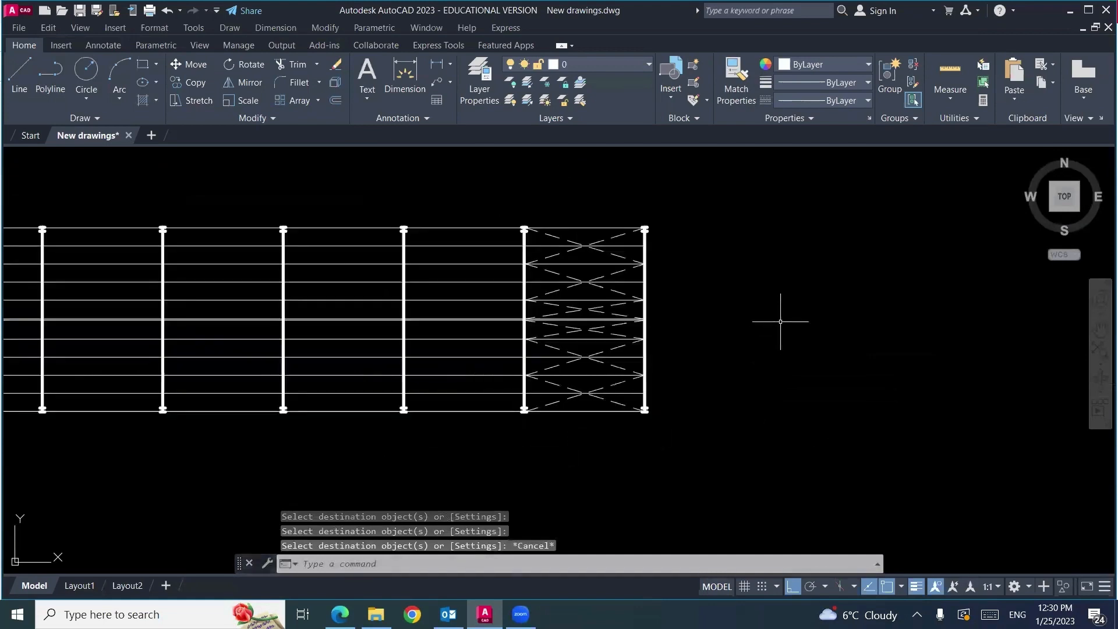
{"action": "middle_click_drag", "start_coordinate": [616, 362], "coordinate": [771, 335]}
{"action": "scroll", "coordinate": [673, 339], "scroll_direction": "down", "scroll_amount": 2}
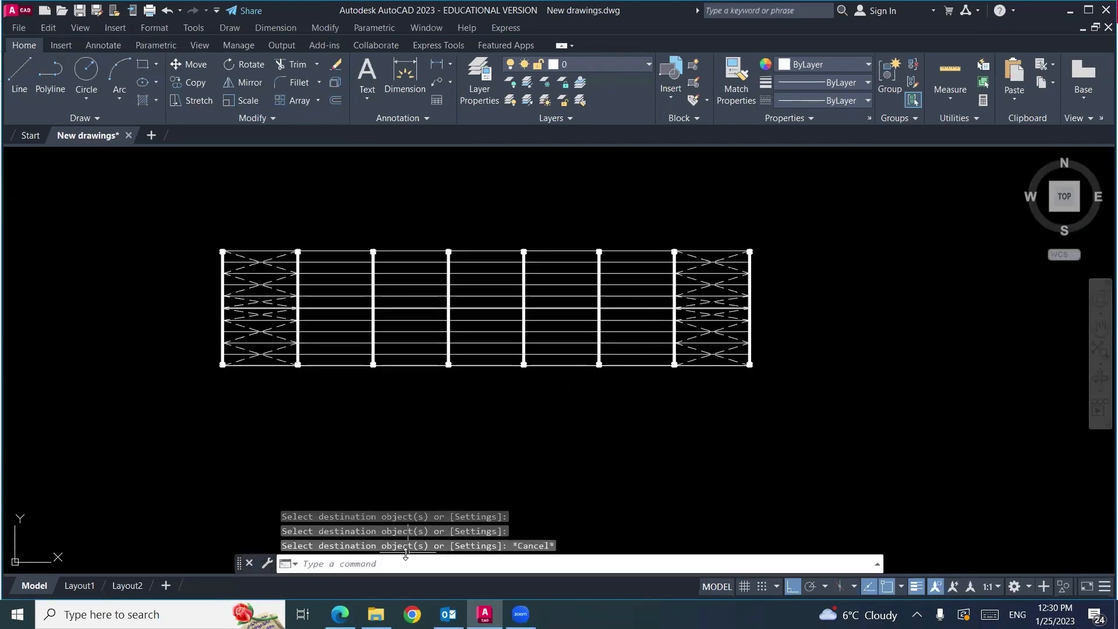
{"action": "left_click", "coordinate": [341, 614]}
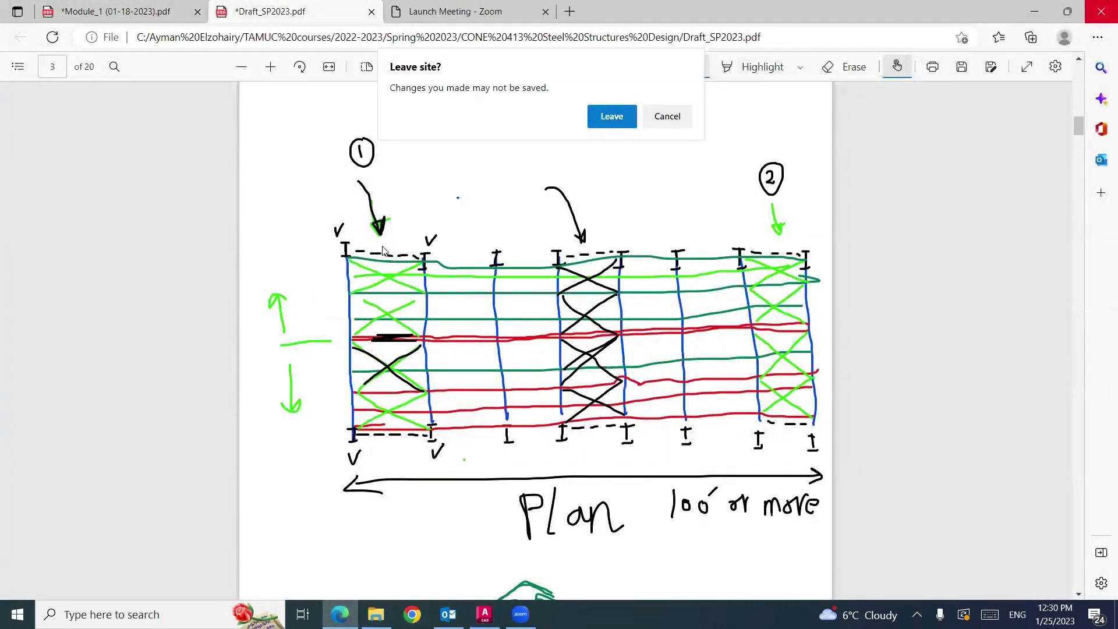
{"action": "left_click", "coordinate": [612, 116]}
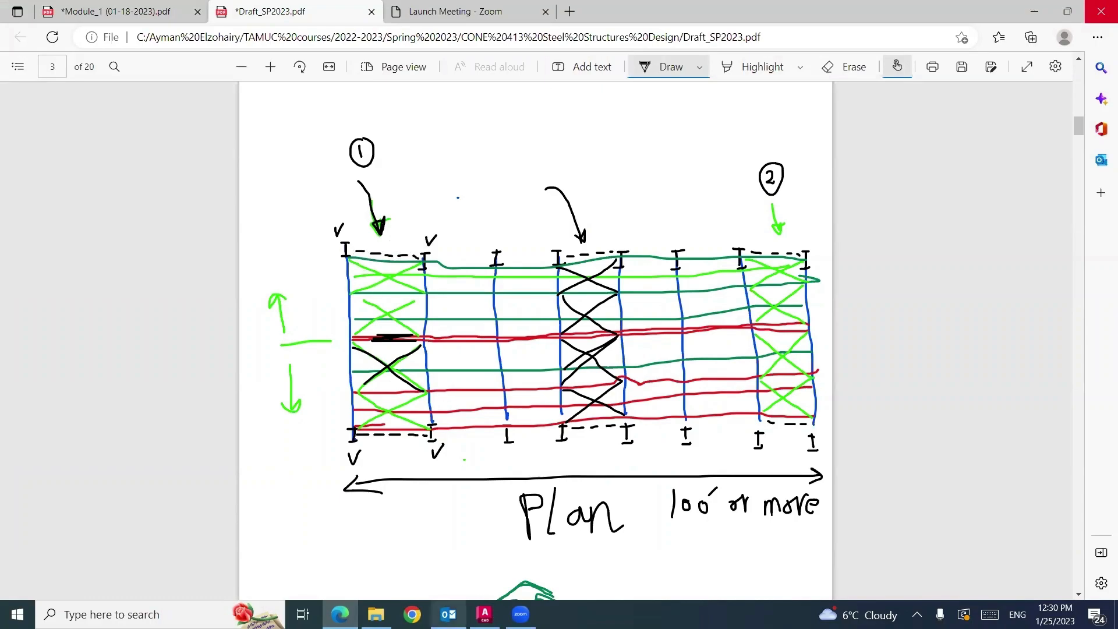
{"action": "left_click", "coordinate": [485, 614]}
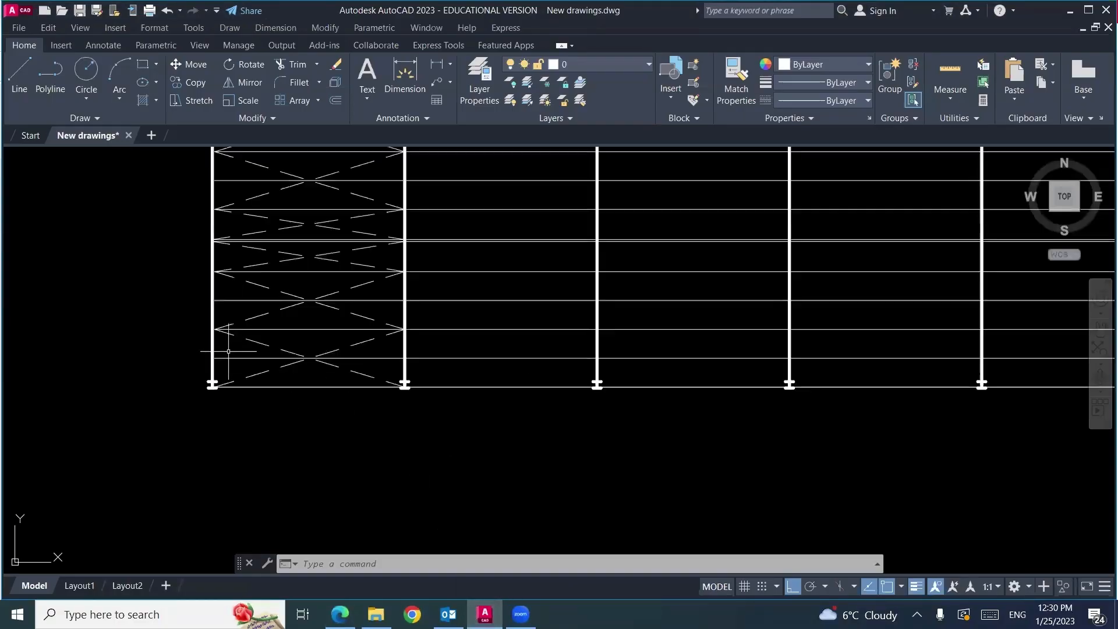
Step: Draw a horizontal line between the facing outer flange ends of the first bay's two lower columns
{"action": "scroll", "coordinate": [260, 373], "scroll_direction": "up", "scroll_amount": 4}
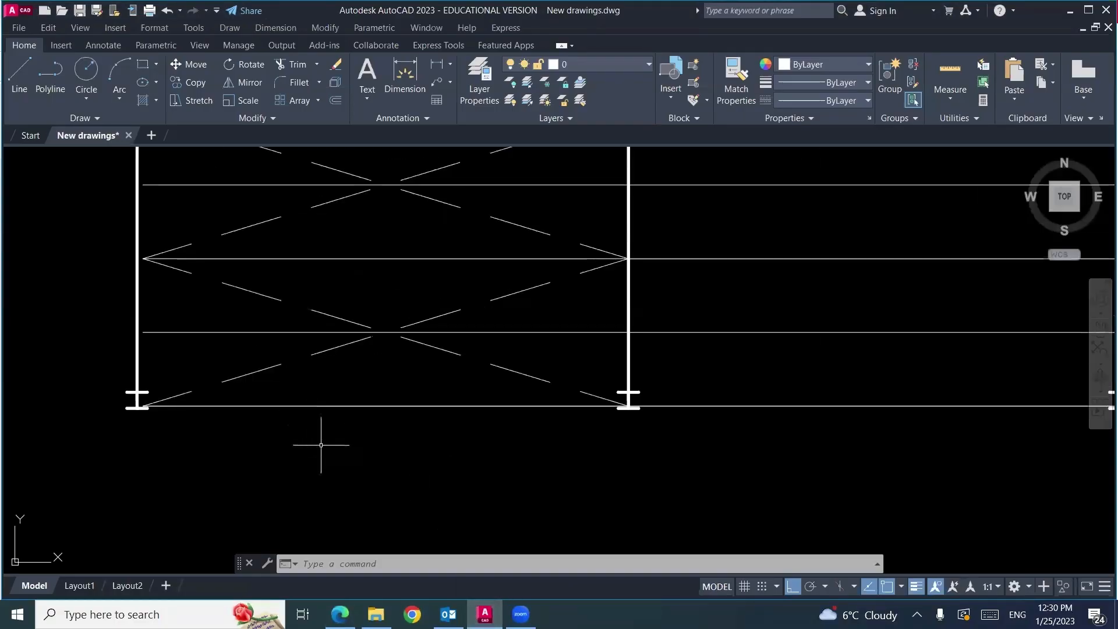
{"action": "type", "text": "l"}
{"action": "key", "text": "Return"}
{"action": "scroll", "coordinate": [99, 391], "scroll_direction": "up", "scroll_amount": 8}
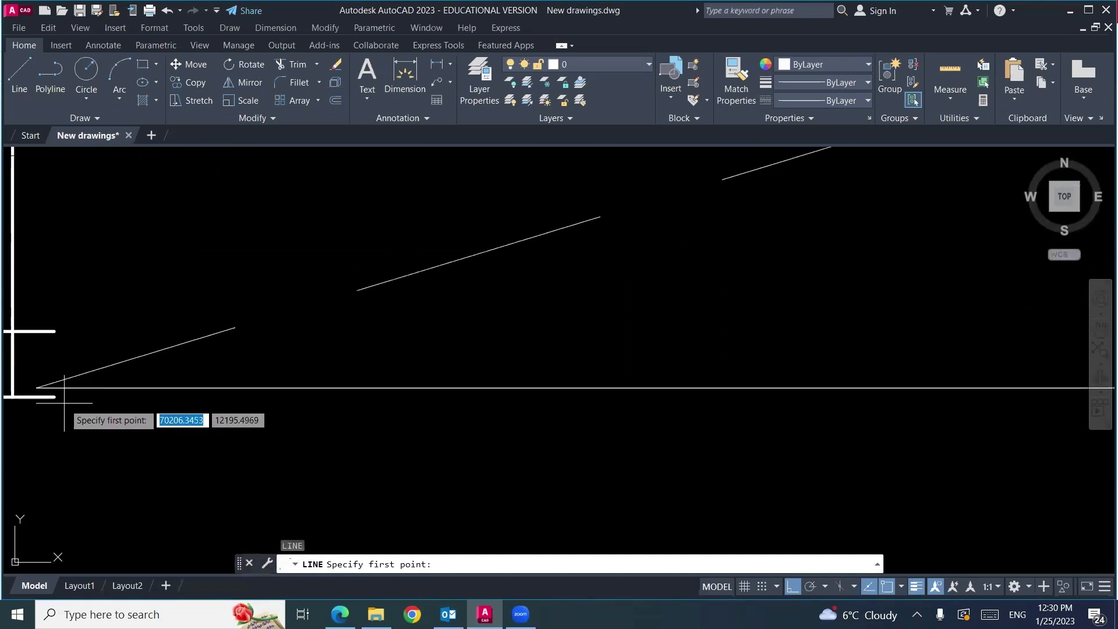
{"action": "left_click", "coordinate": [56, 396]}
{"action": "scroll", "coordinate": [260, 430], "scroll_direction": "down", "scroll_amount": 5}
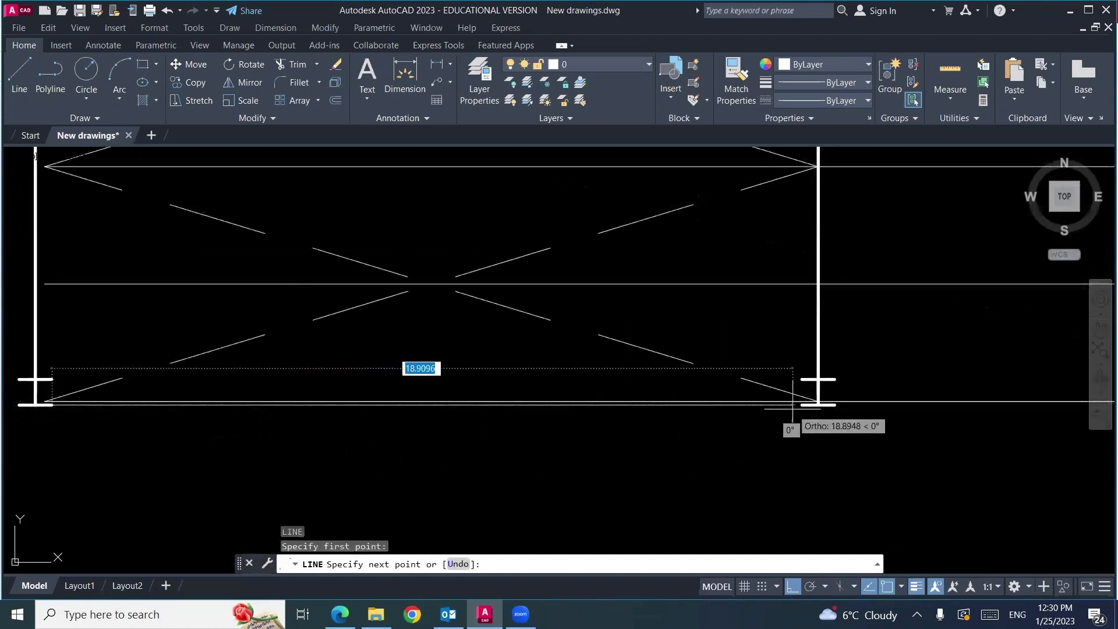
{"action": "left_click", "coordinate": [815, 400]}
{"action": "key", "text": "Escape"}
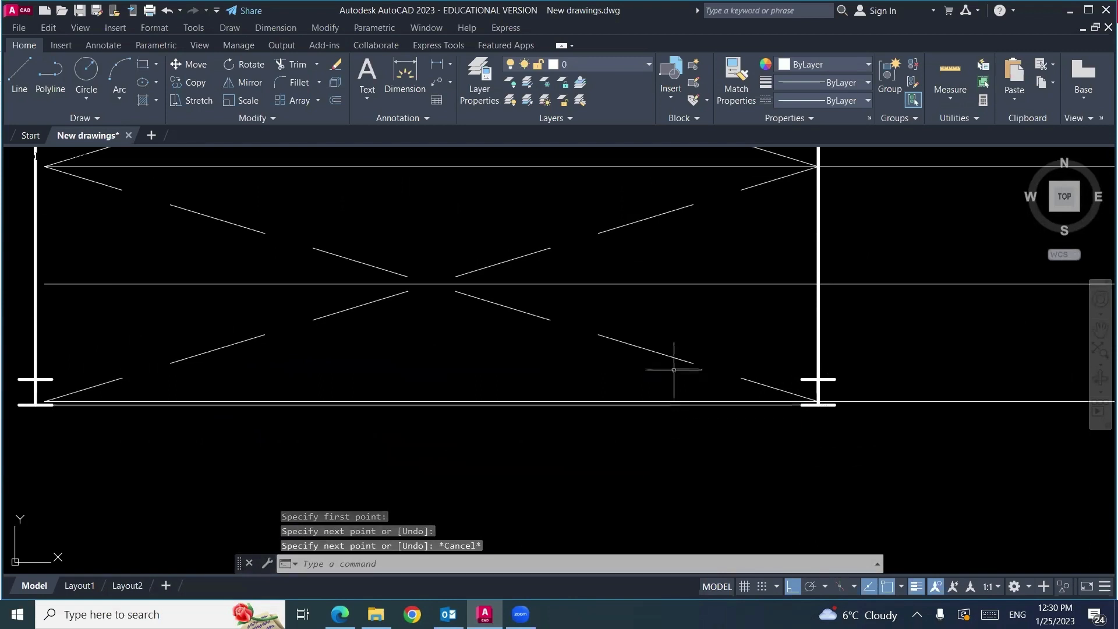
Step: Assign the DASHED linetype to the line joining the outer flanges of the first bay's lower columns
{"action": "left_click", "coordinate": [672, 404]}
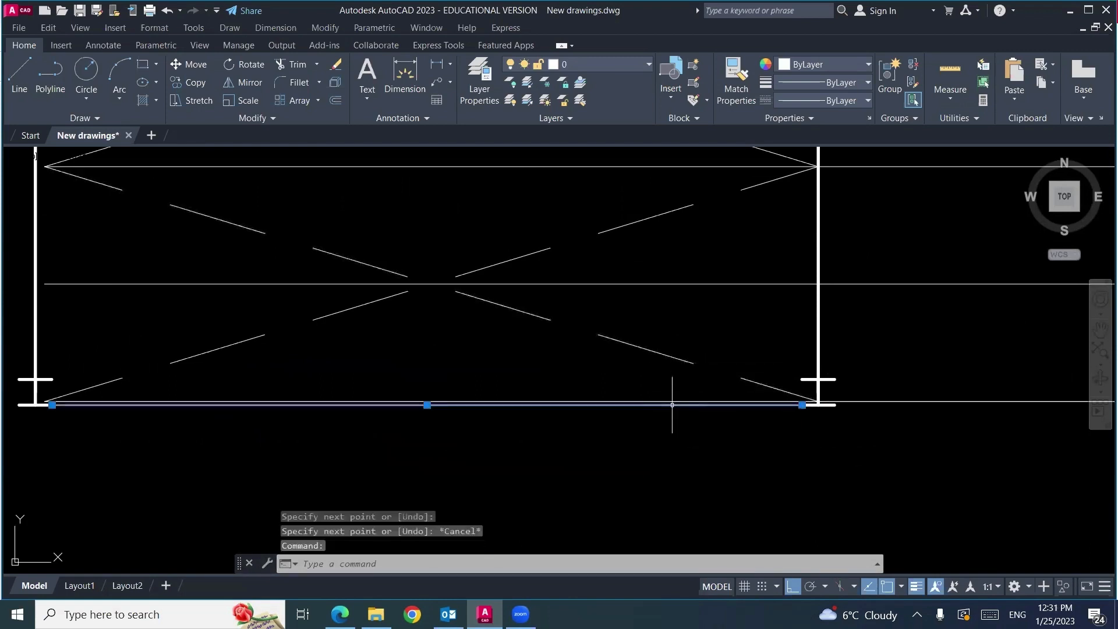
{"action": "left_click", "coordinate": [828, 102]}
{"action": "left_click", "coordinate": [838, 165]}
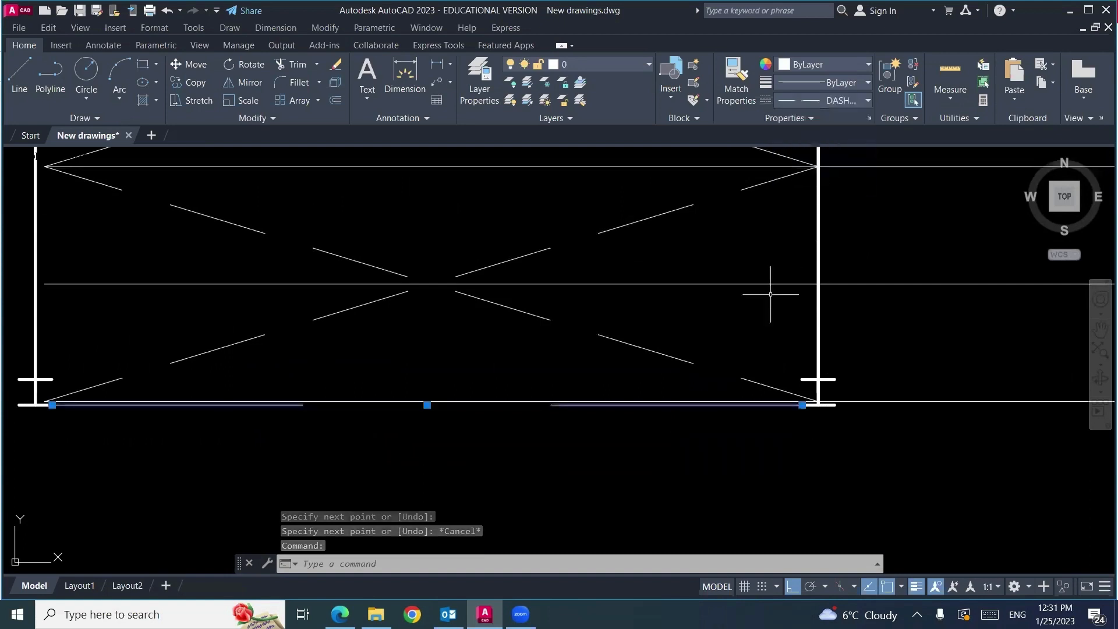
{"action": "key", "text": "Escape"}
{"action": "key", "text": "Escape"}
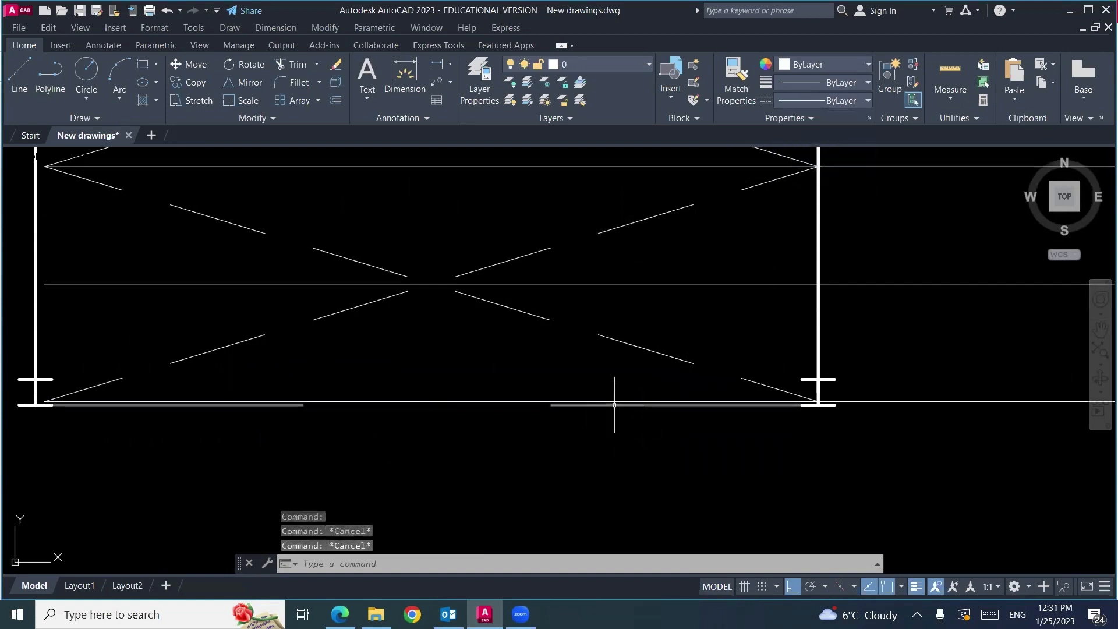
Step: Set the linetype scale of the dashed line between the first bay's lower columns to 0.2
{"action": "left_click", "coordinate": [614, 406]}
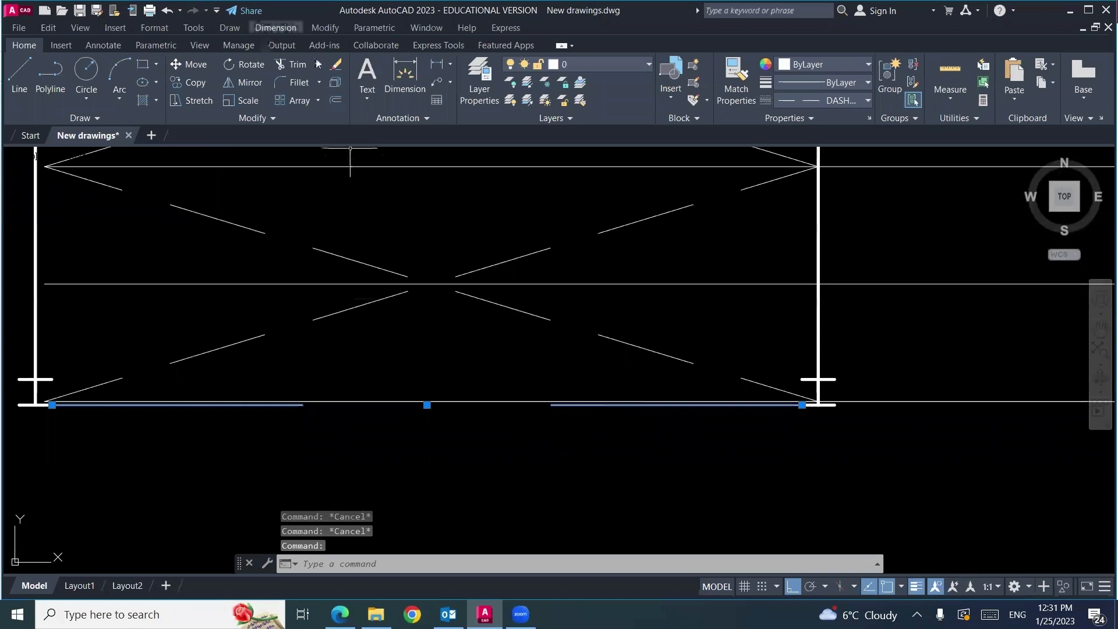
{"action": "left_click", "coordinate": [325, 27]}
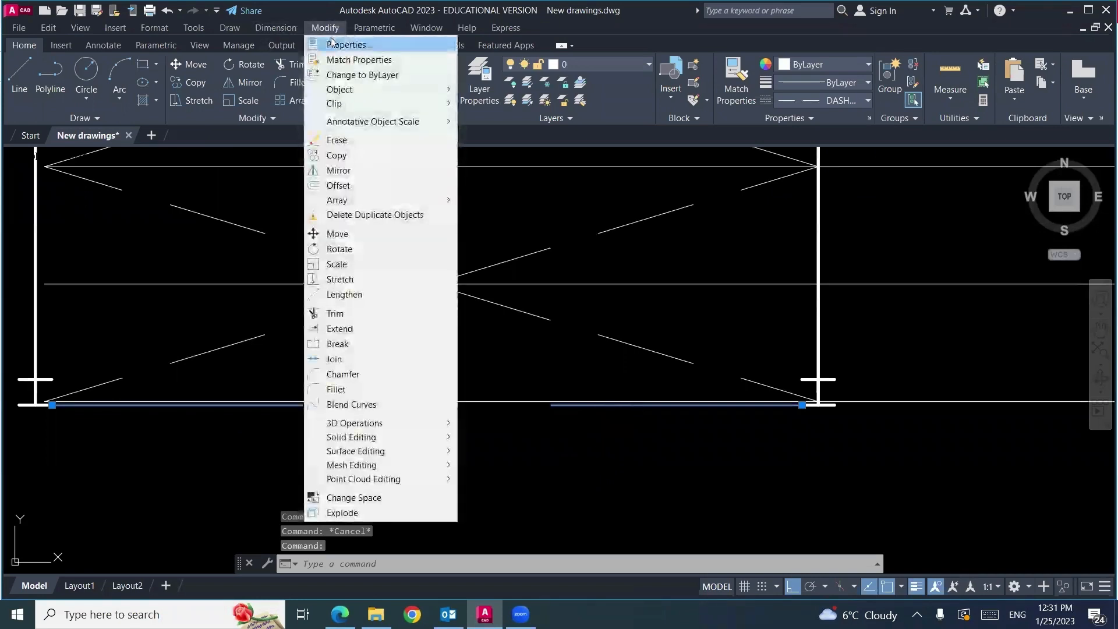
{"action": "left_click", "coordinate": [319, 42]}
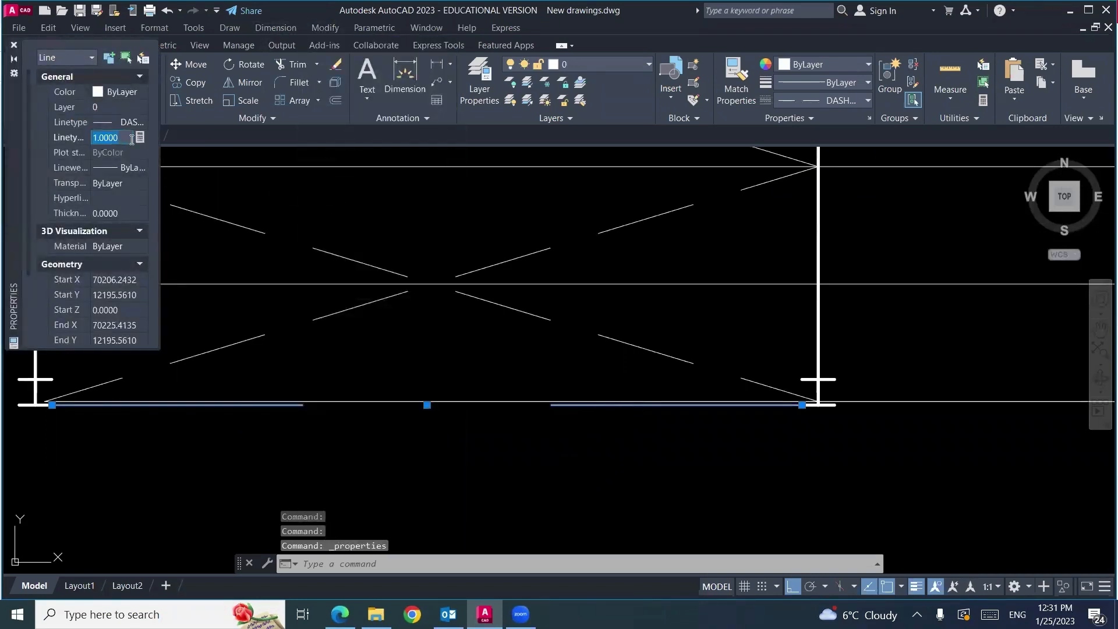
{"action": "type", "text": ".2"}
{"action": "key", "text": "Return"}
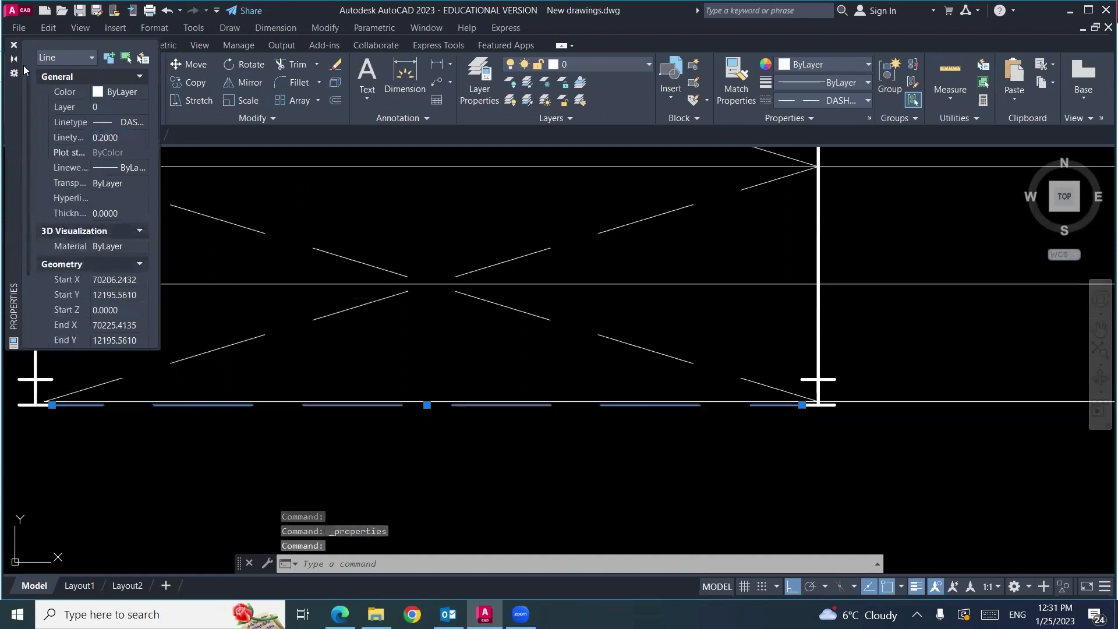
{"action": "left_click", "coordinate": [13, 46]}
{"action": "key", "text": "Escape"}
{"action": "key", "text": "Escape"}
Step: Mirror the first bay's lower dashed column line about the building's horizontal centreline to the upper columns, keeping the source
{"action": "scroll", "coordinate": [497, 424], "scroll_direction": "down", "scroll_amount": 3}
{"action": "scroll", "coordinate": [490, 362], "scroll_direction": "up", "scroll_amount": 2}
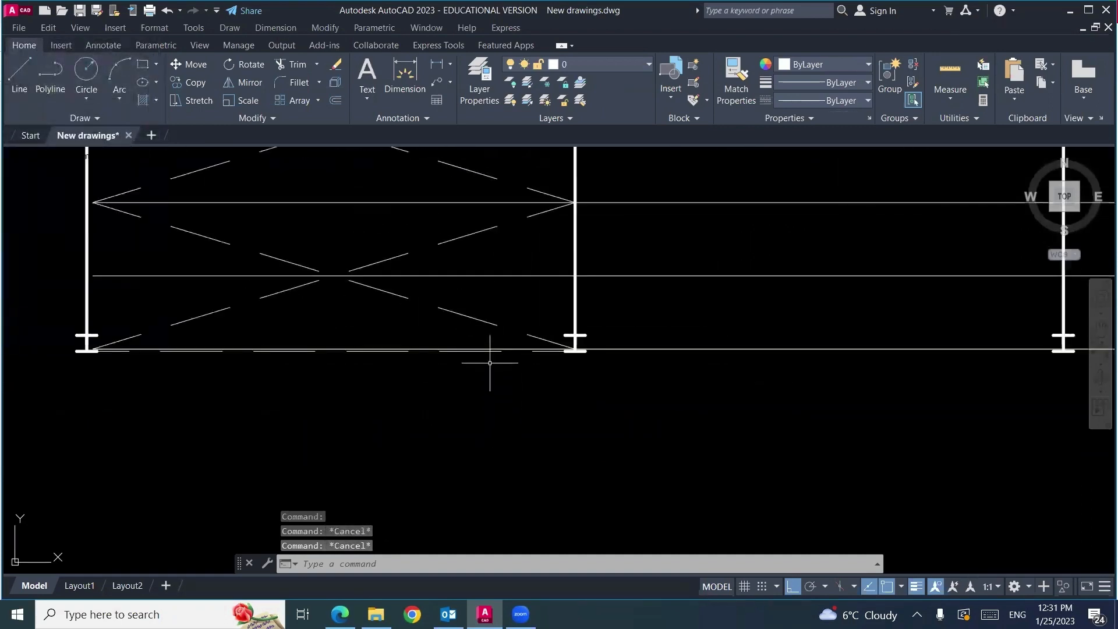
{"action": "left_click", "coordinate": [379, 353]}
{"action": "left_click", "coordinate": [372, 356]}
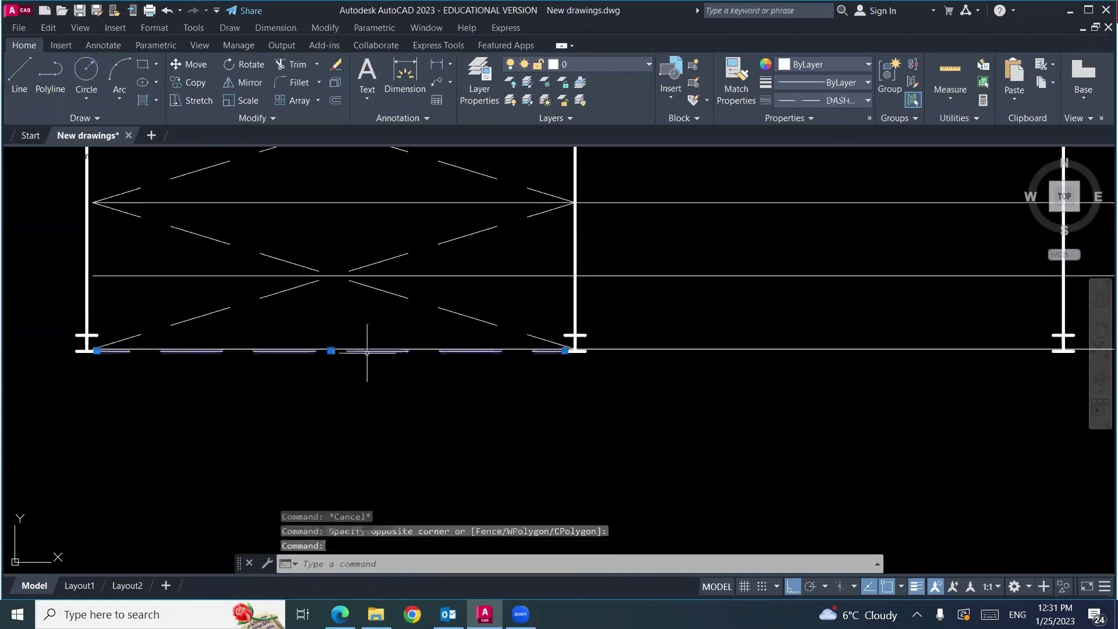
{"action": "type", "text": "mi"}
{"action": "key", "text": "Return"}
{"action": "scroll", "coordinate": [287, 399], "scroll_direction": "down", "scroll_amount": 4}
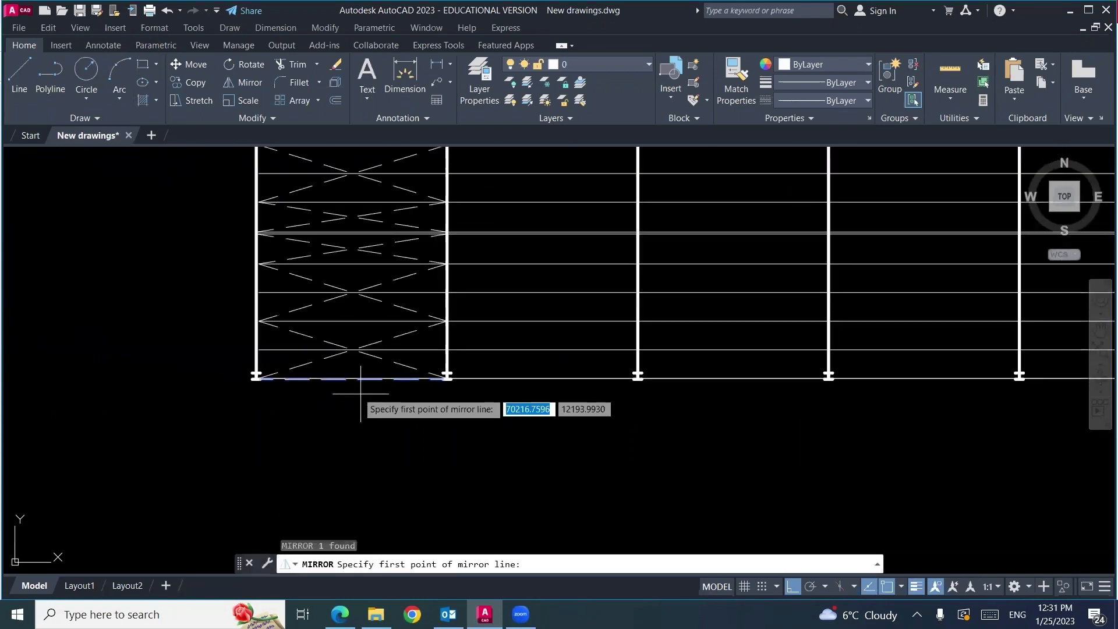
{"action": "scroll", "coordinate": [262, 462], "scroll_direction": "down", "scroll_amount": 1}
{"action": "scroll", "coordinate": [229, 367], "scroll_direction": "up", "scroll_amount": 8}
{"action": "scroll", "coordinate": [229, 366], "scroll_direction": "up", "scroll_amount": 2}
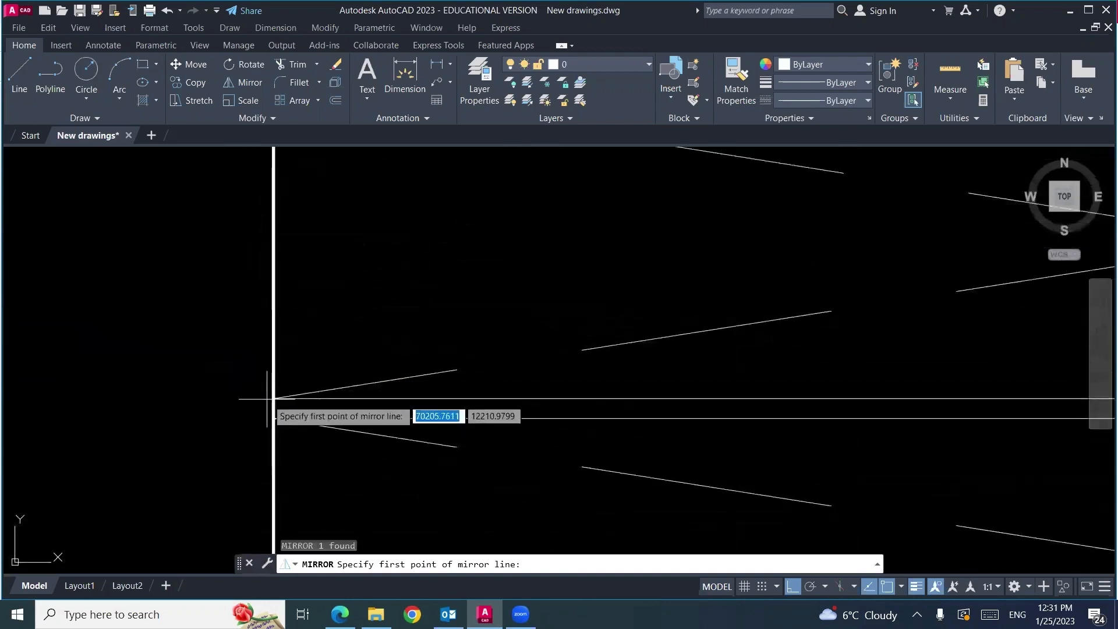
{"action": "left_click", "coordinate": [272, 407]}
{"action": "left_click", "coordinate": [157, 399]}
{"action": "key", "text": "Return"}
{"action": "scroll", "coordinate": [157, 438], "scroll_direction": "down", "scroll_amount": 6}
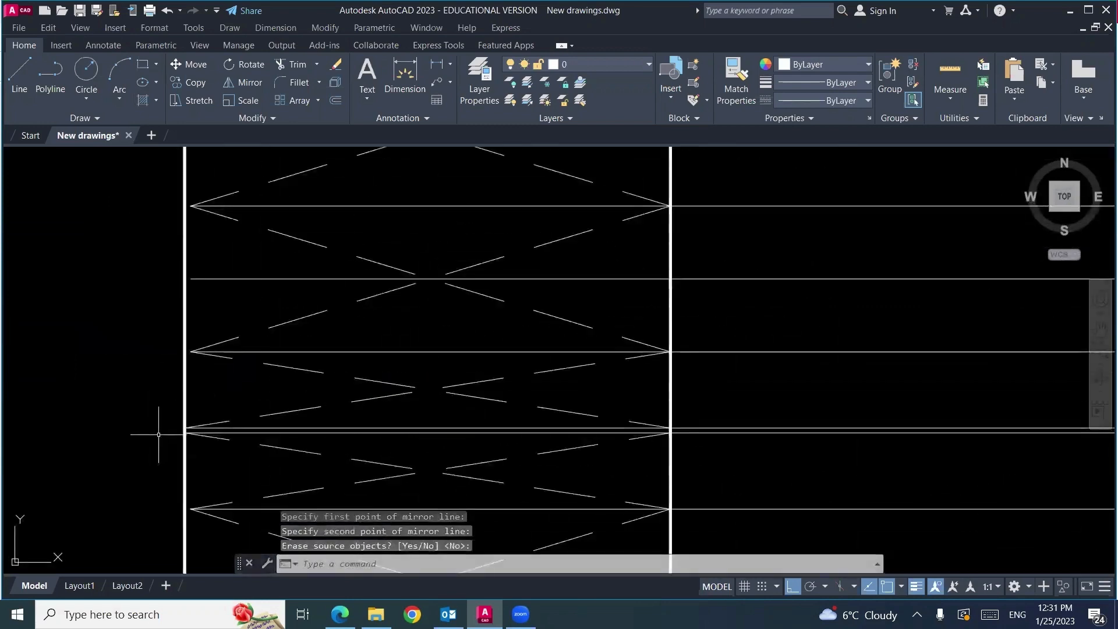
Step: Copy the first bay's upper and lower dashed column lines to the last bay, using the lower column's flange as base point
{"action": "scroll", "coordinate": [158, 435], "scroll_direction": "down", "scroll_amount": 6}
{"action": "scroll", "coordinate": [208, 331], "scroll_direction": "up", "scroll_amount": 6}
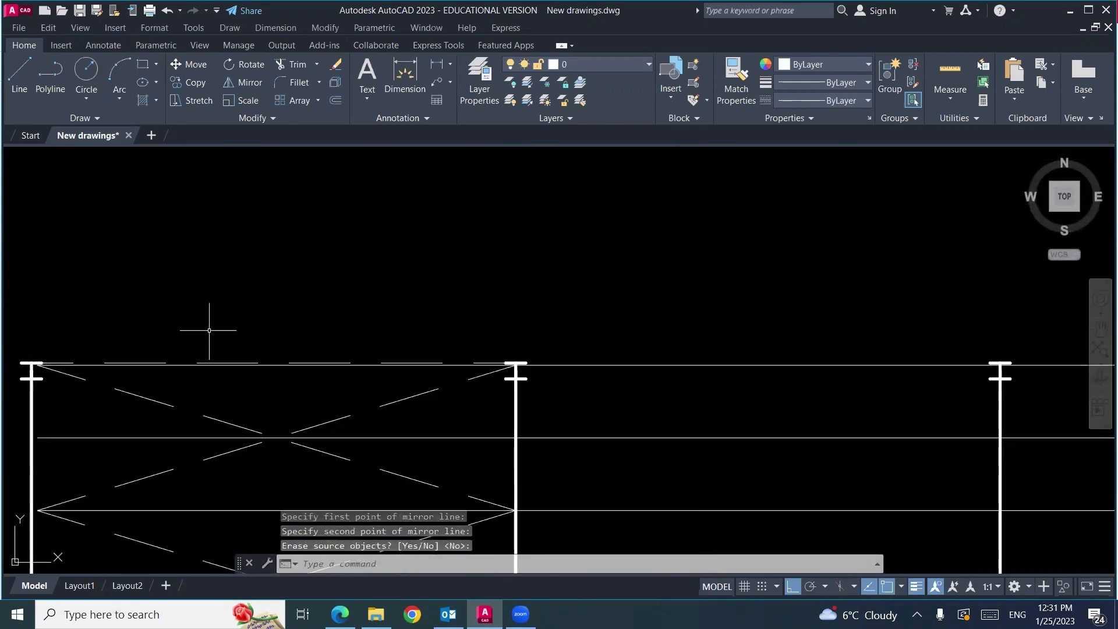
{"action": "left_click", "coordinate": [237, 362]}
{"action": "scroll", "coordinate": [284, 274], "scroll_direction": "down", "scroll_amount": 6}
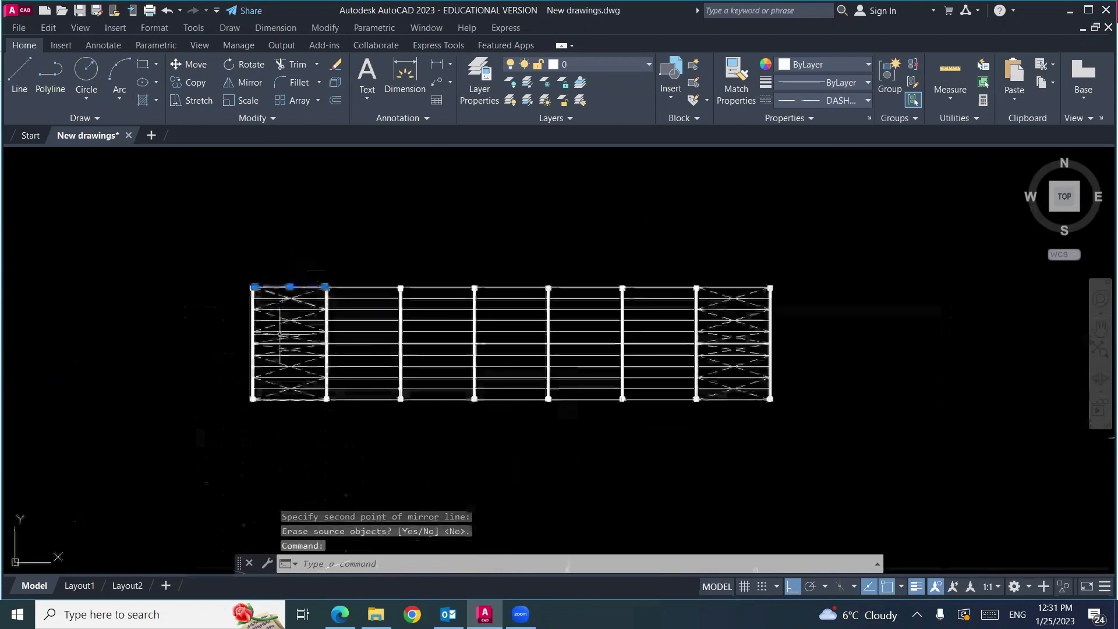
{"action": "scroll", "coordinate": [286, 410], "scroll_direction": "up", "scroll_amount": 6}
{"action": "left_click", "coordinate": [267, 339]}
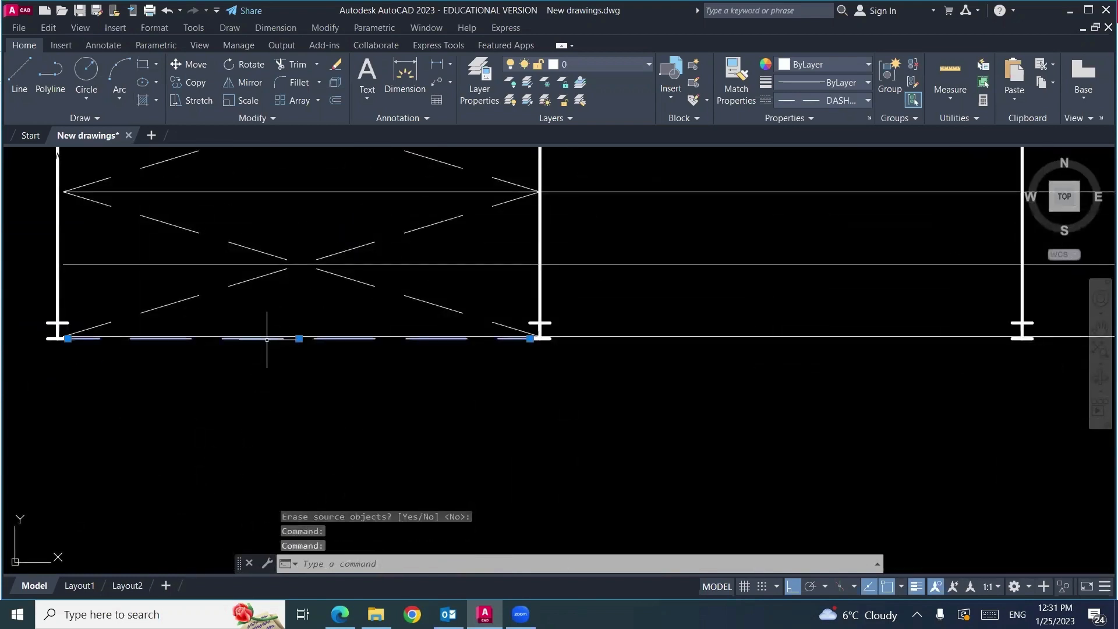
{"action": "type", "text": "co"}
{"action": "key", "text": "Return"}
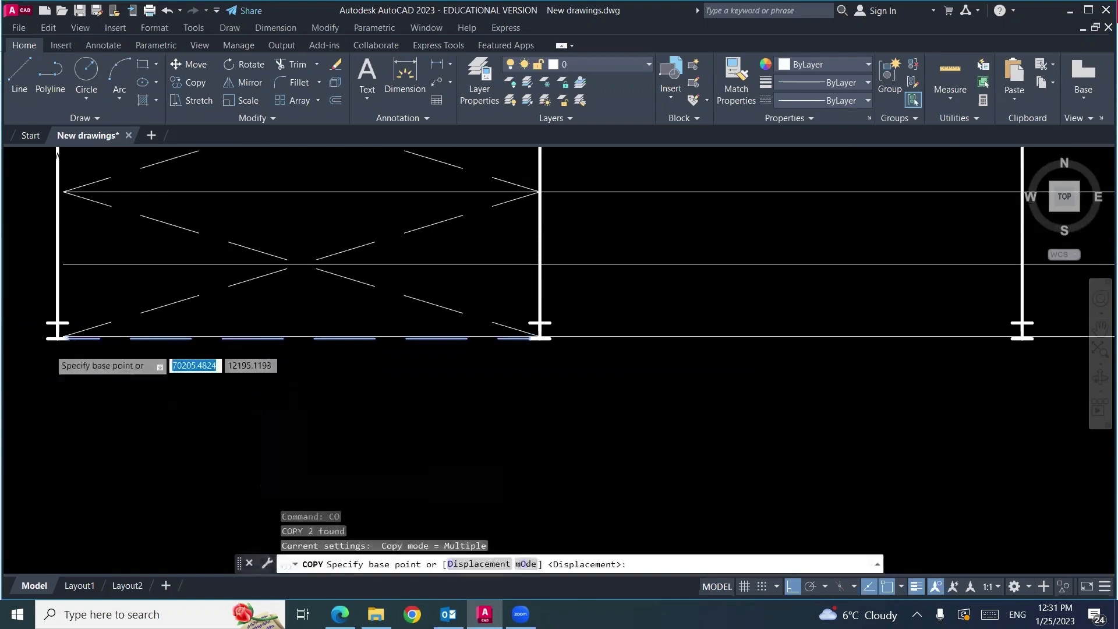
{"action": "scroll", "coordinate": [70, 349], "scroll_direction": "up", "scroll_amount": 5}
{"action": "left_click", "coordinate": [101, 280]}
{"action": "scroll", "coordinate": [102, 281], "scroll_direction": "down", "scroll_amount": 6}
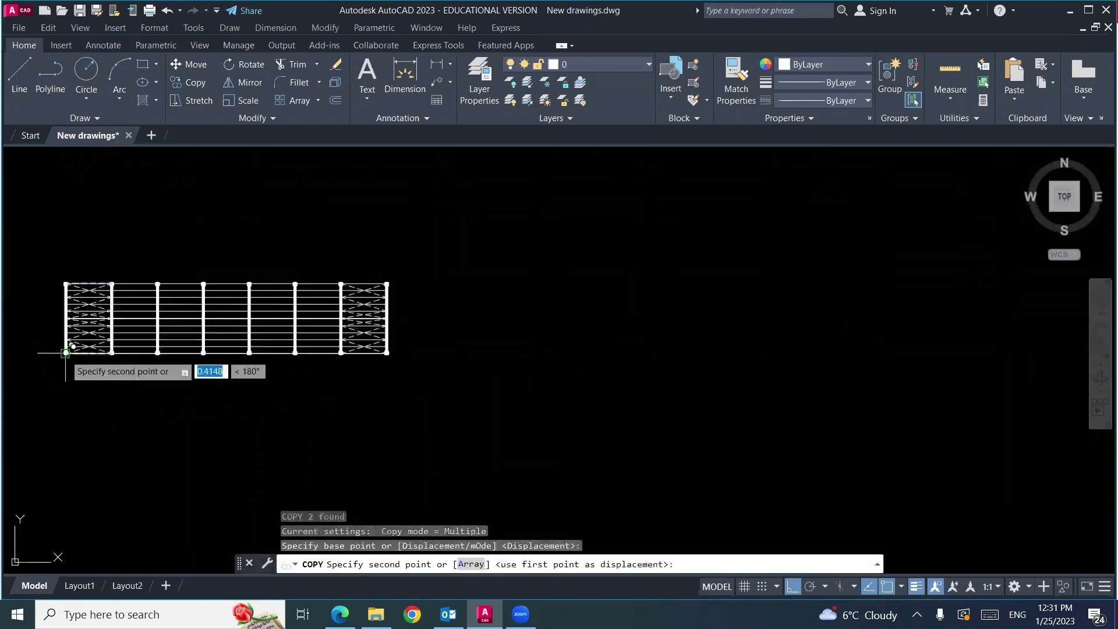
{"action": "scroll", "coordinate": [424, 366], "scroll_direction": "up", "scroll_amount": 2}
{"action": "scroll", "coordinate": [431, 361], "scroll_direction": "up", "scroll_amount": 4}
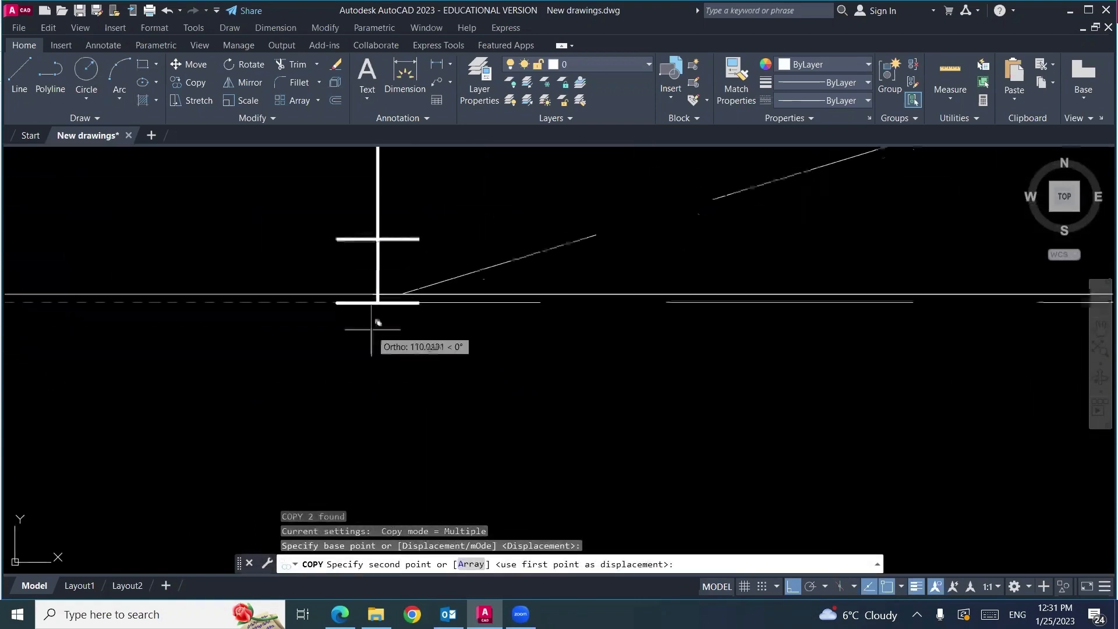
{"action": "left_click", "coordinate": [382, 286]}
{"action": "key", "text": "Return"}
{"action": "scroll", "coordinate": [381, 286], "scroll_direction": "down", "scroll_amount": 8}
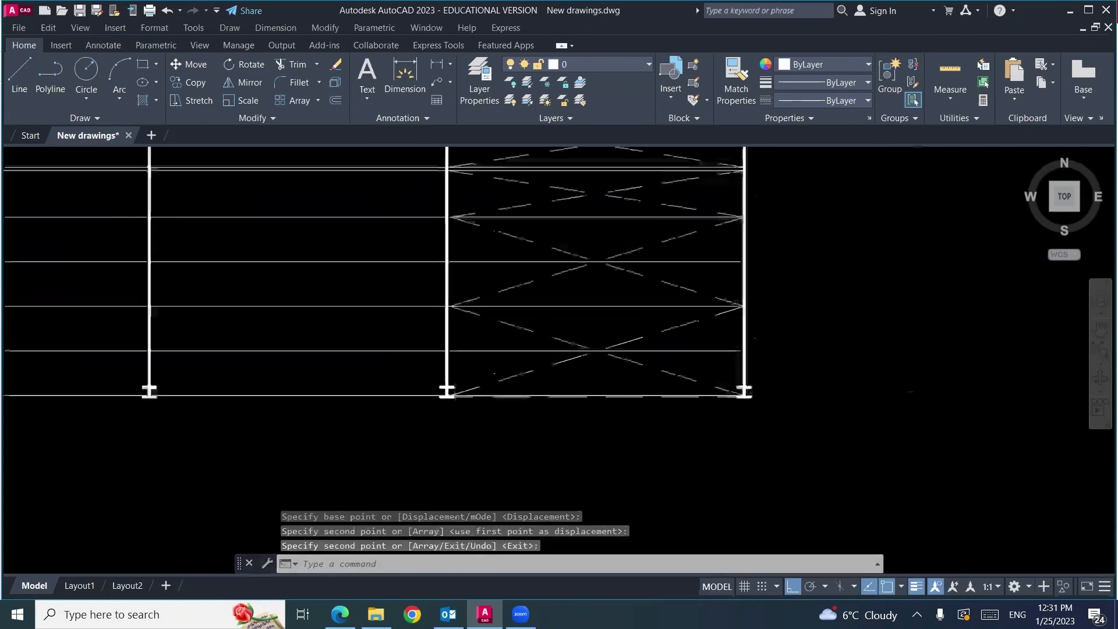
{"action": "middle_click_drag", "start_coordinate": [386, 411], "coordinate": [602, 428]}
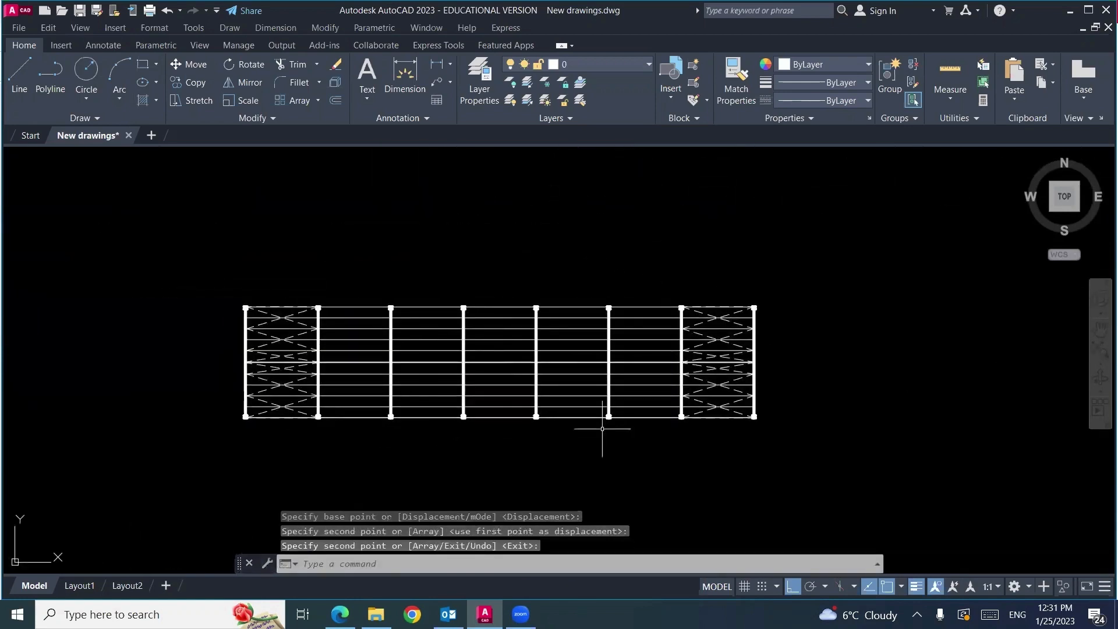
Step: Switch to Edge, examine the grid axes on the Module_1 PDF's general layout plan, and return to AutoCAD
{"action": "left_click", "coordinate": [340, 615]}
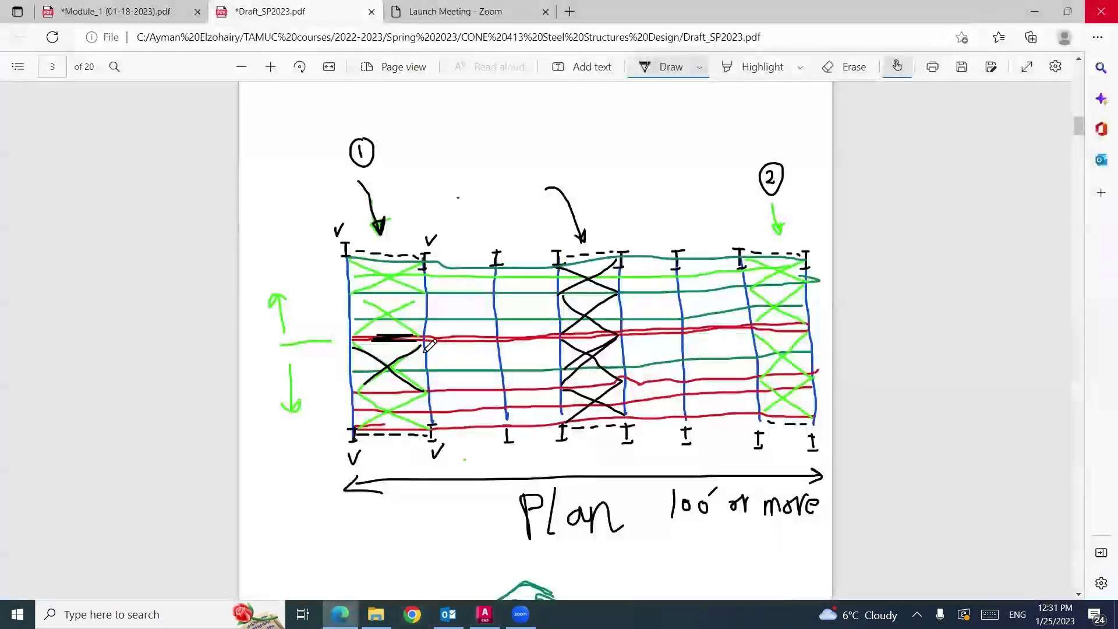
{"action": "left_click", "coordinate": [116, 11]}
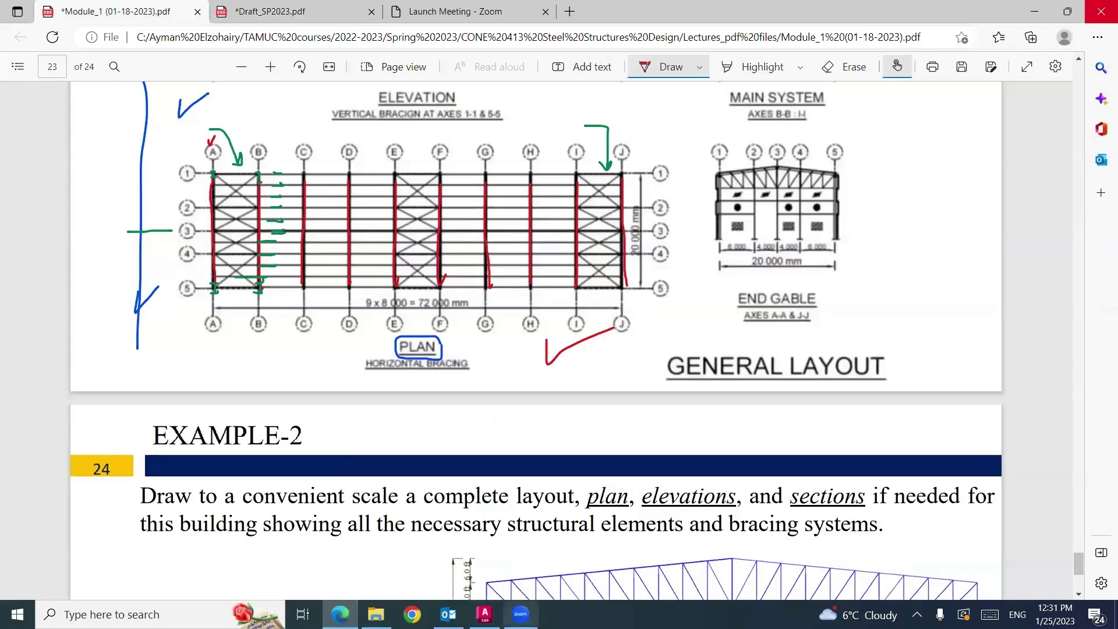
{"action": "left_click", "coordinate": [485, 614]}
Step: Try a 5-unit vertical line upward from the first frame's upper column flange and erase it
{"action": "scroll", "coordinate": [303, 279], "scroll_direction": "up", "scroll_amount": 2}
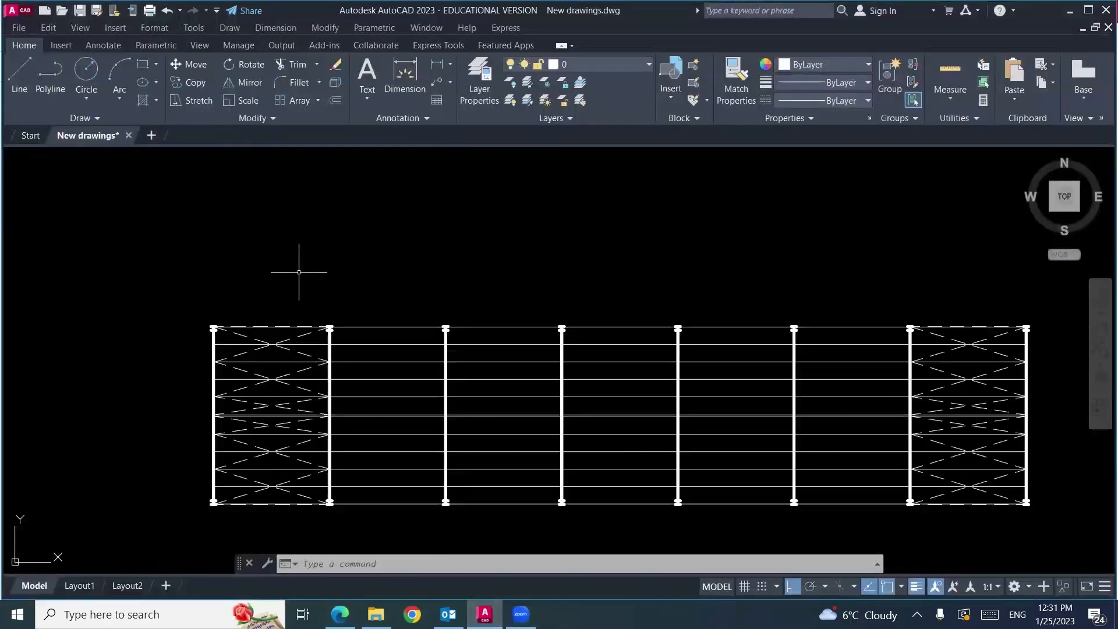
{"action": "mouse_move", "coordinate": [299, 267]}
{"action": "middle_mouse_down"}
{"action": "mouse_move", "coordinate": [291, 281]}
{"action": "mouse_move", "coordinate": [288, 261]}
{"action": "middle_mouse_up"}
{"action": "type", "text": "l"}
{"action": "key", "text": "Return"}
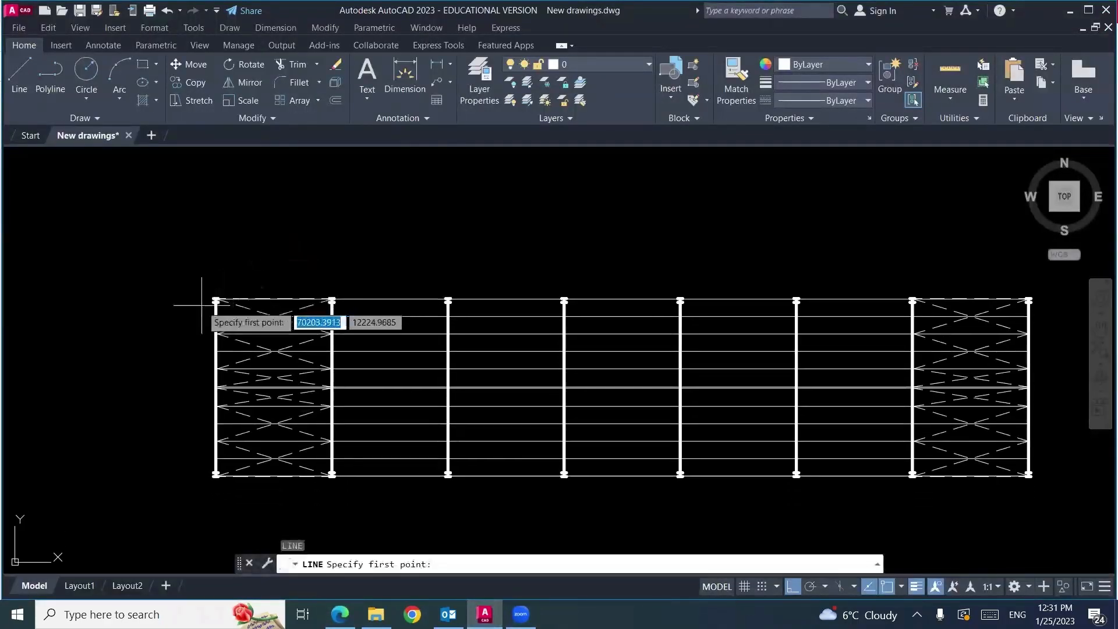
{"action": "scroll", "coordinate": [220, 300], "scroll_direction": "up", "scroll_amount": 4}
{"action": "left_click", "coordinate": [222, 318]}
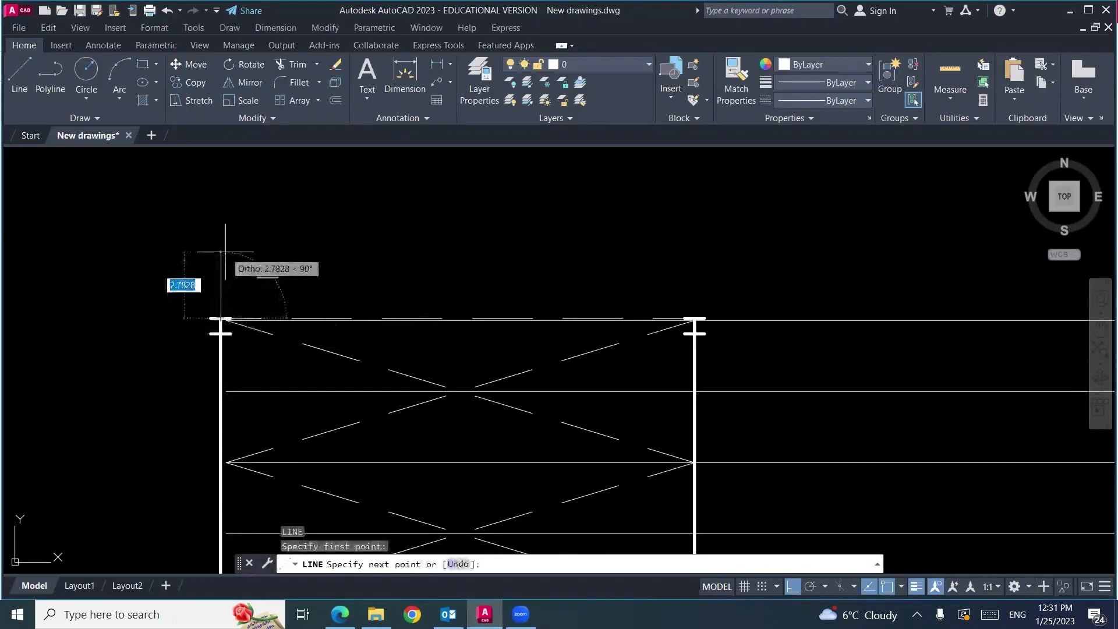
{"action": "type", "text": "5"}
{"action": "key", "text": "Return"}
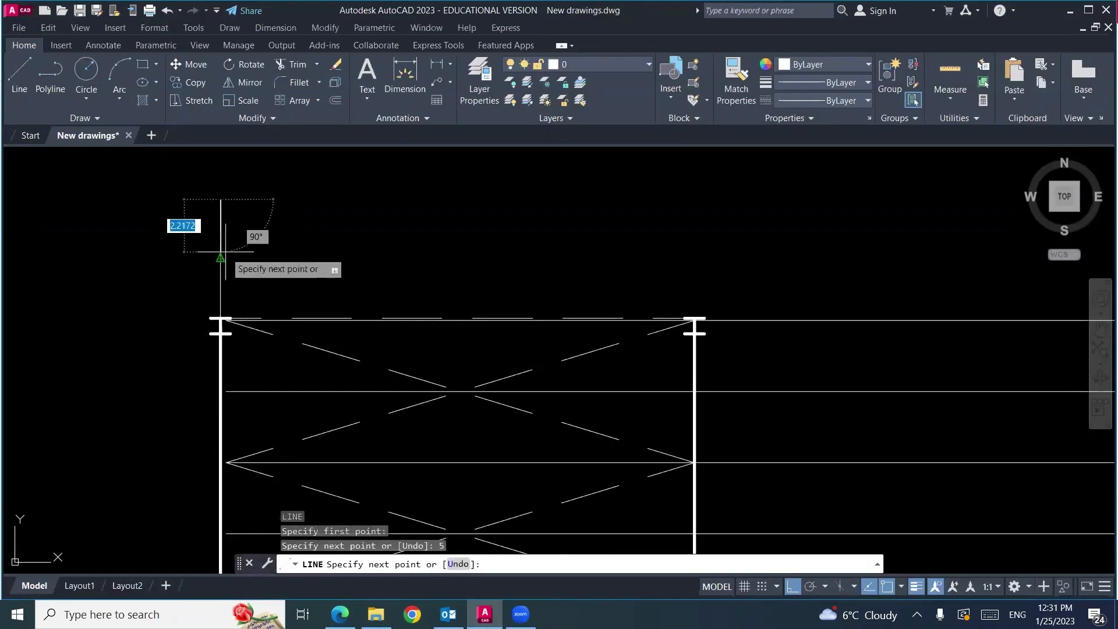
{"action": "key", "text": "Escape"}
{"action": "left_click", "coordinate": [220, 257]}
{"action": "left_click", "coordinate": [198, 261]}
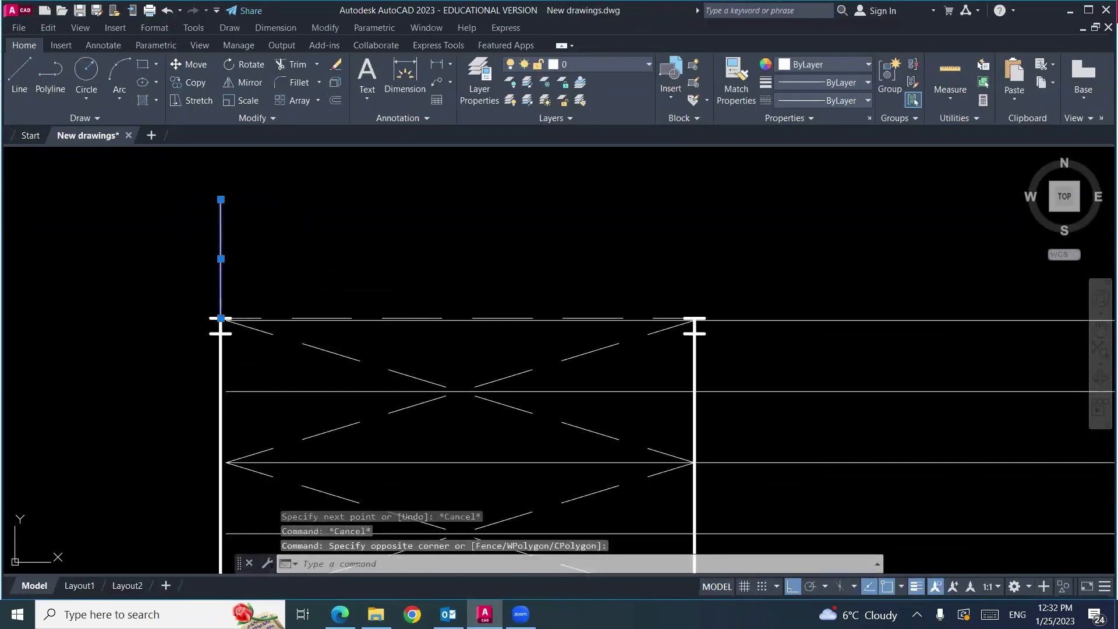
{"action": "key", "text": "Escape"}
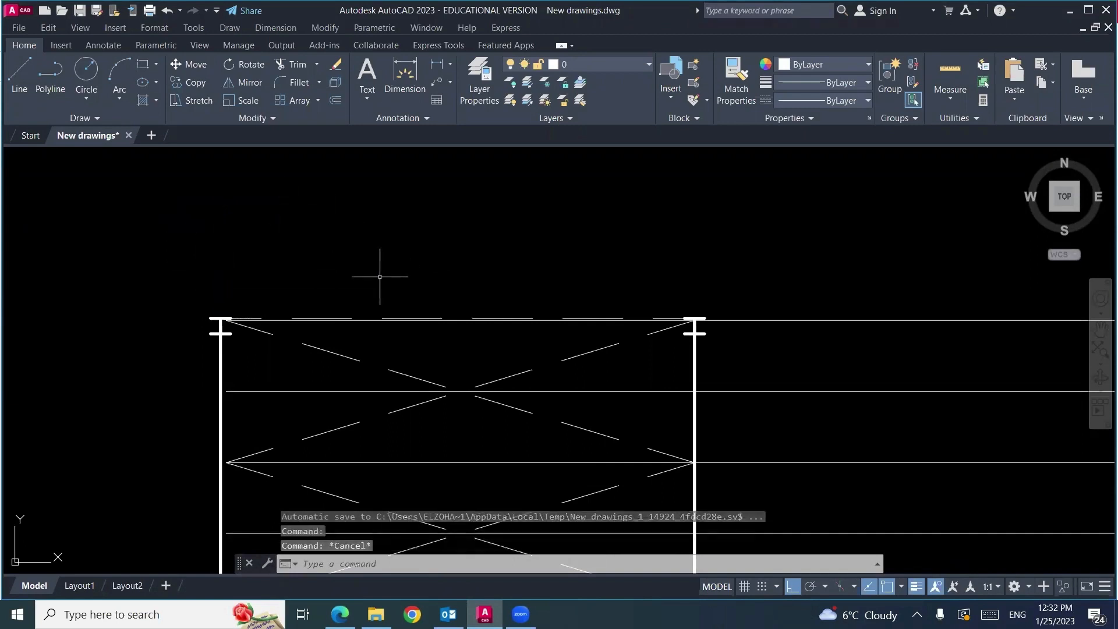
Step: Draw a 3-unit vertical line upward from the midpoint of the first frame's upper column flange
{"action": "key", "text": "l"}
{"action": "key", "text": "Return"}
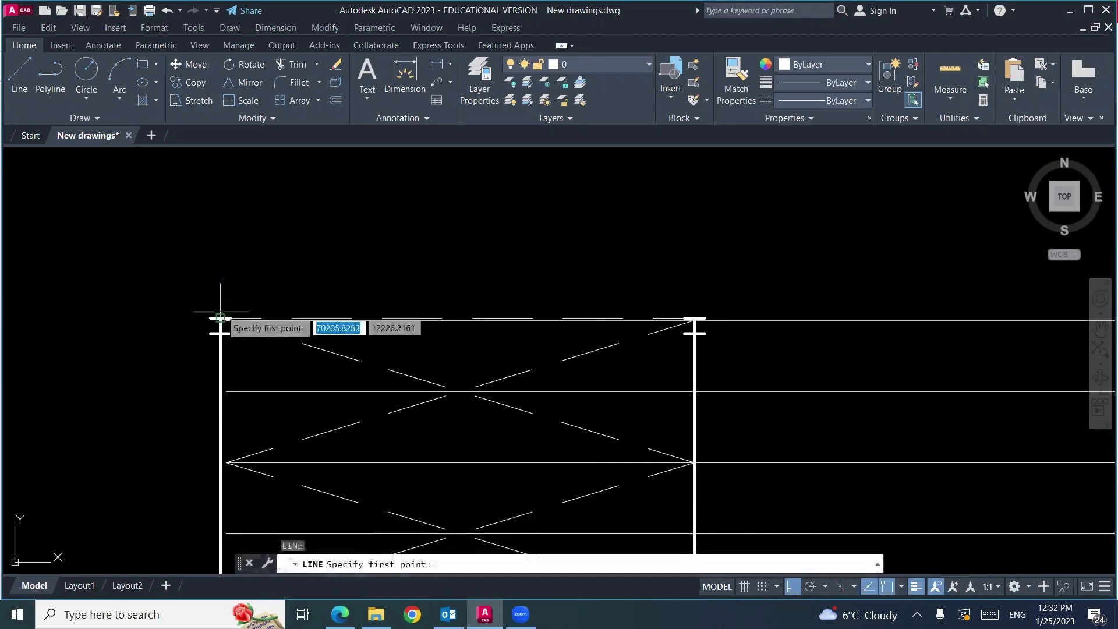
{"action": "left_click", "coordinate": [221, 318]}
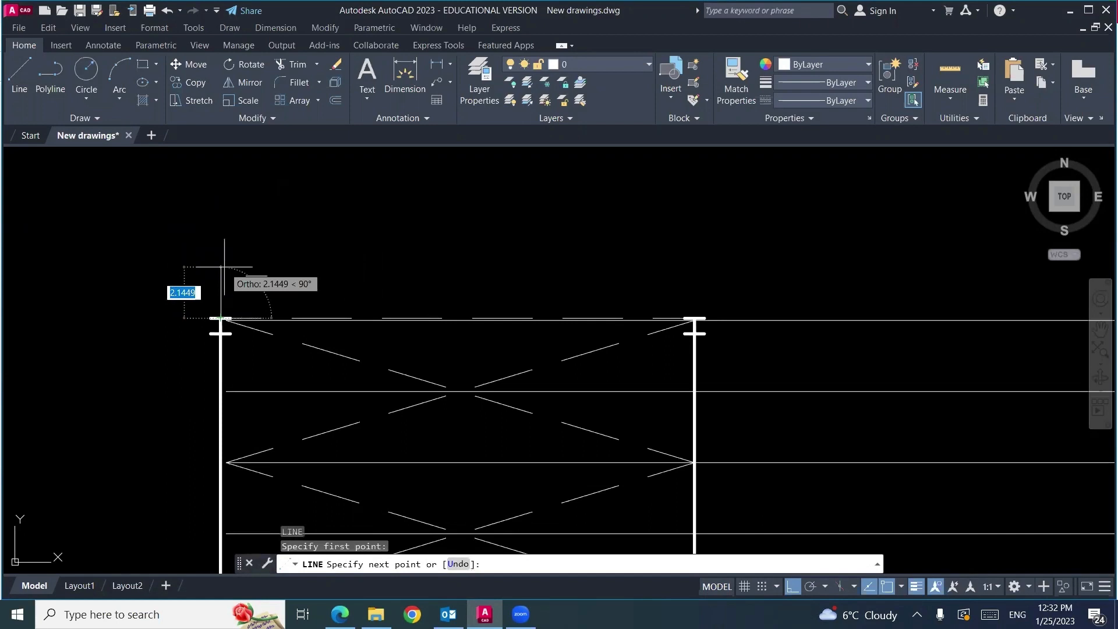
{"action": "type", "text": "3"}
{"action": "key", "text": "Return"}
{"action": "key", "text": "Escape"}
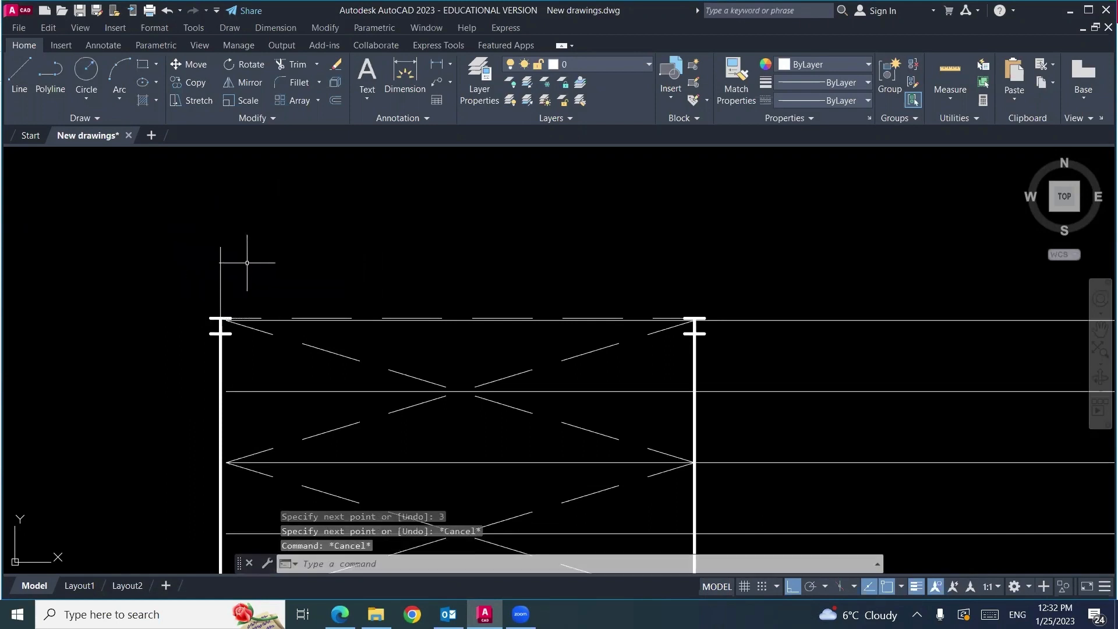
Step: Set the colour of the short vertical line above the first frame to red
{"action": "left_click", "coordinate": [221, 272]}
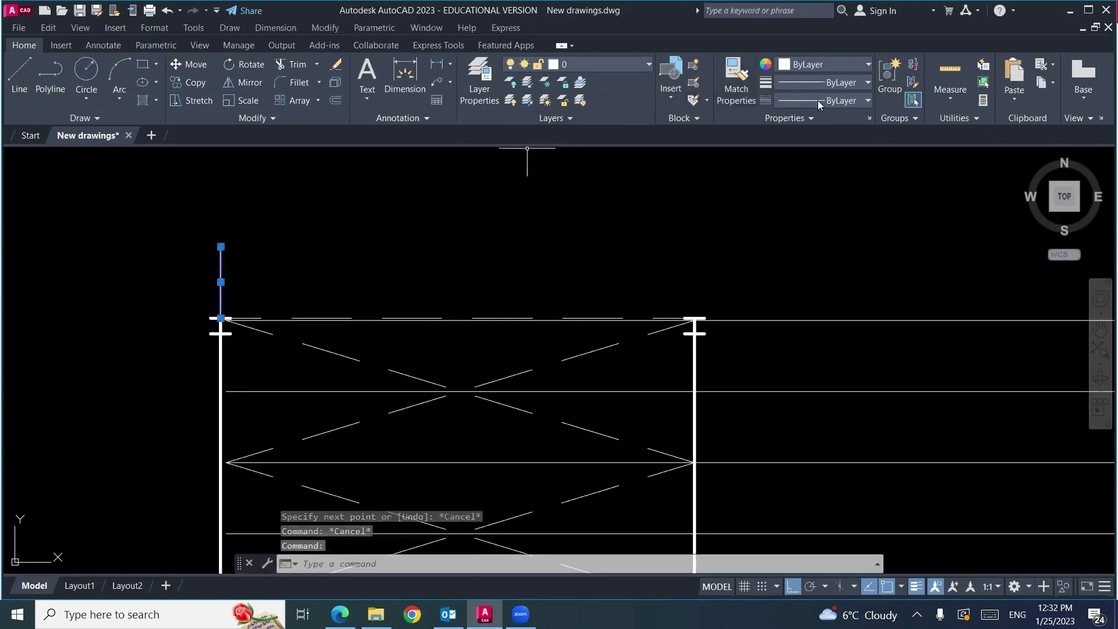
{"action": "left_click", "coordinate": [831, 66]}
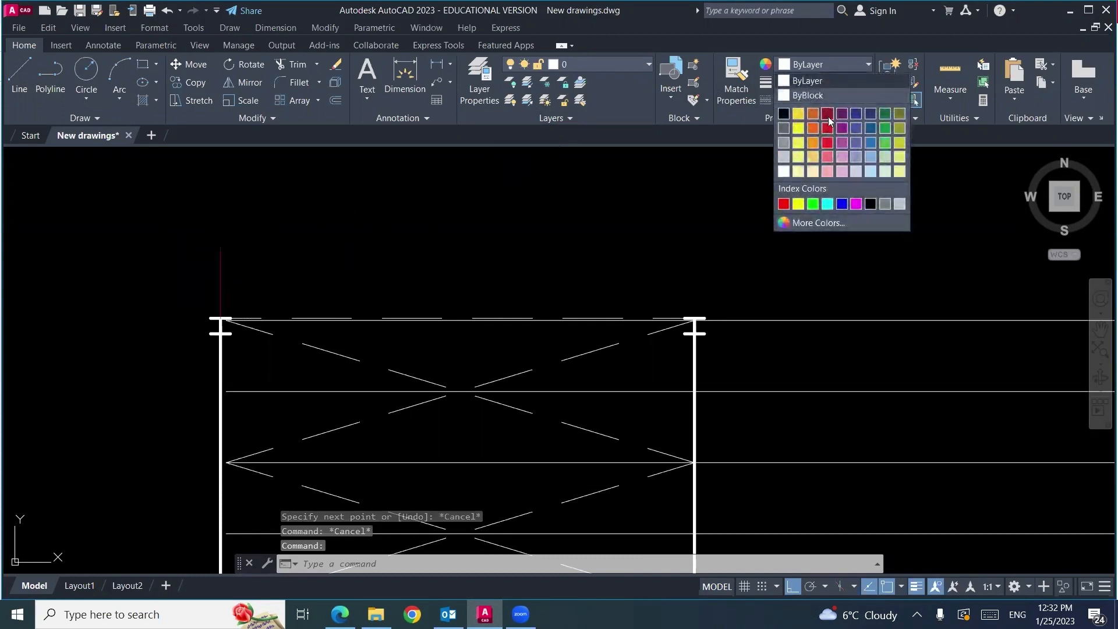
{"action": "left_click", "coordinate": [784, 204]}
{"action": "key", "text": "Escape"}
{"action": "key", "text": "Escape"}
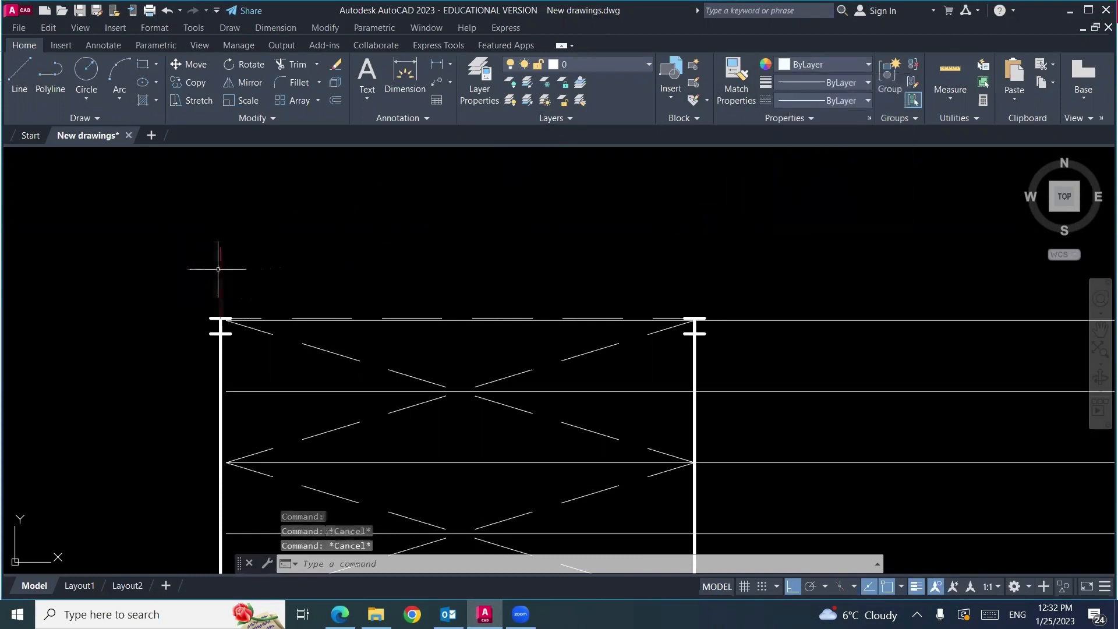
Step: Load the CENTER linetype from acad.lin into the drawing and reselect the short red line above the first frame
{"action": "left_click", "coordinate": [221, 268]}
{"action": "left_click", "coordinate": [851, 101]}
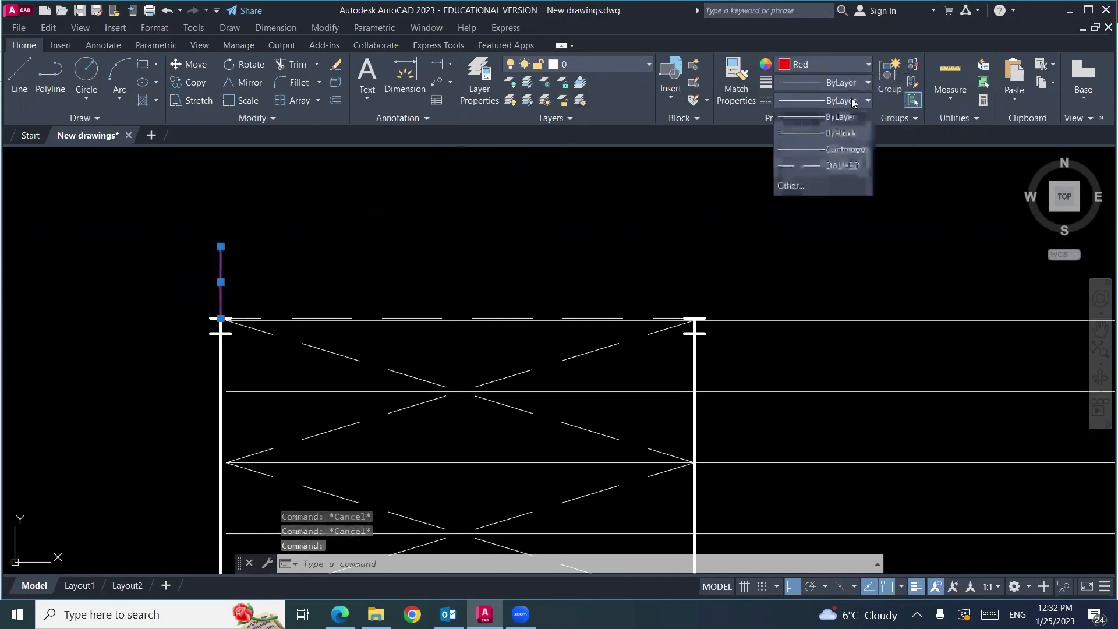
{"action": "left_click", "coordinate": [815, 184]}
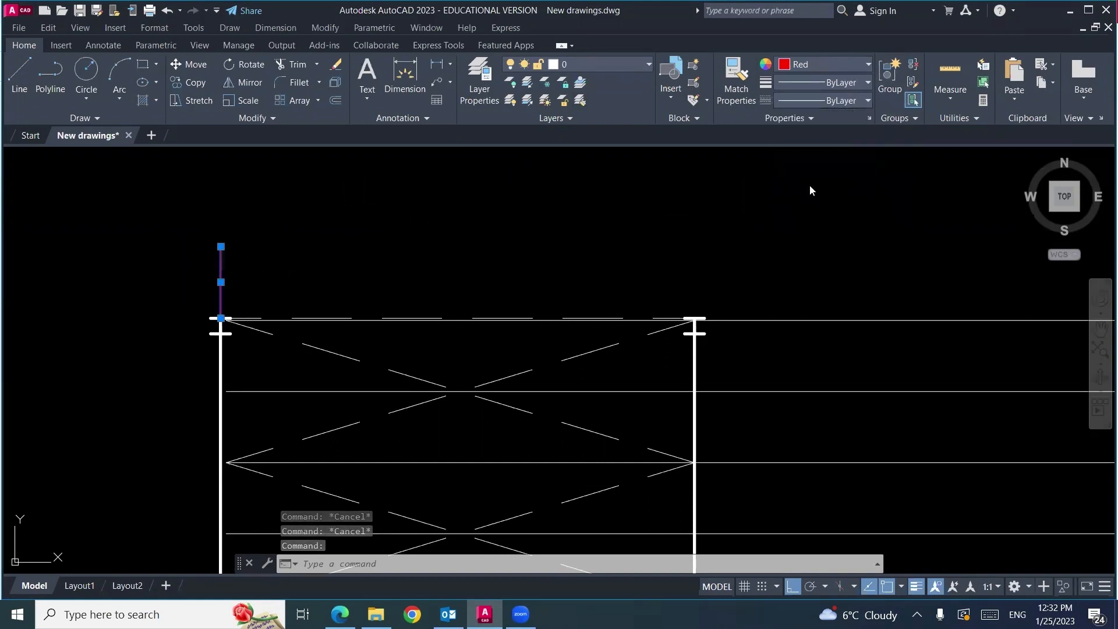
{"action": "left_click", "coordinate": [677, 185]}
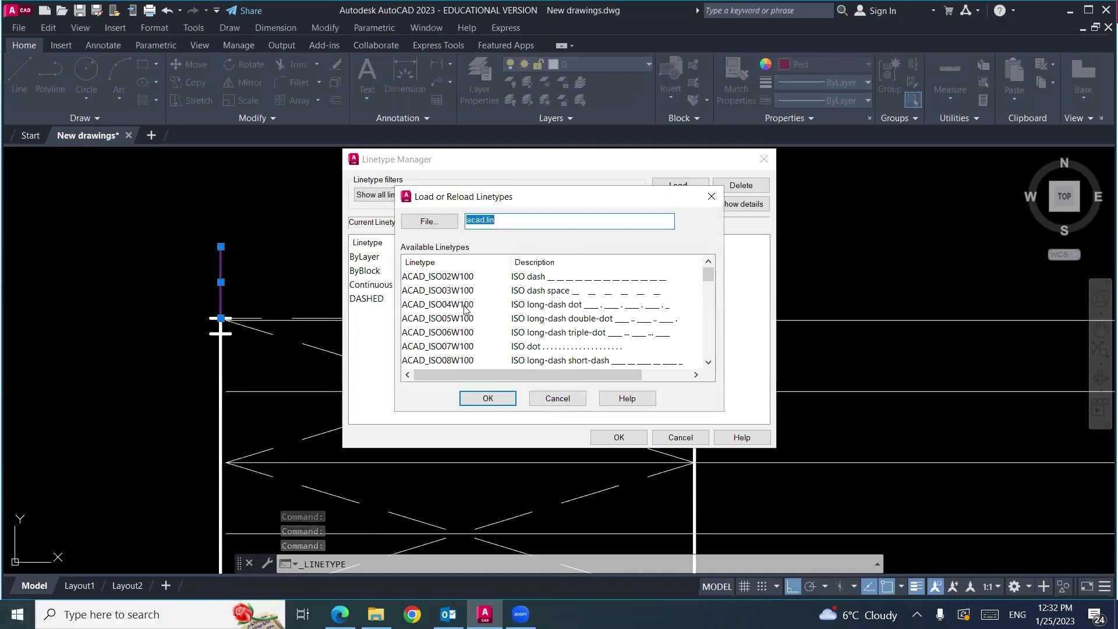
{"action": "scroll", "coordinate": [464, 309], "scroll_direction": "down", "scroll_amount": 5}
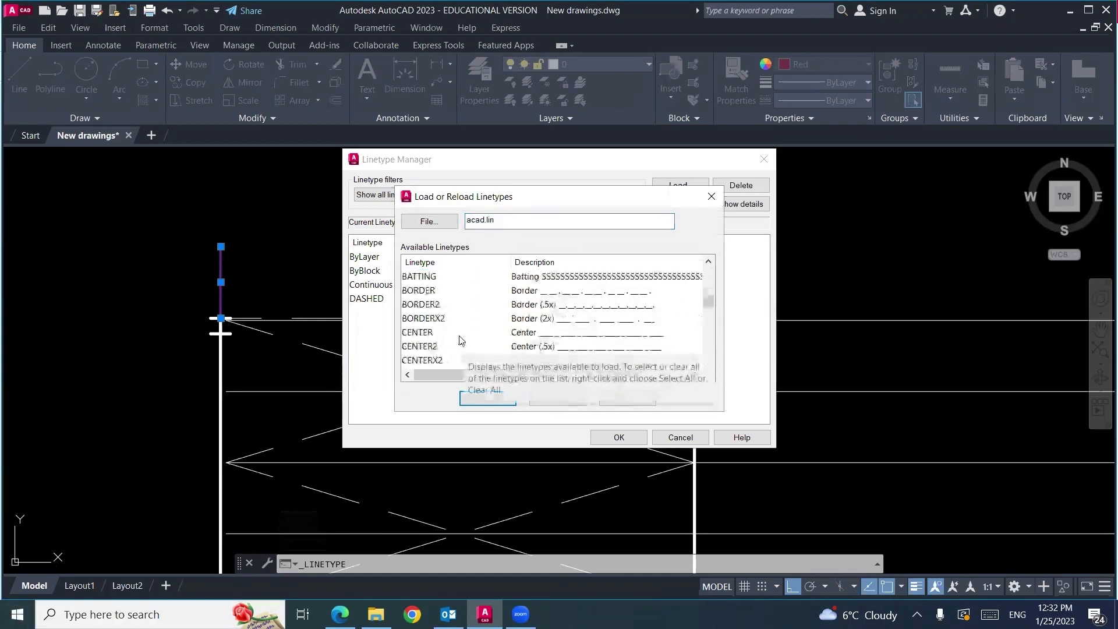
{"action": "left_click", "coordinate": [558, 350]}
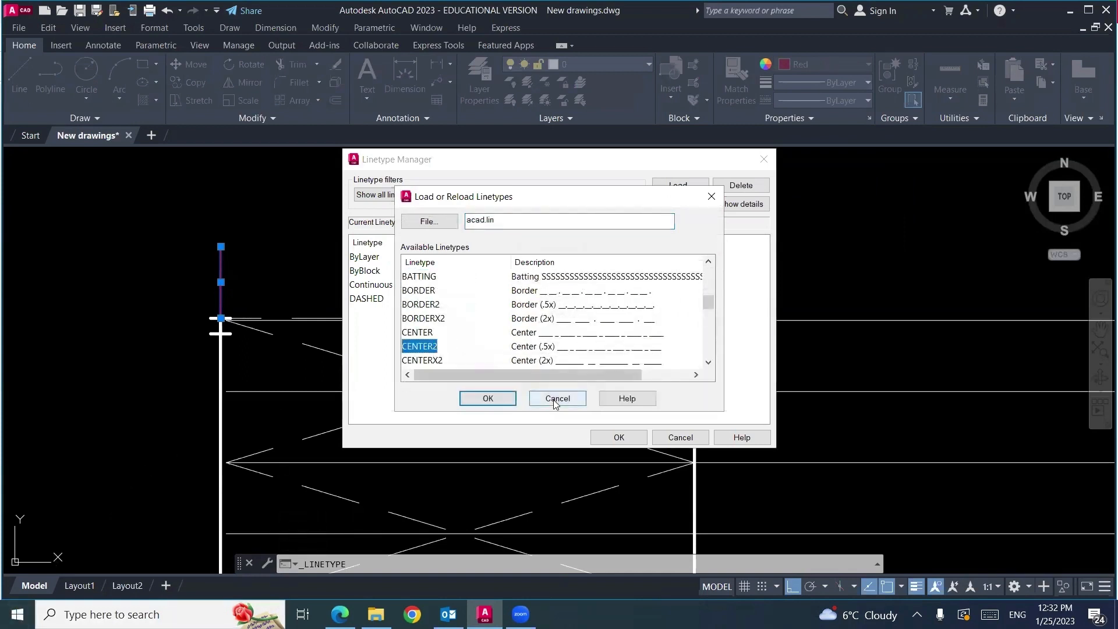
{"action": "left_click", "coordinate": [542, 335]}
{"action": "left_click", "coordinate": [489, 398]}
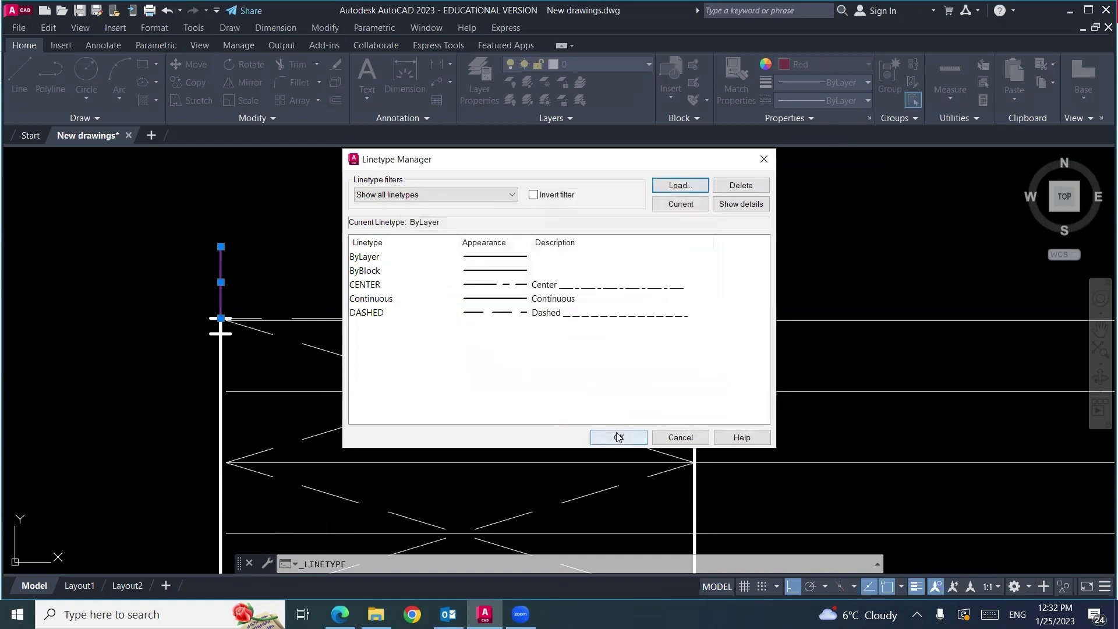
{"action": "left_click", "coordinate": [619, 438]}
{"action": "left_click", "coordinate": [262, 267]}
{"action": "left_click", "coordinate": [210, 283]}
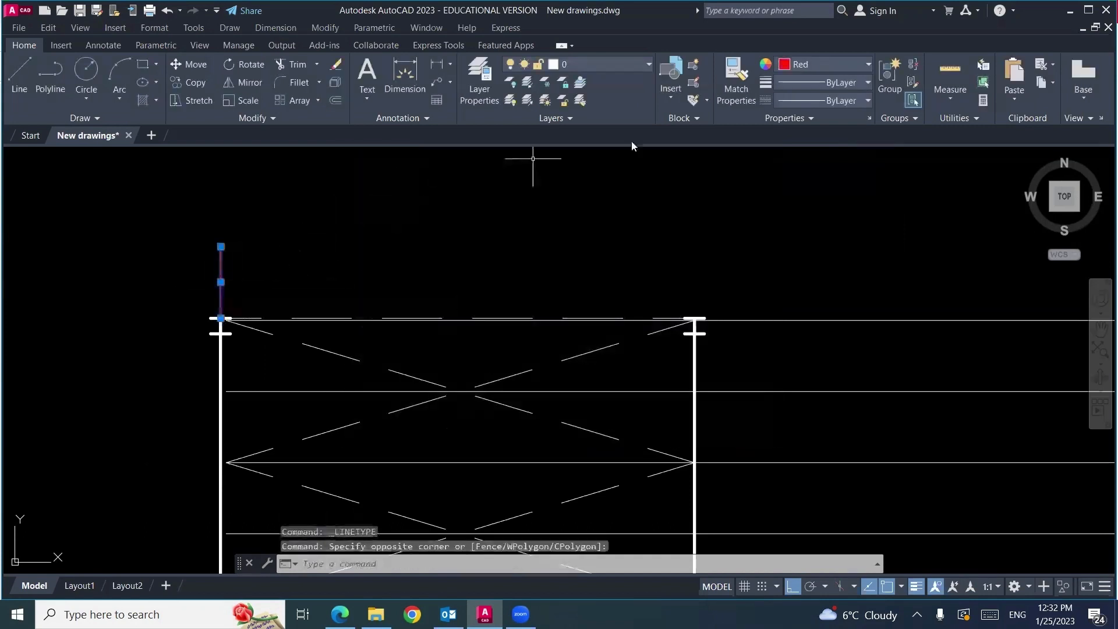
Step: Apply a dash-dot centre linetype to the red vertical grid line above the first column
{"action": "left_click", "coordinate": [803, 100]}
{"action": "left_click", "coordinate": [811, 149]}
{"action": "key", "text": "Escape"}
{"action": "key", "text": "Escape"}
{"action": "key", "text": "Escape"}
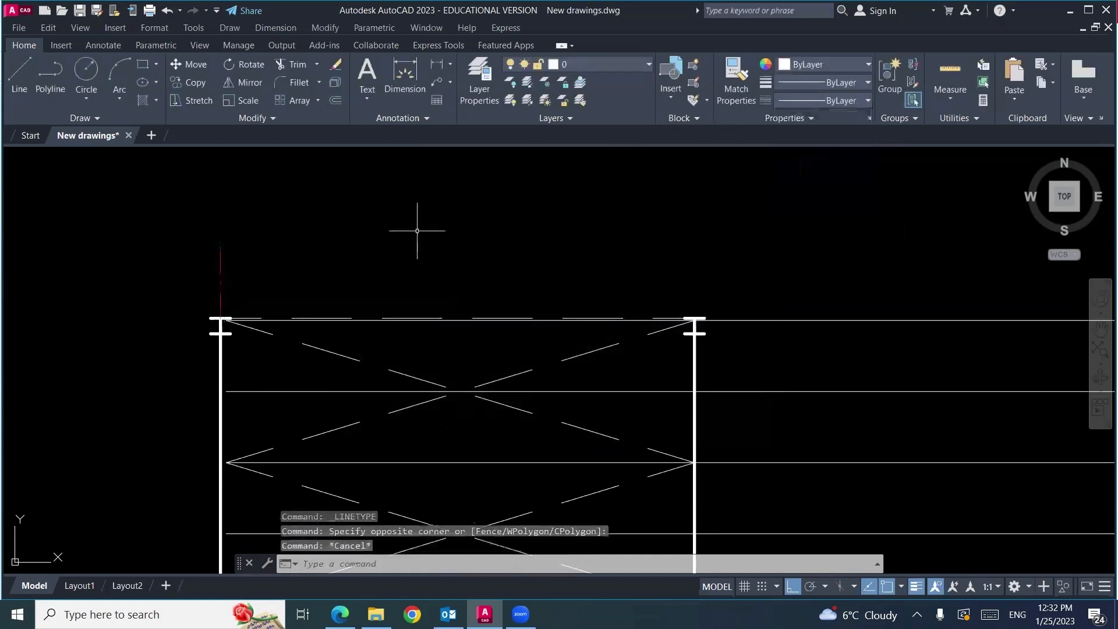
{"action": "type", "text": "c"}
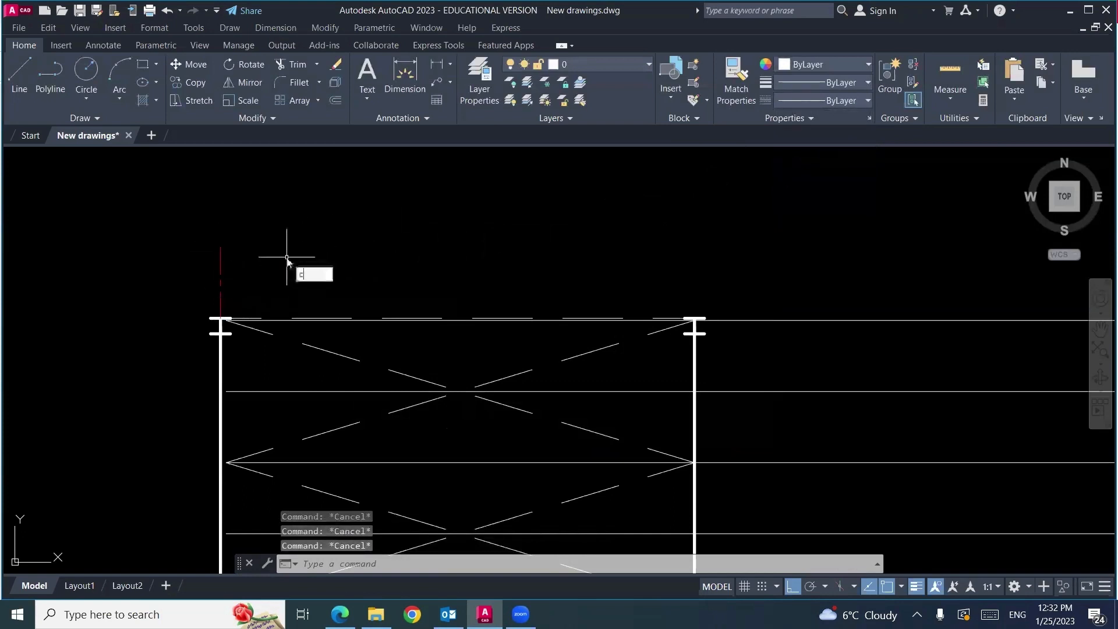
{"action": "type", "text": "t o"}
{"action": "key", "text": "Return"}
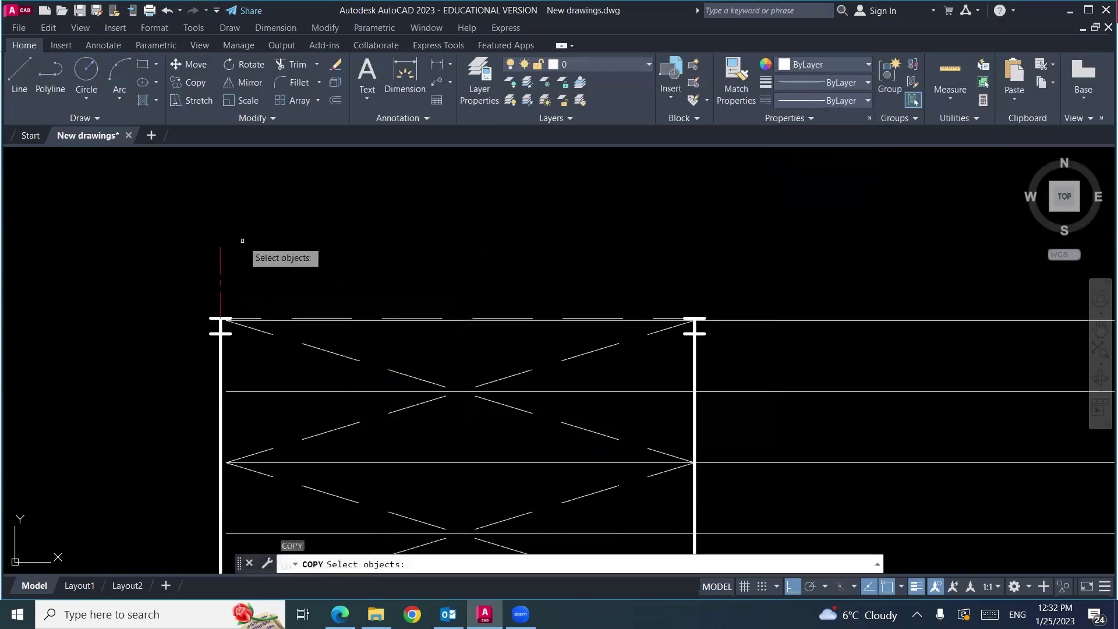
{"action": "key", "text": "Escape"}
Step: Draw a circle with a radius of about 0.7 beside the red grid line for the axis bubble
{"action": "type", "text": "c"}
{"action": "key", "text": "Return"}
{"action": "left_click", "coordinate": [281, 243]}
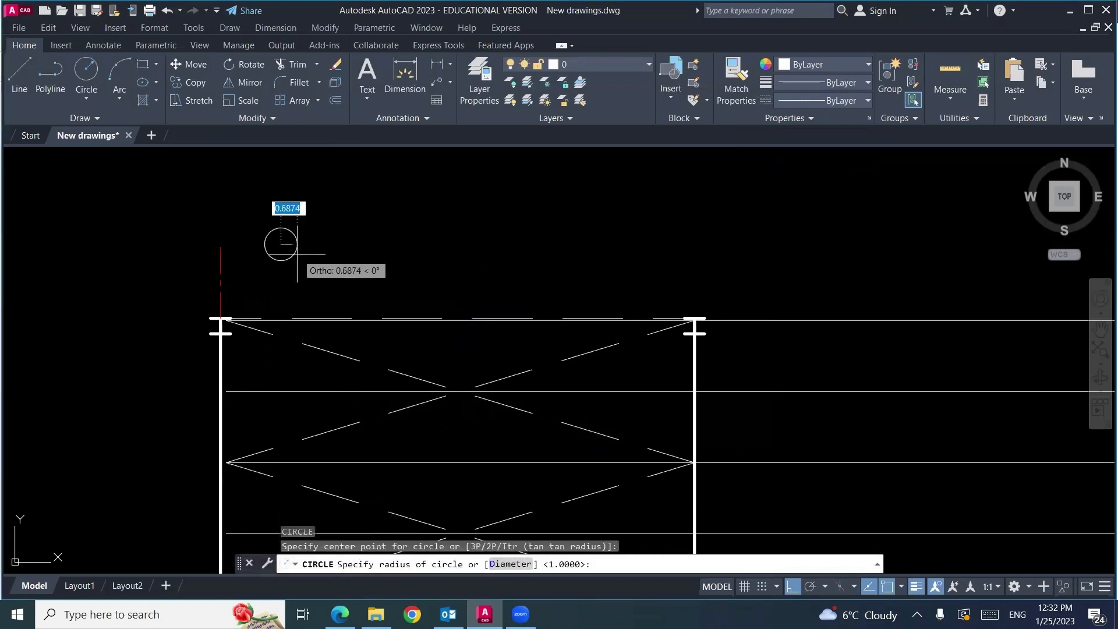
{"action": "left_click", "coordinate": [298, 254]}
Step: Move the circle so it sits directly on the upper end of the first column's grid line
{"action": "type", "text": "m"}
{"action": "key", "text": "Return"}
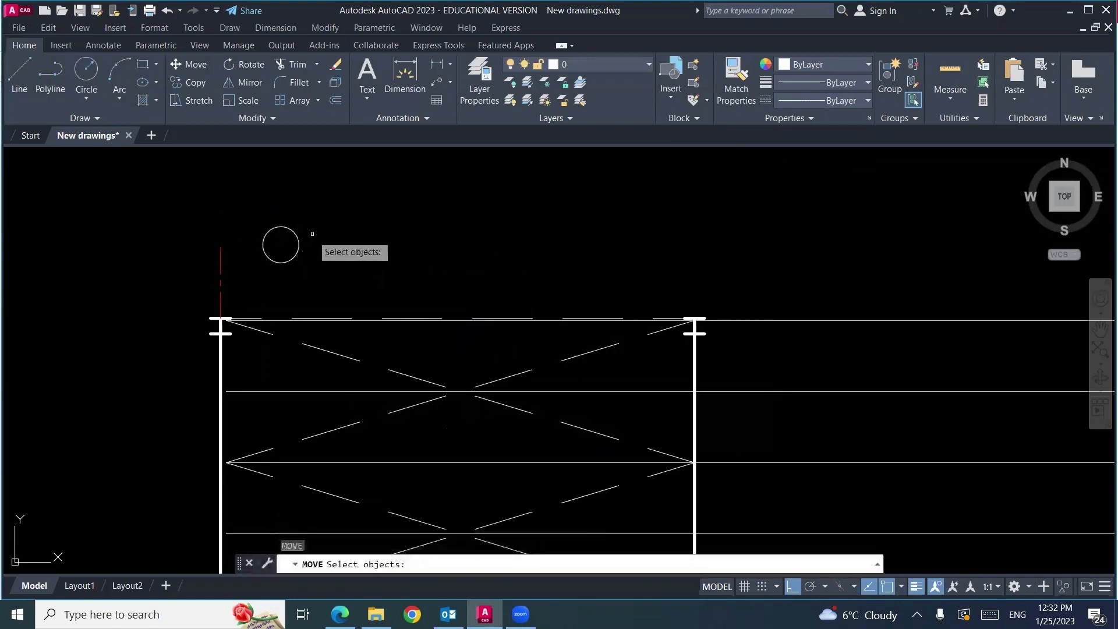
{"action": "left_click", "coordinate": [311, 234]}
{"action": "left_click", "coordinate": [284, 251]}
{"action": "key", "text": "Return"}
{"action": "left_click", "coordinate": [280, 244]}
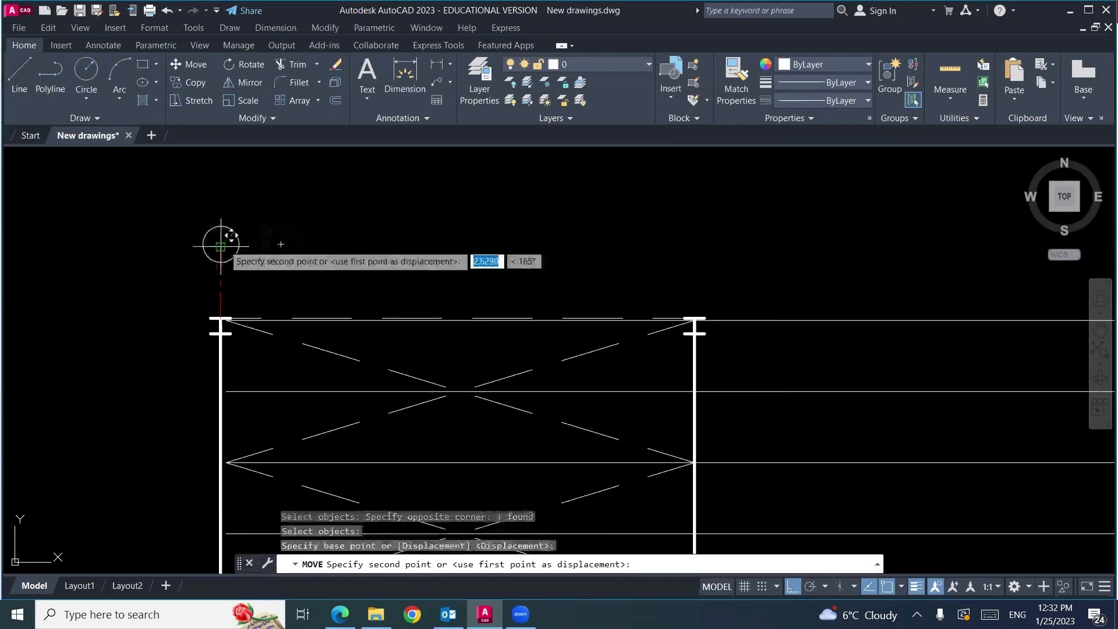
{"action": "left_click", "coordinate": [220, 229]}
Step: Copy the axis bubble with its grid line from the first column's upper end onto the second and third columns
{"action": "type", "text": "c"}
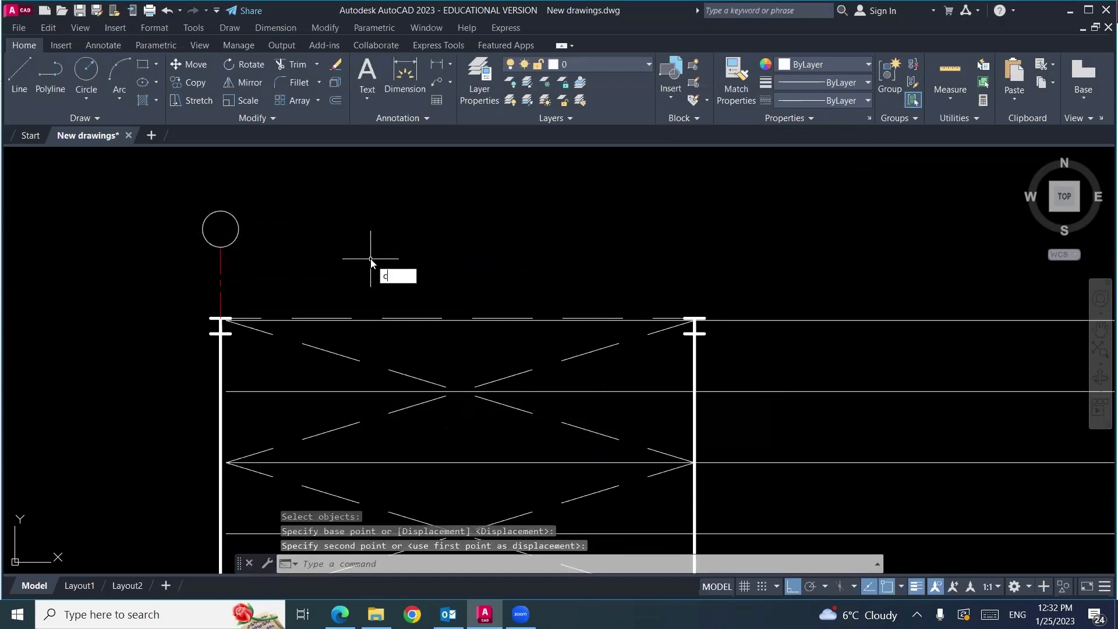
{"action": "type", "text": "o"}
{"action": "key", "text": "Return"}
{"action": "left_click", "coordinate": [263, 205]}
{"action": "left_click", "coordinate": [197, 277]}
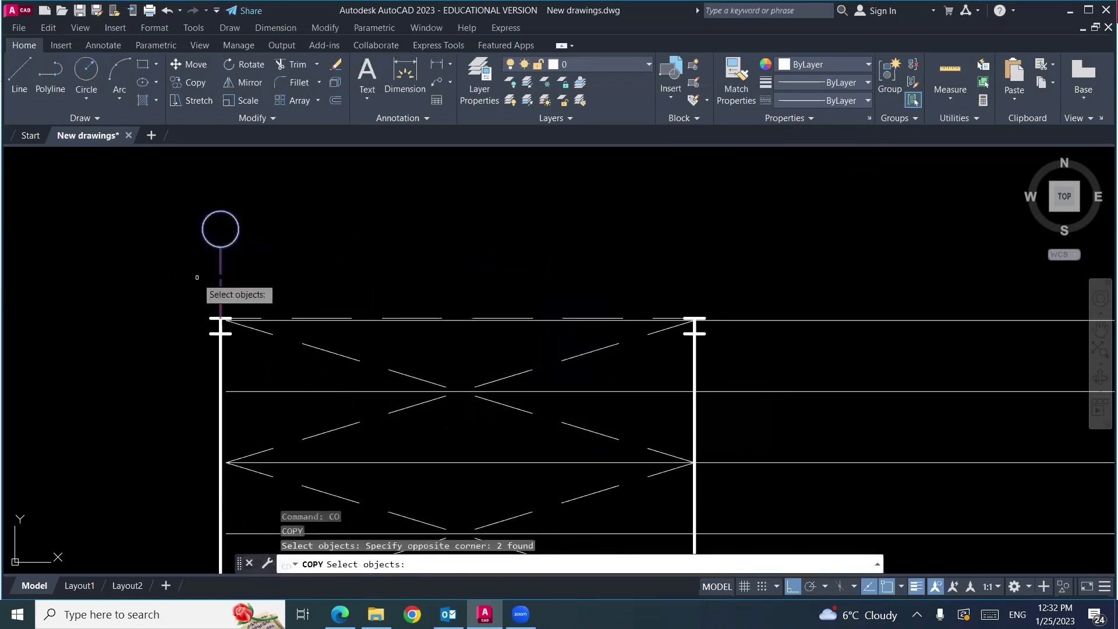
{"action": "key", "text": "Return"}
{"action": "scroll", "coordinate": [221, 319], "scroll_direction": "up", "scroll_amount": 2}
{"action": "left_click", "coordinate": [220, 319]}
{"action": "scroll", "coordinate": [192, 309], "scroll_direction": "down", "scroll_amount": 4}
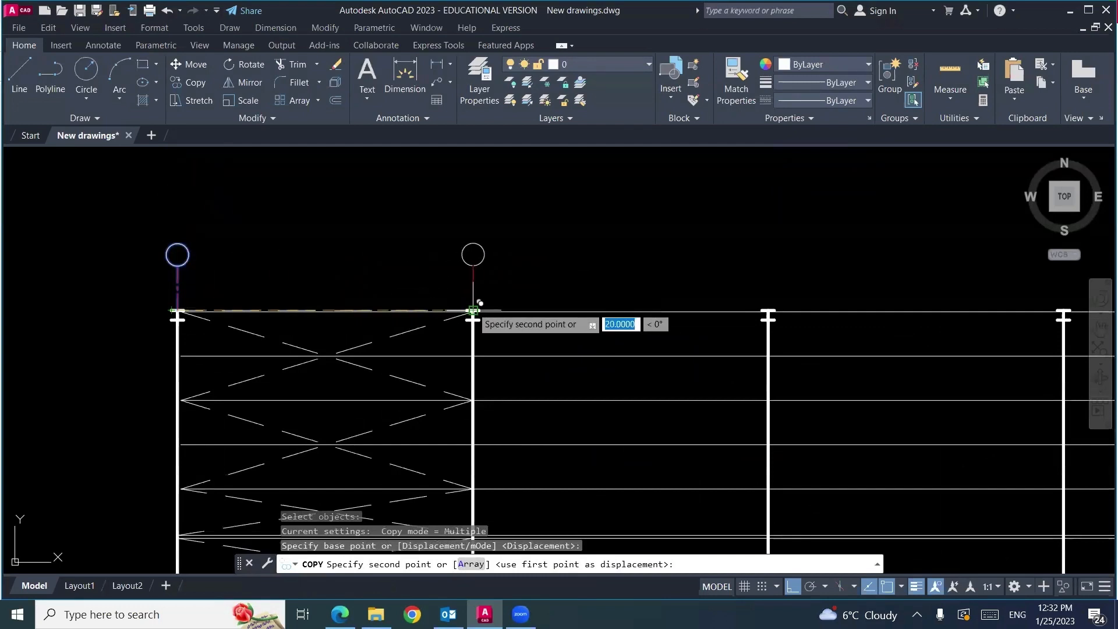
{"action": "left_click", "coordinate": [473, 310]}
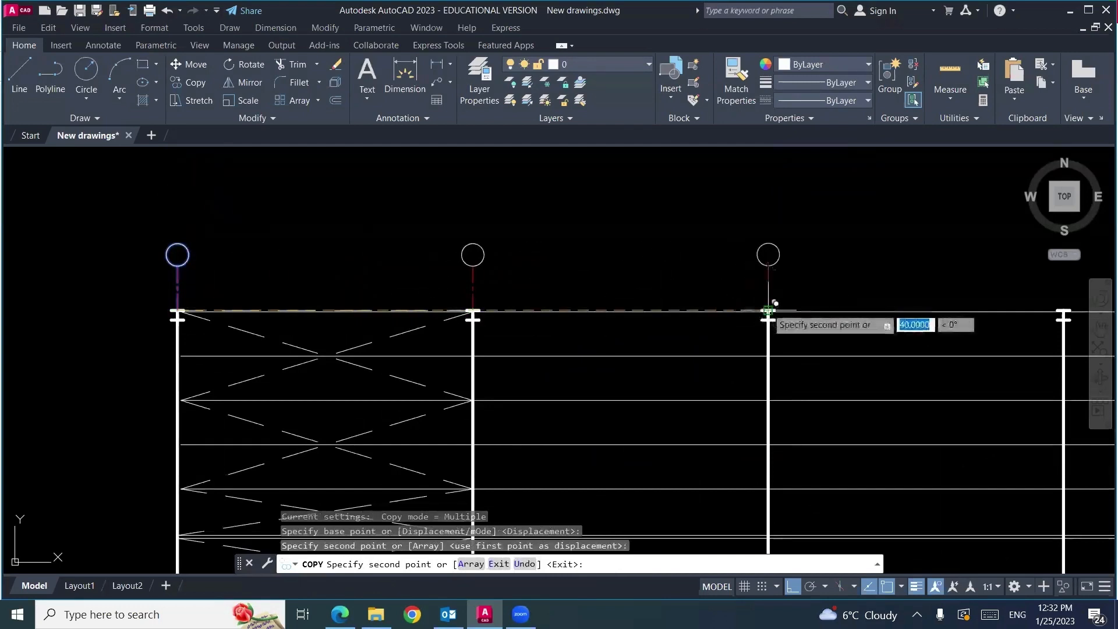
{"action": "left_click", "coordinate": [768, 311]}
Step: Place further copies of the axis bubble and grid line on the upper ends of the remaining five columns
{"action": "middle_click_drag", "start_coordinate": [806, 346], "coordinate": [427, 349]}
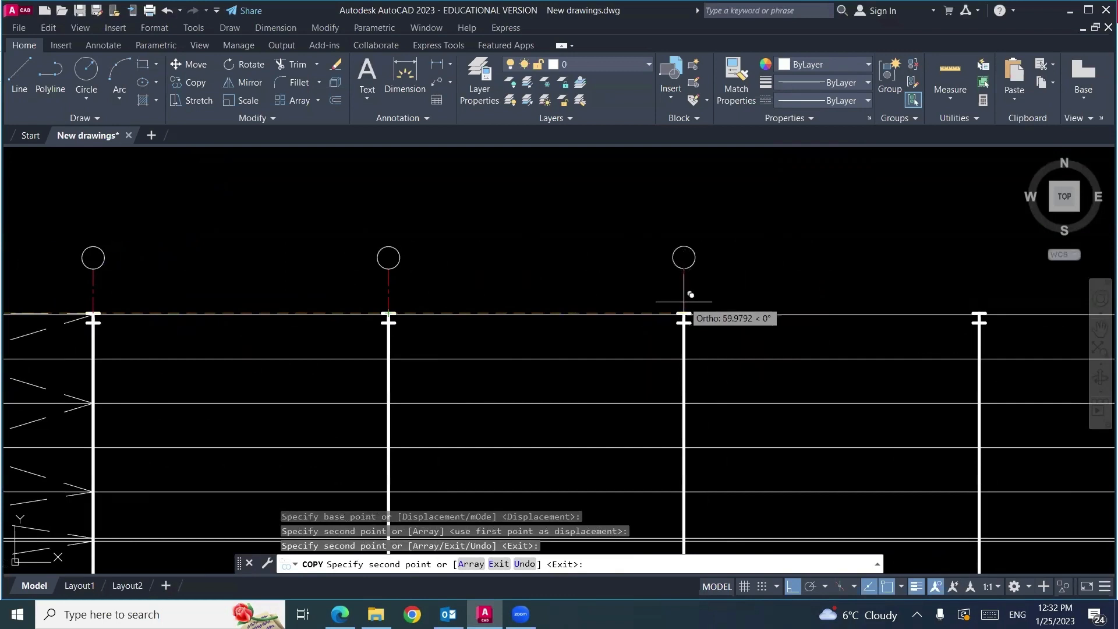
{"action": "left_click", "coordinate": [684, 313]}
{"action": "middle_click_drag", "start_coordinate": [827, 316], "coordinate": [413, 316]}
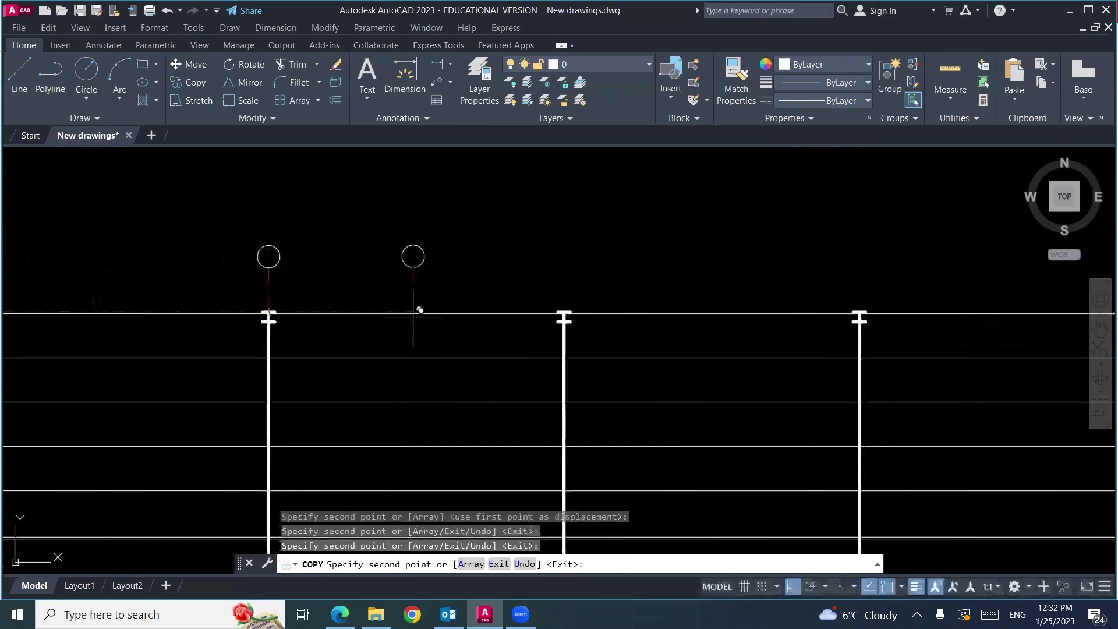
{"action": "left_click", "coordinate": [564, 314]}
{"action": "middle_click_drag", "start_coordinate": [818, 312], "coordinate": [498, 315]}
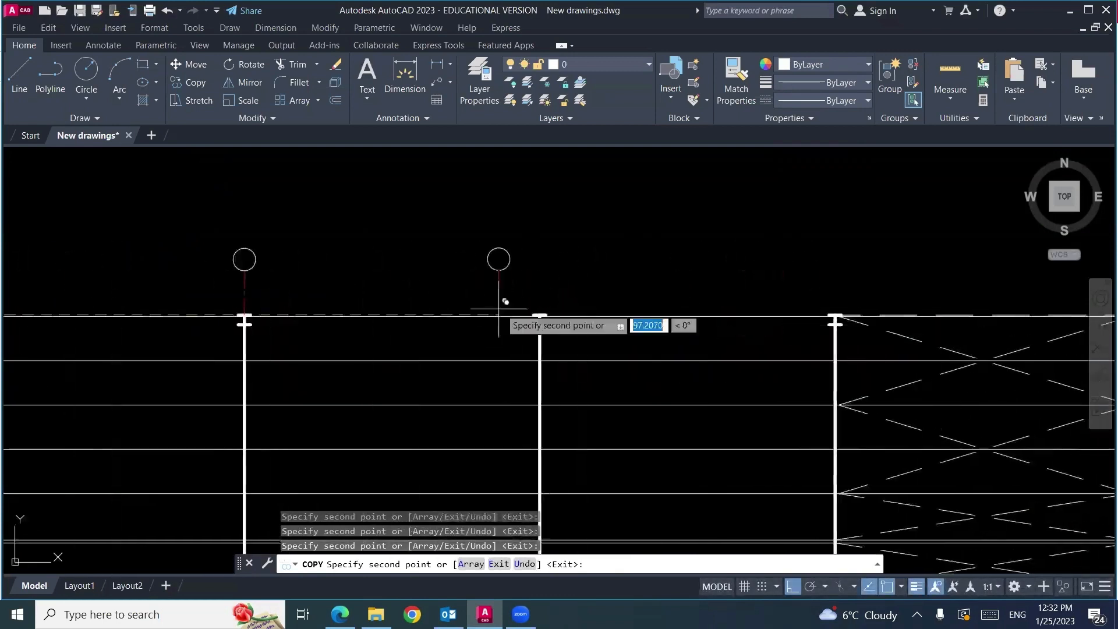
{"action": "left_click", "coordinate": [540, 309]}
{"action": "middle_click_drag", "start_coordinate": [763, 295], "coordinate": [508, 298]}
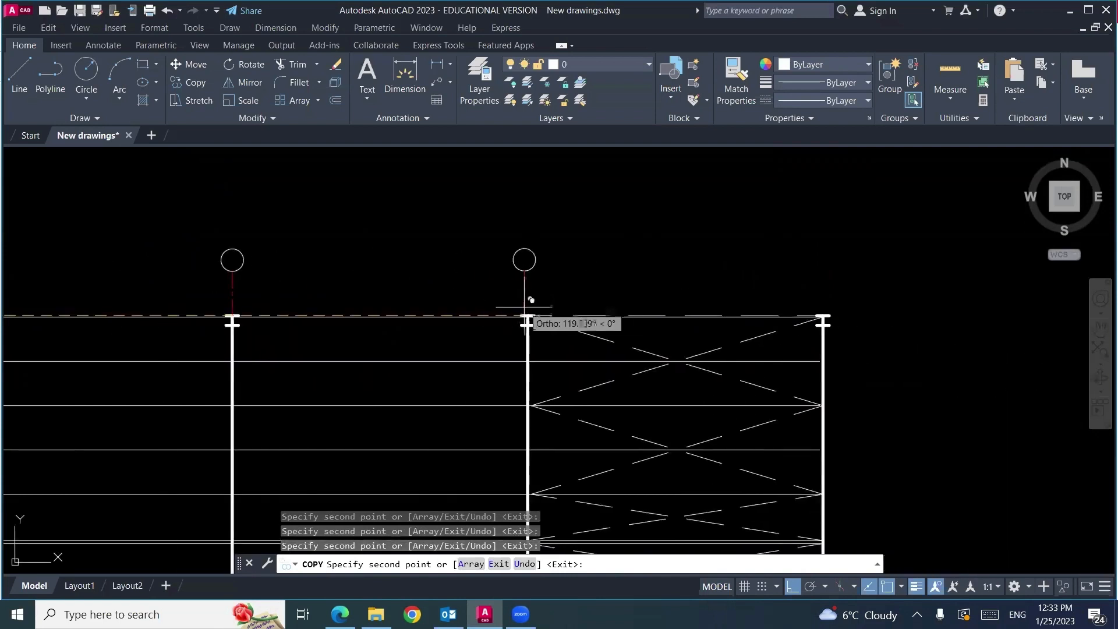
{"action": "left_click", "coordinate": [528, 315]}
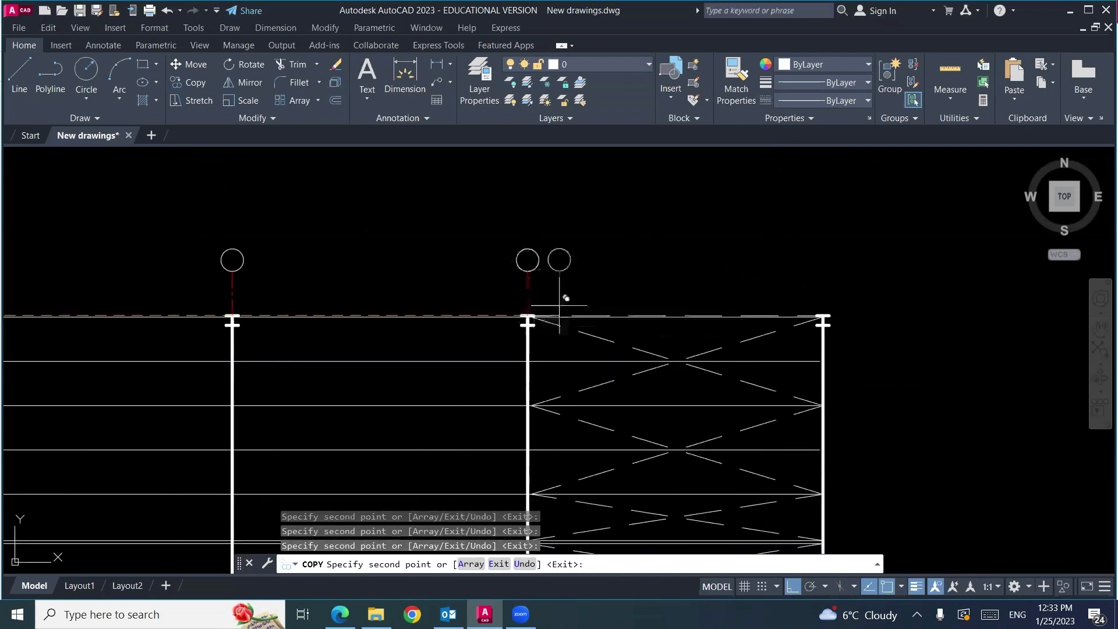
{"action": "left_click", "coordinate": [823, 315]}
{"action": "key", "text": "Escape"}
Step: Mirror all eight upper axis bubbles and grid lines about the plan's horizontal centerline, keeping the originals
{"action": "scroll", "coordinate": [737, 221], "scroll_direction": "down", "scroll_amount": 6}
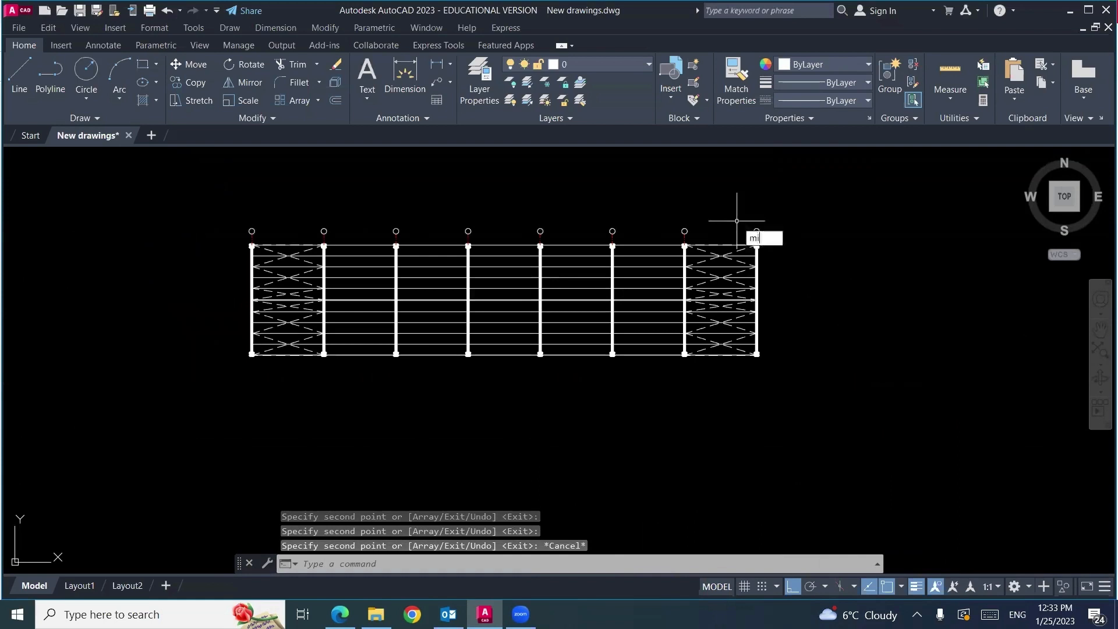
{"action": "type", "text": "mi"}
{"action": "key", "text": "Return"}
{"action": "left_click", "coordinate": [793, 208]}
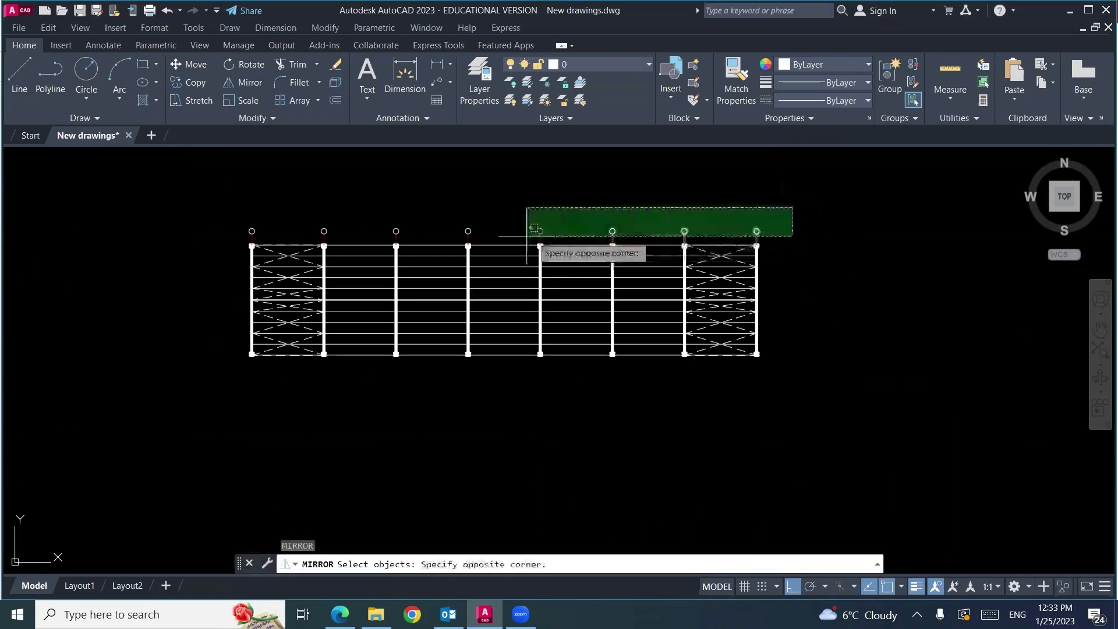
{"action": "left_click", "coordinate": [226, 240]}
{"action": "scroll", "coordinate": [236, 289], "scroll_direction": "up", "scroll_amount": 10}
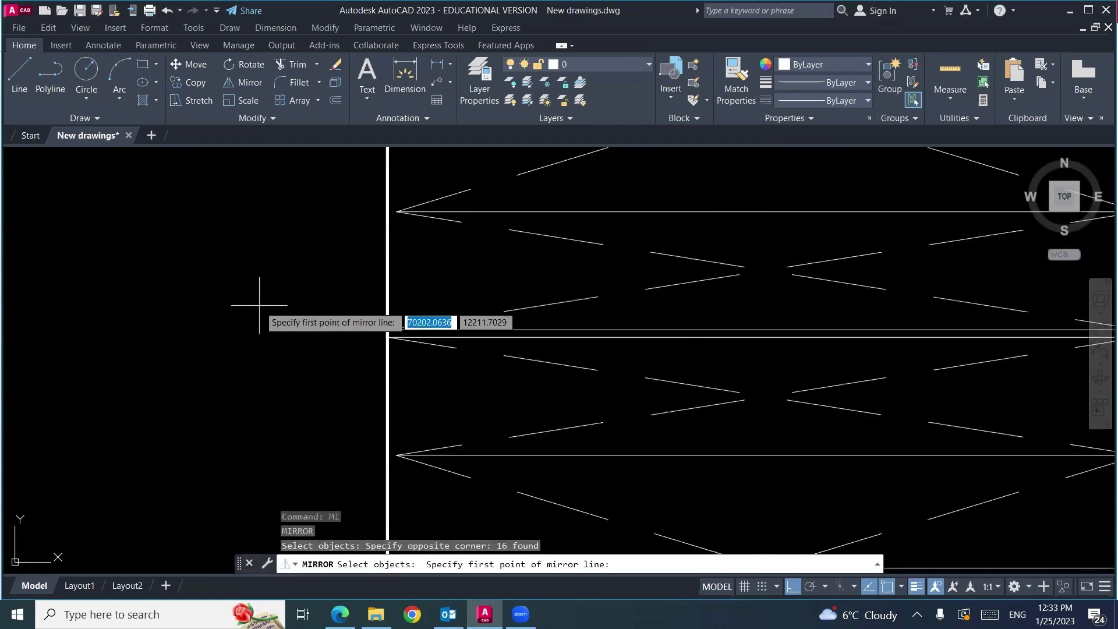
{"action": "left_click", "coordinate": [387, 336]}
{"action": "left_click", "coordinate": [209, 324]}
{"action": "key", "text": "Return"}
{"action": "scroll", "coordinate": [223, 246], "scroll_direction": "down", "scroll_amount": 4}
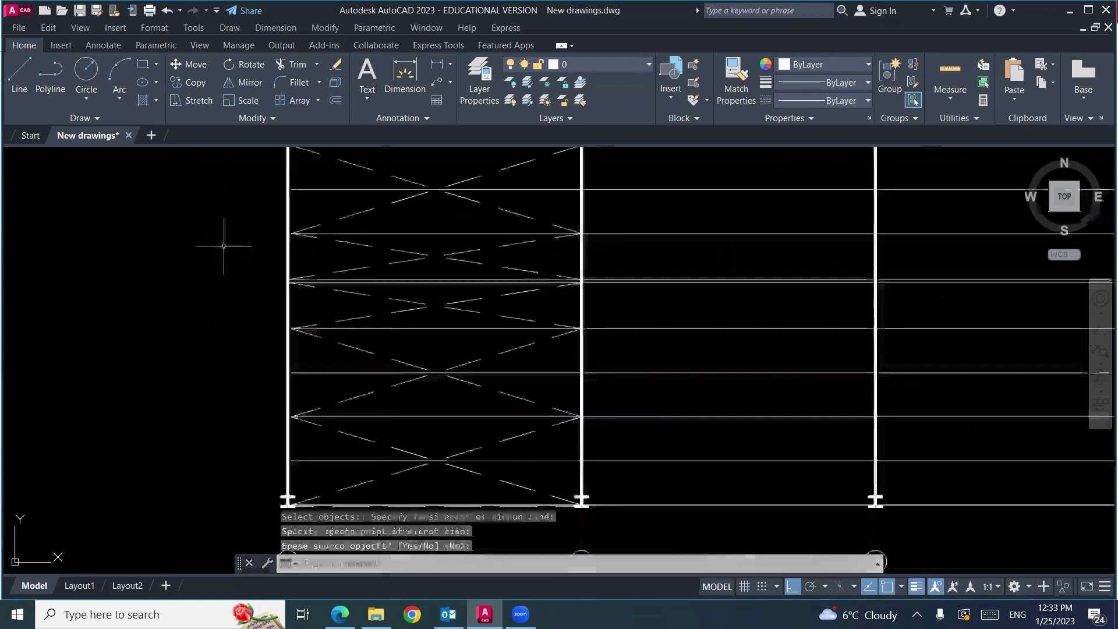
{"action": "scroll", "coordinate": [224, 246], "scroll_direction": "down", "scroll_amount": 4}
{"action": "middle_click_drag", "start_coordinate": [374, 379], "coordinate": [221, 438]}
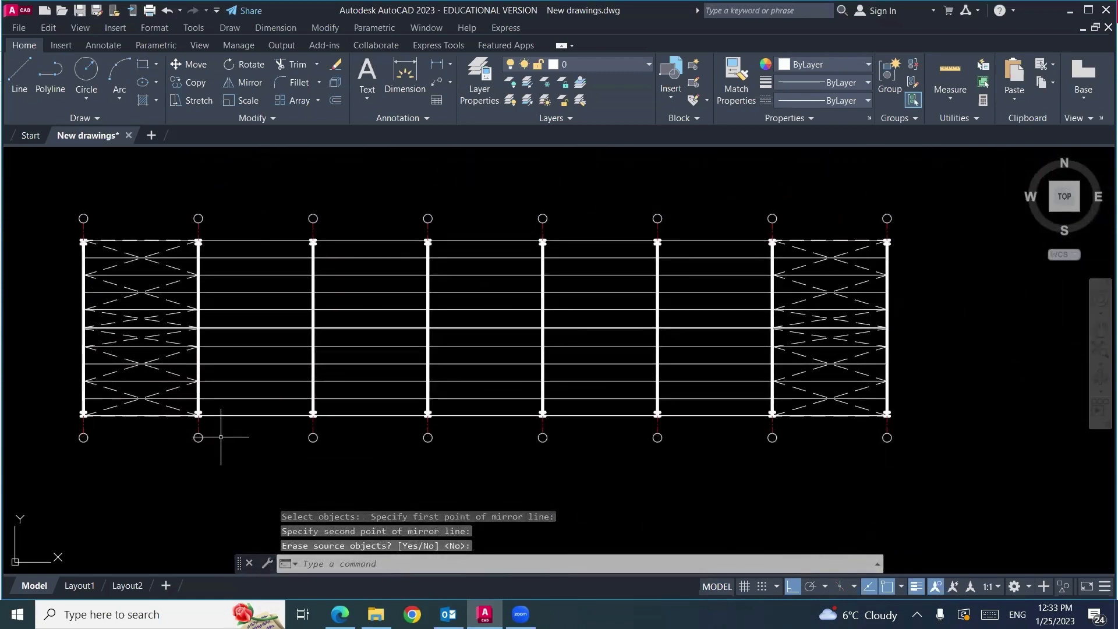
Step: Switch to Microsoft Edge to review the numbered axes on the General Layout plan, and return to AutoCAD
{"action": "left_click", "coordinate": [340, 615]}
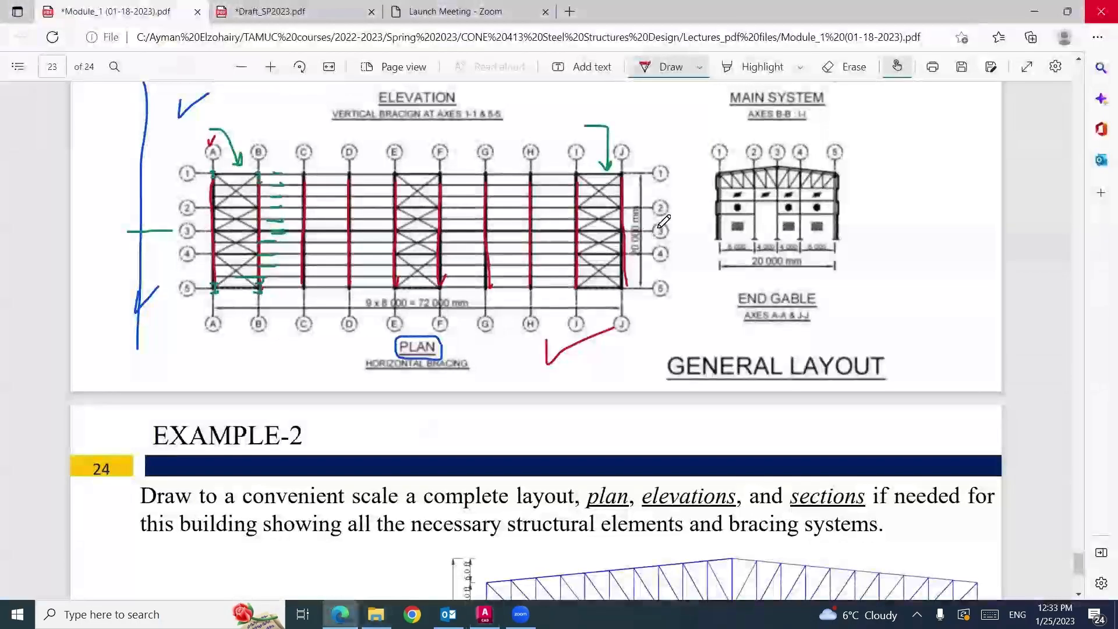
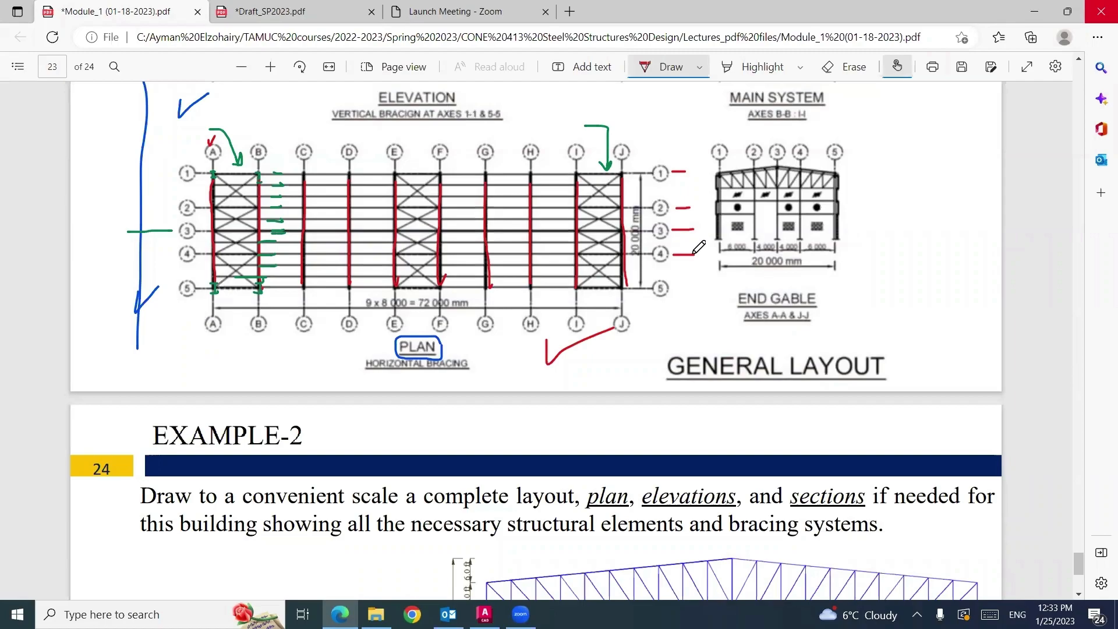
{"action": "key", "text": "alt+Tab"}
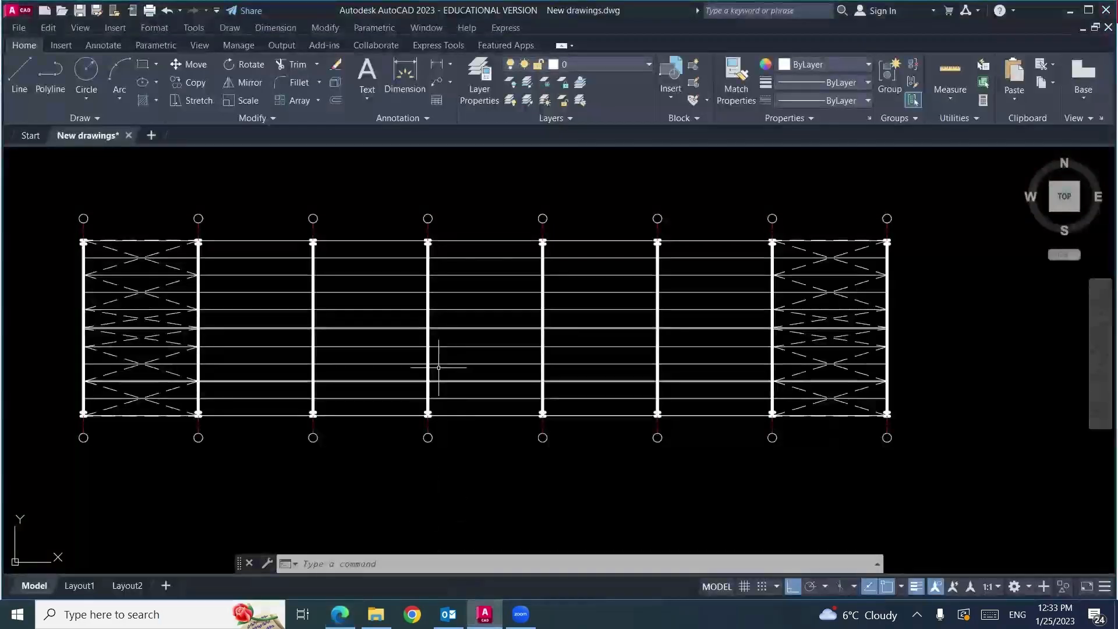
Step: Add a horizontal linear dimension between the first two column axes, placed just above the plan's upper edge
{"action": "scroll", "coordinate": [196, 267], "scroll_direction": "up", "scroll_amount": 5}
{"action": "scroll", "coordinate": [197, 266], "scroll_direction": "up", "scroll_amount": 2}
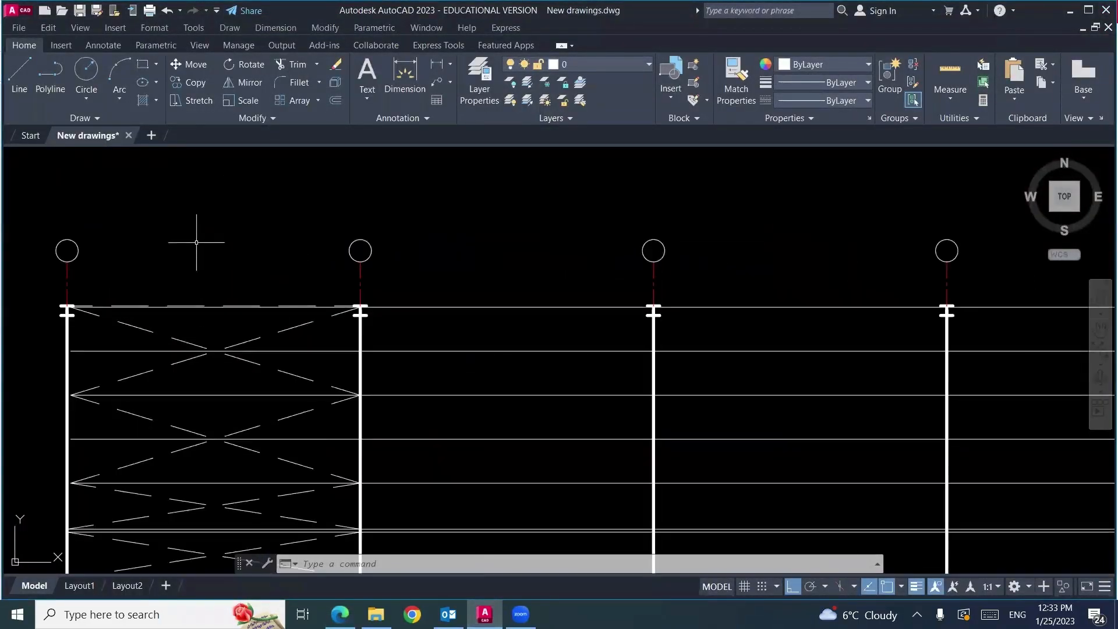
{"action": "left_click", "coordinate": [289, 62]}
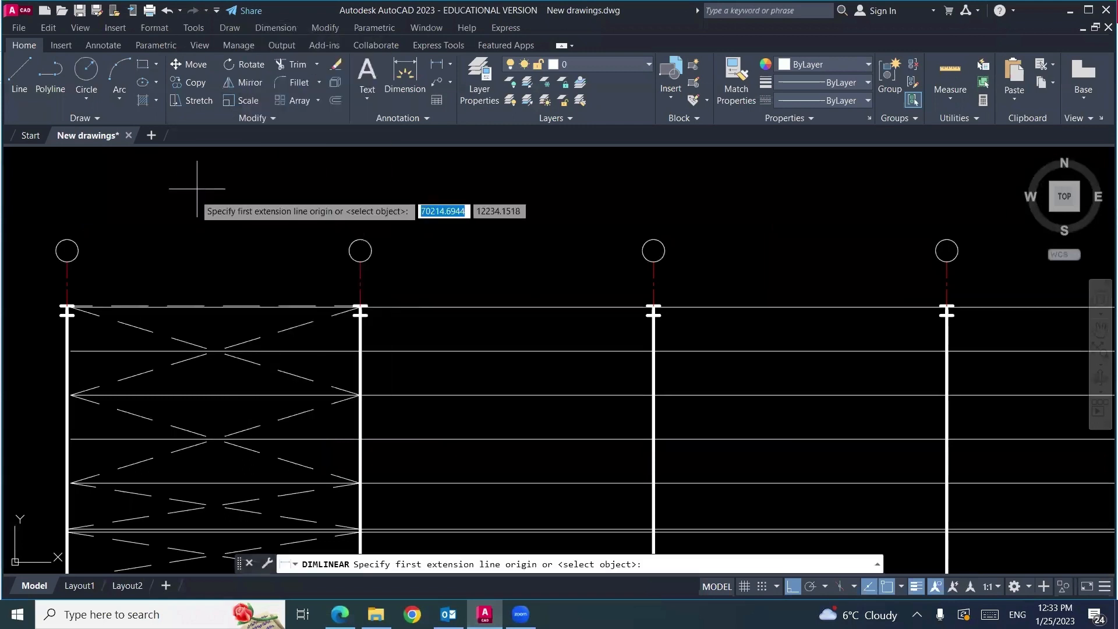
{"action": "left_click", "coordinate": [67, 303]}
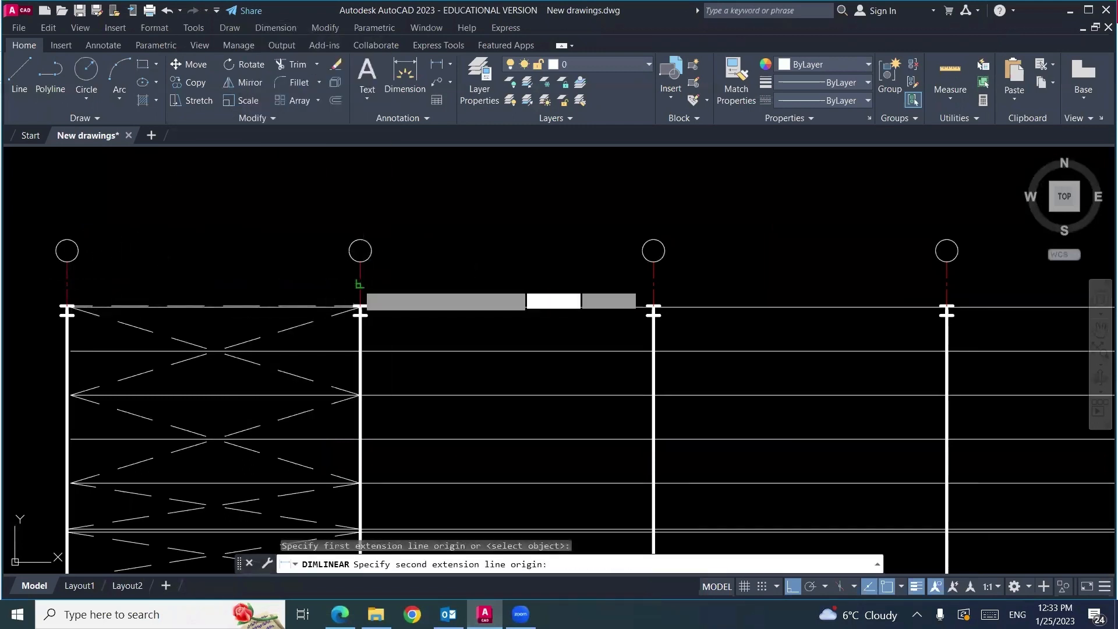
{"action": "left_click", "coordinate": [360, 283]}
{"action": "left_click", "coordinate": [330, 283]}
{"action": "scroll", "coordinate": [215, 297], "scroll_direction": "up", "scroll_amount": 4}
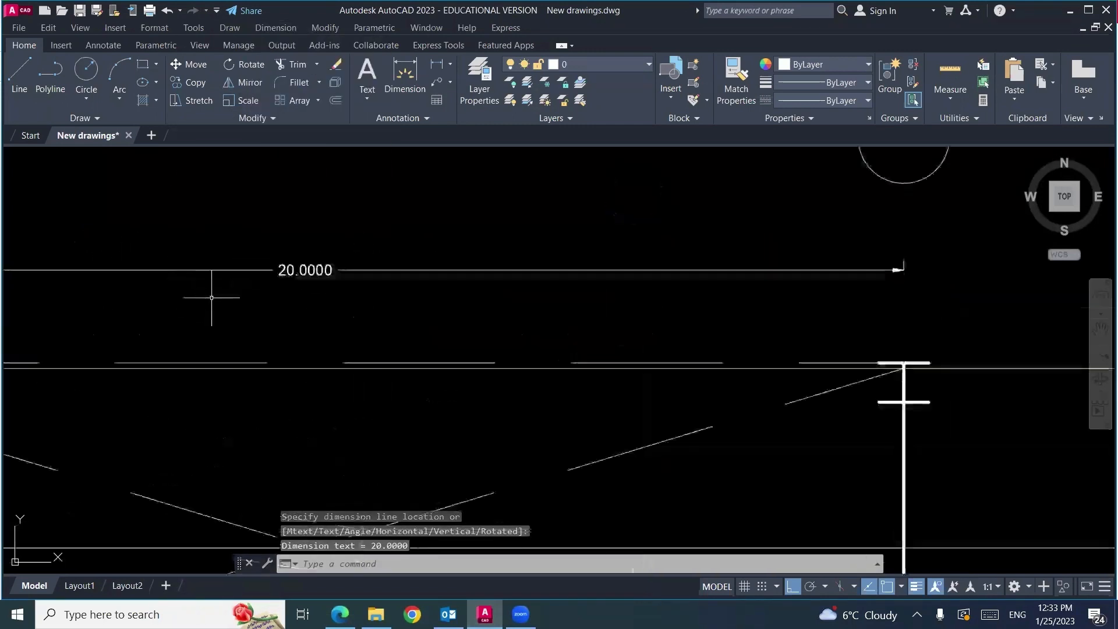
{"action": "scroll", "coordinate": [389, 286], "scroll_direction": "down", "scroll_amount": 2}
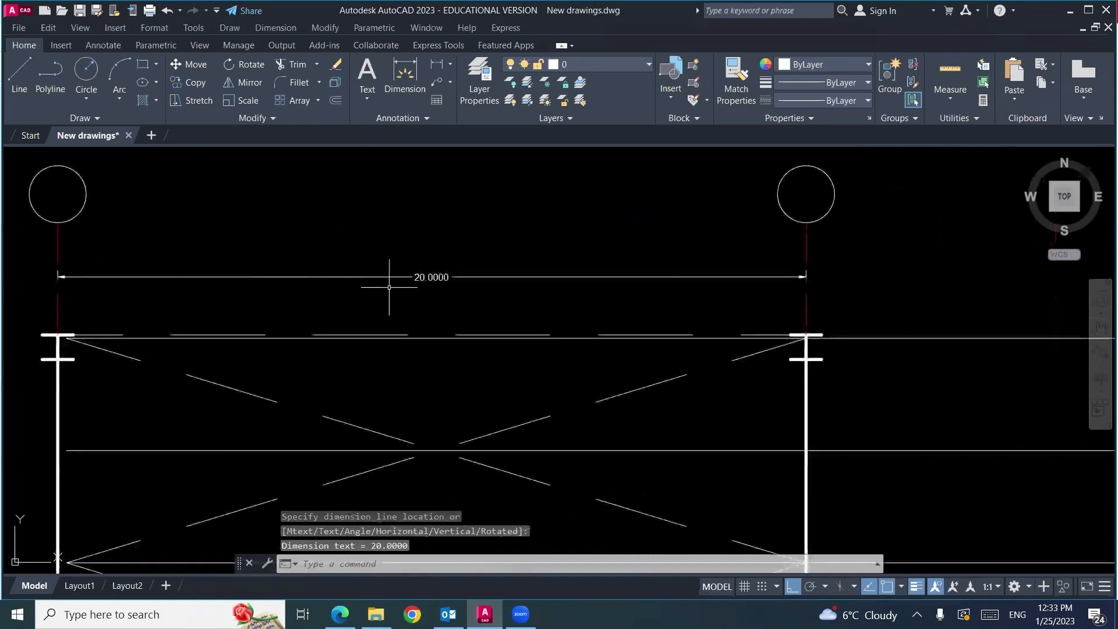
{"action": "scroll", "coordinate": [389, 286], "scroll_direction": "down", "scroll_amount": 3}
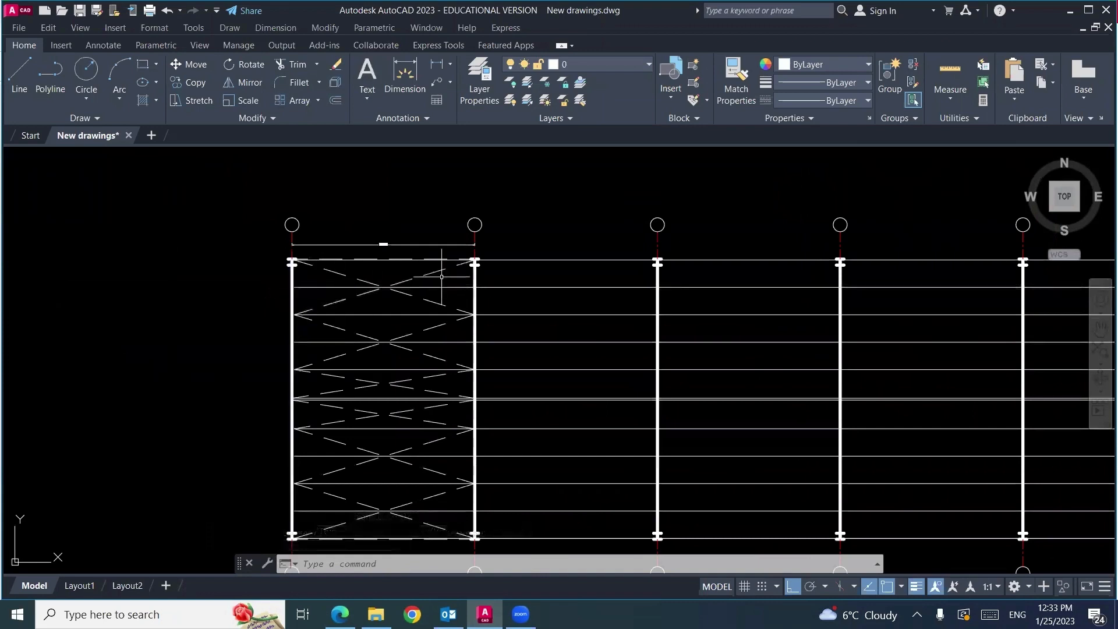
Step: Set the text height of the first bay's linear dimension to 0.5000 in its properties
{"action": "scroll", "coordinate": [364, 235], "scroll_direction": "up", "scroll_amount": 5}
{"action": "middle_click_drag", "start_coordinate": [584, 371], "coordinate": [457, 348]}
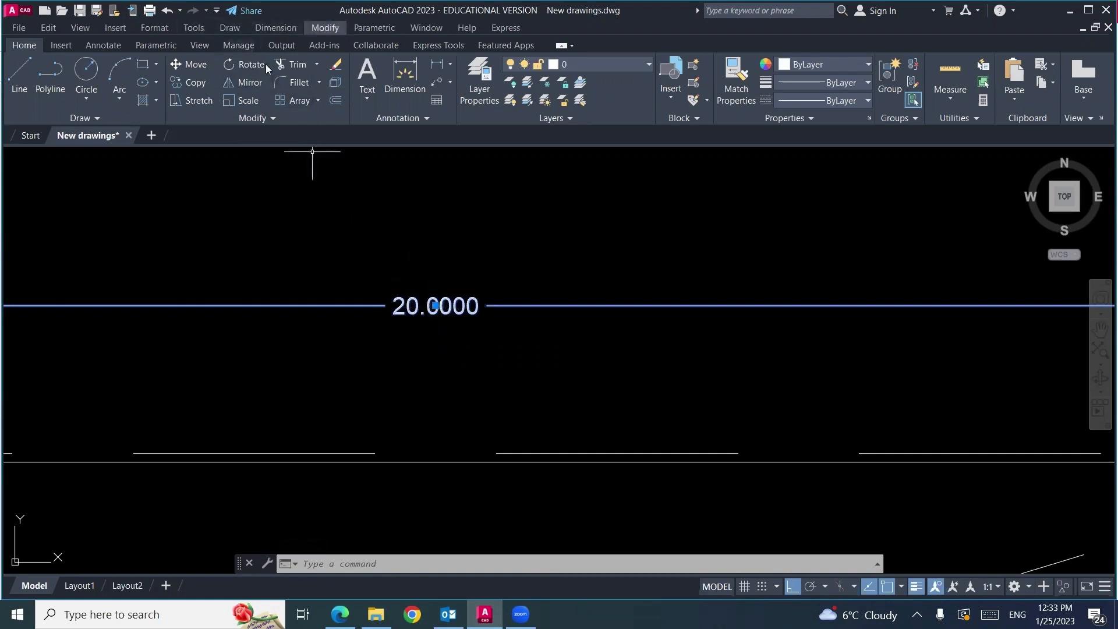
{"action": "left_click", "coordinate": [325, 27]}
{"action": "left_click", "coordinate": [343, 41]}
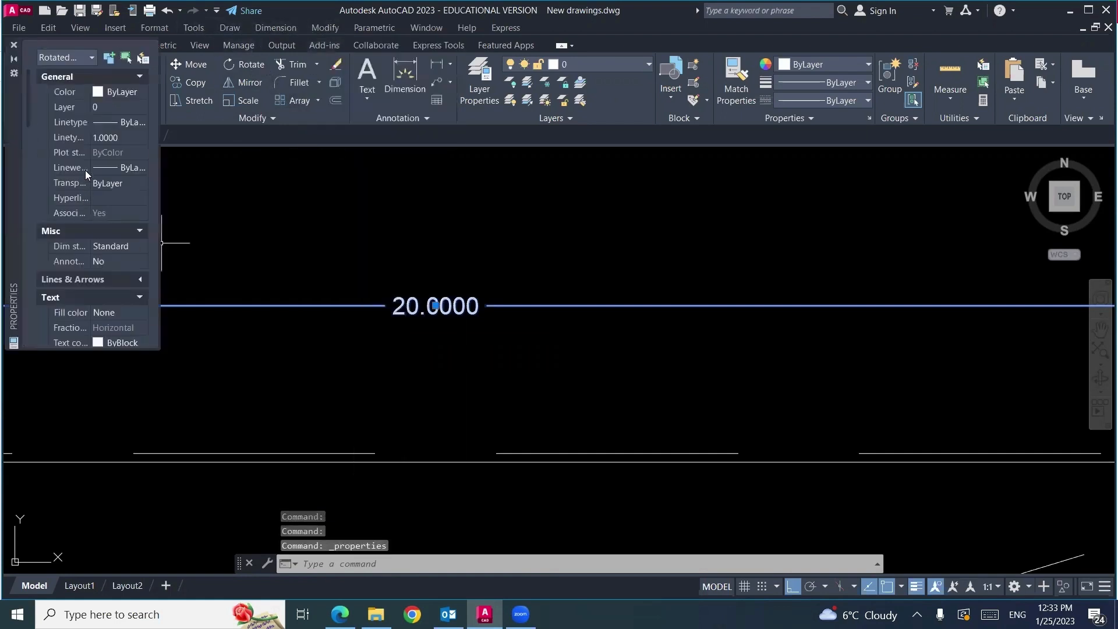
{"action": "left_click", "coordinate": [140, 76]}
{"action": "left_click", "coordinate": [139, 95]}
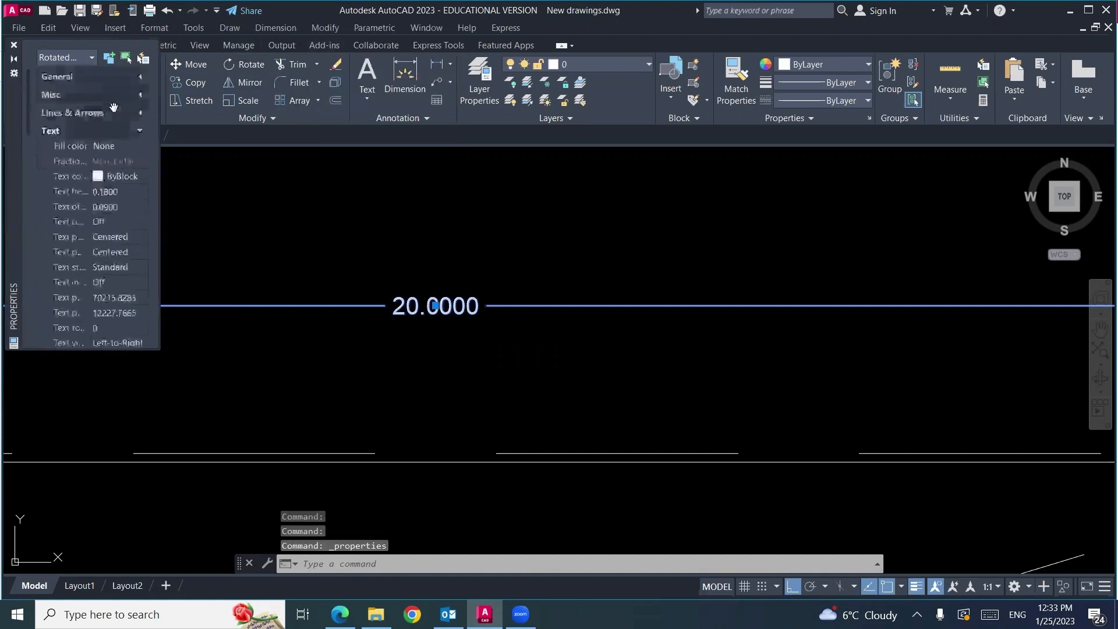
{"action": "left_click", "coordinate": [114, 192]}
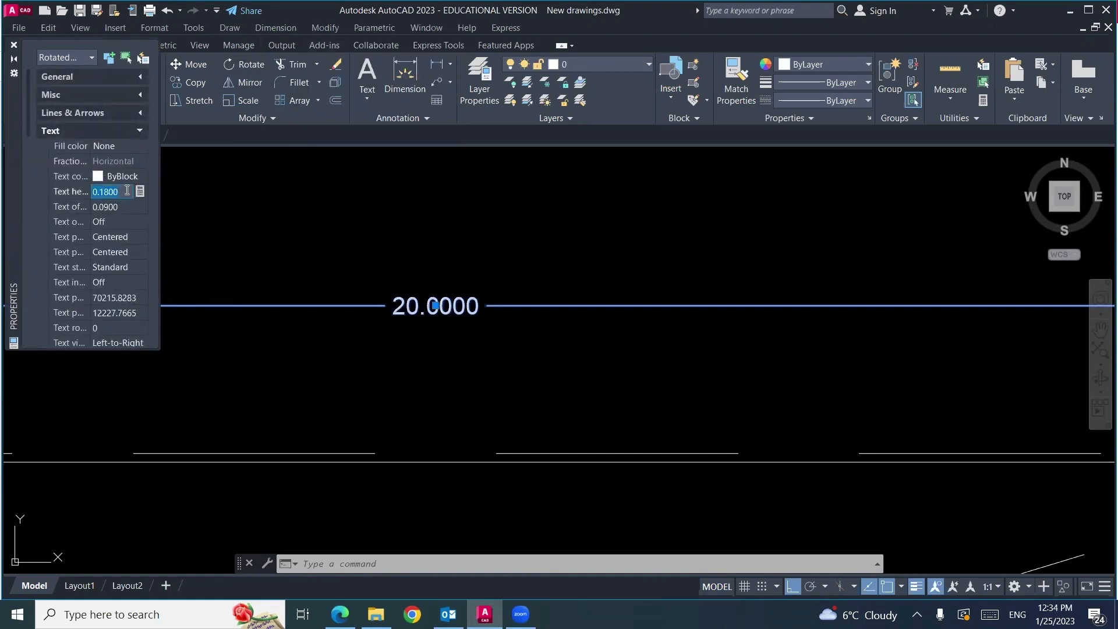
{"action": "type", "text": "0.5000"}
{"action": "key", "text": "Tab"}
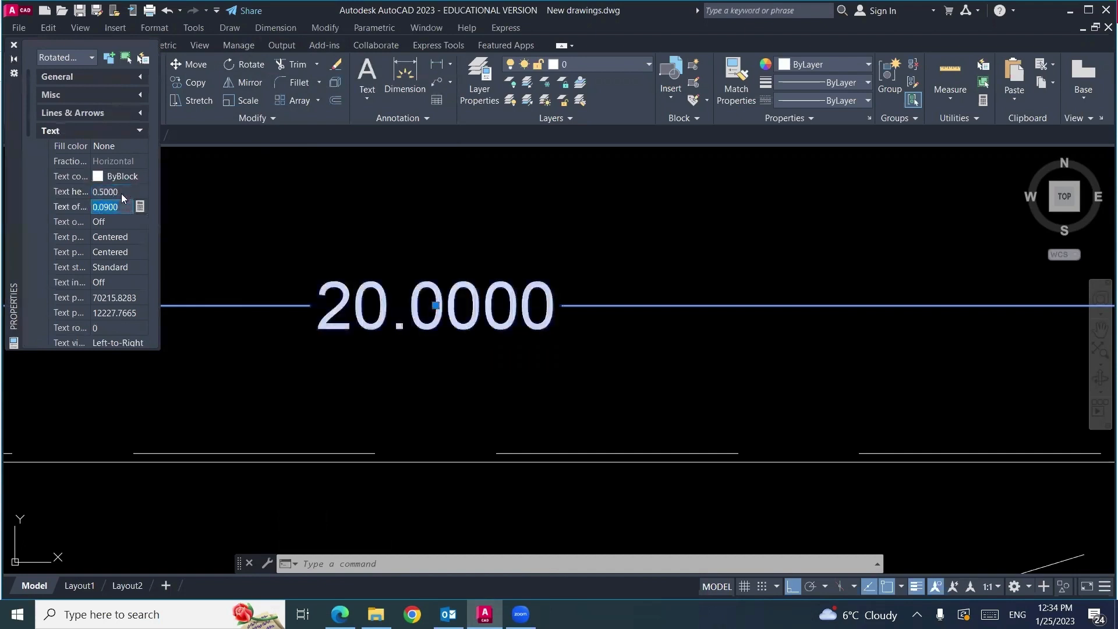
{"action": "scroll", "coordinate": [120, 250], "scroll_direction": "down", "scroll_amount": 3}
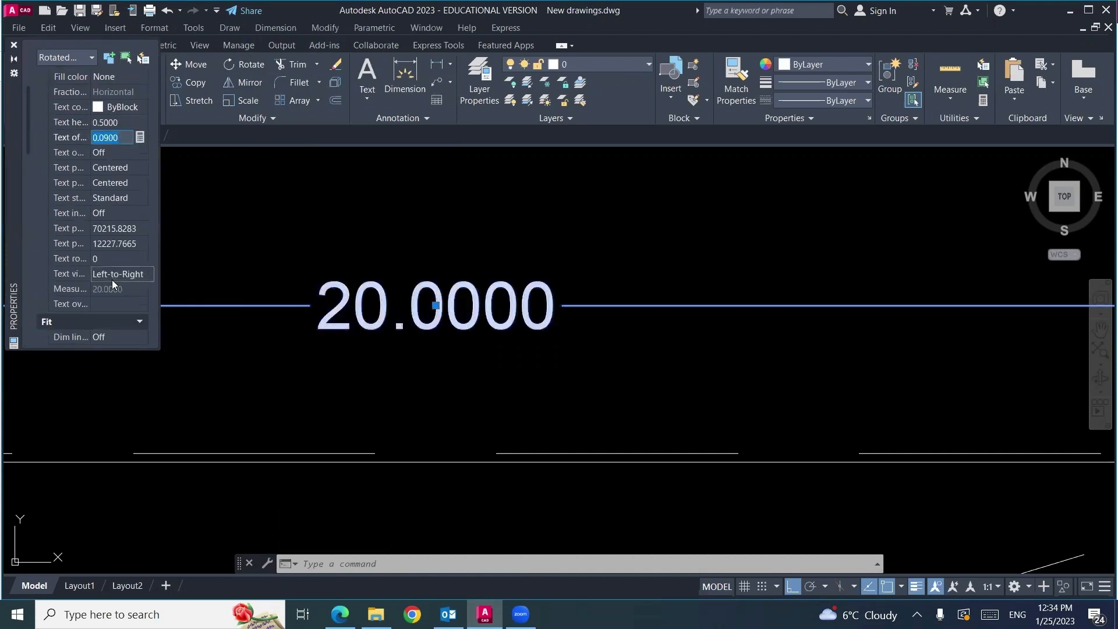
Step: Set the primary units precision of the first bay's dimension to one decimal place (0.0) and close its properties
{"action": "scroll", "coordinate": [116, 287], "scroll_direction": "down", "scroll_amount": 5}
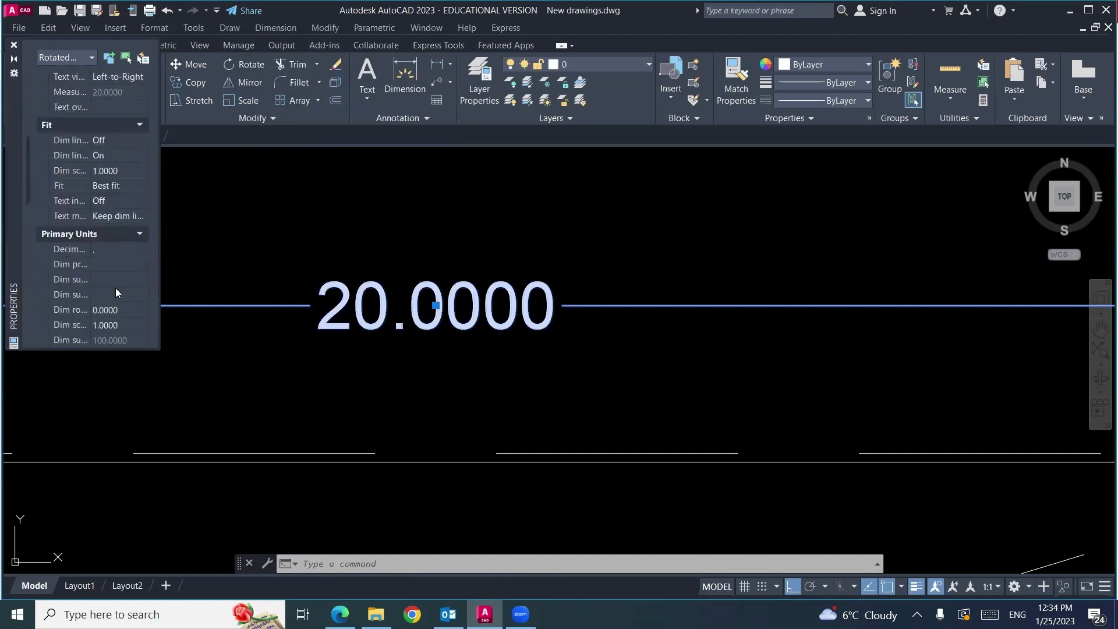
{"action": "scroll", "coordinate": [115, 288], "scroll_direction": "down", "scroll_amount": 3}
{"action": "left_click", "coordinate": [135, 231]}
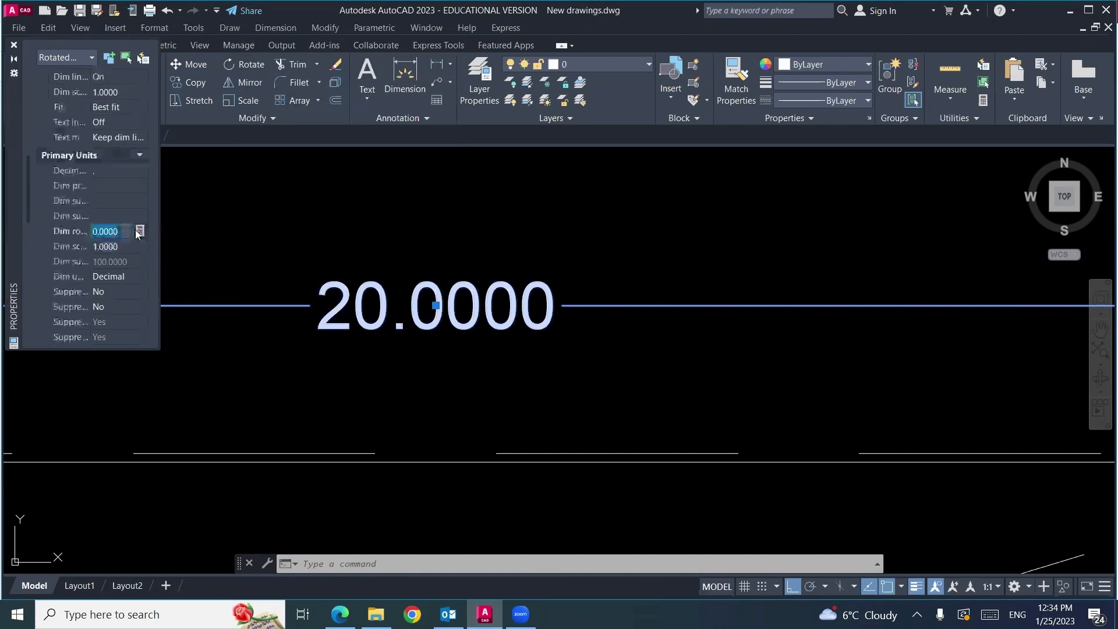
{"action": "left_click", "coordinate": [139, 231]}
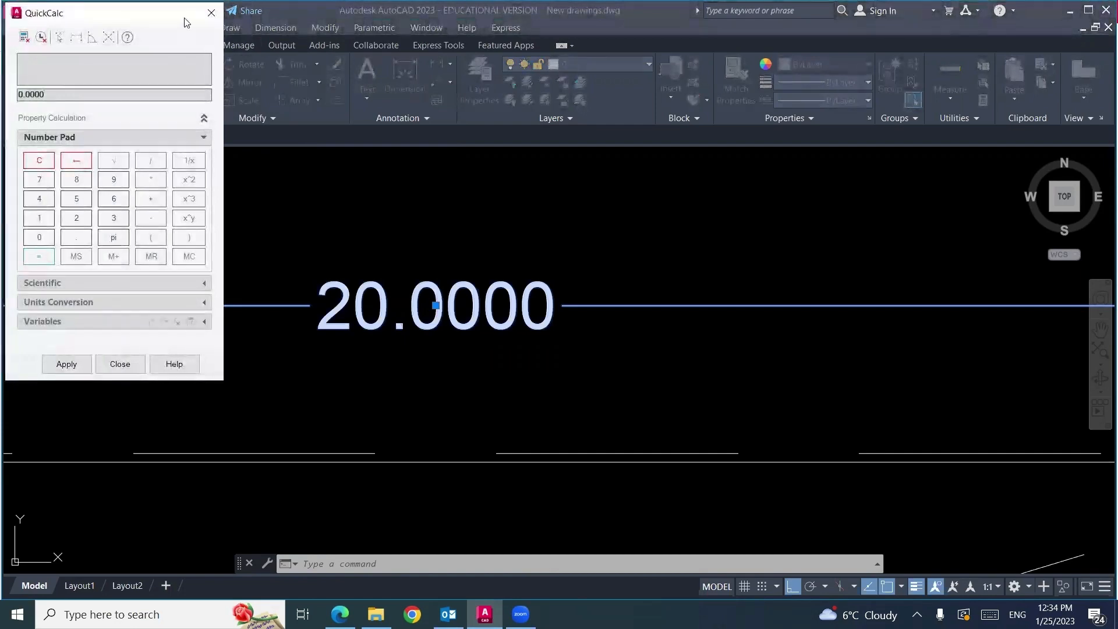
{"action": "left_click", "coordinate": [211, 12]}
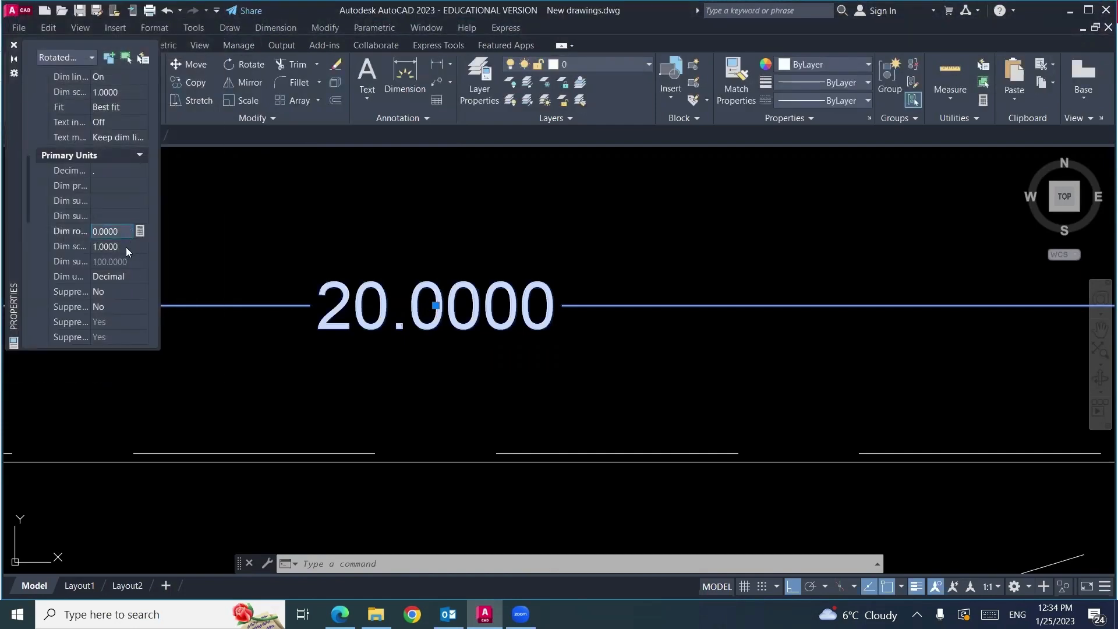
{"action": "scroll", "coordinate": [126, 248], "scroll_direction": "down", "scroll_amount": 2}
{"action": "left_click", "coordinate": [122, 290]}
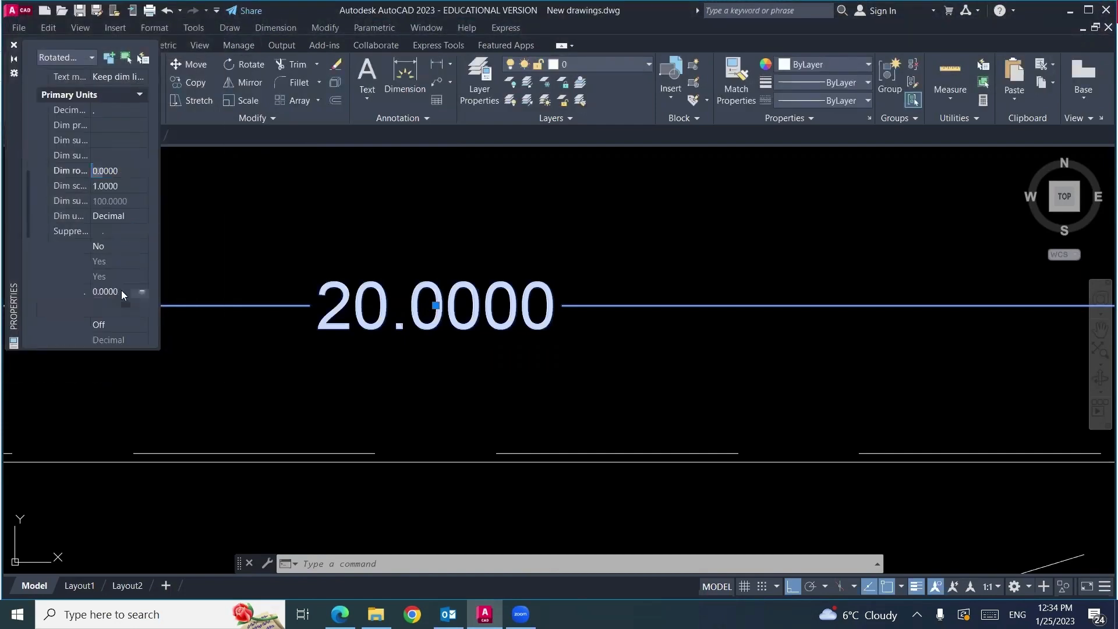
{"action": "left_click", "coordinate": [140, 292]}
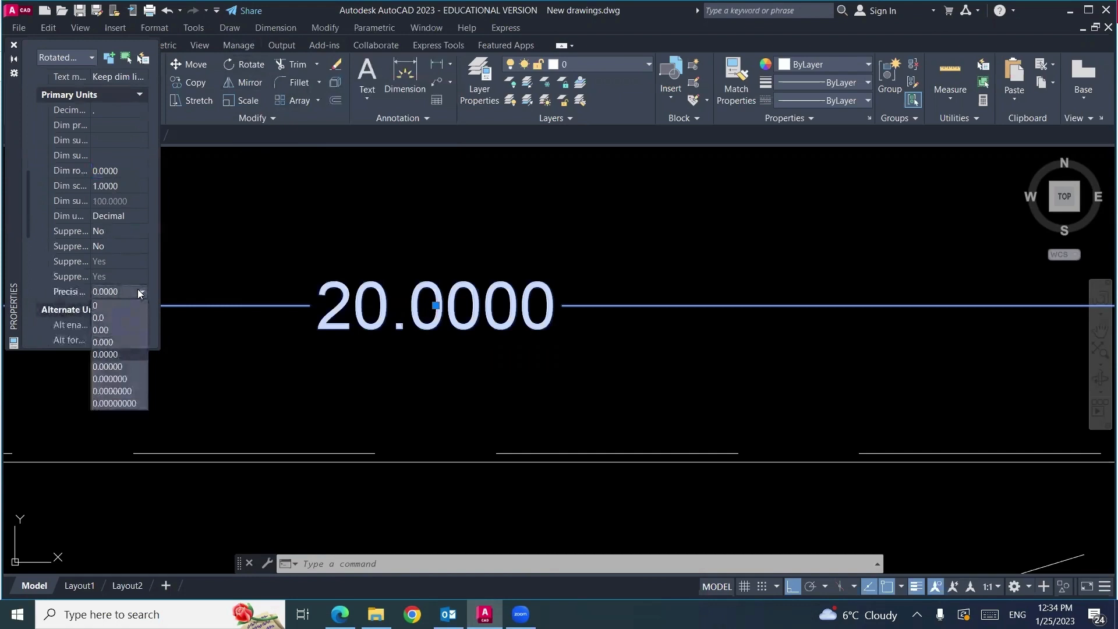
{"action": "left_click", "coordinate": [105, 306]}
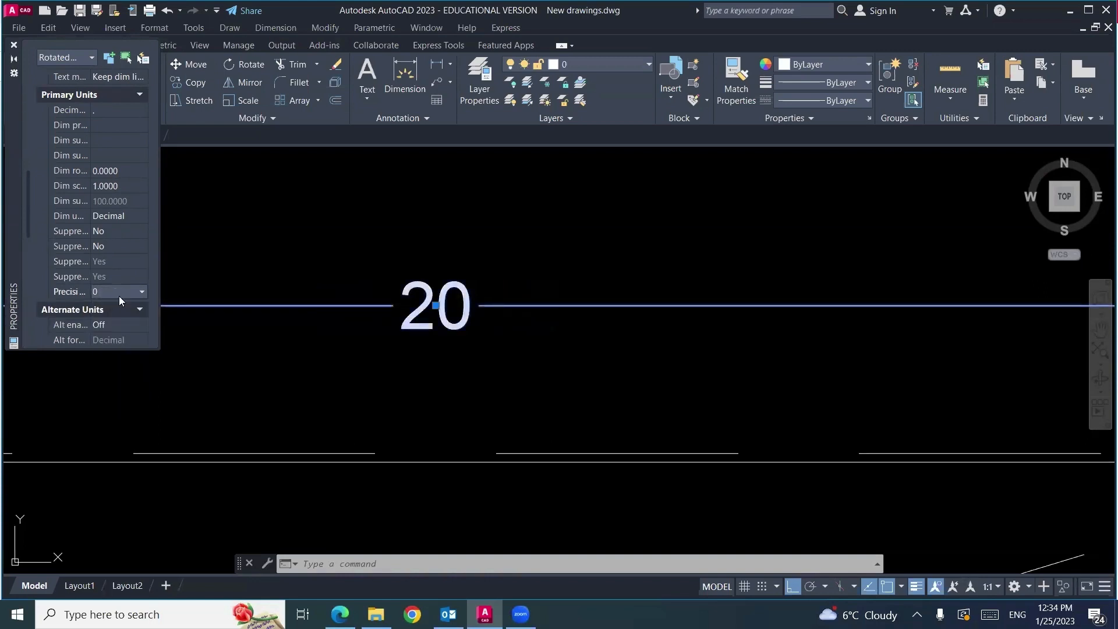
{"action": "left_click", "coordinate": [119, 296]}
{"action": "left_click", "coordinate": [107, 316]}
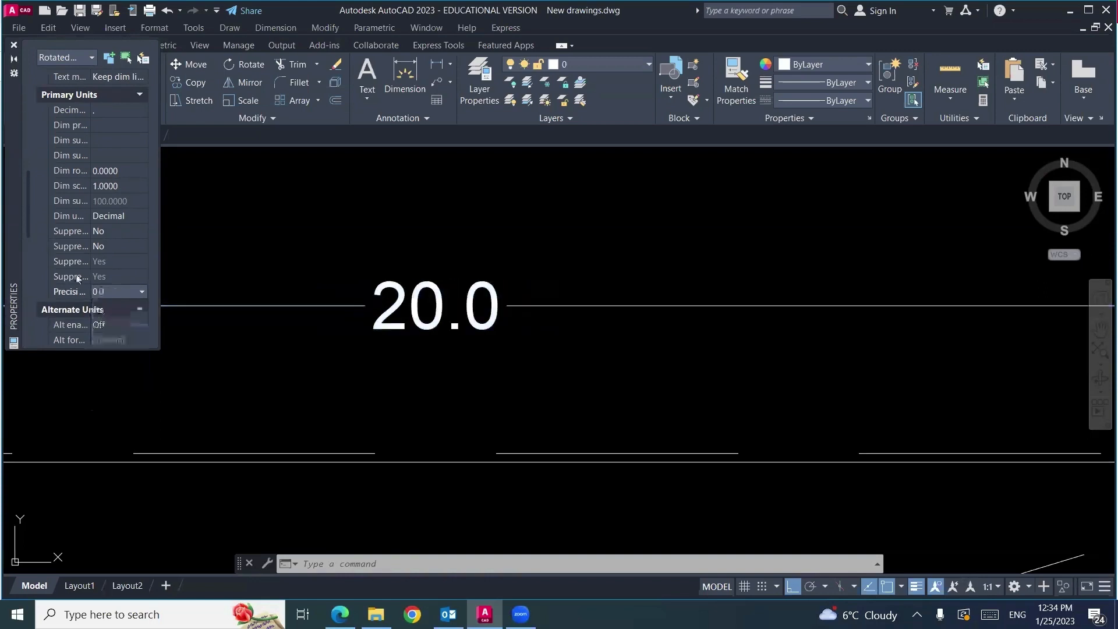
{"action": "left_click", "coordinate": [13, 45]}
Step: Add a horizontal linear dimension between the second and third column axes, aligned with the first bay's dimension line
{"action": "scroll", "coordinate": [337, 279], "scroll_direction": "down", "scroll_amount": 5}
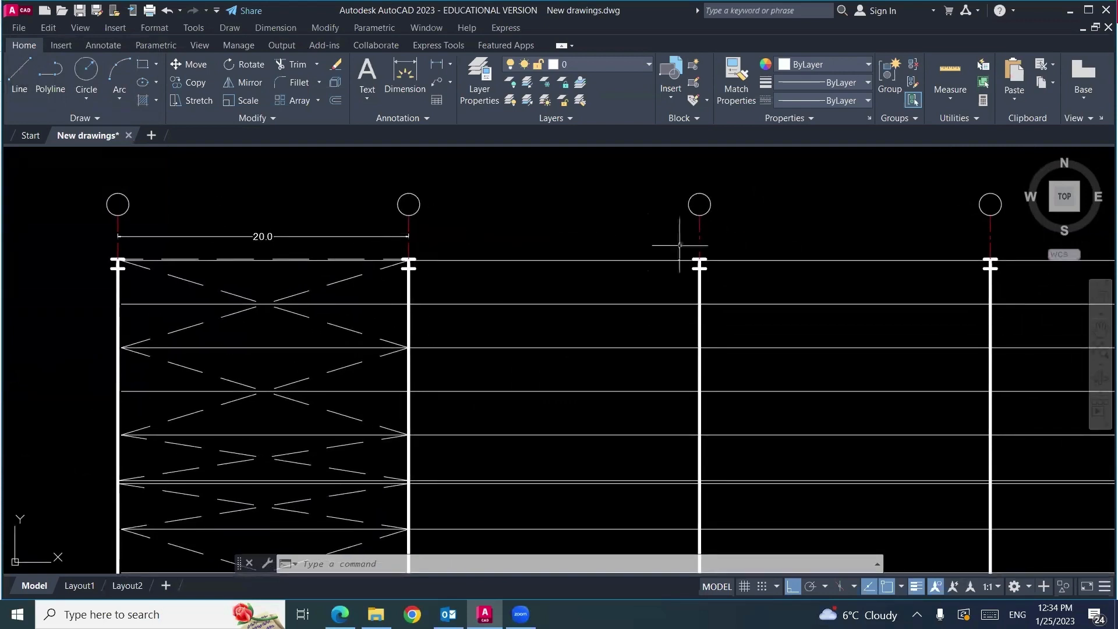
{"action": "middle_click_drag", "start_coordinate": [645, 258], "coordinate": [611, 173]}
{"action": "scroll", "coordinate": [472, 290], "scroll_direction": "down", "scroll_amount": 2}
{"action": "middle_click_drag", "start_coordinate": [500, 250], "coordinate": [428, 290]}
{"action": "left_click", "coordinate": [276, 28]}
{"action": "left_click", "coordinate": [285, 70]}
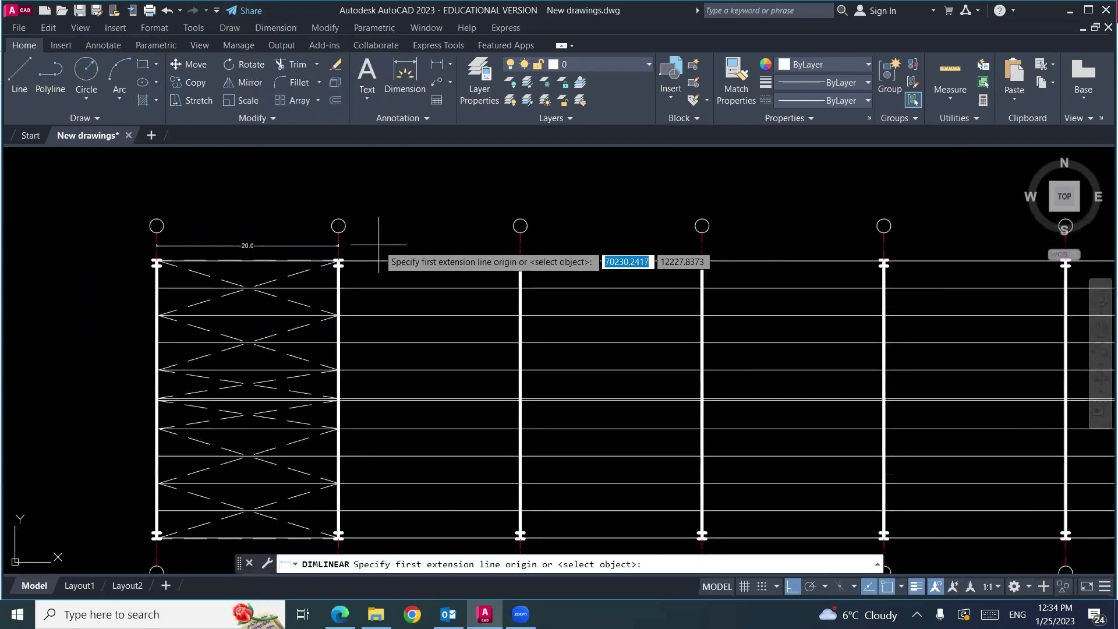
{"action": "scroll", "coordinate": [169, 246], "scroll_direction": "up", "scroll_amount": 5}
{"action": "left_click", "coordinate": [133, 245]}
{"action": "scroll", "coordinate": [221, 274], "scroll_direction": "down", "scroll_amount": 3}
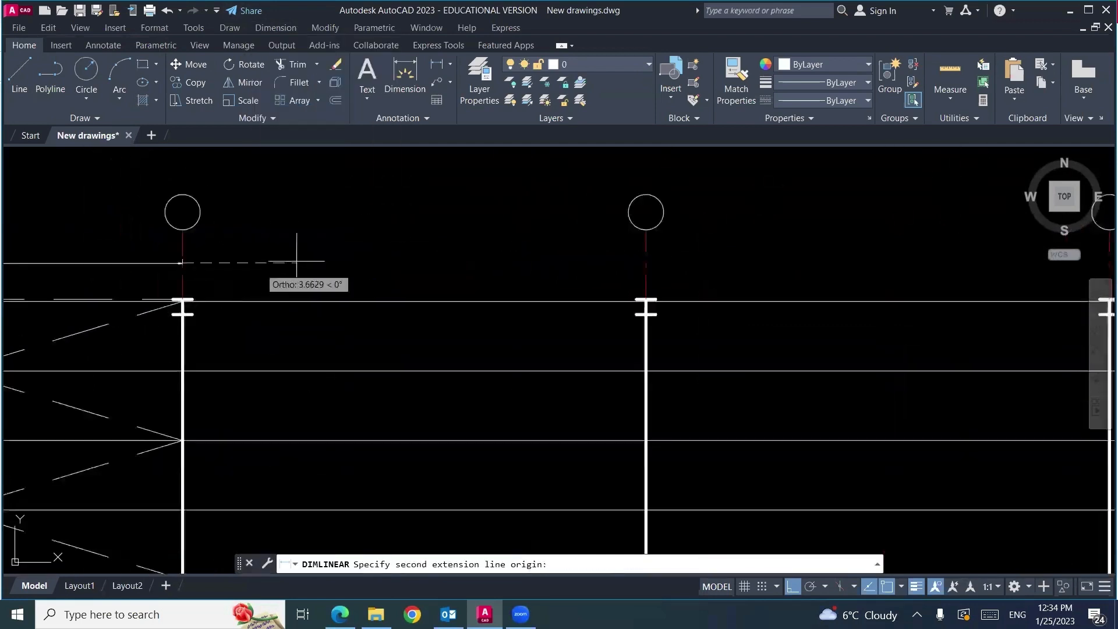
{"action": "left_click", "coordinate": [641, 261]}
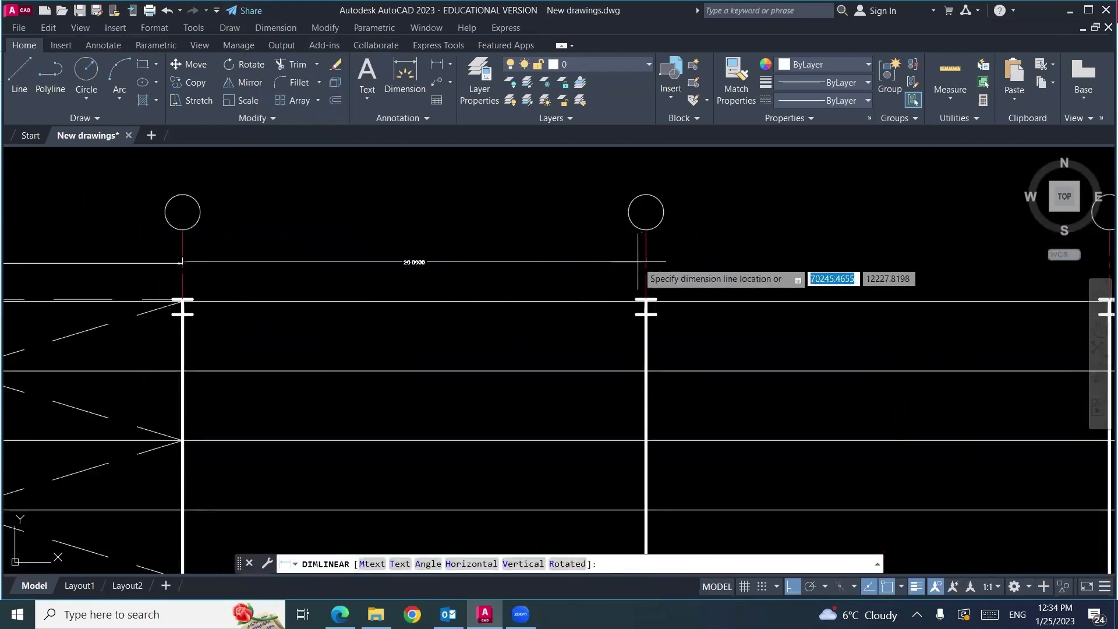
{"action": "left_click", "coordinate": [643, 262]}
Step: Match the properties of the first bay's dimension onto the second bay's dimension
{"action": "mouse_move", "coordinate": [428, 278]}
{"action": "middle_mouse_down"}
{"action": "mouse_move", "coordinate": [522, 261]}
{"action": "mouse_move", "coordinate": [576, 234]}
{"action": "middle_mouse_up"}
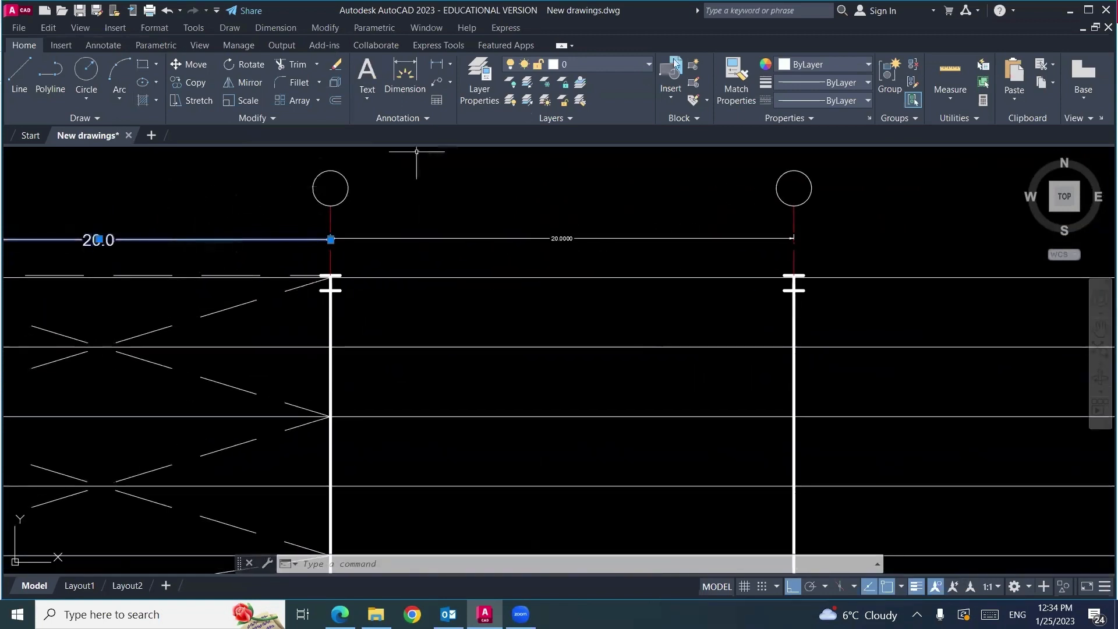
{"action": "left_click", "coordinate": [731, 82]}
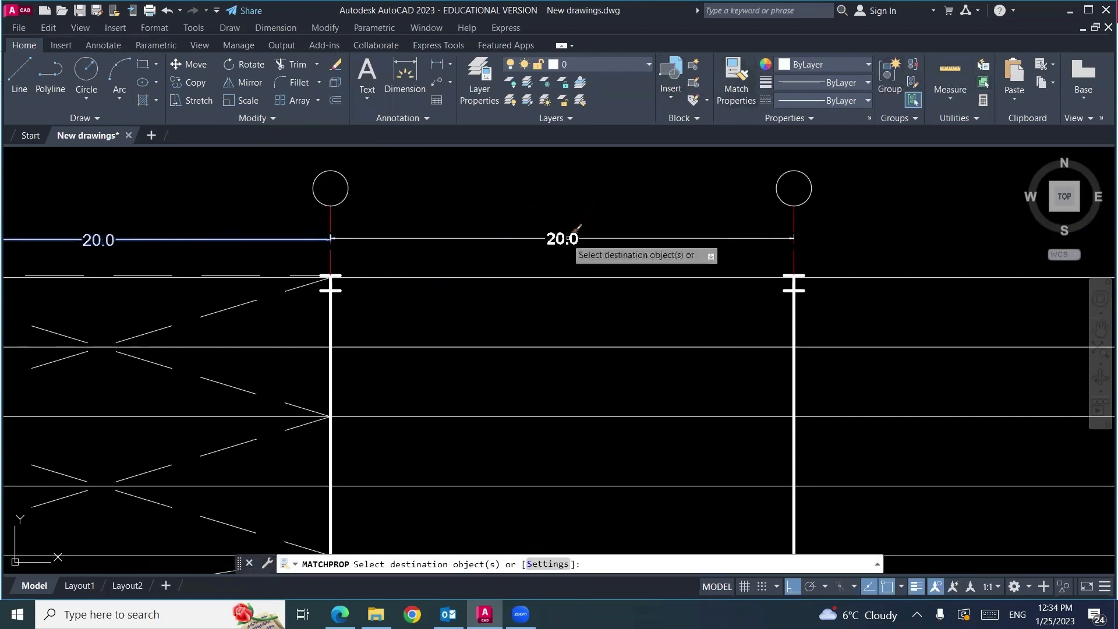
{"action": "left_click", "coordinate": [568, 239]}
{"action": "key", "text": "Return"}
Step: Copy the second bay's dimension across the following bays out to the last one, using the axis bubbles as reference points
{"action": "scroll", "coordinate": [235, 239], "scroll_direction": "down", "scroll_amount": 2}
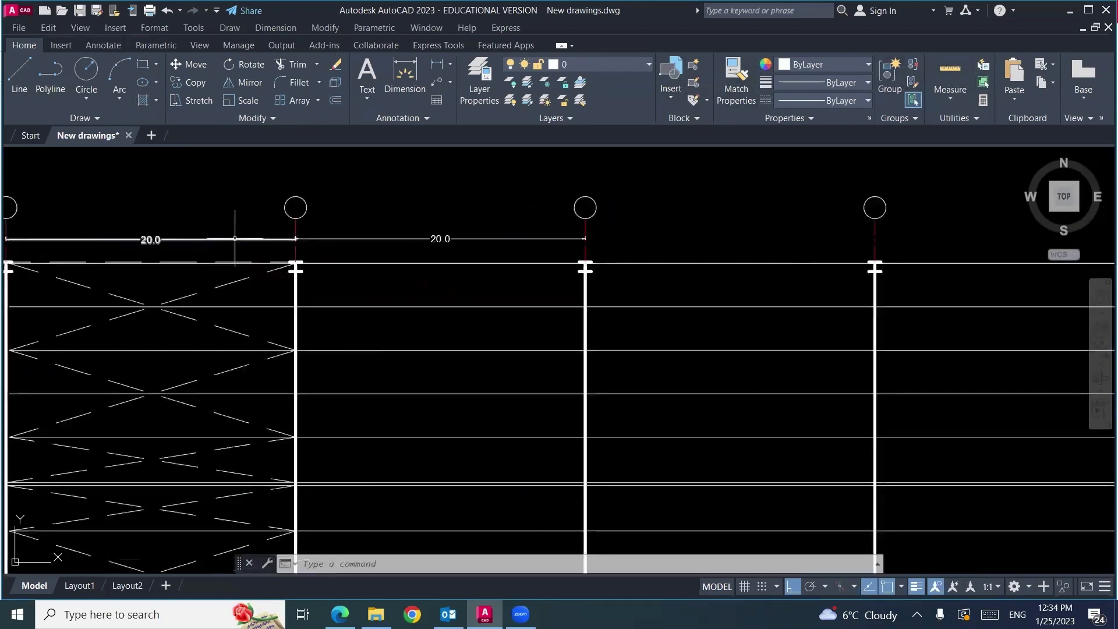
{"action": "type", "text": "co"}
{"action": "key", "text": "Return"}
{"action": "left_click", "coordinate": [442, 220]}
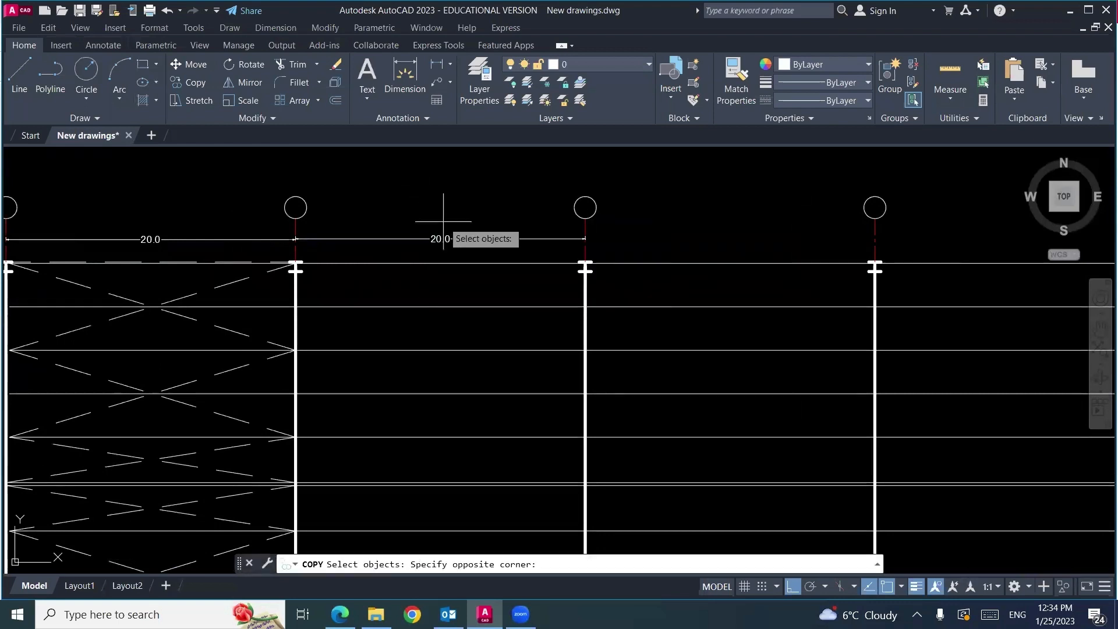
{"action": "left_click", "coordinate": [420, 249]}
{"action": "key", "text": "Return"}
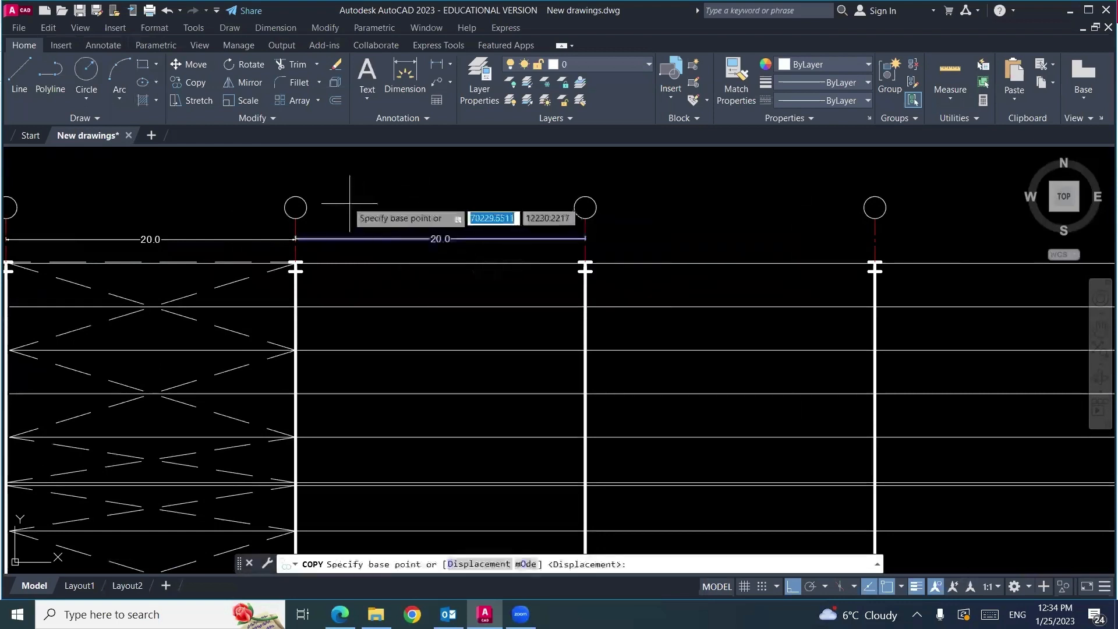
{"action": "left_click", "coordinate": [296, 208]}
{"action": "left_click", "coordinate": [586, 195]}
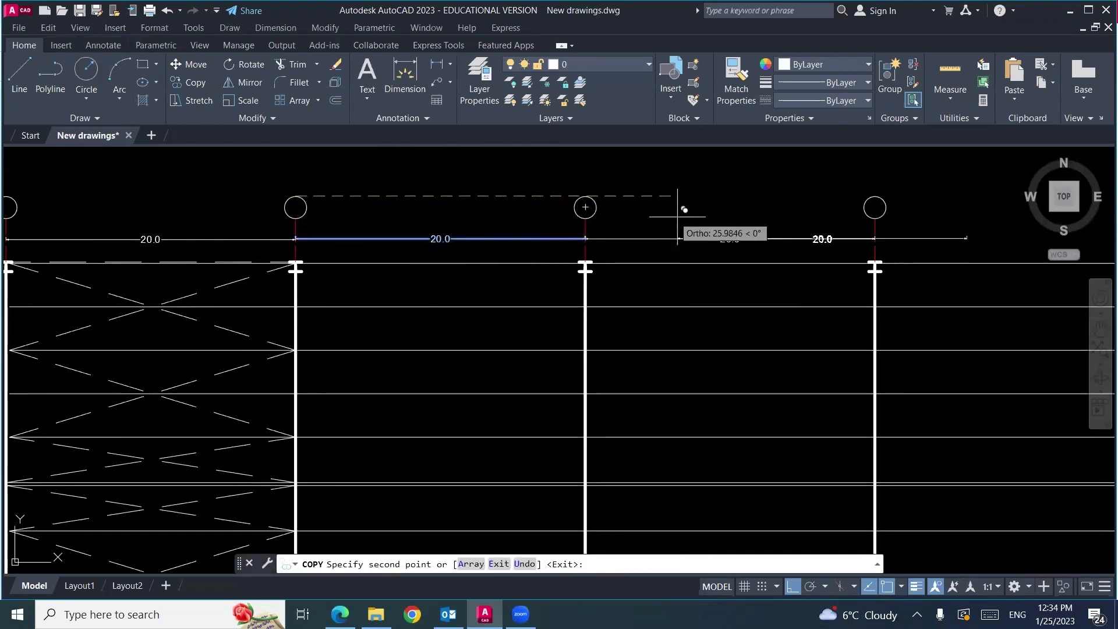
{"action": "mouse_move", "coordinate": [584, 197]}
{"action": "middle_mouse_down"}
{"action": "mouse_move", "coordinate": [591, 226]}
{"action": "mouse_move", "coordinate": [578, 226]}
{"action": "middle_mouse_up"}
{"action": "left_click", "coordinate": [579, 224]}
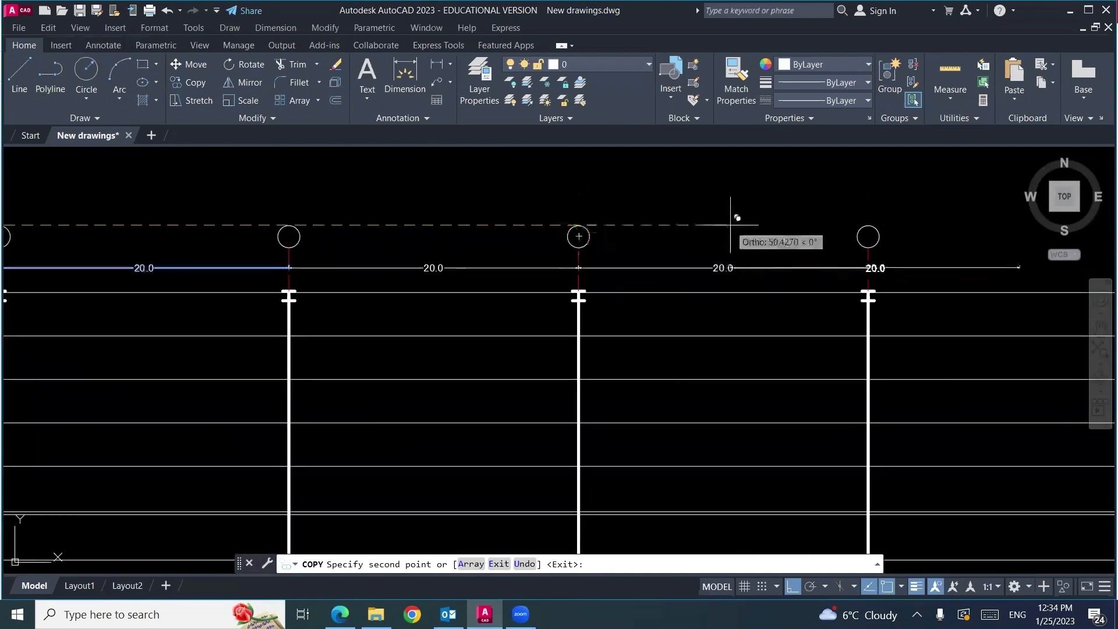
{"action": "middle_click_drag", "start_coordinate": [734, 225], "coordinate": [478, 229]}
{"action": "left_click", "coordinate": [611, 228]}
{"action": "middle_click_drag", "start_coordinate": [756, 241], "coordinate": [509, 255]}
{"action": "middle_click_drag", "start_coordinate": [838, 245], "coordinate": [571, 249]}
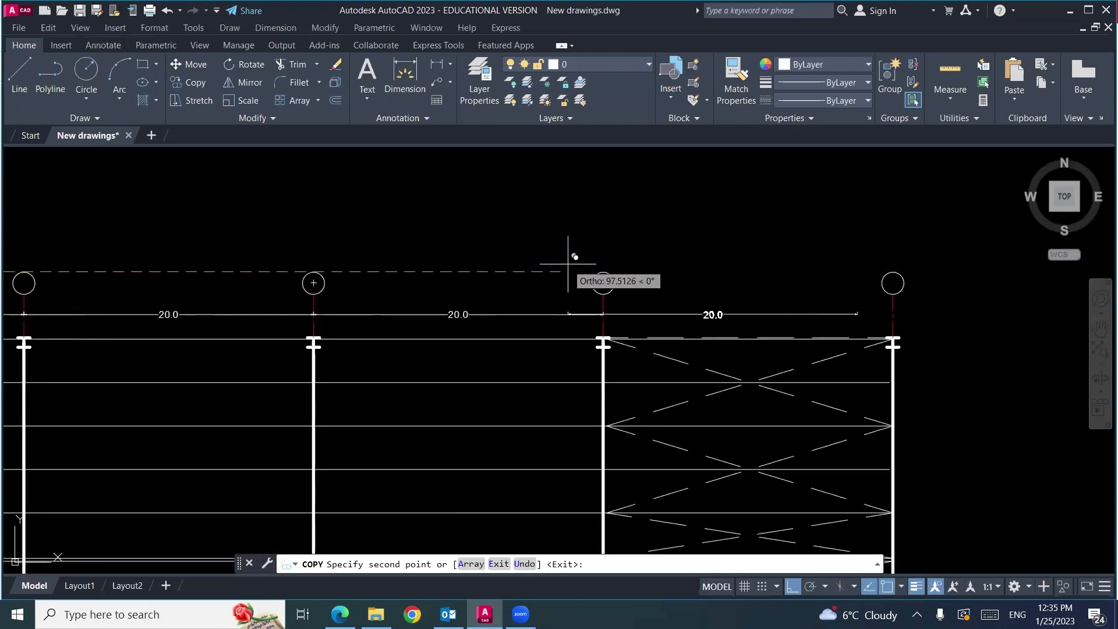
{"action": "left_click", "coordinate": [604, 270]}
{"action": "key", "text": "Return"}
{"action": "scroll", "coordinate": [675, 226], "scroll_direction": "down", "scroll_amount": 5}
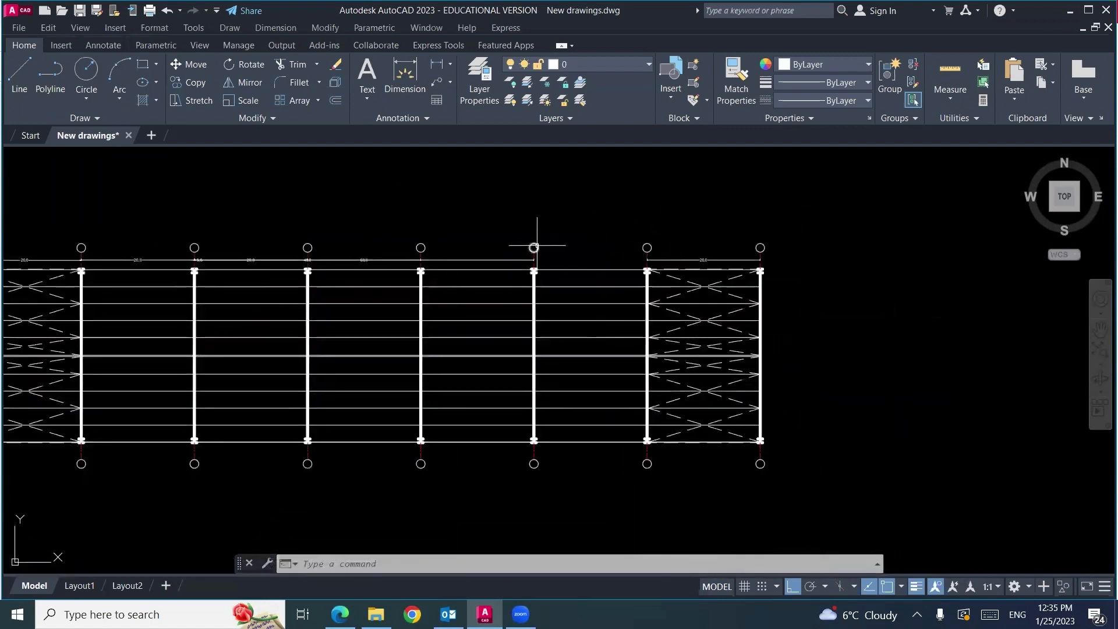
{"action": "type", "text": "co"}
{"action": "key", "text": "Return"}
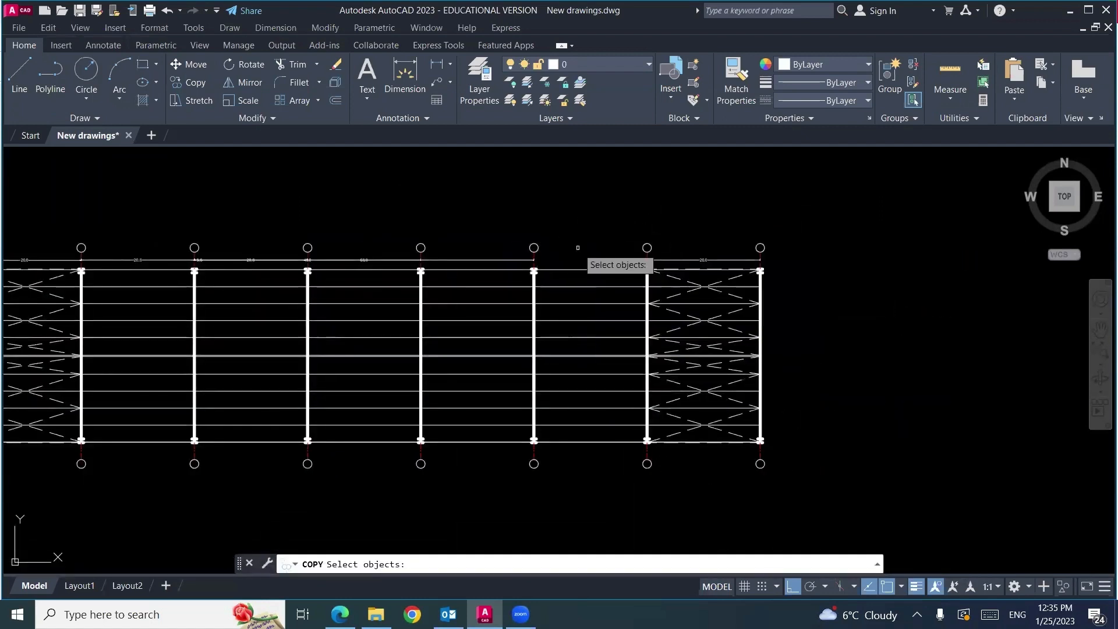
{"action": "scroll", "coordinate": [545, 258], "scroll_direction": "up", "scroll_amount": 4}
{"action": "key", "text": "Escape"}
Step: Delete the two overlapping dimensions that run from the third column axis to the fifth and sixth axes
{"action": "left_click", "coordinate": [458, 262]}
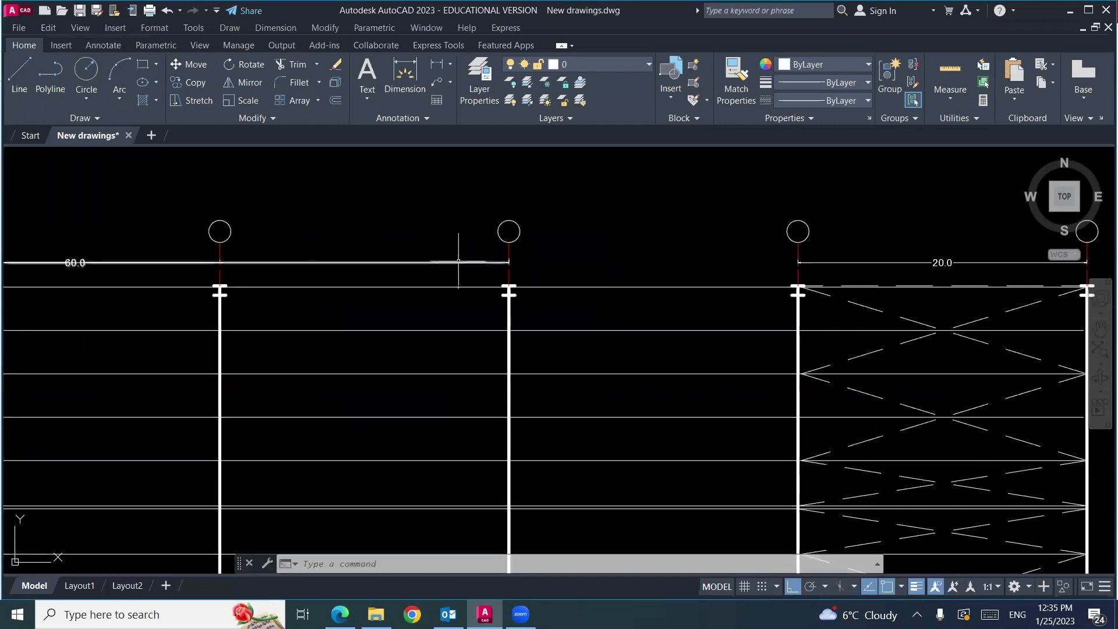
{"action": "scroll", "coordinate": [498, 259], "scroll_direction": "down", "scroll_amount": 4}
{"action": "middle_click_drag", "start_coordinate": [360, 289], "coordinate": [449, 312]}
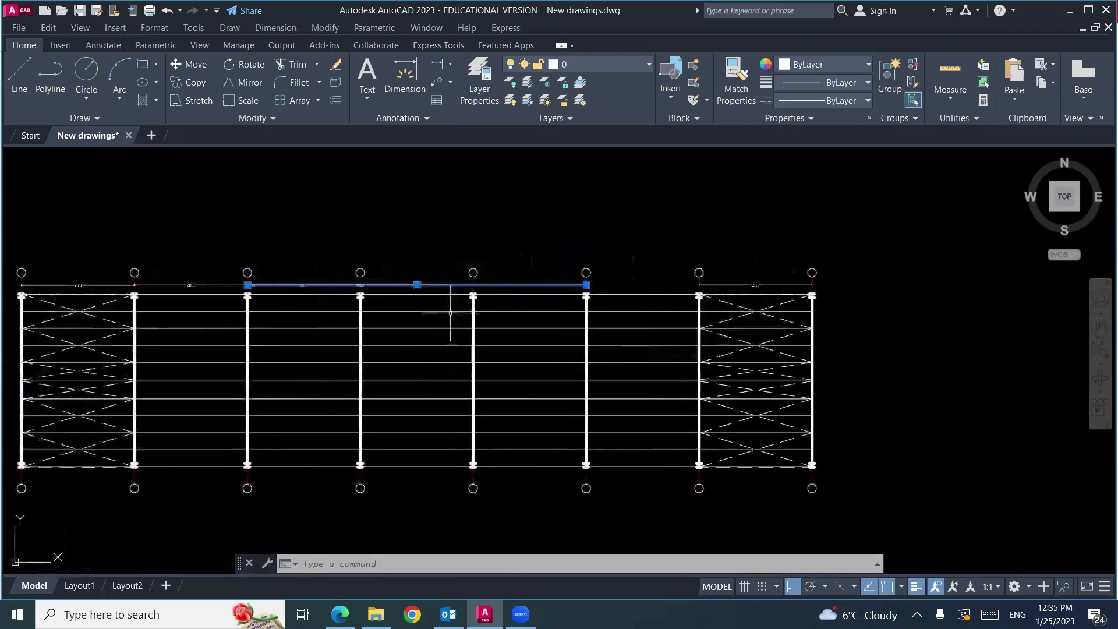
{"action": "key", "text": "Escape"}
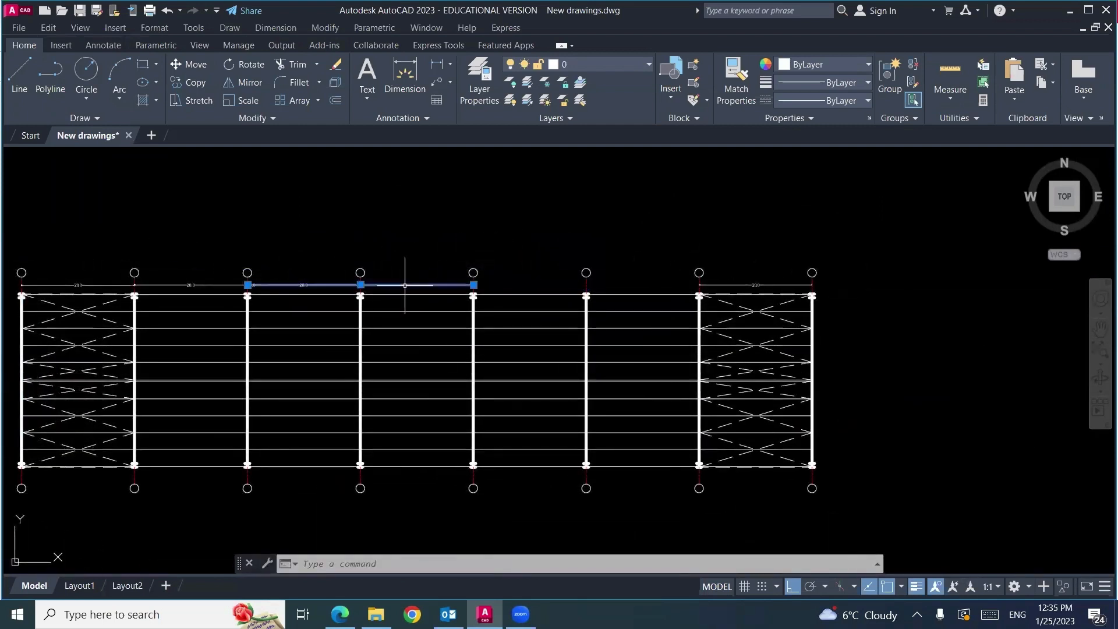
{"action": "scroll", "coordinate": [306, 295], "scroll_direction": "up", "scroll_amount": 4}
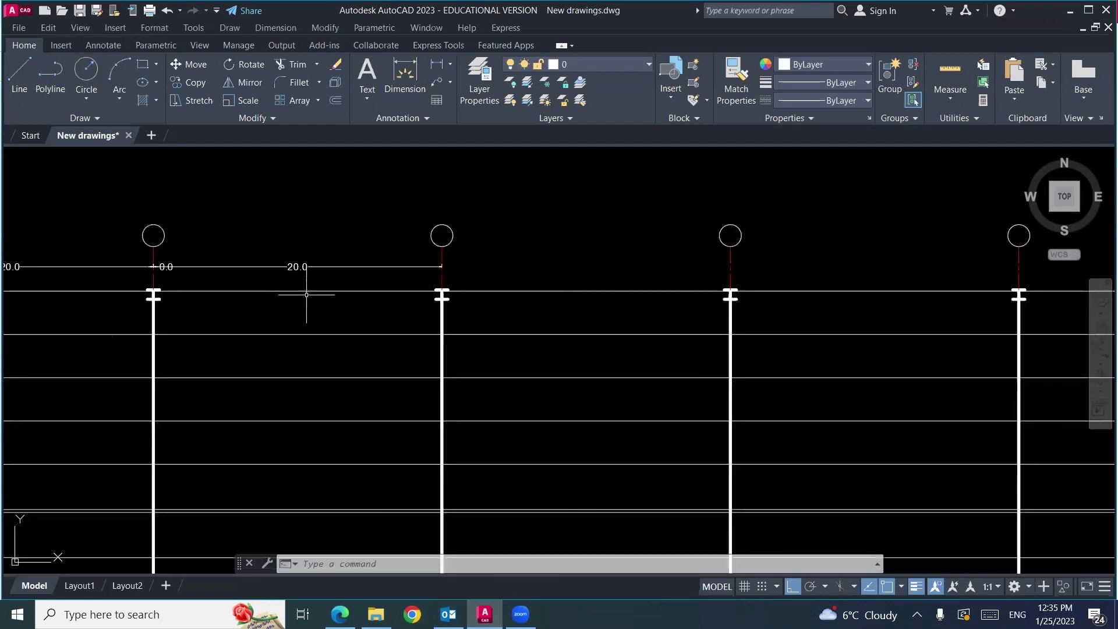
{"action": "middle_click_drag", "start_coordinate": [298, 292], "coordinate": [448, 313]}
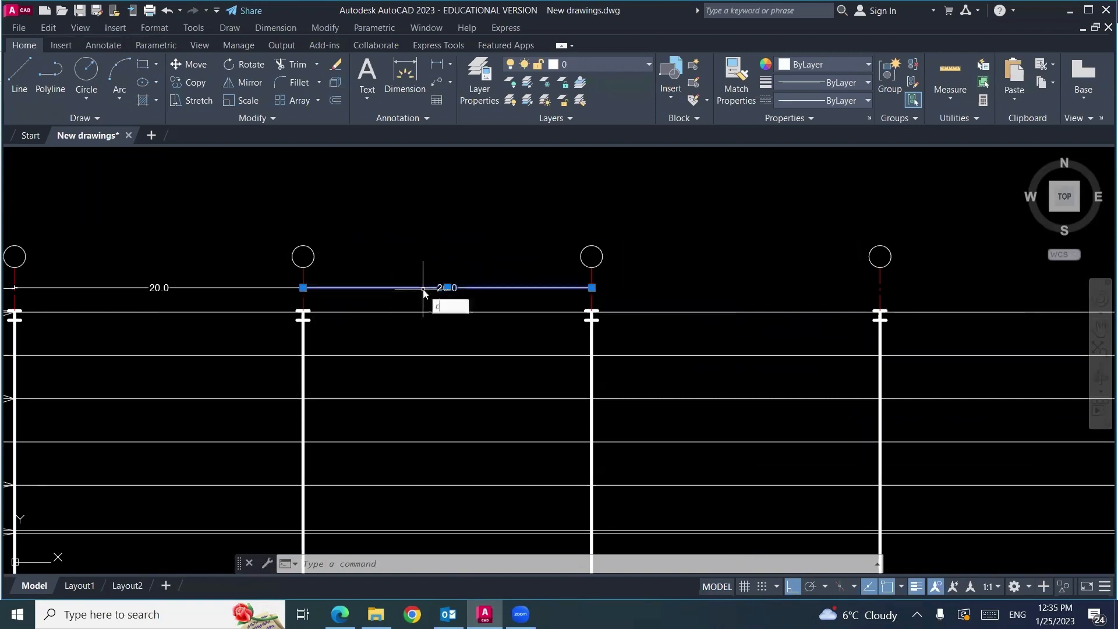
Step: Try to copy the third bay's dimension by displacement from the third column axis
{"action": "type", "text": "o"}
{"action": "key", "text": "Return"}
{"action": "key", "text": "Return"}
{"action": "scroll", "coordinate": [303, 301], "scroll_direction": "up", "scroll_amount": 4}
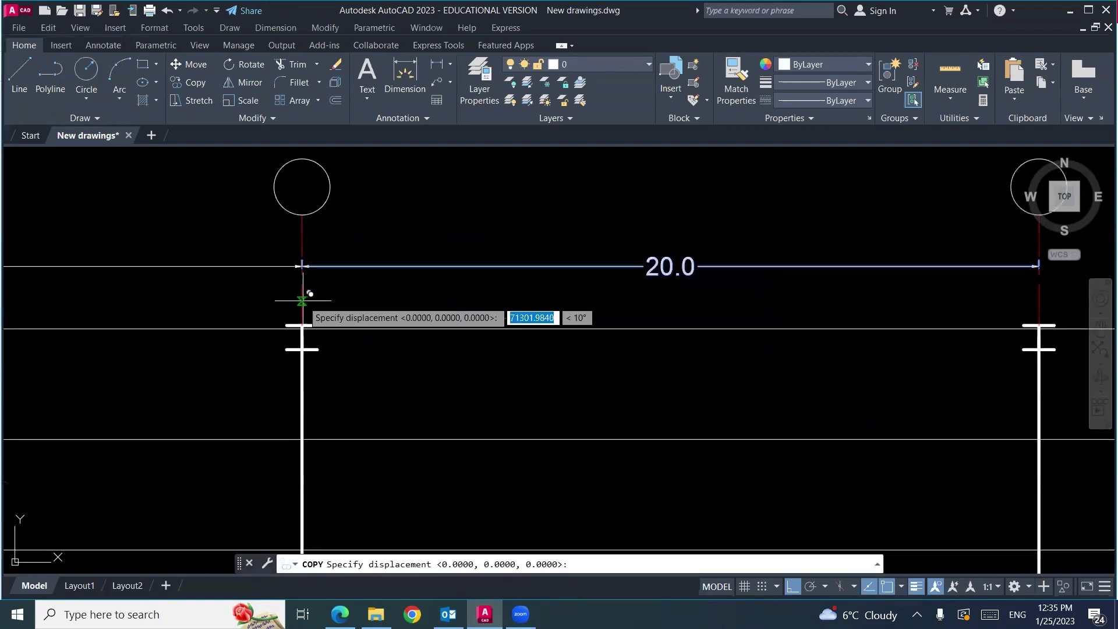
{"action": "left_click", "coordinate": [302, 301]}
{"action": "scroll", "coordinate": [294, 306], "scroll_direction": "down", "scroll_amount": 6}
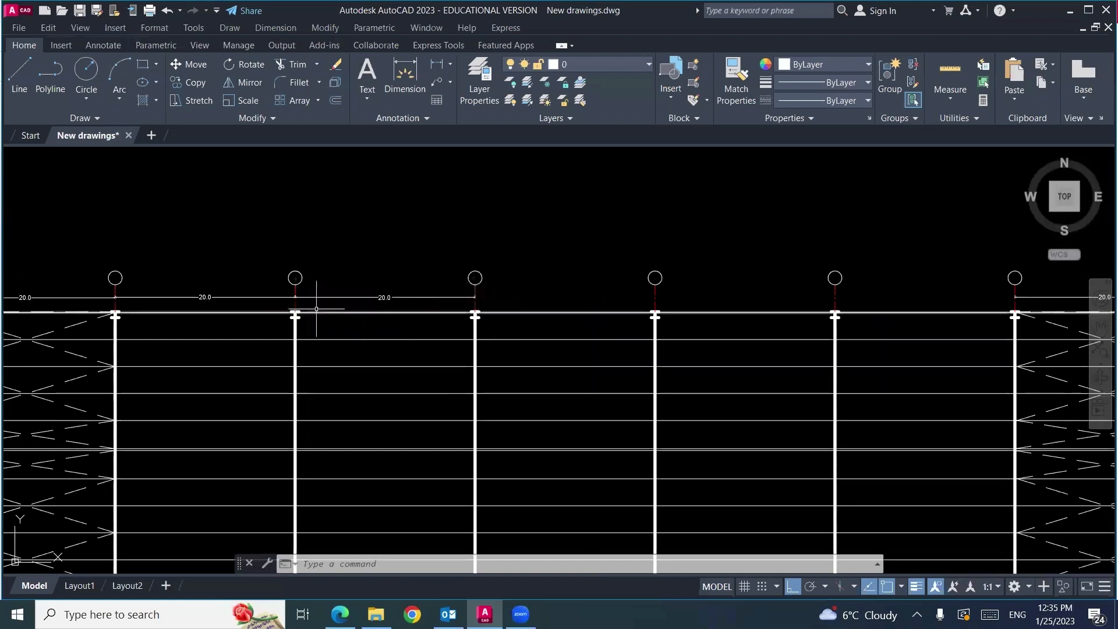
Step: Copy the third bay's dimension to the bays up to the seventh column axis, with its starting end as base point
{"action": "type", "text": "co"}
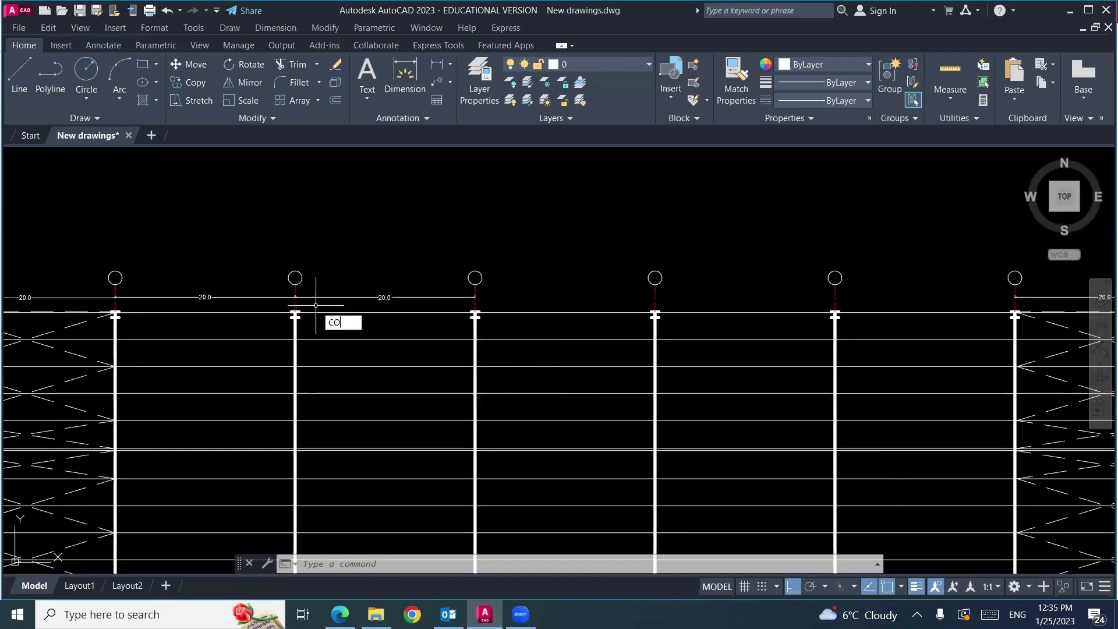
{"action": "key", "text": "Return"}
{"action": "left_click", "coordinate": [322, 299]}
{"action": "key", "text": "Return"}
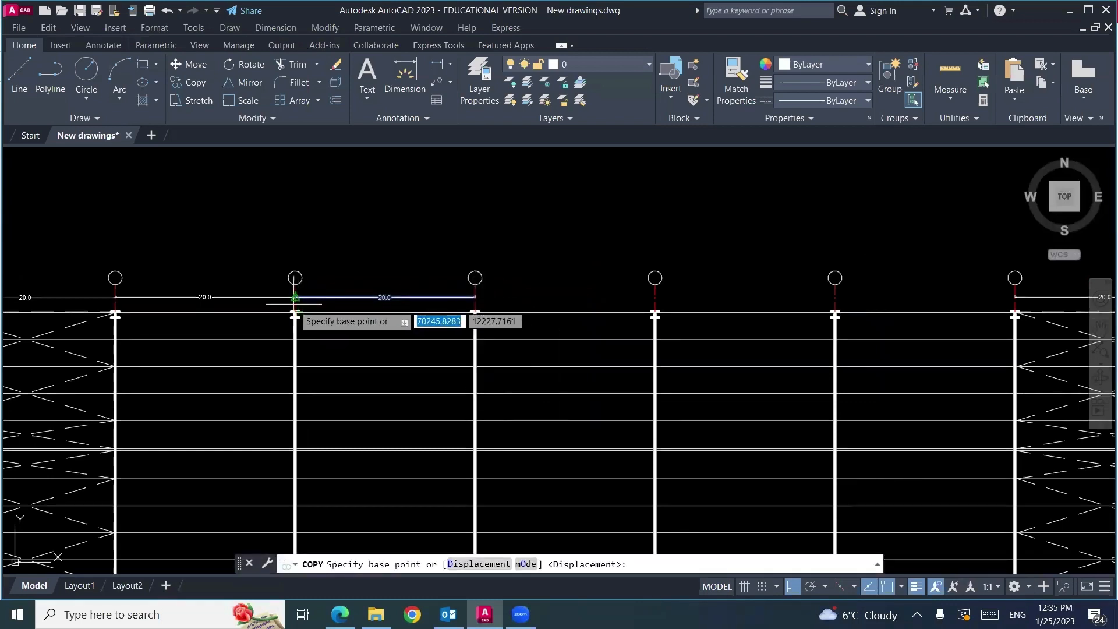
{"action": "scroll", "coordinate": [296, 302], "scroll_direction": "up", "scroll_amount": 6}
{"action": "scroll", "coordinate": [297, 302], "scroll_direction": "down", "scroll_amount": 2}
{"action": "left_click", "coordinate": [299, 291]}
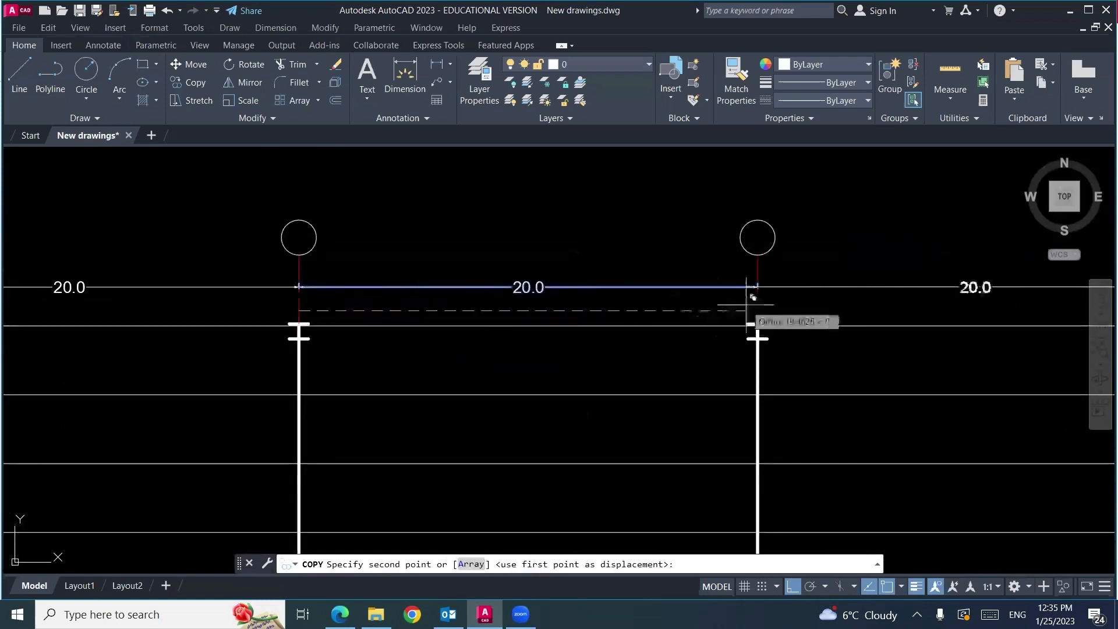
{"action": "left_click", "coordinate": [758, 288]}
{"action": "scroll", "coordinate": [495, 323], "scroll_direction": "down", "scroll_amount": 6}
{"action": "scroll", "coordinate": [660, 340], "scroll_direction": "up", "scroll_amount": 4}
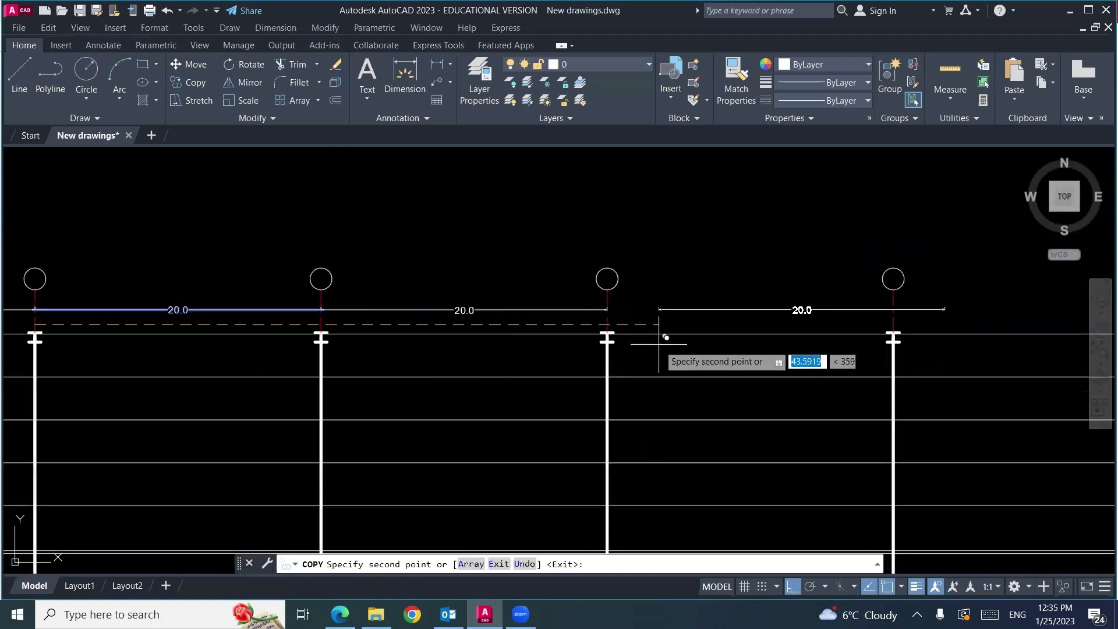
{"action": "scroll", "coordinate": [660, 339], "scroll_direction": "up", "scroll_amount": 2}
{"action": "scroll", "coordinate": [367, 319], "scroll_direction": "down", "scroll_amount": 6}
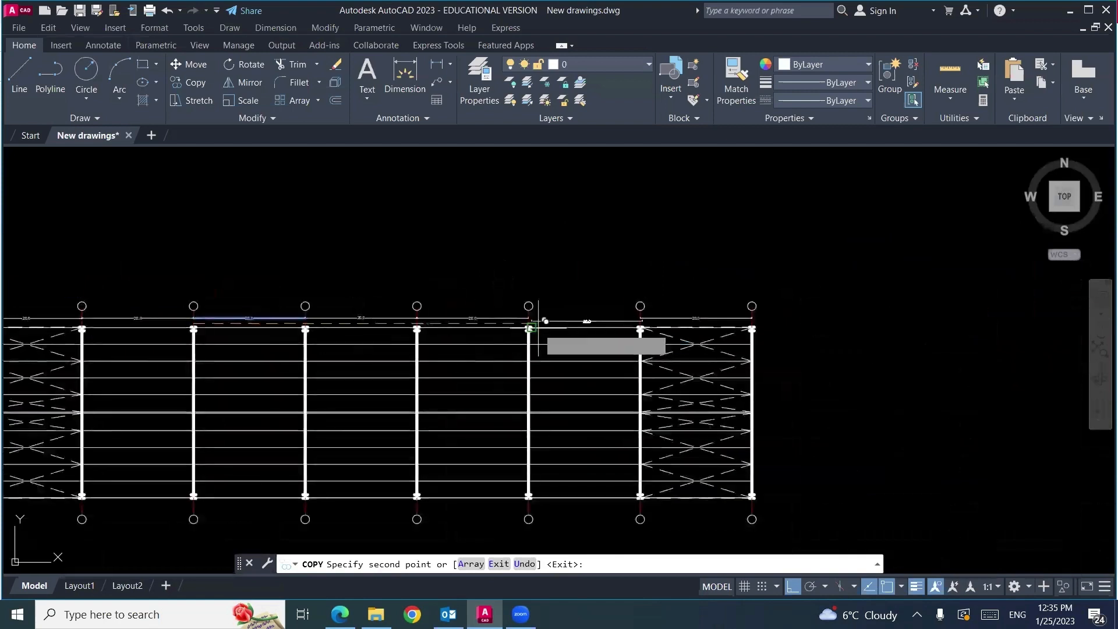
{"action": "scroll", "coordinate": [512, 317], "scroll_direction": "up", "scroll_amount": 3}
{"action": "key", "text": "Escape"}
{"action": "scroll", "coordinate": [635, 247], "scroll_direction": "down", "scroll_amount": 2}
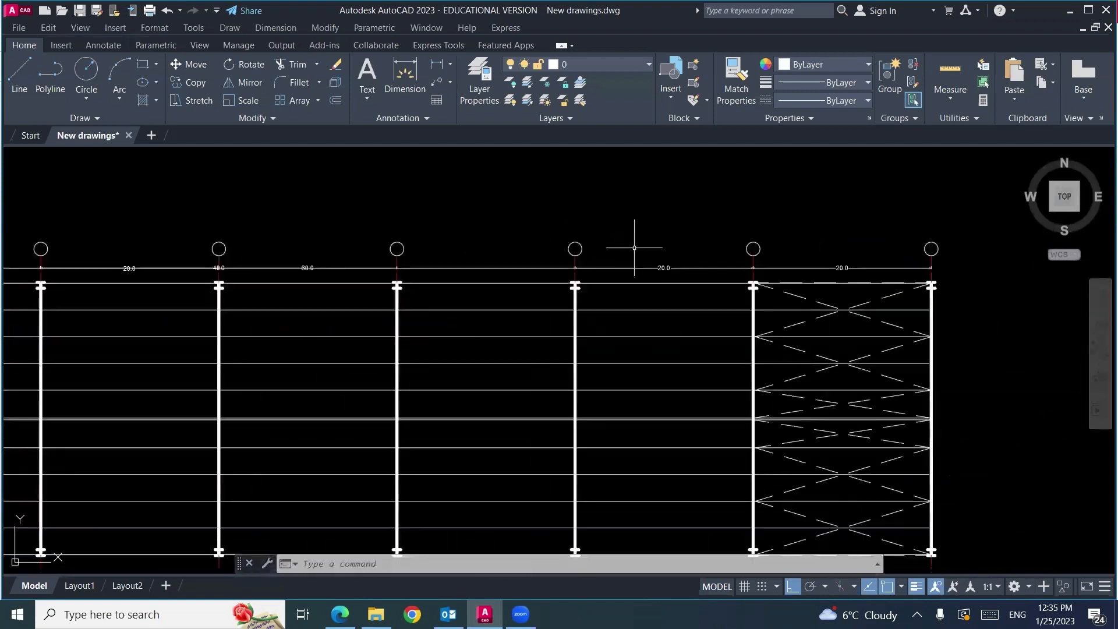
Step: Delete the overlapping 60.0 and 40.0 dimensions that start at the third column axis
{"action": "middle_click_drag", "start_coordinate": [450, 343], "coordinate": [599, 379]}
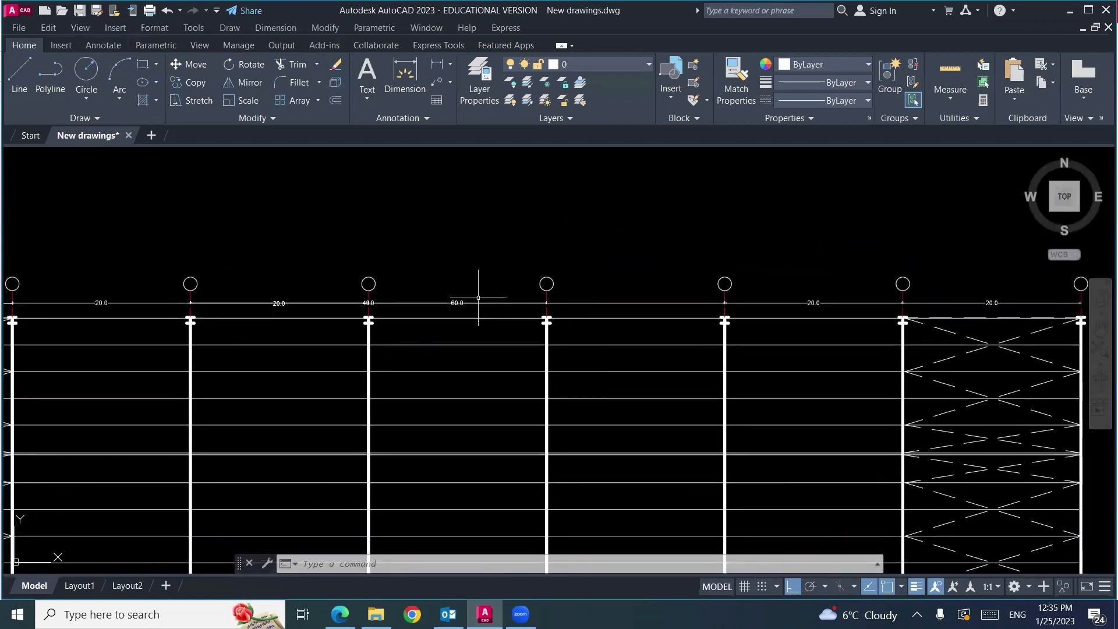
{"action": "key", "text": "Delete"}
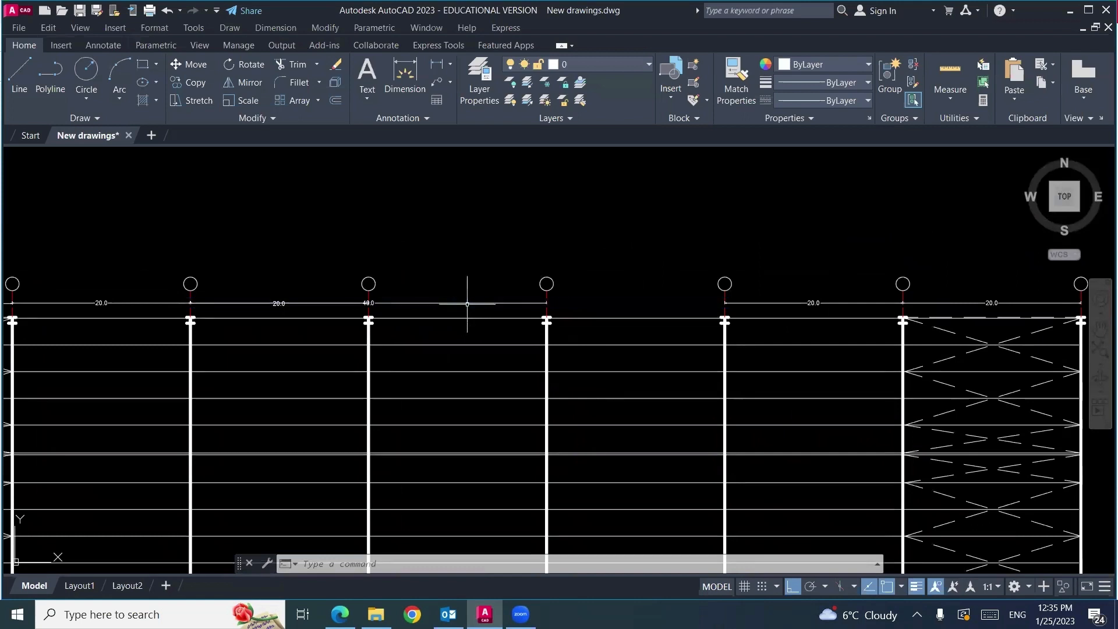
{"action": "key", "text": "Delete"}
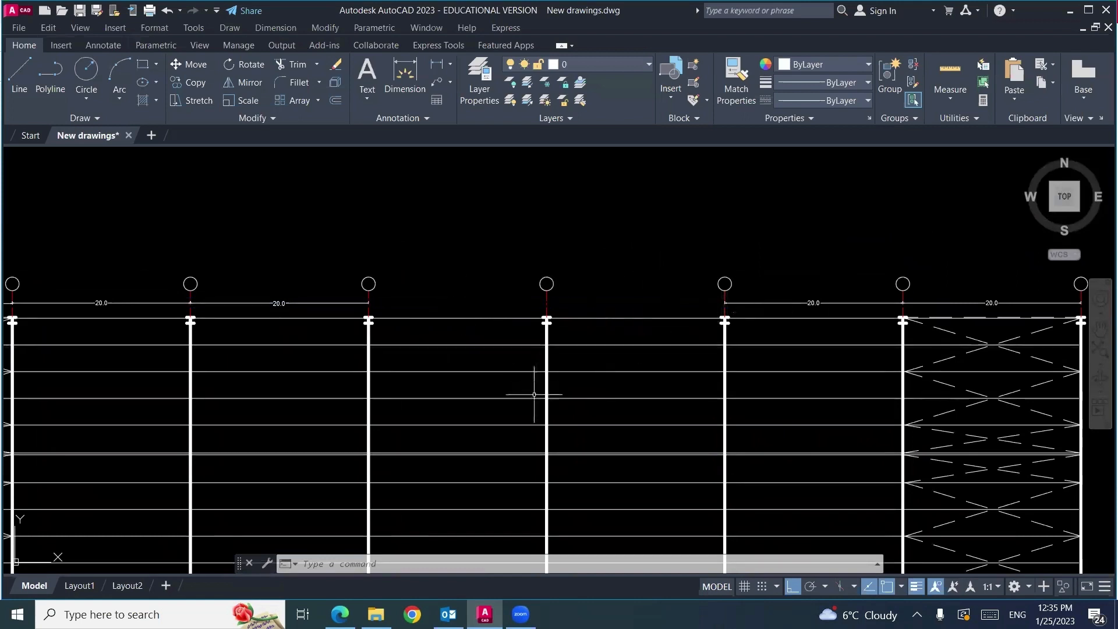
Step: Try to add a linear dimension to the bay between the fourth and fifth column axes
{"action": "middle_click_drag", "start_coordinate": [537, 392], "coordinate": [589, 320]}
{"action": "scroll", "coordinate": [508, 230], "scroll_direction": "up", "scroll_amount": 2}
{"action": "middle_click_drag", "start_coordinate": [214, 223], "coordinate": [357, 288]}
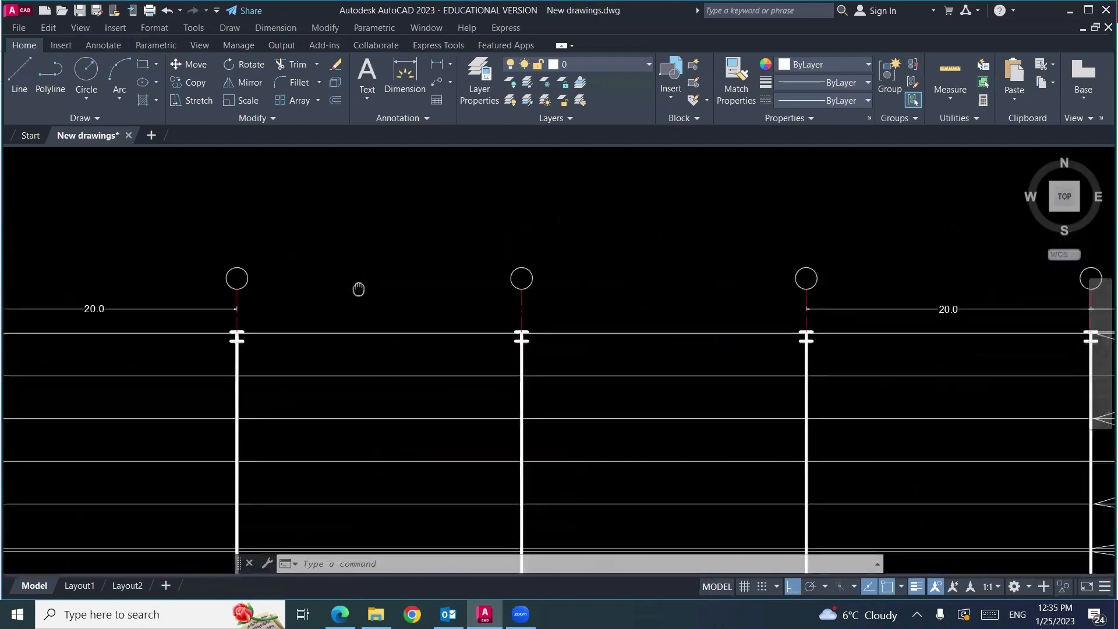
{"action": "left_click", "coordinate": [275, 27]}
{"action": "left_click", "coordinate": [283, 65]}
{"action": "scroll", "coordinate": [242, 313], "scroll_direction": "up", "scroll_amount": 5}
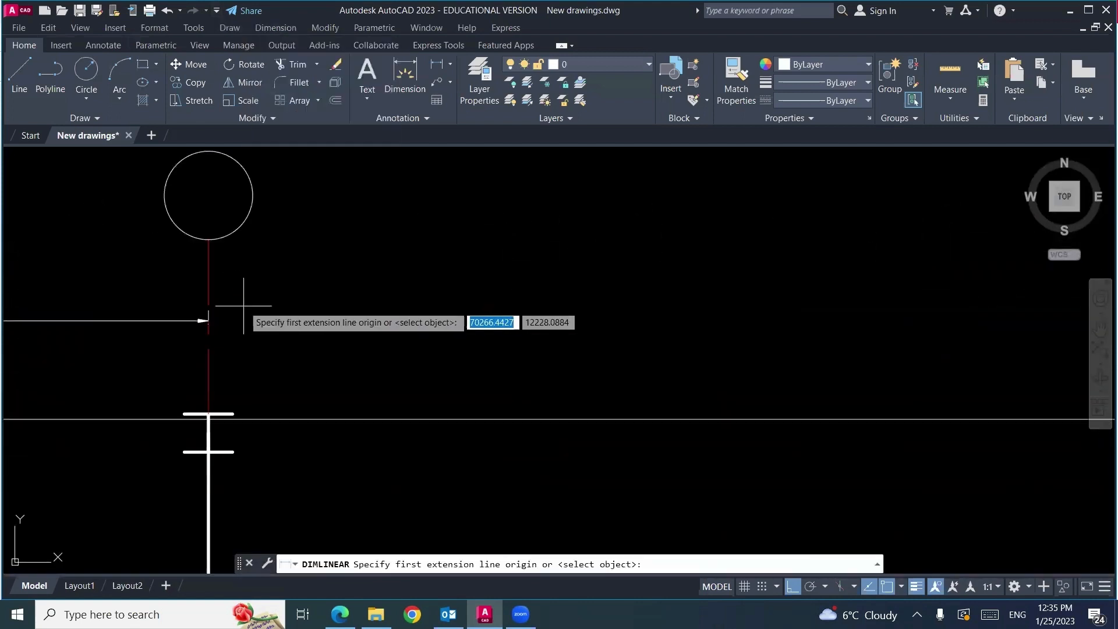
{"action": "left_click", "coordinate": [205, 320]}
{"action": "scroll", "coordinate": [205, 320], "scroll_direction": "down", "scroll_amount": 4}
{"action": "left_click", "coordinate": [654, 322]}
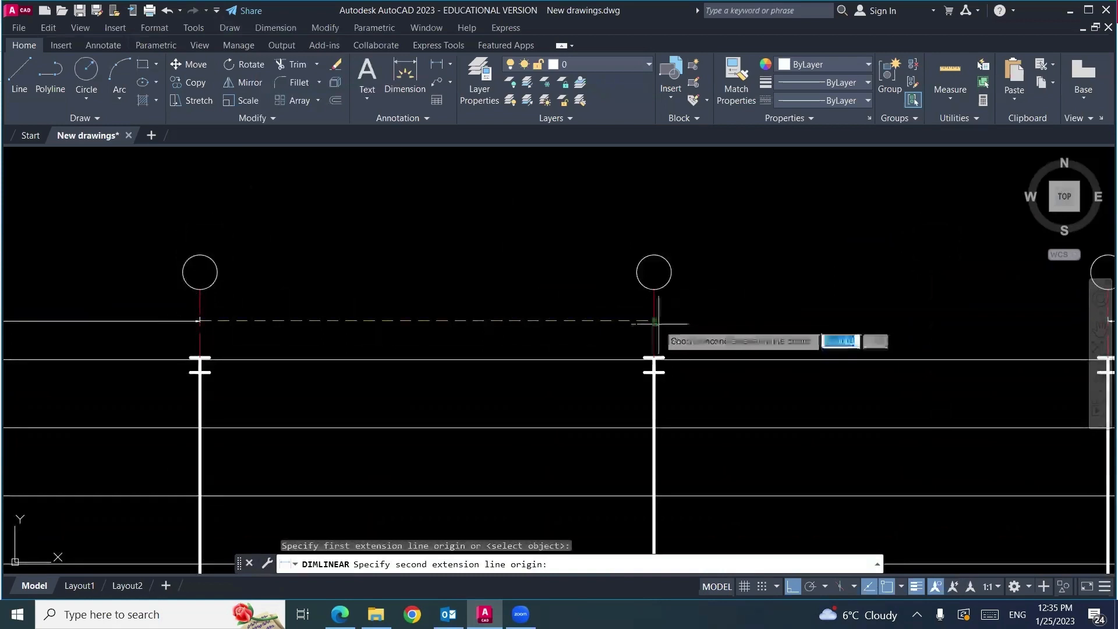
{"action": "left_click", "coordinate": [654, 322]}
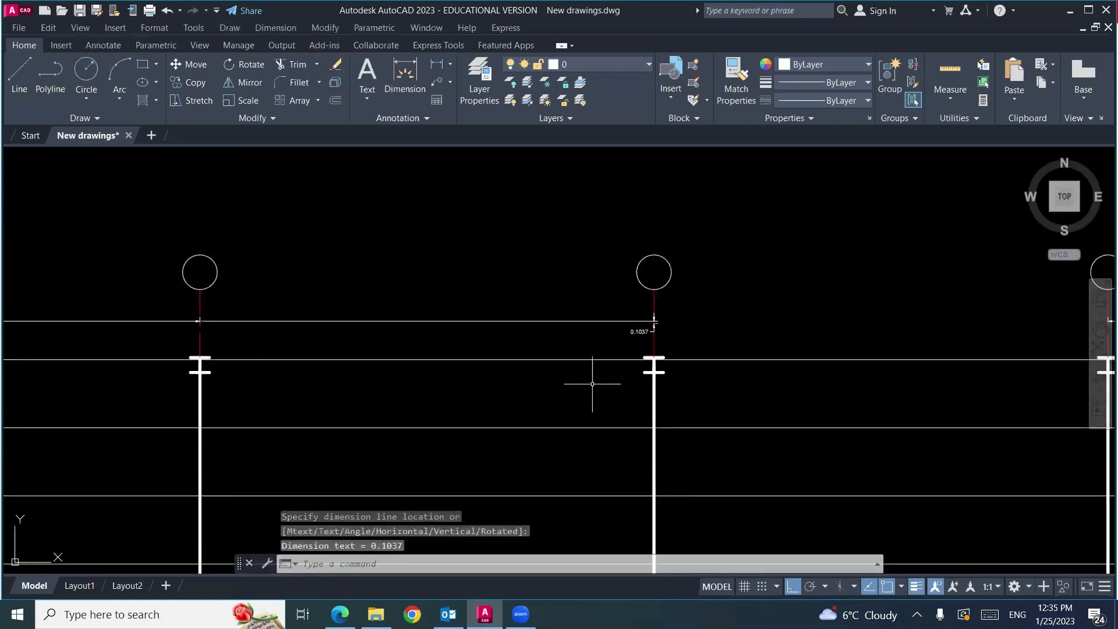
Step: Undo the last linear dimension placed at the fifth column axis
{"action": "middle_click_drag", "start_coordinate": [130, 376], "coordinate": [346, 377]}
{"action": "key", "text": "ctrl+z"}
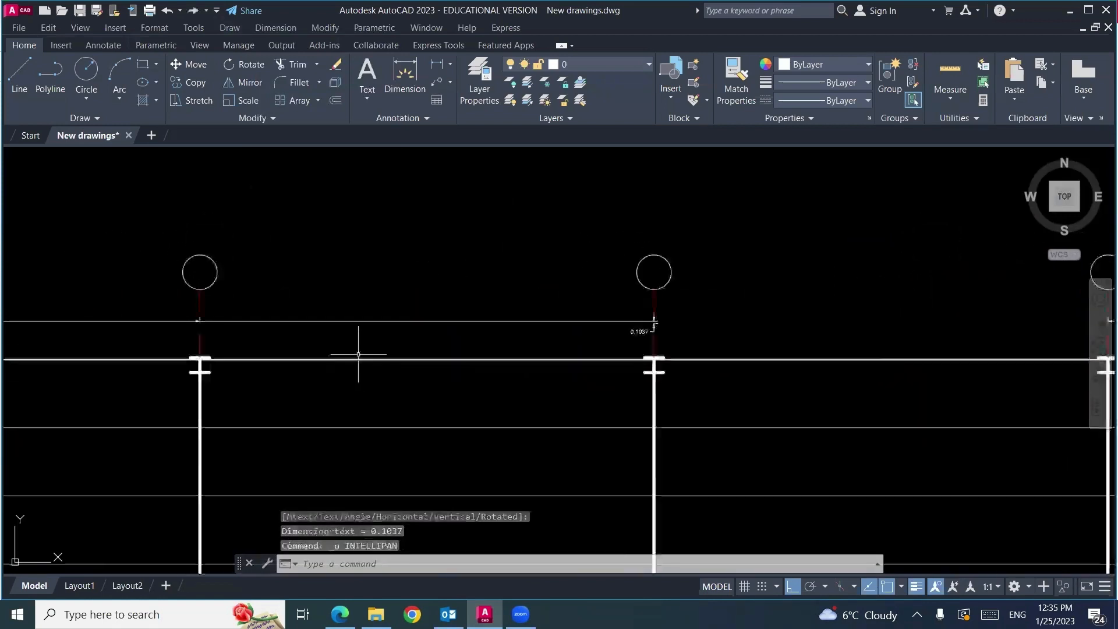
{"action": "key", "text": "ctrl+z"}
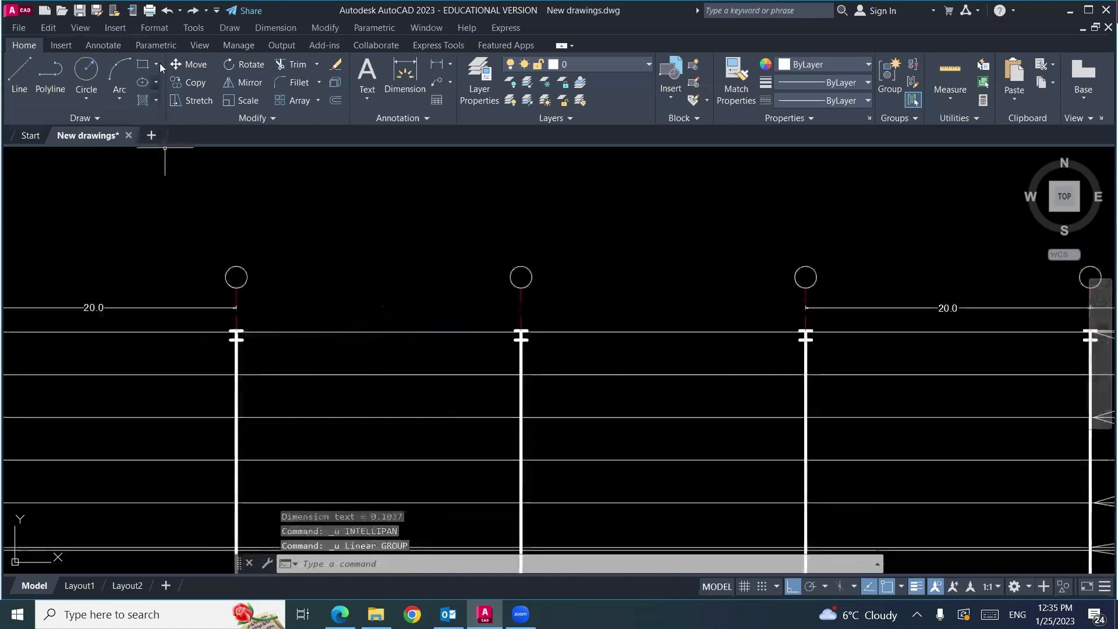
Step: Add a linear dimension from the fourth to the fifth column axis, in line with the existing bay dimensions
{"action": "left_click", "coordinate": [281, 60]}
{"action": "scroll", "coordinate": [251, 303], "scroll_direction": "up", "scroll_amount": 5}
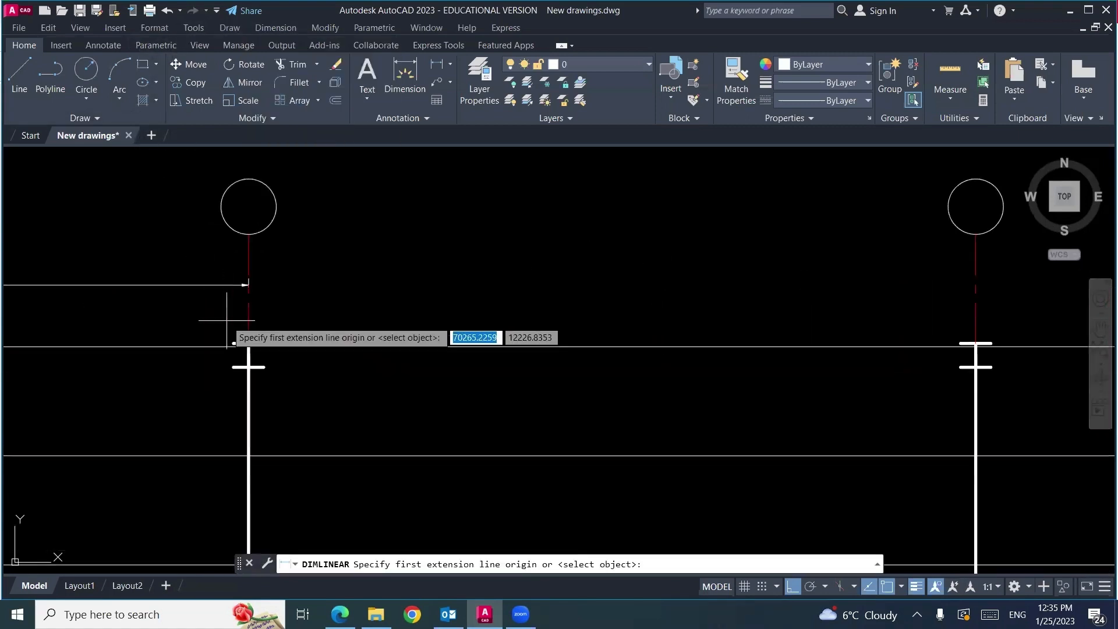
{"action": "left_click", "coordinate": [261, 263]}
{"action": "scroll", "coordinate": [261, 263], "scroll_direction": "down", "scroll_amount": 5}
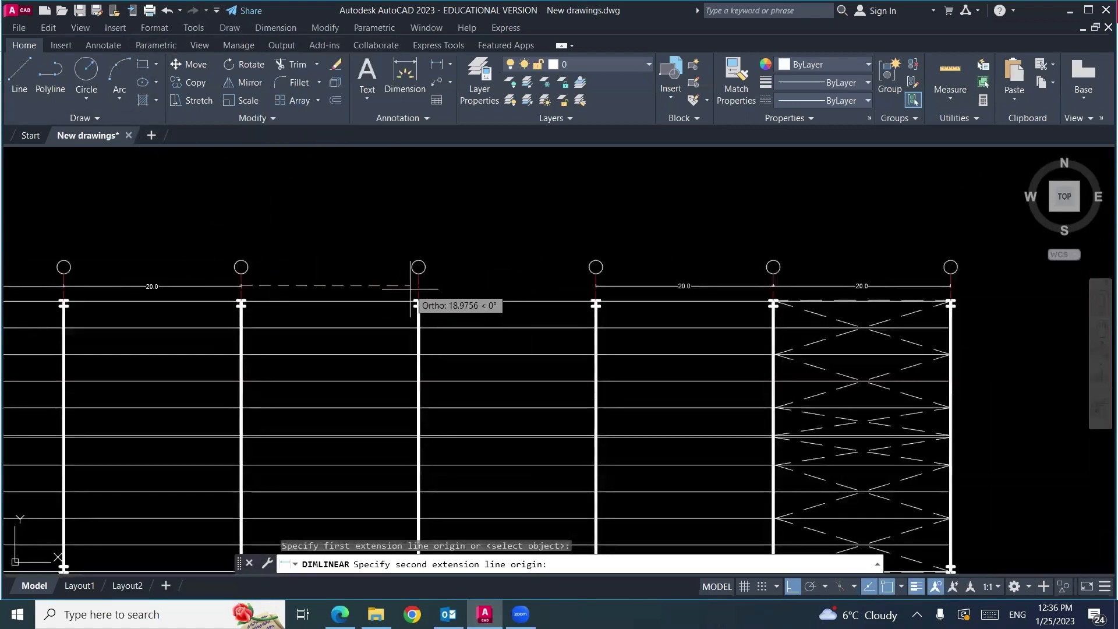
{"action": "scroll", "coordinate": [417, 291], "scroll_direction": "up", "scroll_amount": 5}
{"action": "scroll", "coordinate": [411, 279], "scroll_direction": "up", "scroll_amount": 2}
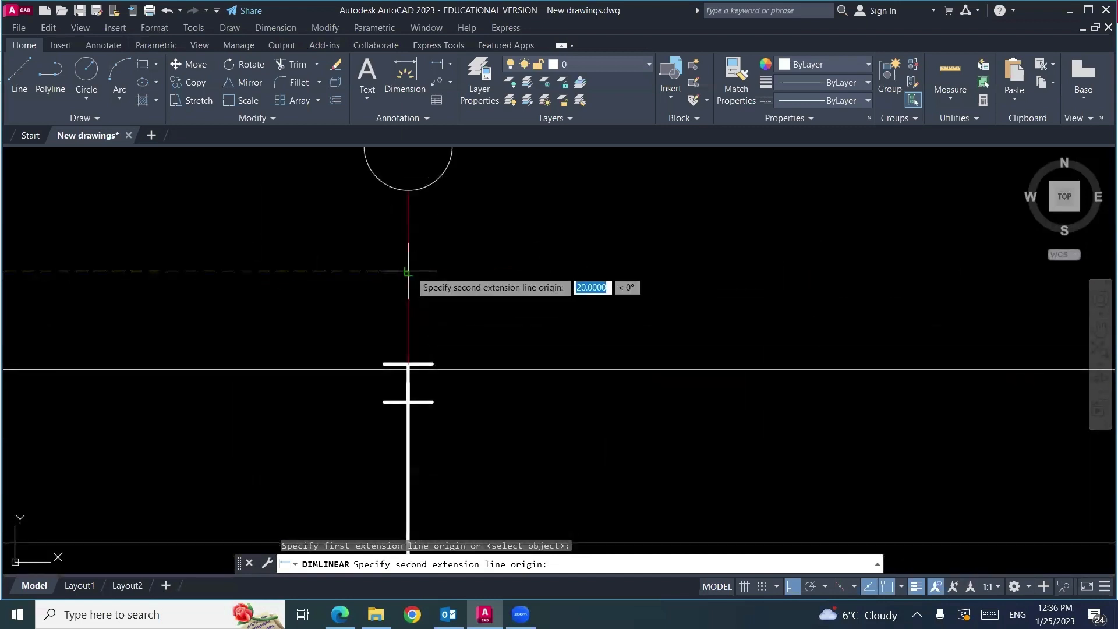
{"action": "left_click", "coordinate": [409, 270]}
{"action": "left_click", "coordinate": [410, 270]}
Step: Try to dimension the bay between the fifth and sixth column axes in line with its neighbours
{"action": "key", "text": "Return"}
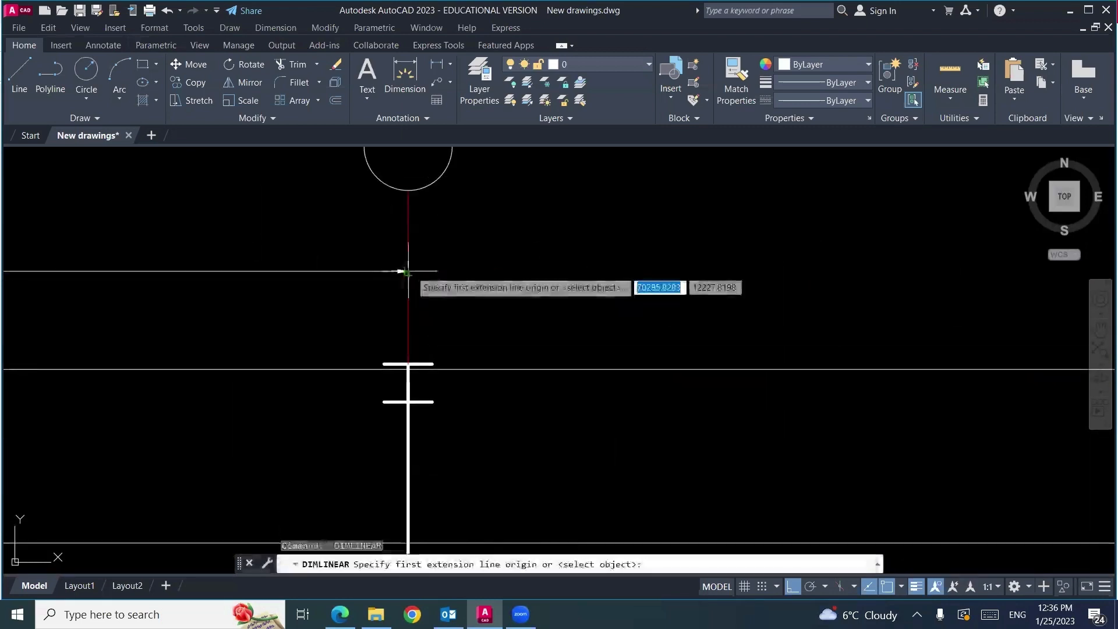
{"action": "left_click", "coordinate": [407, 270]}
{"action": "scroll", "coordinate": [396, 286], "scroll_direction": "down", "scroll_amount": 5}
{"action": "scroll", "coordinate": [677, 284], "scroll_direction": "up", "scroll_amount": 5}
{"action": "scroll", "coordinate": [705, 262], "scroll_direction": "up", "scroll_amount": 2}
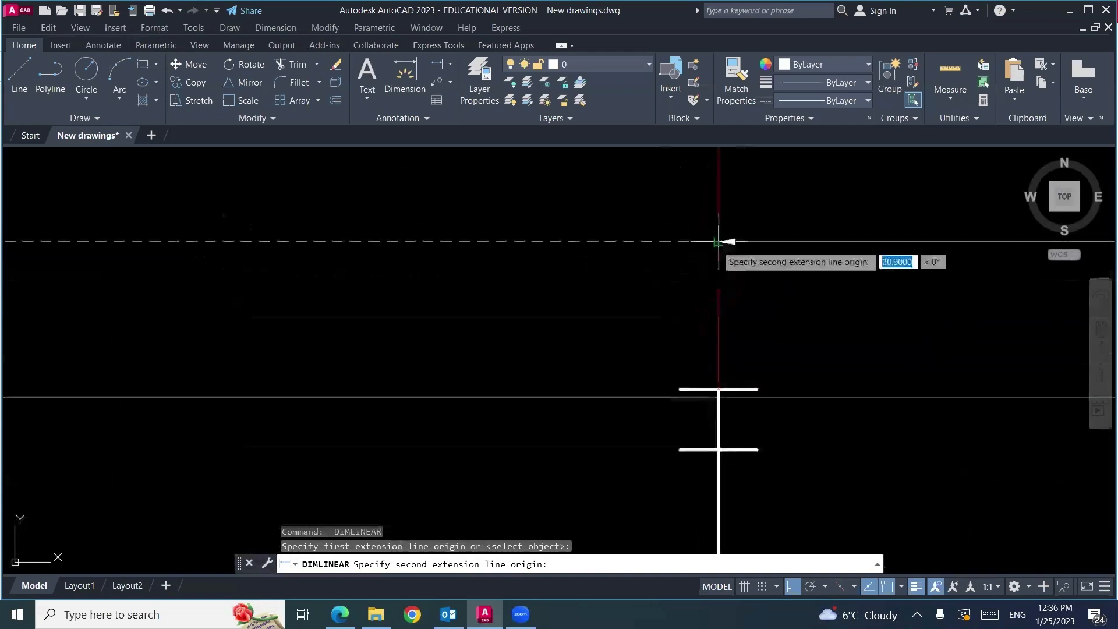
{"action": "left_click", "coordinate": [722, 242]}
{"action": "left_click", "coordinate": [721, 243]}
{"action": "scroll", "coordinate": [612, 279], "scroll_direction": "down", "scroll_amount": 5}
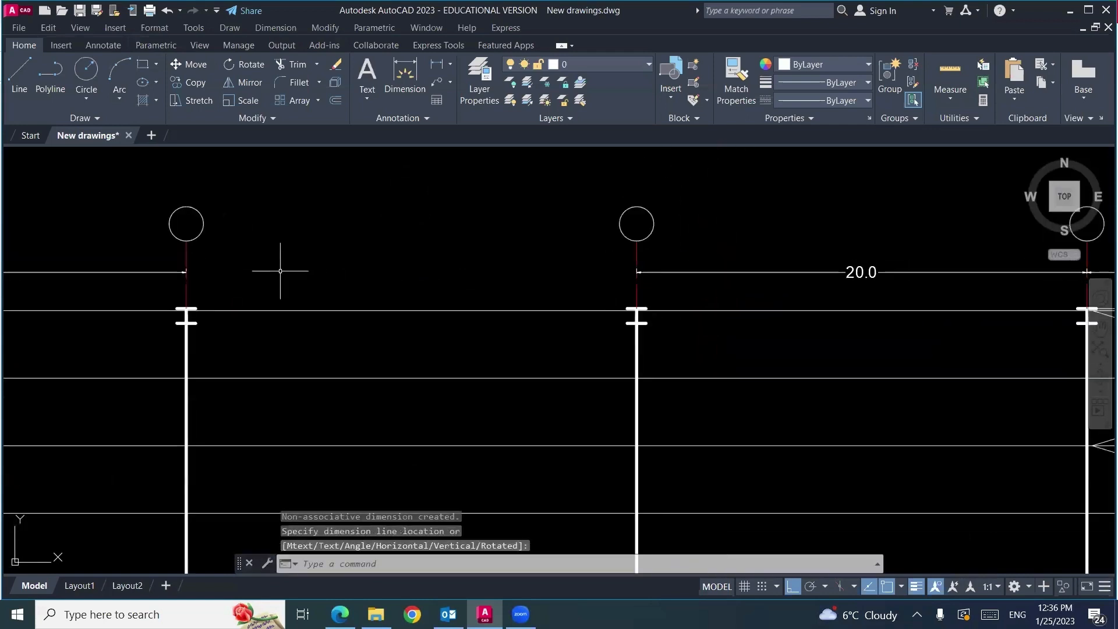
Step: Add a linear dimension from the fifth to the sixth column axis, aligned with the adjacent bay dimensions
{"action": "key", "text": "Return"}
{"action": "scroll", "coordinate": [175, 262], "scroll_direction": "up", "scroll_amount": 3}
{"action": "left_click", "coordinate": [200, 244]}
{"action": "scroll", "coordinate": [203, 286], "scroll_direction": "down", "scroll_amount": 5}
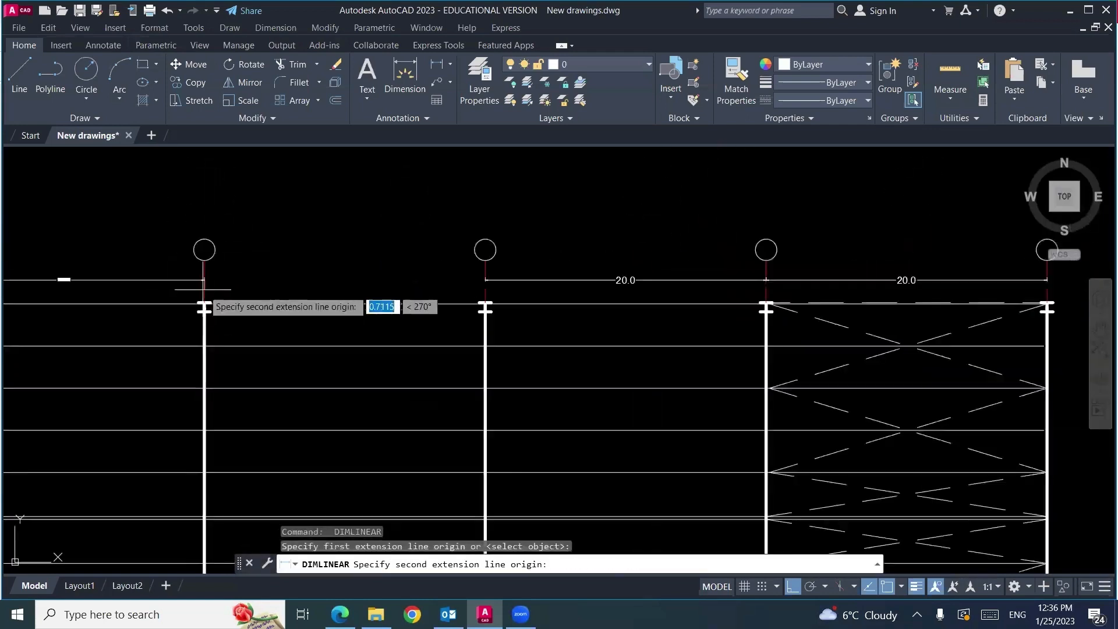
{"action": "scroll", "coordinate": [484, 281], "scroll_direction": "up", "scroll_amount": 5}
{"action": "left_click", "coordinate": [478, 268]}
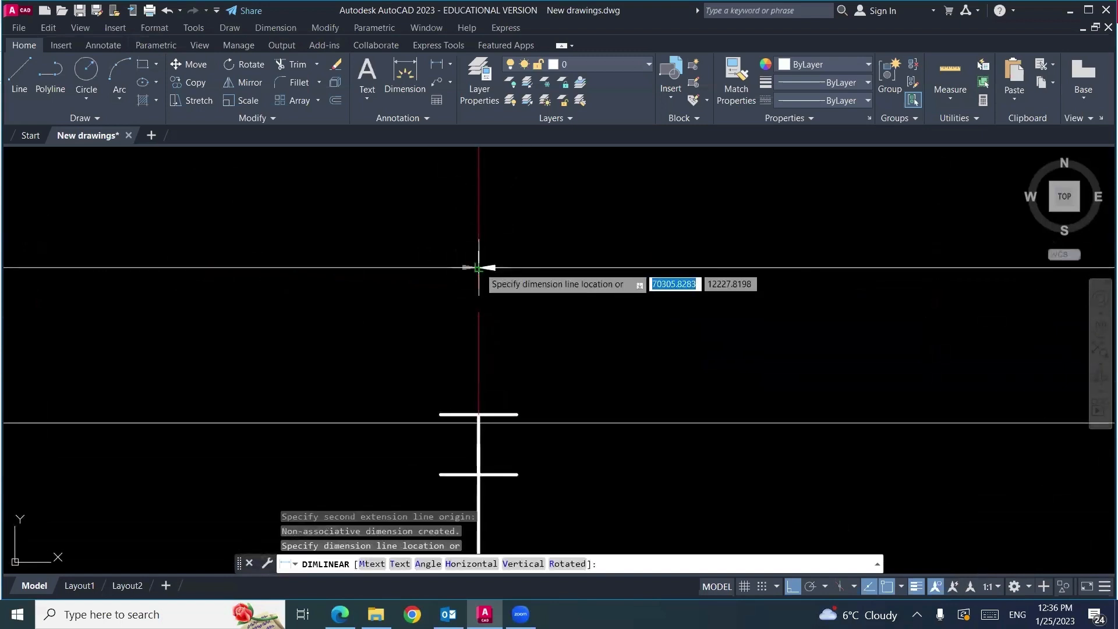
{"action": "left_click", "coordinate": [479, 268]}
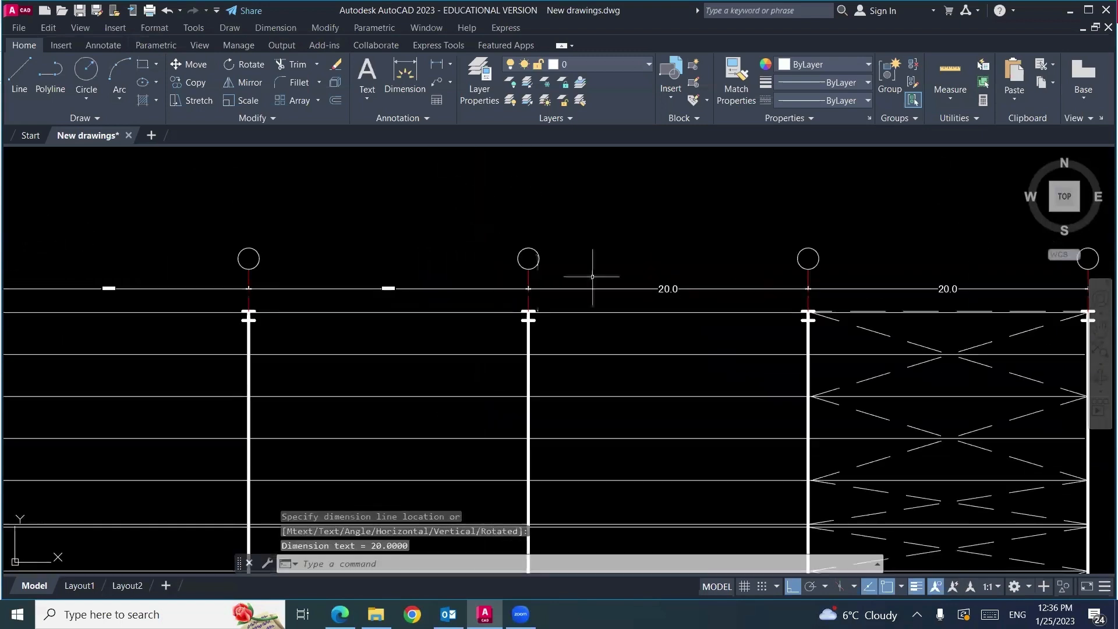
Step: Match the properties of the formatted dimension between the sixth and seventh axes onto the two new bay dimensions
{"action": "left_click", "coordinate": [669, 288]}
{"action": "left_click", "coordinate": [736, 81]}
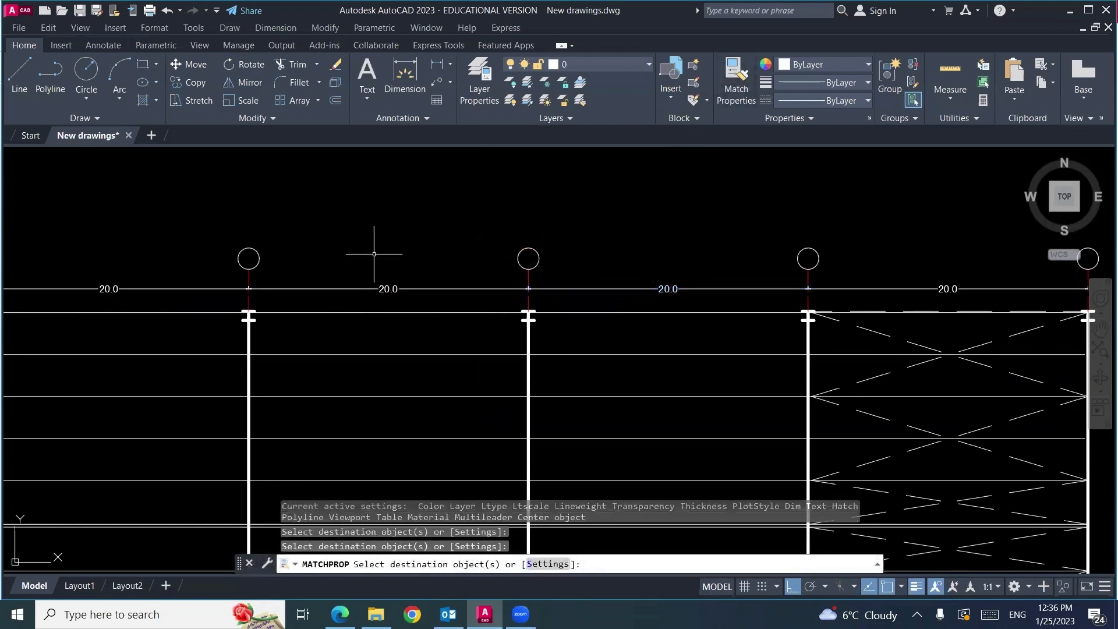
{"action": "key", "text": "Escape"}
Step: Add an overall linear dimension from the first to the last column axis, just above the row of bay dimensions
{"action": "scroll", "coordinate": [526, 264], "scroll_direction": "down", "scroll_amount": 4}
{"action": "scroll", "coordinate": [374, 326], "scroll_direction": "up", "scroll_amount": 2}
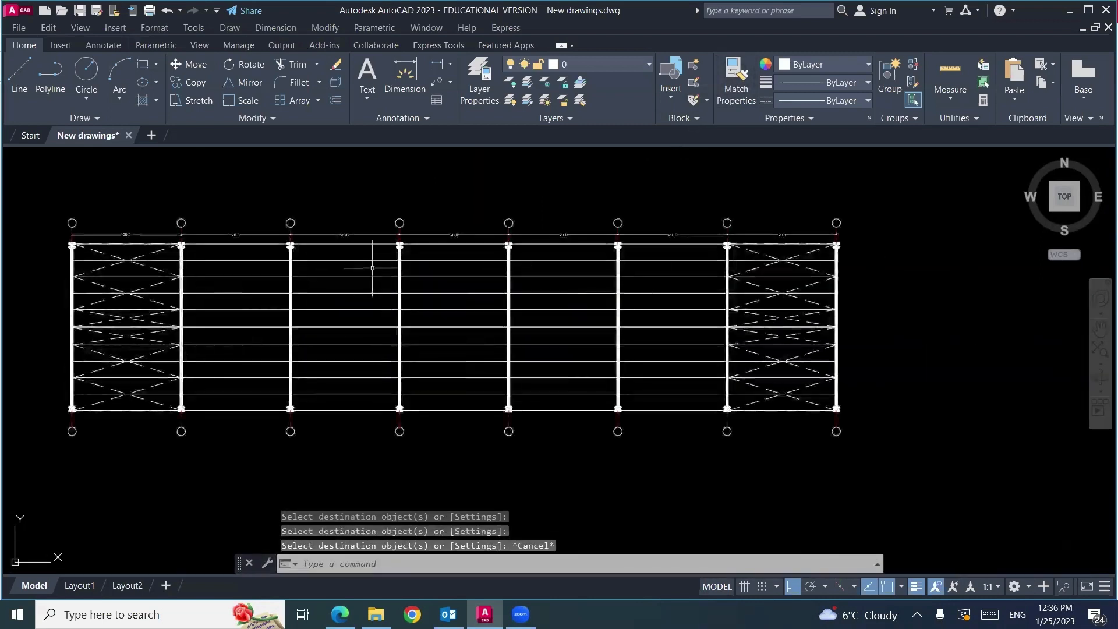
{"action": "middle_click_drag", "start_coordinate": [131, 219], "coordinate": [172, 264]}
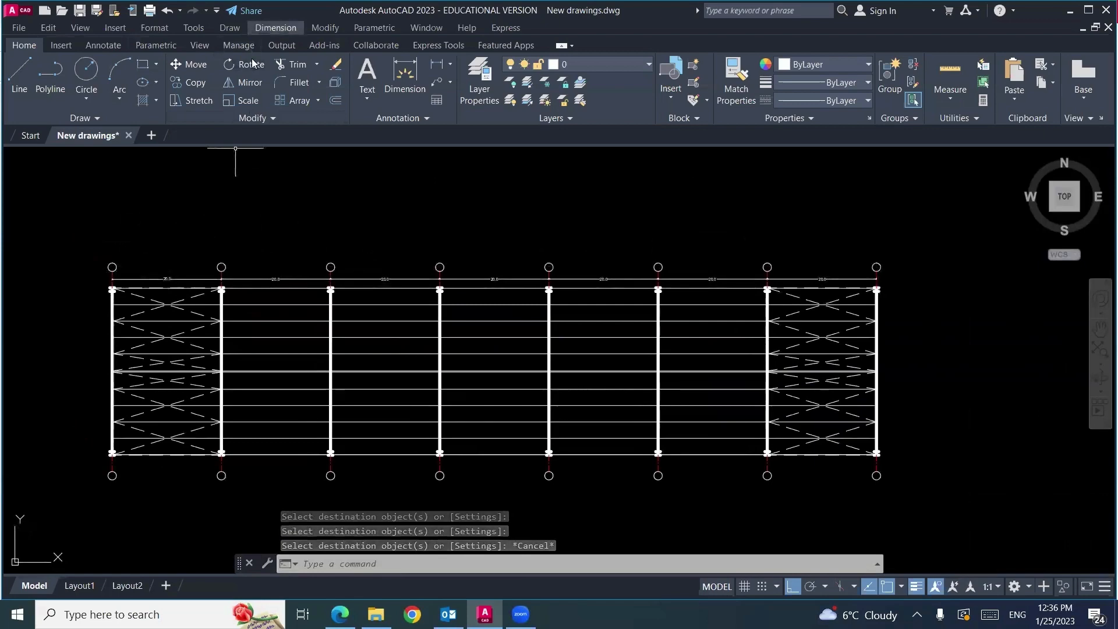
{"action": "left_click", "coordinate": [276, 27]}
{"action": "left_click", "coordinate": [273, 64]}
{"action": "scroll", "coordinate": [120, 256], "scroll_direction": "up", "scroll_amount": 3}
{"action": "left_click", "coordinate": [76, 251]}
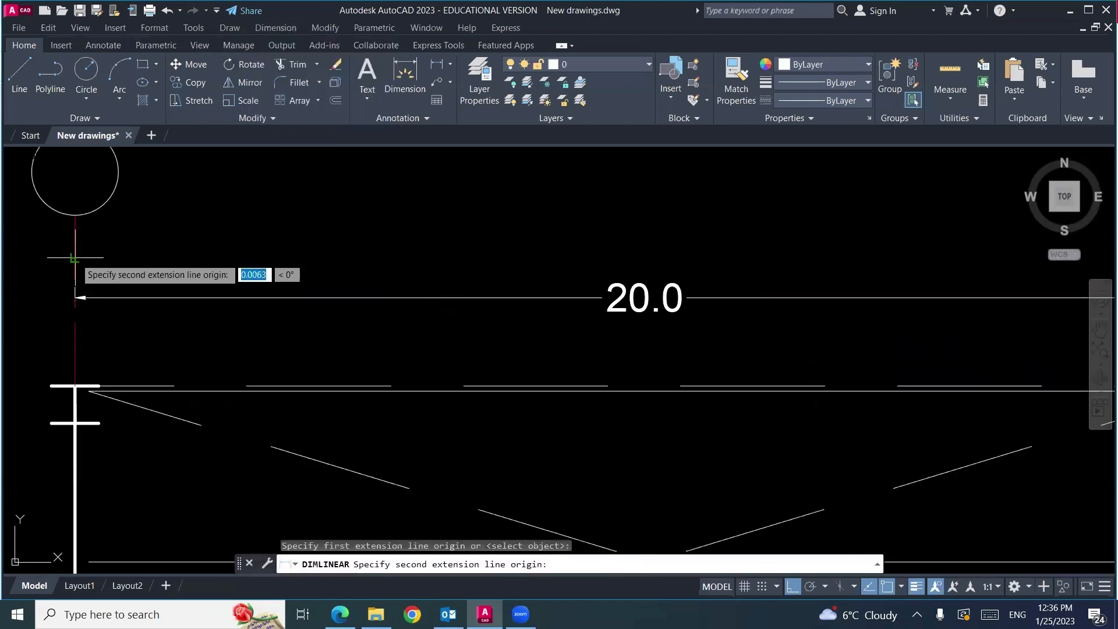
{"action": "scroll", "coordinate": [68, 250], "scroll_direction": "down", "scroll_amount": 2}
{"action": "middle_click_drag", "start_coordinate": [814, 251], "coordinate": [412, 305]}
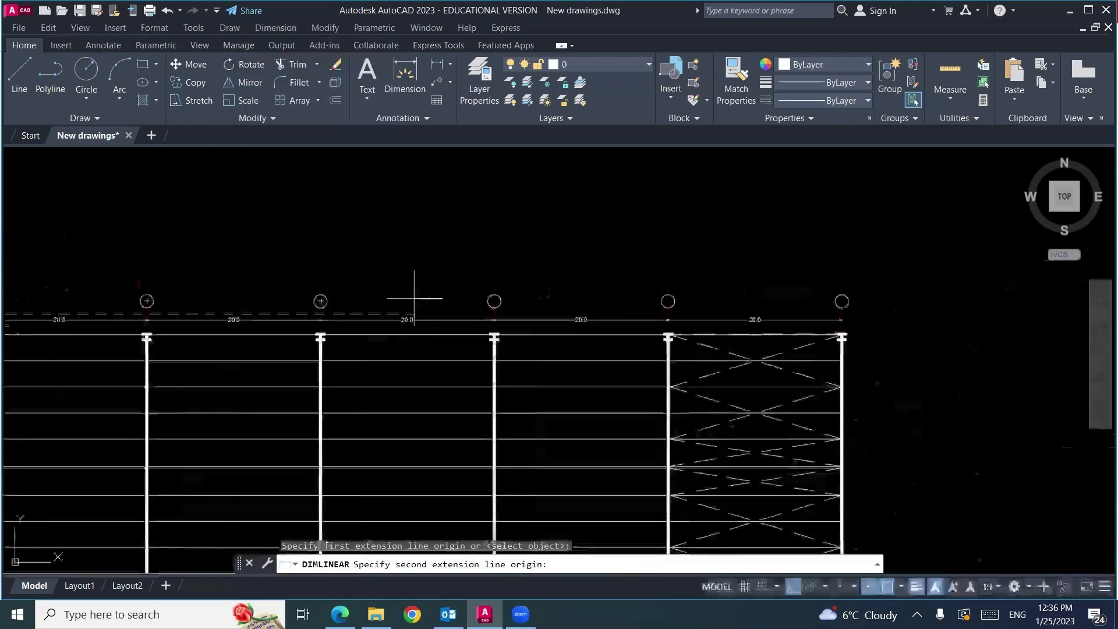
{"action": "scroll", "coordinate": [843, 315], "scroll_direction": "up", "scroll_amount": 6}
{"action": "left_click", "coordinate": [837, 305]}
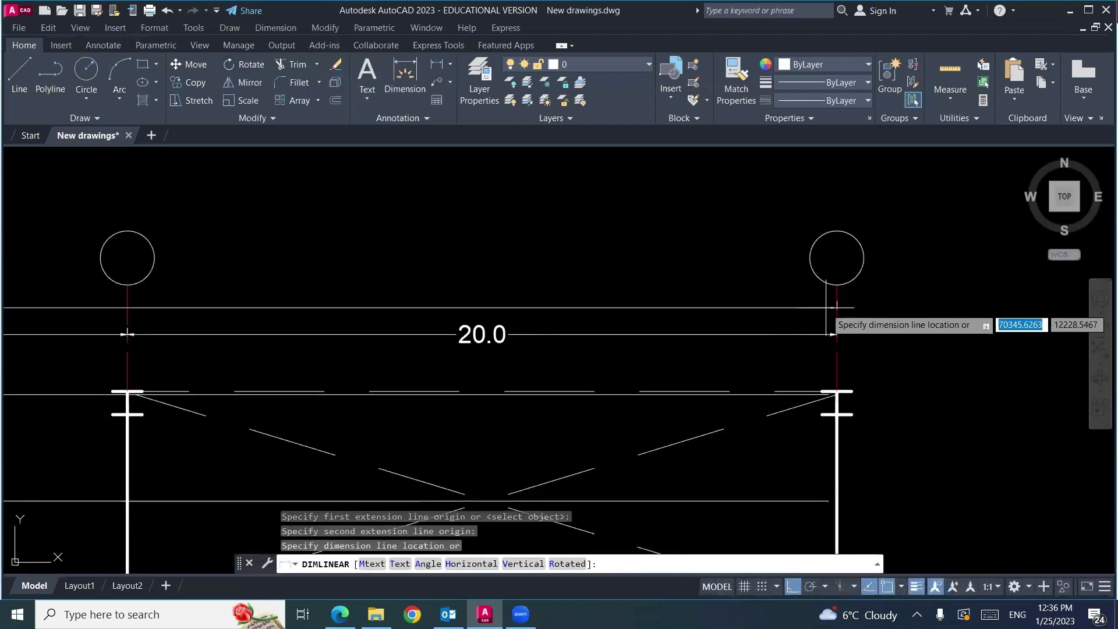
{"action": "left_click", "coordinate": [810, 332]}
{"action": "scroll", "coordinate": [825, 291], "scroll_direction": "down", "scroll_amount": 6}
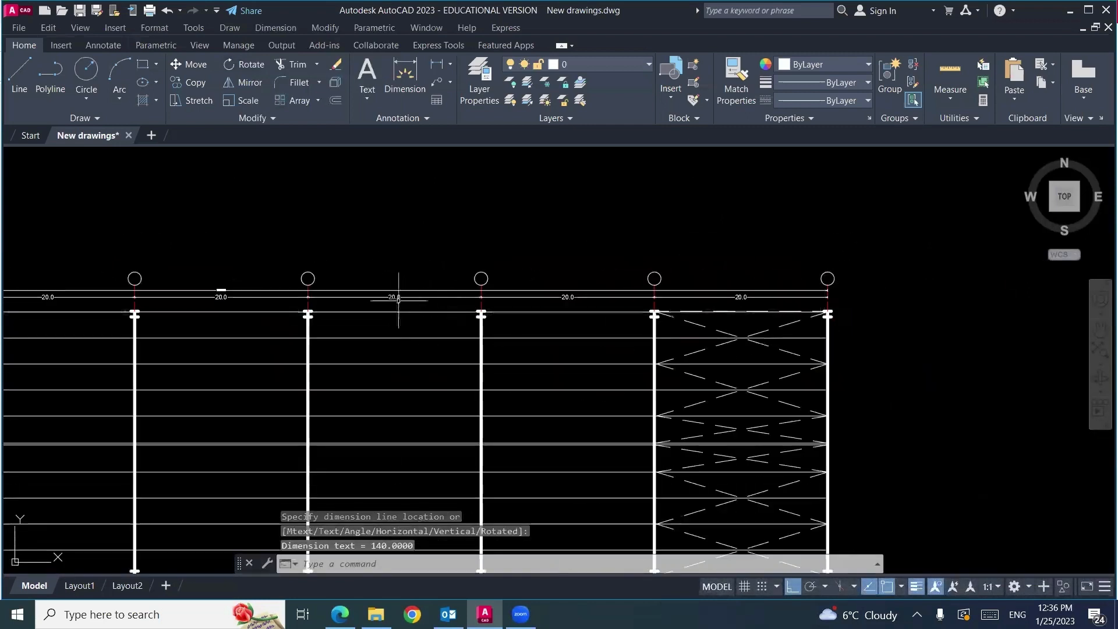
{"action": "left_click", "coordinate": [397, 297]}
{"action": "right_click", "coordinate": [398, 302]}
{"action": "key", "text": "Escape"}
{"action": "type", "text": "a"}
{"action": "key", "text": "Return"}
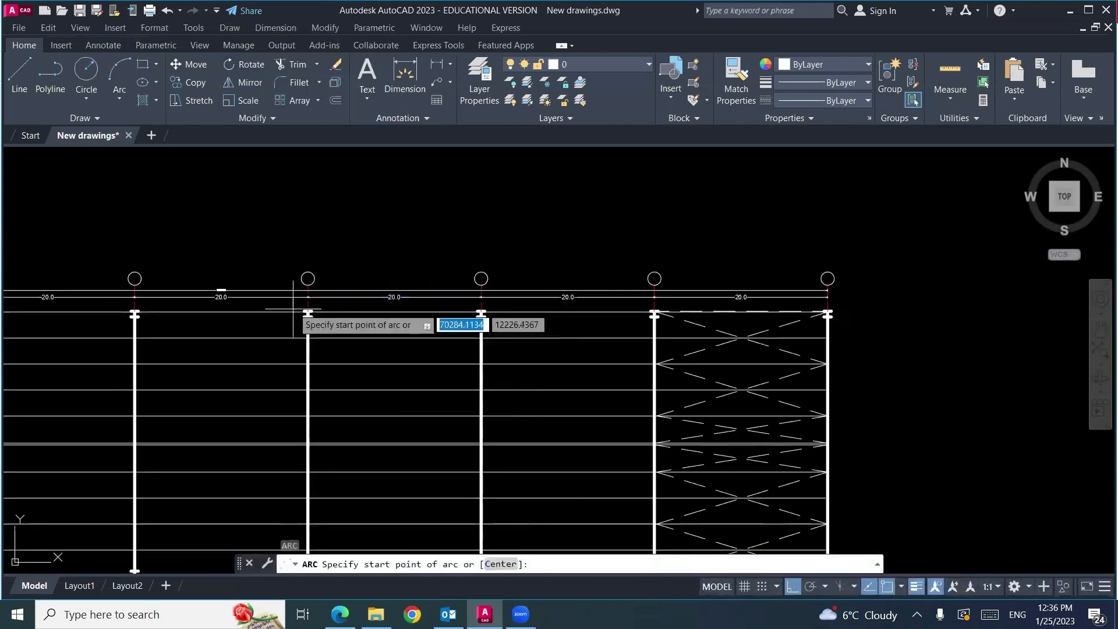
{"action": "key", "text": "Escape"}
{"action": "key", "text": "Escape"}
{"action": "key", "text": "Escape"}
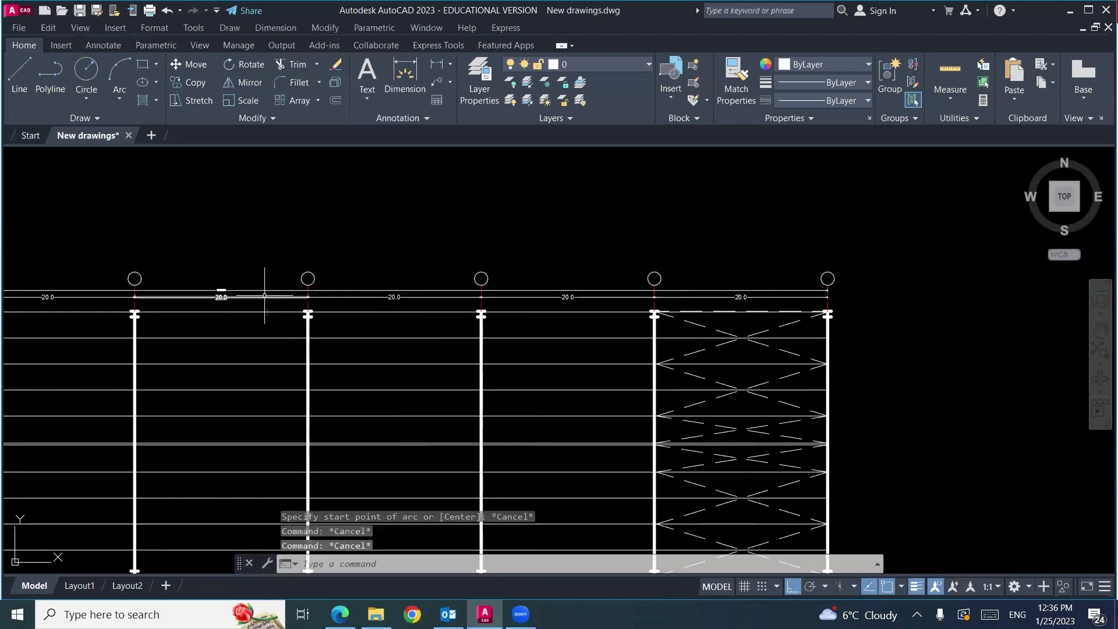
Step: Match the properties of the bay dimension between the fifth and sixth axes onto the overall dimension
{"action": "left_click", "coordinate": [391, 298]}
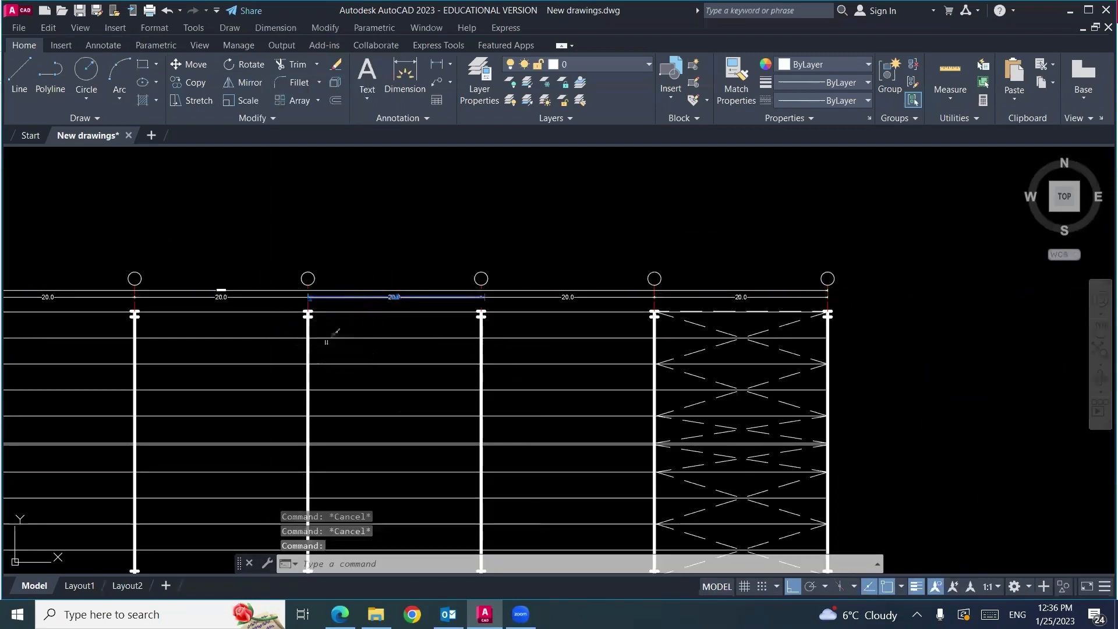
{"action": "type", "text": "ma"}
{"action": "key", "text": "Return"}
{"action": "scroll", "coordinate": [213, 316], "scroll_direction": "up", "scroll_amount": 8}
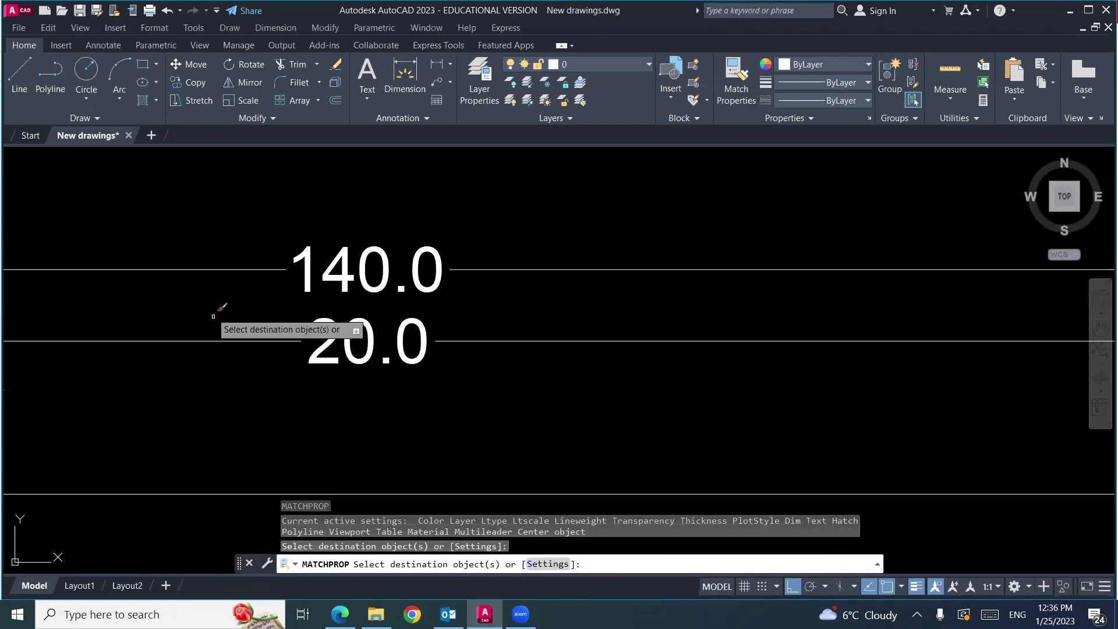
{"action": "key", "text": "Return"}
Step: Place multiline text reading "A" in the empty area above the first column axis bubble
{"action": "scroll", "coordinate": [413, 319], "scroll_direction": "down", "scroll_amount": 10}
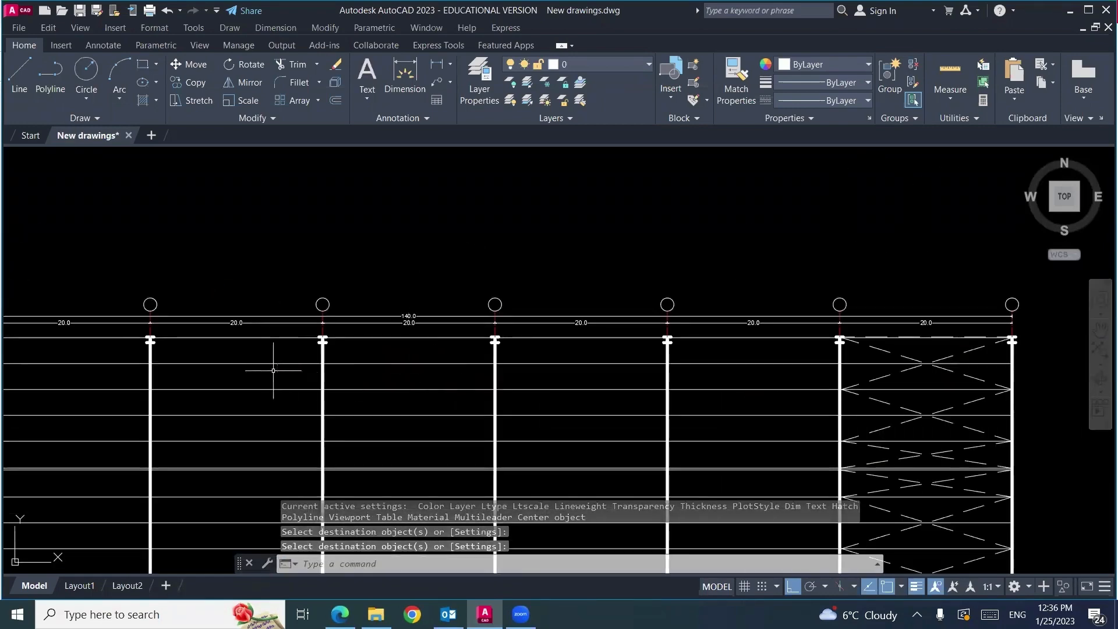
{"action": "middle_click_drag", "start_coordinate": [274, 371], "coordinate": [407, 317]}
{"action": "scroll", "coordinate": [197, 243], "scroll_direction": "up", "scroll_amount": 6}
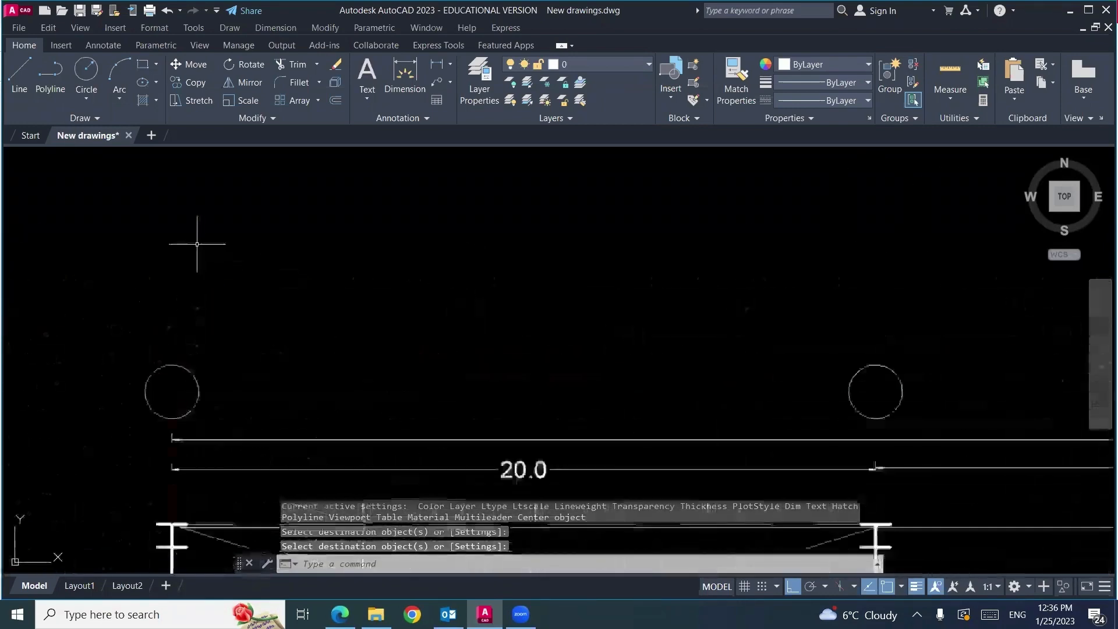
{"action": "left_click", "coordinate": [357, 77]}
{"action": "left_click", "coordinate": [292, 240]}
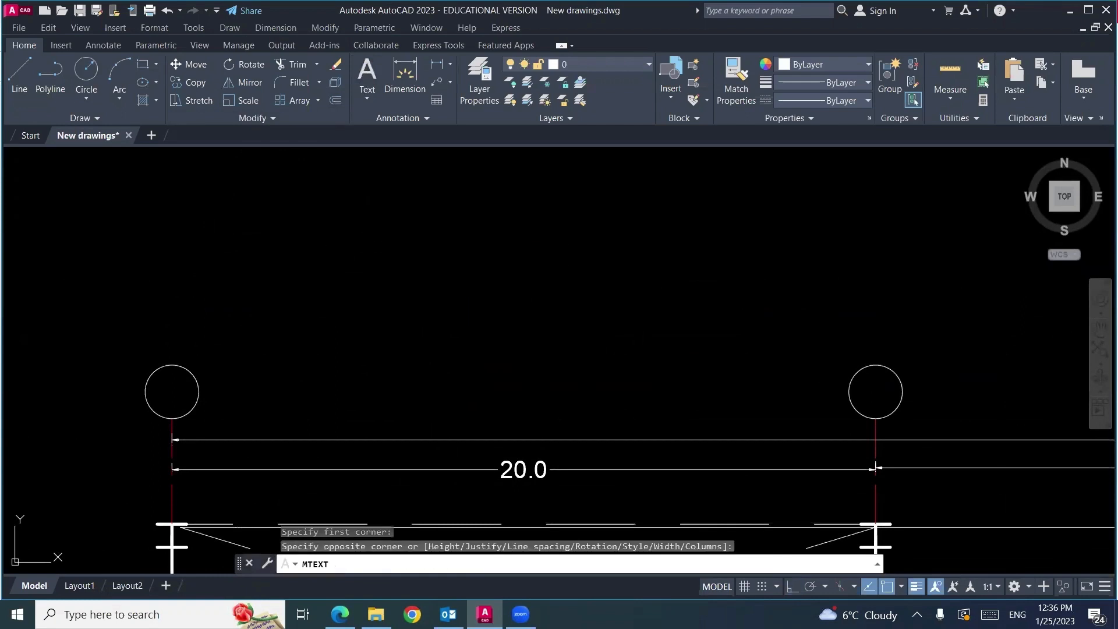
{"action": "left_click", "coordinate": [292, 296]}
{"action": "type", "text": "A"}
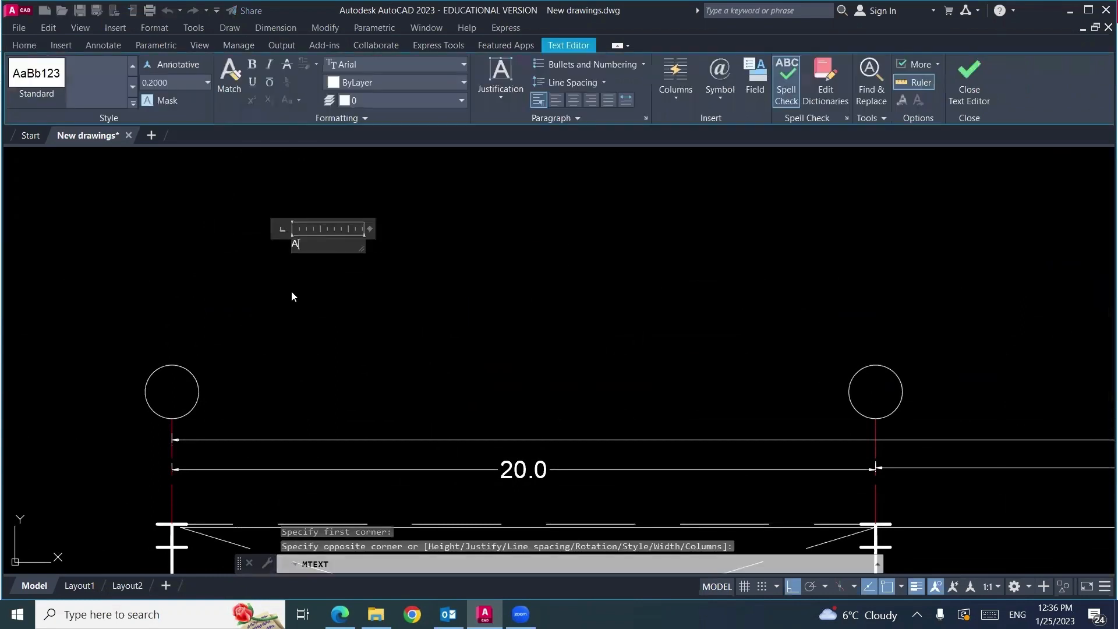
{"action": "key", "text": "Return"}
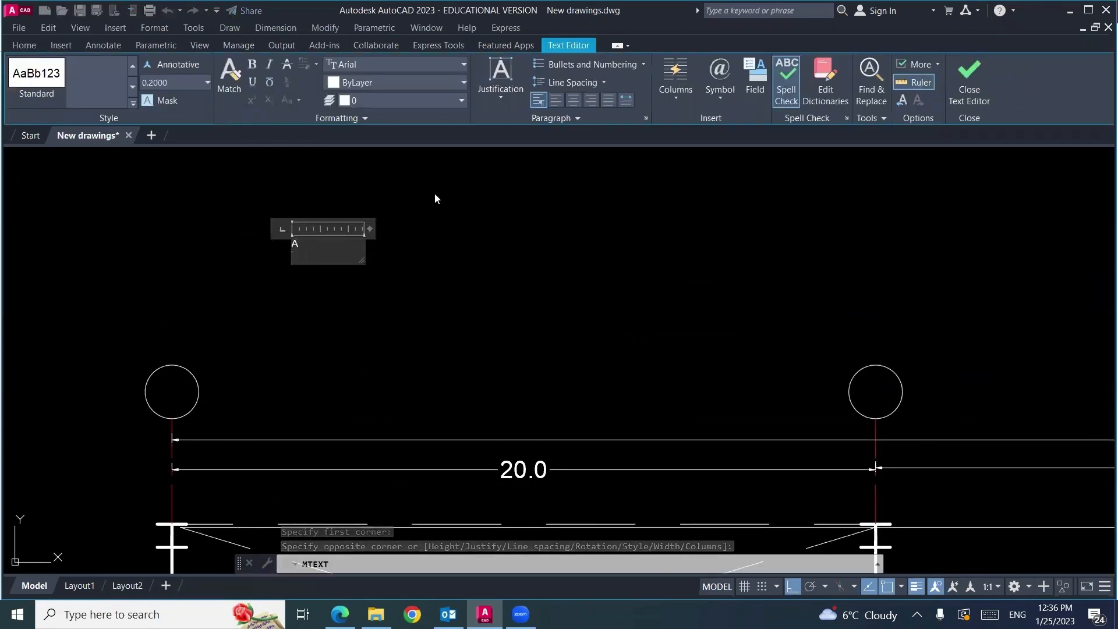
{"action": "left_click", "coordinate": [969, 82]}
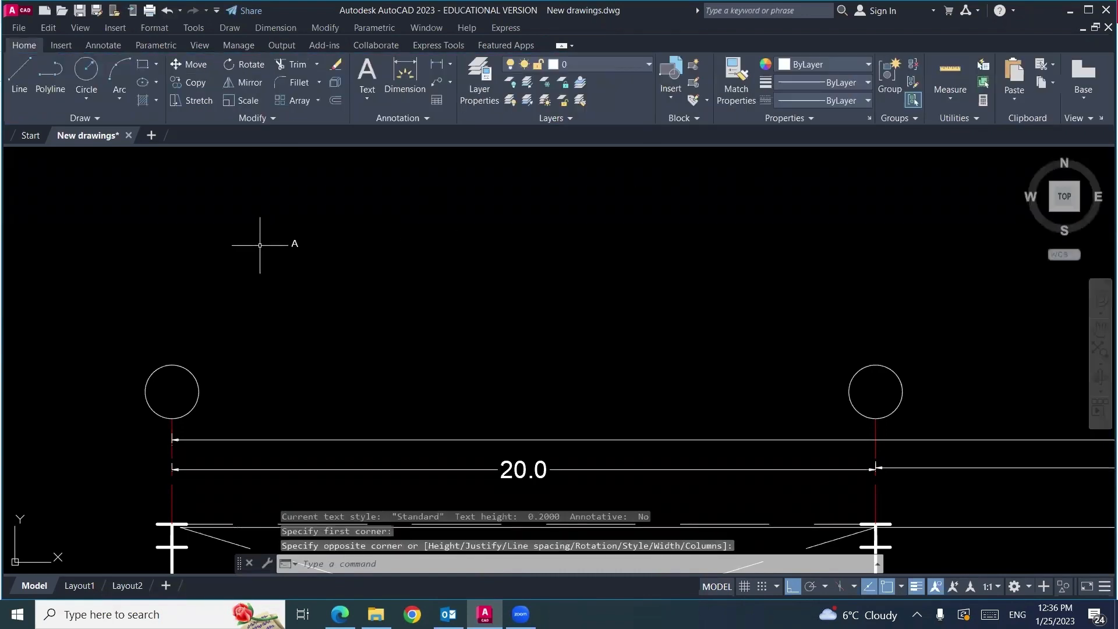
Step: Move the "A" text into the centre of the first column axis bubble, with Ortho mode off
{"action": "type", "text": "m"}
{"action": "key", "text": "Return"}
{"action": "left_click", "coordinate": [310, 230]}
{"action": "left_click", "coordinate": [282, 260]}
{"action": "key", "text": "Return"}
{"action": "left_click", "coordinate": [294, 242]}
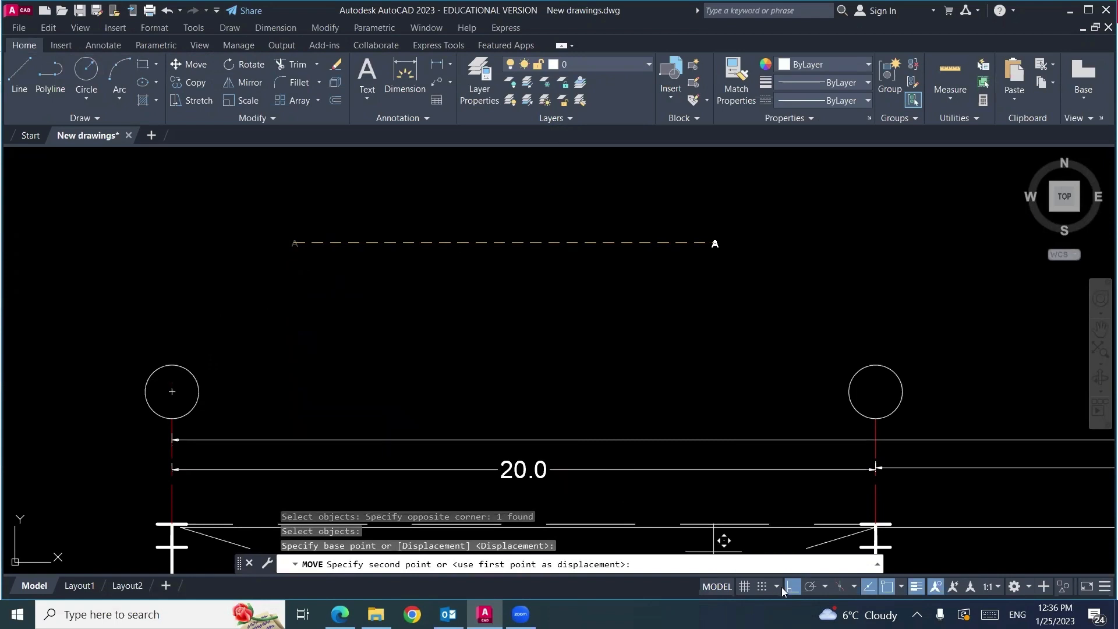
{"action": "left_click", "coordinate": [787, 587]}
{"action": "scroll", "coordinate": [156, 382], "scroll_direction": "up", "scroll_amount": 5}
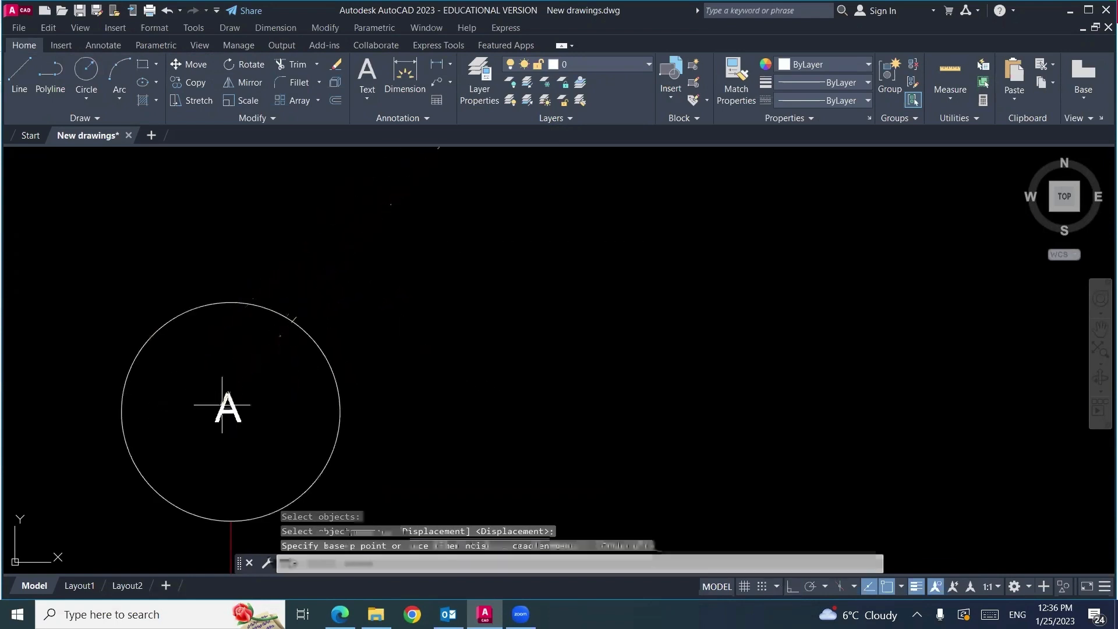
{"action": "left_click", "coordinate": [222, 405]}
Step: Scale the "A" label in the first axis bubble by a factor of 2 about its middle
{"action": "type", "text": "s"}
{"action": "left_click", "coordinate": [257, 382]}
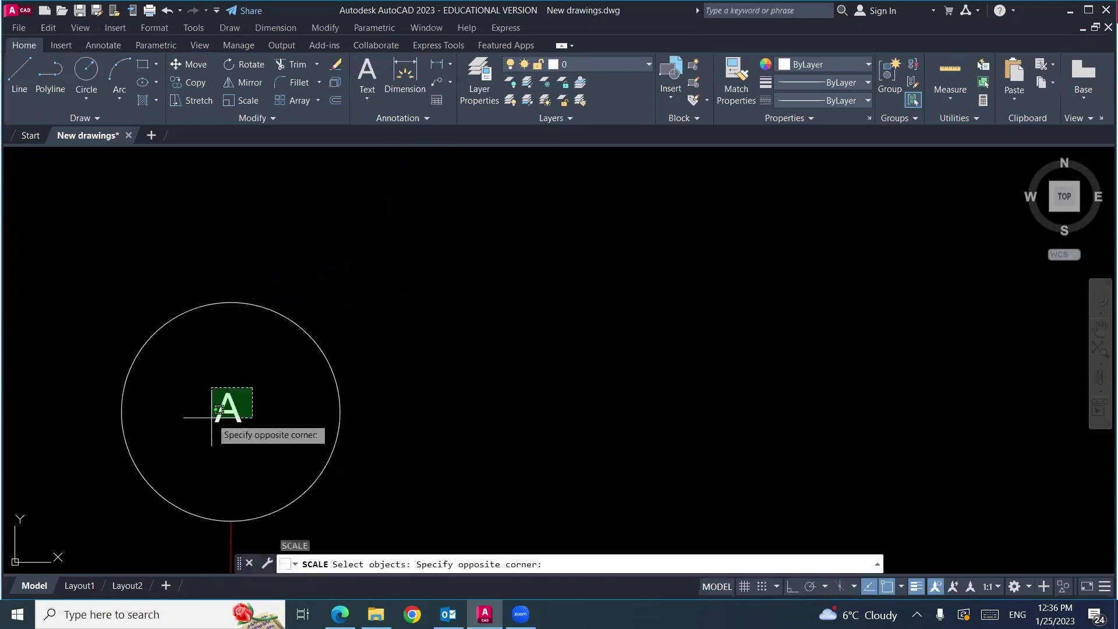
{"action": "left_click", "coordinate": [213, 425]}
{"action": "key", "text": "Return"}
{"action": "left_click", "coordinate": [230, 403]}
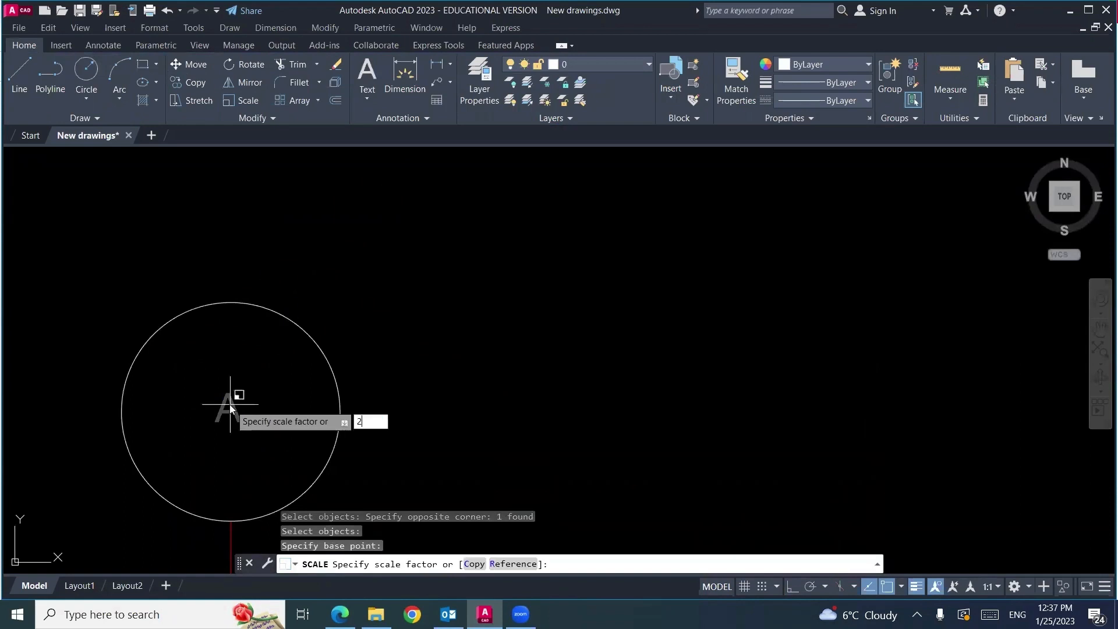
{"action": "type", "text": "2"}
{"action": "key", "text": "Return"}
Step: Enlarge the first bubble's "A" label once more by a factor of 2 so it fills the bubble
{"action": "key", "text": "Return"}
{"action": "left_click", "coordinate": [247, 407]}
{"action": "left_click", "coordinate": [227, 420]}
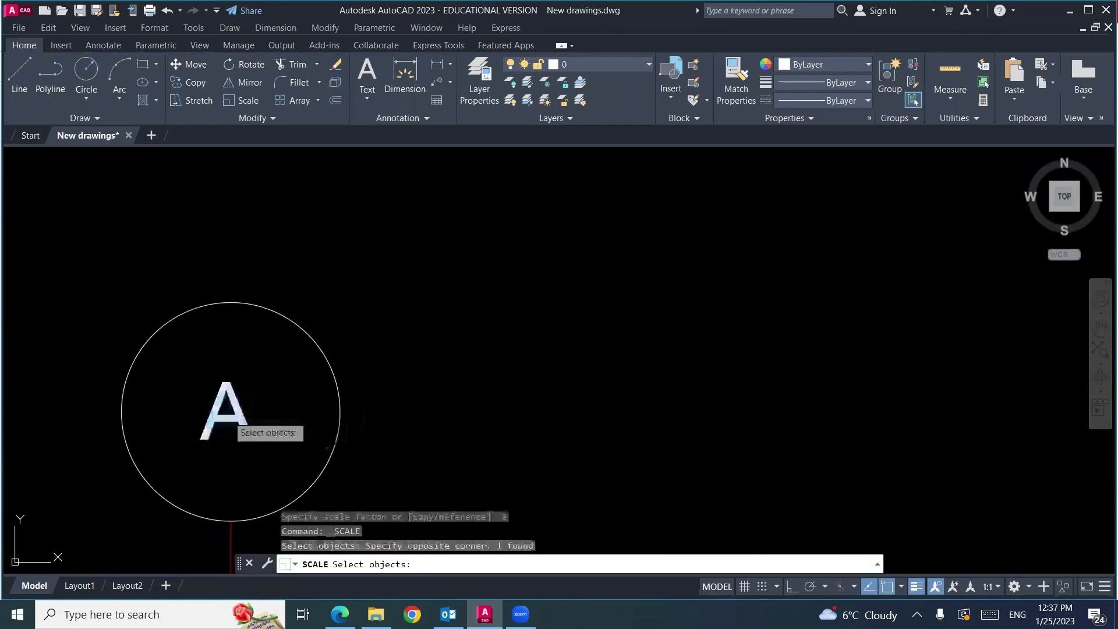
{"action": "key", "text": "Return"}
{"action": "left_click", "coordinate": [236, 423]}
{"action": "type", "text": "2"}
{"action": "key", "text": "Return"}
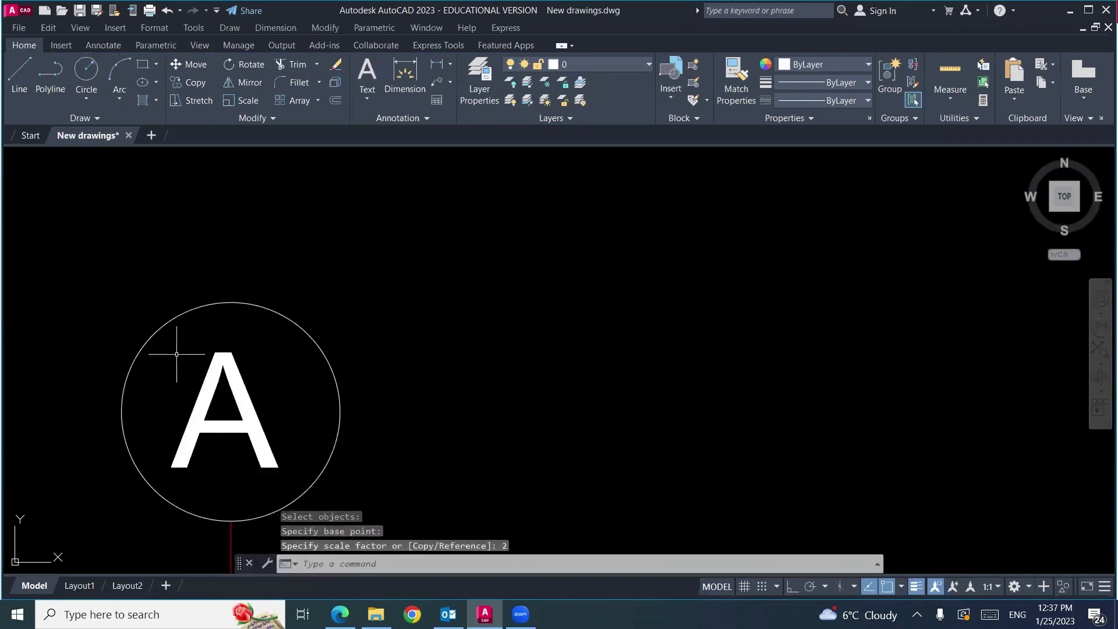
Step: Copy the "A" label from the top of the first bubble to each of the other column axis bubbles in the upper row
{"action": "scroll", "coordinate": [176, 354], "scroll_direction": "down", "scroll_amount": 6}
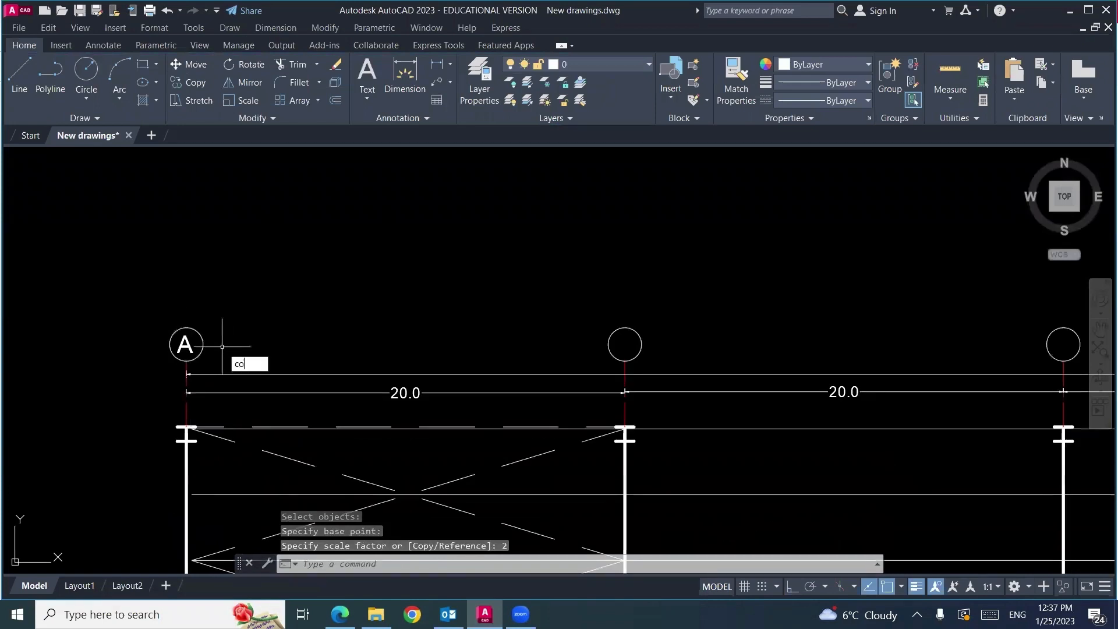
{"action": "key", "text": "Return"}
{"action": "left_click", "coordinate": [185, 345]}
{"action": "key", "text": "Return"}
{"action": "left_click", "coordinate": [185, 327]}
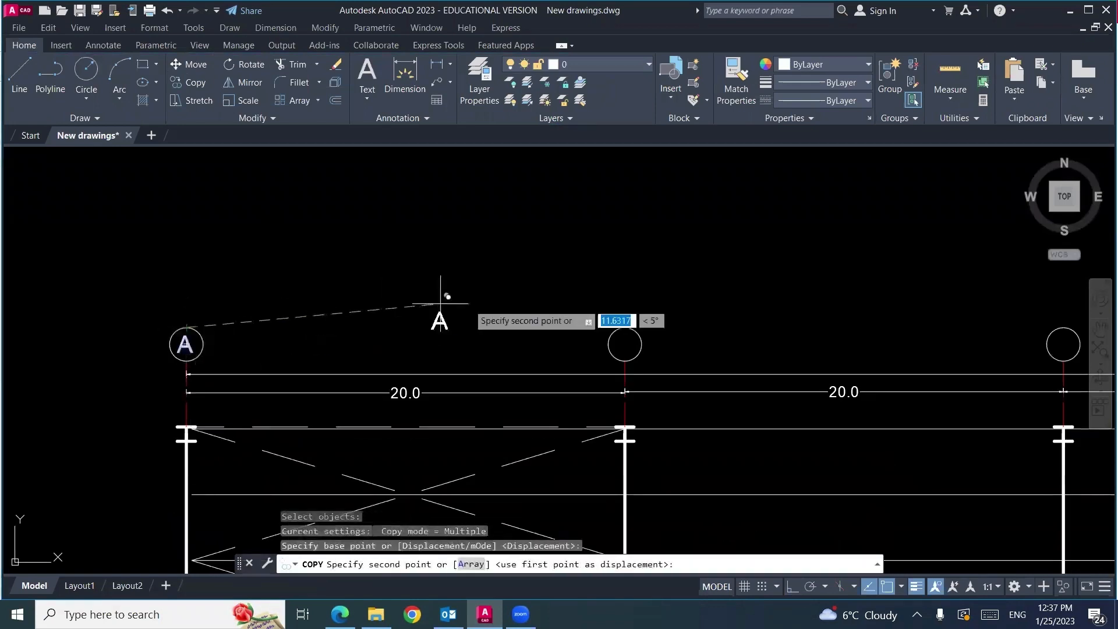
{"action": "left_click", "coordinate": [625, 327]}
{"action": "mouse_move", "coordinate": [627, 325]}
{"action": "middle_mouse_down"}
{"action": "mouse_move", "coordinate": [682, 352]}
{"action": "mouse_move", "coordinate": [374, 321]}
{"action": "middle_mouse_up"}
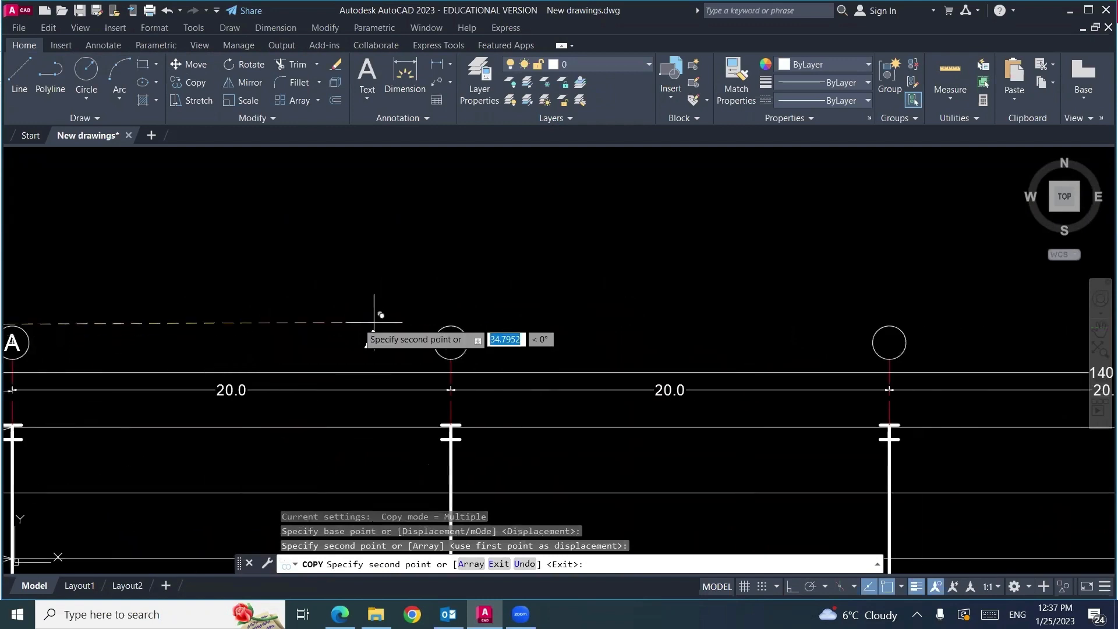
{"action": "left_click", "coordinate": [449, 319]}
{"action": "middle_click_drag", "start_coordinate": [655, 318], "coordinate": [529, 327]}
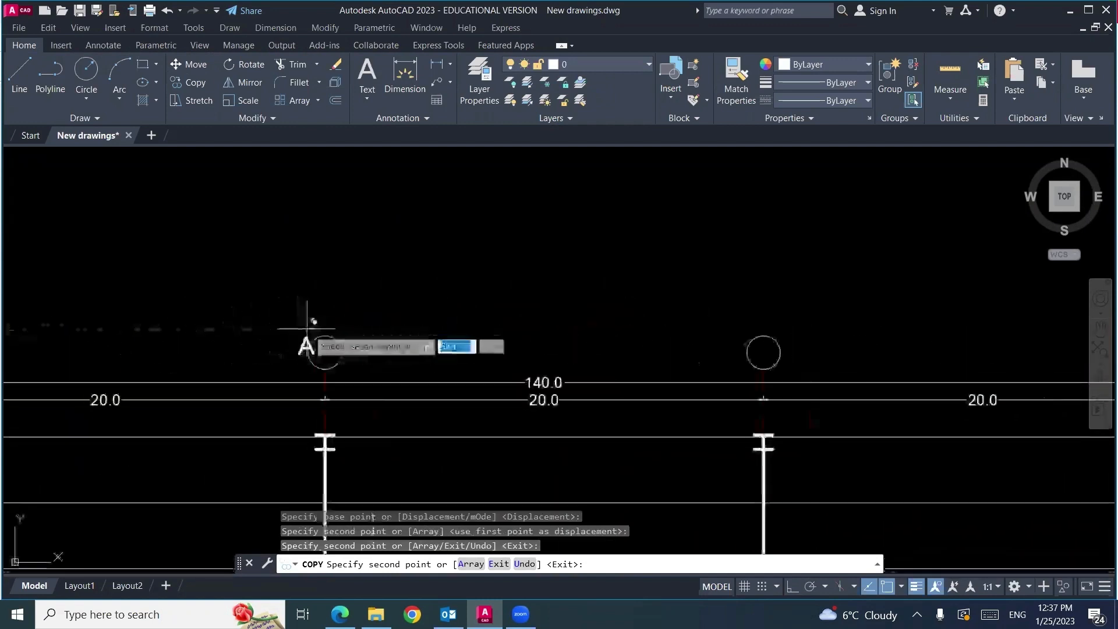
{"action": "left_click", "coordinate": [325, 334]}
{"action": "middle_click_drag", "start_coordinate": [624, 340], "coordinate": [195, 344]}
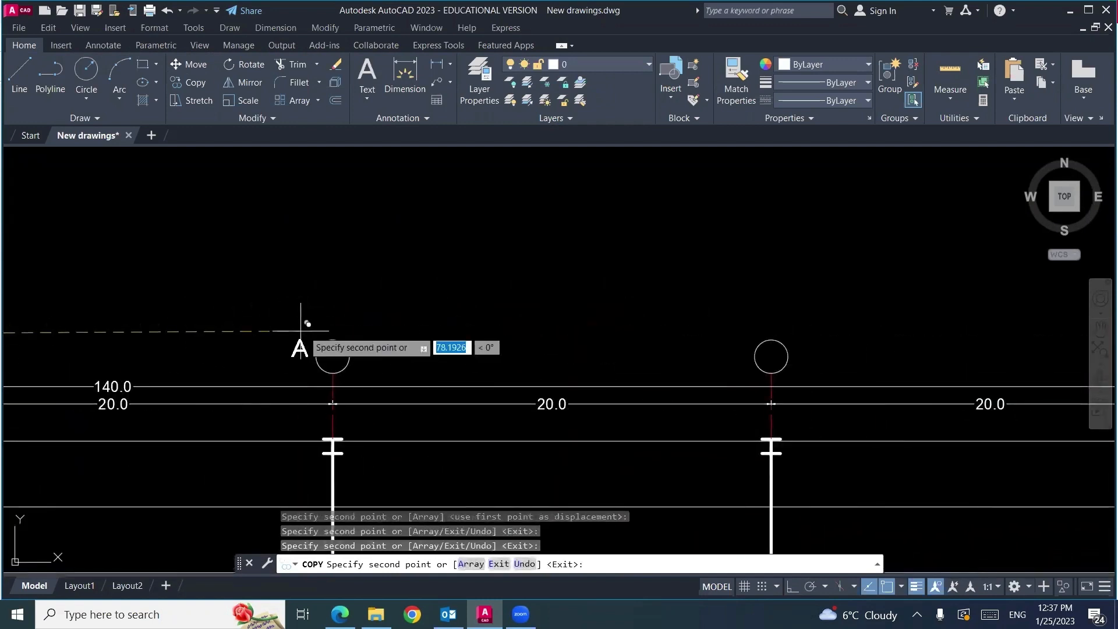
{"action": "left_click", "coordinate": [339, 343]}
{"action": "middle_click_drag", "start_coordinate": [390, 354], "coordinate": [163, 362]}
{"action": "left_click", "coordinate": [559, 334]}
{"action": "middle_click_drag", "start_coordinate": [761, 353], "coordinate": [446, 345]}
{"action": "left_click", "coordinate": [673, 329]}
{"action": "key", "text": "Return"}
{"action": "scroll", "coordinate": [736, 317], "scroll_direction": "down", "scroll_amount": 6}
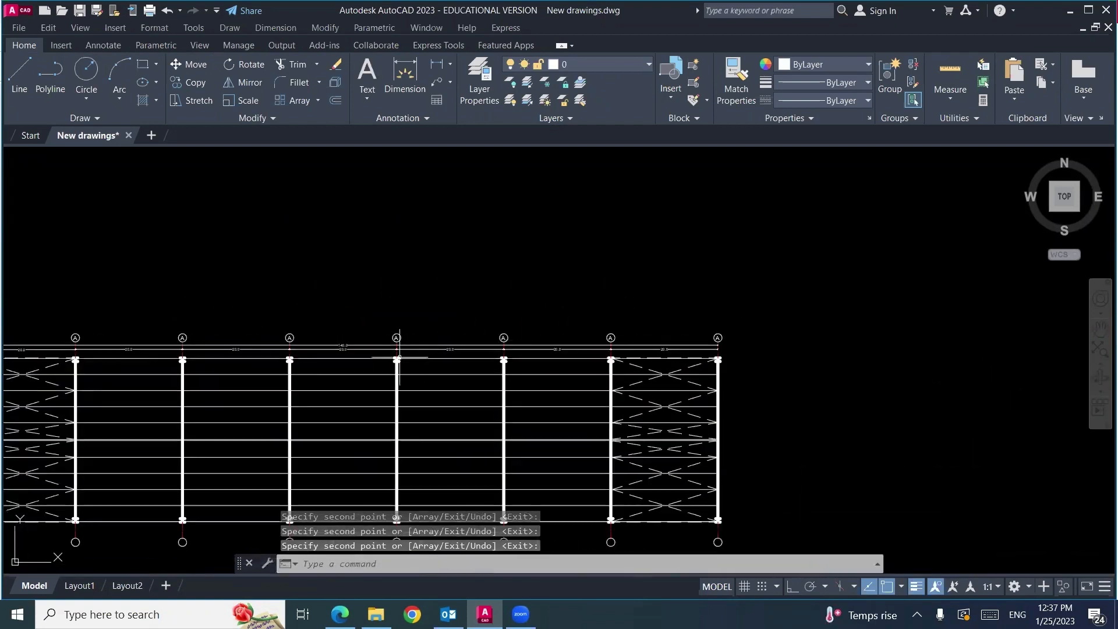
{"action": "middle_click_drag", "start_coordinate": [275, 365], "coordinate": [561, 368]}
{"action": "scroll", "coordinate": [359, 342], "scroll_direction": "up", "scroll_amount": 4}
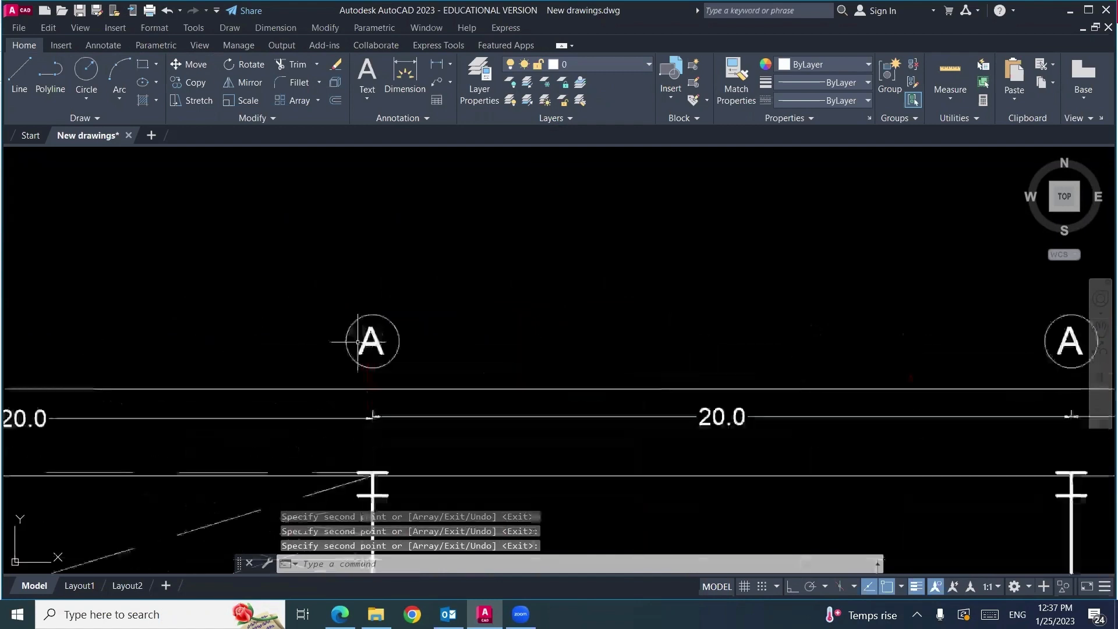
{"action": "scroll", "coordinate": [357, 342], "scroll_direction": "up", "scroll_amount": 2}
{"action": "left_click", "coordinate": [390, 344]}
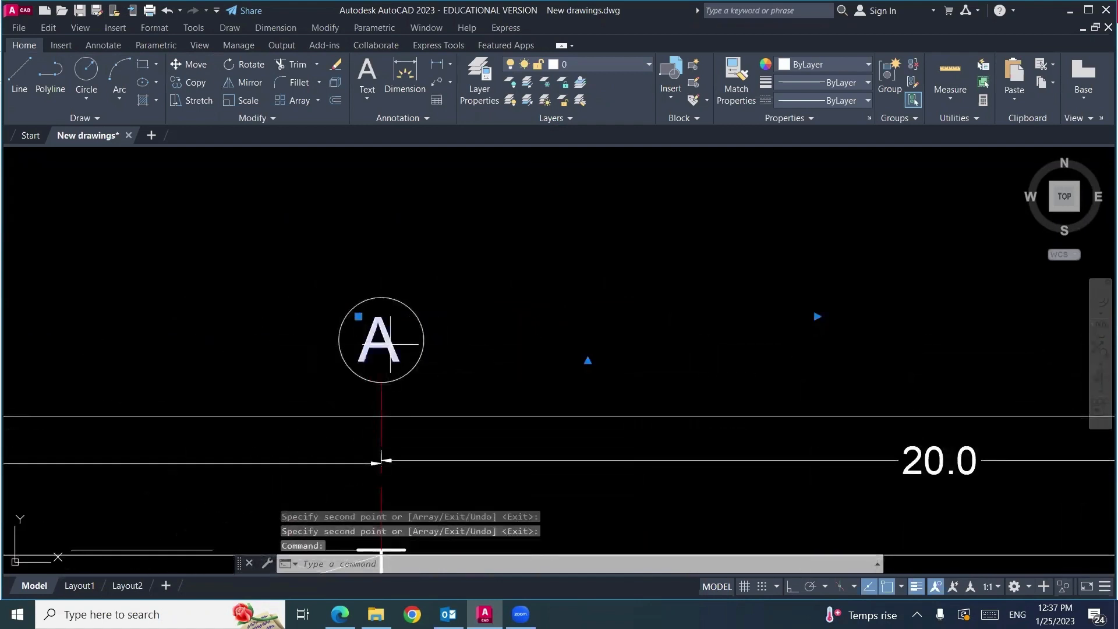
{"action": "left_click", "coordinate": [377, 342]}
{"action": "key", "text": "Escape"}
{"action": "key", "text": "Escape"}
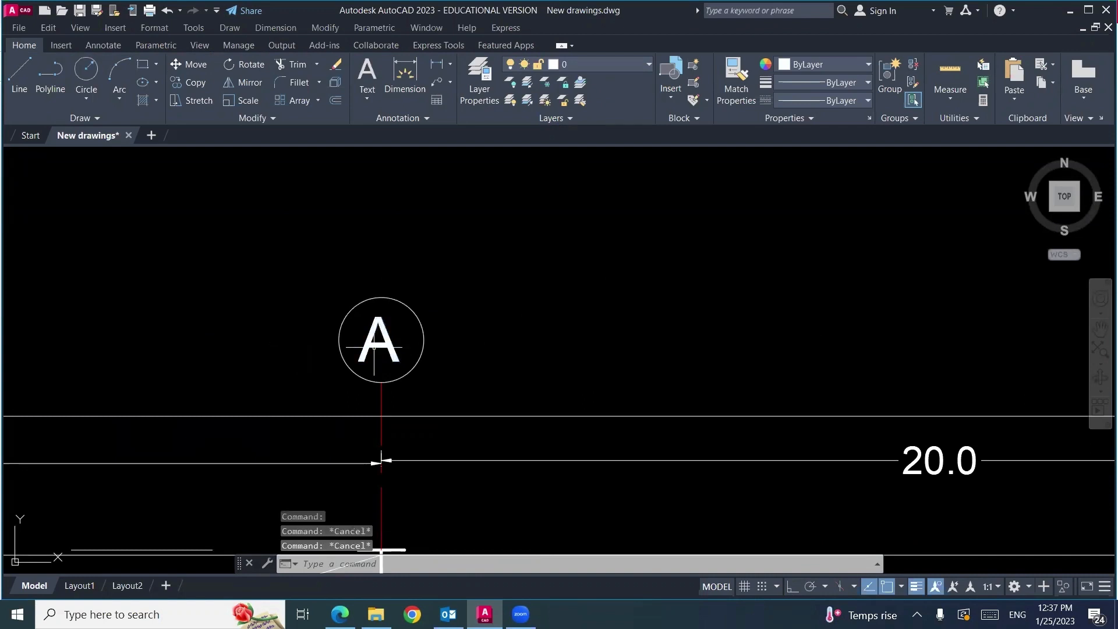
Step: Start text editing and change the label in the second upper axis bubble to "B"
{"action": "type", "text": "ED"}
{"action": "key", "text": "Return"}
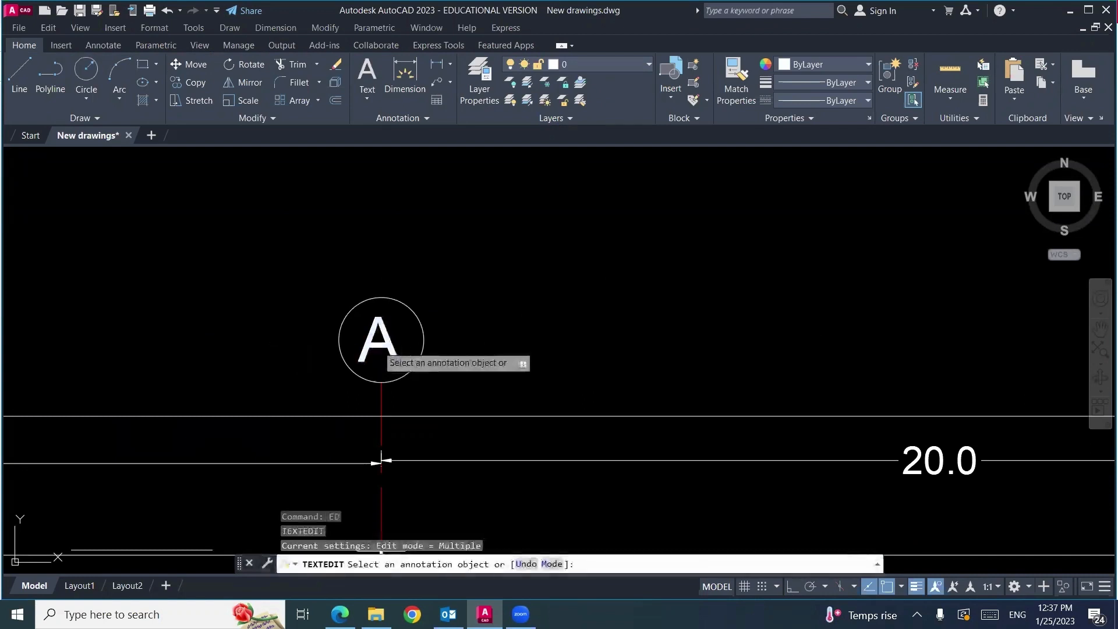
{"action": "left_click", "coordinate": [373, 342]}
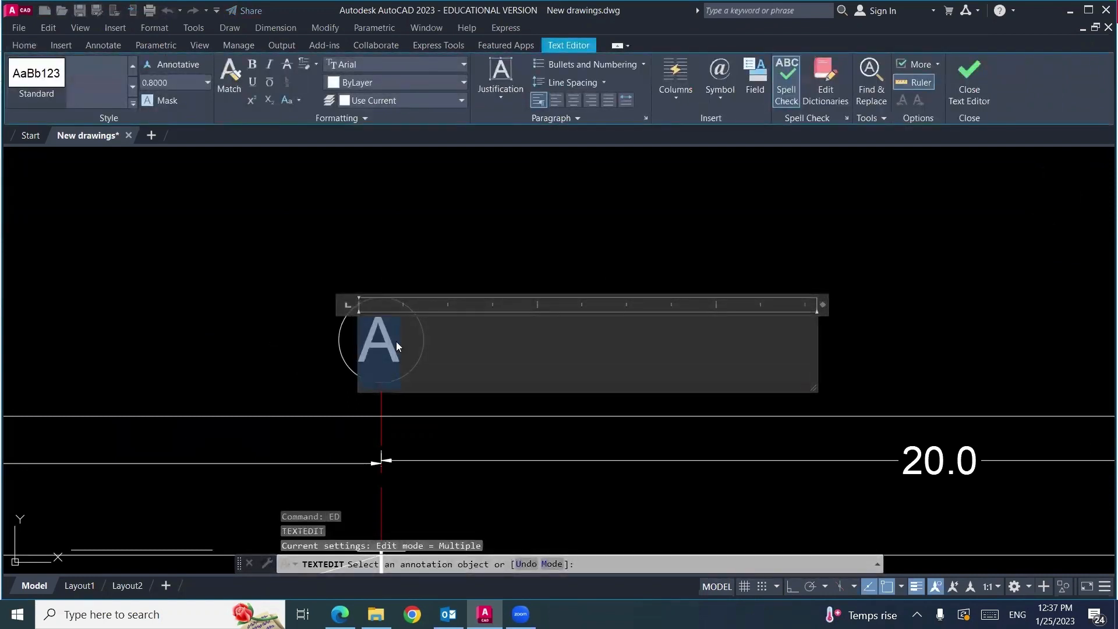
{"action": "type", "text": "B"}
{"action": "left_click", "coordinate": [970, 82]}
Step: Change the label in the third upper axis bubble to "C"
{"action": "middle_click_drag", "start_coordinate": [648, 330], "coordinate": [100, 342]}
{"action": "middle_click_drag", "start_coordinate": [736, 347], "coordinate": [336, 282]}
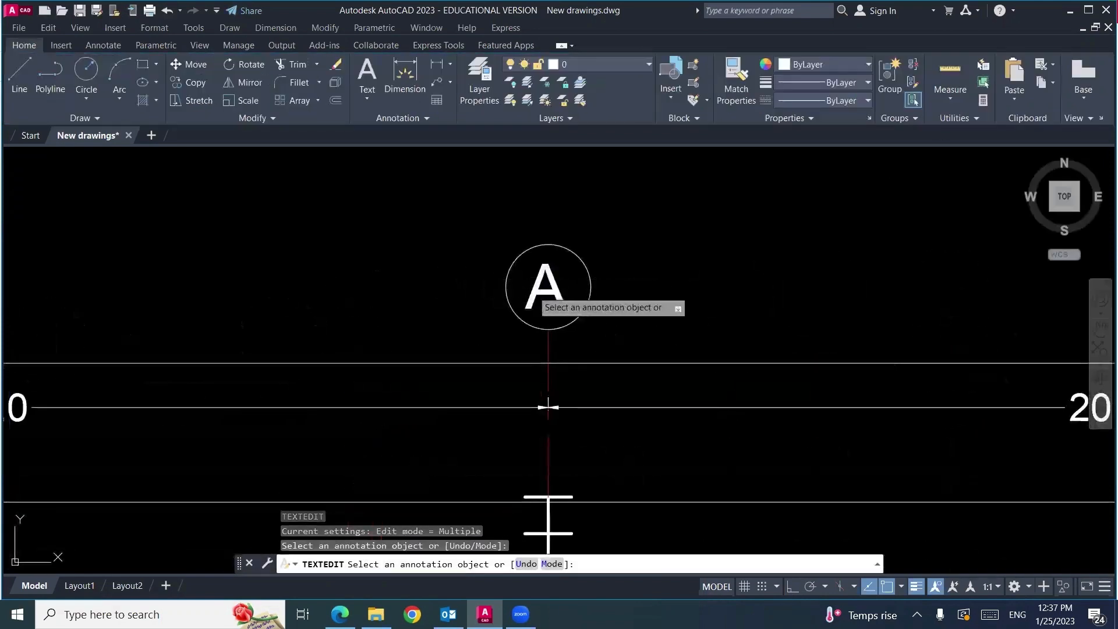
{"action": "left_click", "coordinate": [541, 286]}
{"action": "type", "text": "C"}
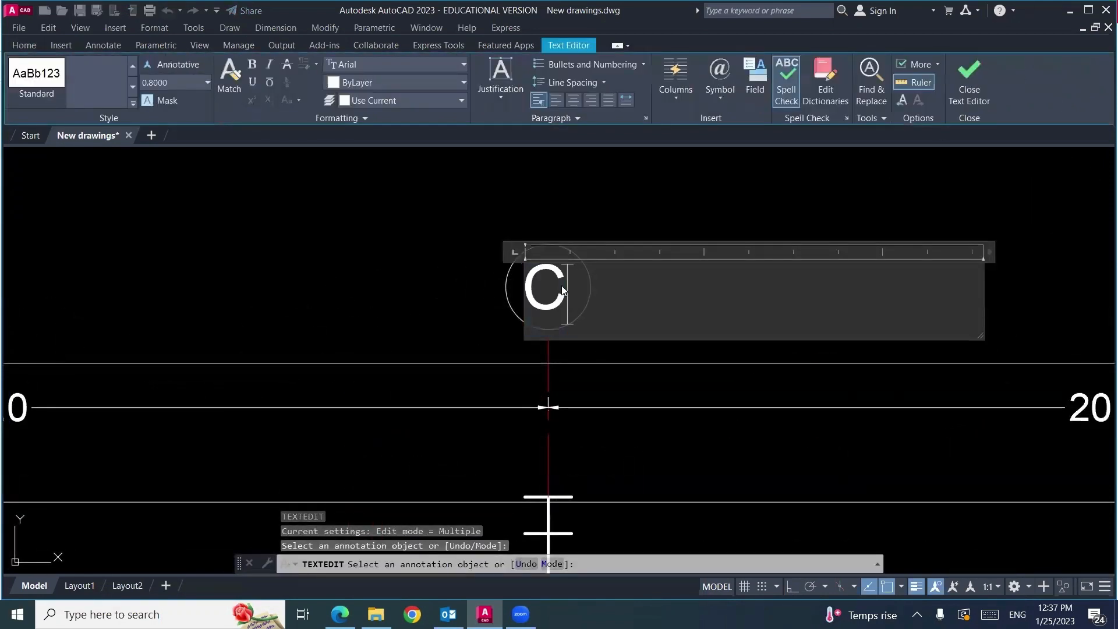
{"action": "left_click", "coordinate": [964, 93]}
Step: Change the label in the fourth upper axis bubble to "D"
{"action": "middle_click_drag", "start_coordinate": [635, 390], "coordinate": [30, 437]}
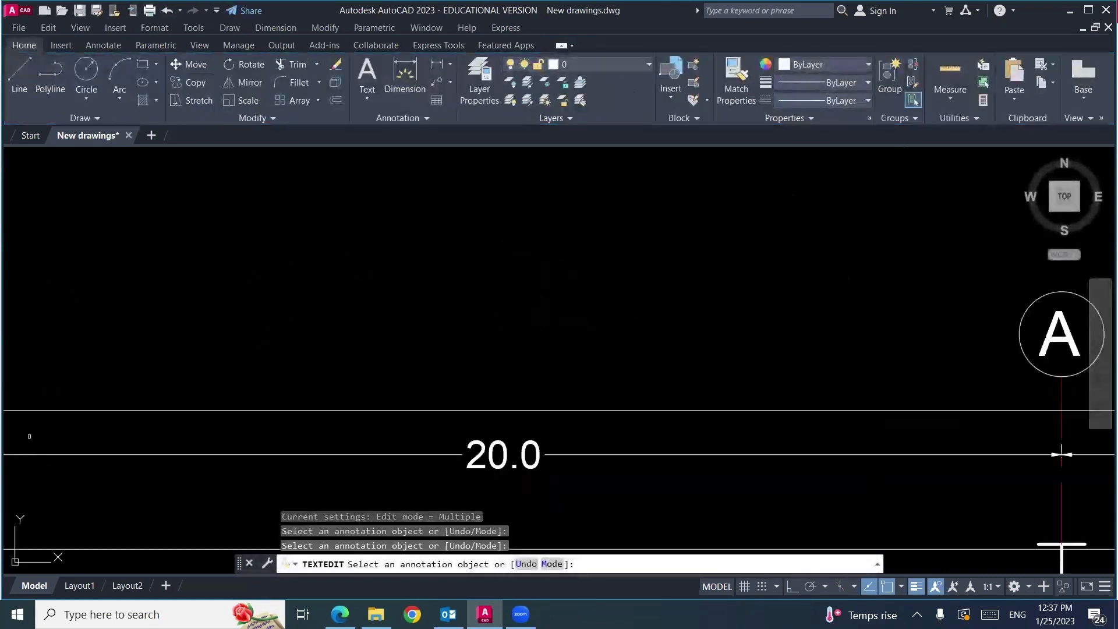
{"action": "middle_click_drag", "start_coordinate": [664, 374], "coordinate": [95, 389]}
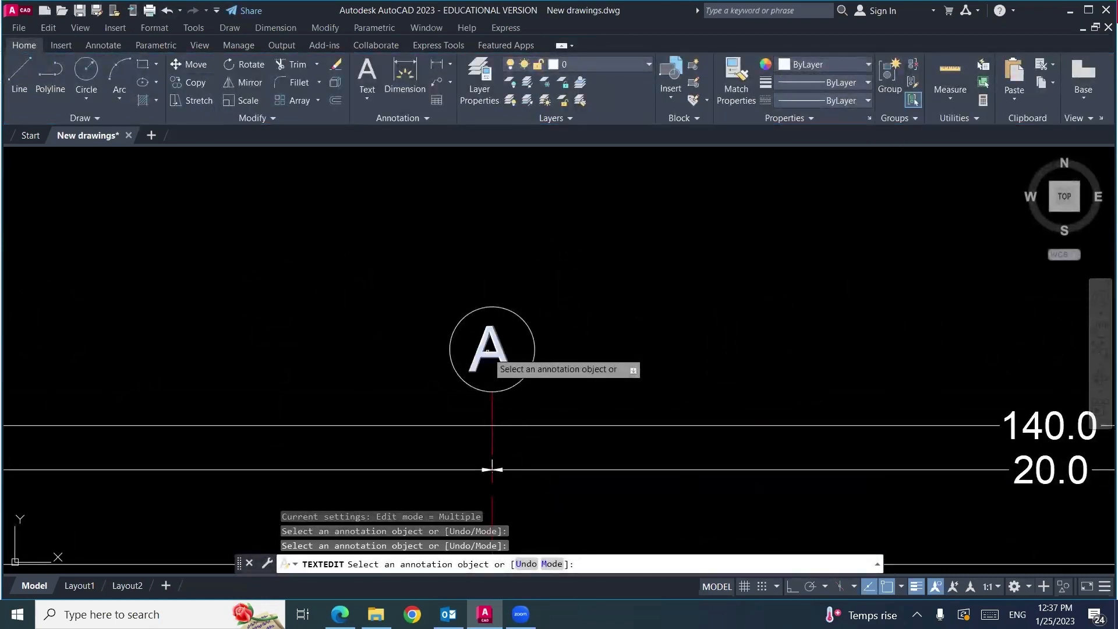
{"action": "left_click", "coordinate": [488, 351]}
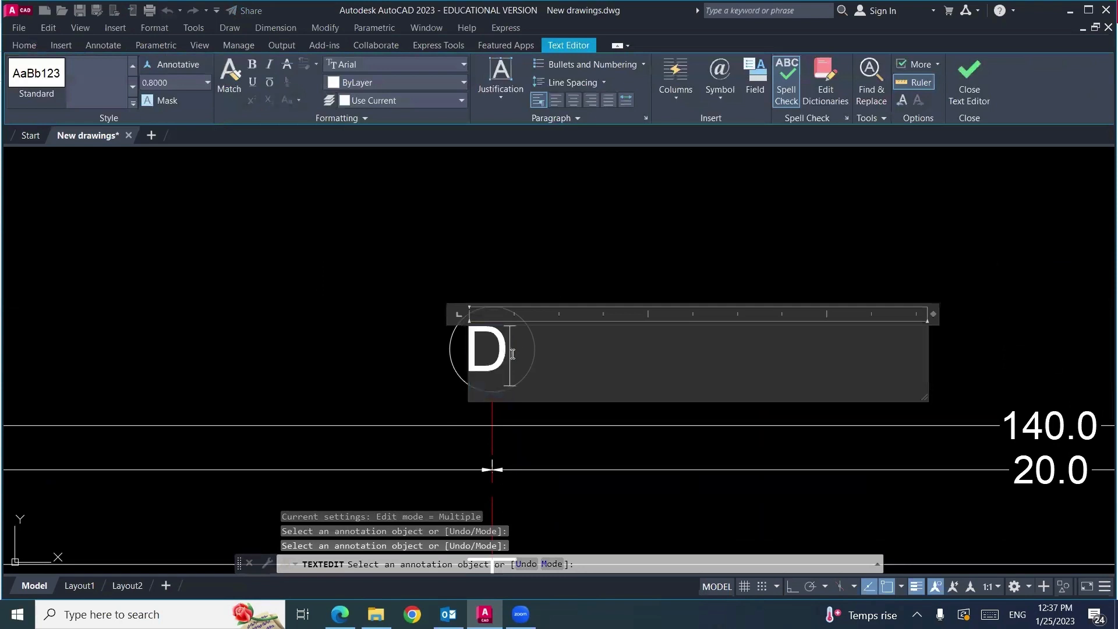
{"action": "left_click", "coordinate": [969, 88]}
Step: Change the label in the fifth upper axis bubble to "E"
{"action": "middle_click_drag", "start_coordinate": [1048, 350], "coordinate": [317, 365]}
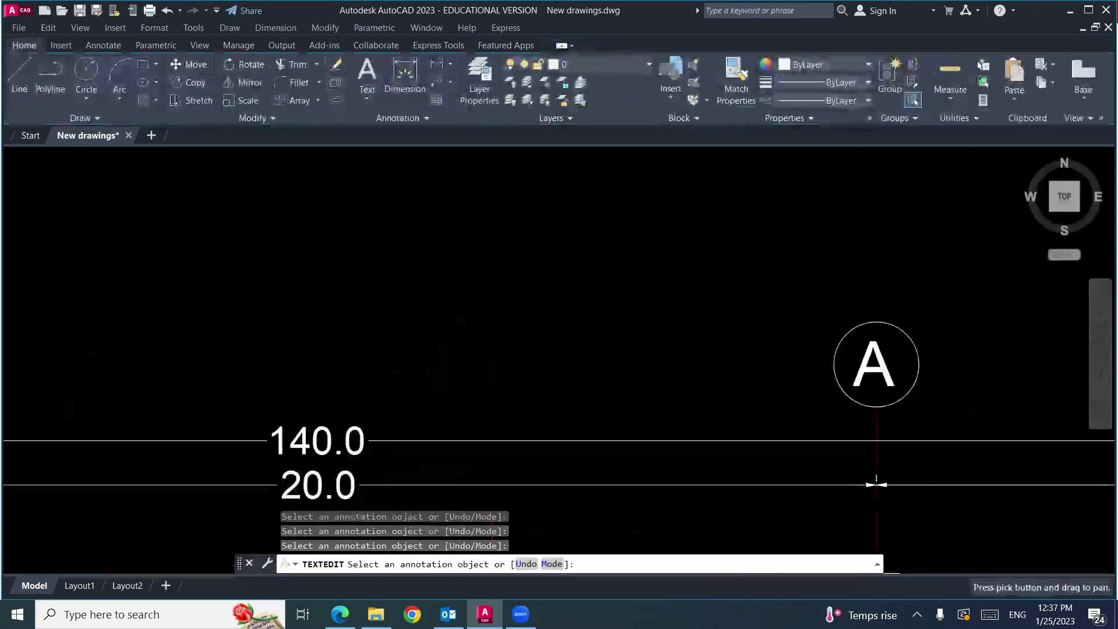
{"action": "middle_click_drag", "start_coordinate": [568, 368], "coordinate": [346, 330]}
{"action": "middle_click_drag", "start_coordinate": [655, 445], "coordinate": [385, 412]}
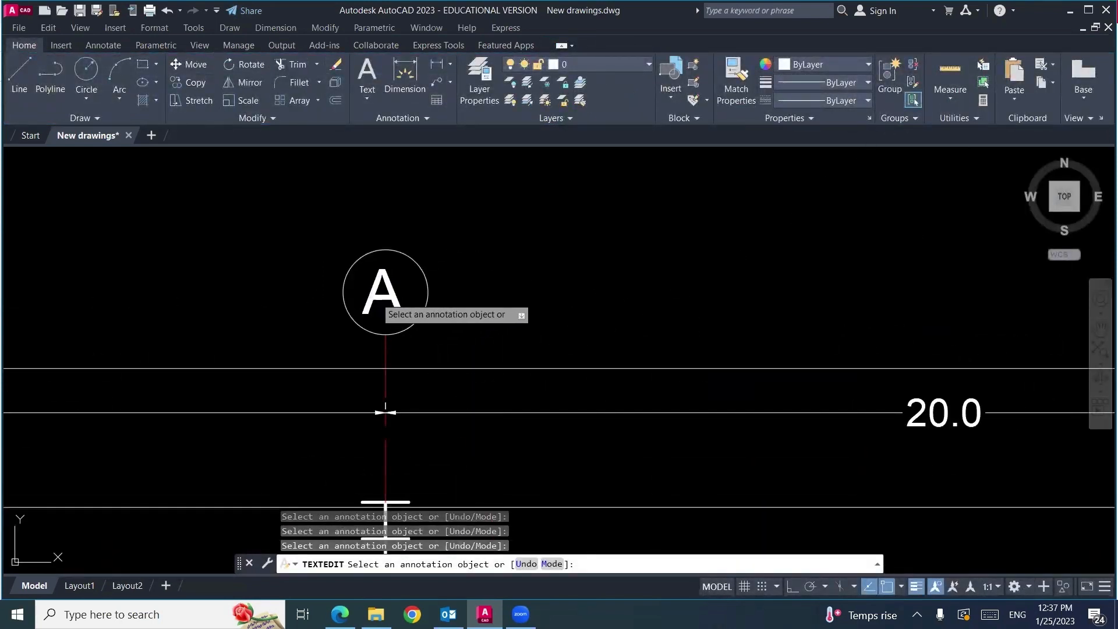
{"action": "left_click", "coordinate": [382, 297]}
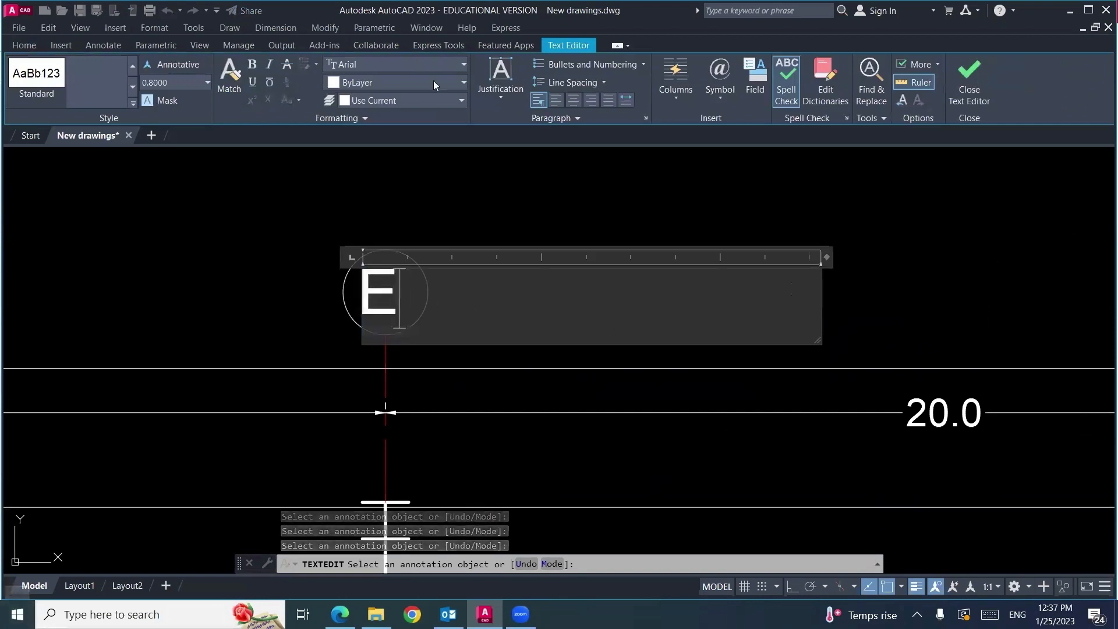
{"action": "left_click", "coordinate": [971, 101]}
Step: Change the label in the sixth upper axis bubble to "F"
{"action": "mouse_move", "coordinate": [793, 347]}
{"action": "middle_mouse_down"}
{"action": "mouse_move", "coordinate": [569, 342]}
{"action": "mouse_move", "coordinate": [228, 388]}
{"action": "middle_mouse_up"}
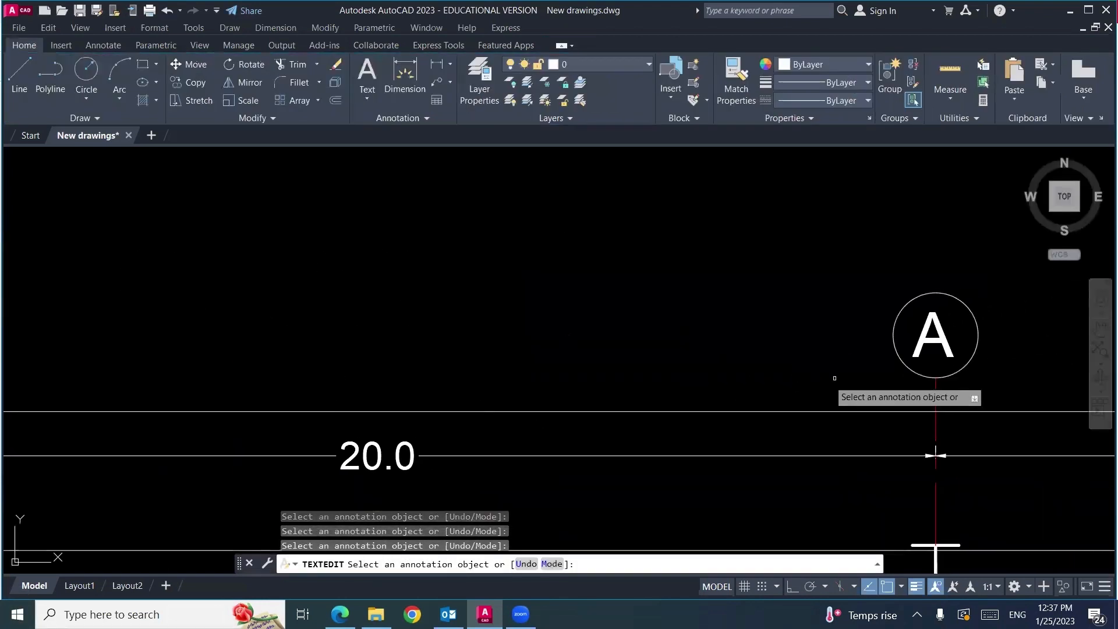
{"action": "middle_click_drag", "start_coordinate": [833, 375], "coordinate": [322, 361]}
{"action": "left_click", "coordinate": [415, 323]}
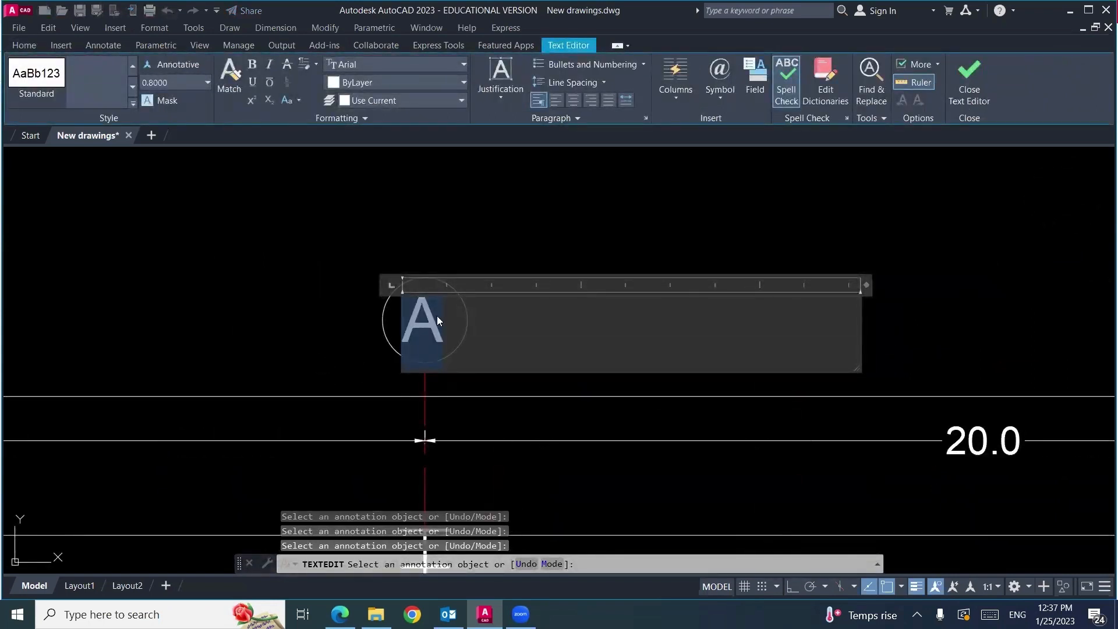
{"action": "type", "text": "F"}
{"action": "left_click", "coordinate": [990, 285]}
Step: Change the label in the seventh upper axis bubble to "G"
{"action": "middle_click_drag", "start_coordinate": [972, 291], "coordinate": [346, 291]}
{"action": "middle_click_drag", "start_coordinate": [918, 326], "coordinate": [441, 256]}
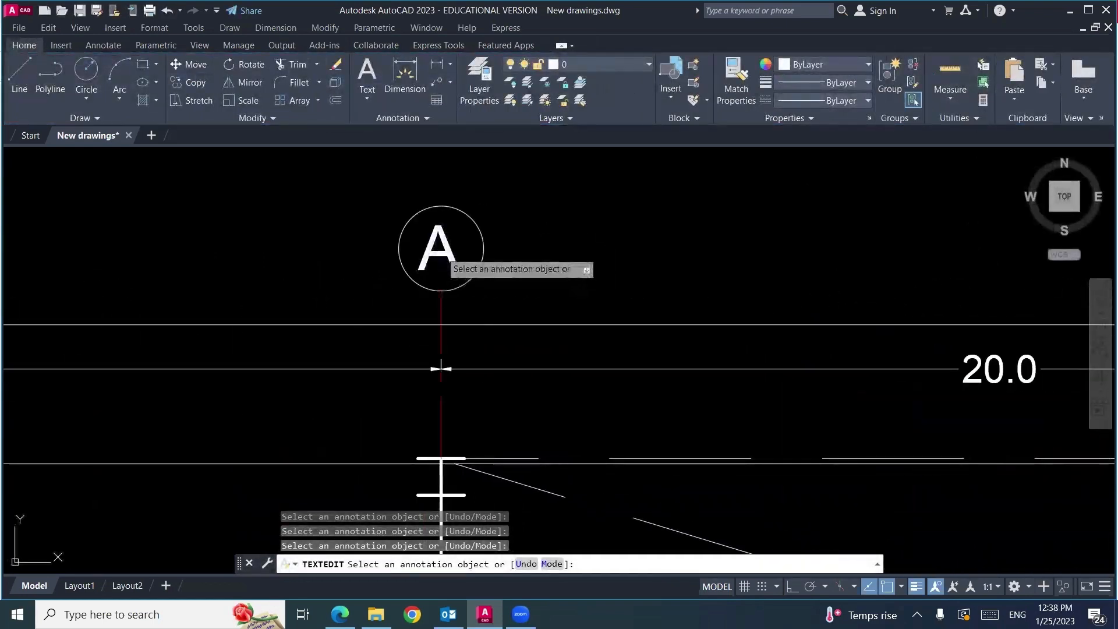
{"action": "left_click", "coordinate": [438, 253]}
{"action": "type", "text": "G"}
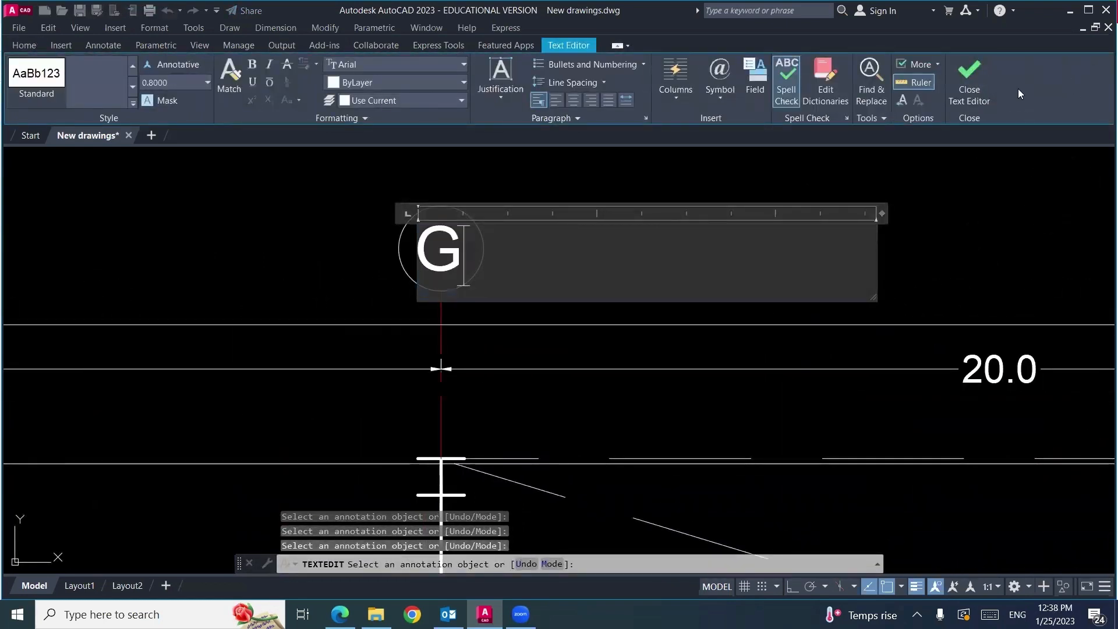
{"action": "left_click", "coordinate": [977, 98]}
Step: Change the label in the last upper axis bubble to "H" and finish text editing
{"action": "middle_click_drag", "start_coordinate": [909, 353], "coordinate": [286, 343]}
{"action": "middle_click_drag", "start_coordinate": [740, 337], "coordinate": [431, 367]}
{"action": "left_click", "coordinate": [602, 271]}
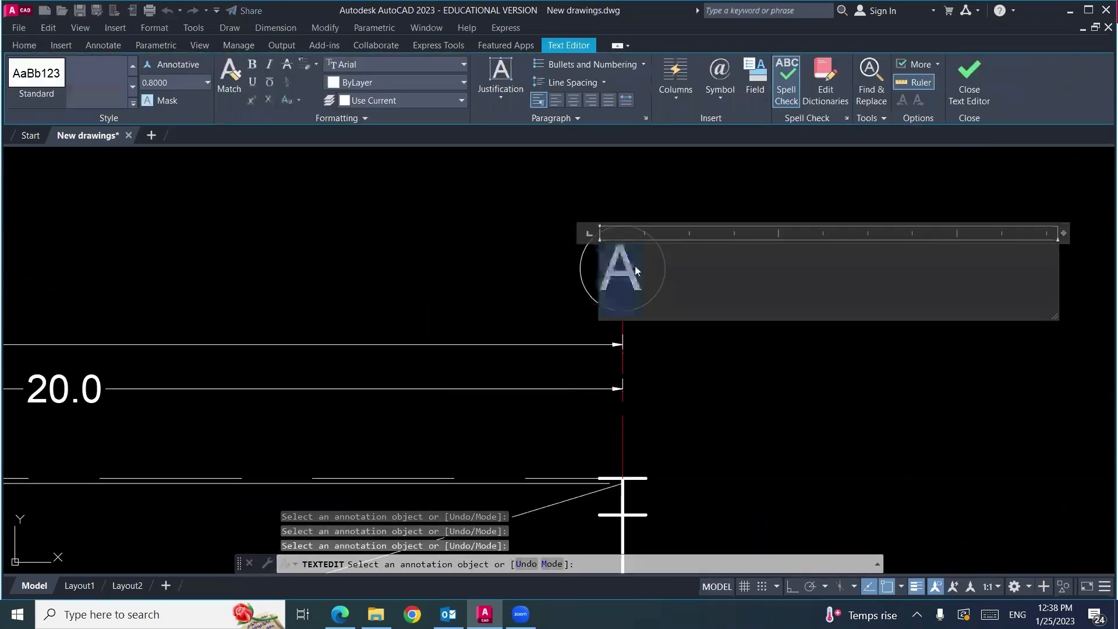
{"action": "type", "text": "H"}
{"action": "left_click", "coordinate": [507, 260]}
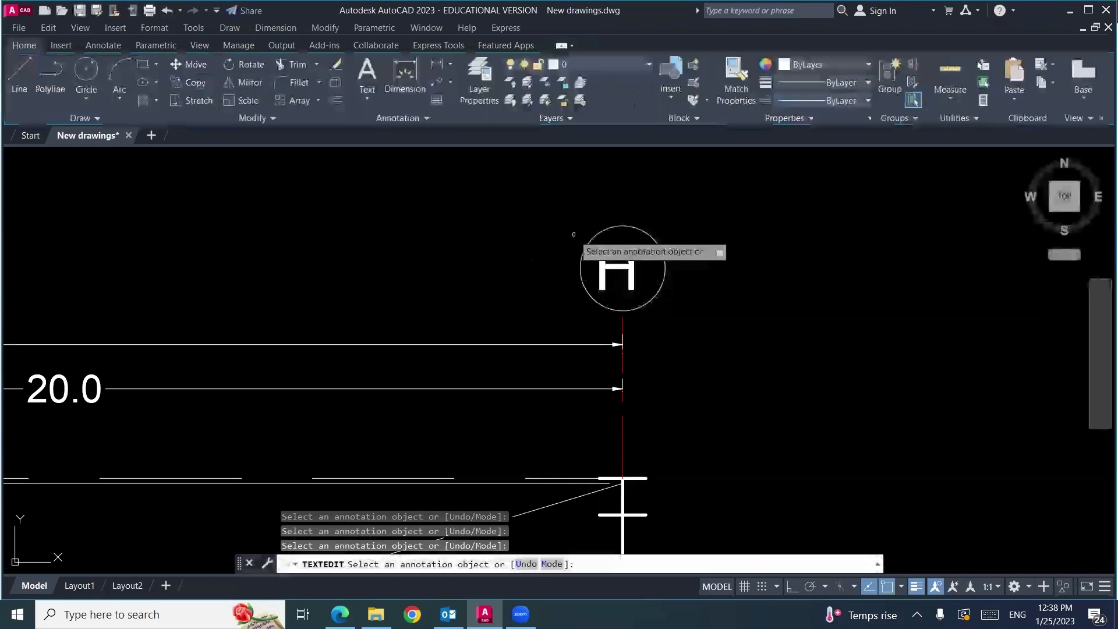
{"action": "key", "text": "Escape"}
{"action": "key", "text": "Escape"}
Step: Copy the axis labels A to H from the upper bubbles into the matching bubbles of the lower row
{"action": "scroll", "coordinate": [840, 255], "scroll_direction": "down", "scroll_amount": 5}
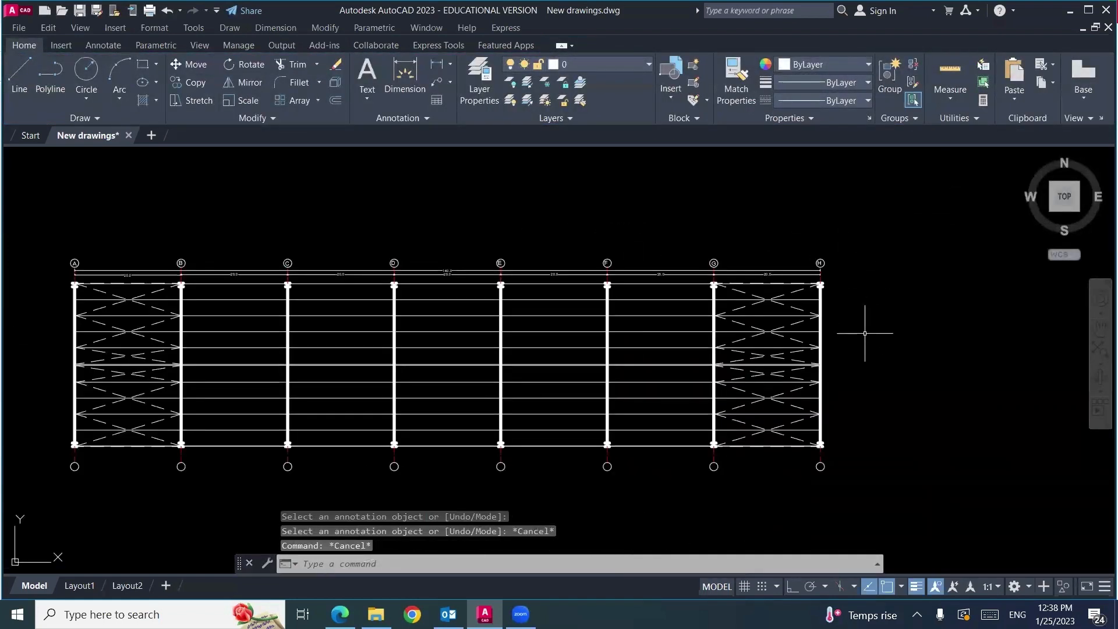
{"action": "middle_click_drag", "start_coordinate": [865, 333], "coordinate": [878, 310]}
{"action": "type", "text": "c"}
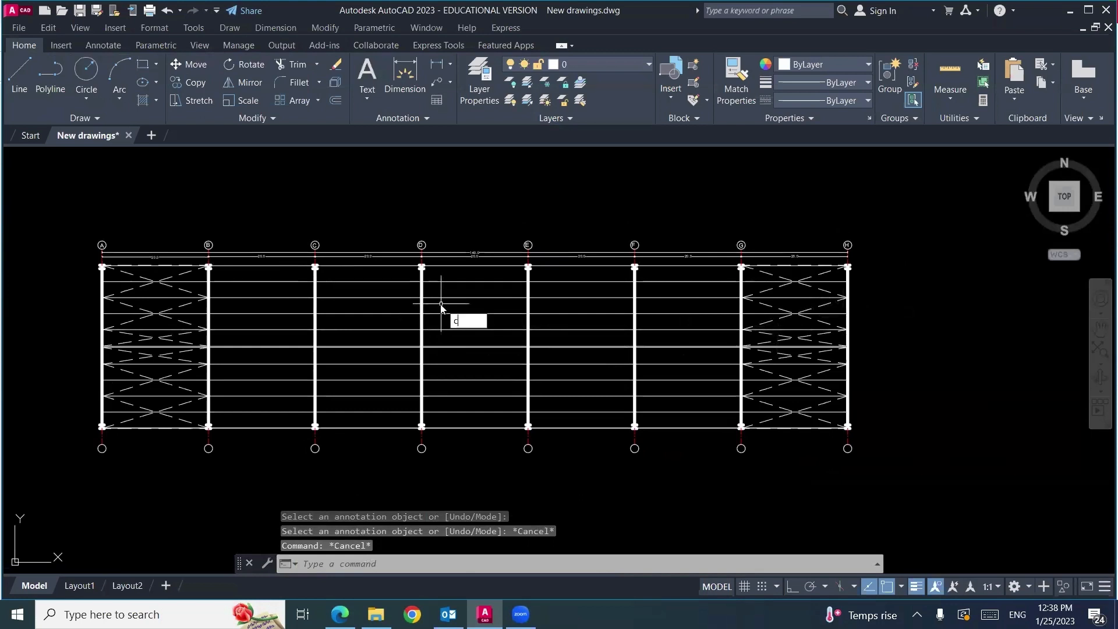
{"action": "type", "text": "t o"}
{"action": "key", "text": "Return"}
{"action": "scroll", "coordinate": [92, 258], "scroll_direction": "up", "scroll_amount": 5}
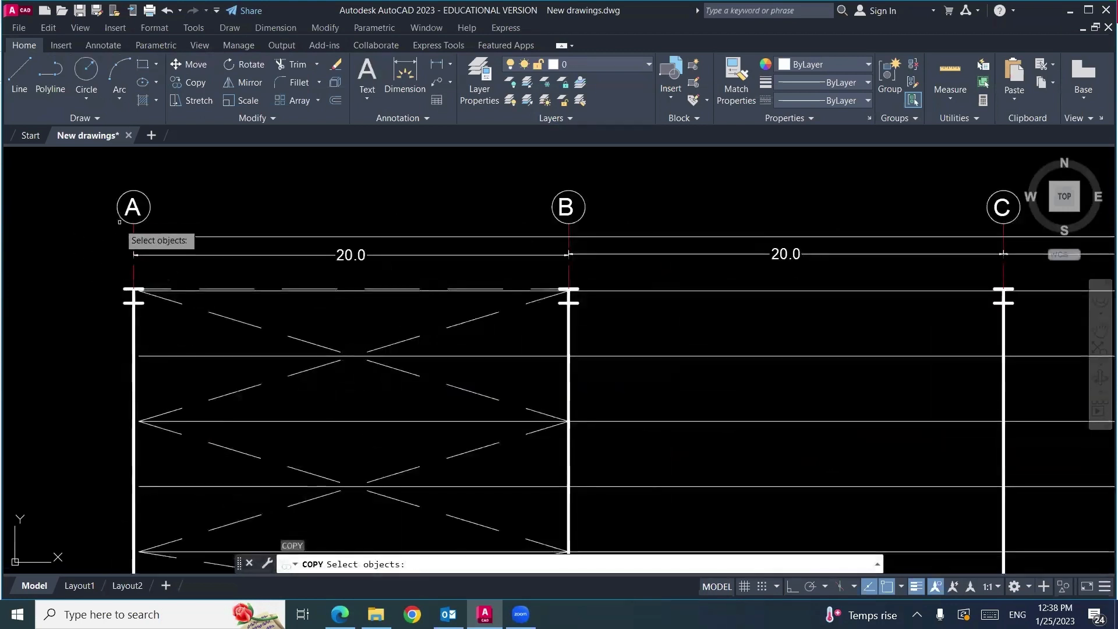
{"action": "left_click", "coordinate": [133, 214]}
{"action": "left_click", "coordinate": [567, 208]}
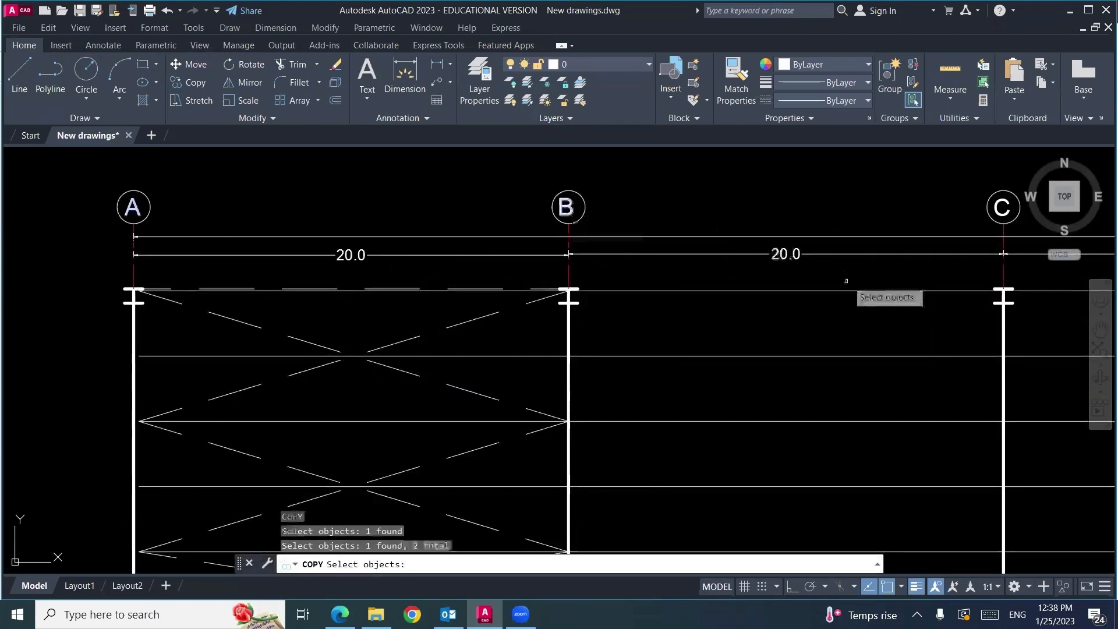
{"action": "middle_click_drag", "start_coordinate": [849, 282], "coordinate": [195, 267]}
{"action": "left_click", "coordinate": [306, 223]}
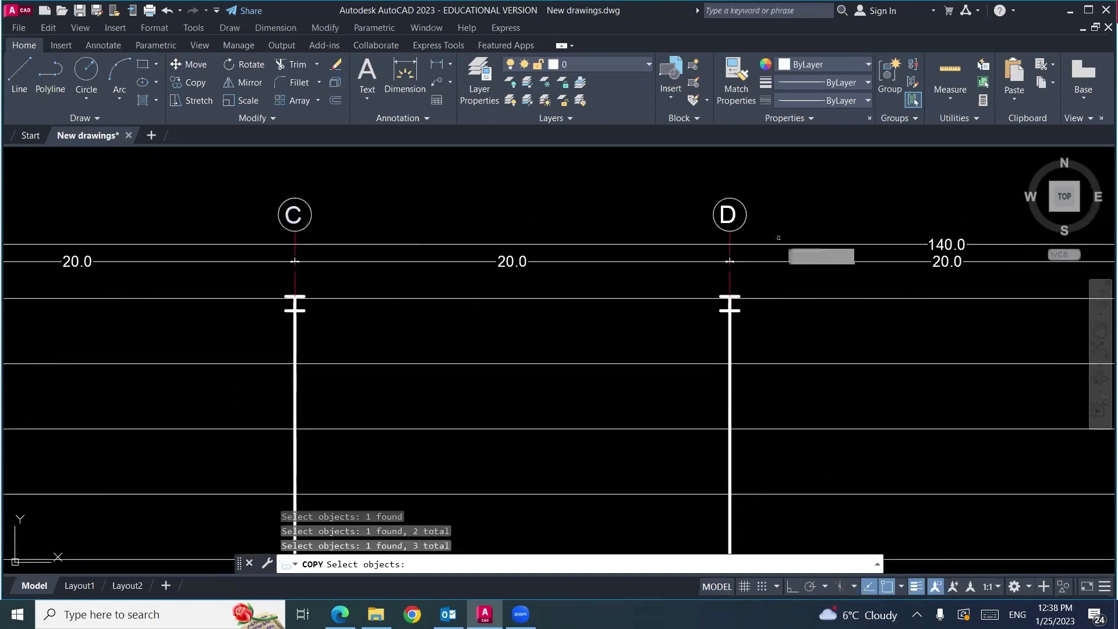
{"action": "left_click", "coordinate": [728, 216]}
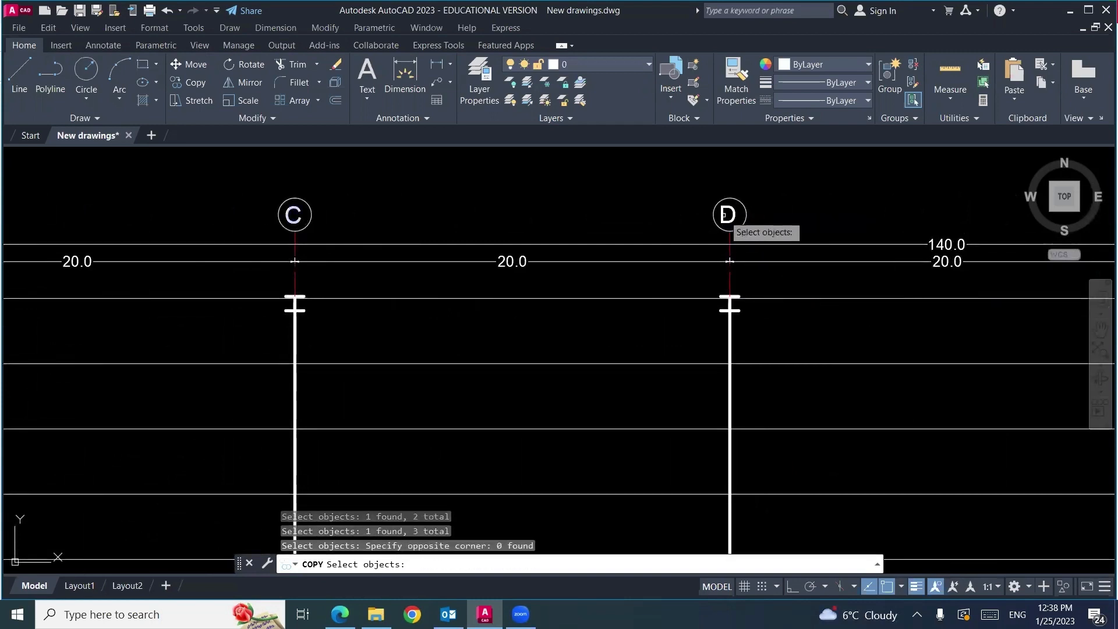
{"action": "left_click", "coordinate": [730, 231]}
{"action": "middle_click_drag", "start_coordinate": [1042, 296], "coordinate": [411, 325]}
{"action": "left_click", "coordinate": [585, 257]}
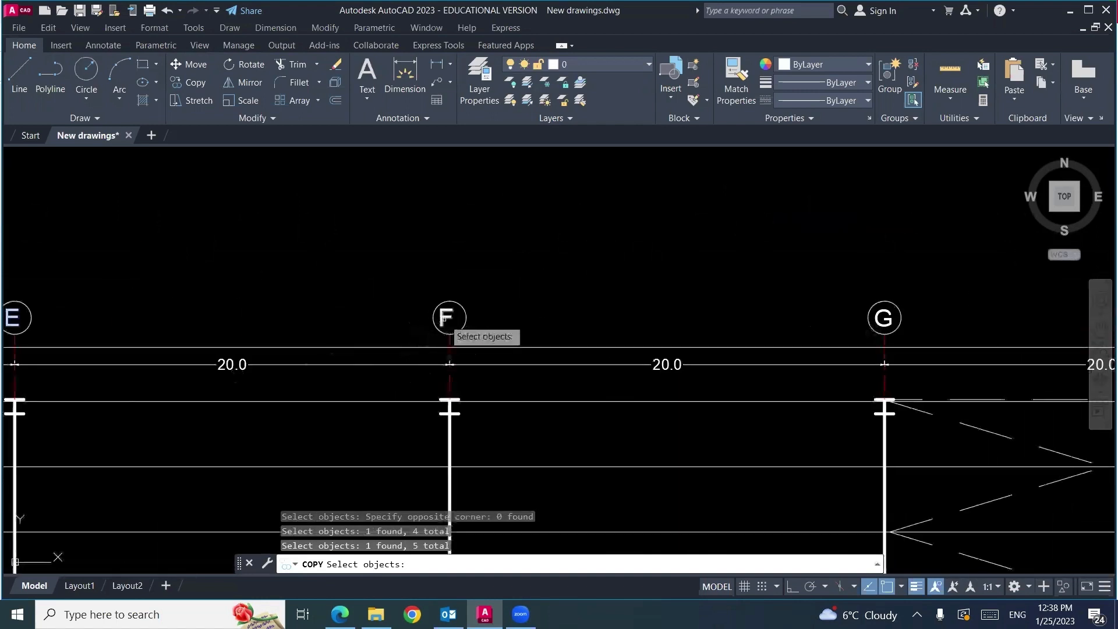
{"action": "left_click", "coordinate": [446, 318]}
{"action": "left_click", "coordinate": [878, 321]}
{"action": "middle_click_drag", "start_coordinate": [928, 376], "coordinate": [308, 377]}
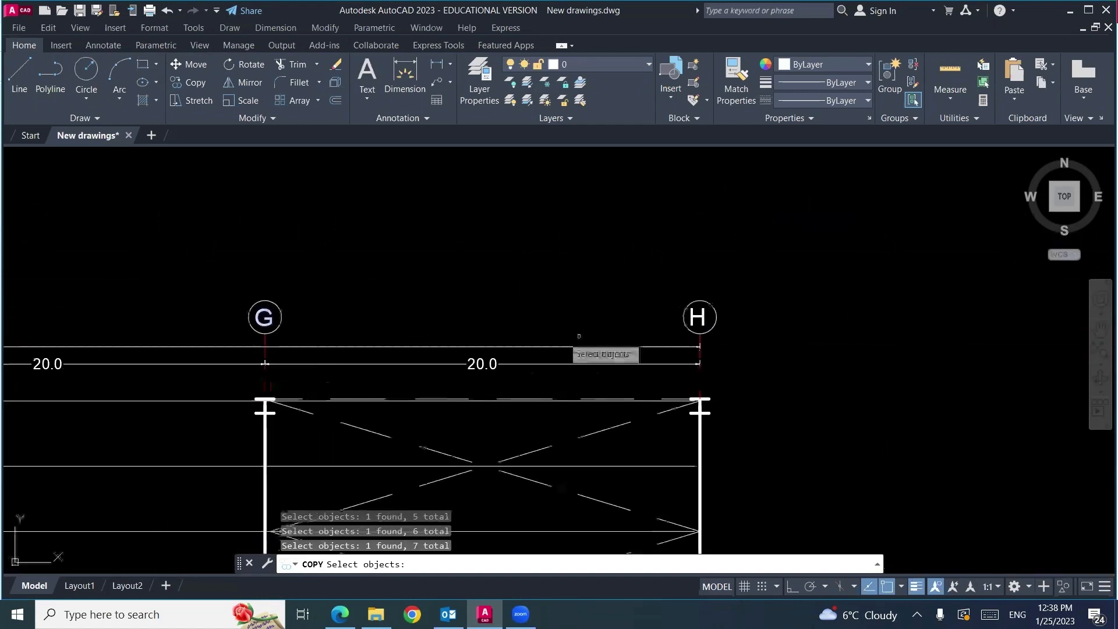
{"action": "key", "text": "Return"}
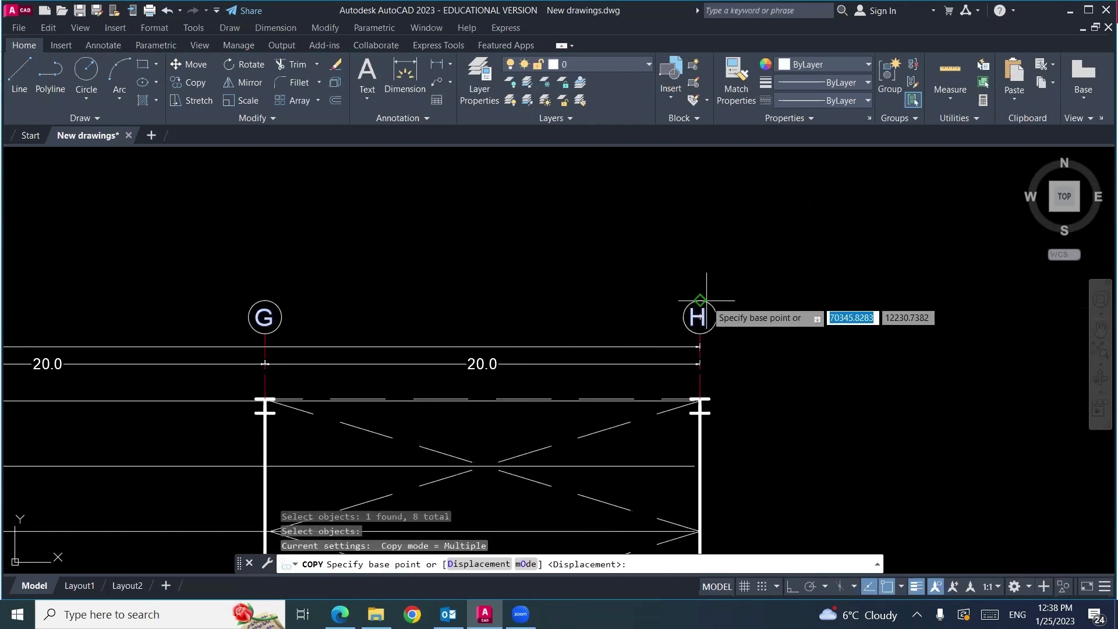
{"action": "left_click", "coordinate": [701, 300]}
{"action": "scroll", "coordinate": [721, 305], "scroll_direction": "down", "scroll_amount": 5}
{"action": "scroll", "coordinate": [709, 339], "scroll_direction": "up", "scroll_amount": 5}
{"action": "scroll", "coordinate": [708, 339], "scroll_direction": "up", "scroll_amount": 3}
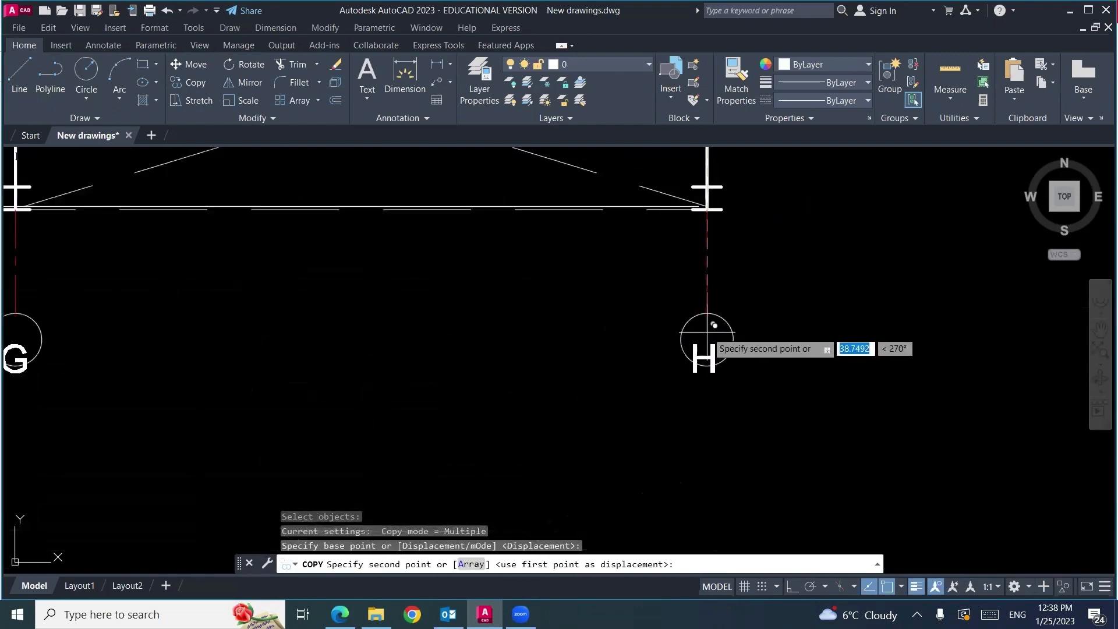
{"action": "left_click", "coordinate": [708, 338]}
{"action": "scroll", "coordinate": [645, 384], "scroll_direction": "down", "scroll_amount": 8}
{"action": "key", "text": "Return"}
{"action": "scroll", "coordinate": [592, 400], "scroll_direction": "down", "scroll_amount": 5}
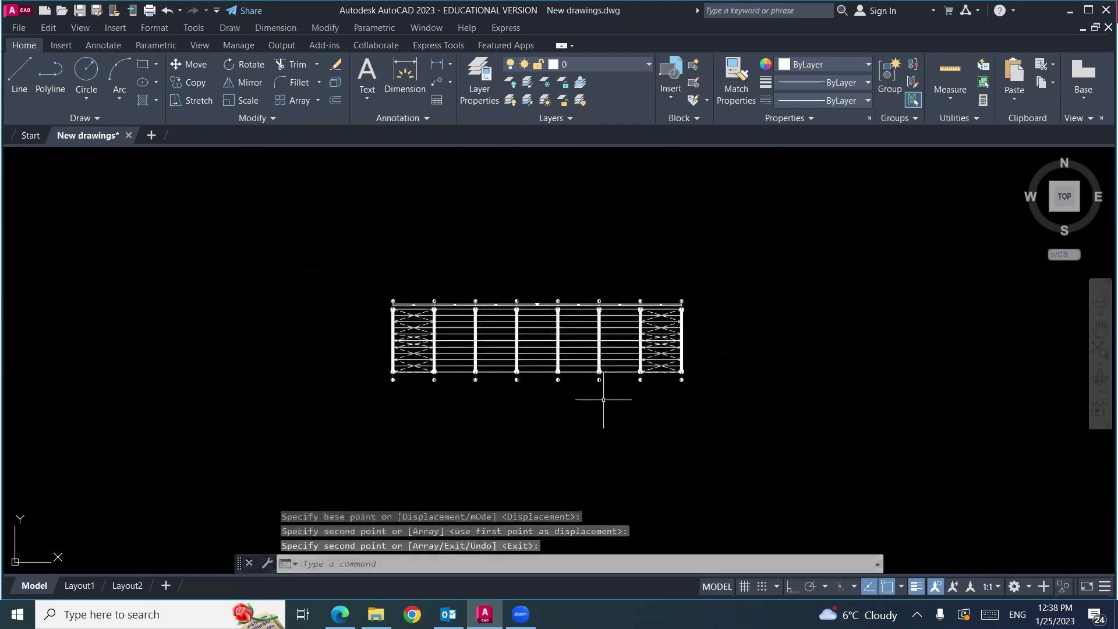
{"action": "scroll", "coordinate": [579, 394], "scroll_direction": "up", "scroll_amount": 5}
{"action": "mouse_move", "coordinate": [578, 394]}
{"action": "middle_mouse_down"}
{"action": "mouse_move", "coordinate": [589, 369]}
{"action": "mouse_move", "coordinate": [584, 414]}
{"action": "middle_mouse_up"}
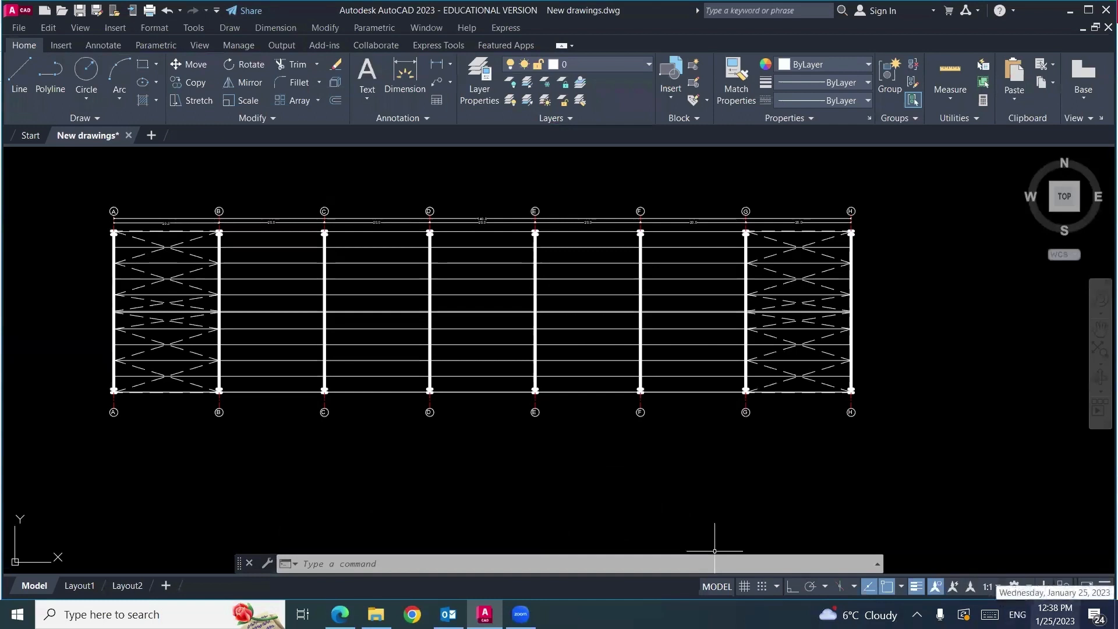
Step: Switch to the Module_1 PDF in Edge and examine the elevation and plan in the steel structure layout on page 23
{"action": "left_click", "coordinate": [344, 611]}
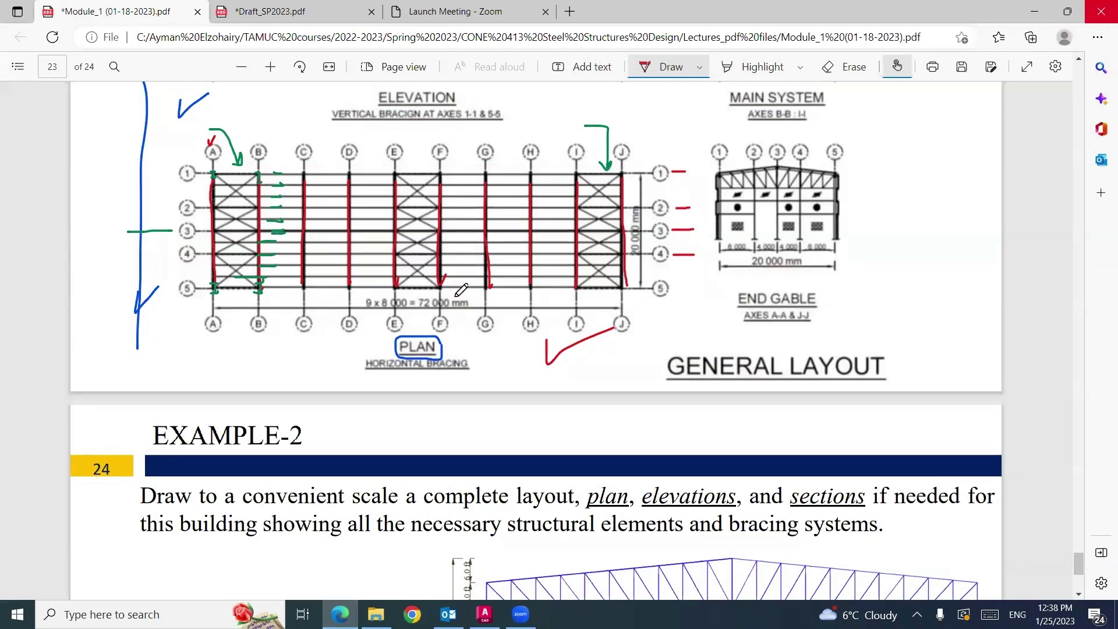
{"action": "scroll", "coordinate": [463, 291], "scroll_direction": "up", "scroll_amount": 3}
{"action": "scroll", "coordinate": [490, 289], "scroll_direction": "up", "scroll_amount": 9}
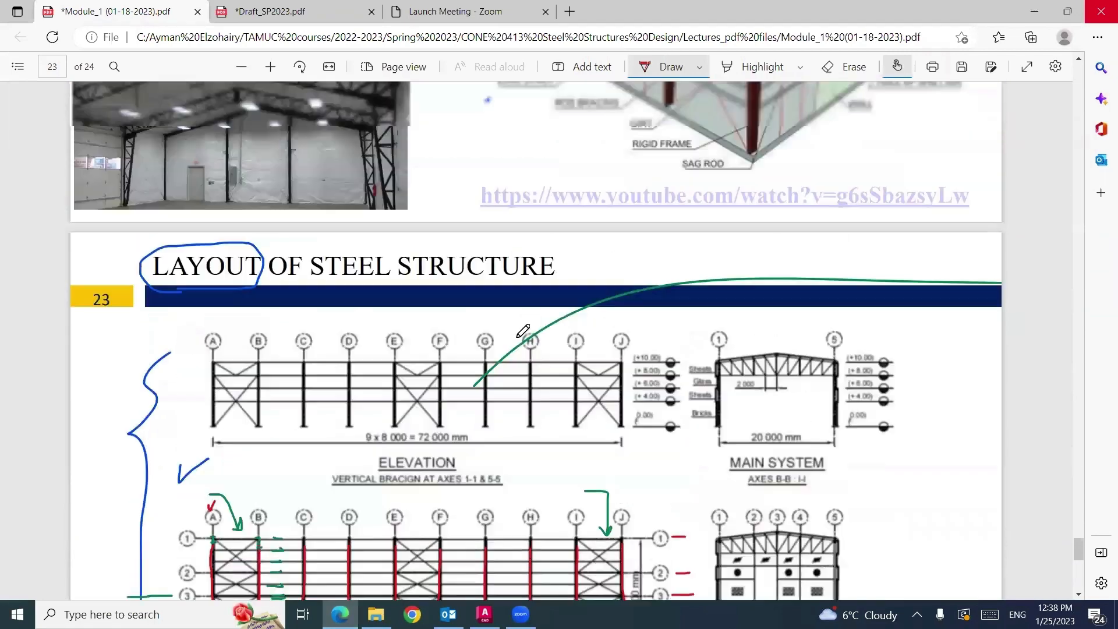
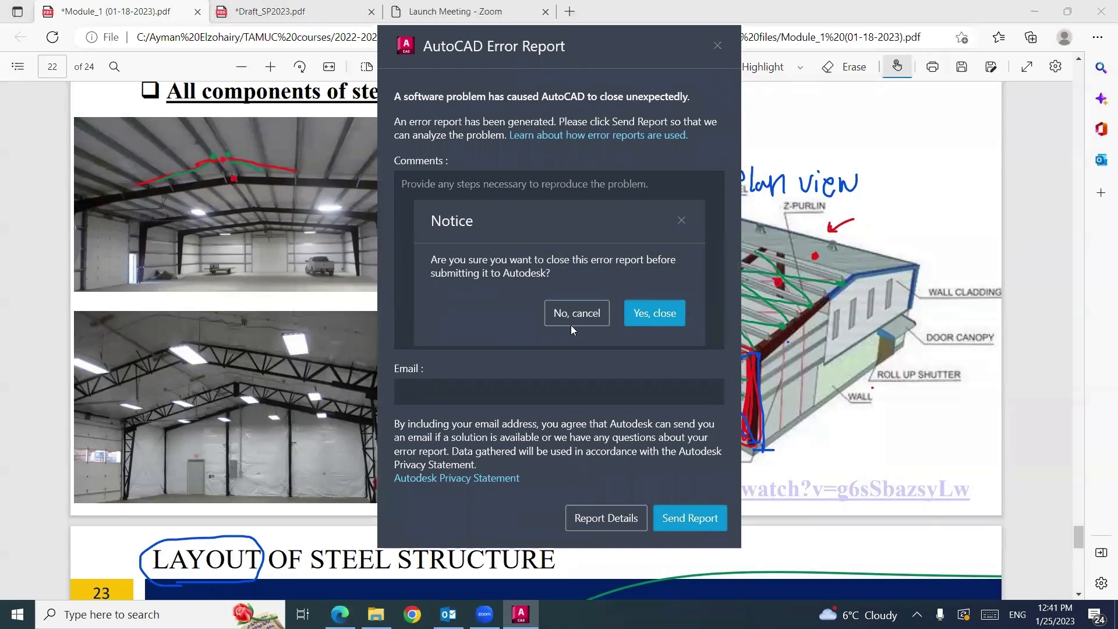
Step: Dismiss the AutoCAD error report without sending it and relaunch AutoCAD 2023 from the desktop
{"action": "left_click", "coordinate": [656, 314]}
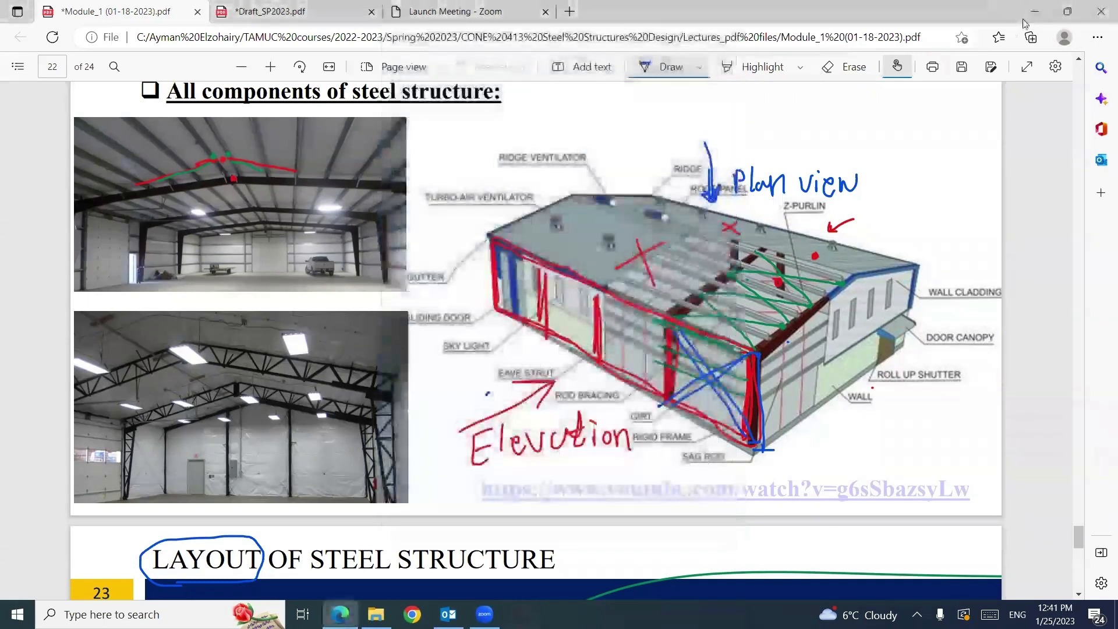
{"action": "left_click", "coordinate": [1035, 11]}
{"action": "left_click", "coordinate": [1032, 11]}
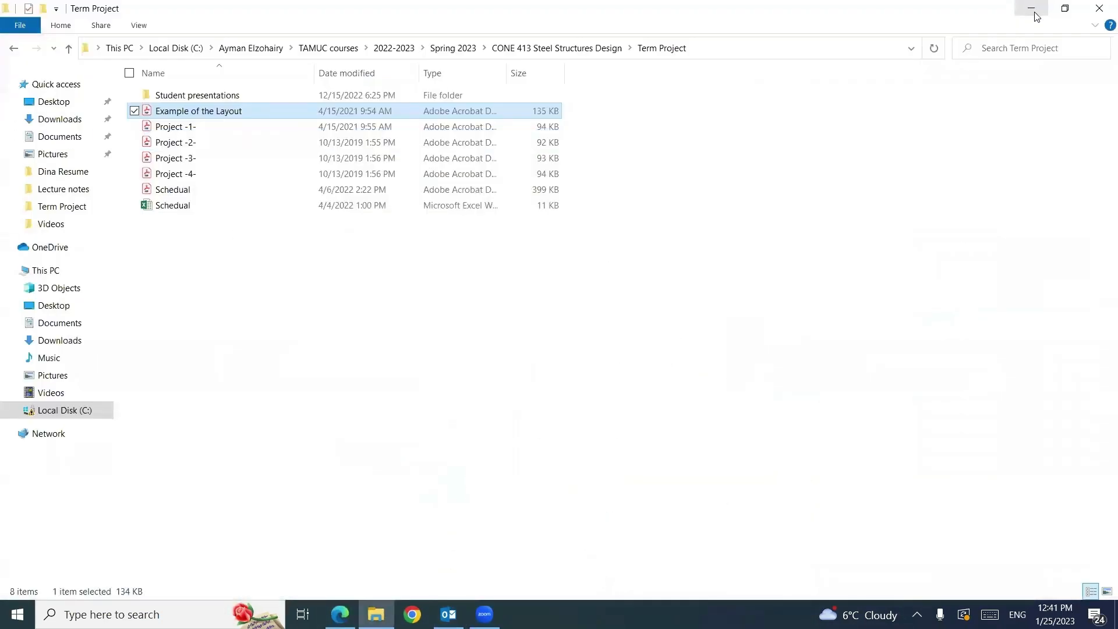
{"action": "left_click", "coordinate": [1032, 13]}
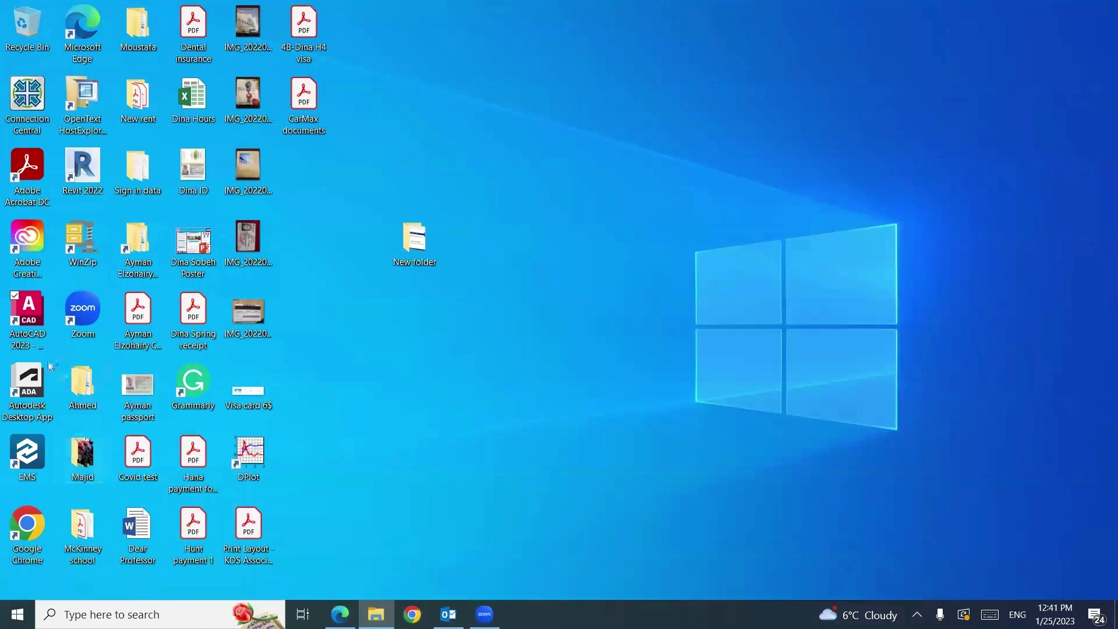
{"action": "left_click", "coordinate": [25, 313]}
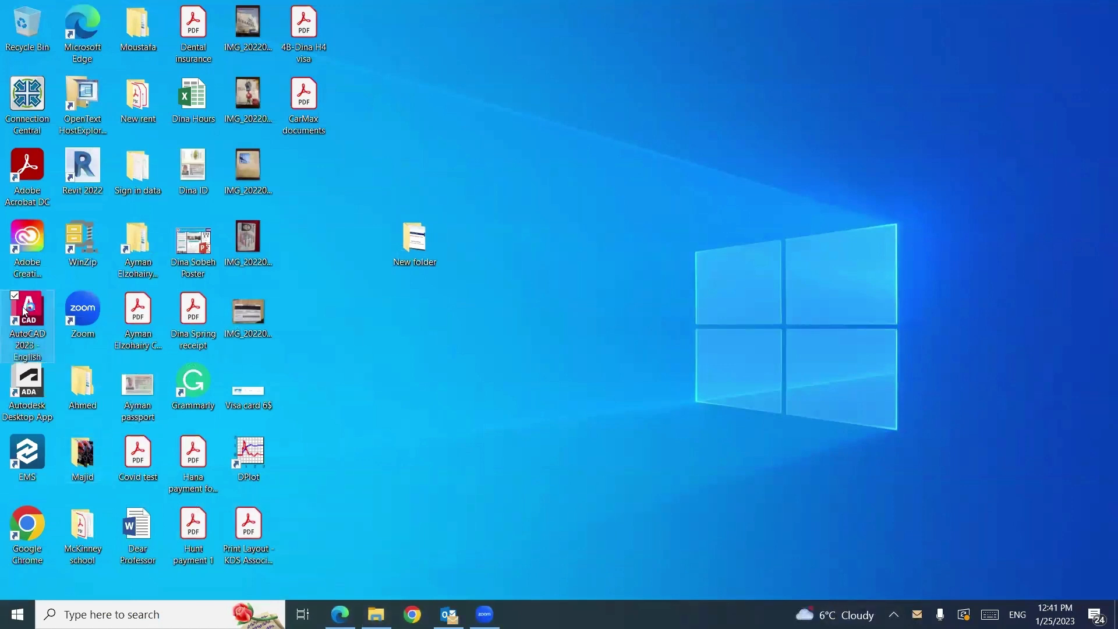
{"action": "double_click", "coordinate": [25, 313]}
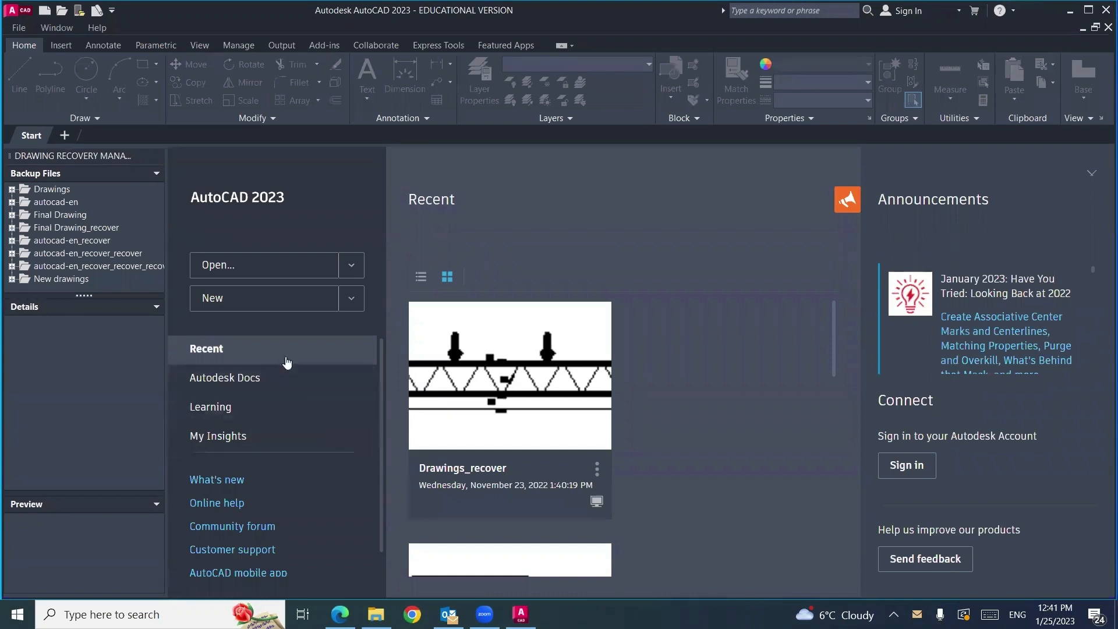
Step: Open the "New drawings_recover" file and recover the damaged drawing
{"action": "left_click", "coordinate": [296, 275]}
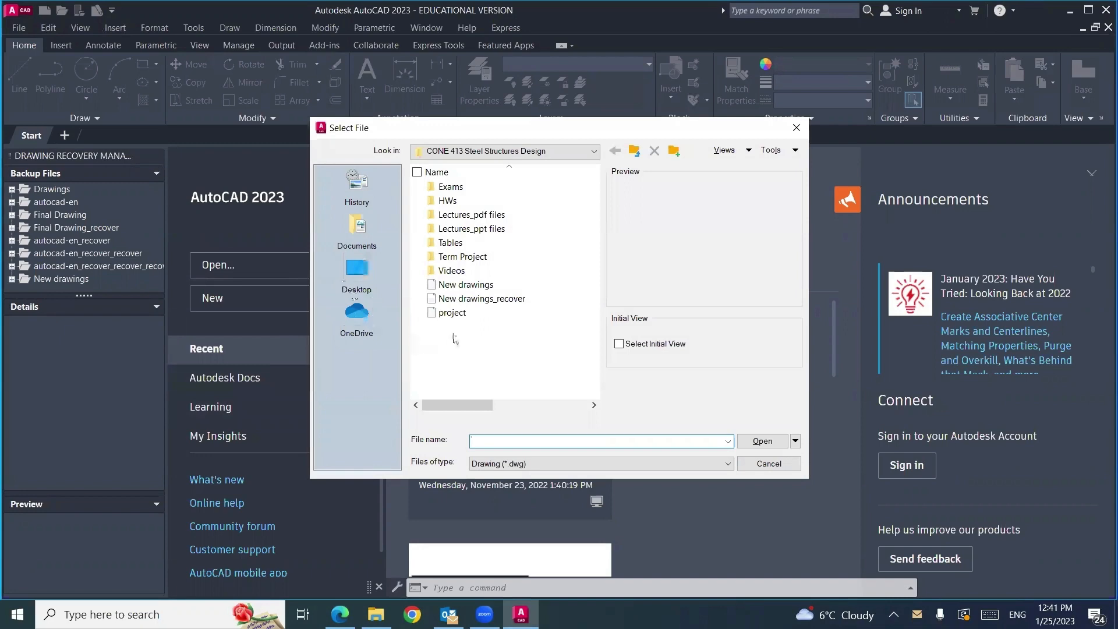
{"action": "left_click", "coordinate": [466, 300]}
{"action": "left_click", "coordinate": [762, 441]}
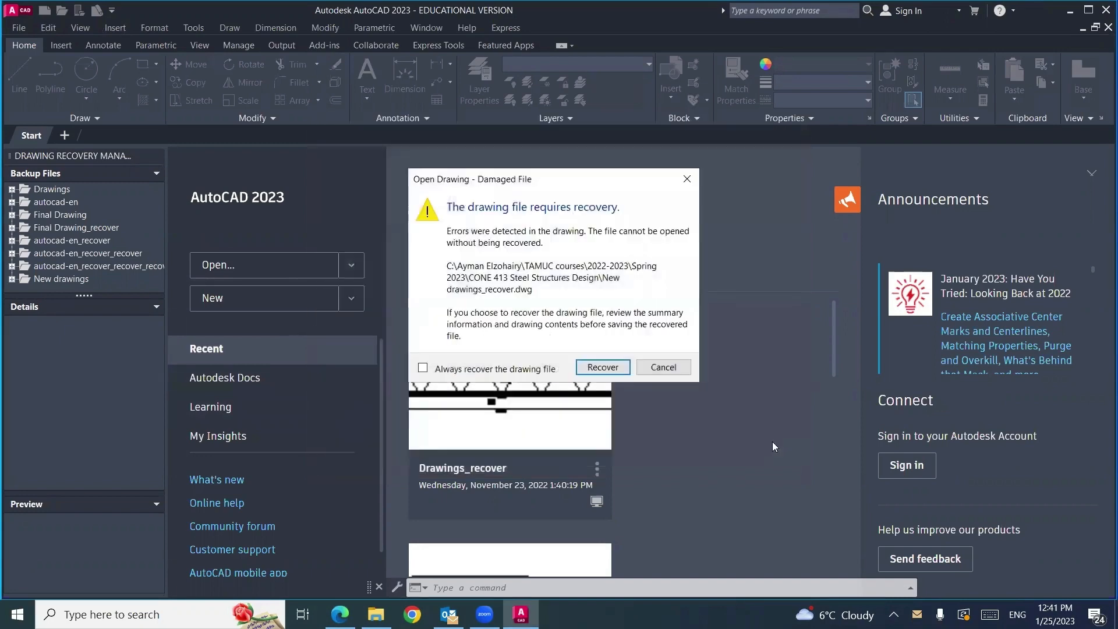
{"action": "left_click", "coordinate": [606, 373]}
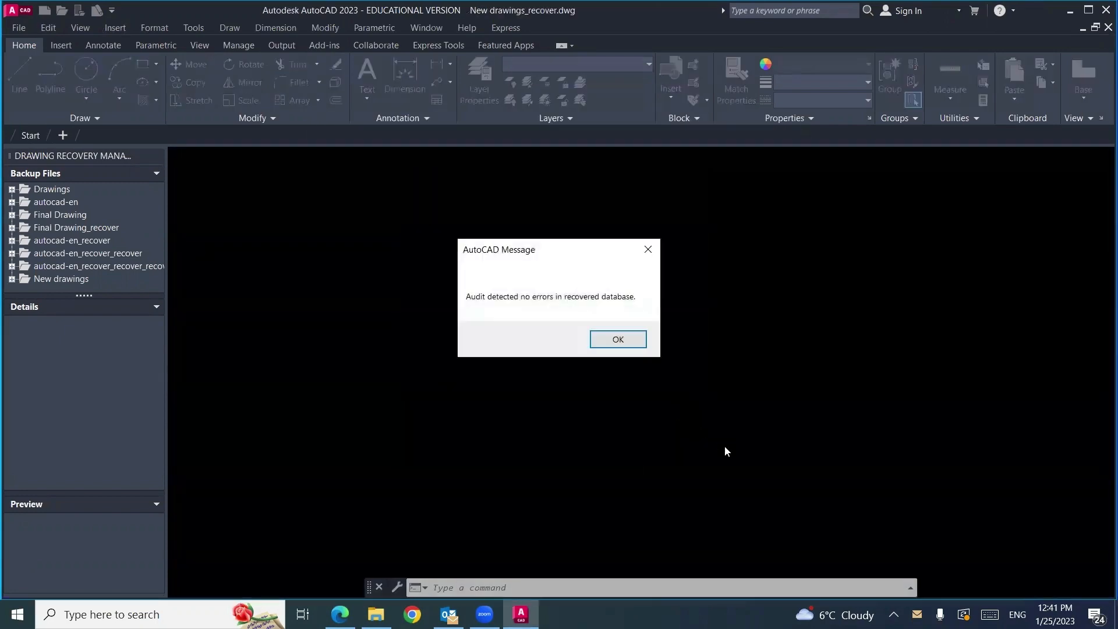
{"action": "left_click", "coordinate": [625, 343]}
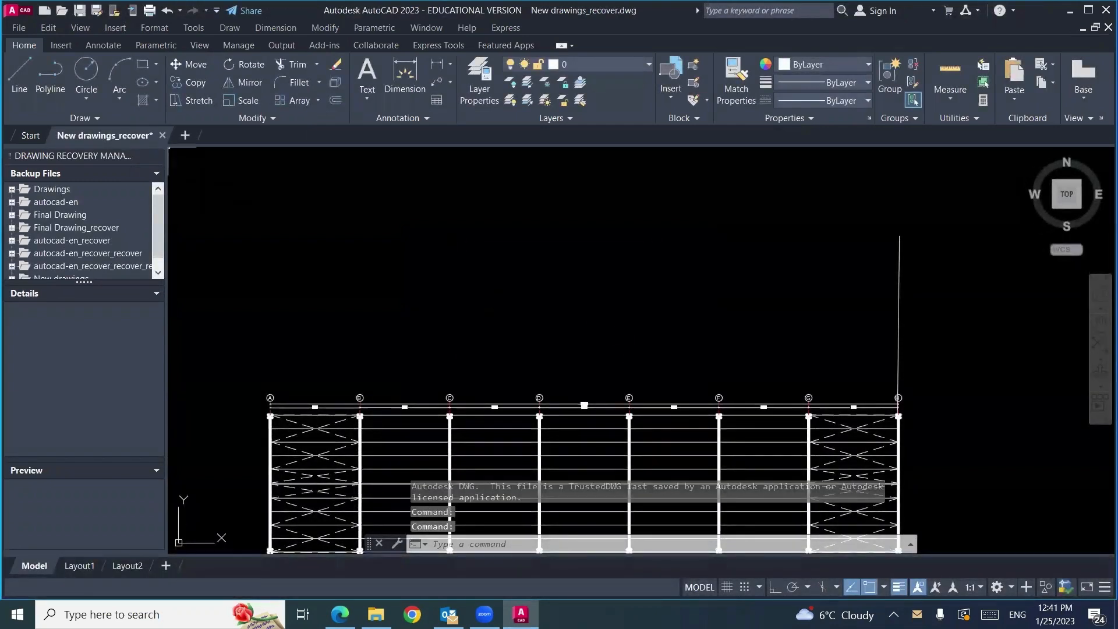
Step: Keep the recovered drawing open, close the Drawing Recovery Manager and save the drawing
{"action": "left_click", "coordinate": [162, 135]}
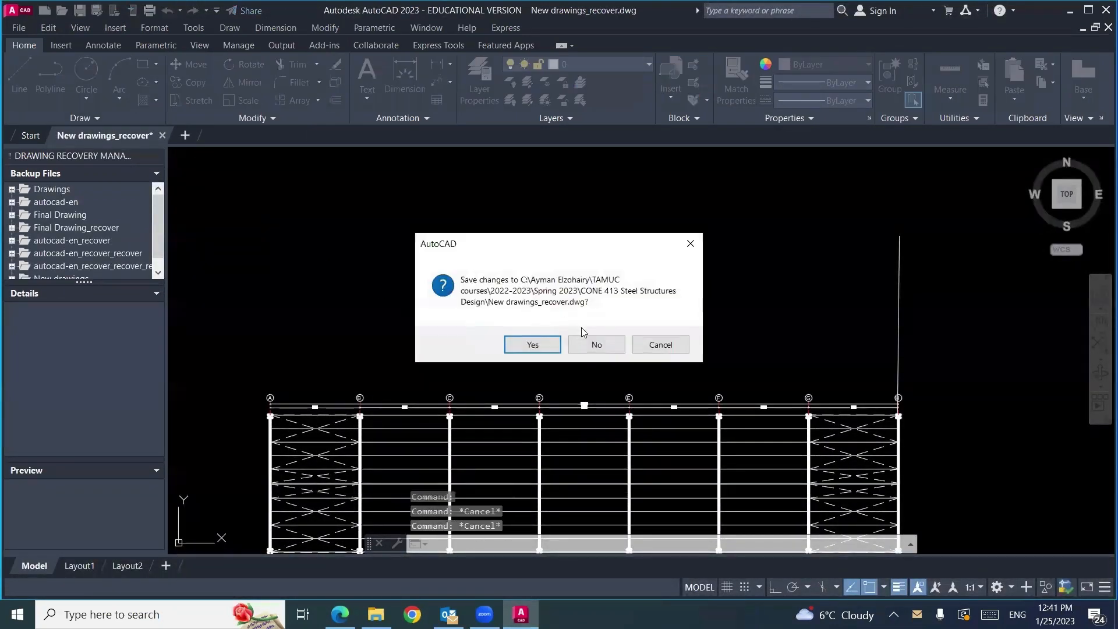
{"action": "left_click", "coordinate": [660, 345]}
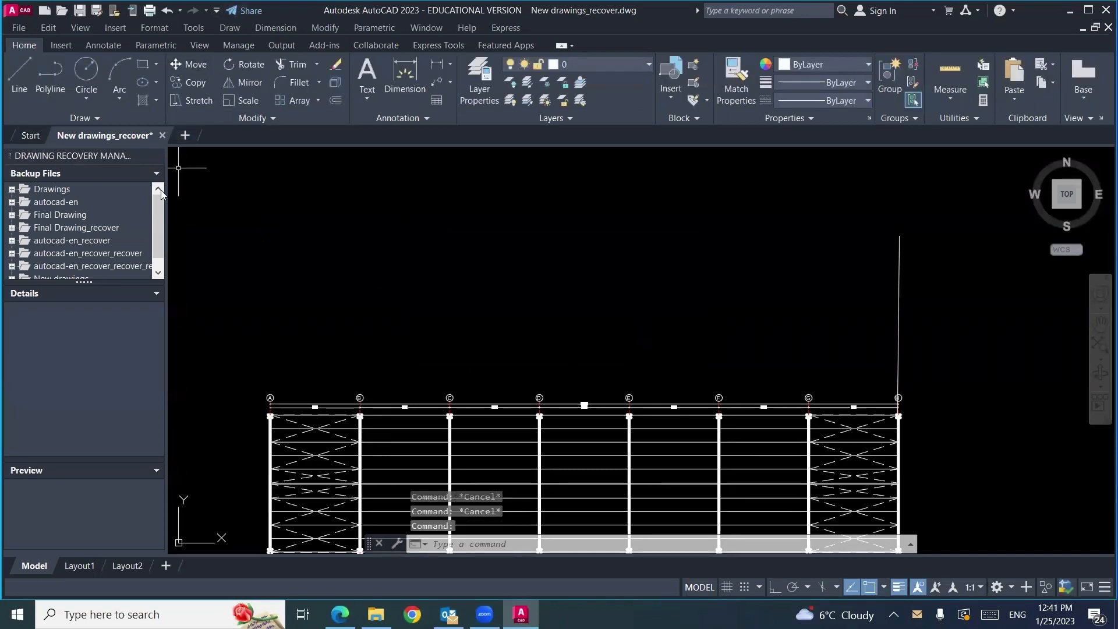
{"action": "left_click", "coordinate": [156, 155]}
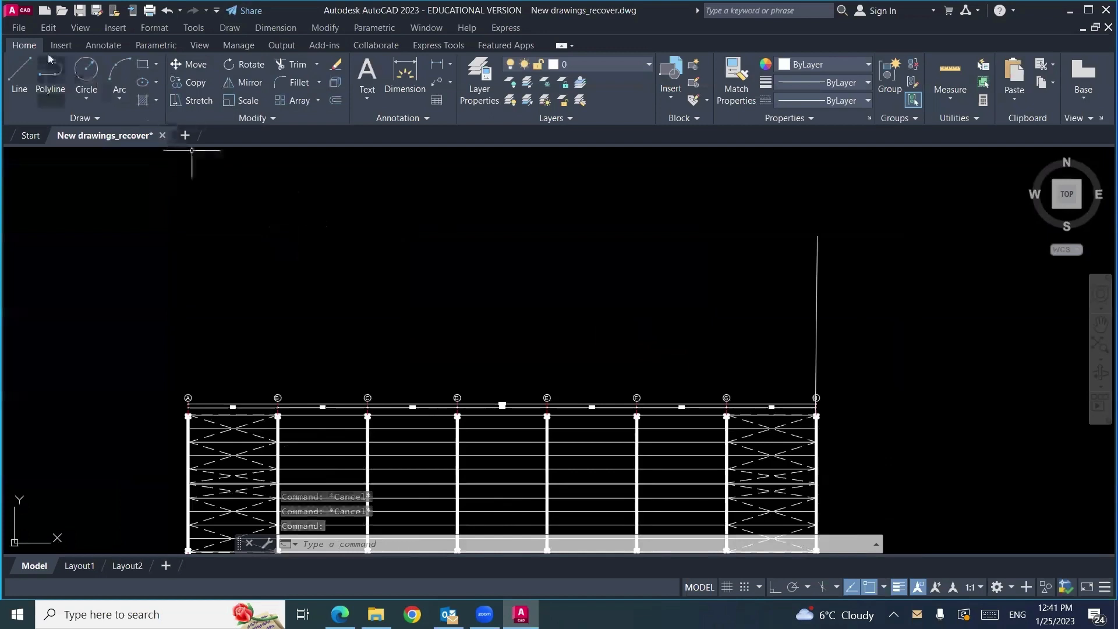
{"action": "left_click", "coordinate": [80, 10]}
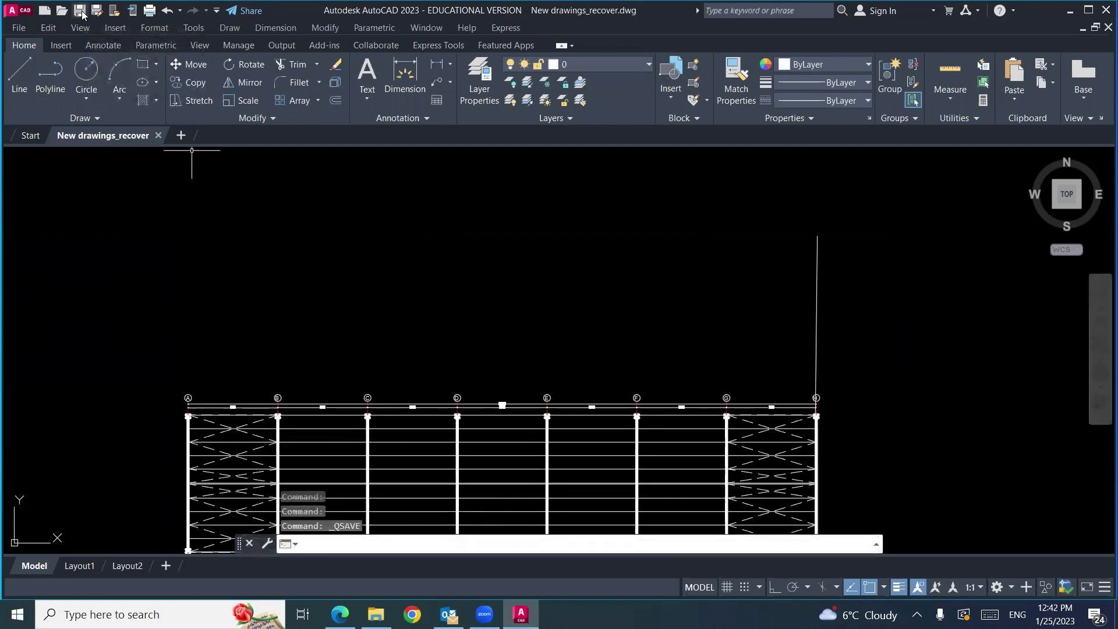
Step: Draw a vertical projection line with Ortho on, from the upper axis A bubble up to about the height of the axis H line
{"action": "middle_click_drag", "start_coordinate": [650, 344], "coordinate": [682, 292]}
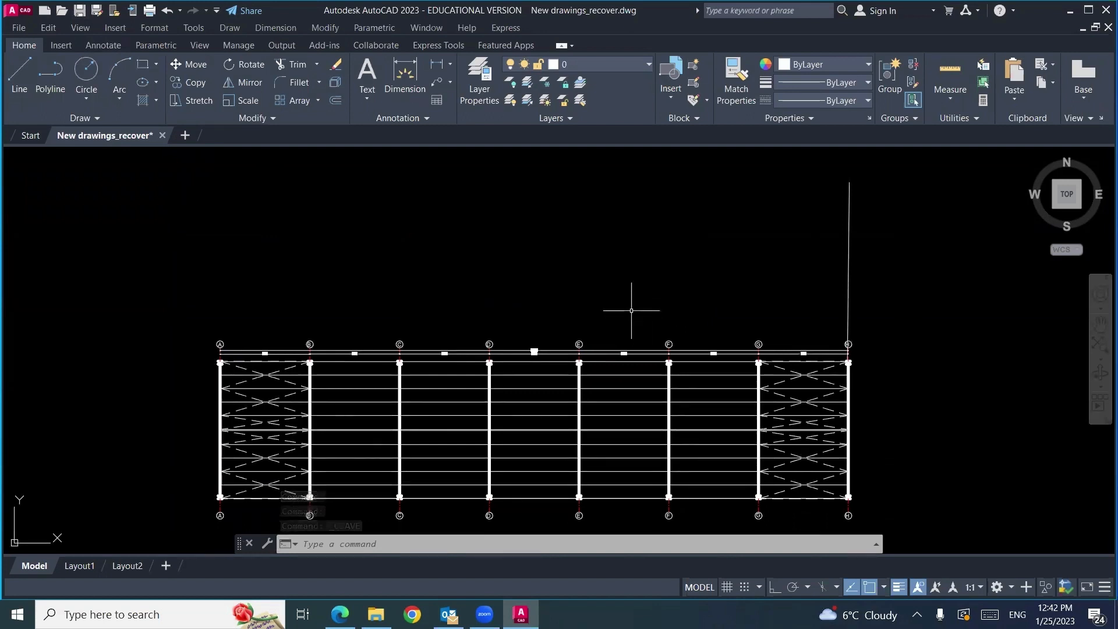
{"action": "type", "text": "l"}
{"action": "key", "text": "Return"}
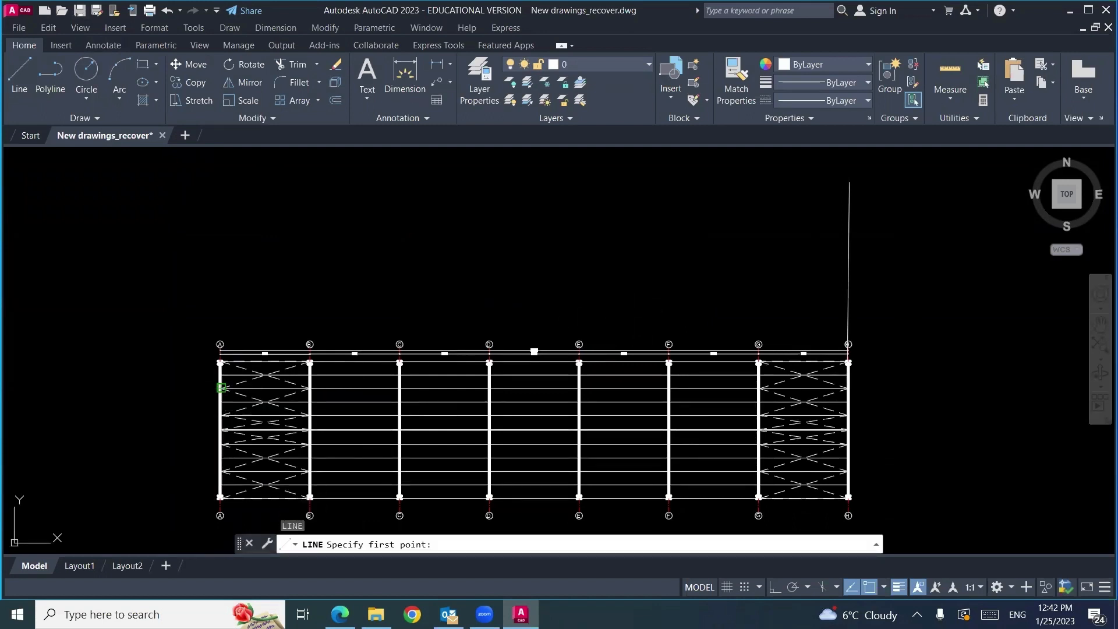
{"action": "left_click", "coordinate": [220, 344]}
{"action": "left_click", "coordinate": [775, 587]}
{"action": "left_click", "coordinate": [222, 178]}
{"action": "key", "text": "Return"}
Step: Draw a horizontal line near the upper ends of the two projection lines, from the axis H line to the axis A line
{"action": "key", "text": "Return"}
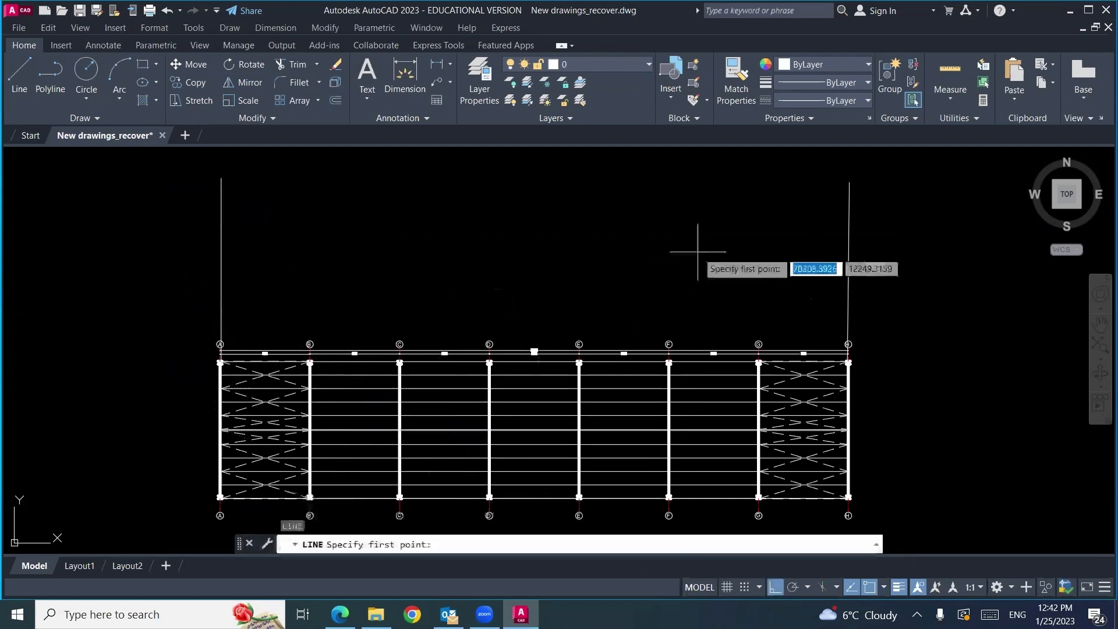
{"action": "left_click", "coordinate": [850, 199]}
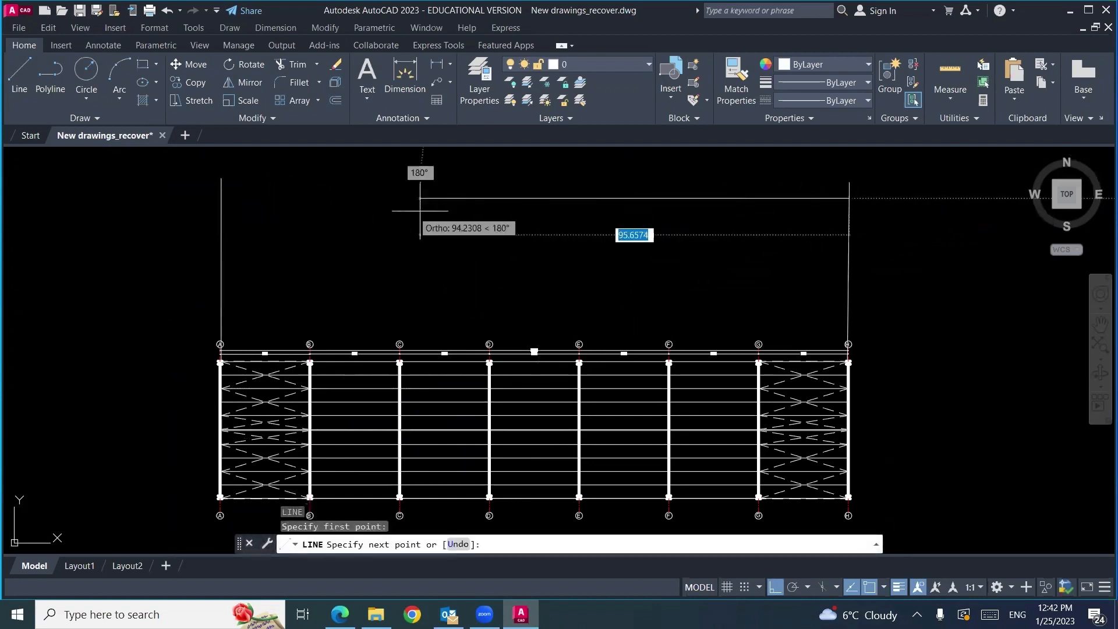
{"action": "left_click", "coordinate": [222, 199]}
{"action": "key", "text": "Return"}
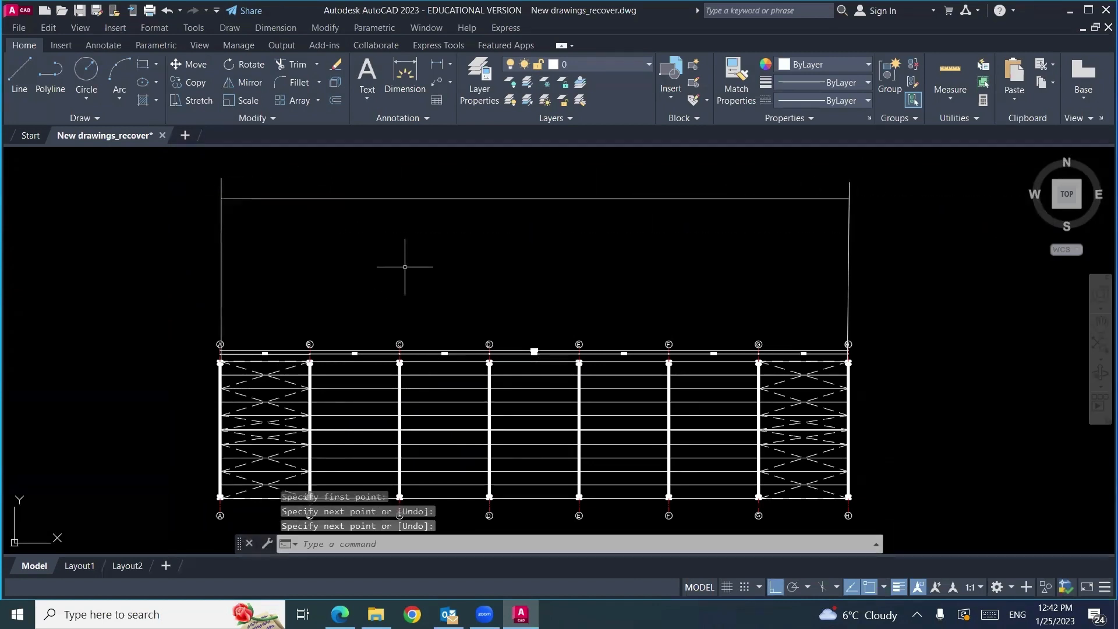
Step: Offset the horizontal line between the projection lines downward by 3
{"action": "type", "text": "o"}
{"action": "key", "text": "Return"}
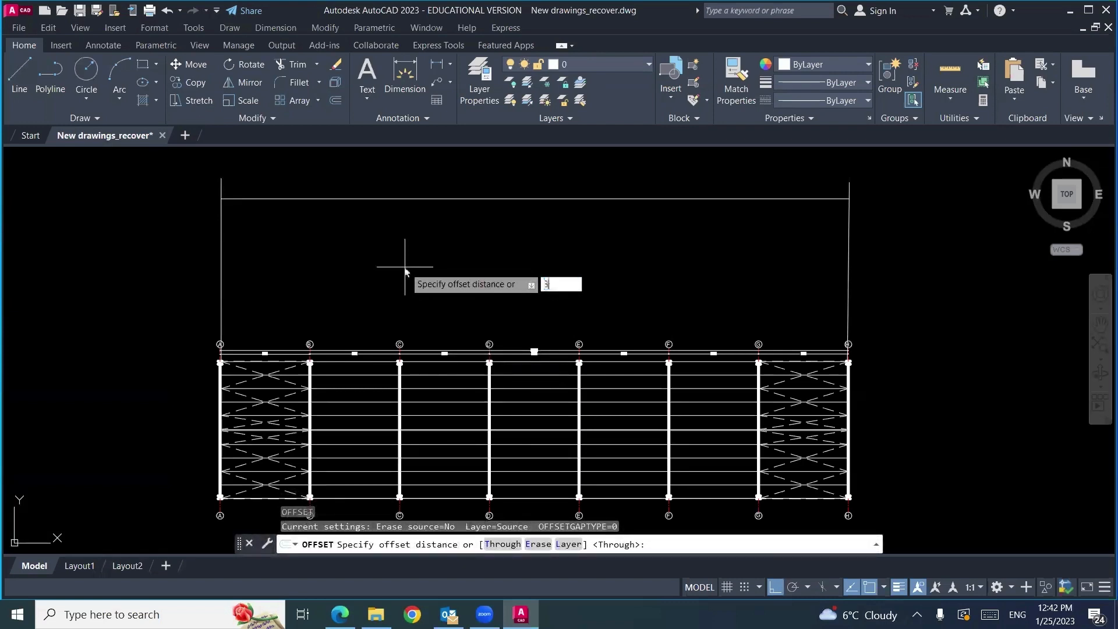
{"action": "key", "text": "Return"}
{"action": "left_click", "coordinate": [438, 199]}
{"action": "left_click", "coordinate": [441, 223]}
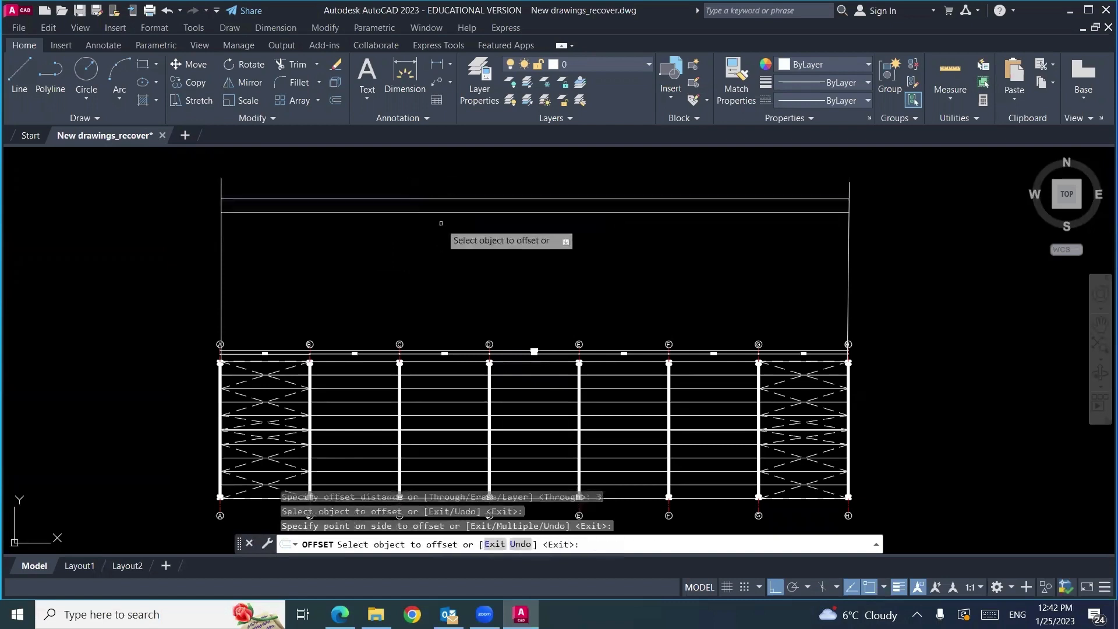
Step: Offset the lowest elevation line downward by 3 three times in succession, each from the previous copy
{"action": "left_click", "coordinate": [441, 213]}
{"action": "left_click", "coordinate": [442, 242]}
{"action": "left_click", "coordinate": [441, 226]}
{"action": "left_click", "coordinate": [442, 258]}
{"action": "left_click", "coordinate": [443, 238]}
{"action": "left_click", "coordinate": [445, 269]}
{"action": "key", "text": "Escape"}
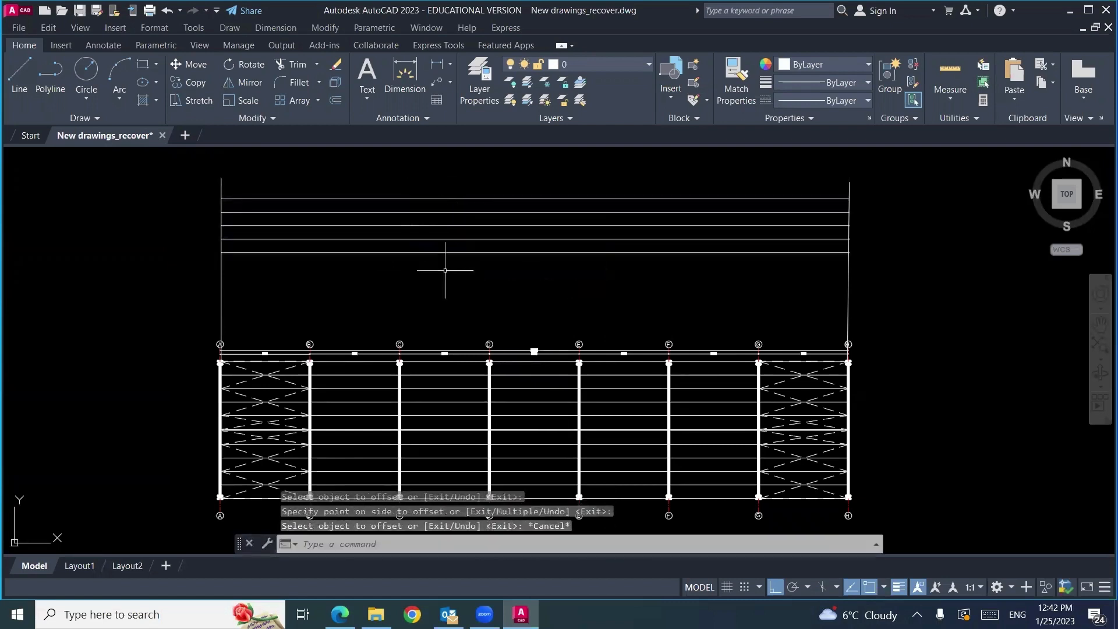
{"action": "key", "text": "Escape"}
{"action": "key", "text": "Escape"}
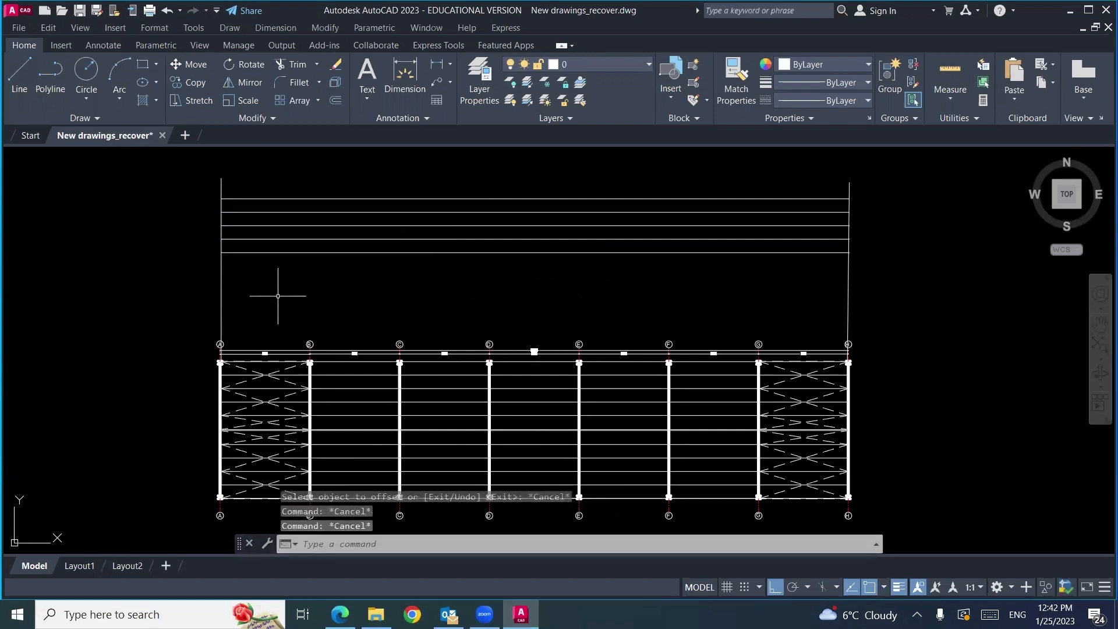
Step: Add one further horizontal line below the elevation's lowest line, using an offset distance of 3
{"action": "type", "text": "o"}
{"action": "key", "text": "Return"}
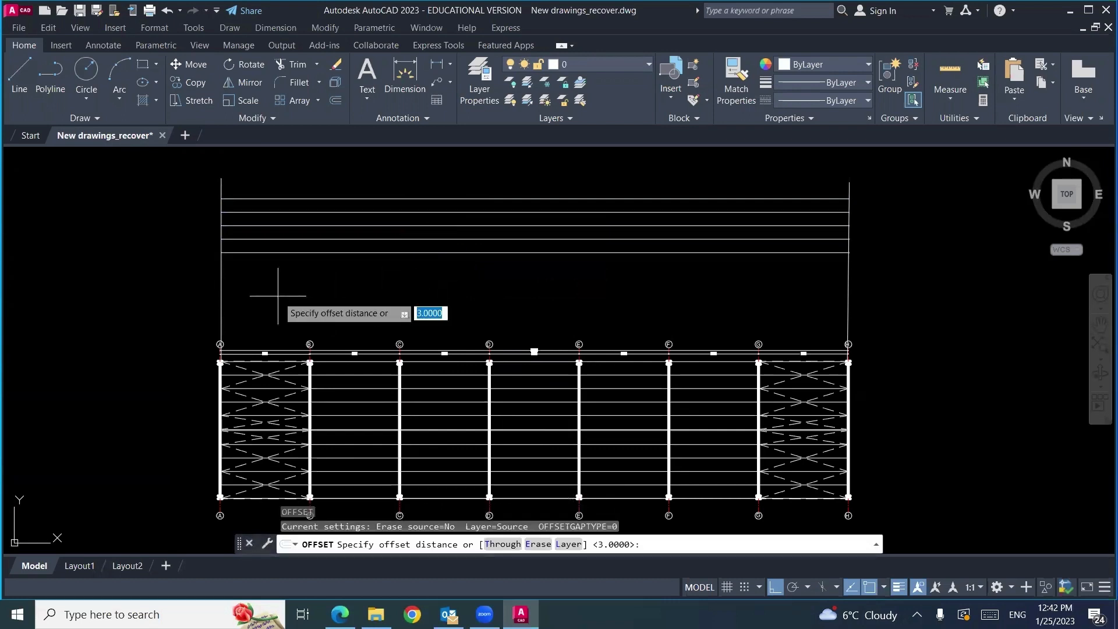
{"action": "type", "text": "3"}
{"action": "key", "text": "Return"}
{"action": "left_click", "coordinate": [294, 253]}
{"action": "left_click", "coordinate": [289, 276]}
{"action": "key", "text": "Return"}
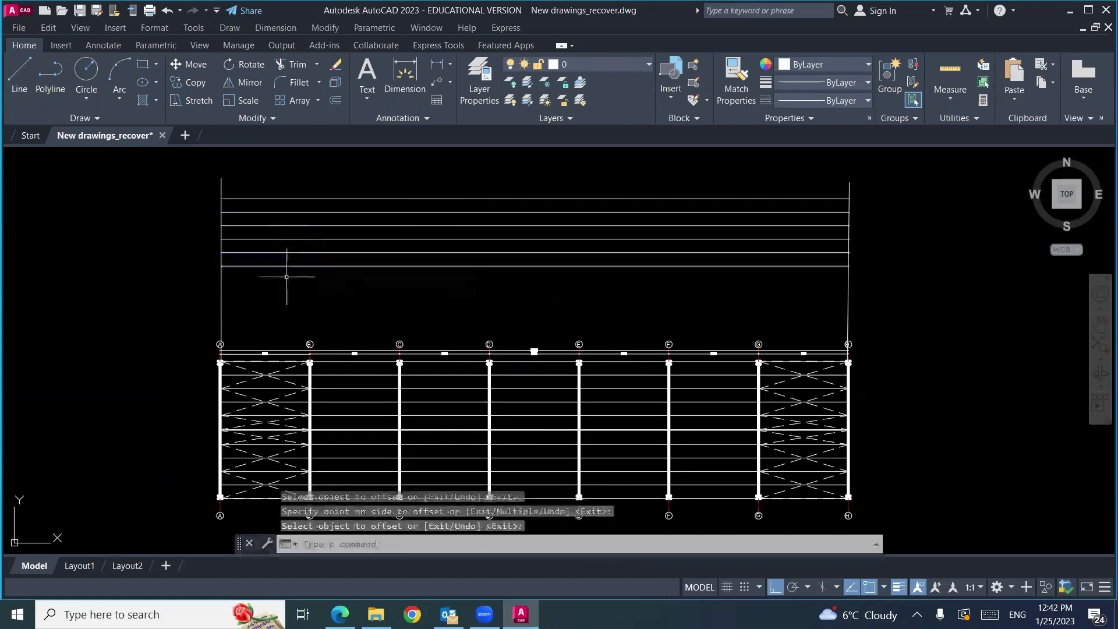
Step: Trim the axis A projection line's overhang above the top horizontal line
{"action": "type", "text": "tr"}
{"action": "key", "text": "Return"}
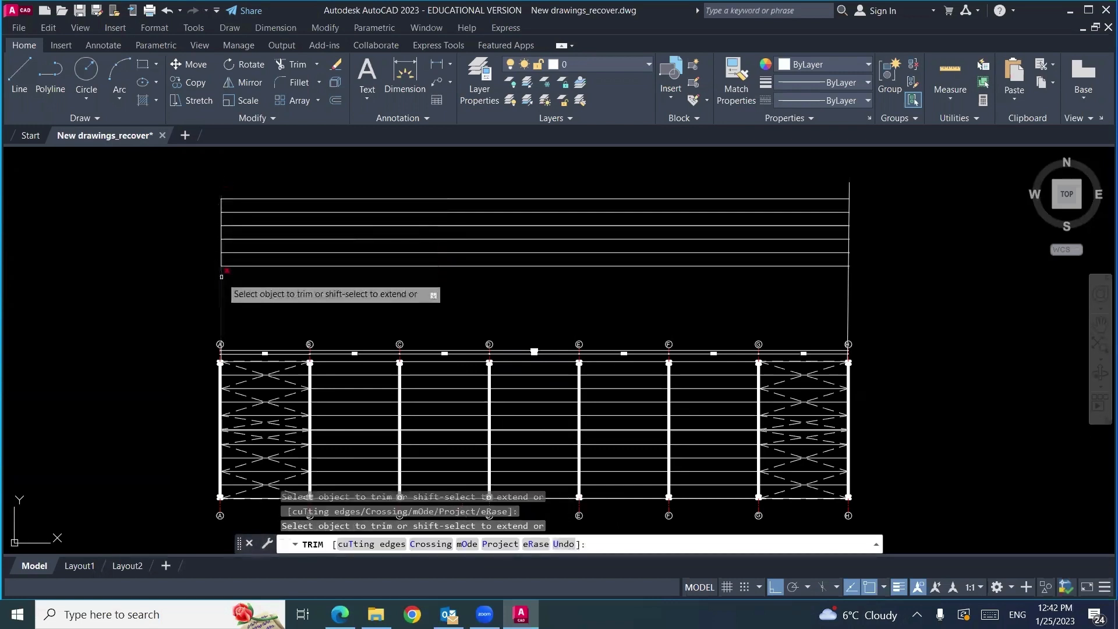
{"action": "key", "text": "Return"}
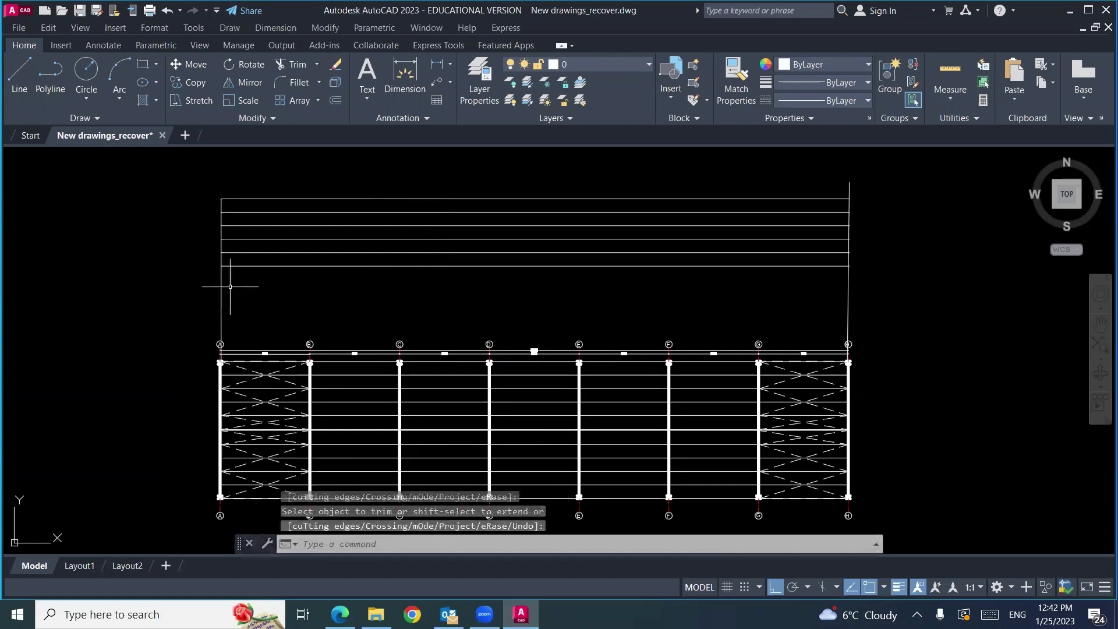
Step: Erase the two vertical projection lines at axes A and H
{"action": "left_click", "coordinate": [222, 287]}
{"action": "key", "text": "Delete"}
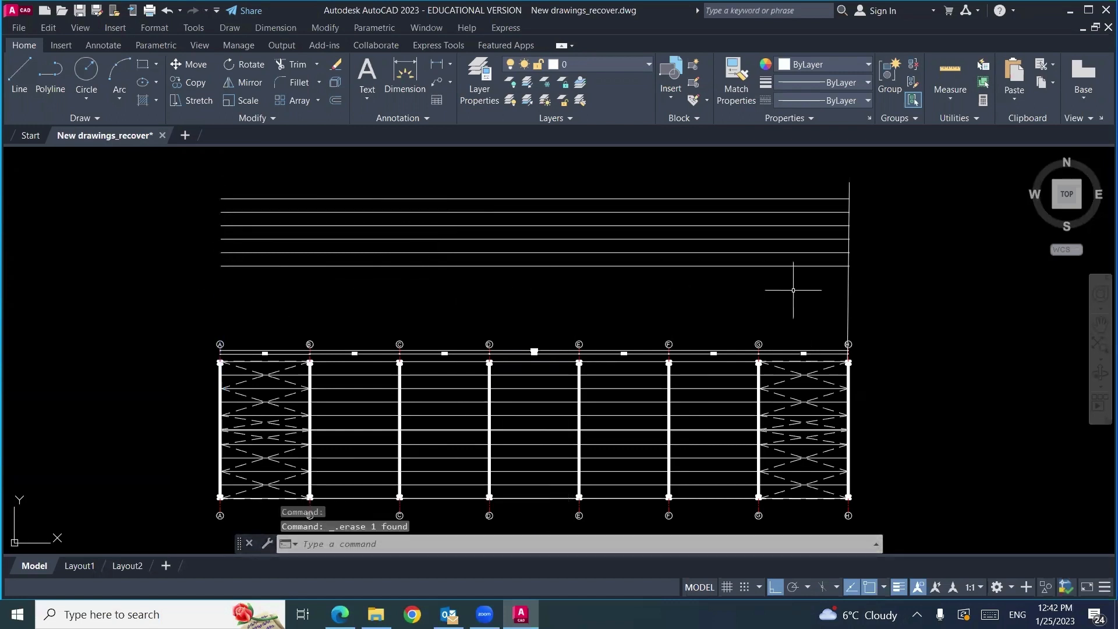
{"action": "left_click", "coordinate": [859, 299]}
{"action": "left_click", "coordinate": [832, 305]}
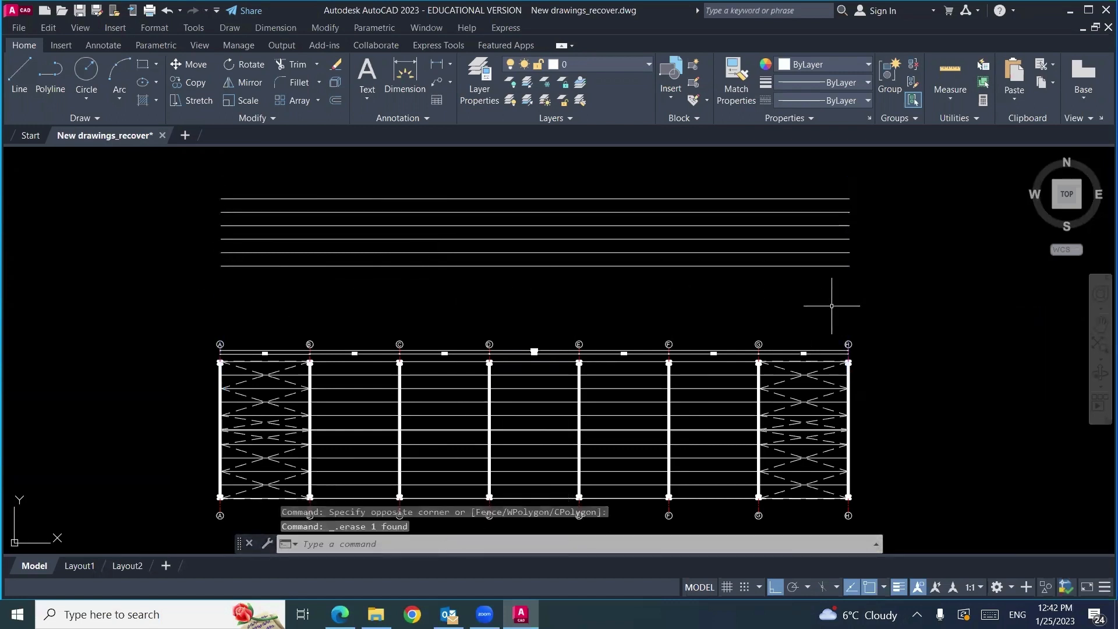
Step: Draw vertical end lines at axes H and A from the top horizontal line to the lowest, and erase the lowest horizontal line
{"action": "type", "text": "l"}
{"action": "key", "text": "Return"}
{"action": "left_click", "coordinate": [849, 198]}
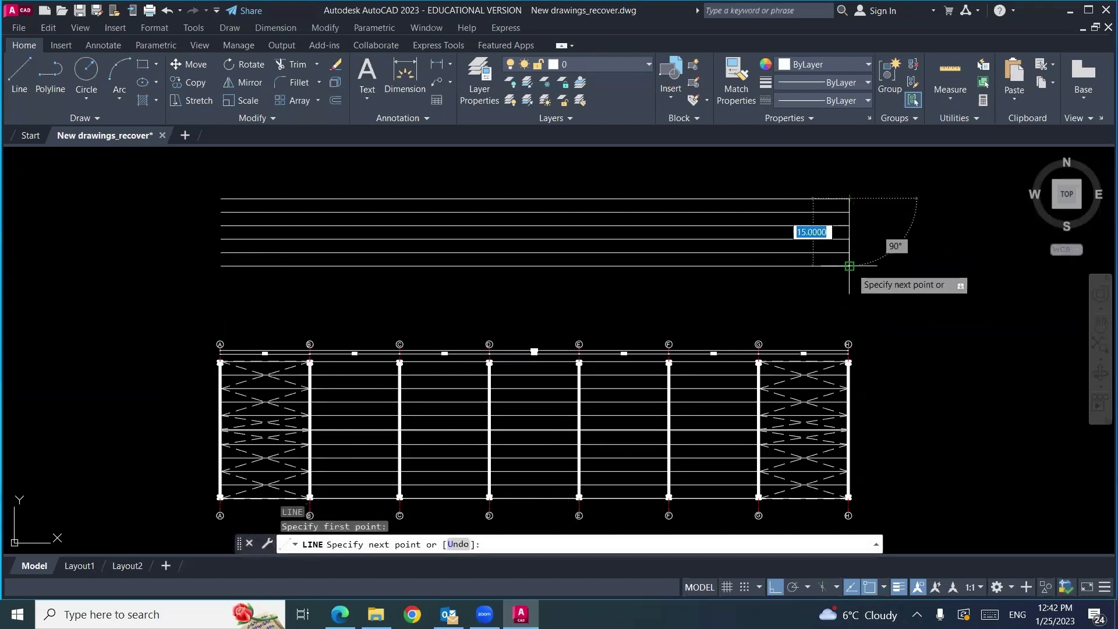
{"action": "left_click", "coordinate": [850, 267]}
{"action": "key", "text": "Return"}
{"action": "key", "text": "Return"}
{"action": "left_click", "coordinate": [221, 199]}
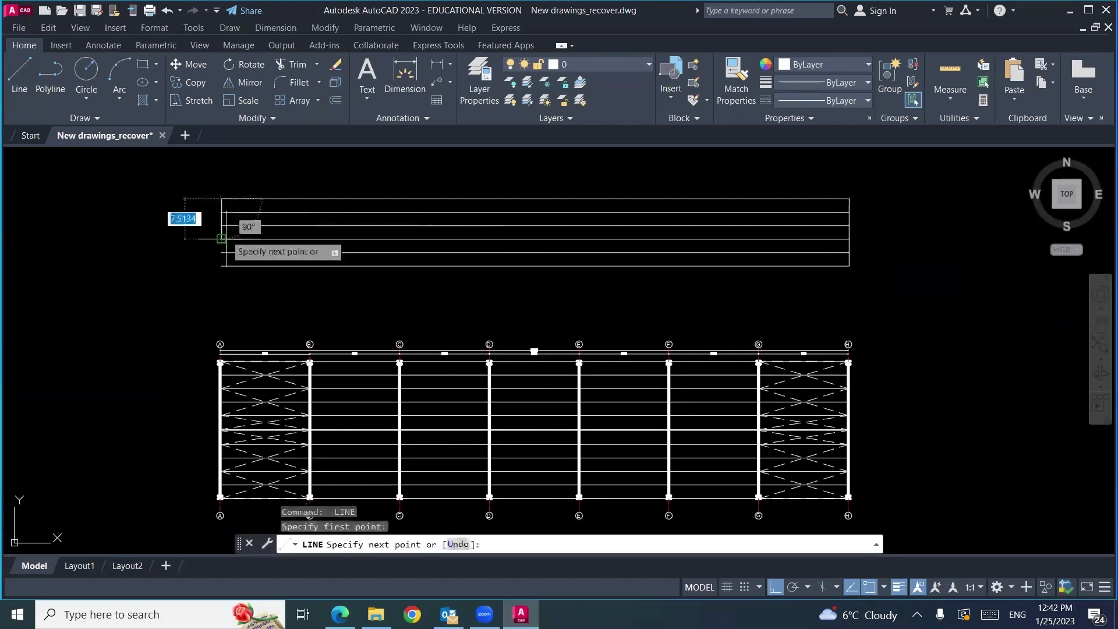
{"action": "left_click", "coordinate": [220, 266]}
{"action": "key", "text": "Return"}
{"action": "left_click", "coordinate": [337, 265]}
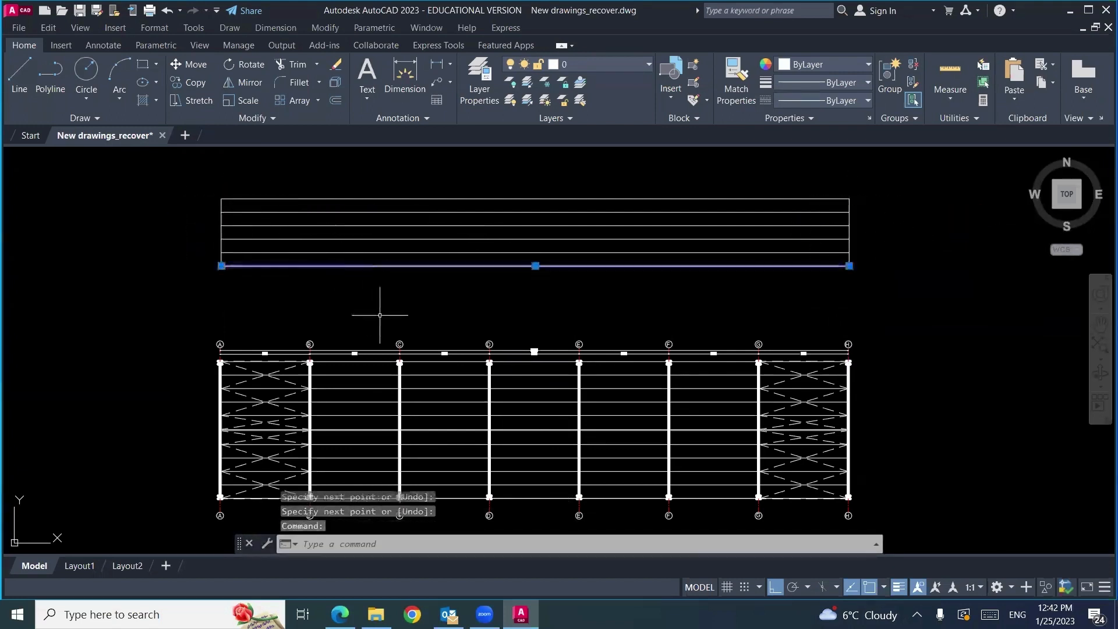
{"action": "key", "text": "Delete"}
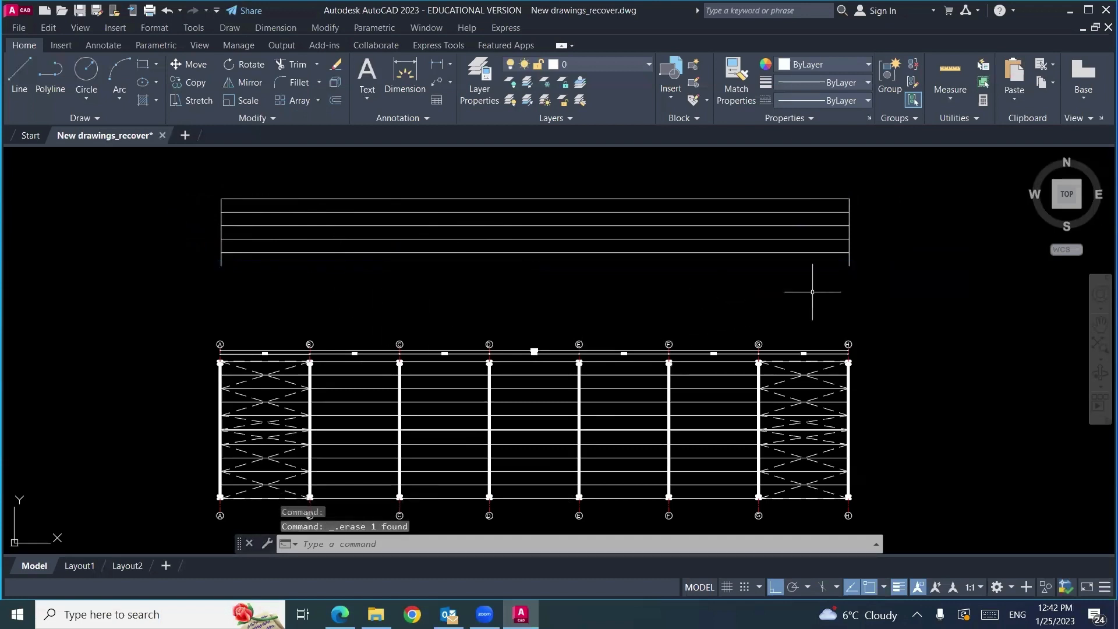
Step: Match the properties of the plan's thick axis H frame line onto the elevation's vertical line at axis H
{"action": "scroll", "coordinate": [849, 370], "scroll_direction": "up", "scroll_amount": 5}
{"action": "left_click", "coordinate": [841, 376]}
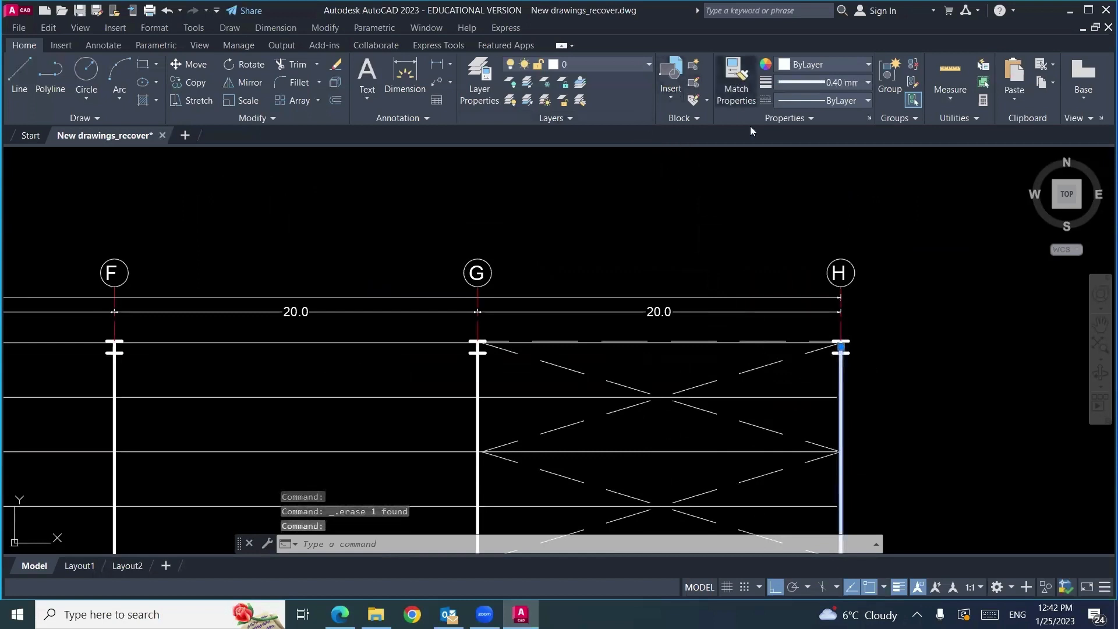
{"action": "left_click", "coordinate": [736, 79]}
{"action": "scroll", "coordinate": [839, 344], "scroll_direction": "down", "scroll_amount": 5}
{"action": "left_click", "coordinate": [828, 224]}
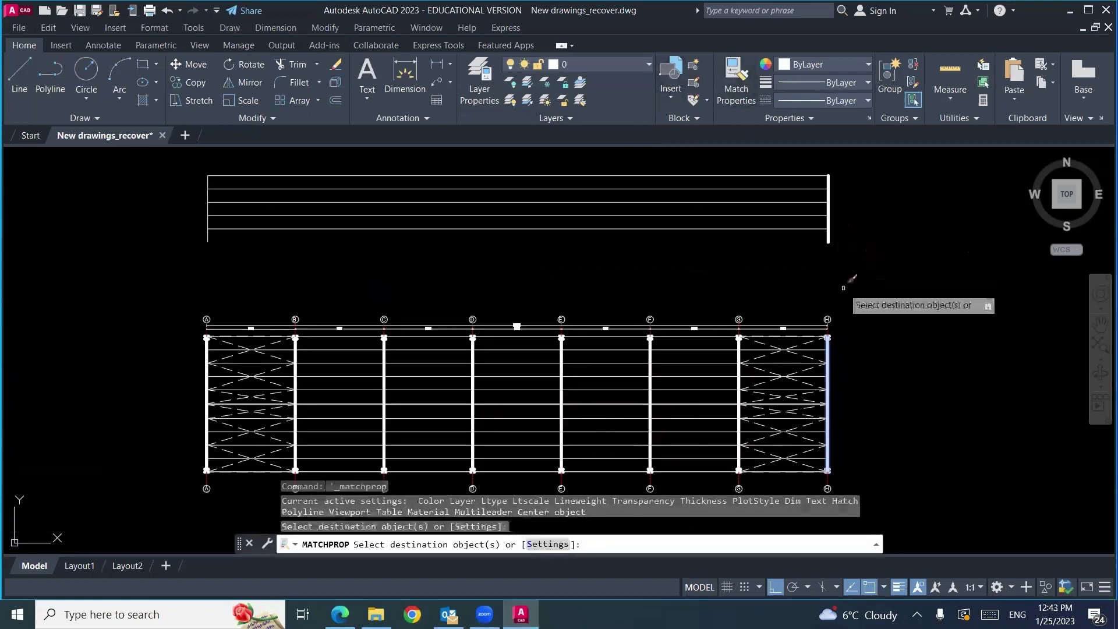
{"action": "key", "text": "Escape"}
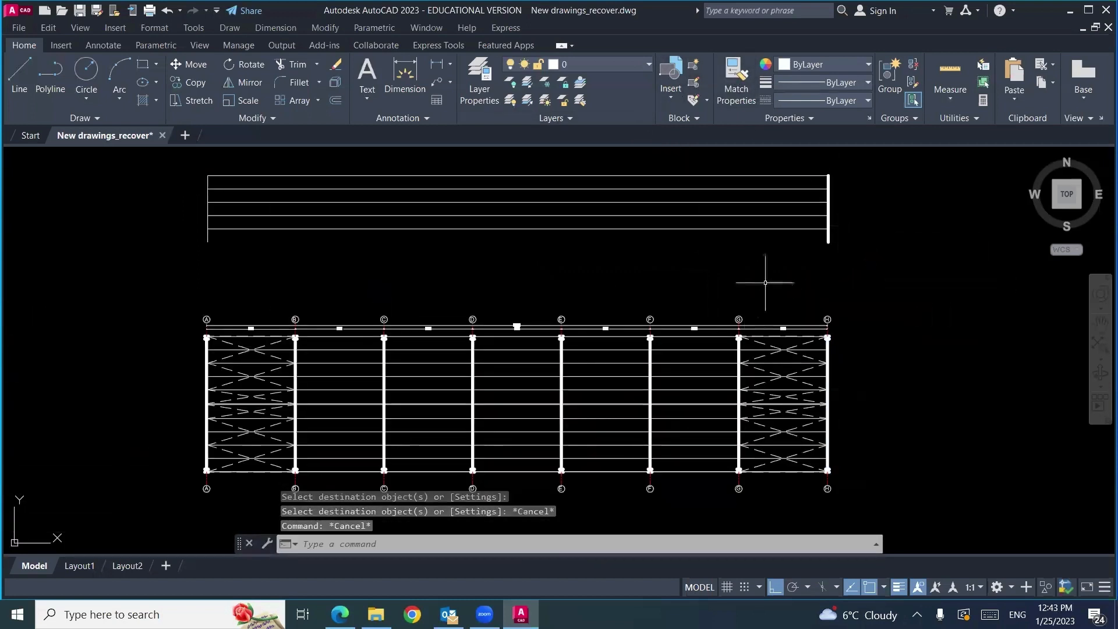
{"action": "key", "text": "Escape"}
{"action": "key", "text": "Escape"}
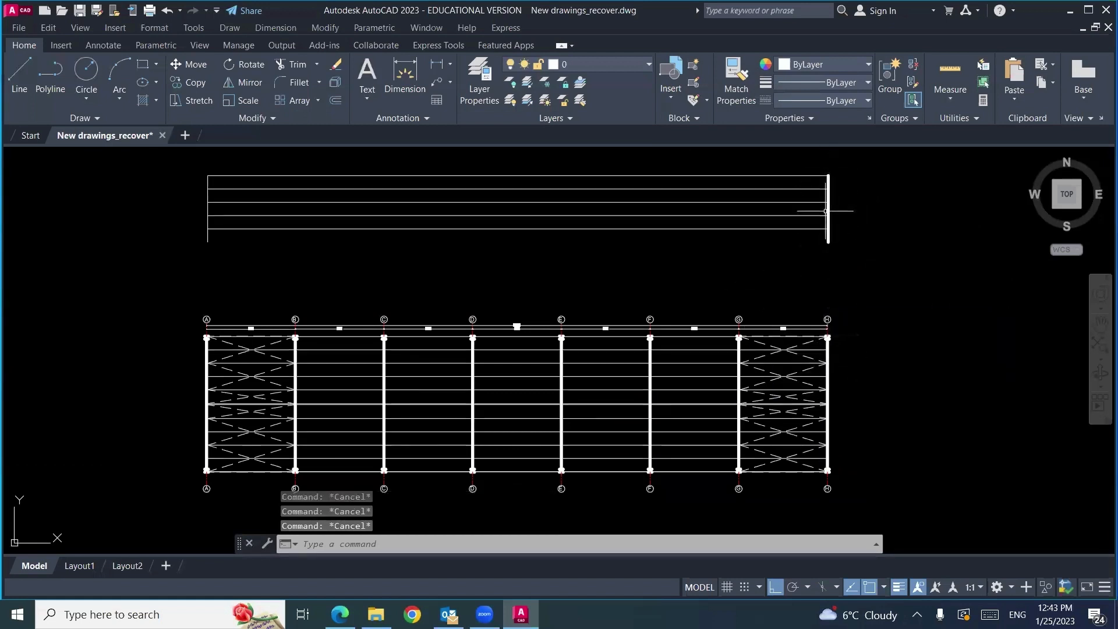
Step: Copy the elevation's thick column line from axis H to axes G, F, E, D, C, B and A, aligned with the plan
{"action": "type", "text": "co"}
{"action": "key", "text": "Return"}
{"action": "left_click", "coordinate": [812, 258]}
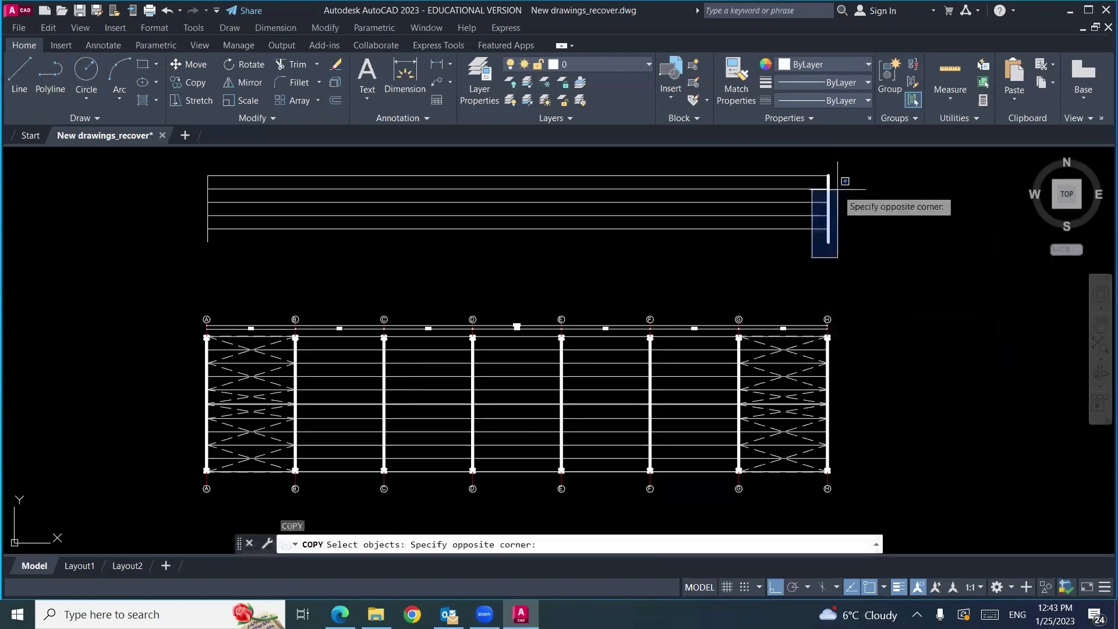
{"action": "left_click", "coordinate": [846, 164]}
{"action": "key", "text": "Return"}
{"action": "scroll", "coordinate": [827, 349], "scroll_direction": "up", "scroll_amount": 5}
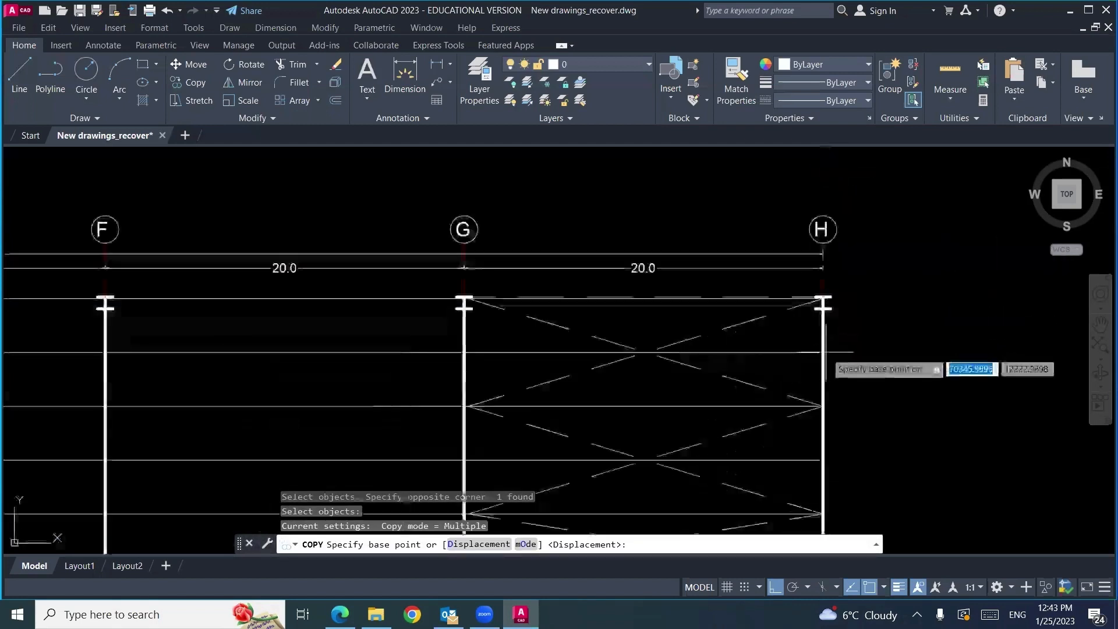
{"action": "left_click", "coordinate": [822, 334]}
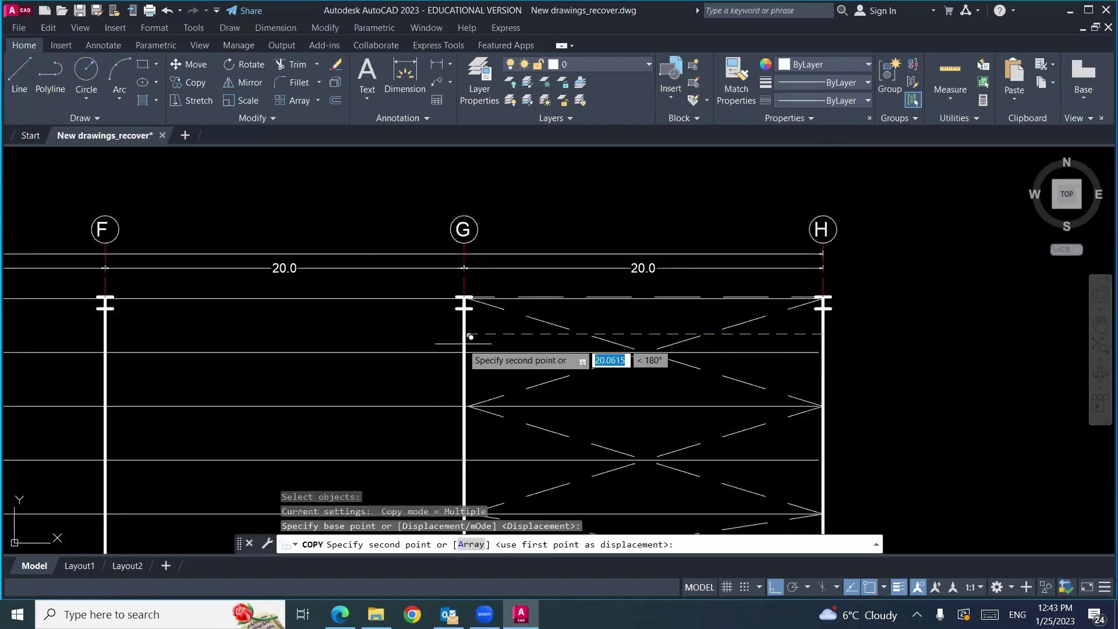
{"action": "left_click", "coordinate": [464, 334]}
{"action": "scroll", "coordinate": [583, 350], "scroll_direction": "down", "scroll_amount": 6}
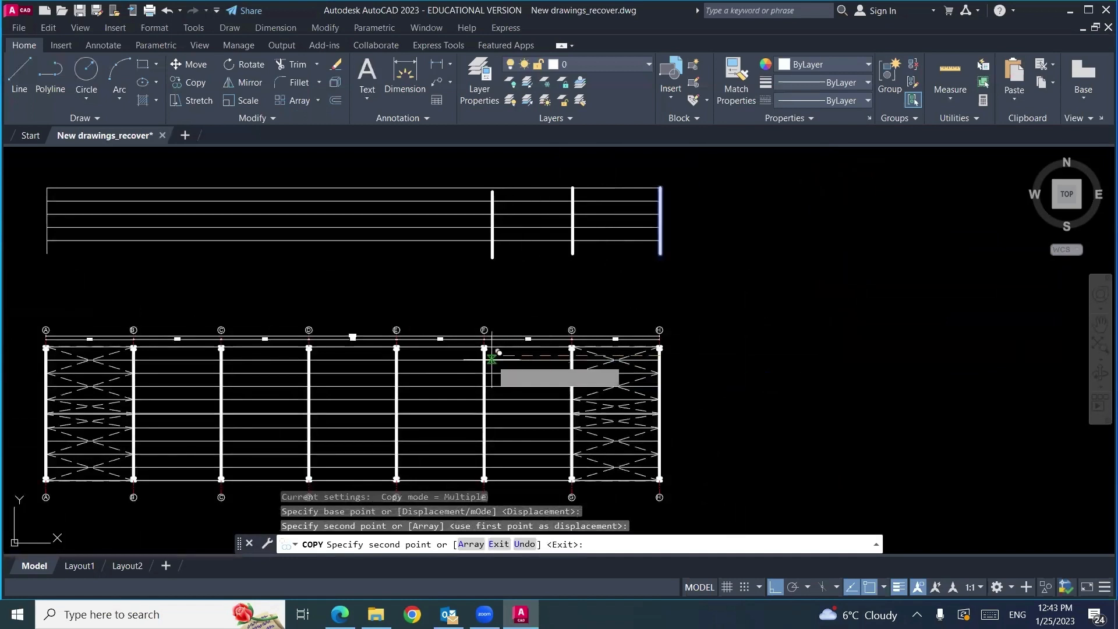
{"action": "left_click", "coordinate": [484, 348]}
{"action": "left_click", "coordinate": [397, 348]}
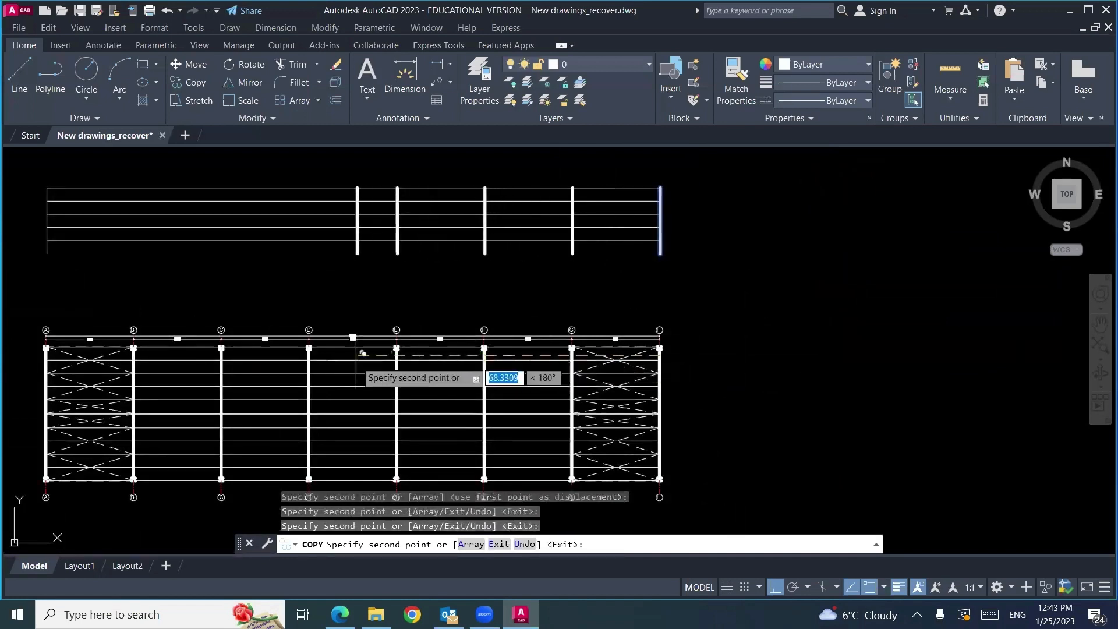
{"action": "left_click", "coordinate": [315, 355]}
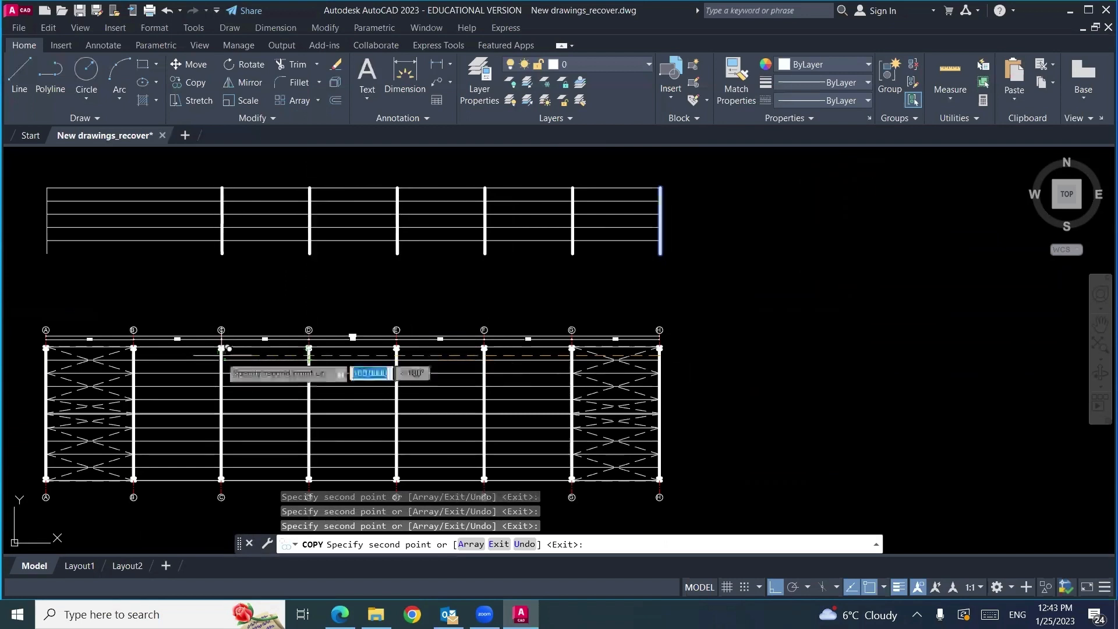
{"action": "left_click", "coordinate": [222, 348]}
{"action": "left_click", "coordinate": [46, 348]}
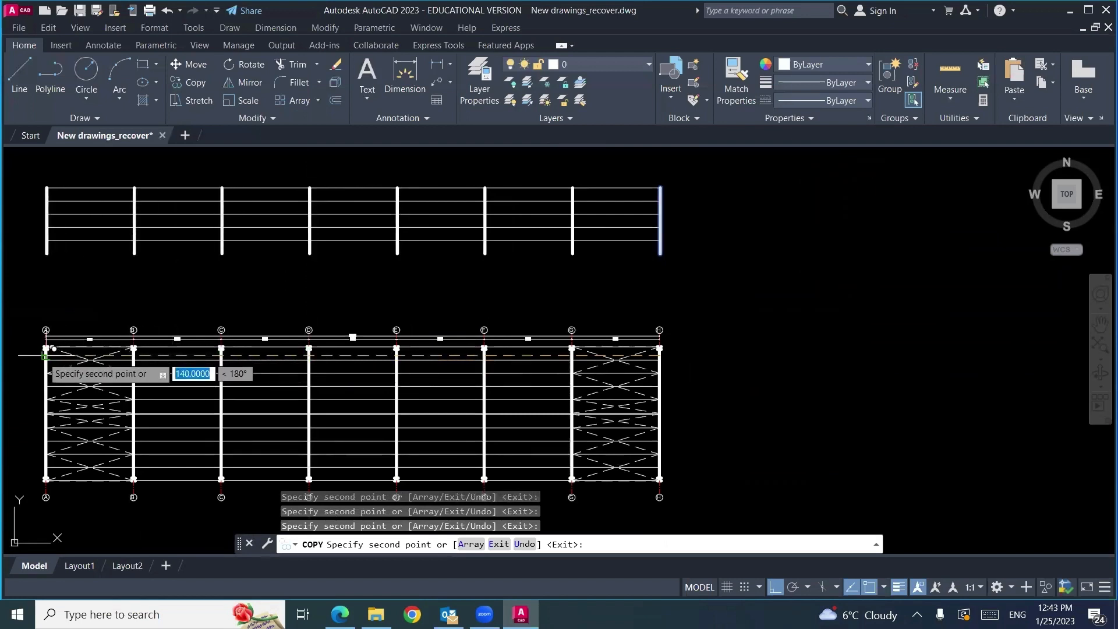
{"action": "key", "text": "Escape"}
Step: Draw a horizontal line along the third elevation line from the top, from the axis H column to the axis G column
{"action": "middle_click_drag", "start_coordinate": [559, 297], "coordinate": [653, 344]}
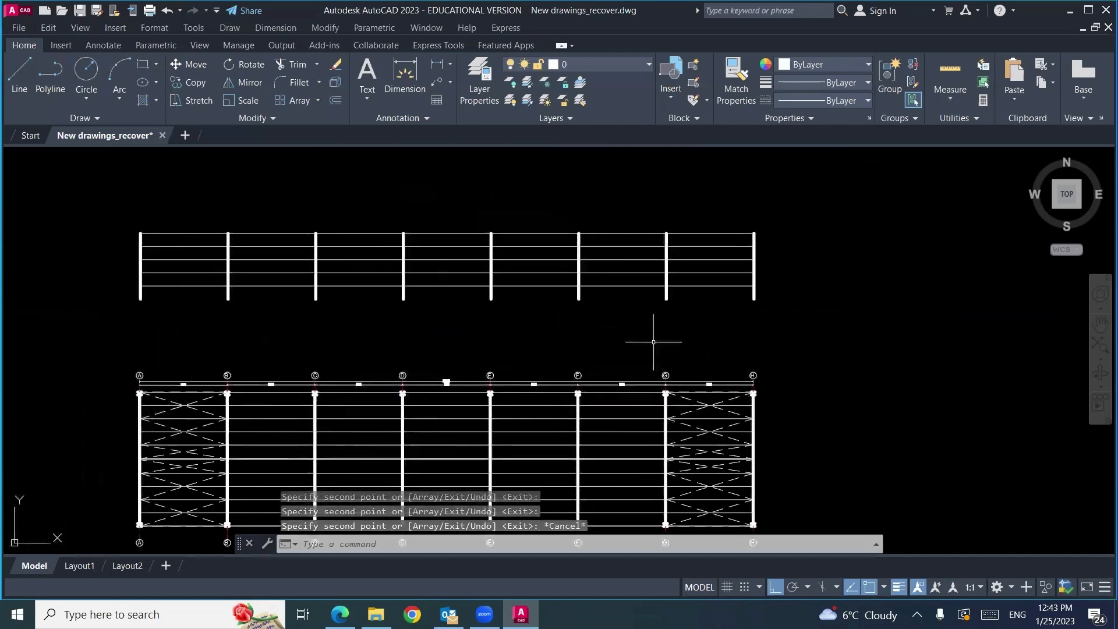
{"action": "type", "text": "l"}
{"action": "key", "text": "Return"}
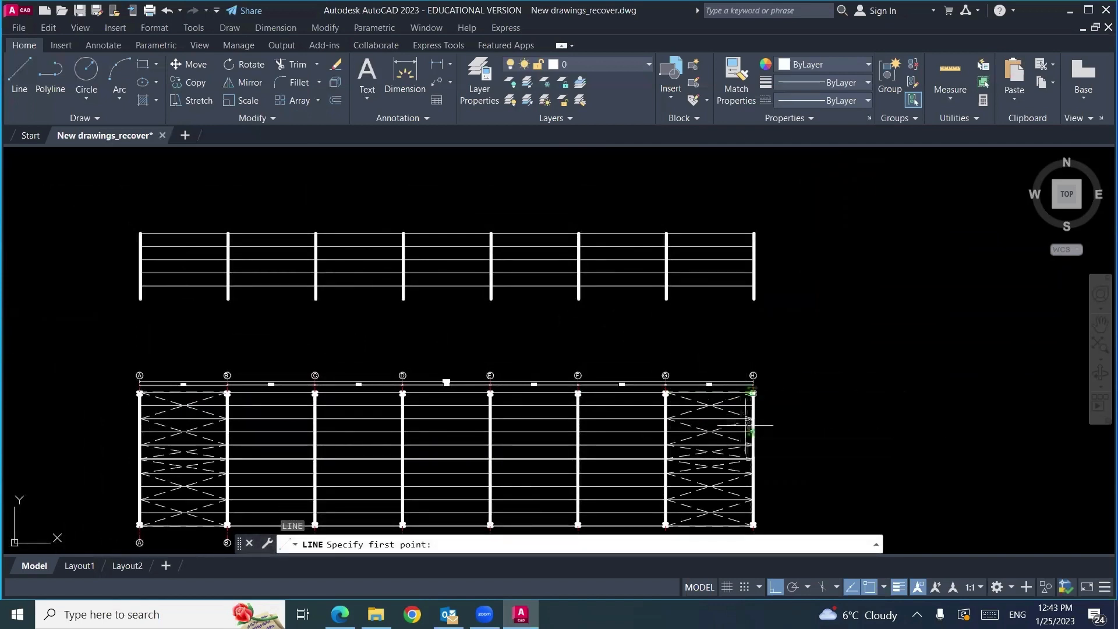
{"action": "scroll", "coordinate": [743, 262], "scroll_direction": "up", "scroll_amount": 4}
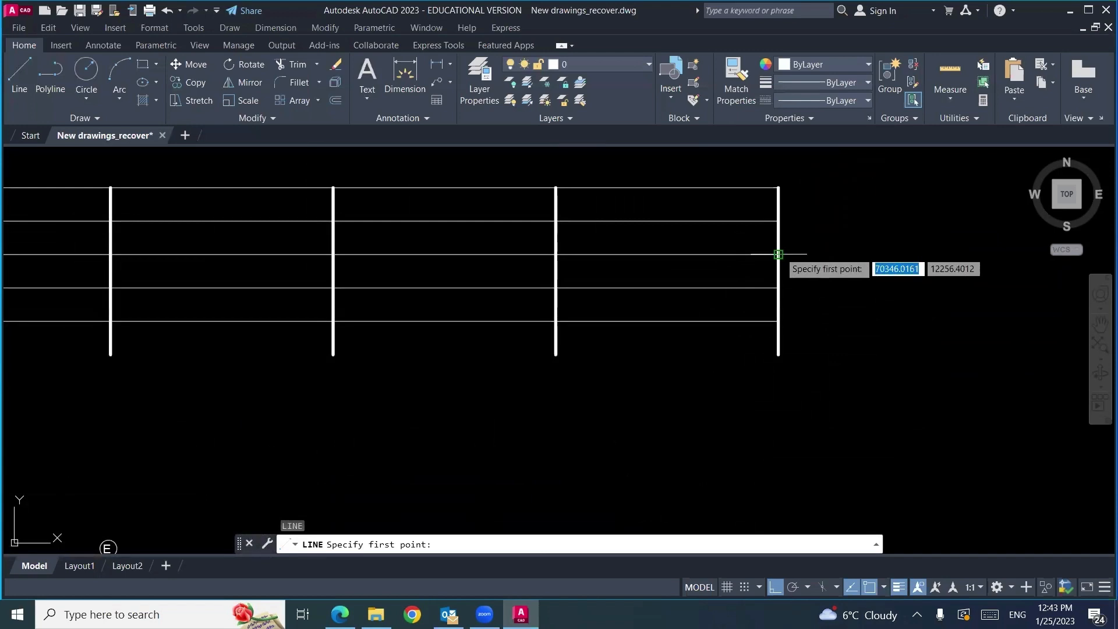
{"action": "left_click", "coordinate": [778, 254]}
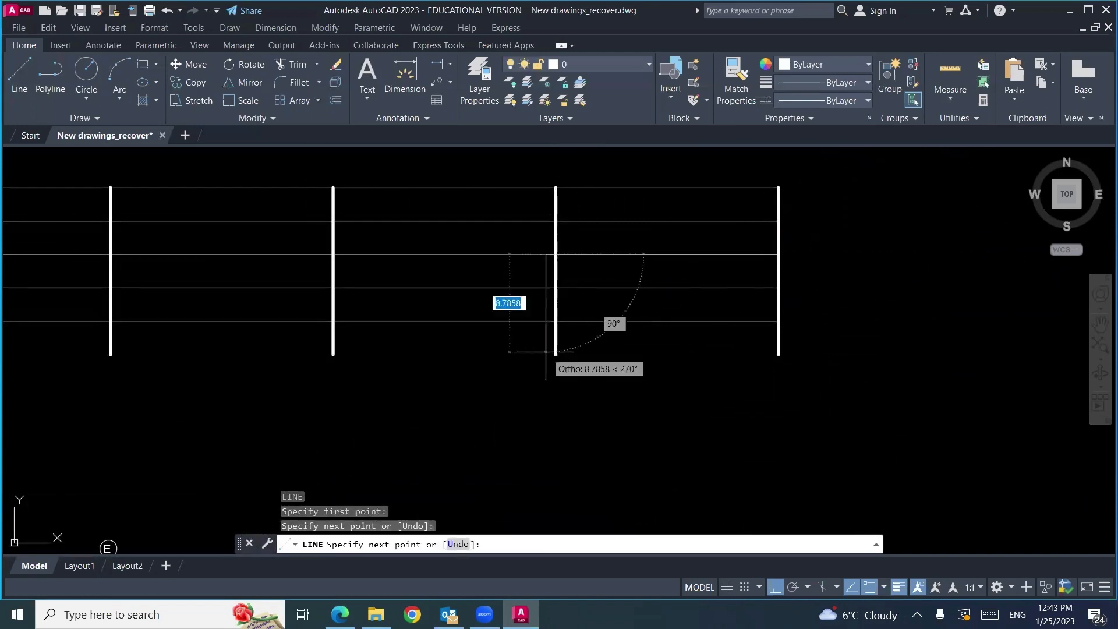
{"action": "key", "text": "Escape"}
Step: Draw two crossing diagonal braces in the lower part of bay G–H, between the column bases and the third horizontal line
{"action": "key", "text": "space"}
{"action": "left_click", "coordinate": [556, 354]}
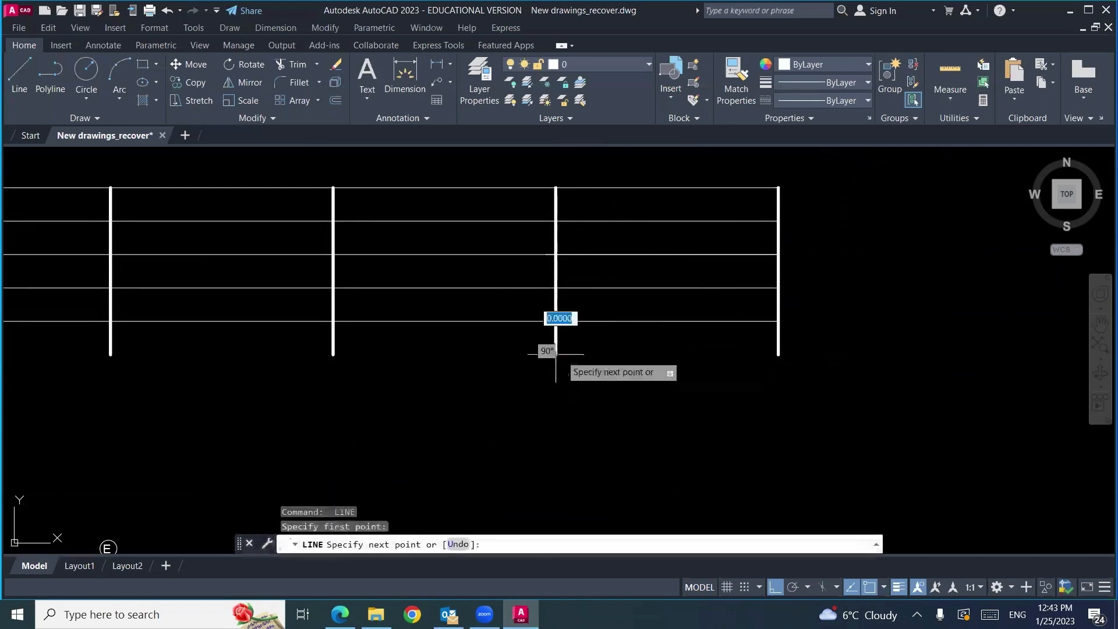
{"action": "left_click", "coordinate": [778, 254]}
{"action": "key", "text": "Escape"}
{"action": "key", "text": "space"}
{"action": "left_click", "coordinate": [556, 254]}
{"action": "left_click", "coordinate": [778, 354]}
{"action": "key", "text": "Escape"}
Step: Draw two crossing diagonal braces in the upper part of bay G–H, between the top line and the third horizontal line
{"action": "key", "text": "space"}
{"action": "left_click", "coordinate": [778, 255]}
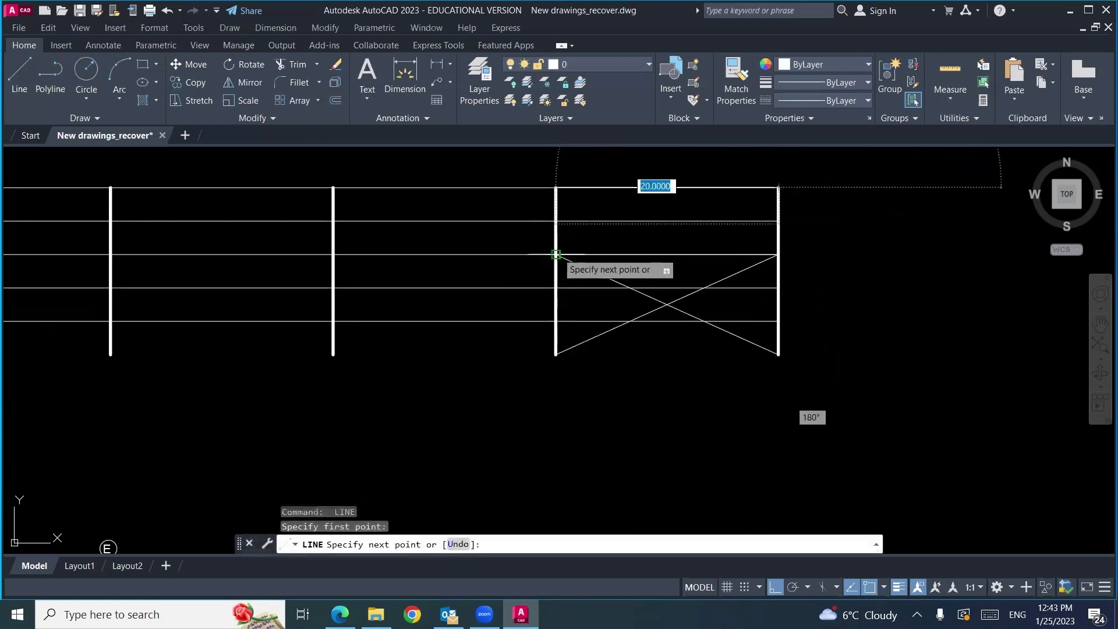
{"action": "left_click", "coordinate": [556, 255]}
{"action": "key", "text": "space"}
{"action": "key", "text": "space"}
{"action": "left_click", "coordinate": [556, 188]}
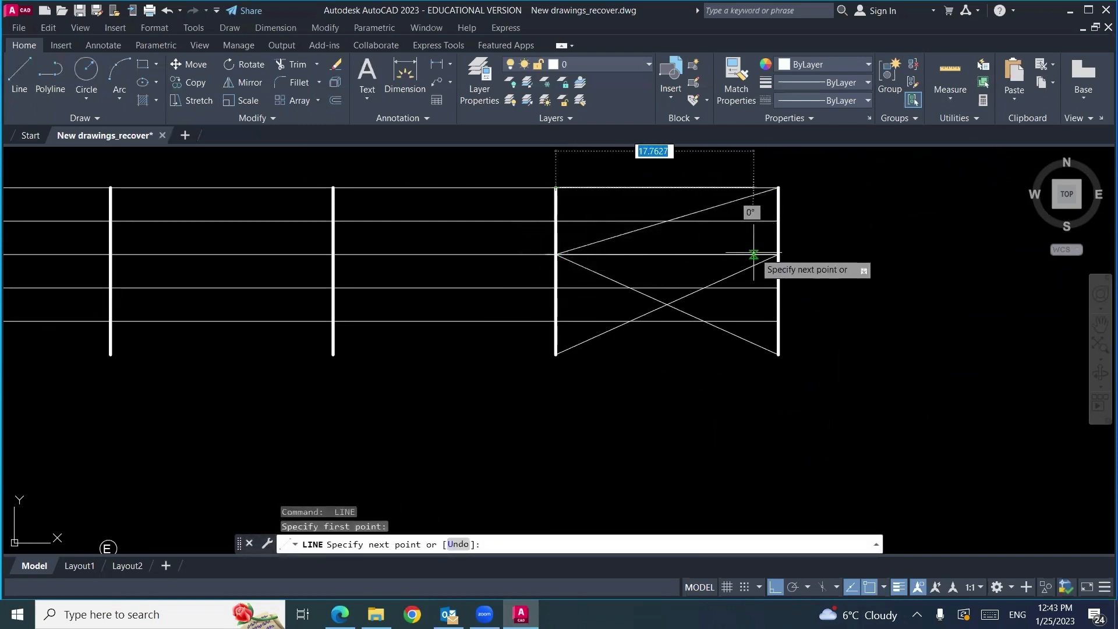
{"action": "left_click", "coordinate": [771, 255]}
{"action": "key", "text": "Escape"}
Step: Stretch the lower end of the upper descending brace to meet the axis H column at the third horizontal line
{"action": "left_click", "coordinate": [754, 248]}
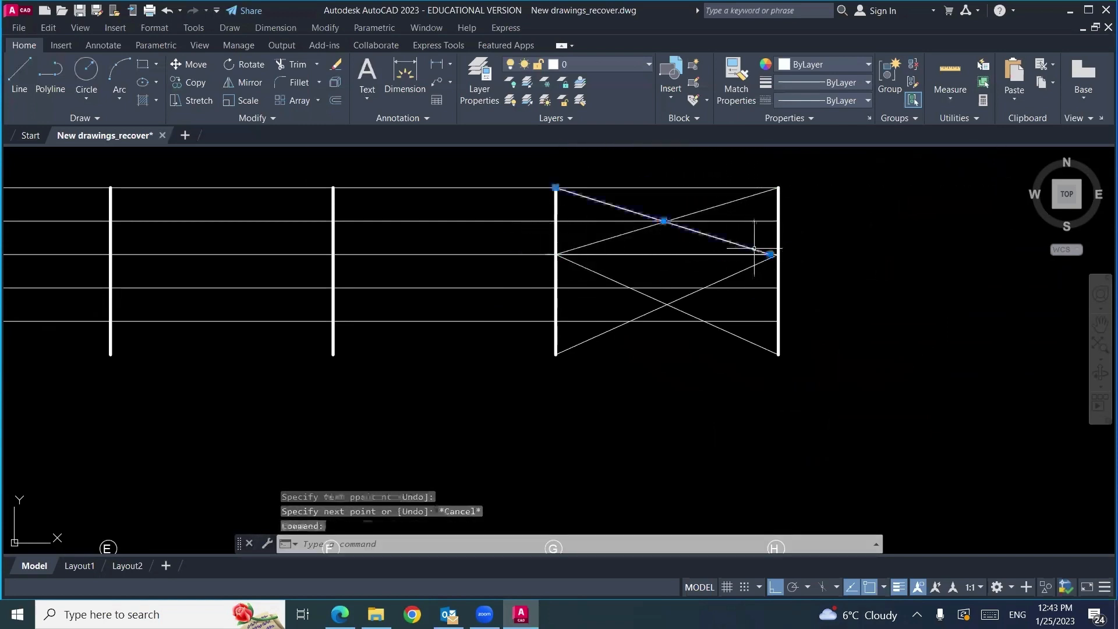
{"action": "left_click", "coordinate": [770, 254]}
{"action": "key", "text": "Escape"}
Step: Copy the four diagonal braces of the elevation's bay G–H to bay A–B, using the column base as the reference point
{"action": "scroll", "coordinate": [850, 367], "scroll_direction": "down", "scroll_amount": 4}
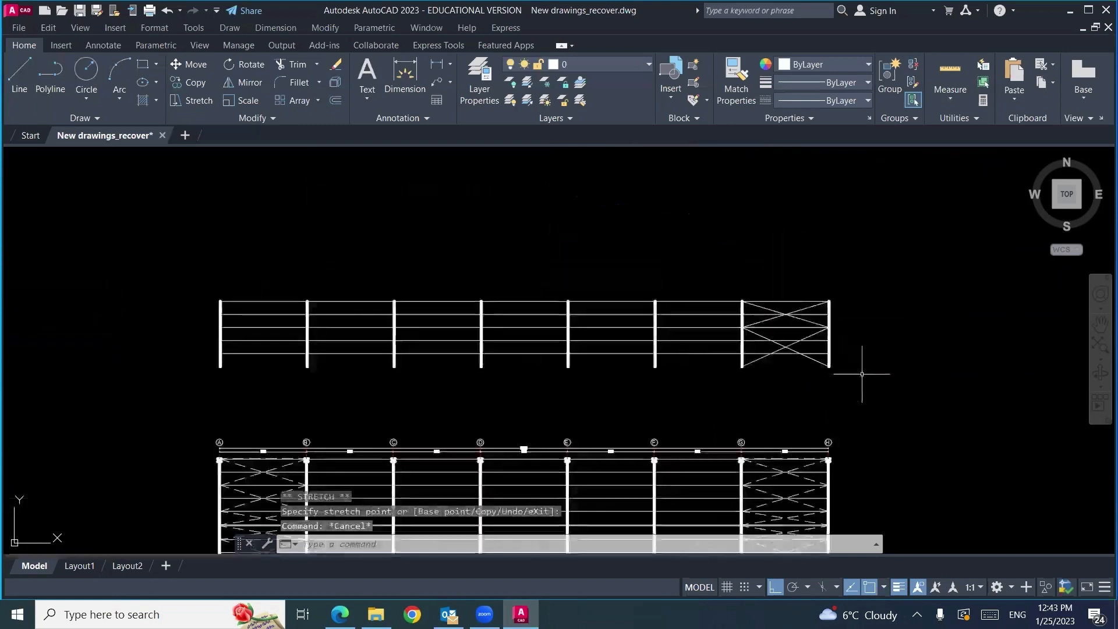
{"action": "left_click", "coordinate": [811, 357]}
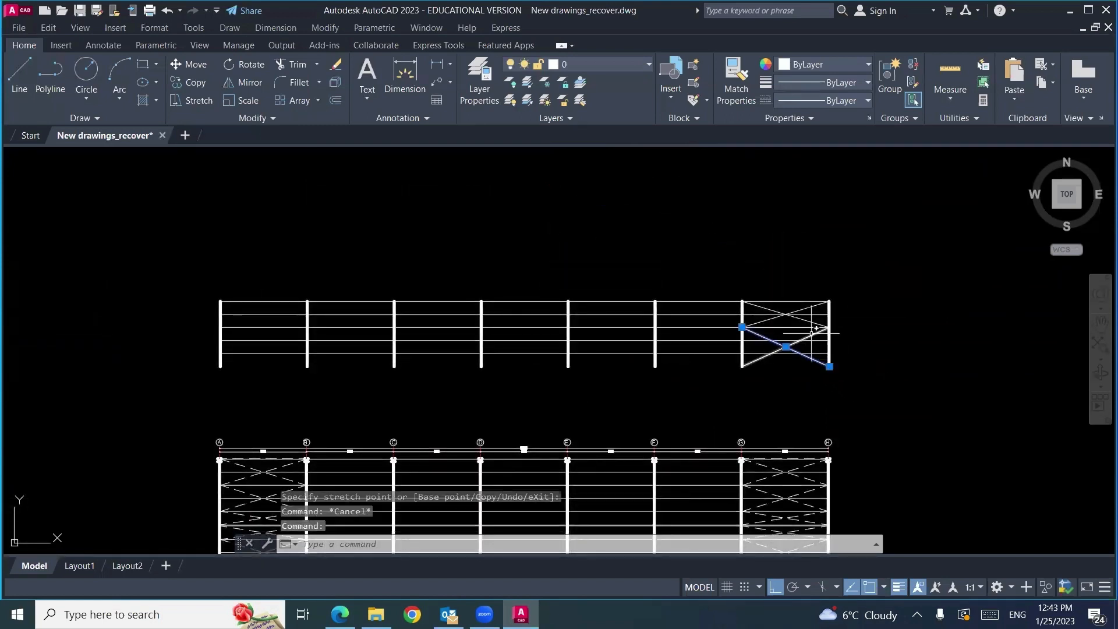
{"action": "left_click", "coordinate": [816, 329]}
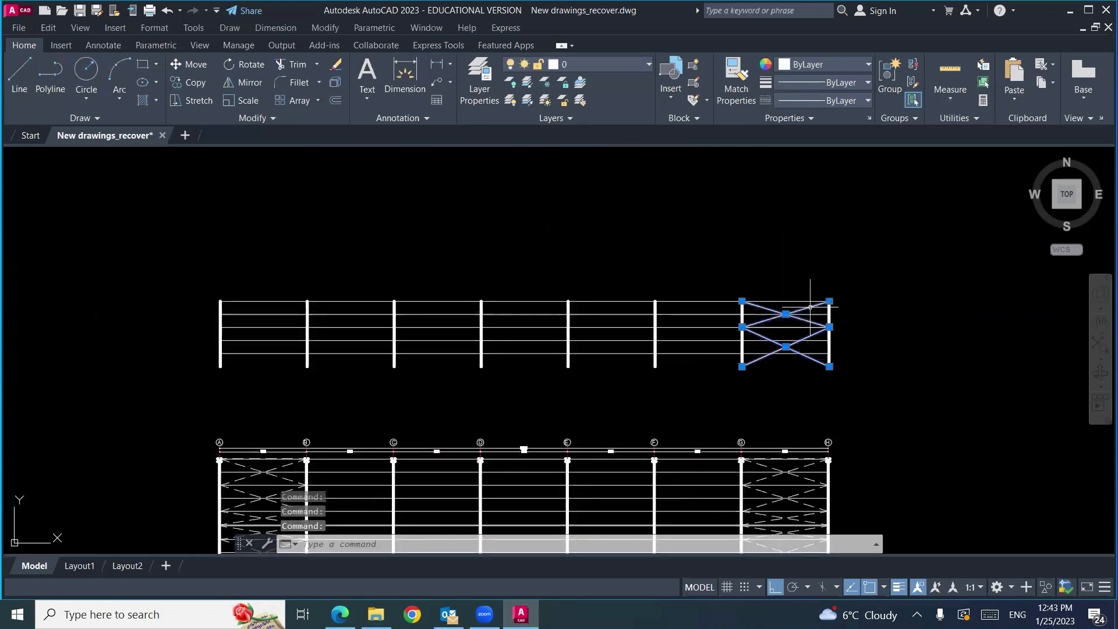
{"action": "type", "text": "o"}
{"action": "key", "text": "Return"}
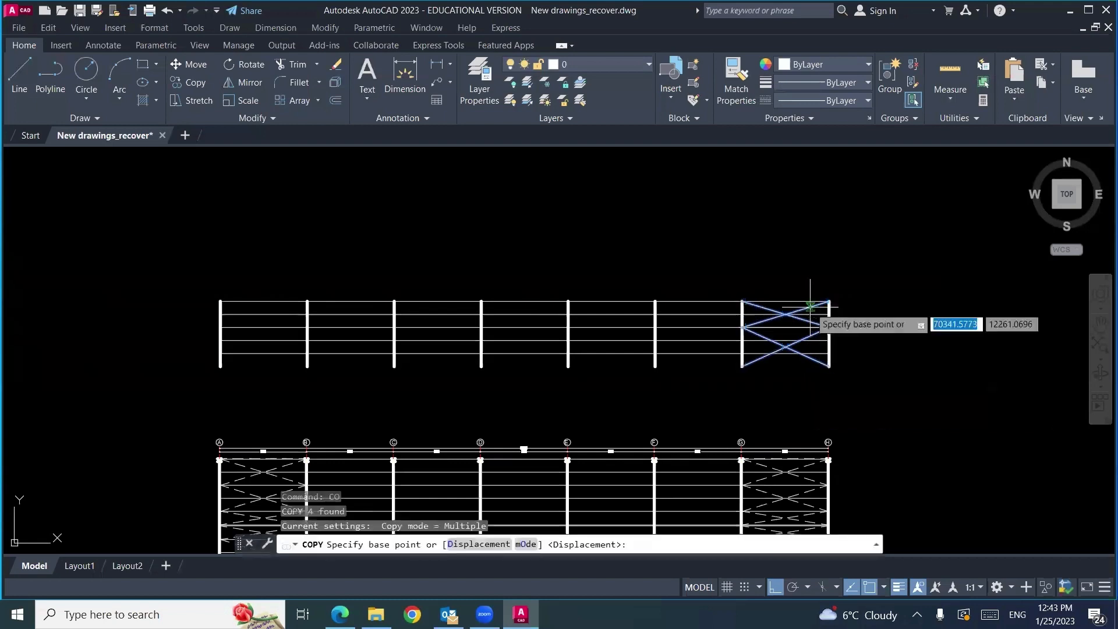
{"action": "left_click", "coordinate": [829, 366]}
{"action": "left_click", "coordinate": [307, 366]}
{"action": "key", "text": "Return"}
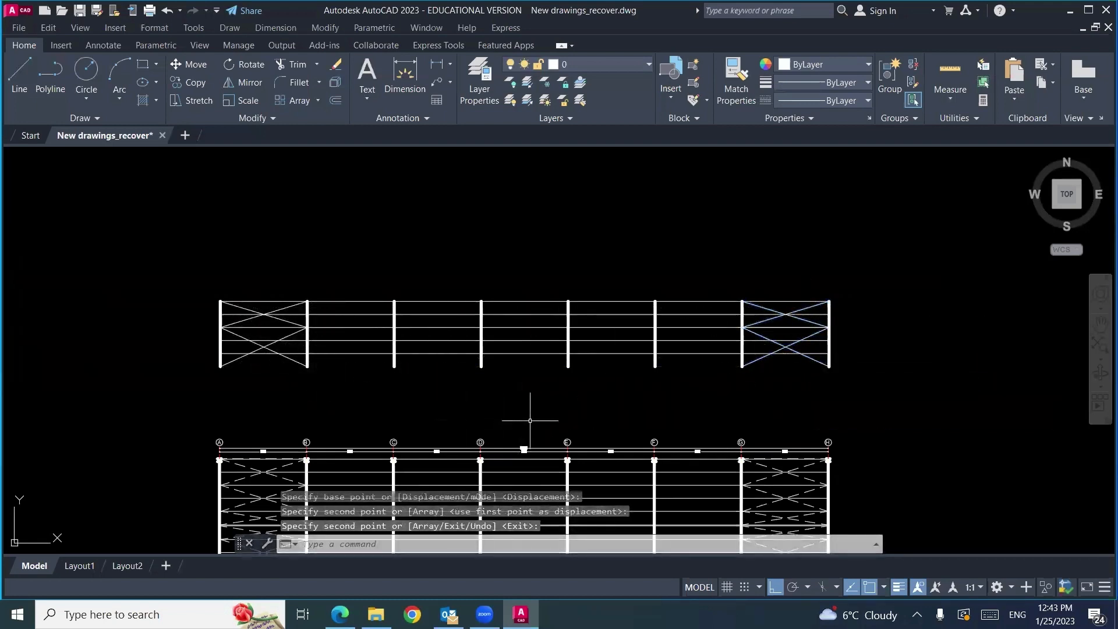
Step: Draw a horizontal line about 20 units long just above the elevation's top line, spanning from the axis G column to the axis H column
{"action": "scroll", "coordinate": [728, 362], "scroll_direction": "up", "scroll_amount": 6}
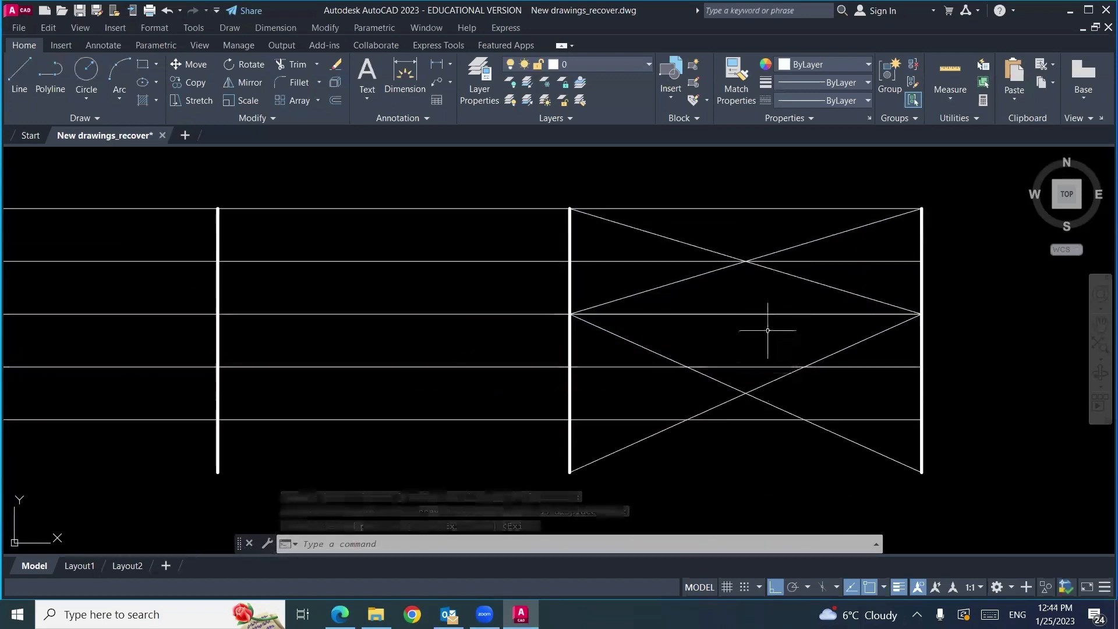
{"action": "middle_click_drag", "start_coordinate": [755, 338], "coordinate": [750, 372]}
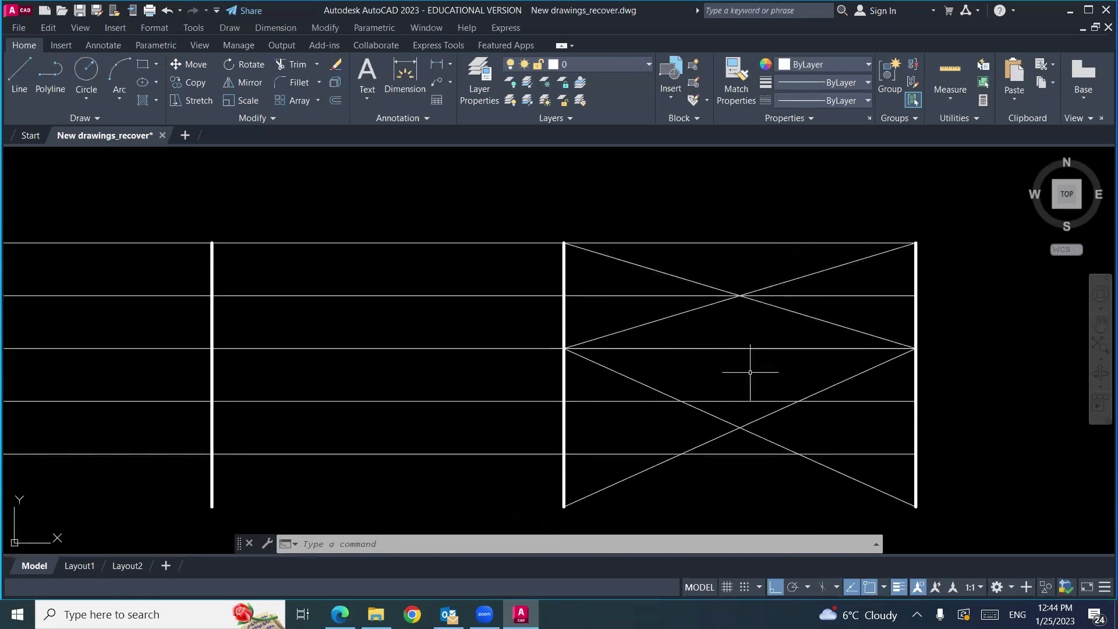
{"action": "type", "text": "l"}
{"action": "key", "text": "Return"}
{"action": "scroll", "coordinate": [568, 233], "scroll_direction": "up", "scroll_amount": 4}
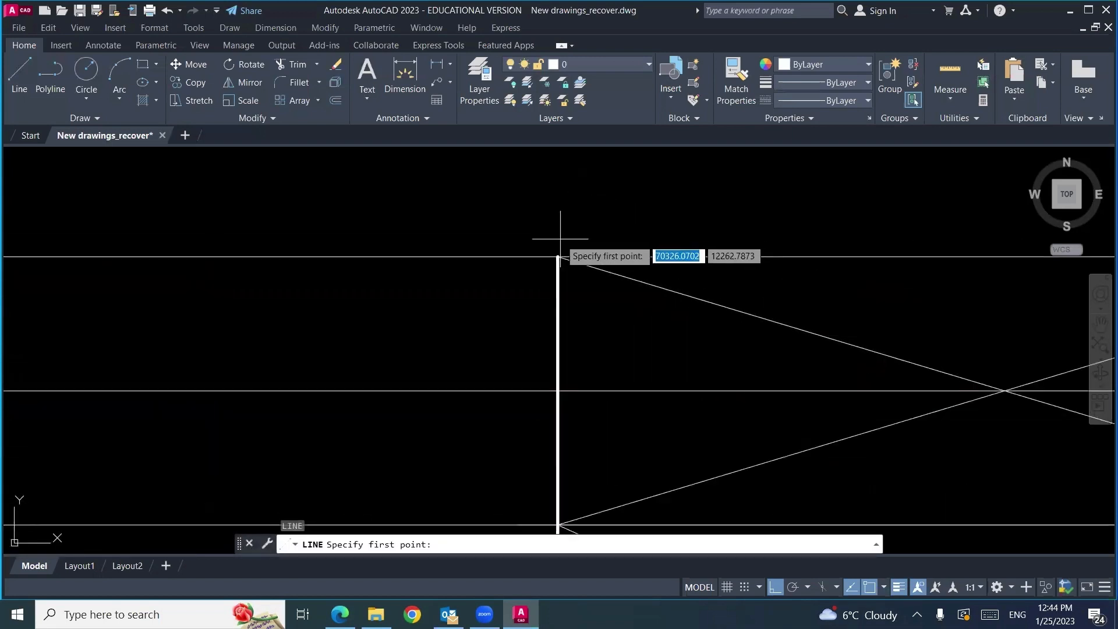
{"action": "left_click", "coordinate": [558, 239]}
{"action": "scroll", "coordinate": [558, 239], "scroll_direction": "down", "scroll_amount": 4}
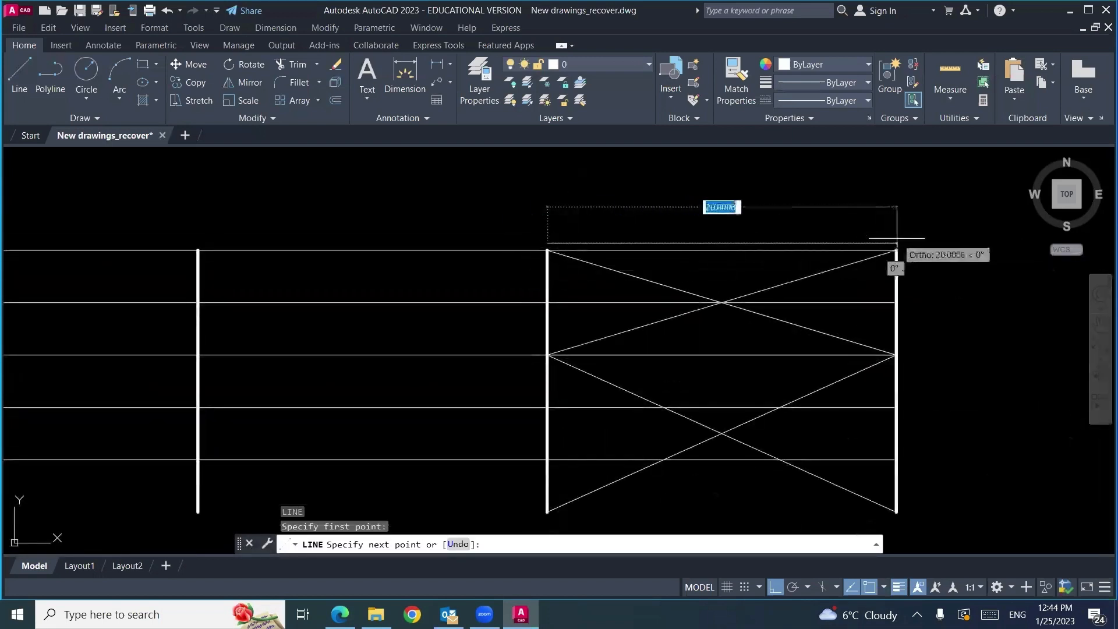
{"action": "left_click", "coordinate": [896, 243]}
{"action": "key", "text": "Escape"}
Step: Assign a dashed linetype to the new line above bay G–H of the elevation
{"action": "left_click", "coordinate": [856, 243]}
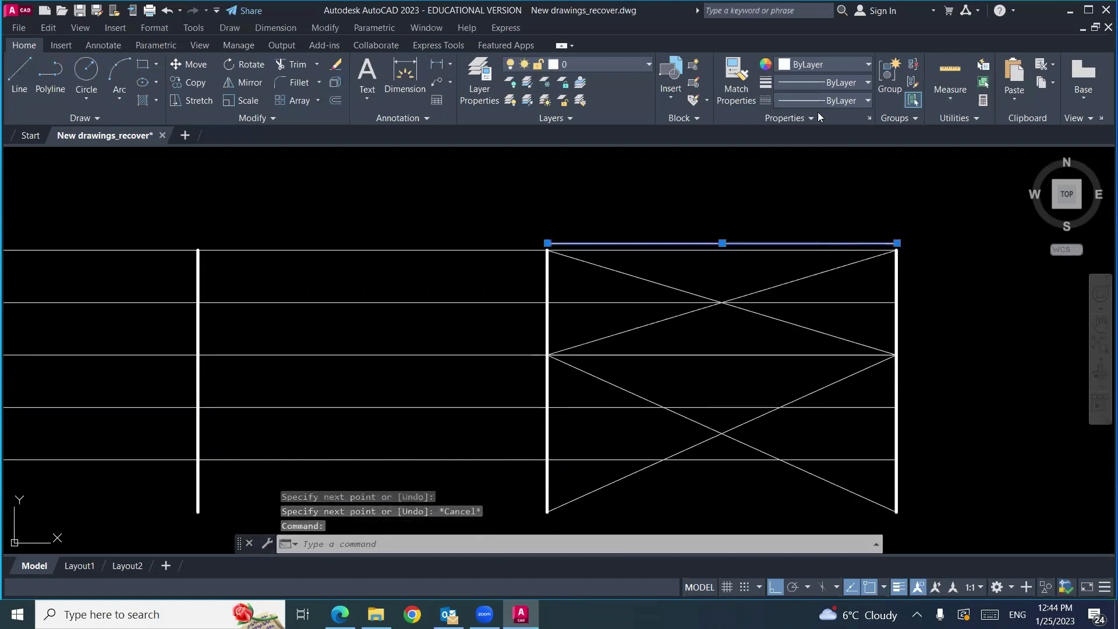
{"action": "left_click", "coordinate": [821, 101]}
{"action": "left_click", "coordinate": [837, 180]}
{"action": "key", "text": "Escape"}
{"action": "scroll", "coordinate": [740, 205], "scroll_direction": "down", "scroll_amount": 2}
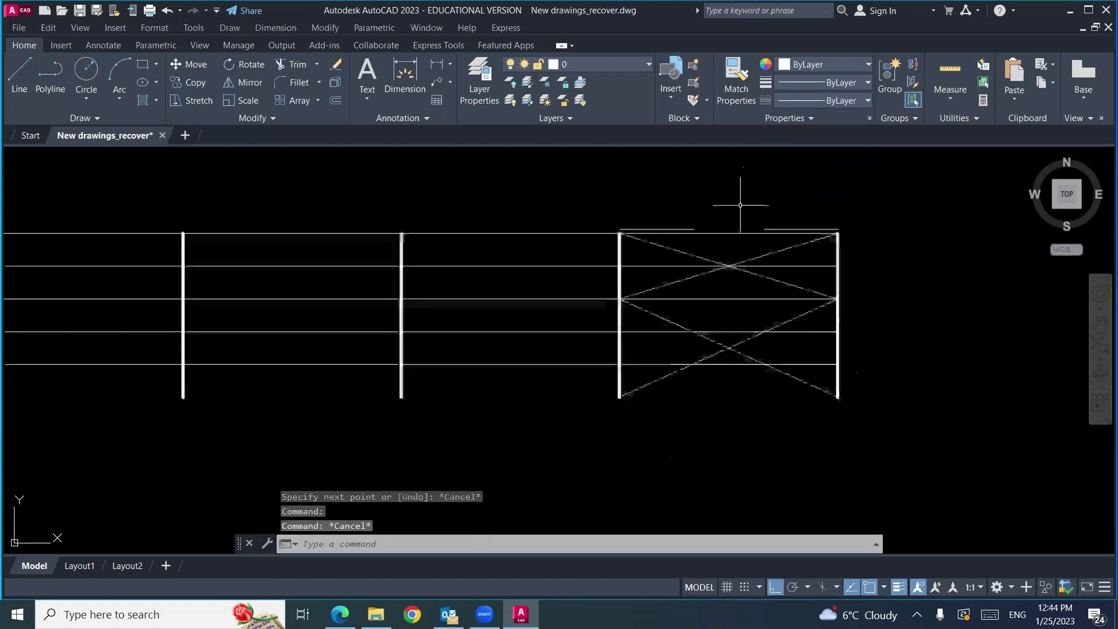
Step: Match the properties of a dashed brace in the plan's bay G–H onto the new line above the elevation's bay G–H
{"action": "left_click", "coordinate": [753, 485]}
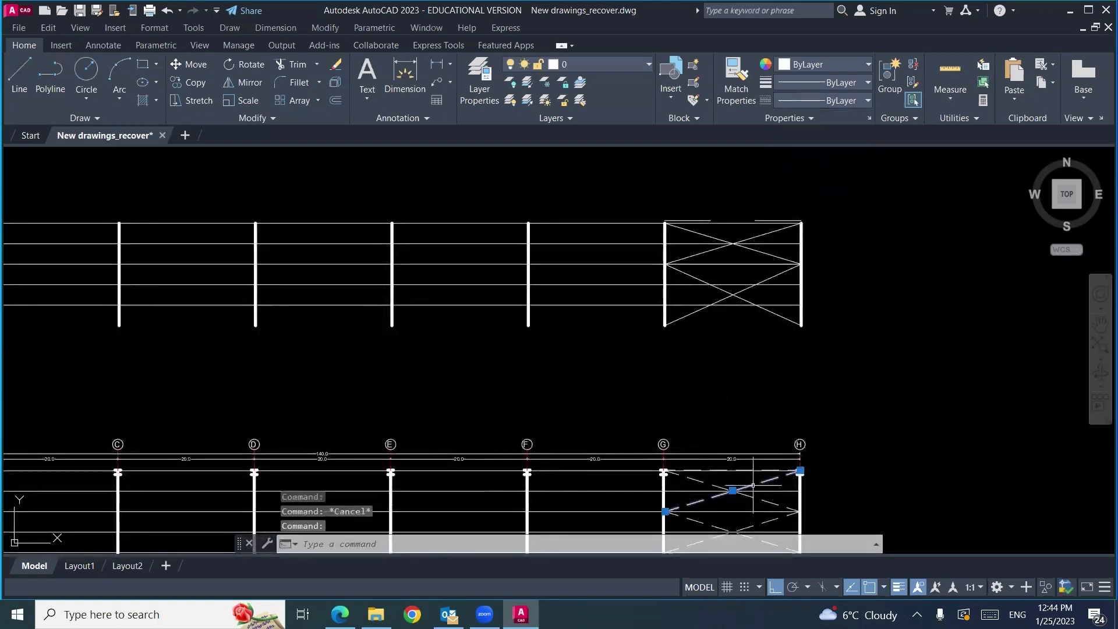
{"action": "type", "text": "ma"}
{"action": "key", "text": "Return"}
{"action": "scroll", "coordinate": [779, 201], "scroll_direction": "up", "scroll_amount": 4}
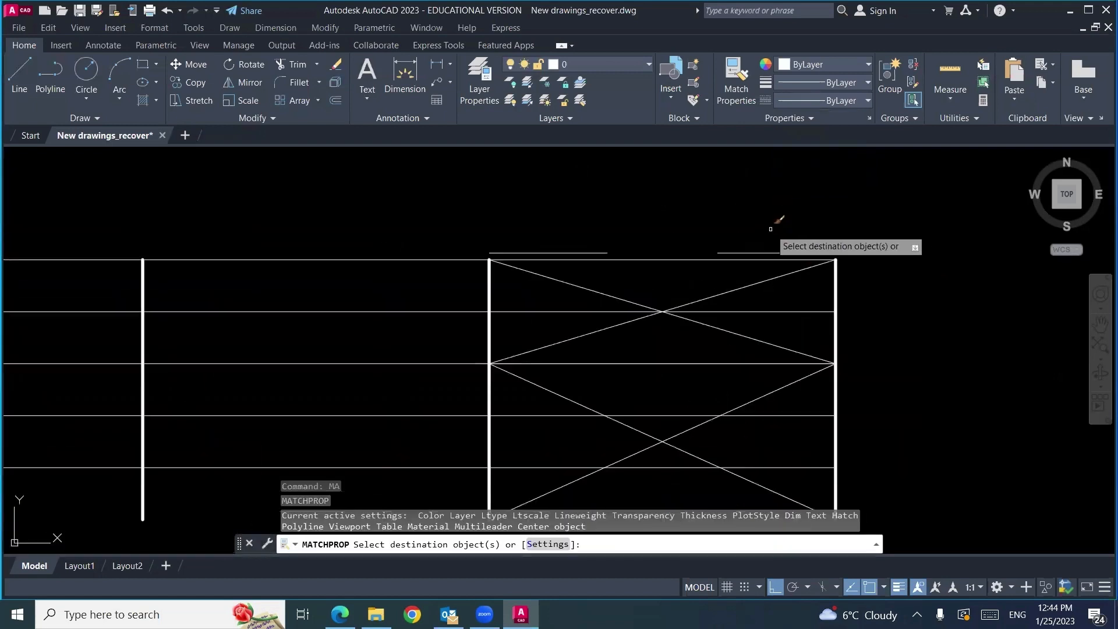
{"action": "key", "text": "Escape"}
{"action": "scroll", "coordinate": [842, 223], "scroll_direction": "down", "scroll_amount": 4}
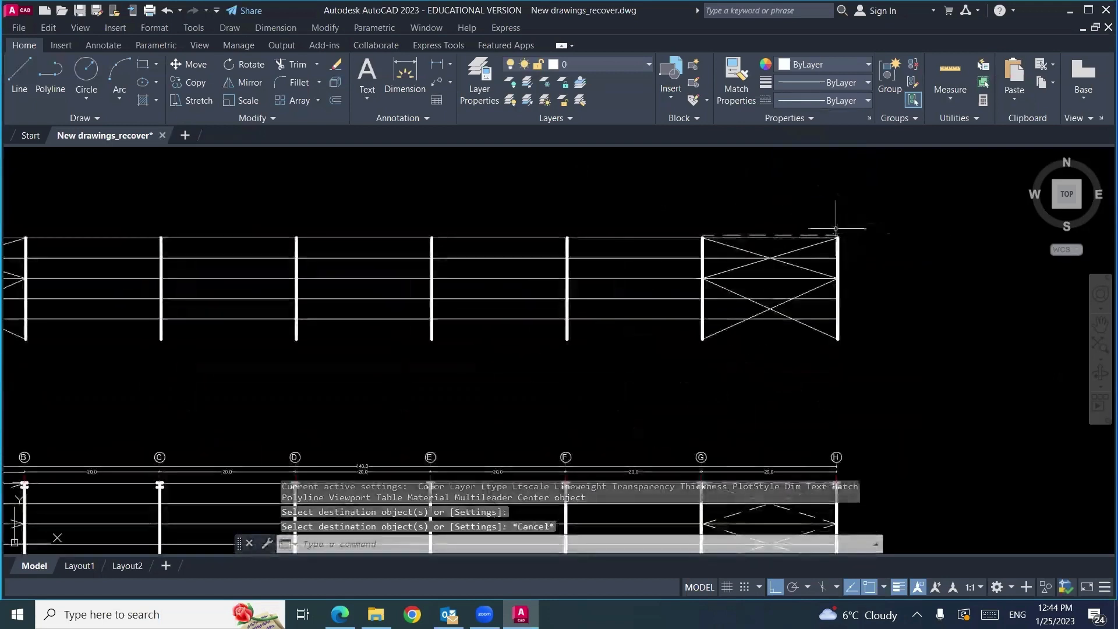
{"action": "scroll", "coordinate": [815, 232], "scroll_direction": "up", "scroll_amount": 4}
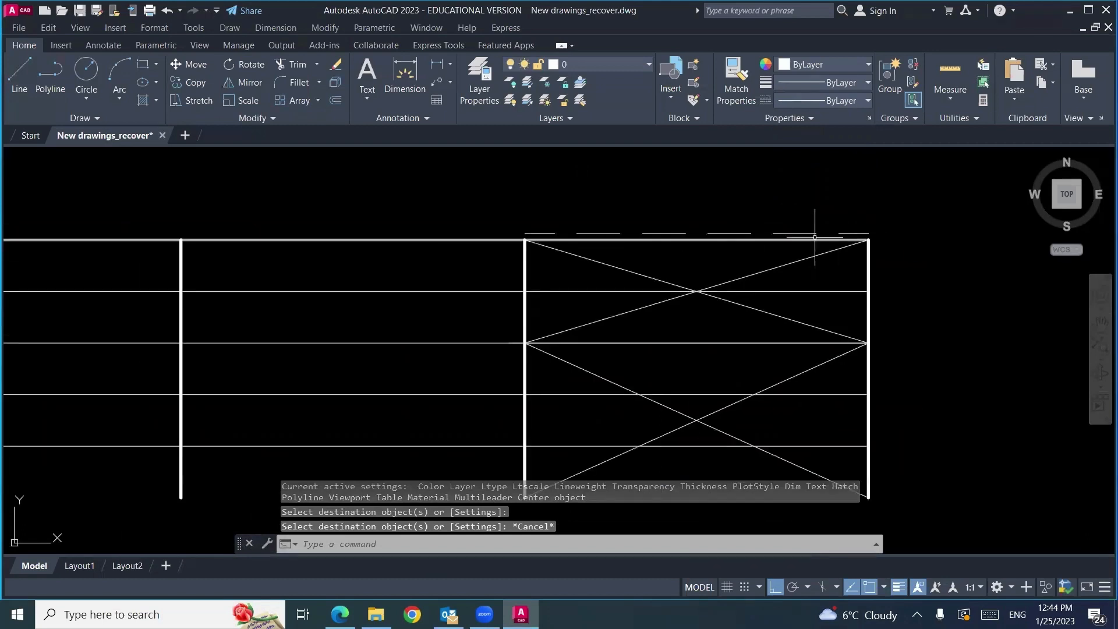
{"action": "scroll", "coordinate": [815, 237], "scroll_direction": "down", "scroll_amount": 4}
Step: Examine the linetypes of the top line and braces in the elevation's bay G–H and of the corresponding dashed braces in the plan
{"action": "left_click", "coordinate": [800, 234]}
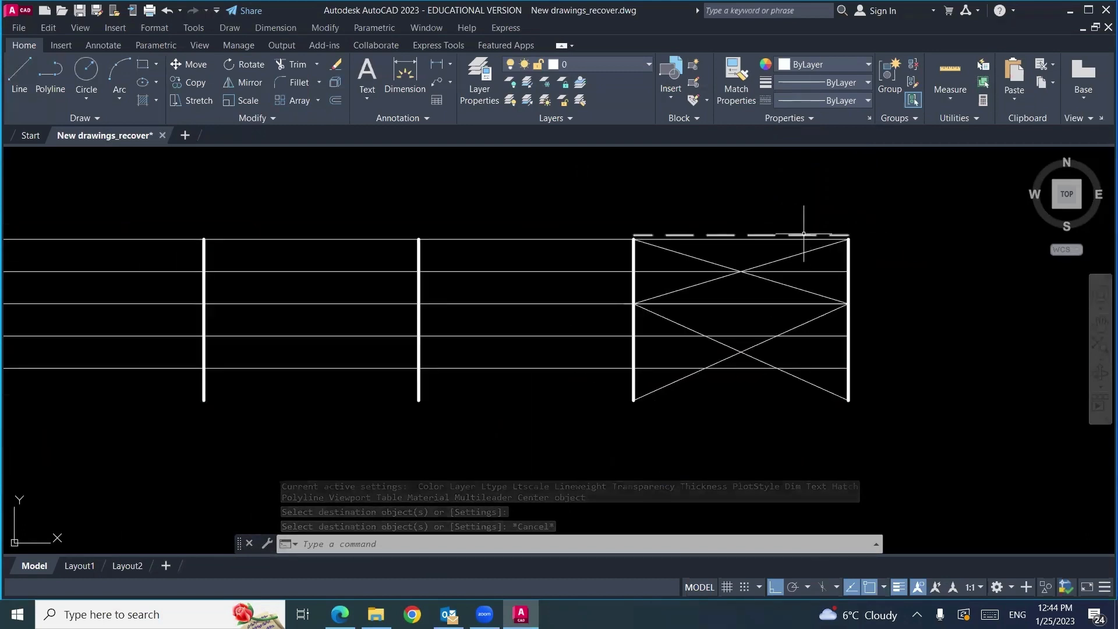
{"action": "mouse_move", "coordinate": [799, 233]}
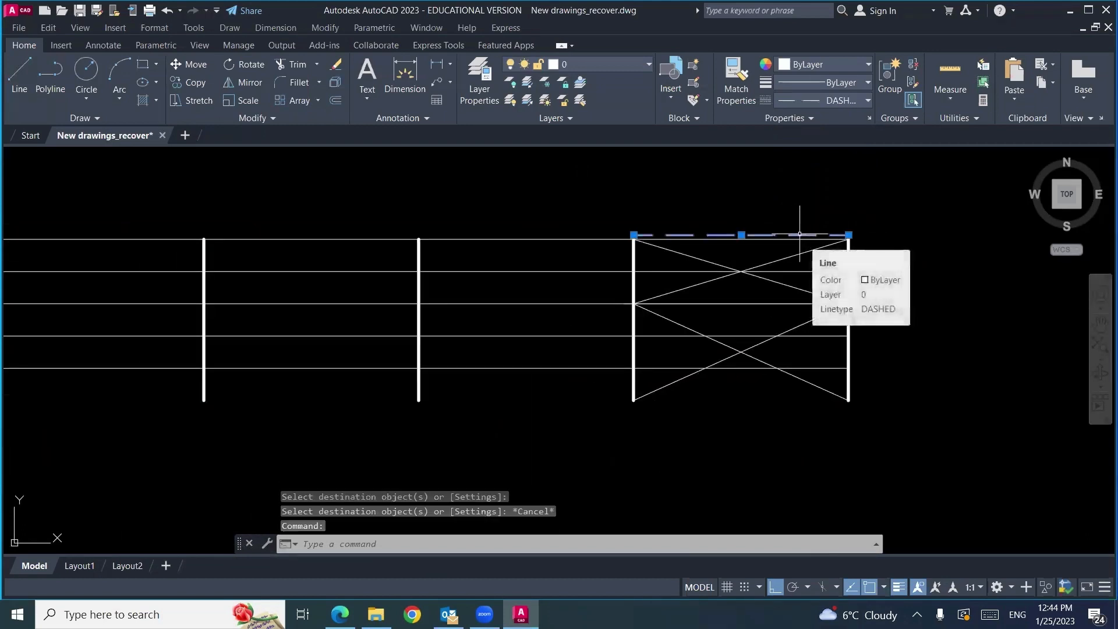
{"action": "key", "text": "Escape"}
{"action": "left_click", "coordinate": [780, 259]}
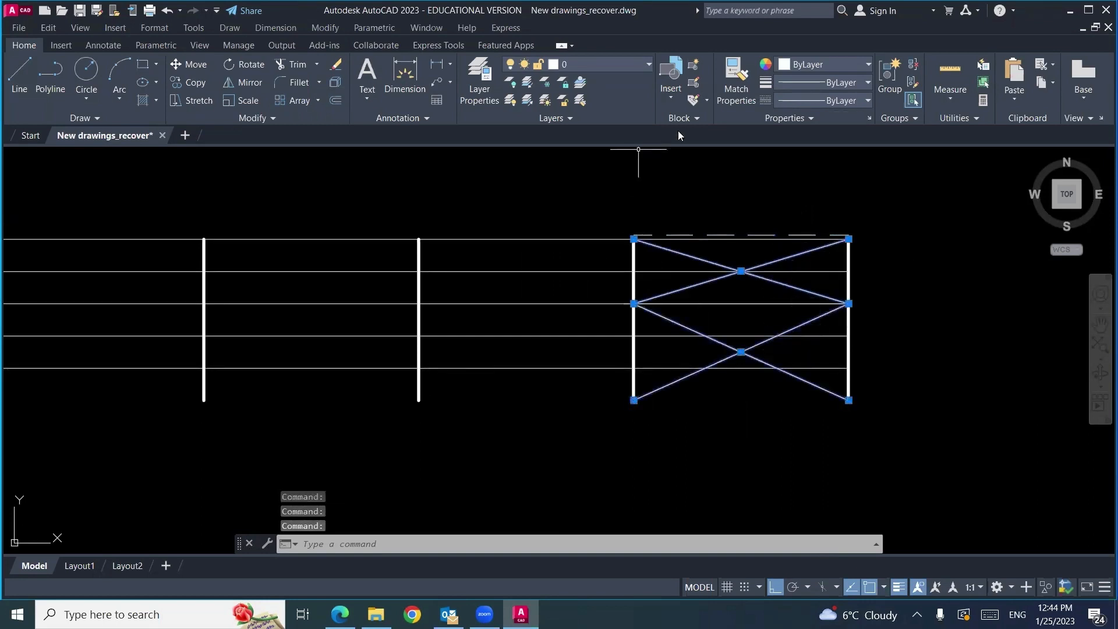
{"action": "key", "text": "Escape"}
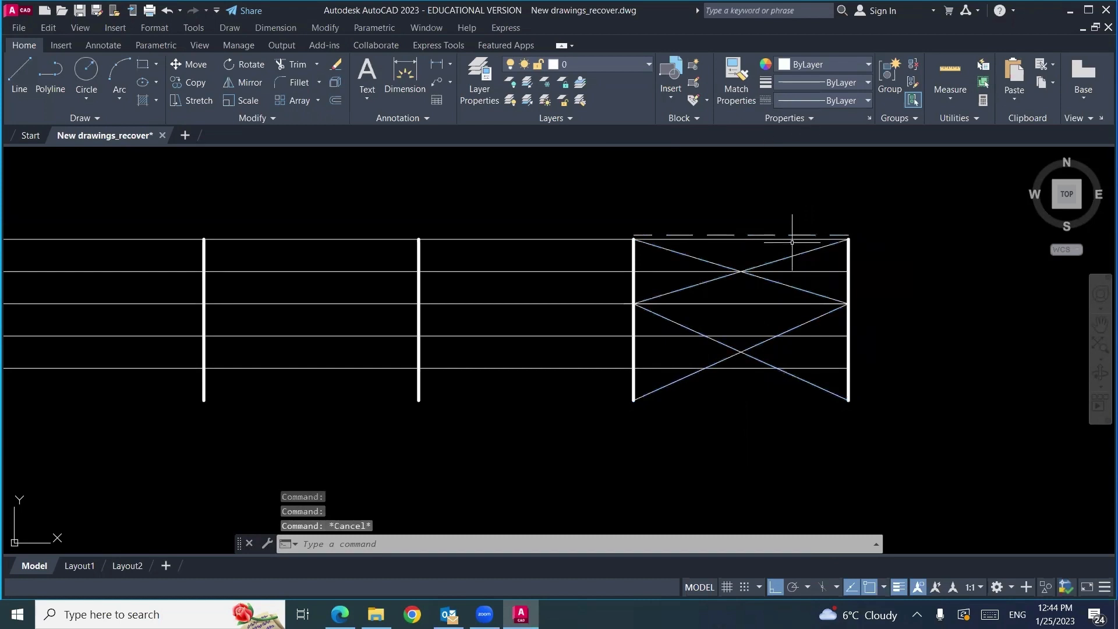
{"action": "scroll", "coordinate": [784, 211], "scroll_direction": "down", "scroll_amount": 4}
{"action": "scroll", "coordinate": [788, 401], "scroll_direction": "up", "scroll_amount": 6}
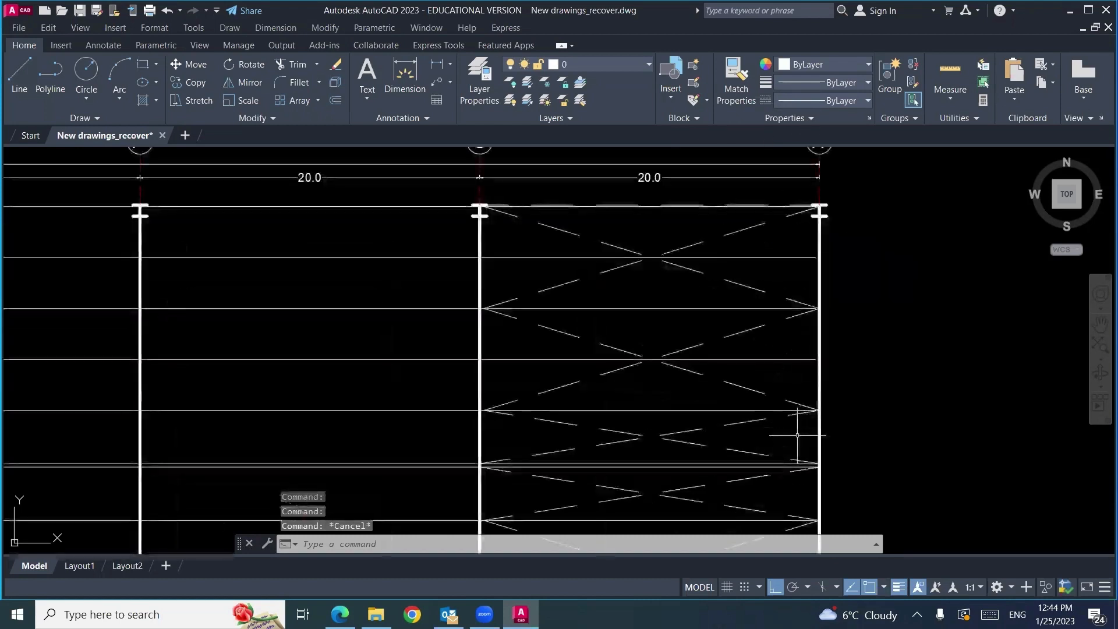
{"action": "left_click", "coordinate": [697, 246]}
{"action": "left_click", "coordinate": [701, 271]}
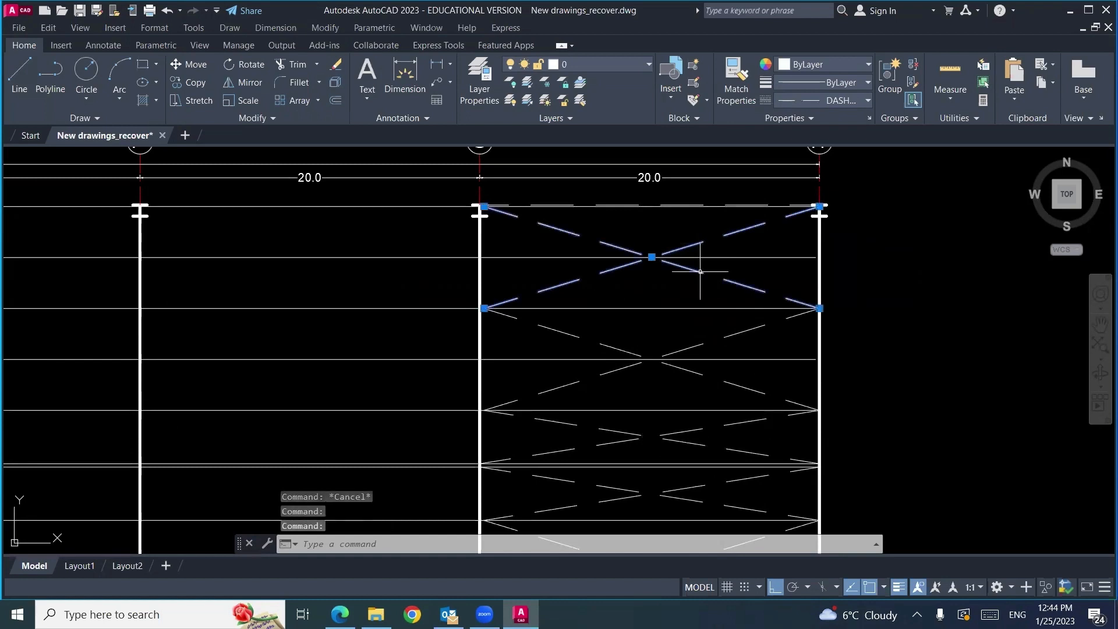
{"action": "key", "text": "Escape"}
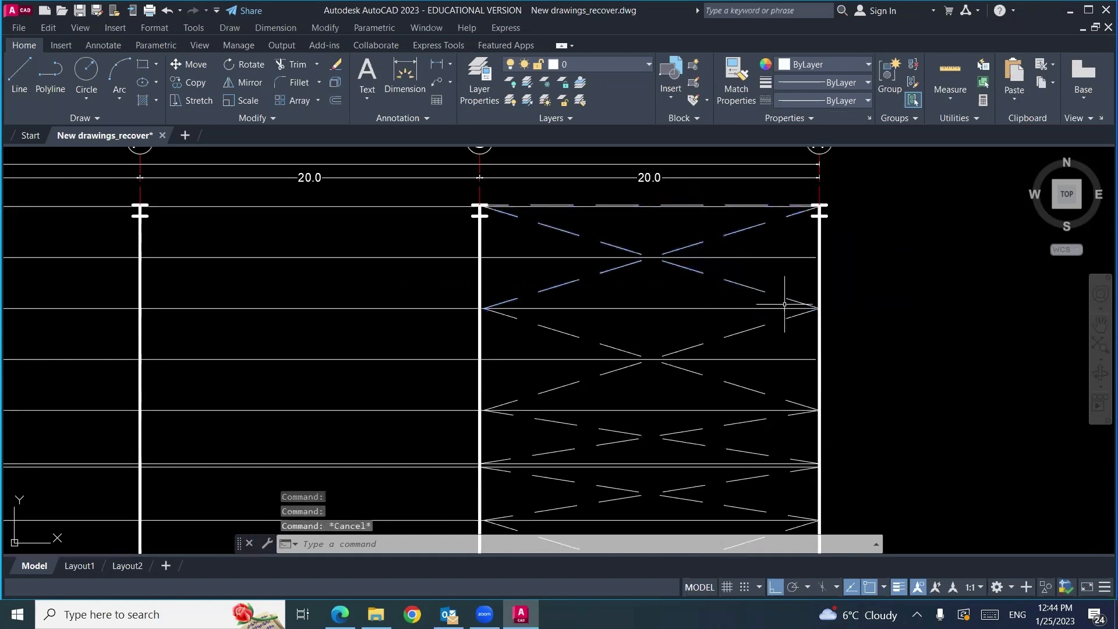
{"action": "scroll", "coordinate": [786, 308], "scroll_direction": "down", "scroll_amount": 6}
Step: Draw a short horizontal line outward from the base of the axis H column in the elevation
{"action": "scroll", "coordinate": [661, 217], "scroll_direction": "up", "scroll_amount": 6}
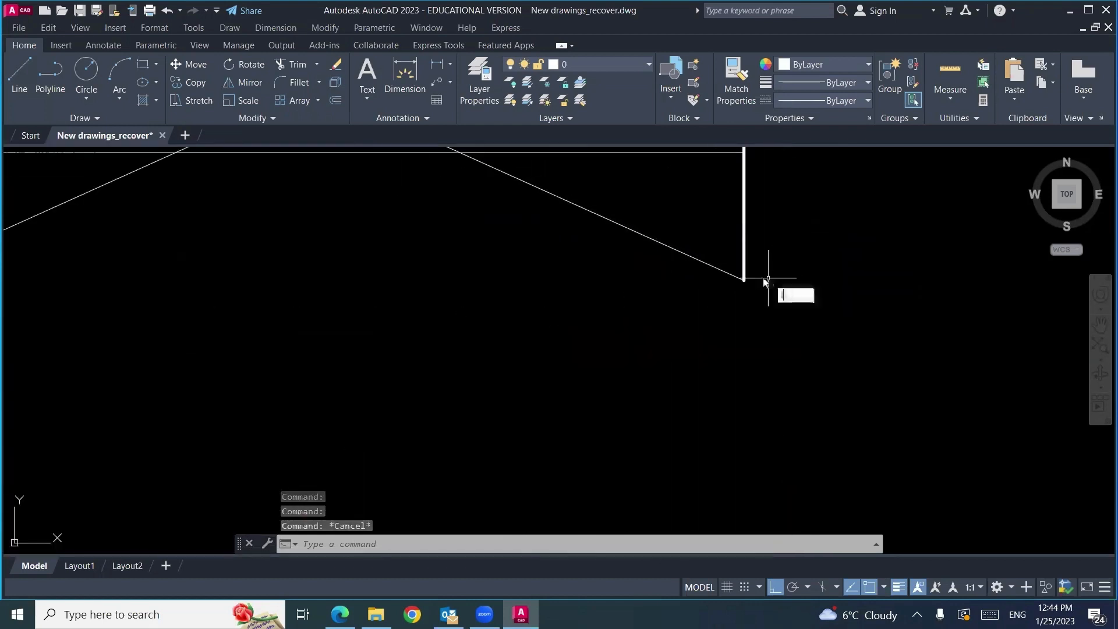
{"action": "key", "text": "Return"}
{"action": "left_click", "coordinate": [745, 280]}
{"action": "left_click", "coordinate": [773, 280]}
{"action": "key", "text": "Return"}
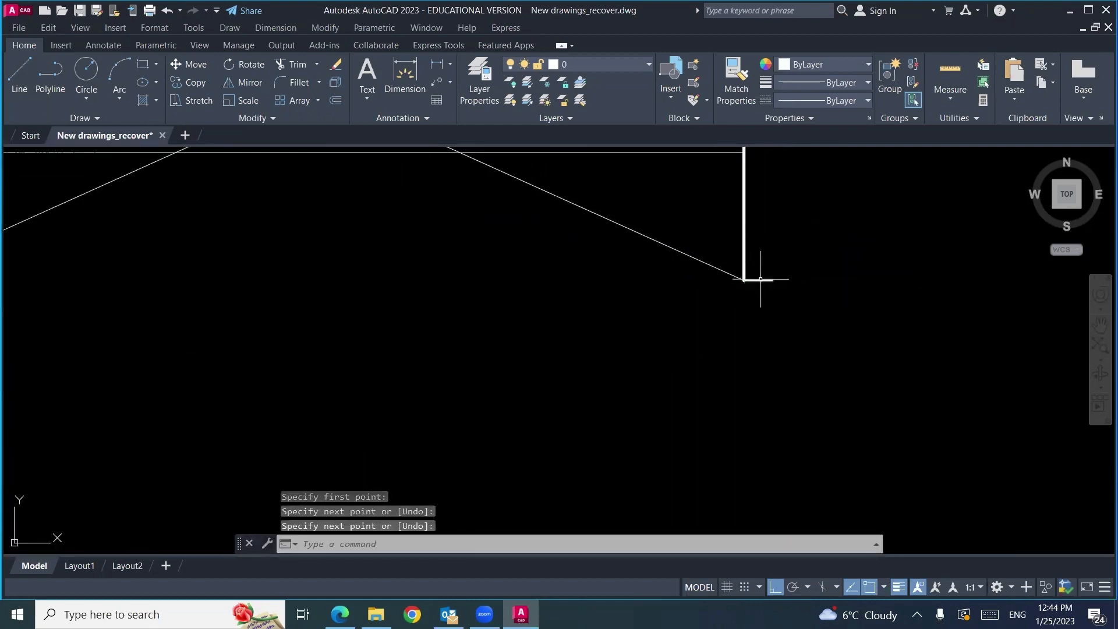
Step: Stretch the inner end of the short base line past the axis H column so the line extends about equally on both sides
{"action": "left_click", "coordinate": [759, 280]}
{"action": "left_click", "coordinate": [744, 280]}
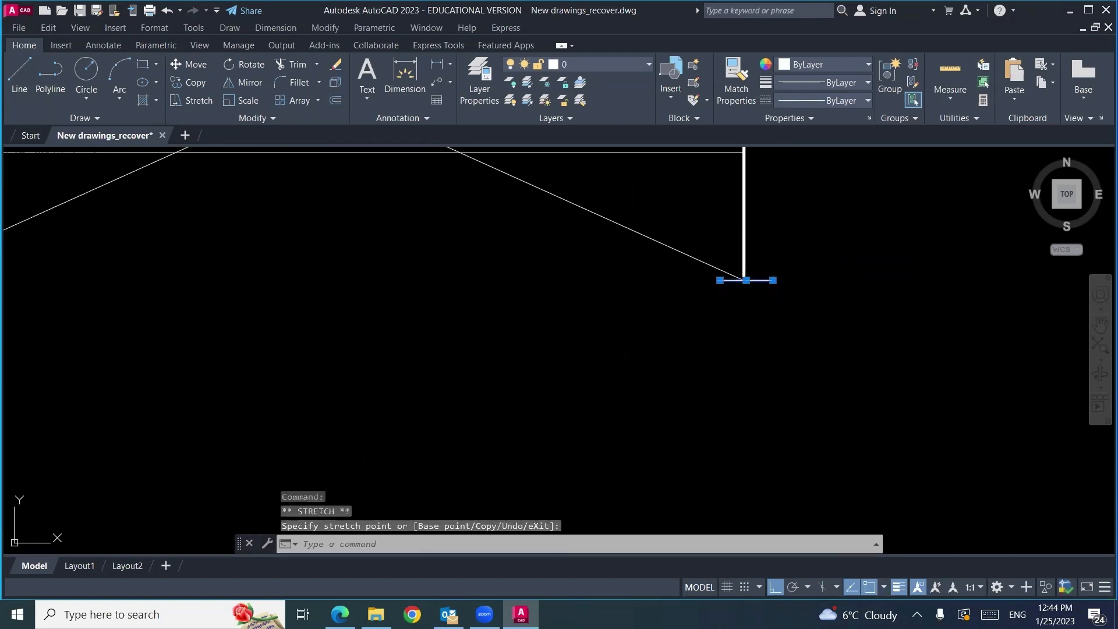
{"action": "key", "text": "Escape"}
{"action": "left_click", "coordinate": [729, 284]}
{"action": "scroll", "coordinate": [728, 282], "scroll_direction": "up", "scroll_amount": 3}
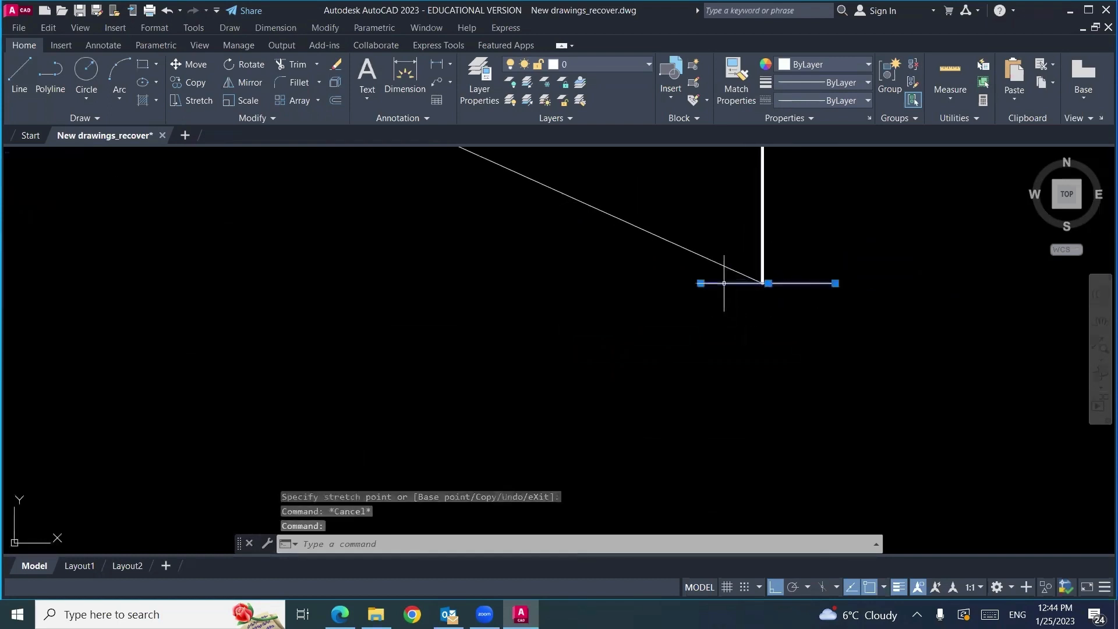
{"action": "left_click", "coordinate": [701, 284]}
{"action": "left_click", "coordinate": [693, 284]}
{"action": "key", "text": "Escape"}
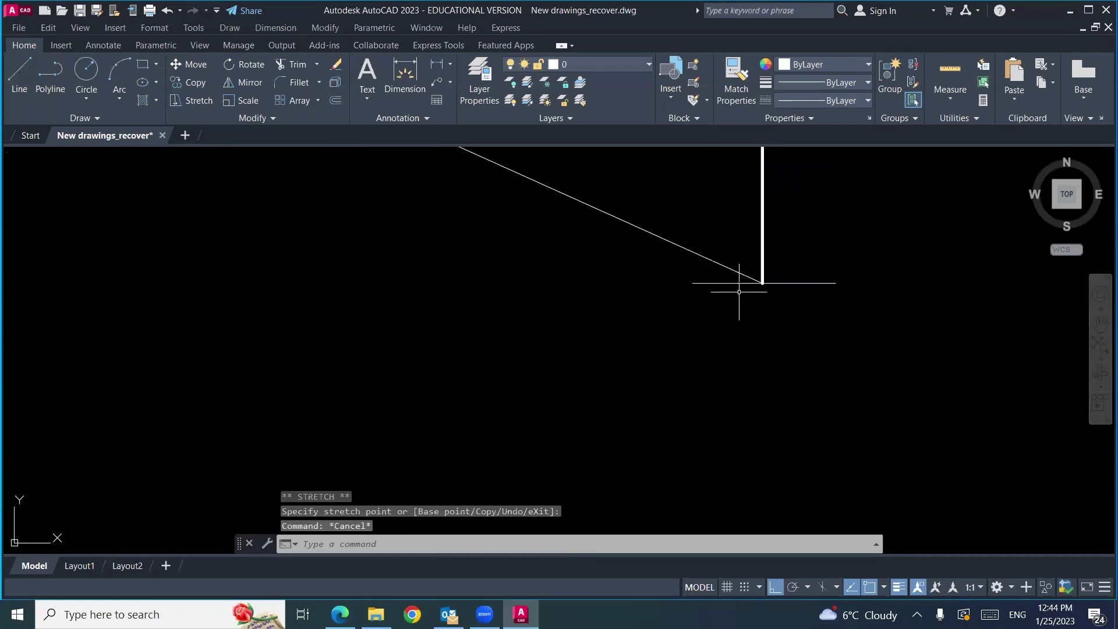
Step: Give the base line under the axis H column a heavy lineweight
{"action": "left_click", "coordinate": [736, 285]}
{"action": "left_click", "coordinate": [824, 83]}
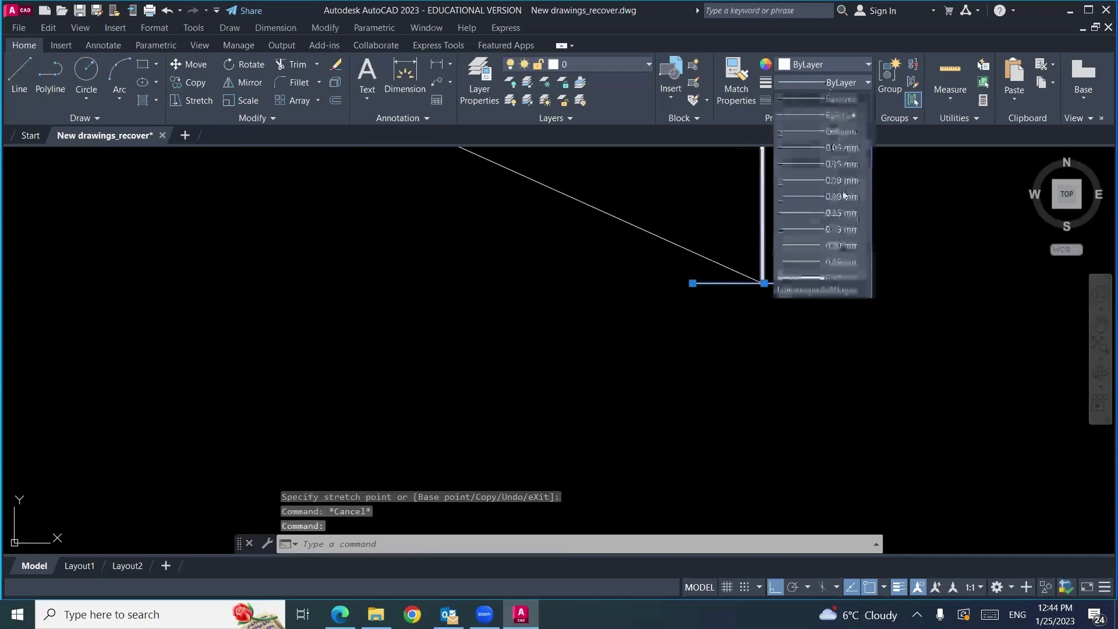
{"action": "scroll", "coordinate": [837, 262], "scroll_direction": "down", "scroll_amount": 1}
{"action": "left_click", "coordinate": [843, 262]}
{"action": "key", "text": "Escape"}
{"action": "scroll", "coordinate": [862, 319], "scroll_direction": "down", "scroll_amount": 7}
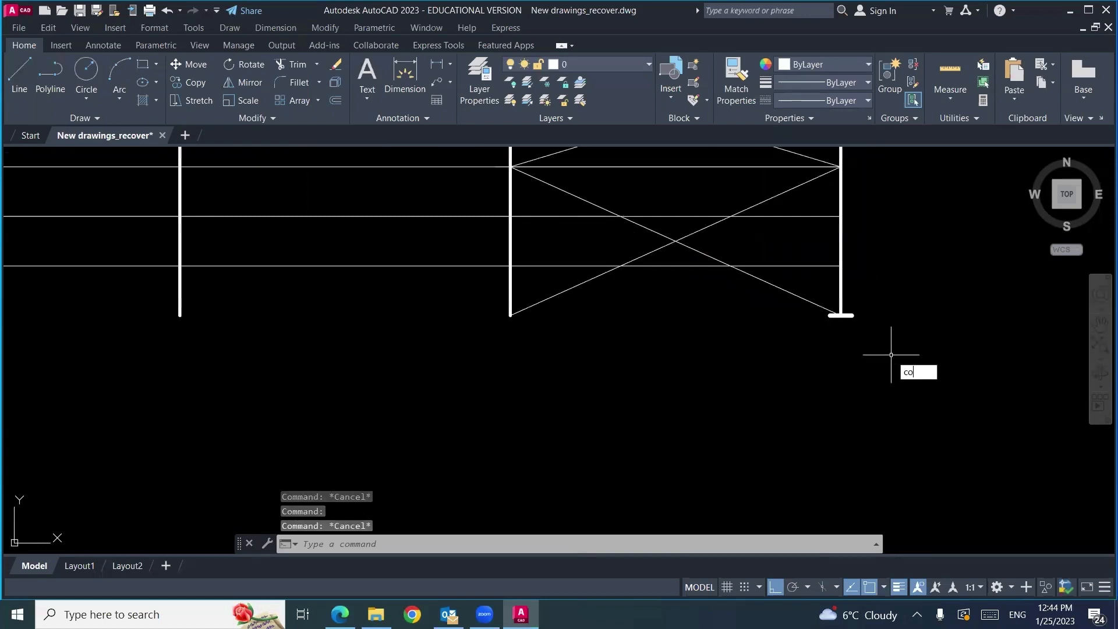
Step: Copy the base line from the axis H column to the bases of the columns on axes G through A in the elevation
{"action": "type", "text": "co"}
{"action": "key", "text": "Return"}
{"action": "left_click", "coordinate": [840, 315]}
{"action": "key", "text": "Return"}
{"action": "left_click", "coordinate": [841, 315]}
{"action": "left_click", "coordinate": [511, 315]}
{"action": "scroll", "coordinate": [582, 333], "scroll_direction": "down", "scroll_amount": 4}
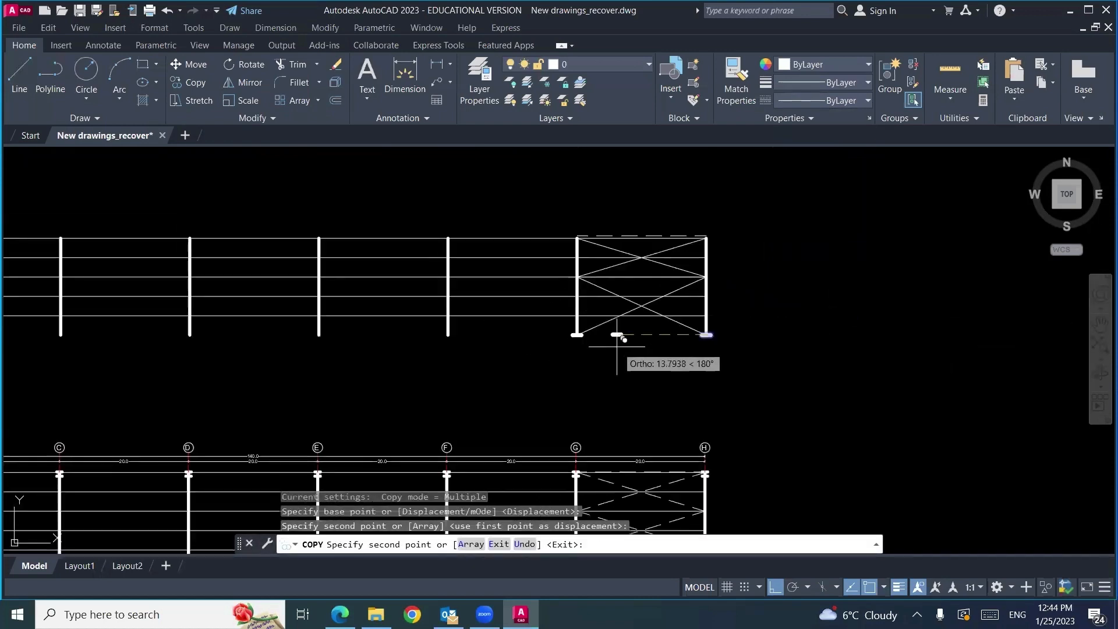
{"action": "left_click", "coordinate": [448, 334]}
{"action": "left_click", "coordinate": [318, 334]}
{"action": "mouse_move", "coordinate": [257, 358]}
{"action": "middle_mouse_down"}
{"action": "mouse_move", "coordinate": [348, 368]}
{"action": "mouse_move", "coordinate": [541, 358]}
{"action": "middle_mouse_up"}
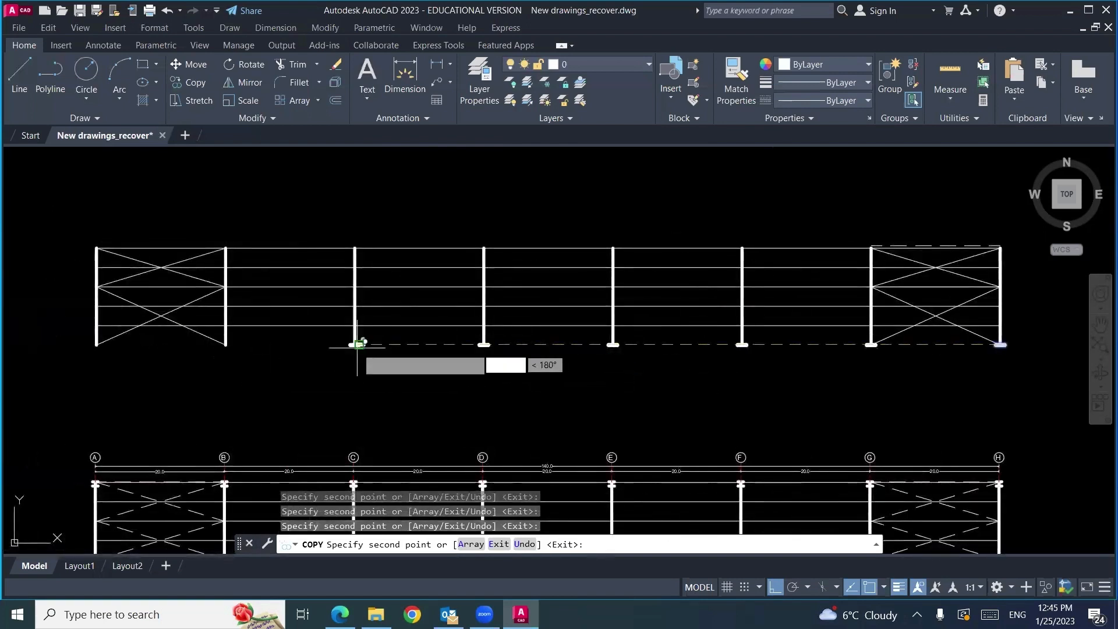
{"action": "left_click", "coordinate": [226, 344]}
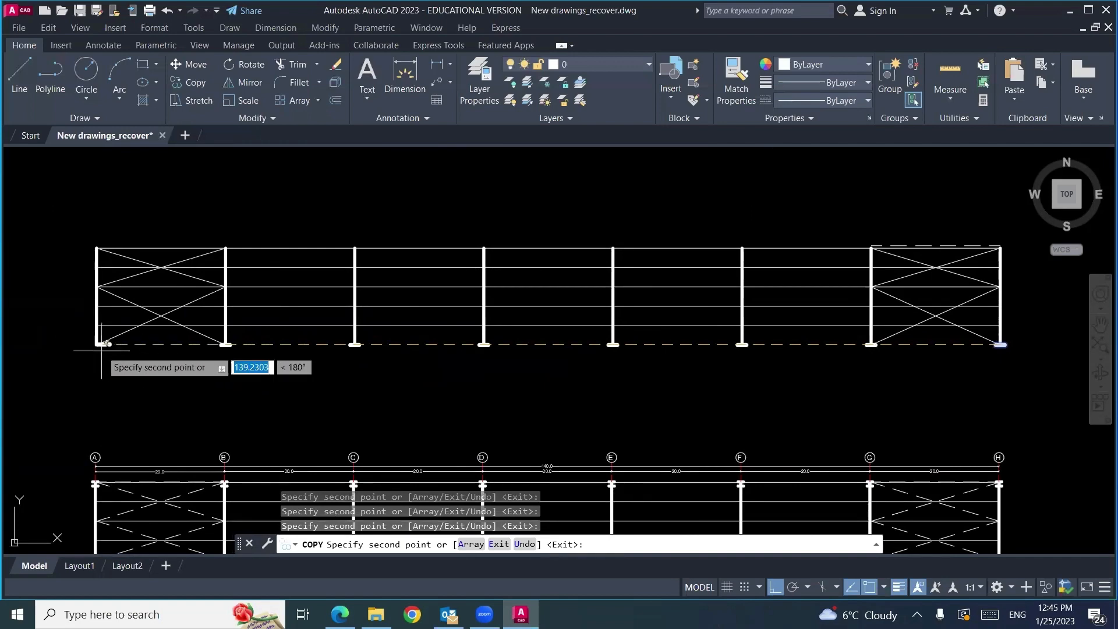
{"action": "key", "text": "Escape"}
Step: Copy the dashed cross bracing of bay A–B in the plan to bay D–E, using the base of column A as reference
{"action": "scroll", "coordinate": [385, 221], "scroll_direction": "down", "scroll_amount": 5}
{"action": "scroll", "coordinate": [399, 292], "scroll_direction": "up", "scroll_amount": 3}
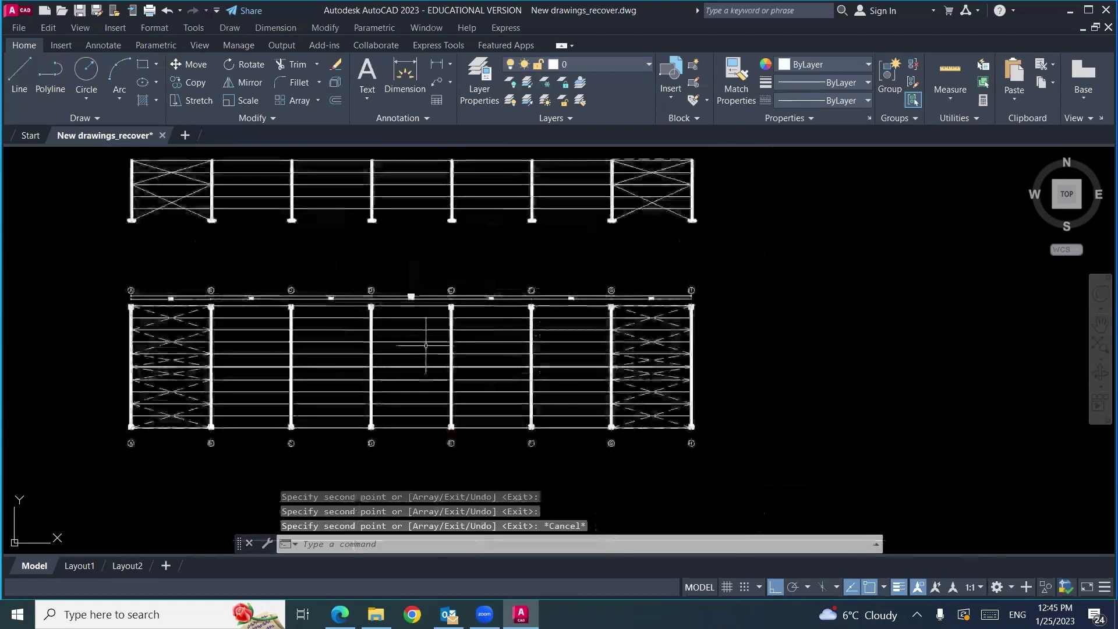
{"action": "scroll", "coordinate": [404, 382], "scroll_direction": "up", "scroll_amount": 3}
{"action": "middle_click_drag", "start_coordinate": [321, 385], "coordinate": [507, 379]}
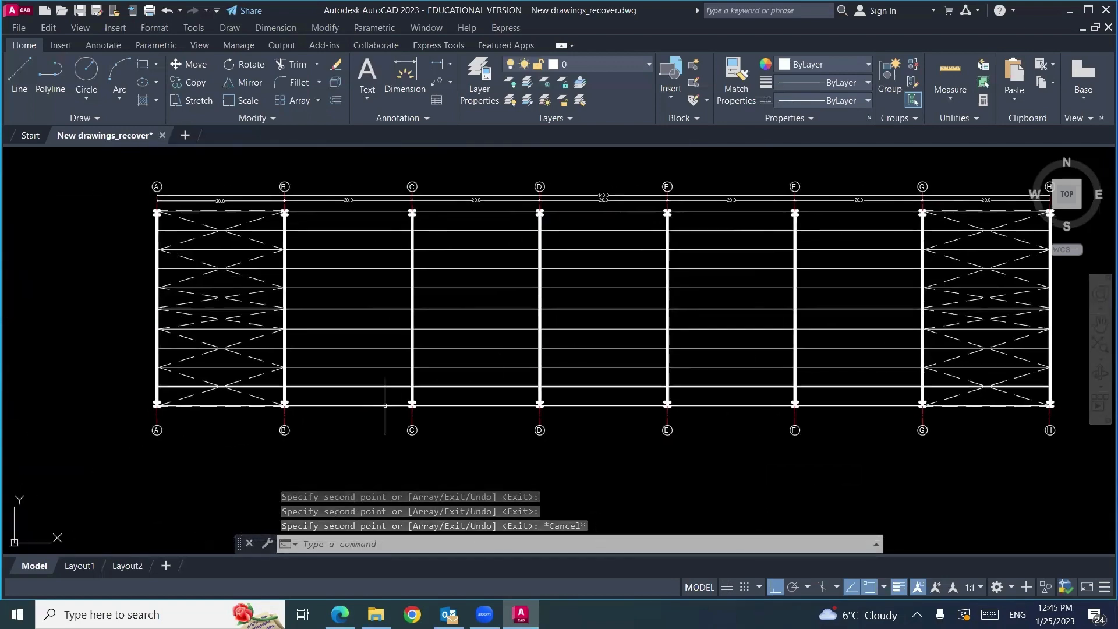
{"action": "type", "text": "co"}
{"action": "key", "text": "Return"}
{"action": "left_click", "coordinate": [250, 396]}
{"action": "left_click", "coordinate": [252, 377]}
{"action": "left_click", "coordinate": [252, 341]}
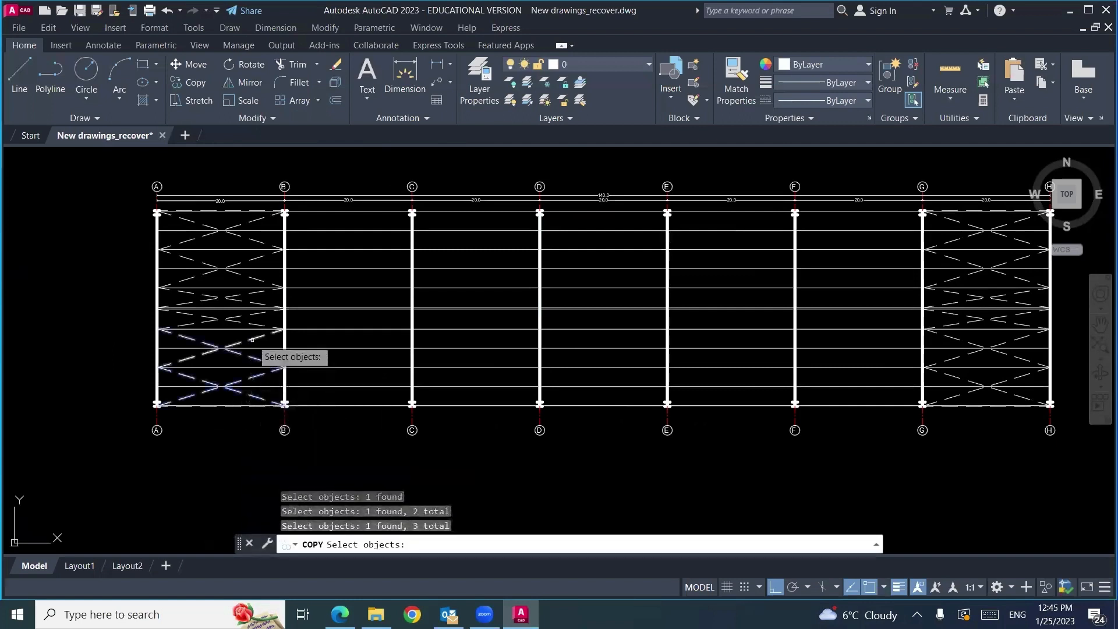
{"action": "left_click", "coordinate": [252, 319]}
{"action": "left_click", "coordinate": [252, 304]}
{"action": "left_click", "coordinate": [252, 290]}
{"action": "left_click", "coordinate": [252, 276]}
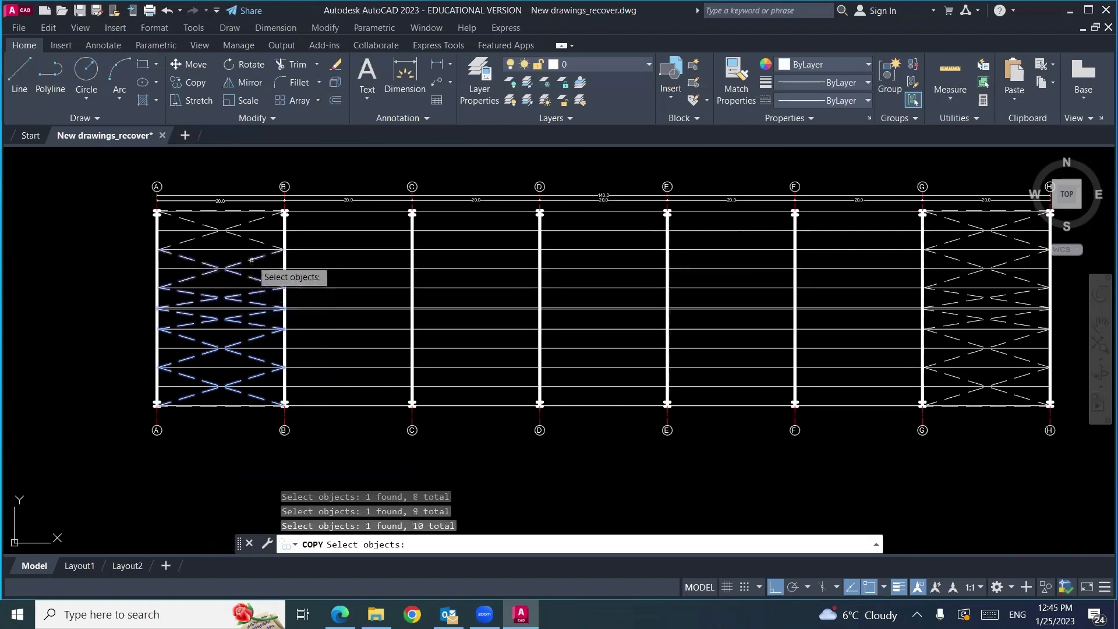
{"action": "left_click", "coordinate": [256, 238]}
{"action": "left_click", "coordinate": [253, 244]}
{"action": "left_click", "coordinate": [256, 221]}
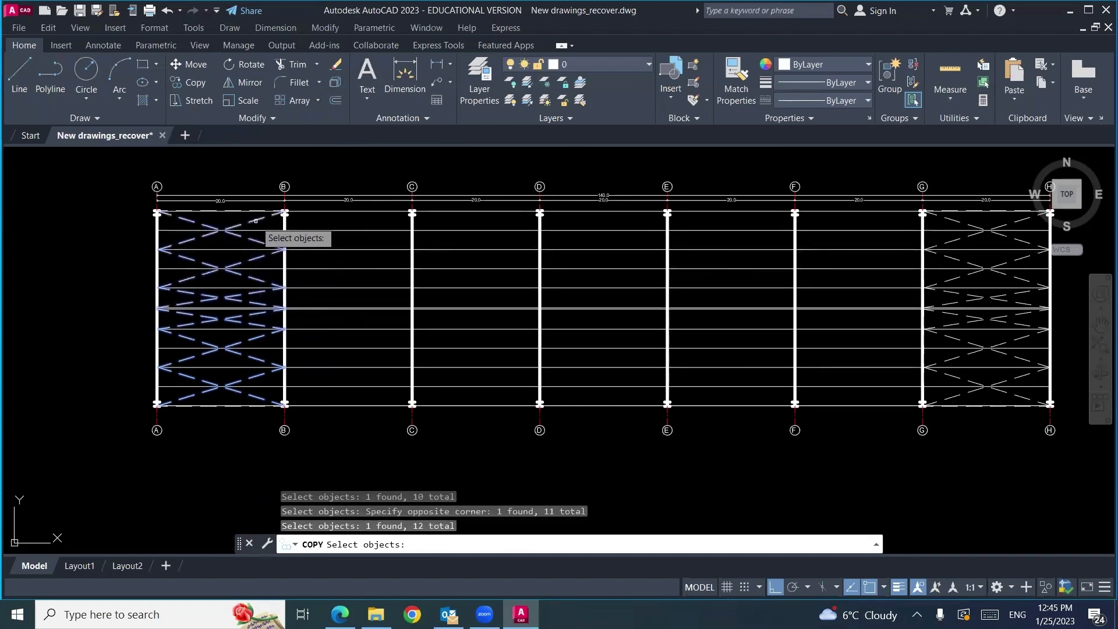
{"action": "key", "text": "Return"}
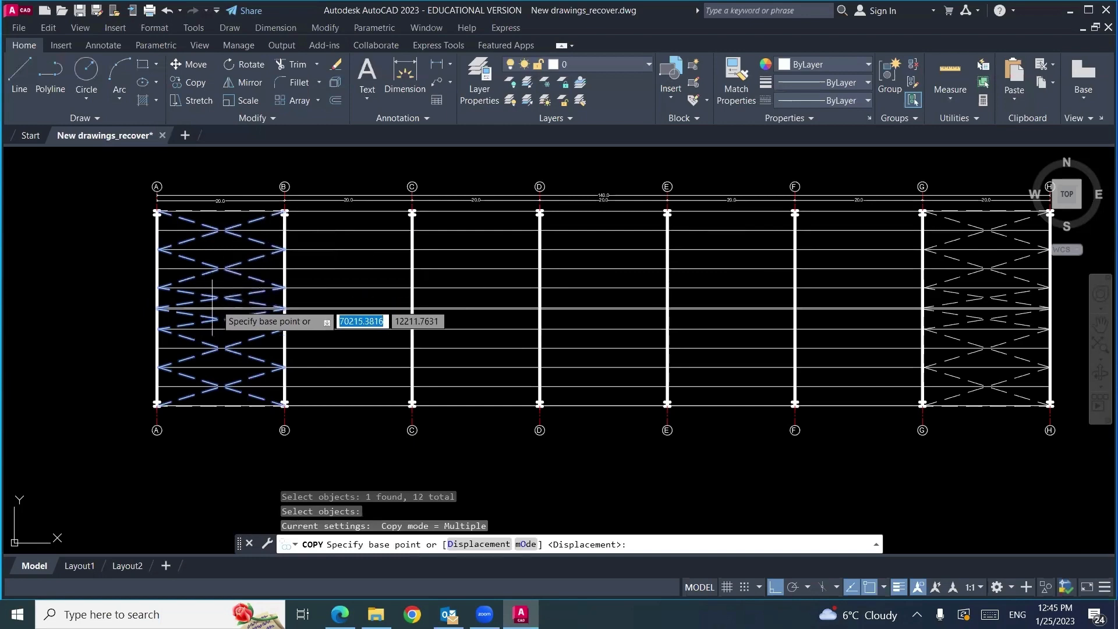
{"action": "scroll", "coordinate": [166, 417], "scroll_direction": "up", "scroll_amount": 8}
{"action": "left_click", "coordinate": [108, 348]}
{"action": "scroll", "coordinate": [108, 349], "scroll_direction": "down", "scroll_amount": 8}
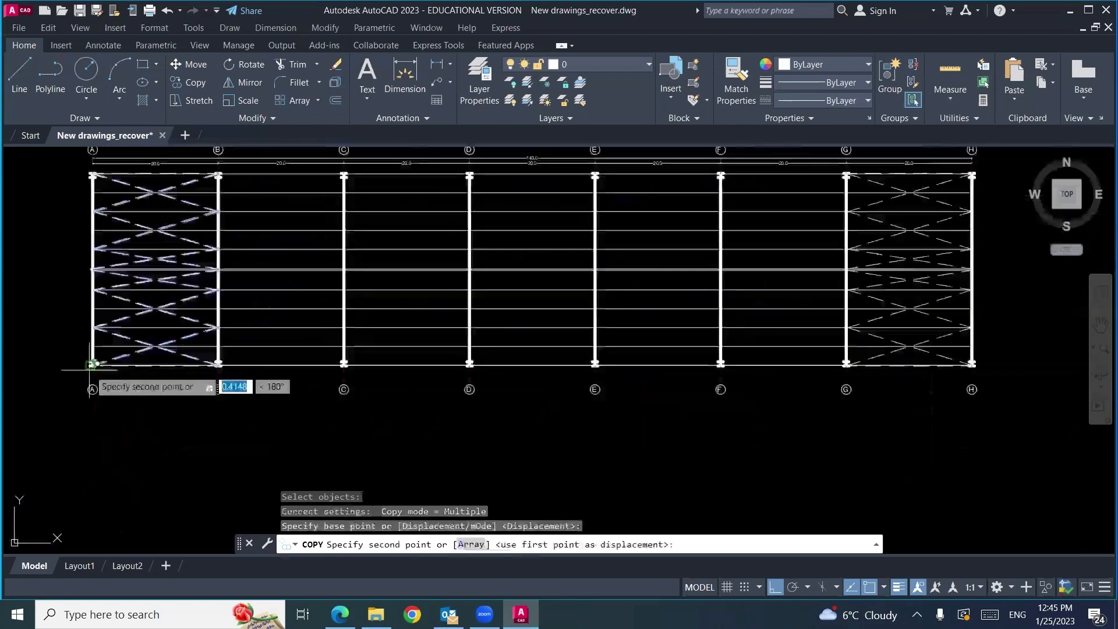
{"action": "scroll", "coordinate": [470, 363], "scroll_direction": "up", "scroll_amount": 7}
{"action": "left_click", "coordinate": [469, 363]}
{"action": "key", "text": "Return"}
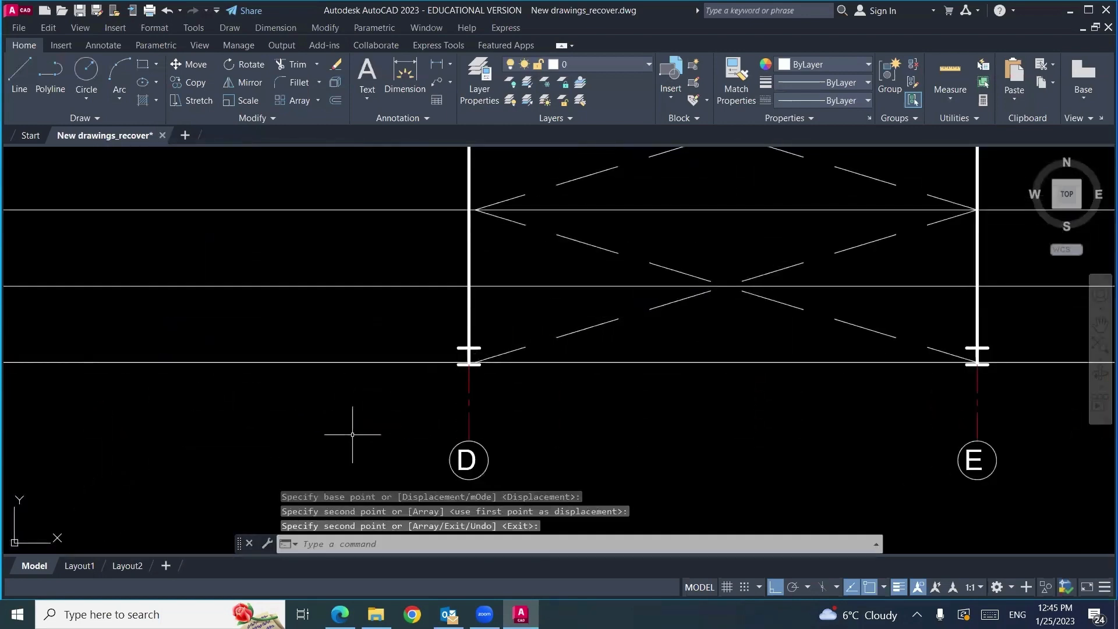
Step: Draw two crossing diagonal lines in the upper half of bay D–E in the elevation
{"action": "scroll", "coordinate": [334, 442], "scroll_direction": "down", "scroll_amount": 8}
{"action": "middle_click_drag", "start_coordinate": [431, 295], "coordinate": [428, 410]}
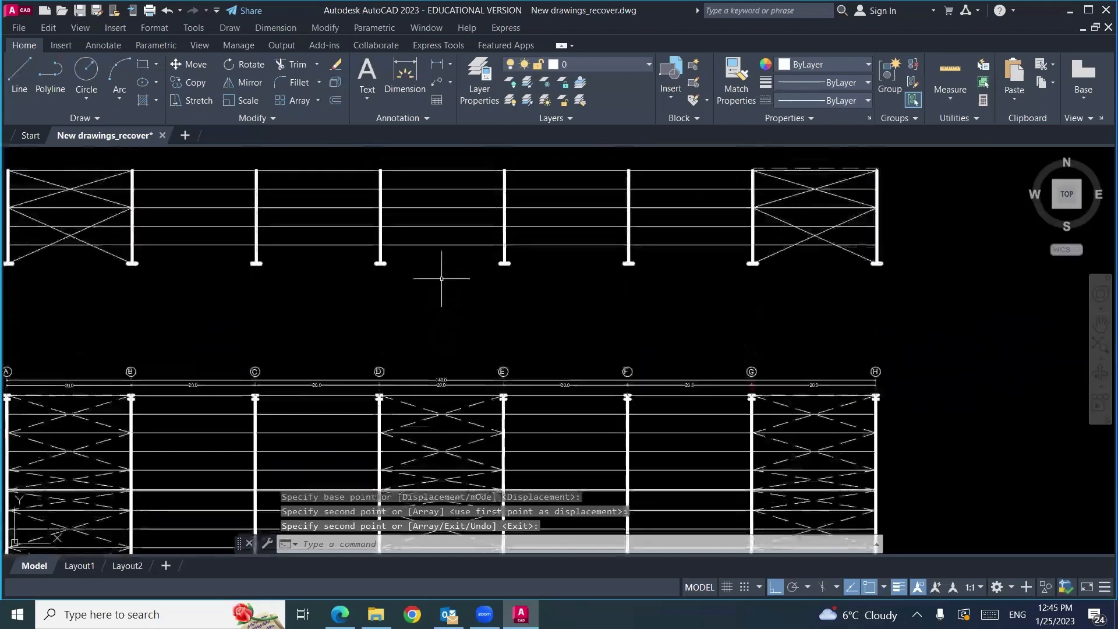
{"action": "type", "text": "l"}
{"action": "key", "text": "Return"}
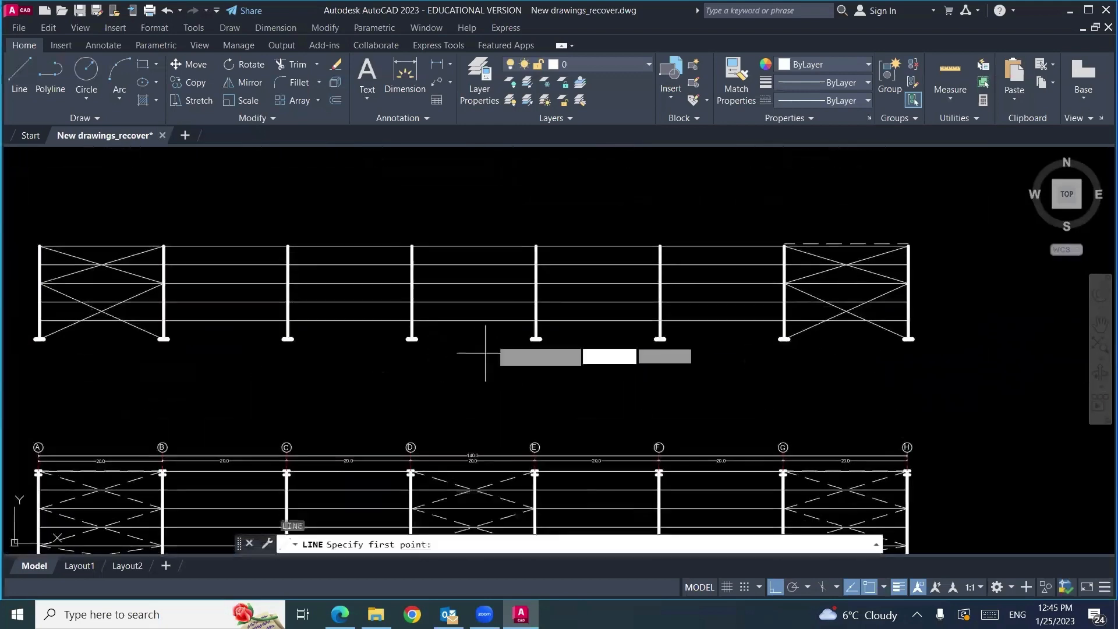
{"action": "left_click", "coordinate": [536, 245]}
{"action": "key", "text": "Escape"}
{"action": "key", "text": "Return"}
{"action": "left_click", "coordinate": [412, 245]}
{"action": "left_click", "coordinate": [536, 283]}
{"action": "key", "text": "Escape"}
Step: Draw two crossing diagonals in the lower half of bay D–E in the elevation, from the middle member down to the column bases
{"action": "key", "text": "Return"}
{"action": "left_click", "coordinate": [536, 283]}
{"action": "left_click", "coordinate": [412, 339]}
{"action": "key", "text": "Escape"}
{"action": "key", "text": "Return"}
{"action": "left_click", "coordinate": [412, 284]}
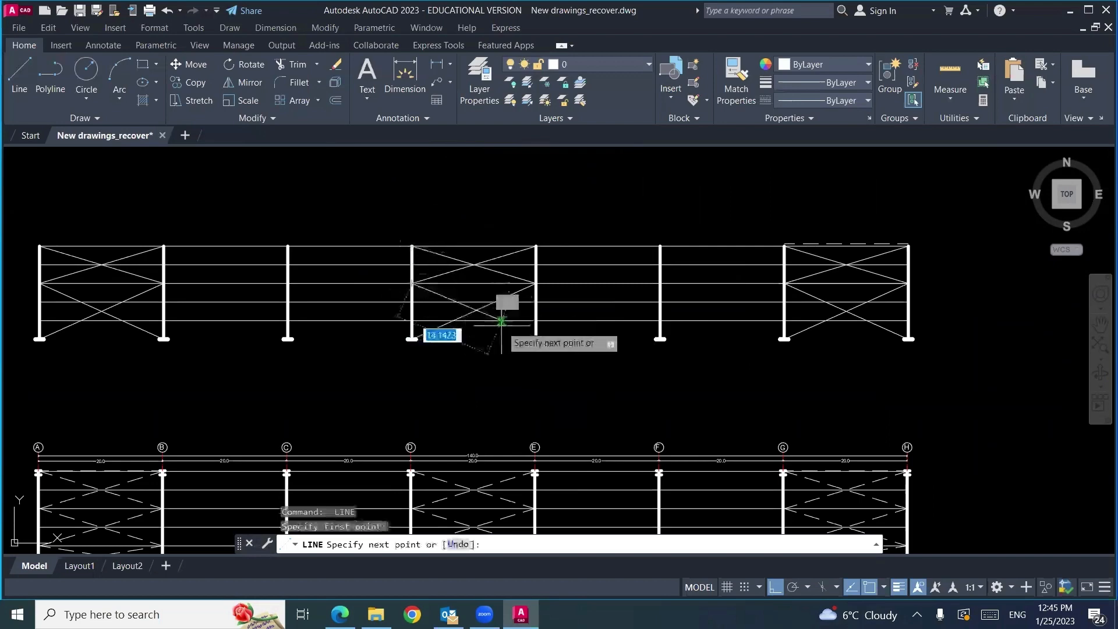
{"action": "left_click", "coordinate": [536, 339]}
{"action": "key", "text": "Escape"}
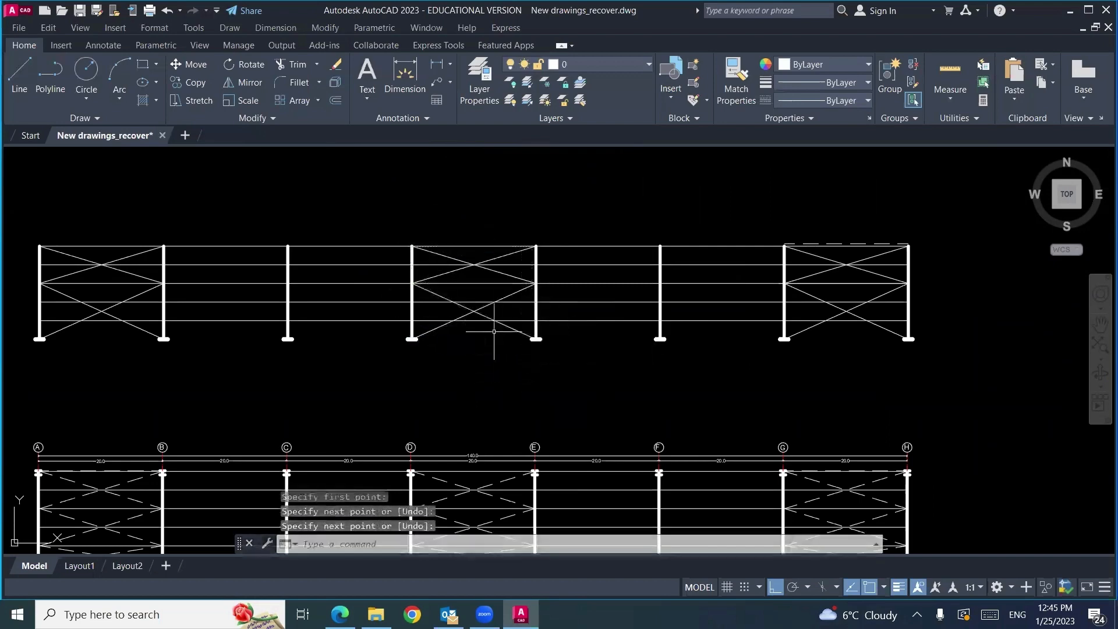
Step: Copy the dashed line above bay G–H in the elevation to the top of bay D–E
{"action": "scroll", "coordinate": [504, 296], "scroll_direction": "down", "scroll_amount": 6}
{"action": "scroll", "coordinate": [474, 332], "scroll_direction": "up", "scroll_amount": 4}
{"action": "middle_click_drag", "start_coordinate": [579, 327], "coordinate": [450, 311]}
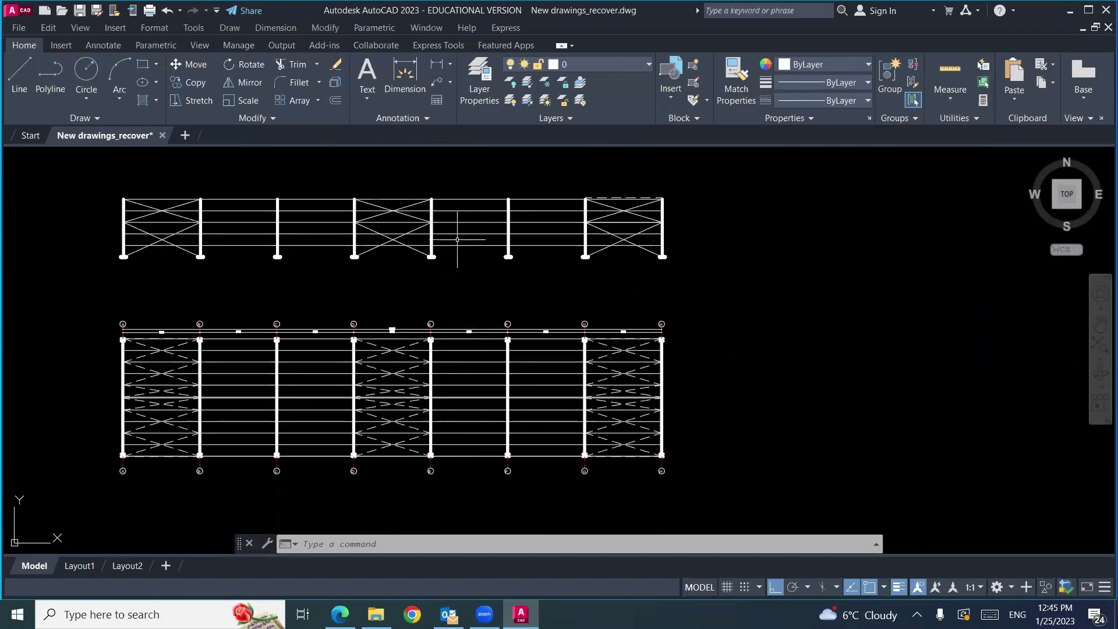
{"action": "key", "text": "Return"}
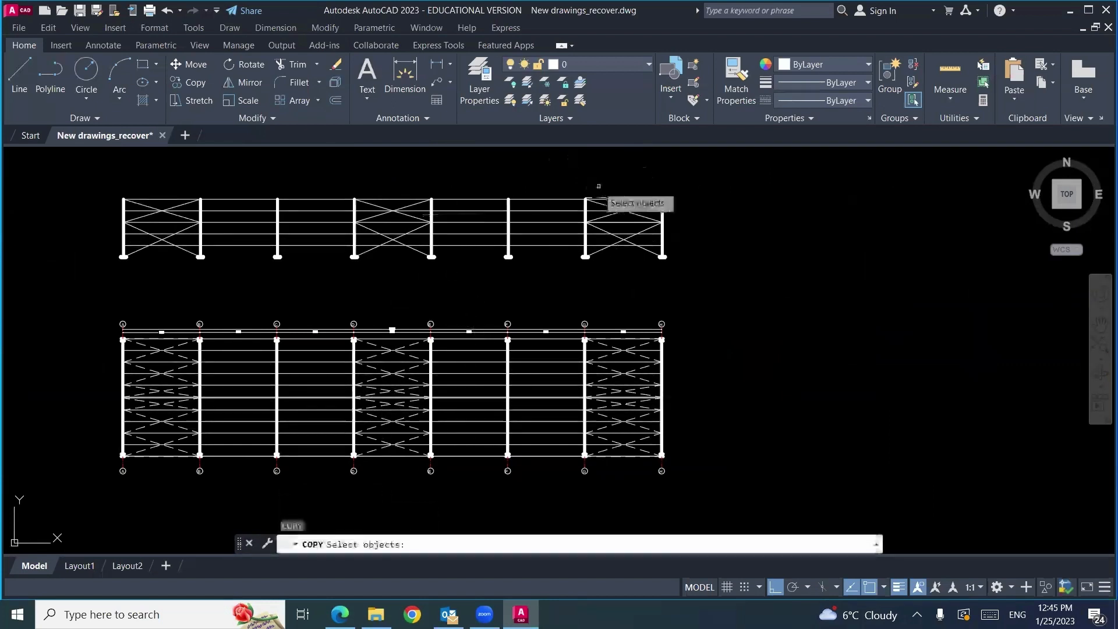
{"action": "scroll", "coordinate": [600, 204], "scroll_direction": "up", "scroll_amount": 4}
{"action": "left_click", "coordinate": [582, 214]}
{"action": "key", "text": "Return"}
{"action": "scroll", "coordinate": [573, 209], "scroll_direction": "up", "scroll_amount": 4}
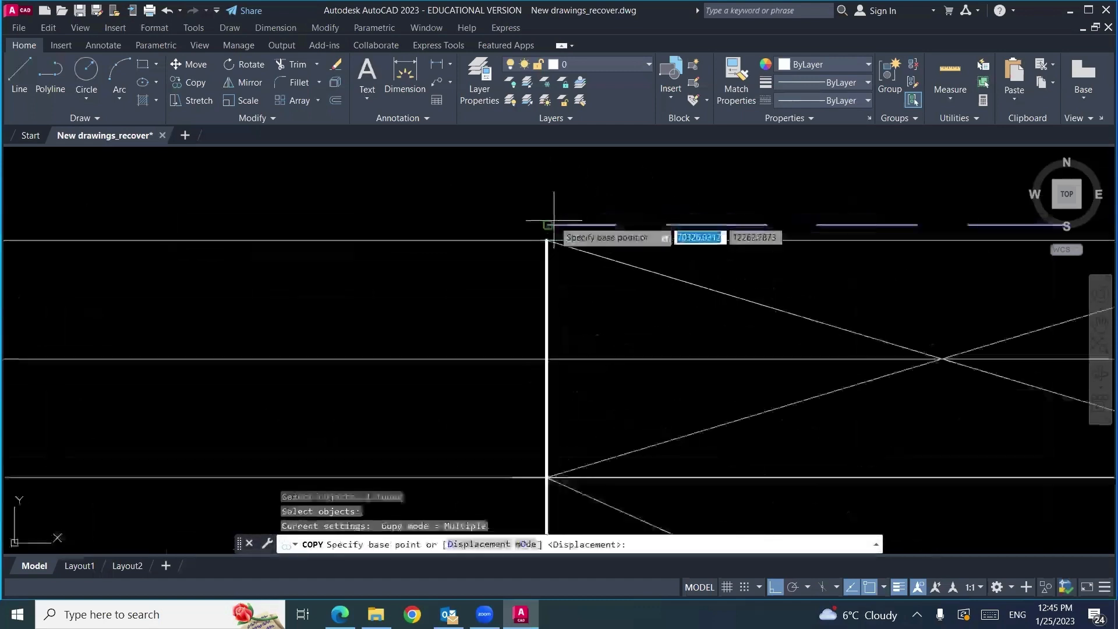
{"action": "left_click", "coordinate": [548, 240]}
{"action": "scroll", "coordinate": [589, 227], "scroll_direction": "down", "scroll_amount": 4}
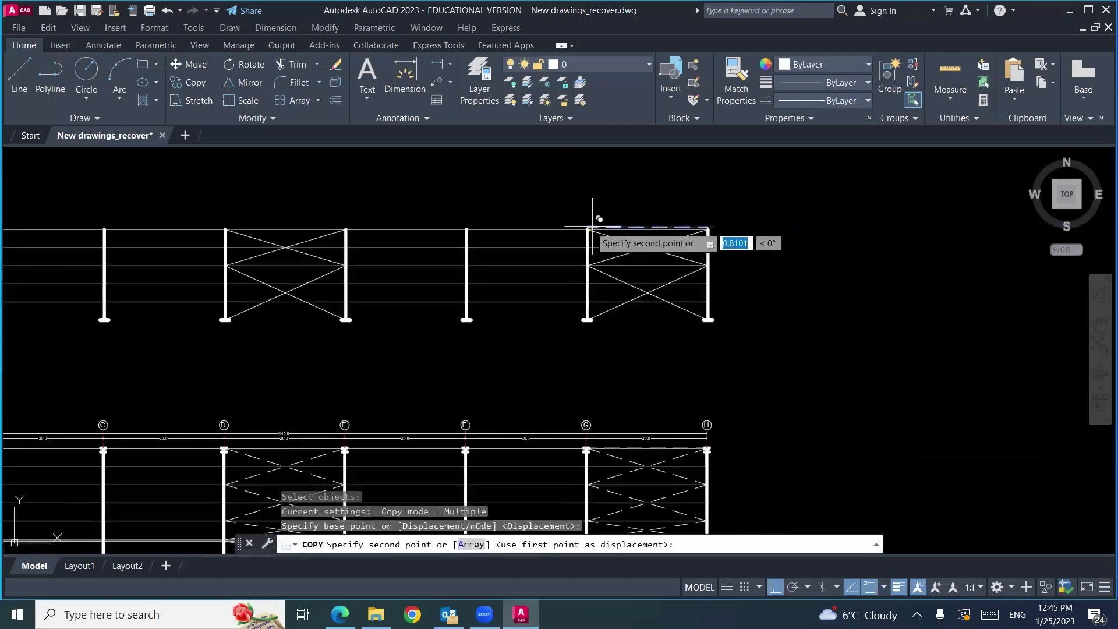
{"action": "left_click", "coordinate": [226, 229]}
{"action": "key", "text": "Return"}
{"action": "scroll", "coordinate": [535, 234], "scroll_direction": "down", "scroll_amount": 4}
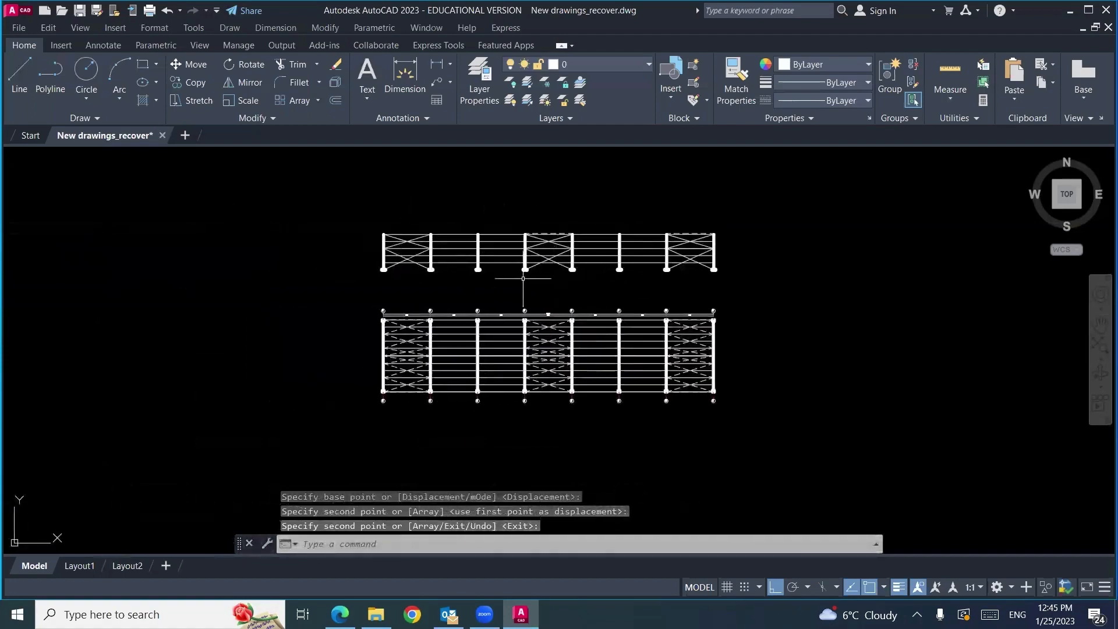
Step: Switch to the lecture PDF in Edge and finish circling the axis bubbles above the elevation on slide 23
{"action": "scroll", "coordinate": [522, 277], "scroll_direction": "up", "scroll_amount": 2}
{"action": "left_click", "coordinate": [340, 614]}
{"action": "scroll", "coordinate": [420, 408], "scroll_direction": "down", "scroll_amount": 5}
{"action": "scroll", "coordinate": [416, 411], "scroll_direction": "down", "scroll_amount": 1}
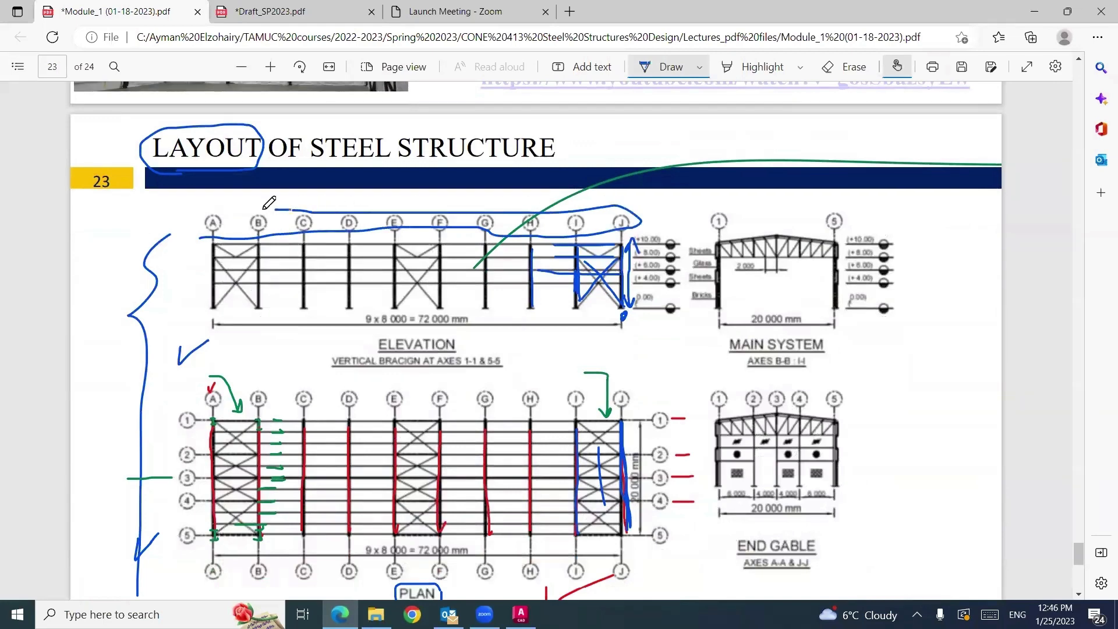
{"action": "left_click_drag", "start_coordinate": [200, 211], "coordinate": [201, 235]}
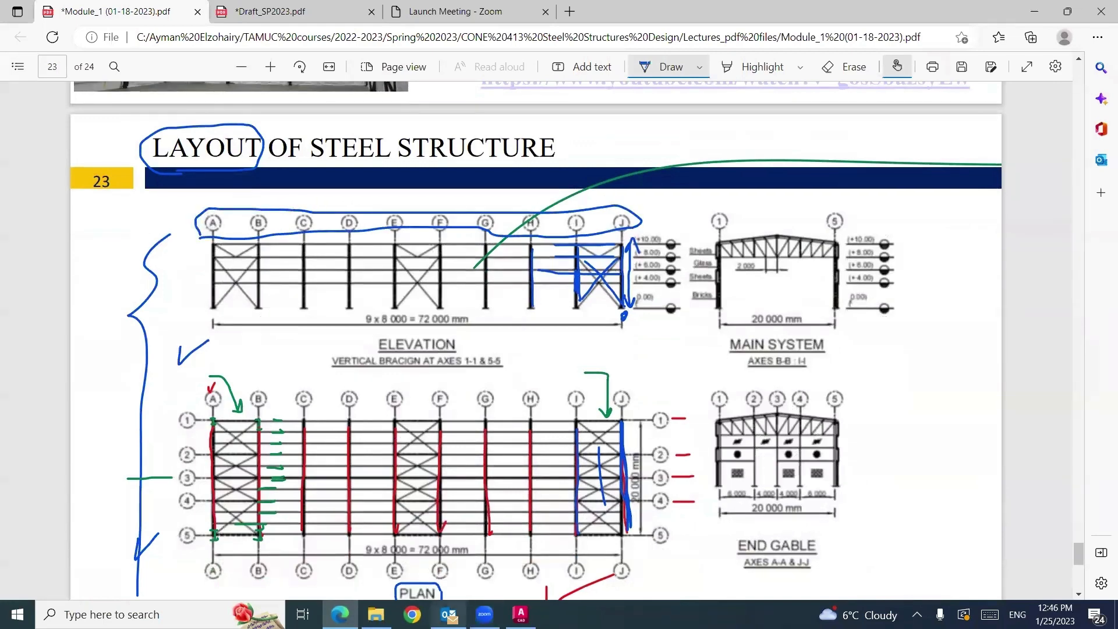
Step: Switch back to AutoCAD and copy the axis A–H bubbles with their axis lines from above the plan to above the elevation columns
{"action": "key", "text": "alt+Tab"}
{"action": "type", "text": "co"}
{"action": "key", "text": "Return"}
{"action": "scroll", "coordinate": [808, 304], "scroll_direction": "up", "scroll_amount": 4}
{"action": "left_click", "coordinate": [872, 339]}
{"action": "scroll", "coordinate": [536, 361], "scroll_direction": "down", "scroll_amount": 4}
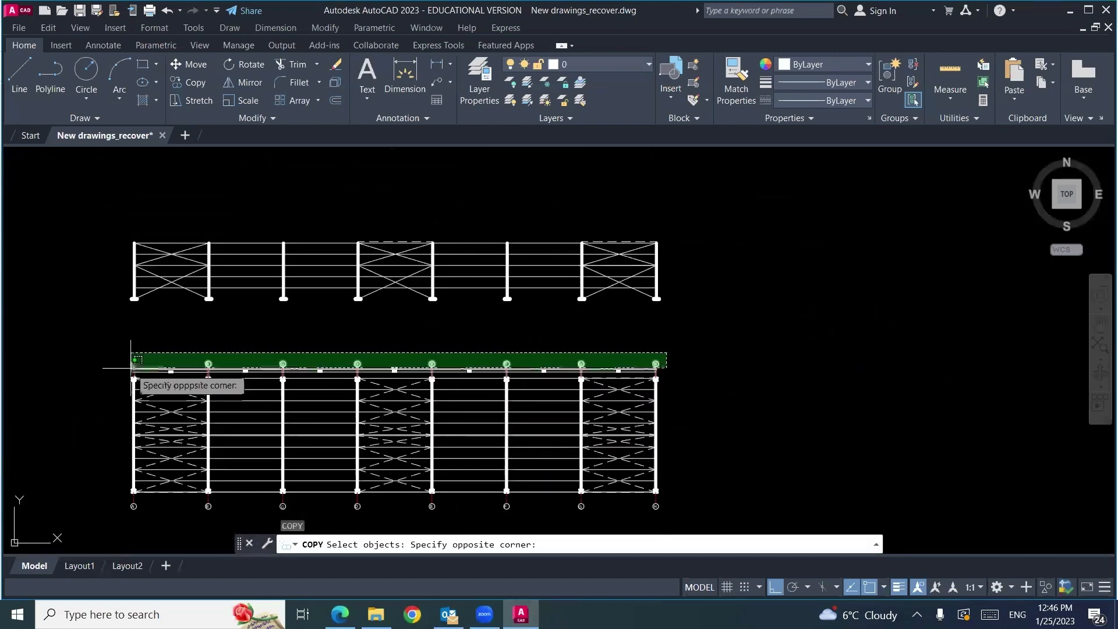
{"action": "scroll", "coordinate": [123, 367], "scroll_direction": "up", "scroll_amount": 4}
{"action": "scroll", "coordinate": [142, 361], "scroll_direction": "down", "scroll_amount": 2}
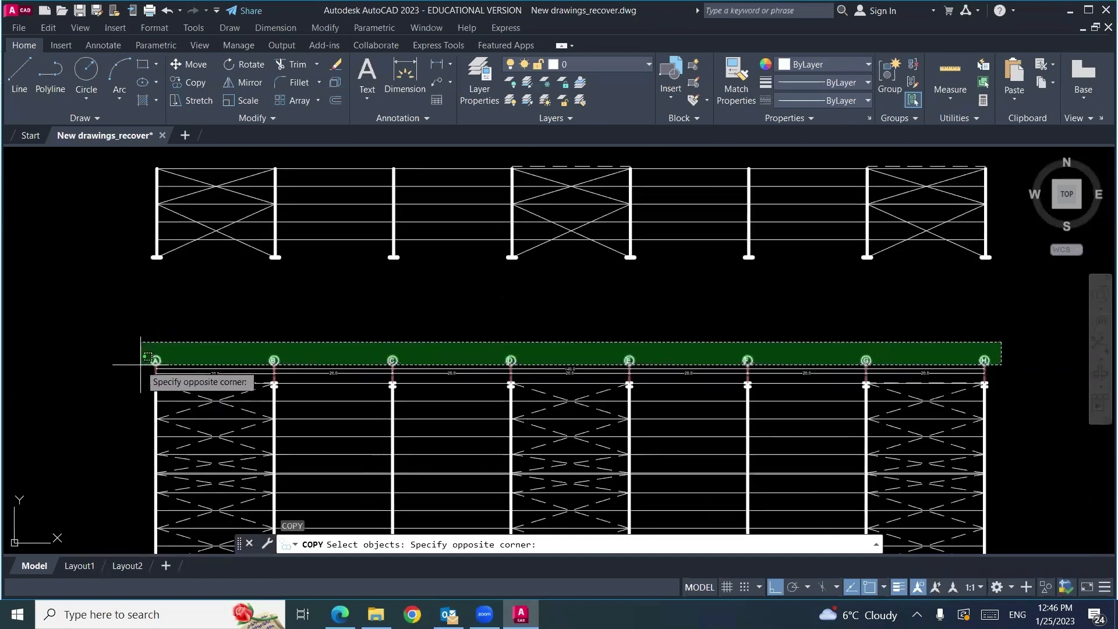
{"action": "left_click", "coordinate": [141, 361]}
{"action": "key", "text": "Return"}
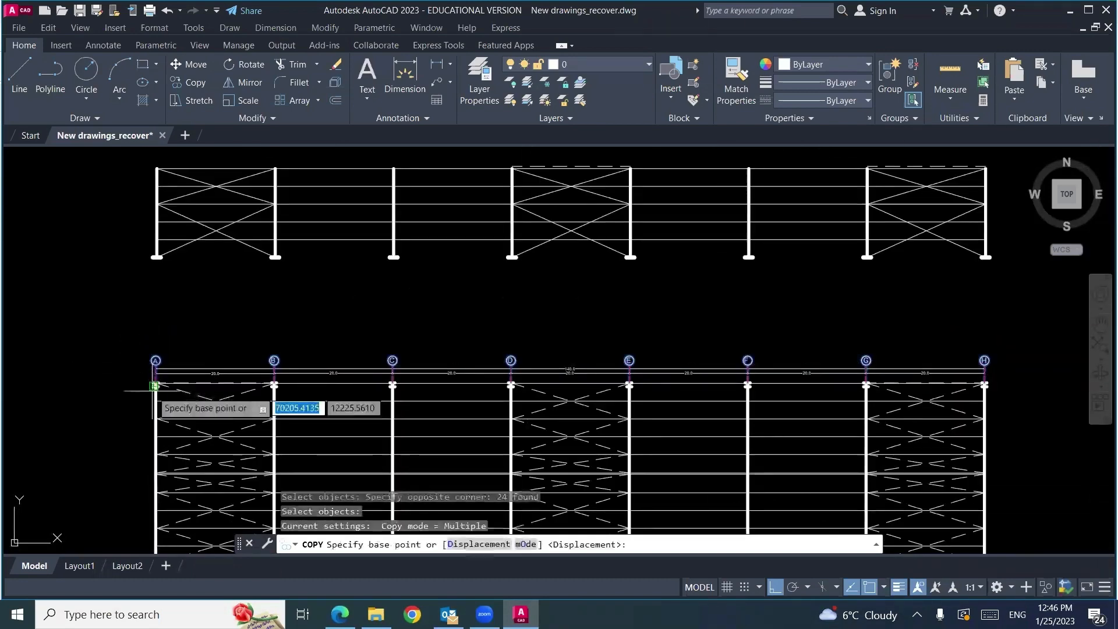
{"action": "scroll", "coordinate": [140, 379], "scroll_direction": "up", "scroll_amount": 5}
{"action": "left_click", "coordinate": [204, 396]}
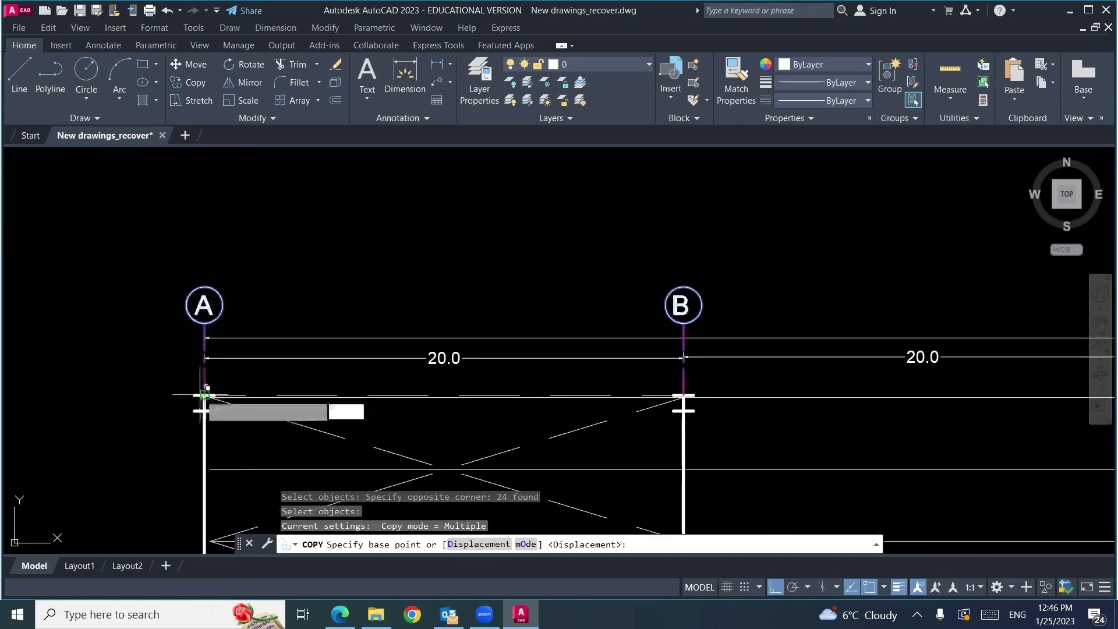
{"action": "scroll", "coordinate": [186, 429], "scroll_direction": "down", "scroll_amount": 5}
{"action": "scroll", "coordinate": [178, 201], "scroll_direction": "up", "scroll_amount": 4}
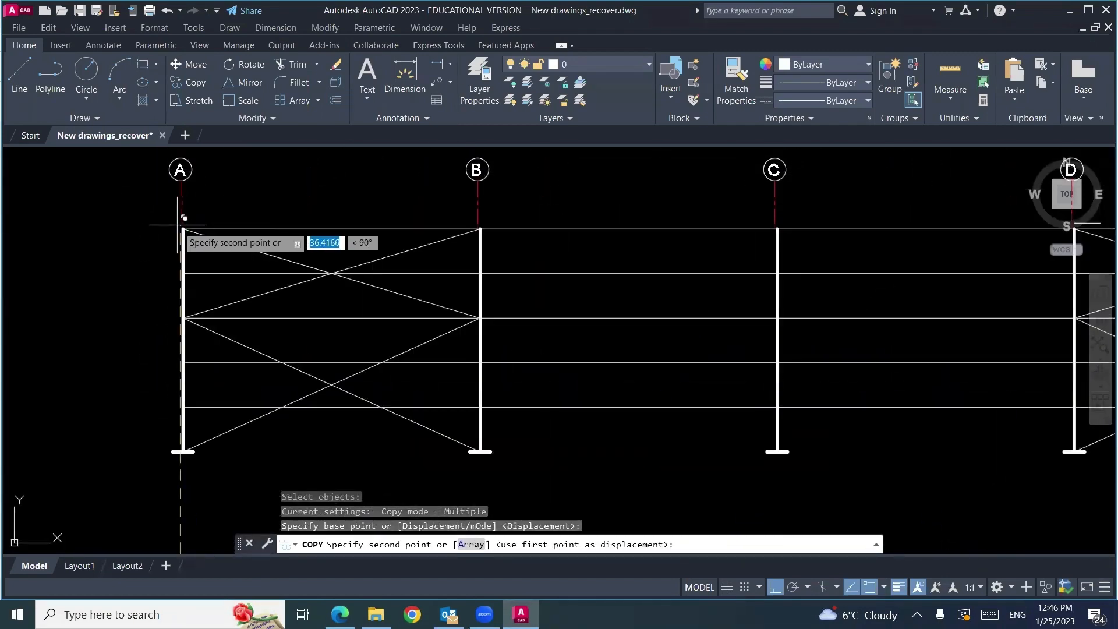
{"action": "left_click", "coordinate": [183, 218]}
{"action": "key", "text": "Escape"}
{"action": "scroll", "coordinate": [129, 261], "scroll_direction": "down", "scroll_amount": 5}
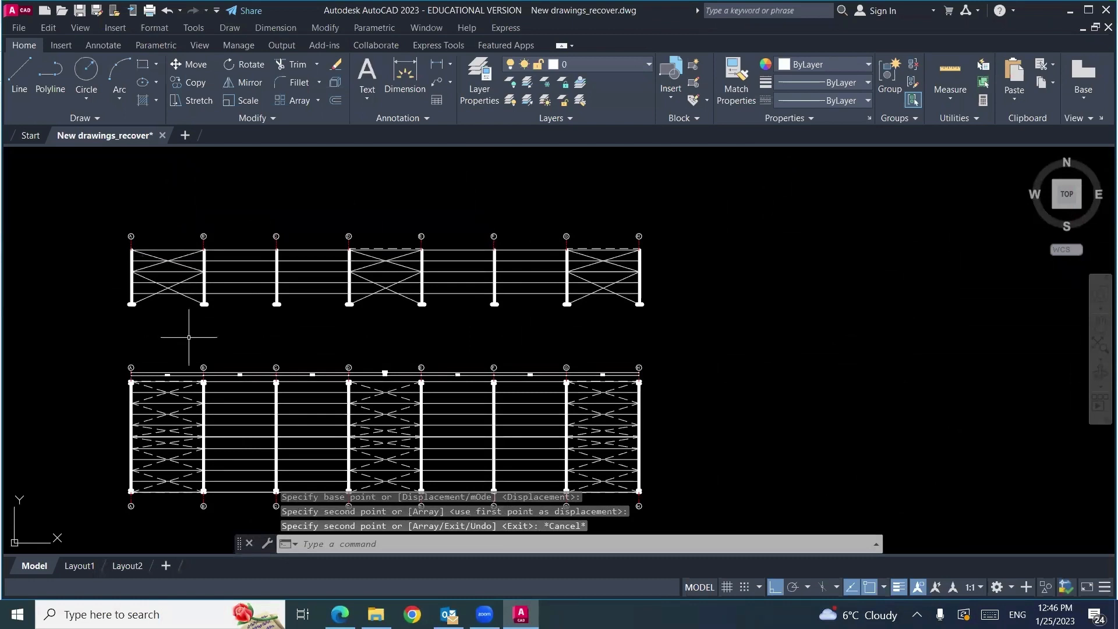
{"action": "middle_click_drag", "start_coordinate": [494, 319], "coordinate": [501, 274]}
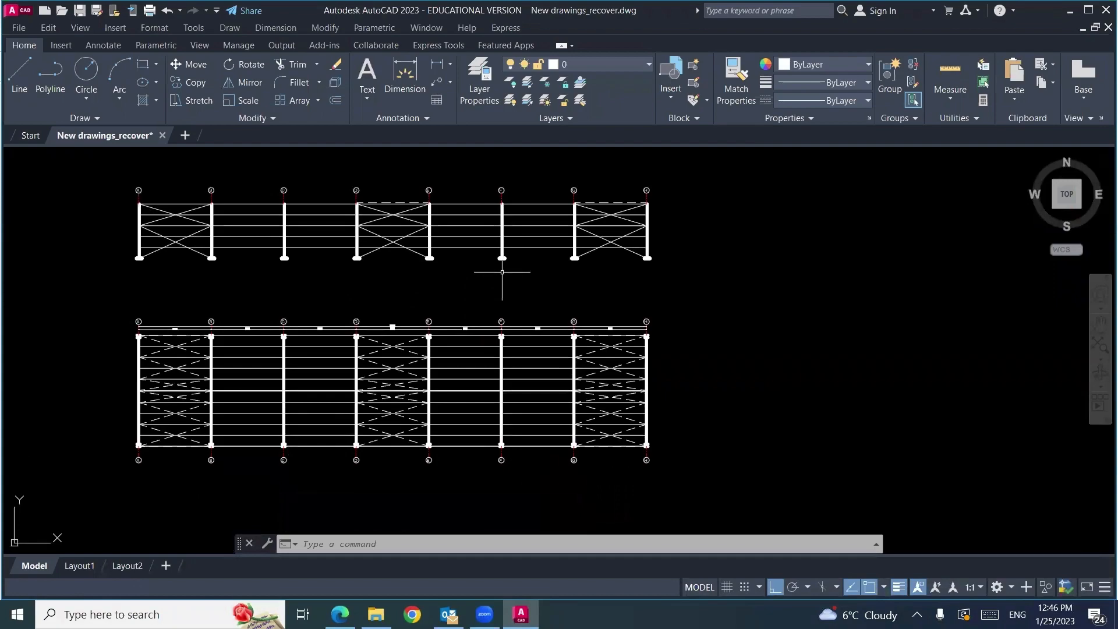
Step: Switch to the lecture PDF in Edge, tick the Main System and End Gable drawings on slide 23 and circle the Main System title
{"action": "key", "text": "alt+Tab"}
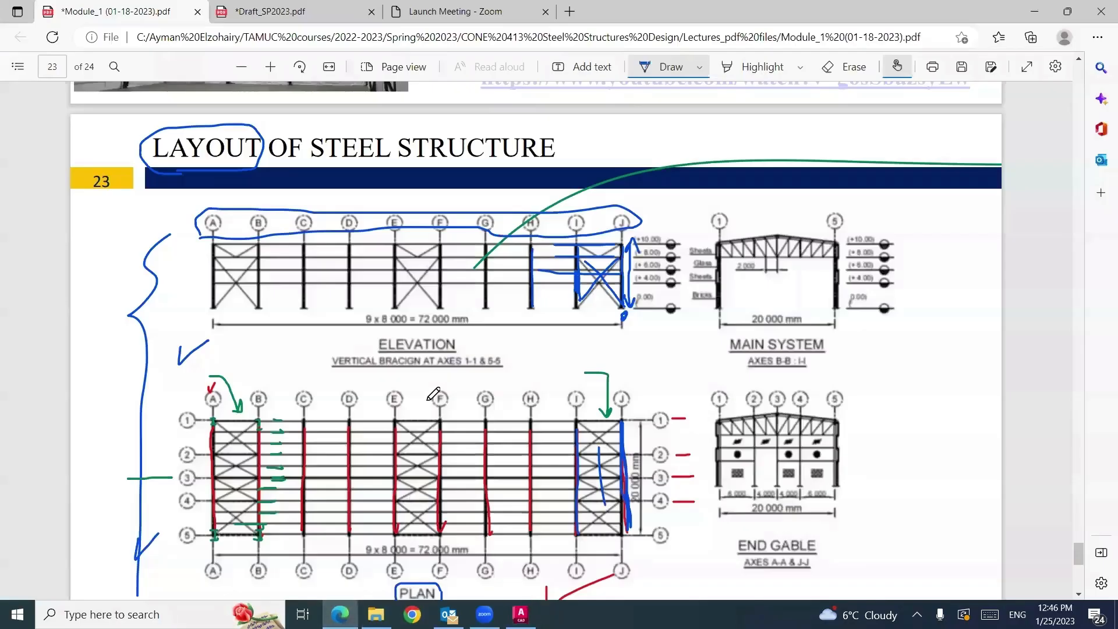
{"action": "scroll", "coordinate": [934, 305], "scroll_direction": "down", "scroll_amount": 3}
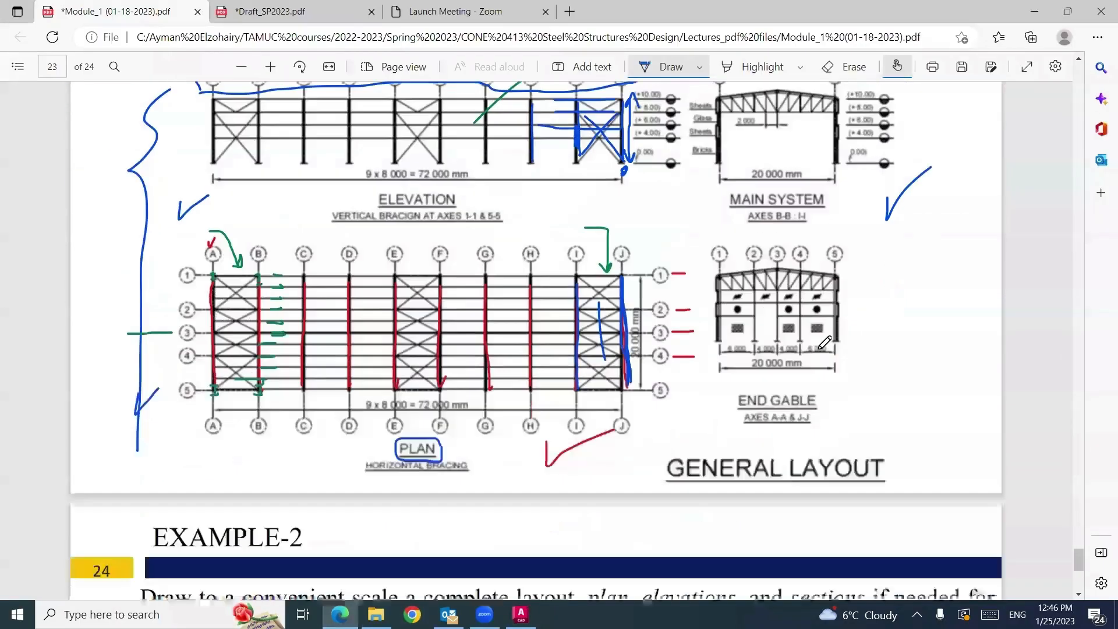
{"action": "scroll", "coordinate": [902, 306], "scroll_direction": "up", "scroll_amount": 2}
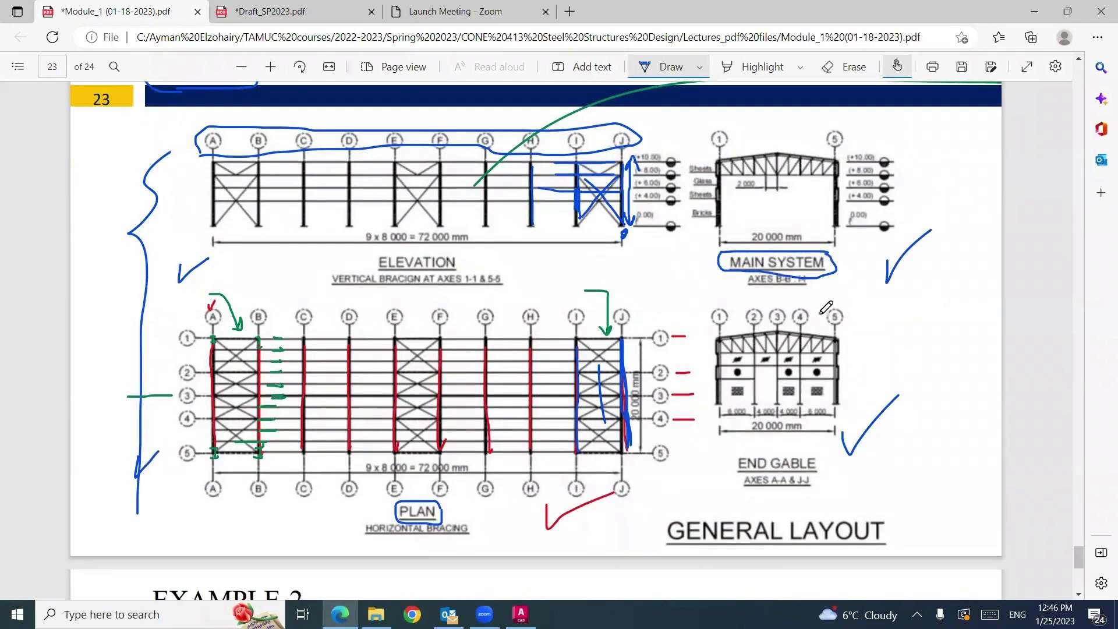
Step: Circle the truss frame of Example-2 on slide 24, and trace the main system frame and end gable columns on slide 23
{"action": "scroll", "coordinate": [825, 310], "scroll_direction": "down", "scroll_amount": 9}
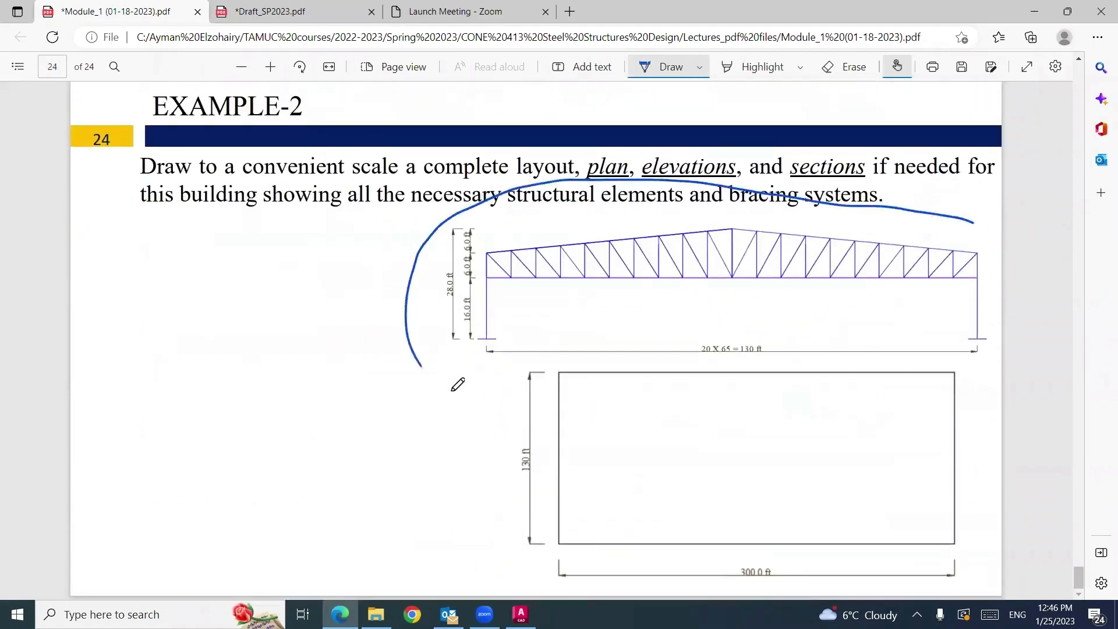
{"action": "left_click_drag", "start_coordinate": [982, 237], "coordinate": [972, 237]}
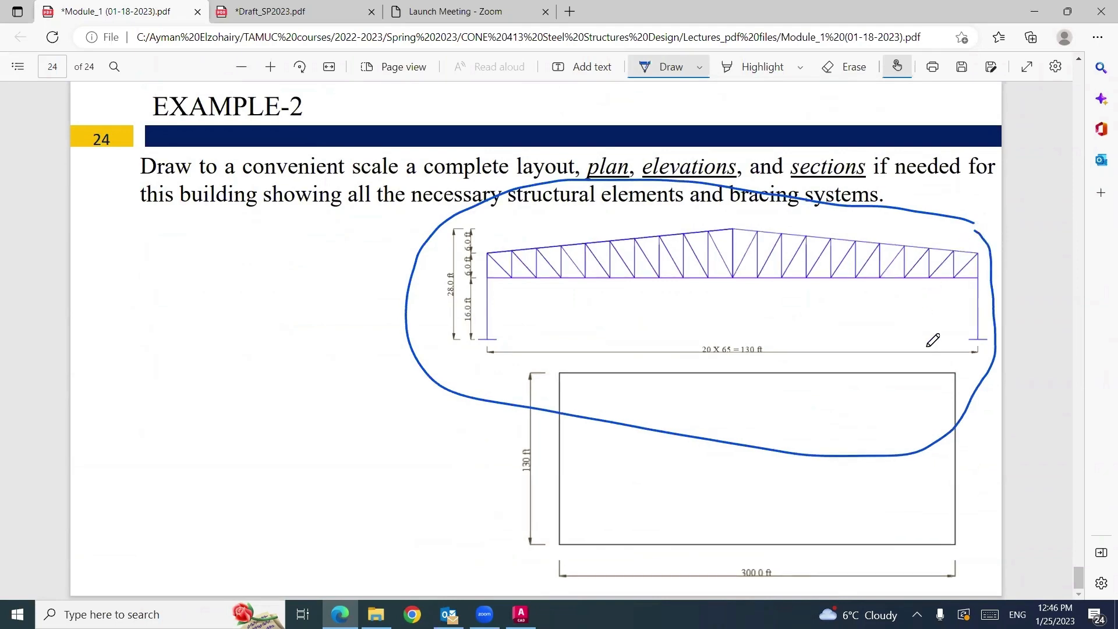
{"action": "scroll", "coordinate": [932, 340], "scroll_direction": "up", "scroll_amount": 9}
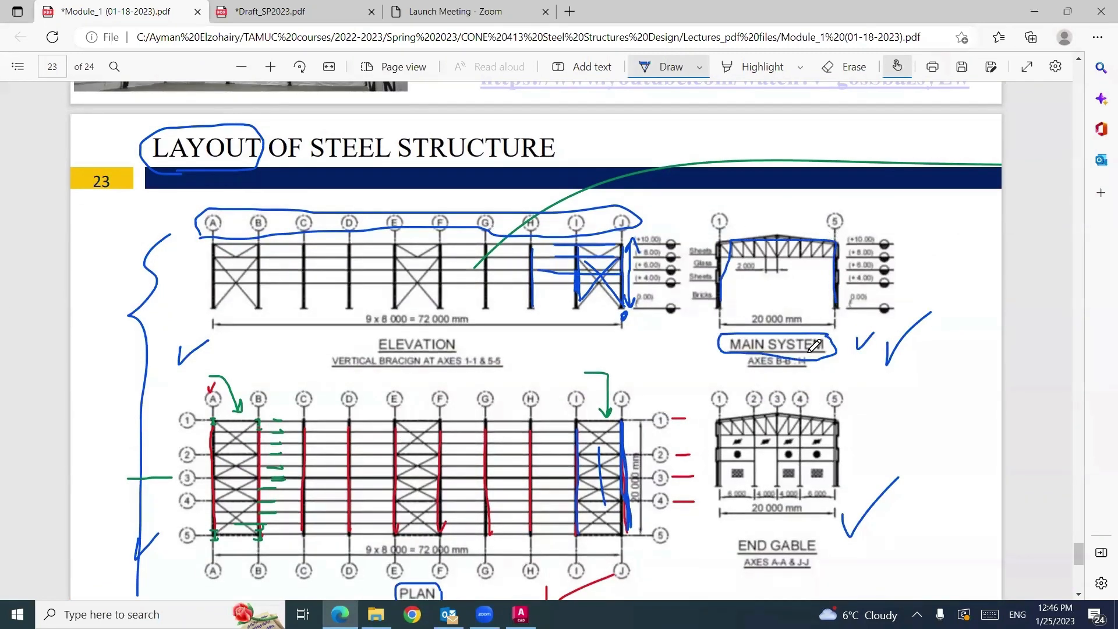
{"action": "scroll", "coordinate": [814, 346], "scroll_direction": "down", "scroll_amount": 3}
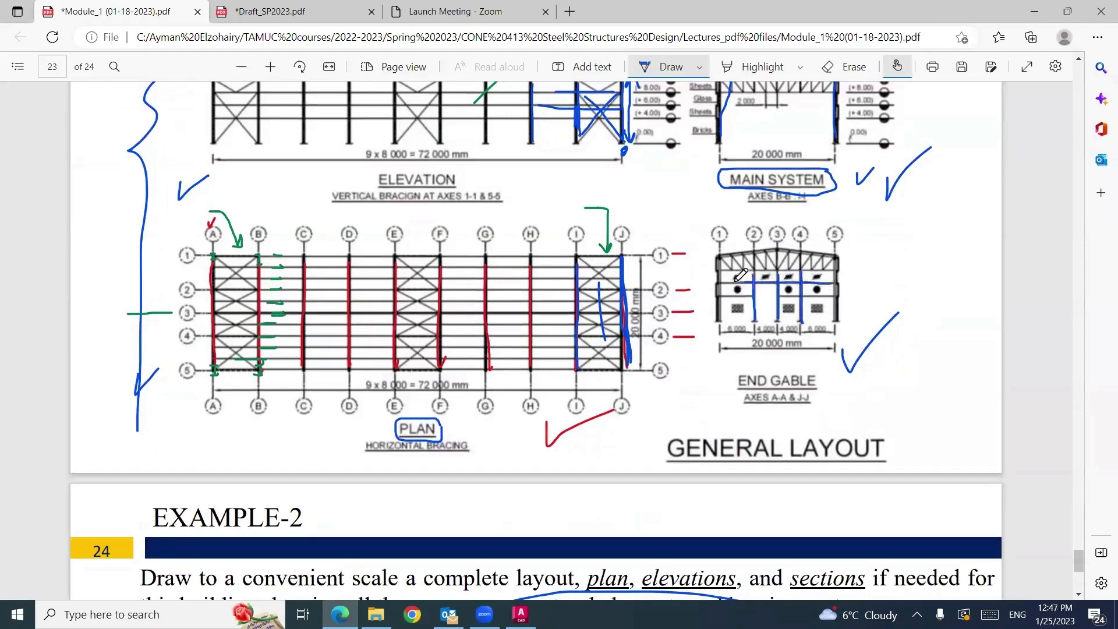
Step: Activate the ink eraser for the annotations on slide 22, All components of steel structure
{"action": "scroll", "coordinate": [735, 316], "scroll_direction": "up", "scroll_amount": 10}
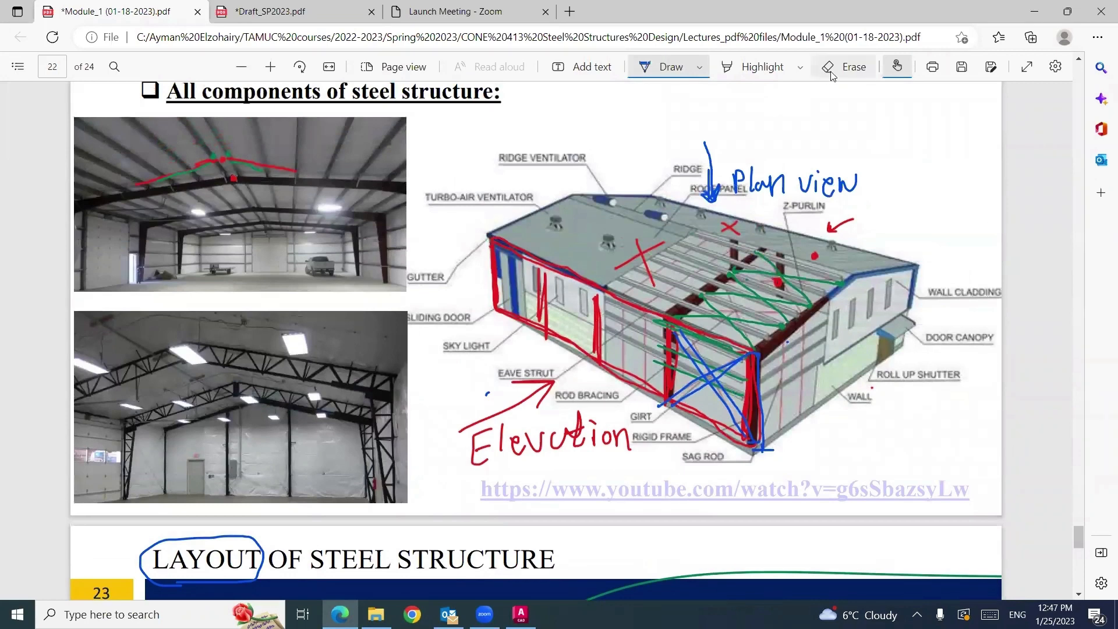
{"action": "left_click", "coordinate": [842, 67]}
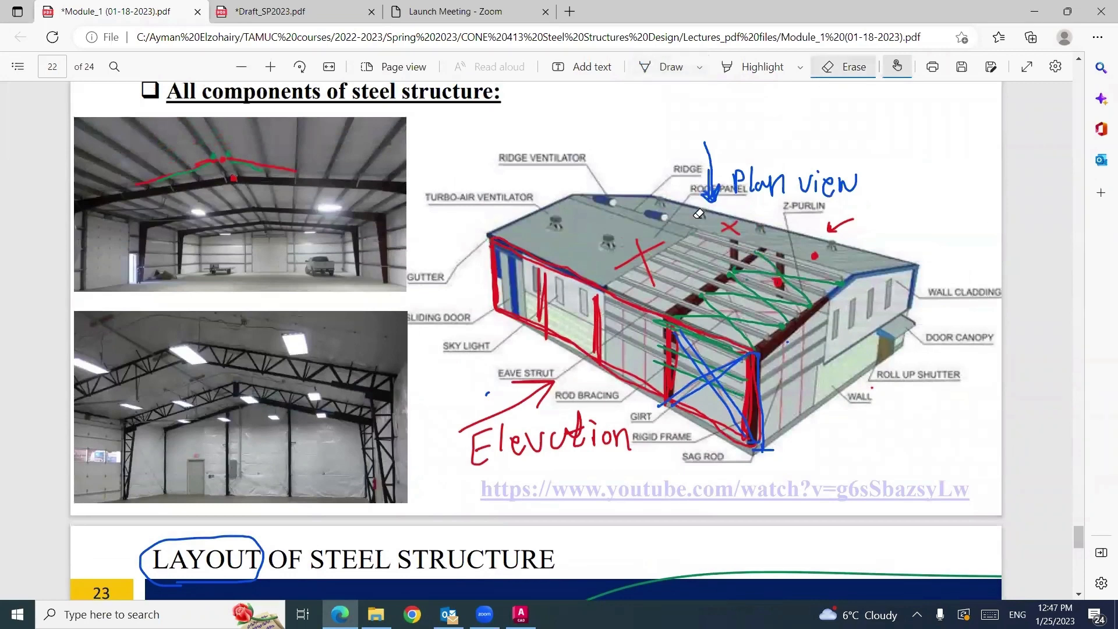